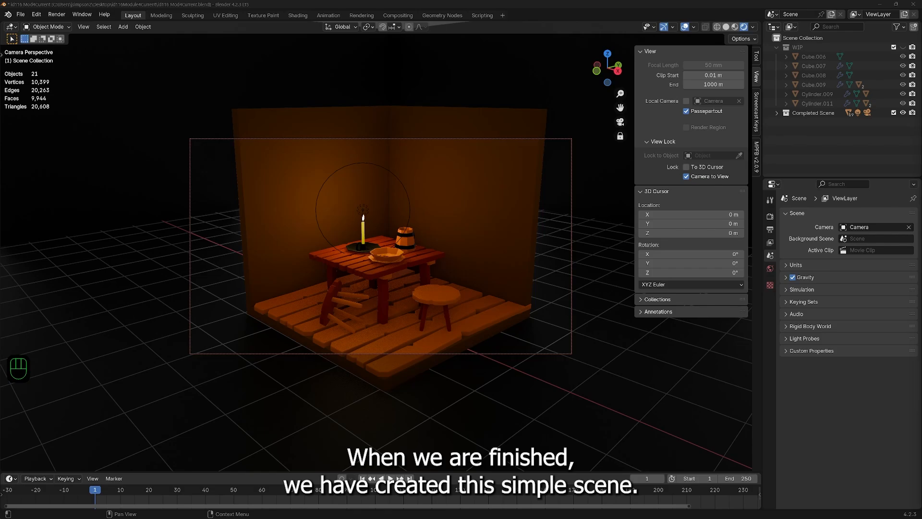
Step: Leave the camera view and add a mesh cube at the world origin
{"action": "left_click", "coordinate": [620, 123]}
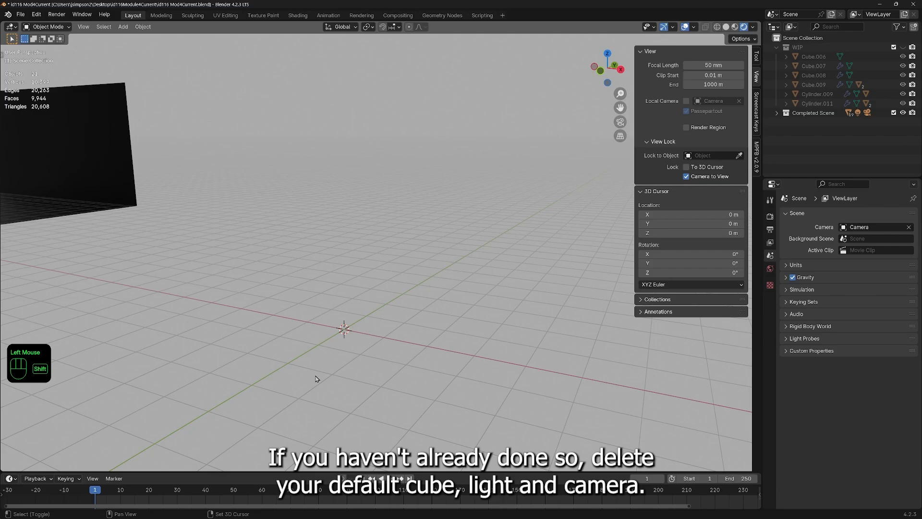
{"action": "middle_click_drag", "start_coordinate": [312, 356], "coordinate": [389, 336], "text": "shift"}
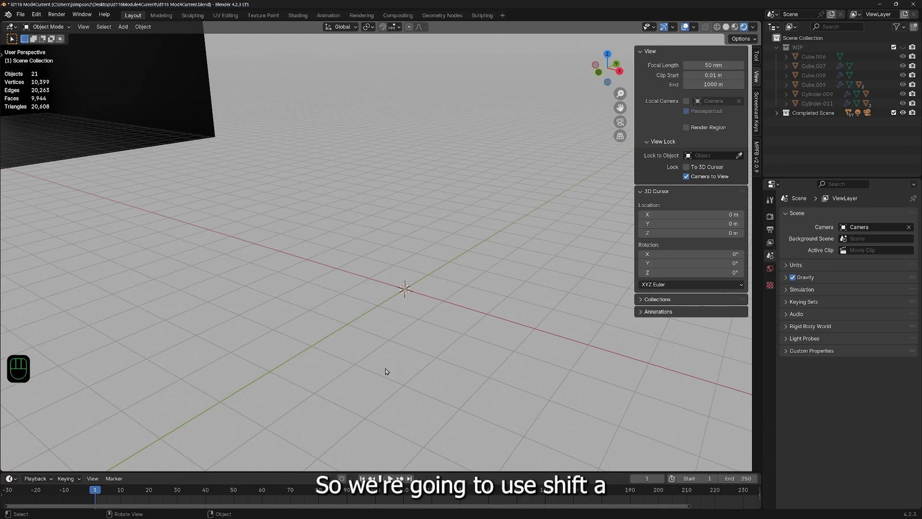
{"action": "left_click", "coordinate": [385, 301]}
{"action": "key", "text": "shift+a"}
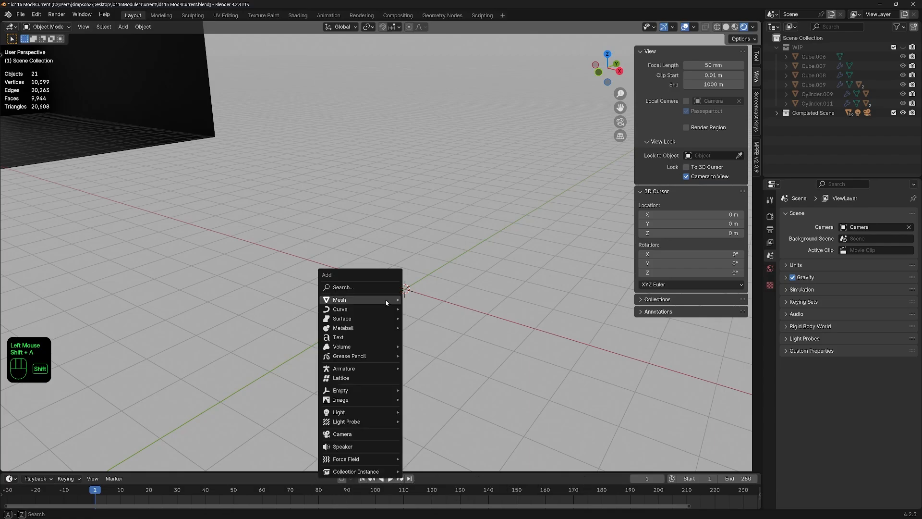
{"action": "mouse_move", "coordinate": [386, 300]}
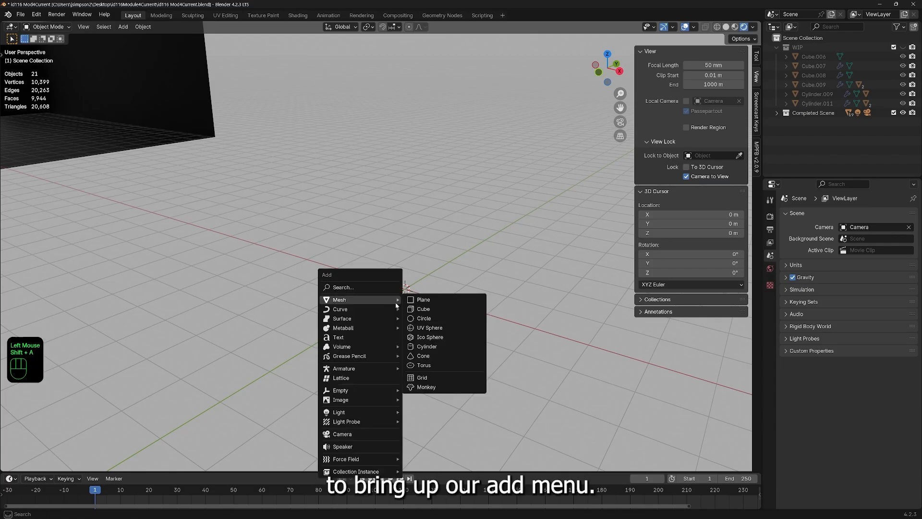
{"action": "left_click", "coordinate": [425, 314]}
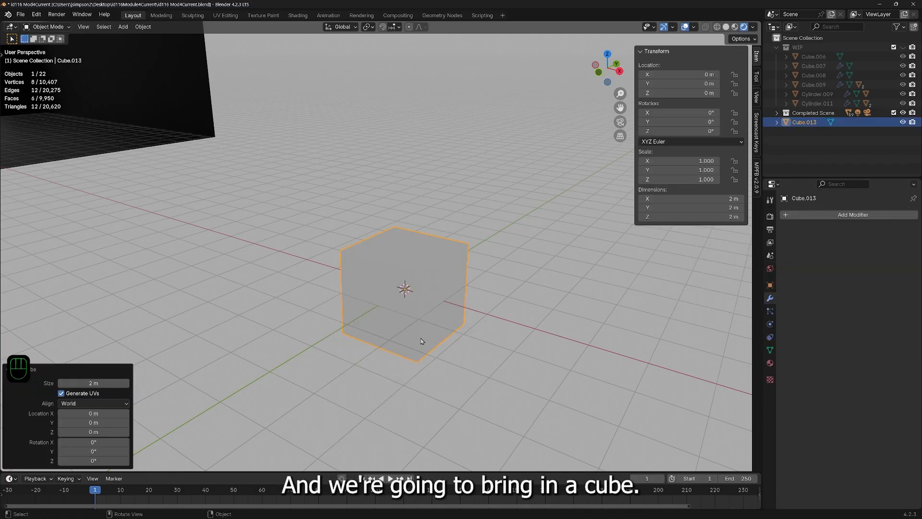
{"action": "middle_click_drag", "start_coordinate": [422, 342], "coordinate": [425, 339]}
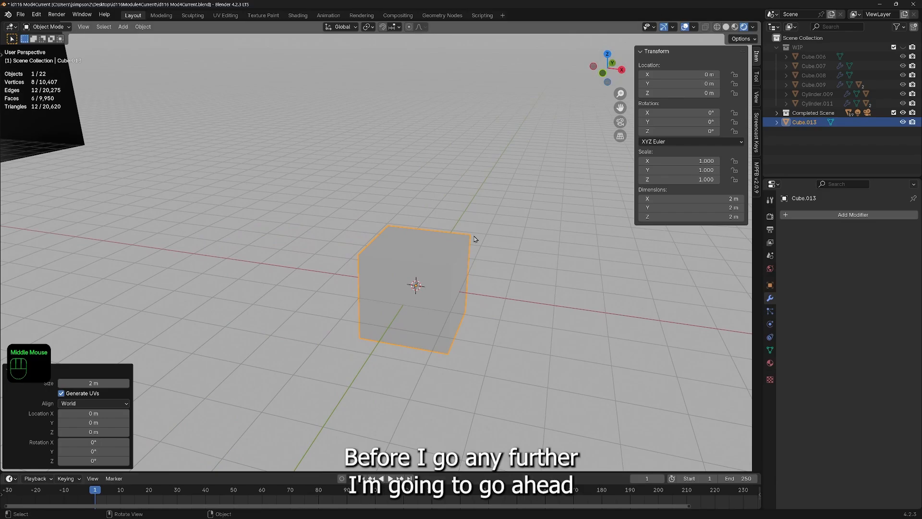
Step: Switch the viewport to solid shading and view the cube from an angle
{"action": "left_click", "coordinate": [725, 28]}
{"action": "middle_click_drag", "start_coordinate": [476, 404], "coordinate": [491, 417]}
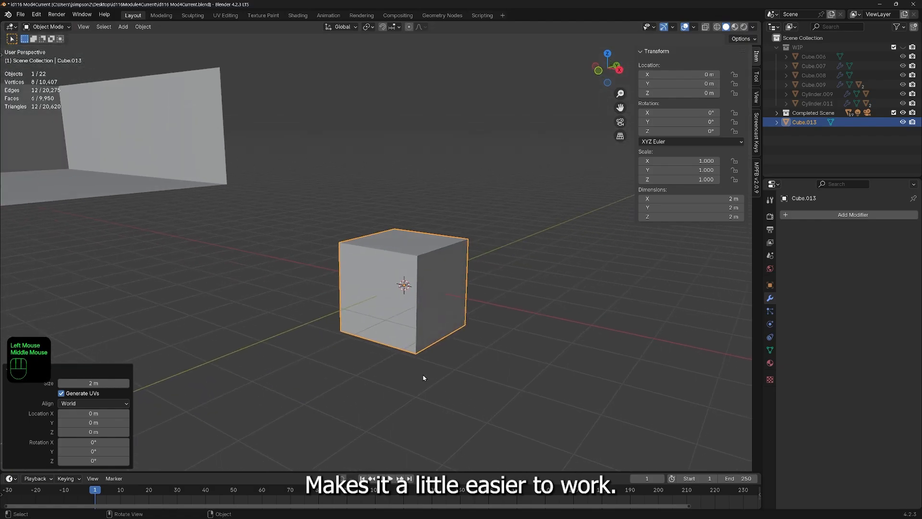
{"action": "middle_click_drag", "start_coordinate": [423, 377], "coordinate": [439, 408]}
{"action": "left_click", "coordinate": [439, 279]}
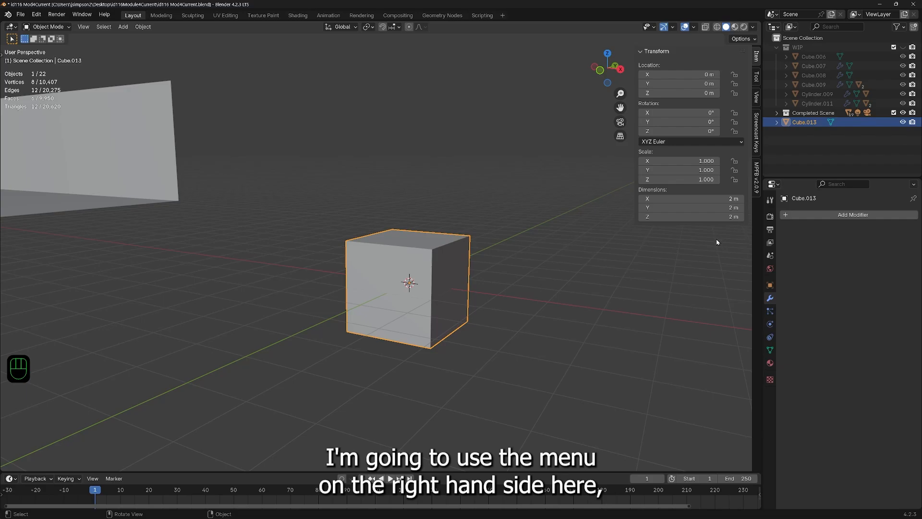
{"action": "key", "text": "n"}
{"action": "key", "text": "n"}
{"action": "key", "text": "n"}
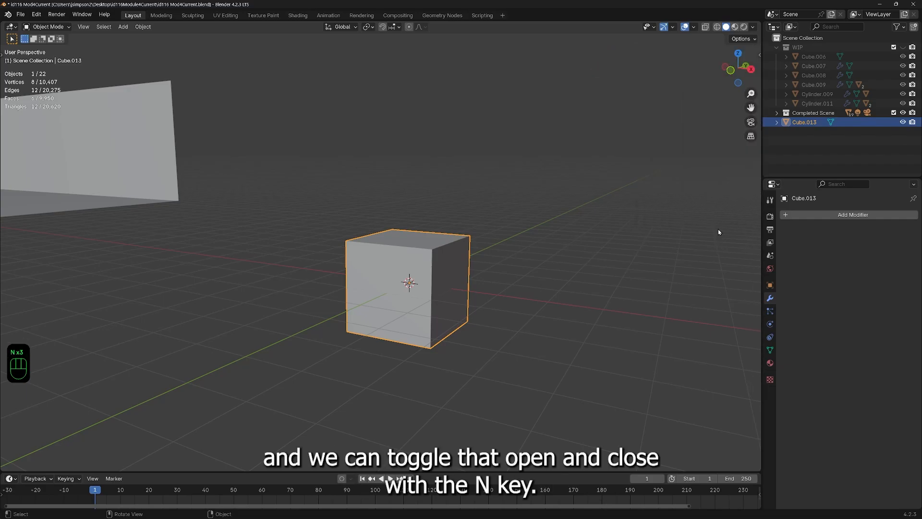
{"action": "key", "text": "n"}
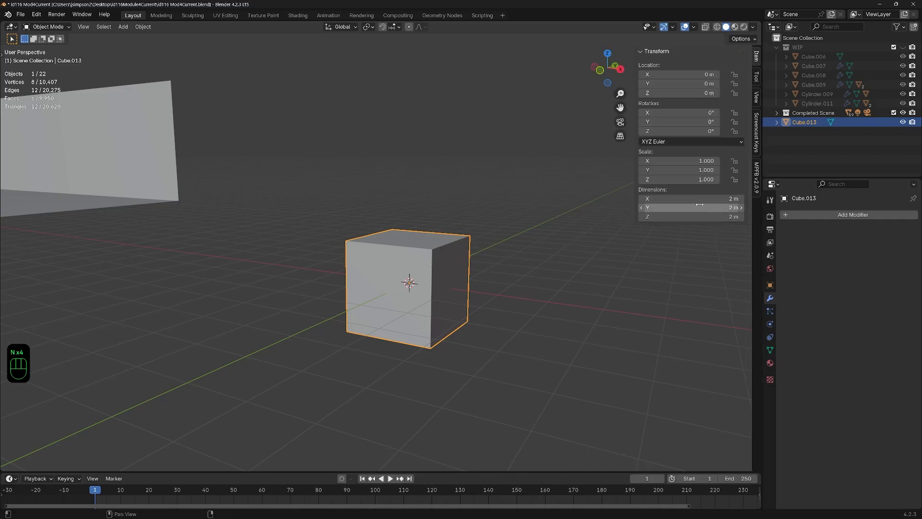
Step: Set the cube's dimensions to 0.5 m in X and Y and 1.7 m in Z, and apply its scale
{"action": "left_click_drag", "start_coordinate": [691, 198], "coordinate": [692, 208]}
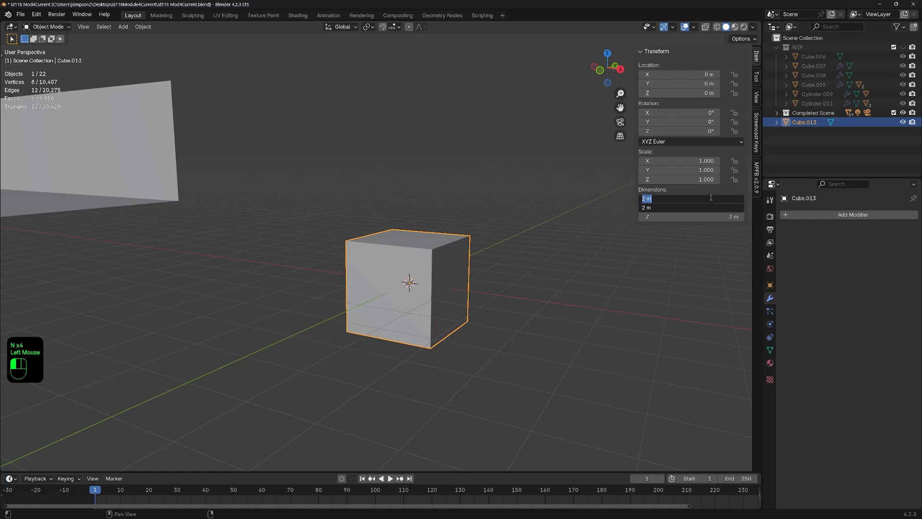
{"action": "type", "text": ".5"}
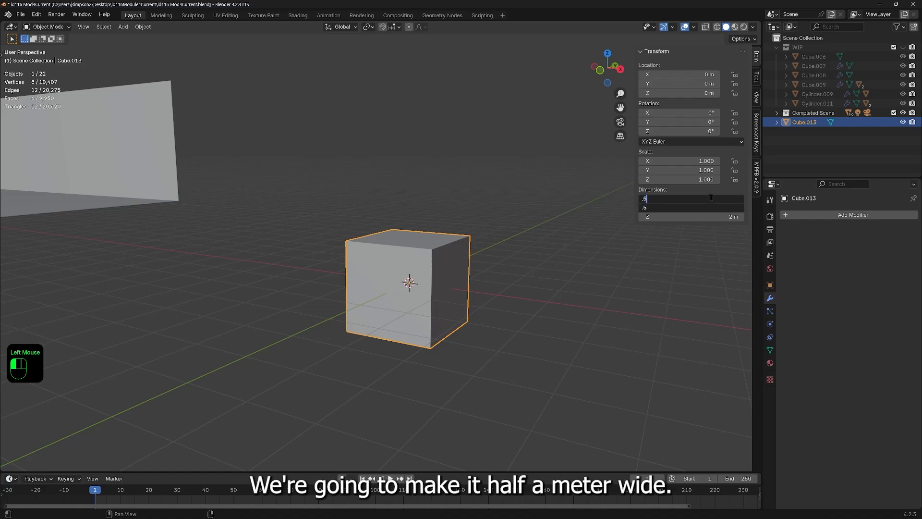
{"action": "key", "text": "Return"}
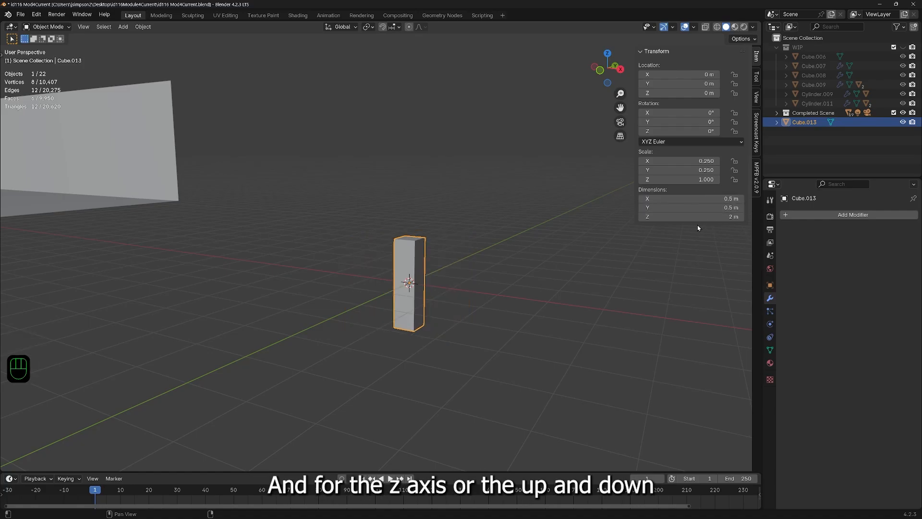
{"action": "left_click", "coordinate": [686, 217]}
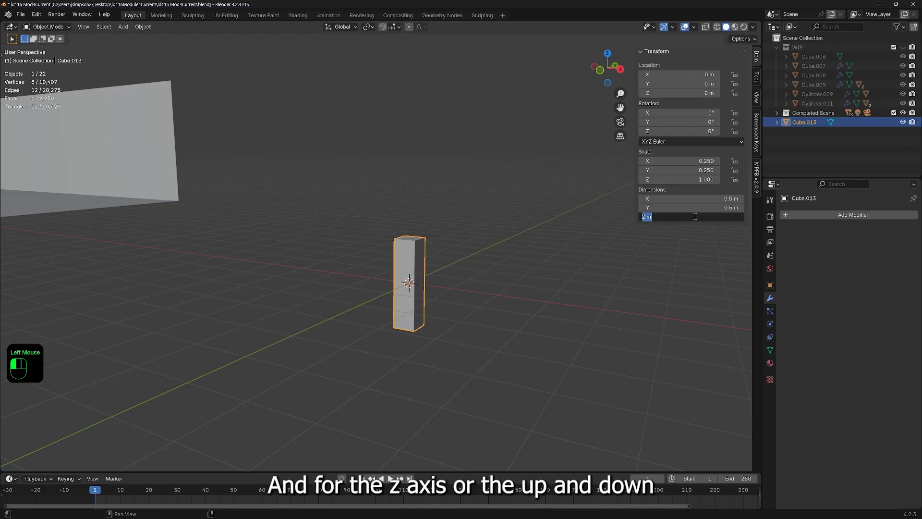
{"action": "type", "text": "1.7"}
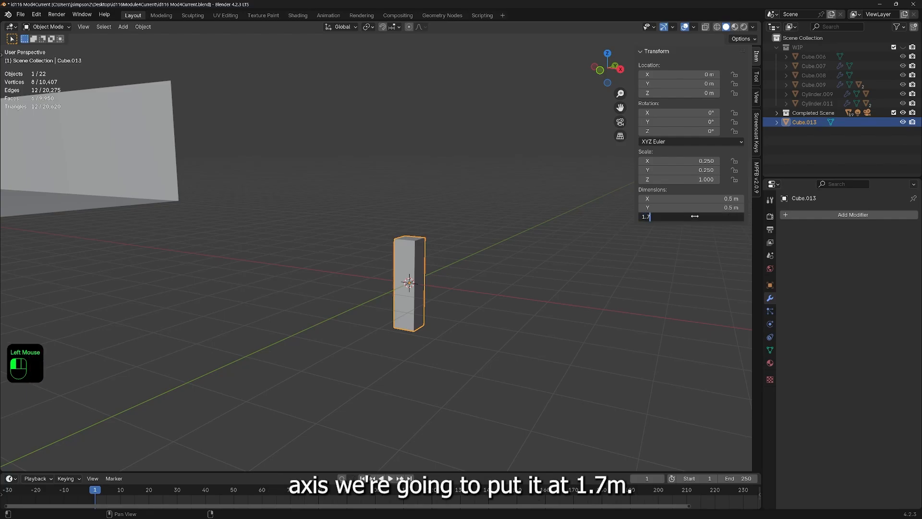
{"action": "key", "text": "Return"}
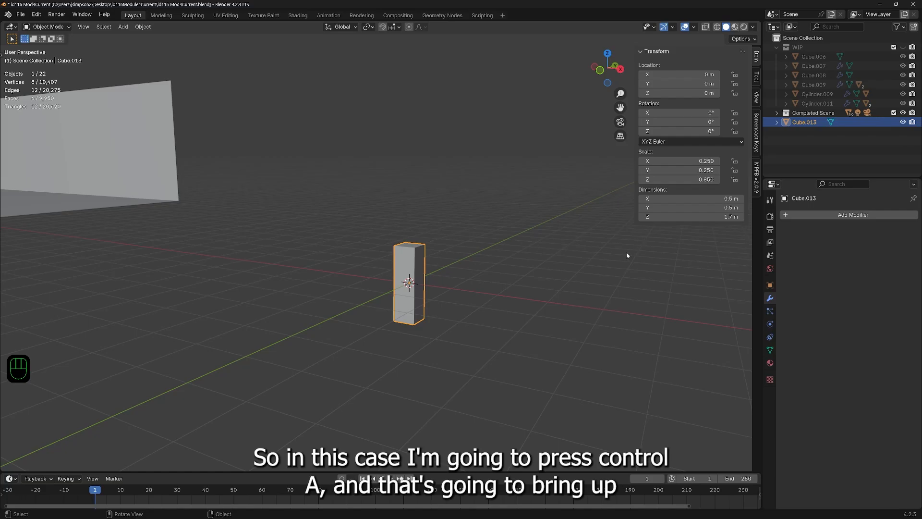
{"action": "key", "text": "ctrl+a"}
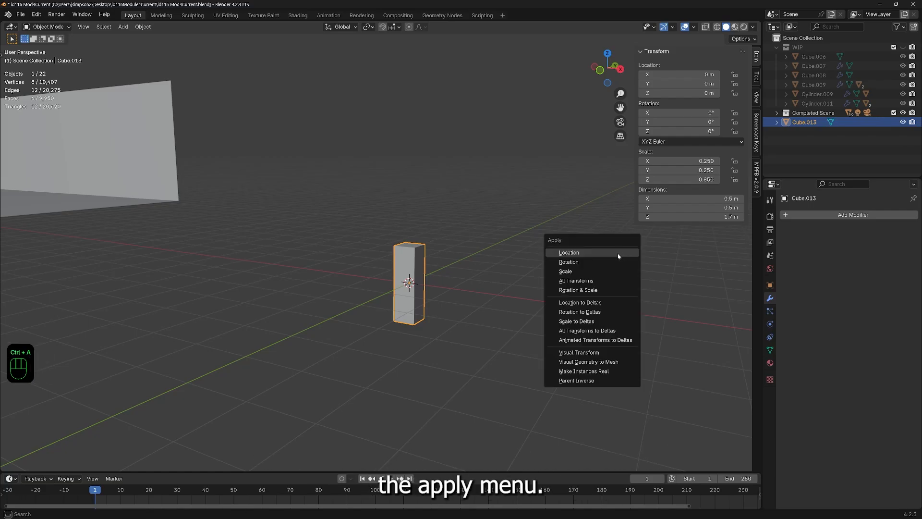
{"action": "left_click", "coordinate": [562, 272]}
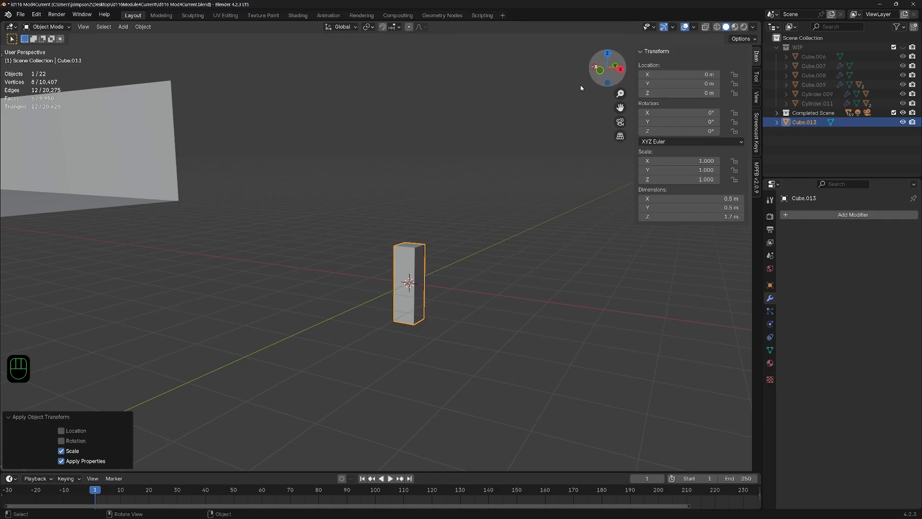
Step: In the front orthographic view, move the box up 0.9 m along Z with increment snapping
{"action": "left_click", "coordinate": [600, 71]}
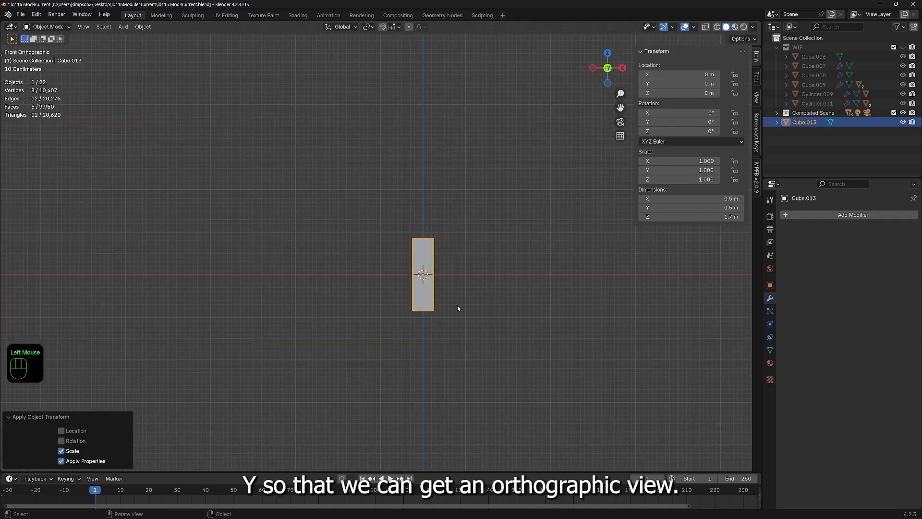
{"action": "scroll", "coordinate": [477, 333], "scroll_direction": "up", "scroll_amount": 4}
{"action": "scroll", "coordinate": [528, 365], "scroll_direction": "up", "scroll_amount": 1, "text": "shift"}
{"action": "middle_click_drag", "start_coordinate": [588, 398], "coordinate": [483, 309], "text": "shift"}
{"action": "scroll", "coordinate": [507, 277], "scroll_direction": "up", "scroll_amount": 1}
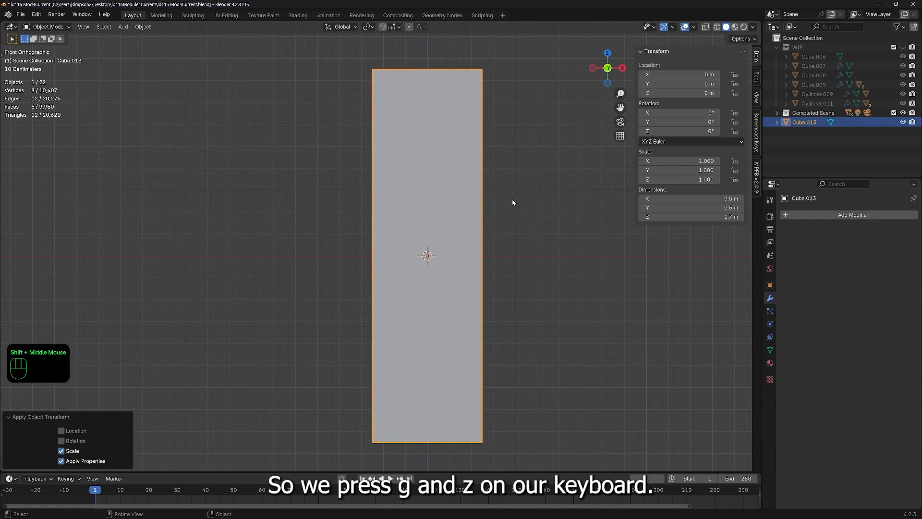
{"action": "key", "text": "g"}
{"action": "key", "text": "z"}
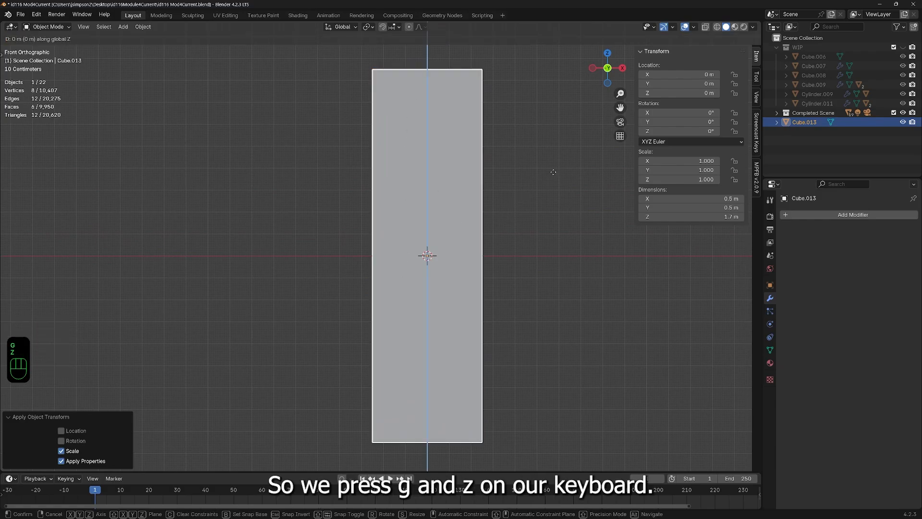
{"action": "key", "text": "ctrl"}
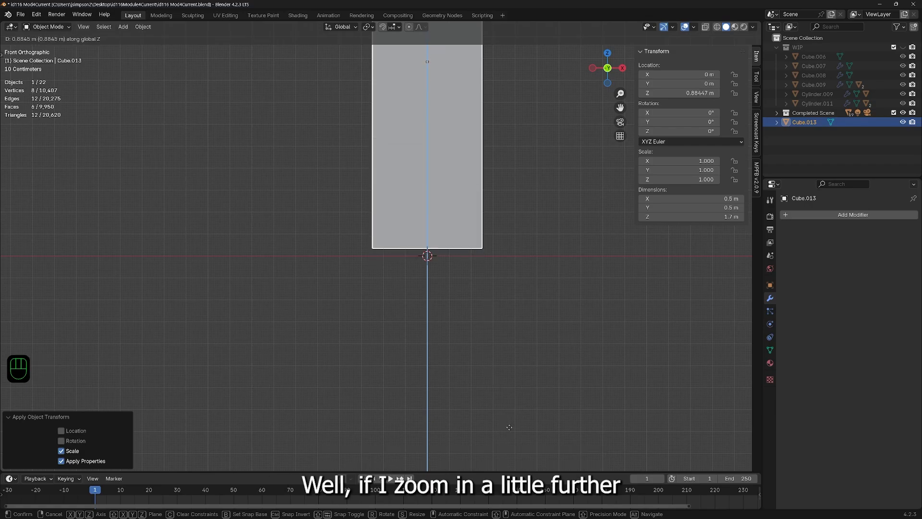
{"action": "left_click", "coordinate": [503, 423], "text": "ctrl"}
Step: Lower the box 0.05 m along Z with finer grid snapping so its base rests on the ground line
{"action": "scroll", "coordinate": [490, 266], "scroll_direction": "up", "scroll_amount": 4}
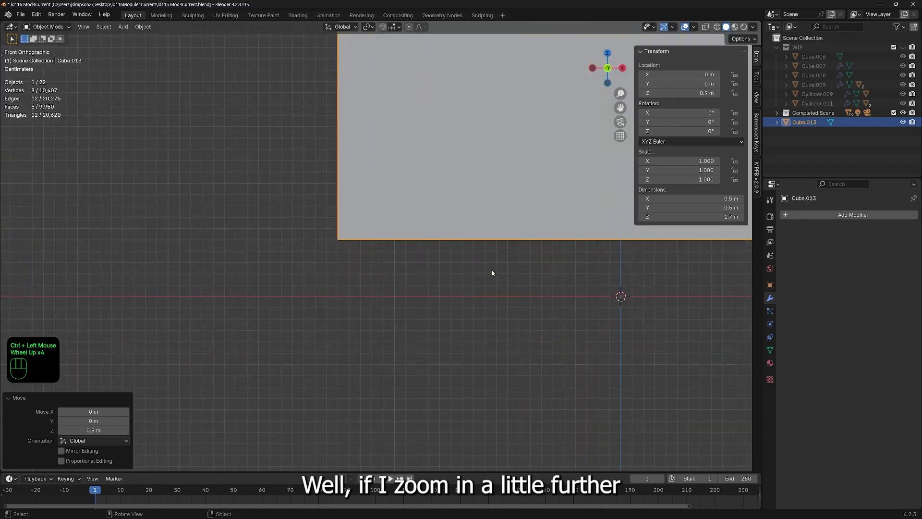
{"action": "scroll", "coordinate": [495, 281], "scroll_direction": "up", "scroll_amount": 1}
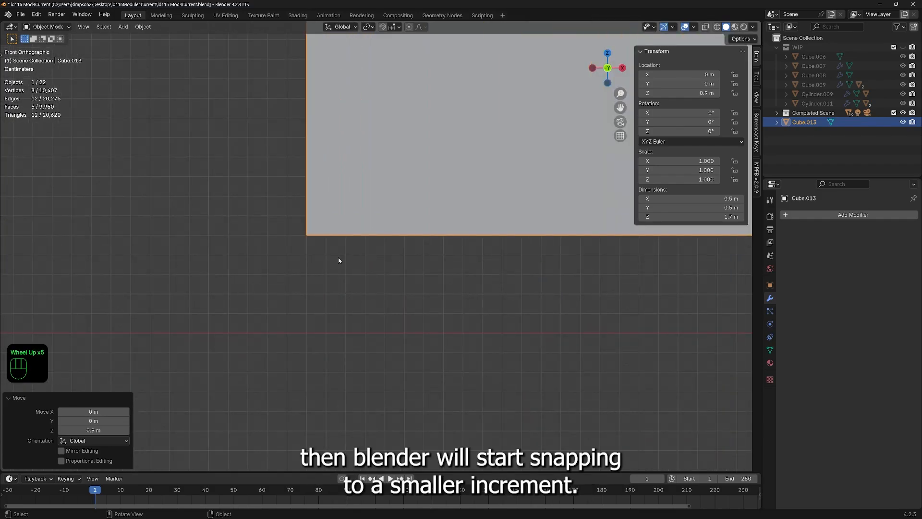
{"action": "key", "text": "g"}
{"action": "key", "text": "z"}
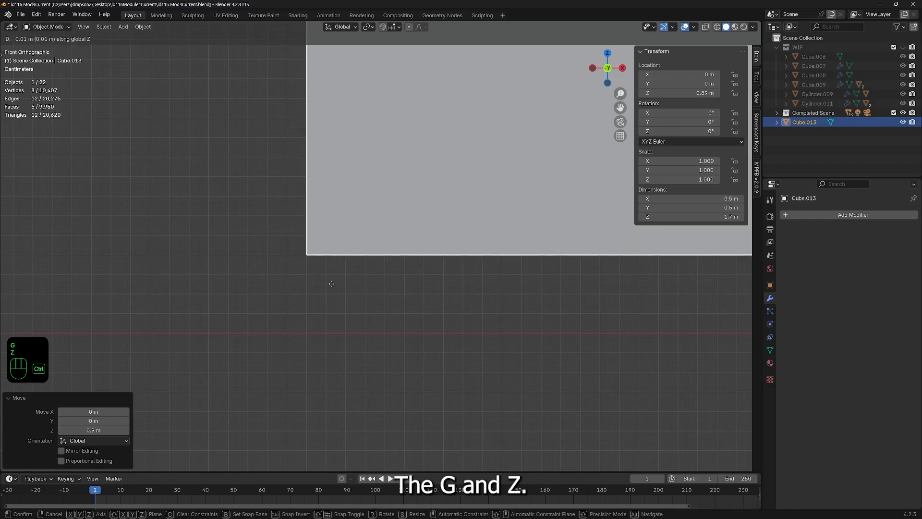
{"action": "left_click", "coordinate": [328, 345], "text": "ctrl"}
{"action": "scroll", "coordinate": [531, 330], "scroll_direction": "down", "scroll_amount": 4}
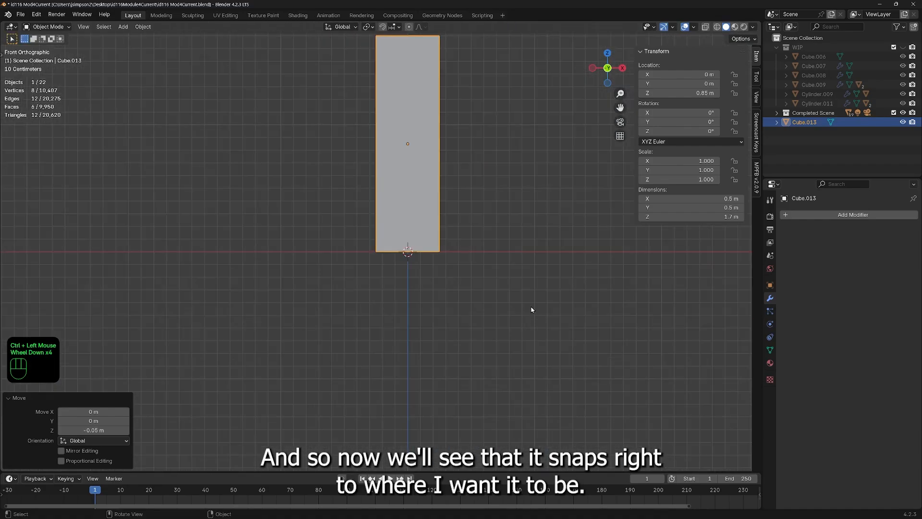
{"action": "scroll", "coordinate": [532, 310], "scroll_direction": "down", "scroll_amount": 2}
Step: Move the box about 7.64 m along negative X, away from the world origin
{"action": "middle_click_drag", "start_coordinate": [481, 275], "coordinate": [396, 208]}
{"action": "scroll", "coordinate": [405, 339], "scroll_direction": "down", "scroll_amount": 2}
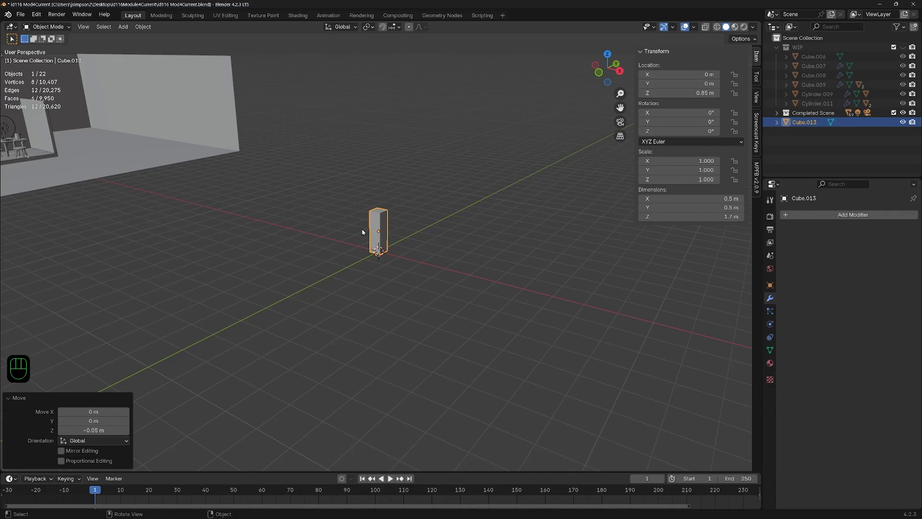
{"action": "key", "text": "g"}
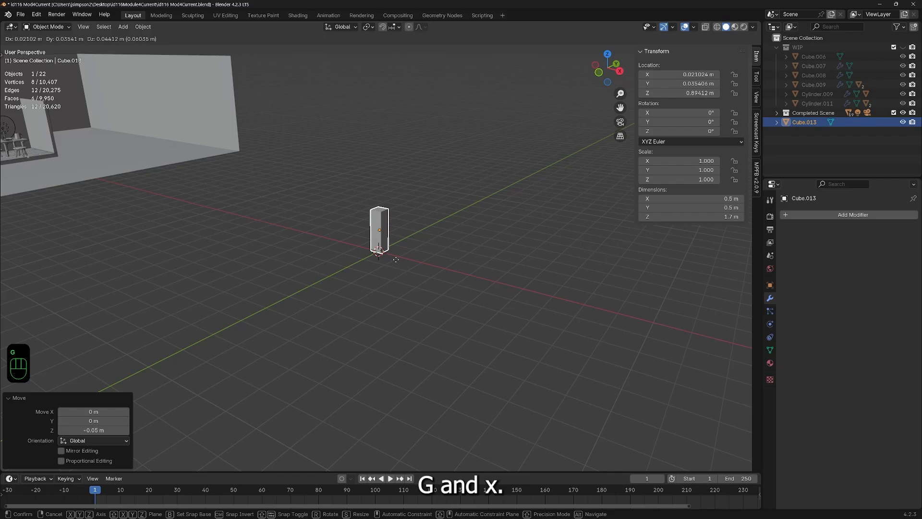
{"action": "key", "text": "x"}
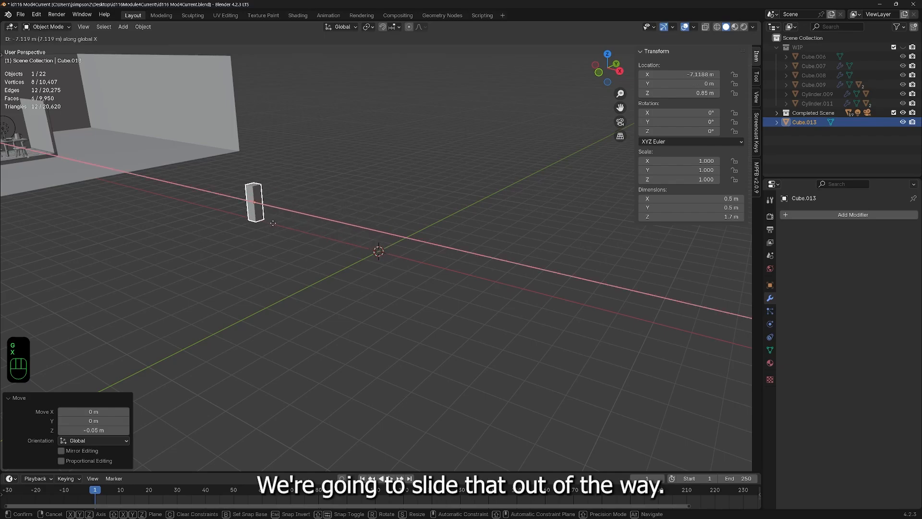
{"action": "left_click", "coordinate": [273, 262]}
{"action": "scroll", "coordinate": [245, 263], "scroll_direction": "down", "scroll_amount": 2}
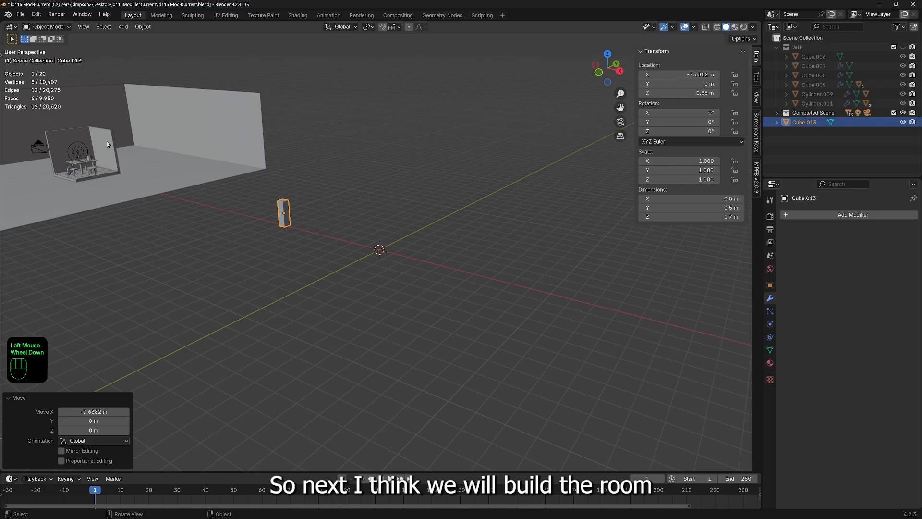
Step: Add a second mesh cube at the world origin for the room
{"action": "scroll", "coordinate": [359, 275], "scroll_direction": "up", "scroll_amount": 5}
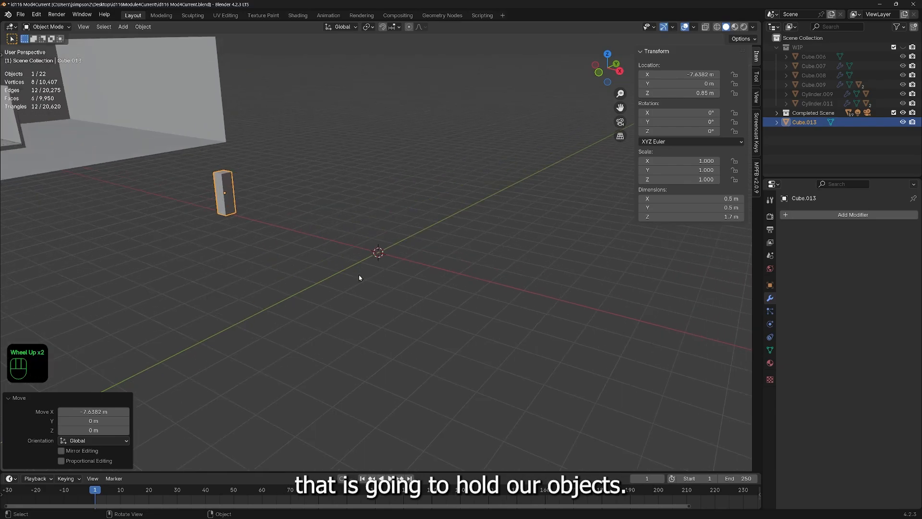
{"action": "scroll", "coordinate": [371, 284], "scroll_direction": "down", "scroll_amount": 1}
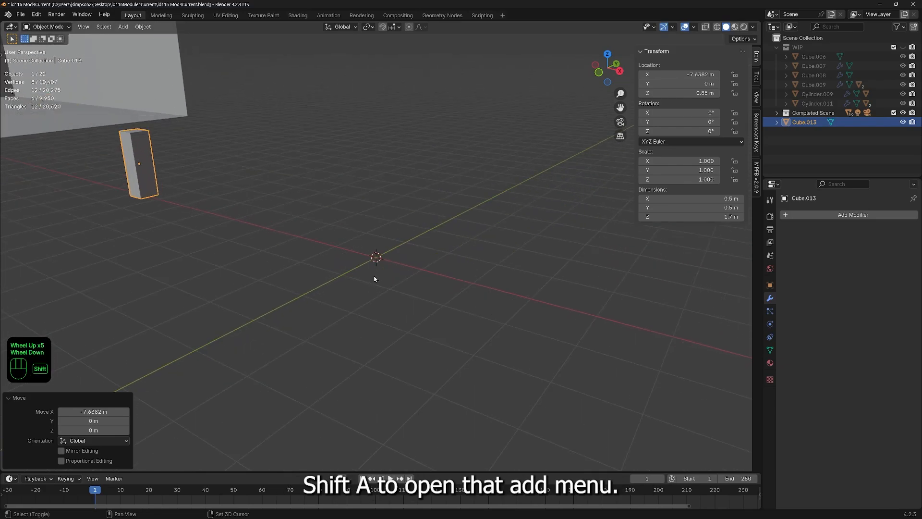
{"action": "key", "text": "shift+a"}
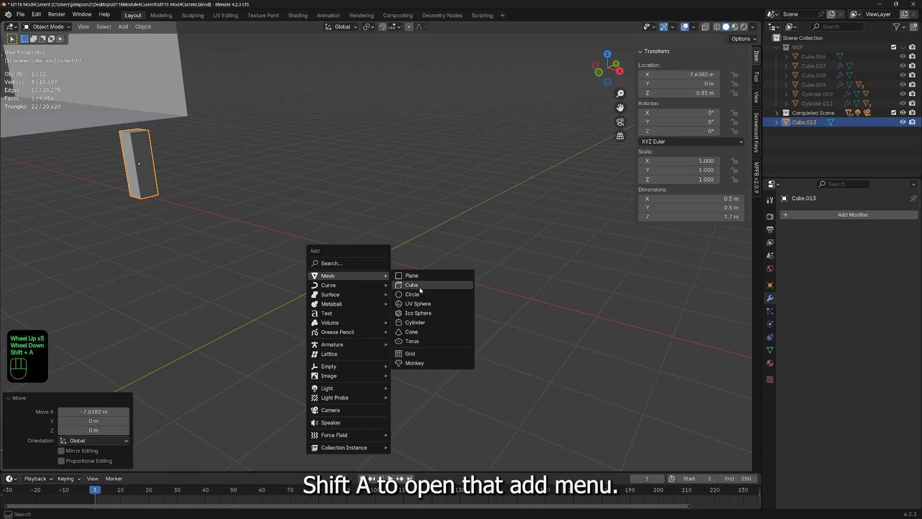
{"action": "left_click", "coordinate": [413, 285]}
{"action": "middle_click_drag", "start_coordinate": [441, 331], "coordinate": [408, 234]}
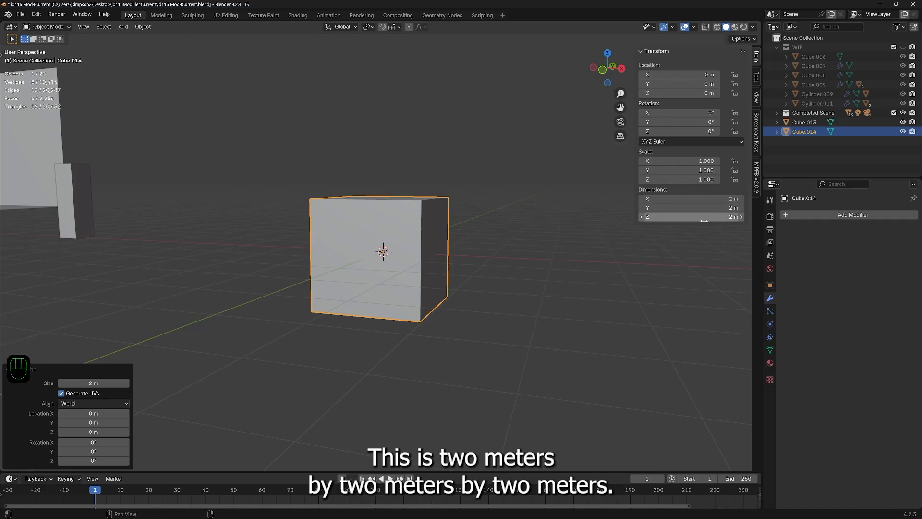
Step: Set the room cube's X, Y and Z dimensions to 4 m and apply its scale
{"action": "left_click_drag", "start_coordinate": [700, 198], "coordinate": [676, 227]}
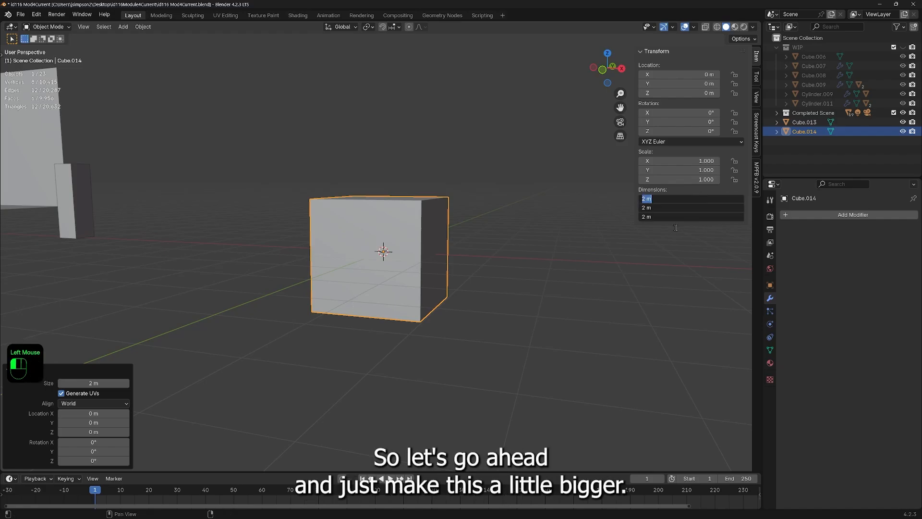
{"action": "type", "text": "4"}
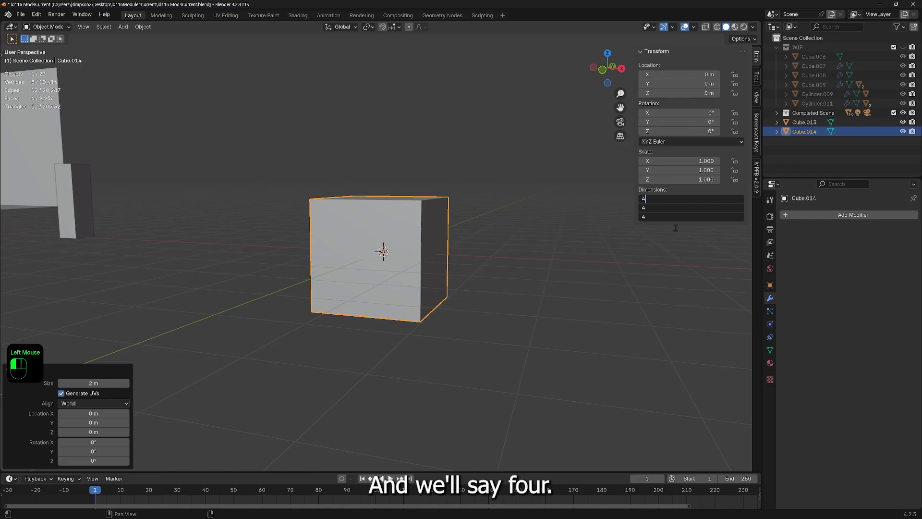
{"action": "key", "text": "Return"}
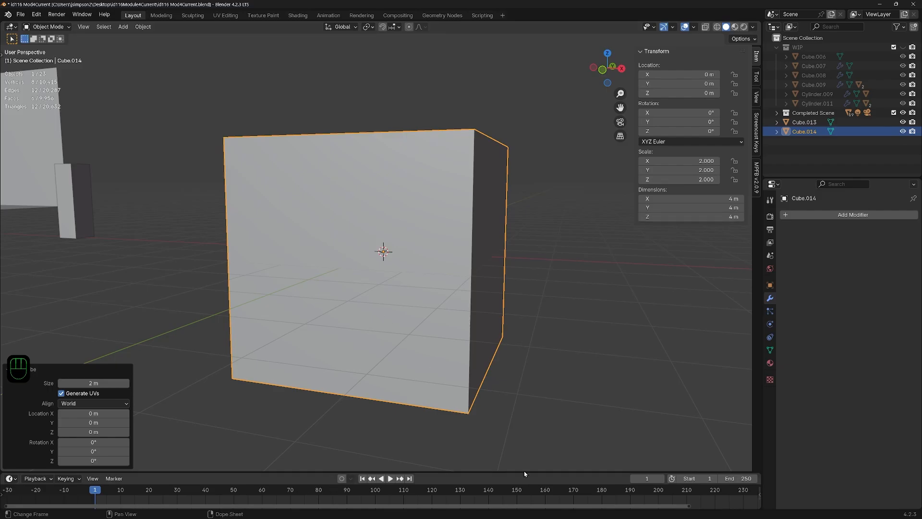
{"action": "middle_click_drag", "start_coordinate": [534, 272], "coordinate": [546, 388]}
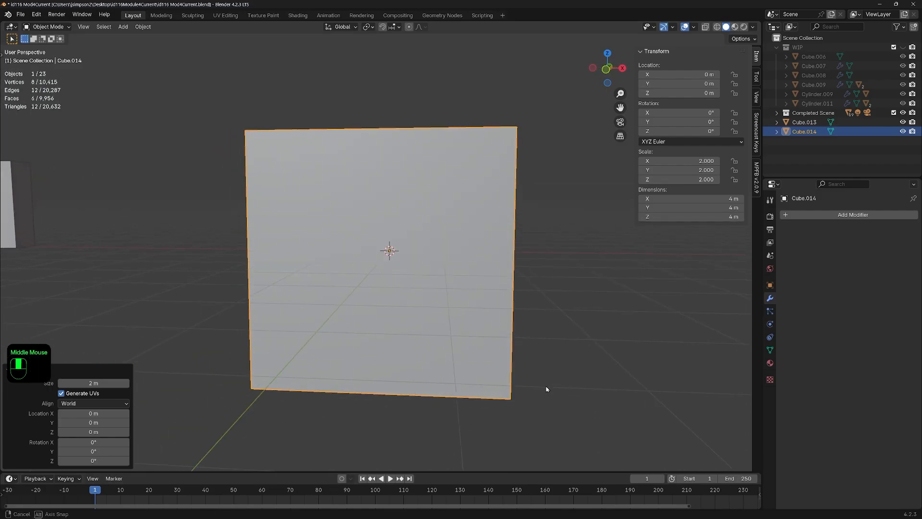
{"action": "key", "text": "ctrl+a"}
{"action": "left_click", "coordinate": [602, 272]}
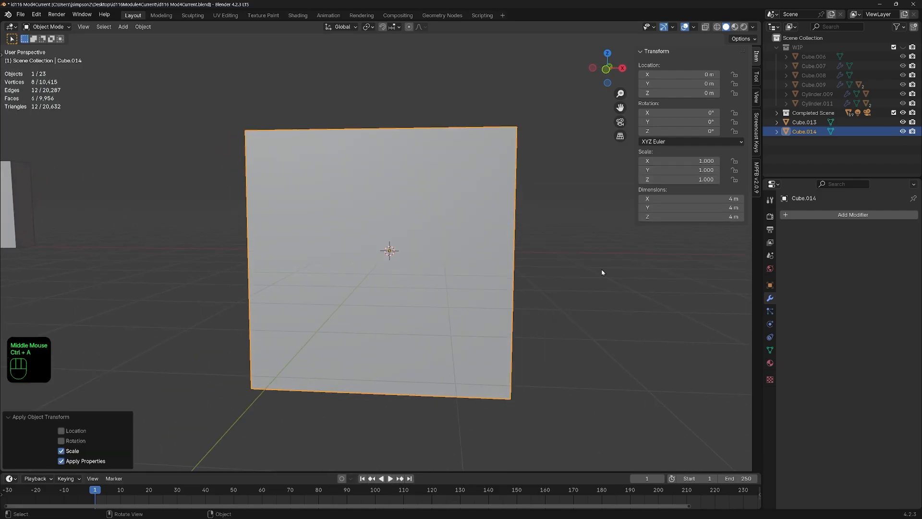
Step: In the front orthographic view, move the room cube up 2 m along Z with increment snapping so its base sits at zero
{"action": "left_click", "coordinate": [607, 70]}
{"action": "scroll", "coordinate": [518, 324], "scroll_direction": "up", "scroll_amount": 2}
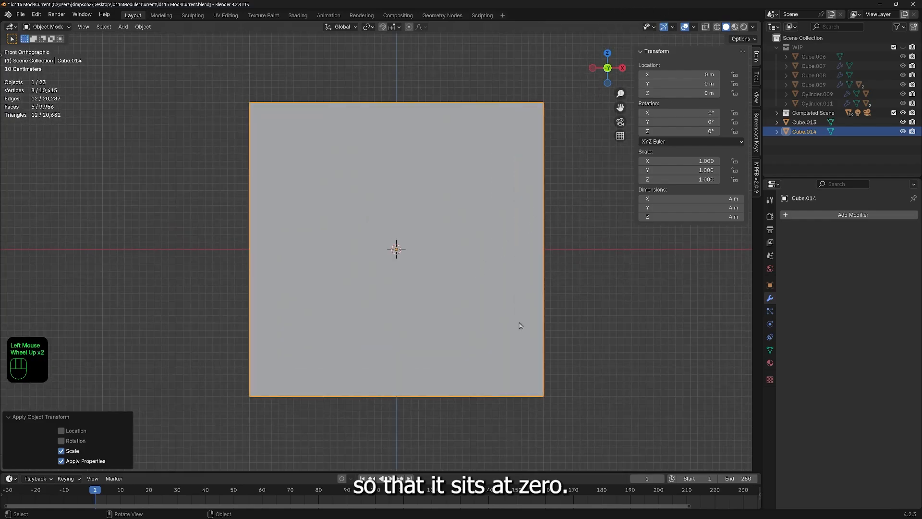
{"action": "key", "text": "g"}
{"action": "key", "text": "z"}
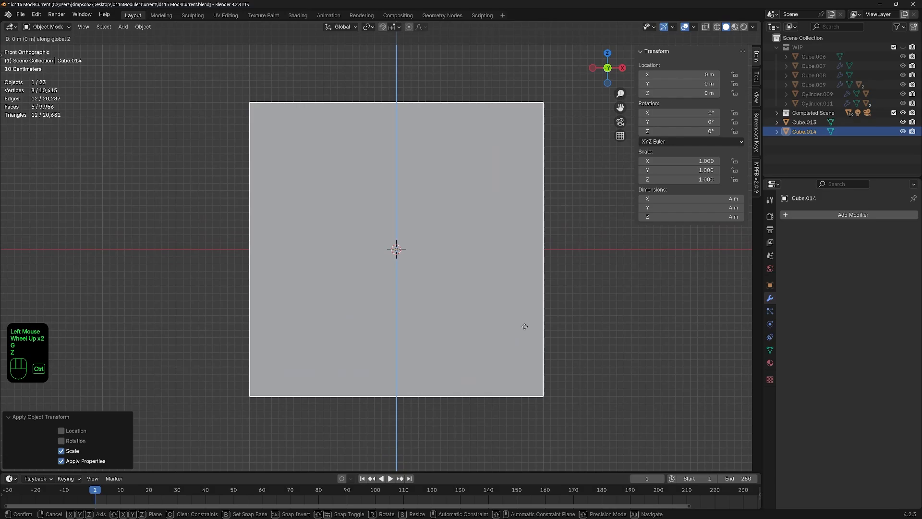
{"action": "left_click", "coordinate": [554, 186], "text": "ctrl"}
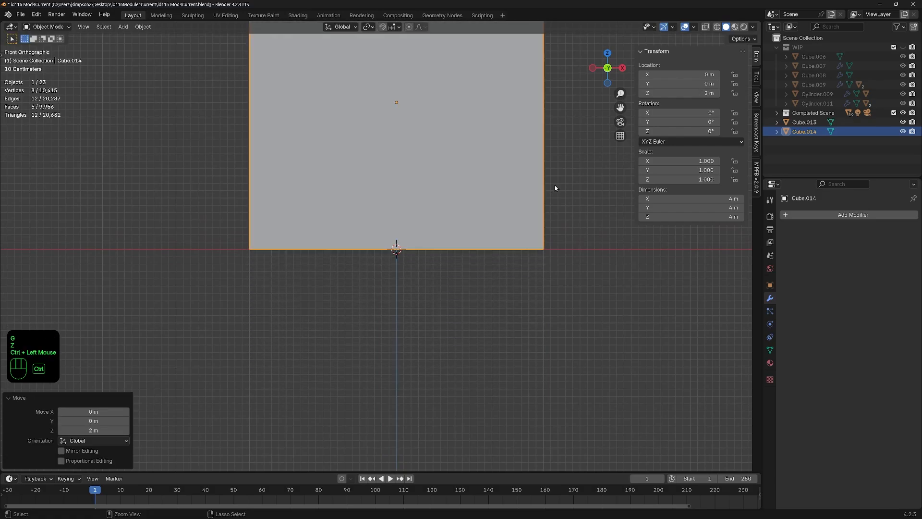
Step: Enter Edit Mode on the room cube, viewed from an angle showing its top and two sides
{"action": "middle_click_drag", "start_coordinate": [593, 285], "coordinate": [517, 294]}
{"action": "scroll", "coordinate": [466, 281], "scroll_direction": "down", "scroll_amount": 2}
{"action": "scroll", "coordinate": [466, 281], "scroll_direction": "down", "scroll_amount": 1}
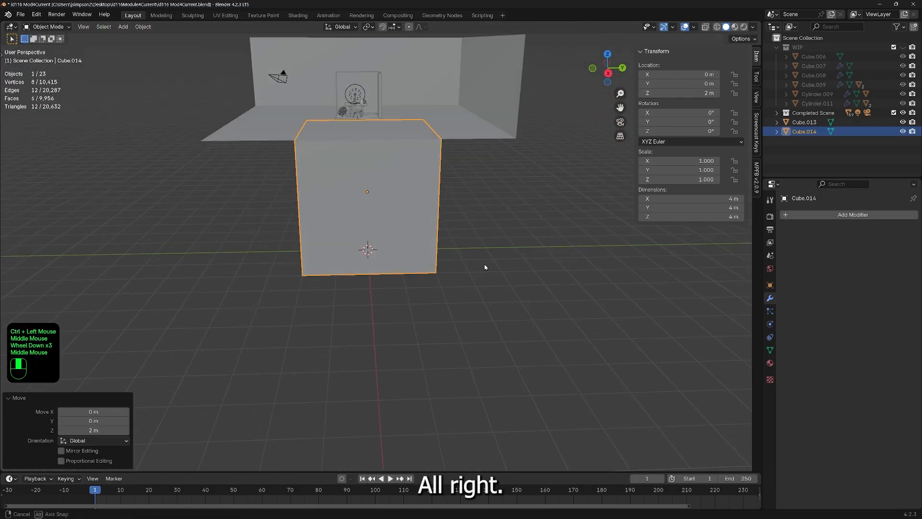
{"action": "middle_click_drag", "start_coordinate": [486, 264], "coordinate": [443, 267]}
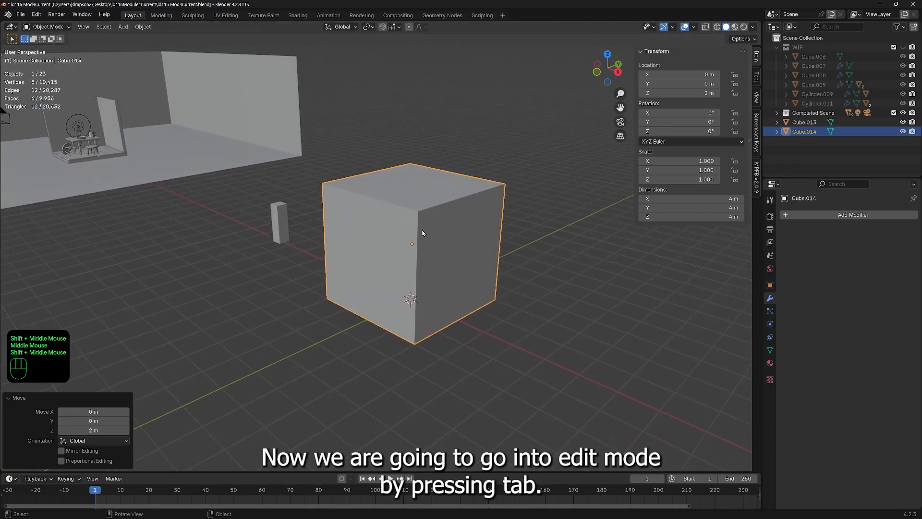
{"action": "key", "text": "Tab"}
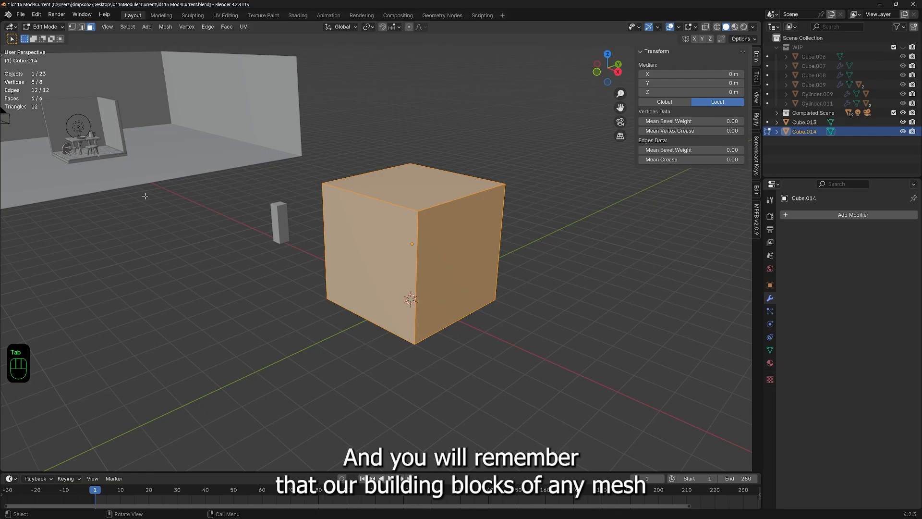
Step: Try the vertex, edge and face selection modes on the cube, selecting an upper edge and the top face
{"action": "left_click", "coordinate": [73, 27]}
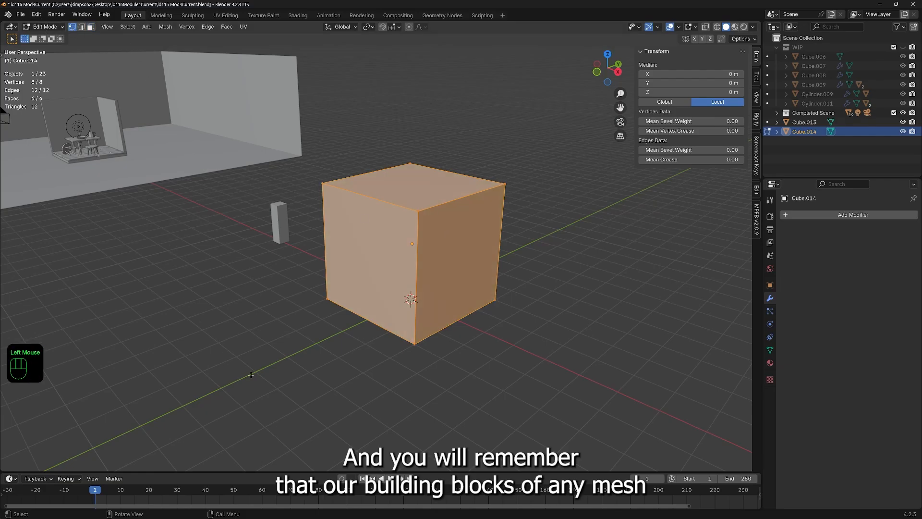
{"action": "left_click", "coordinate": [321, 180]}
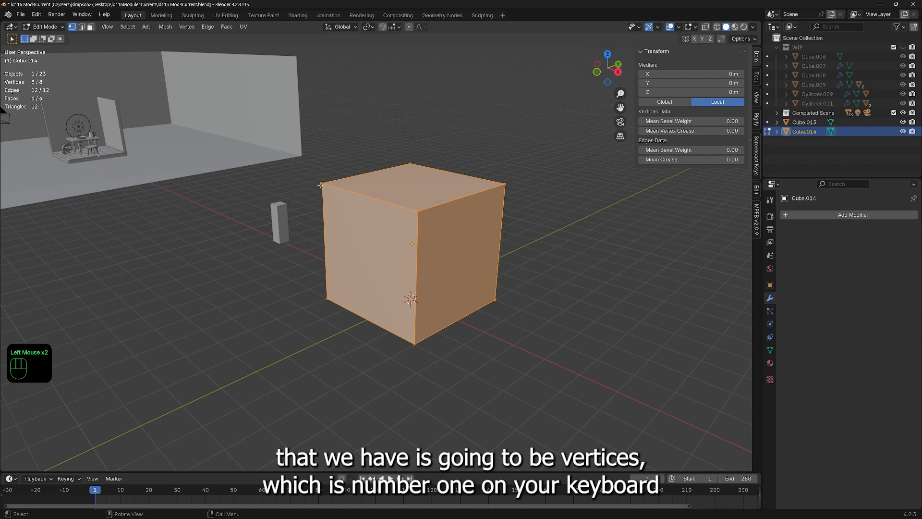
{"action": "left_click", "coordinate": [81, 27]}
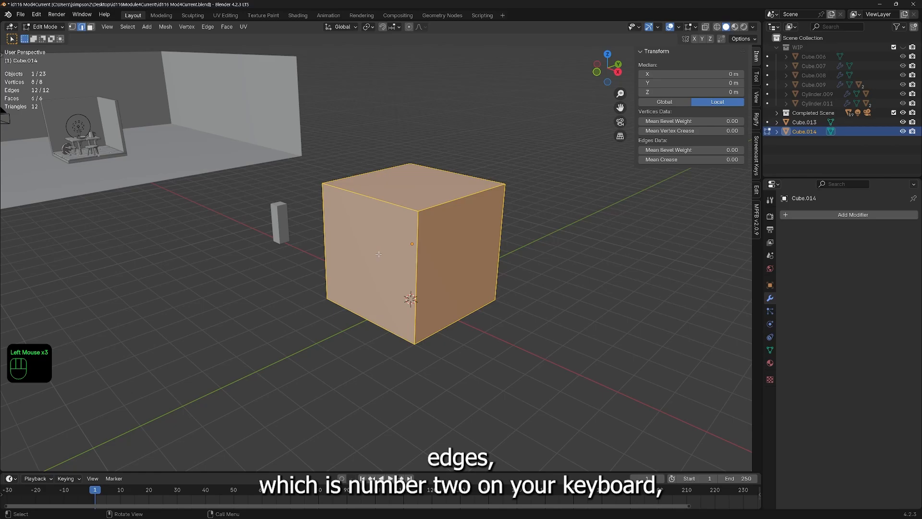
{"action": "left_click", "coordinate": [369, 197]}
{"action": "key", "text": "2"}
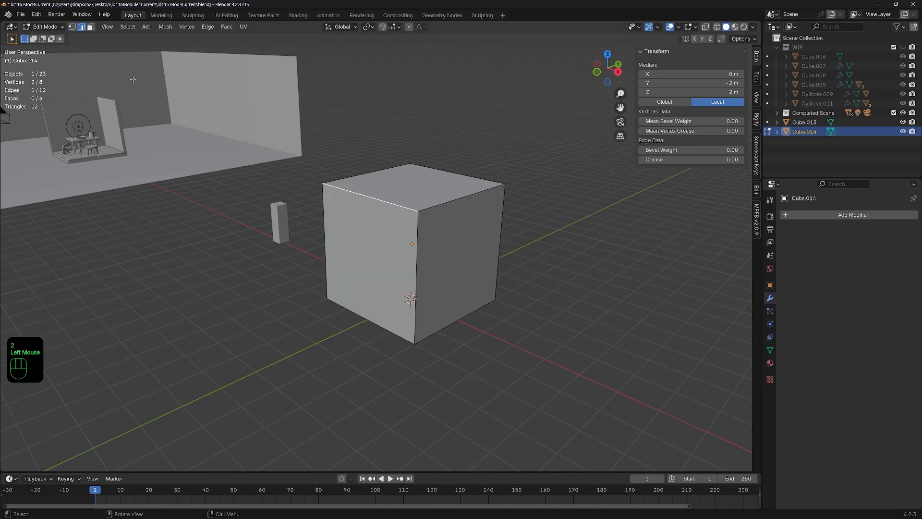
{"action": "left_click", "coordinate": [90, 29]}
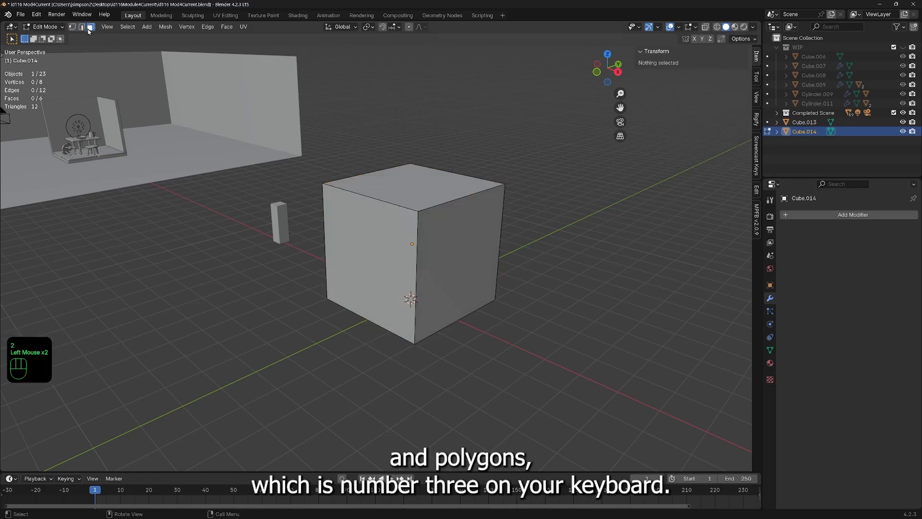
{"action": "left_click", "coordinate": [427, 182]}
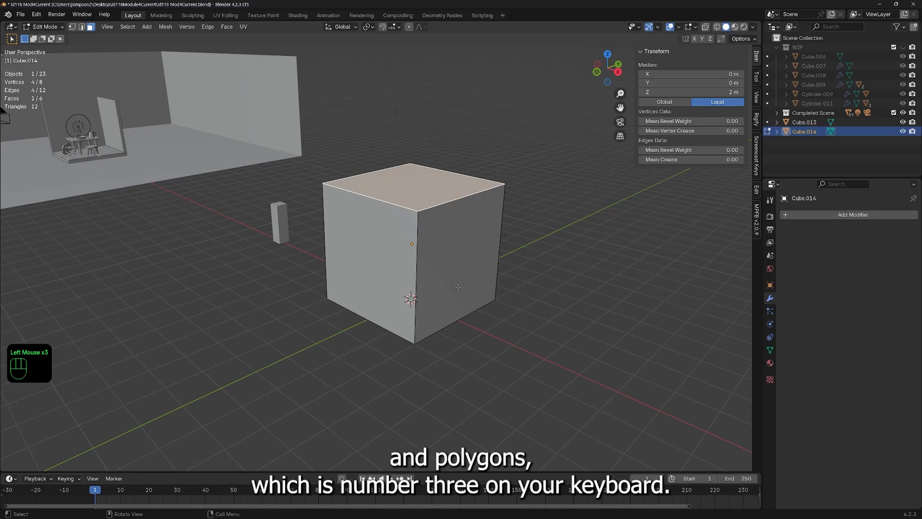
{"action": "key", "text": "3"}
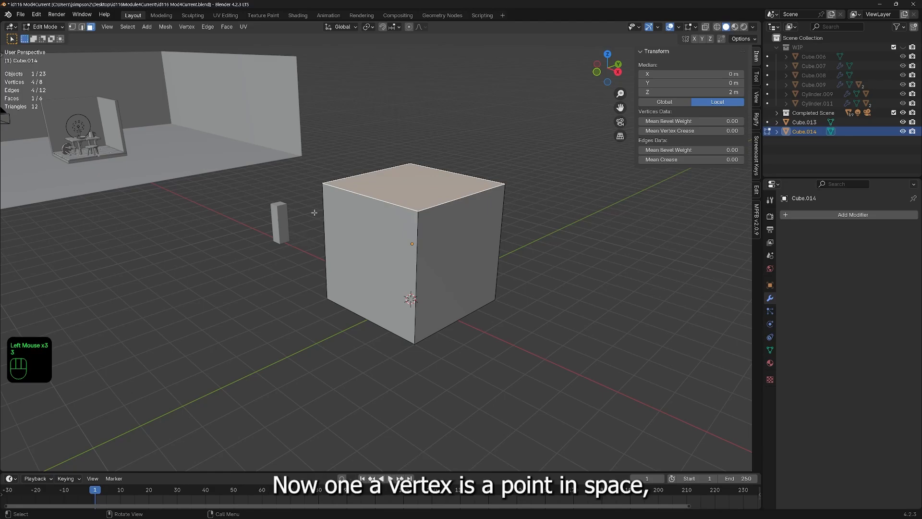
{"action": "key", "text": "1"}
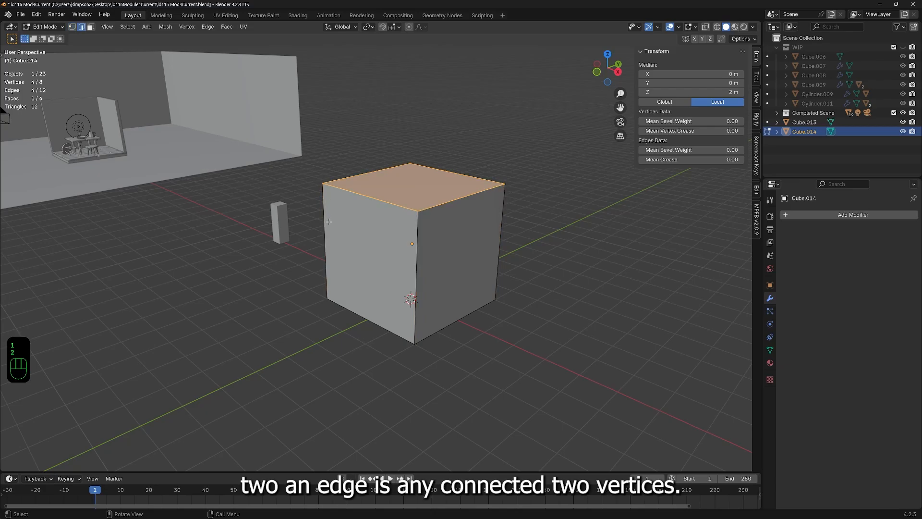
{"action": "key", "text": "2"}
{"action": "left_click", "coordinate": [368, 197]}
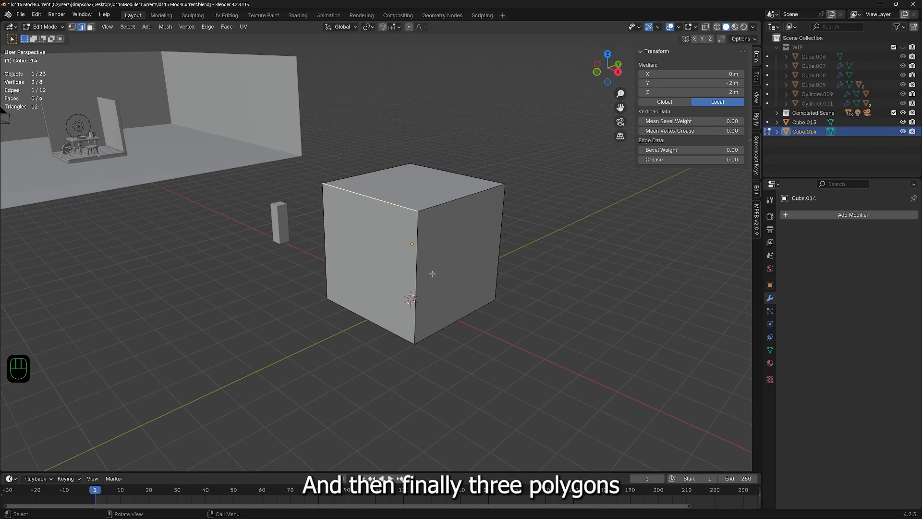
Step: Delete the cube's top face and its negative Y and positive X side faces, and return to Object Mode
{"action": "key", "text": "3"}
{"action": "left_click", "coordinate": [412, 186]}
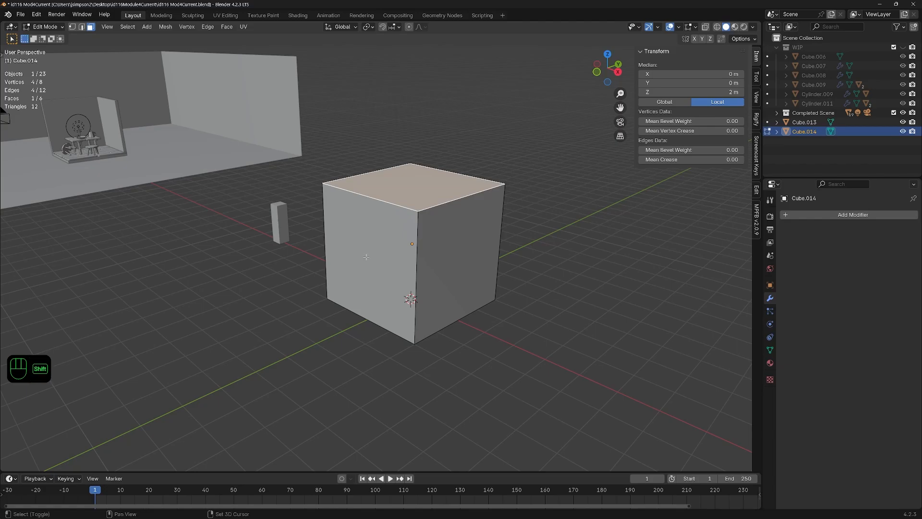
{"action": "left_click", "coordinate": [365, 278], "text": "shift"}
{"action": "left_click", "coordinate": [466, 261], "text": "shift"}
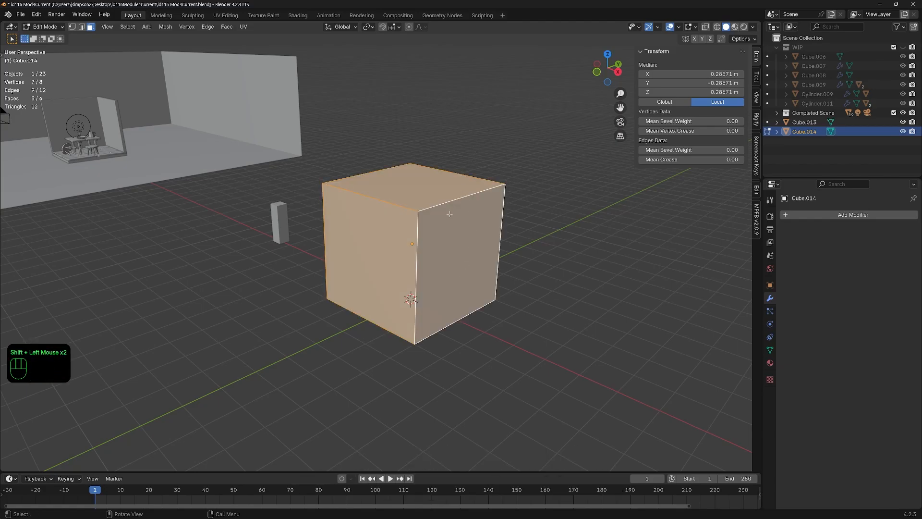
{"action": "key", "text": "Delete"}
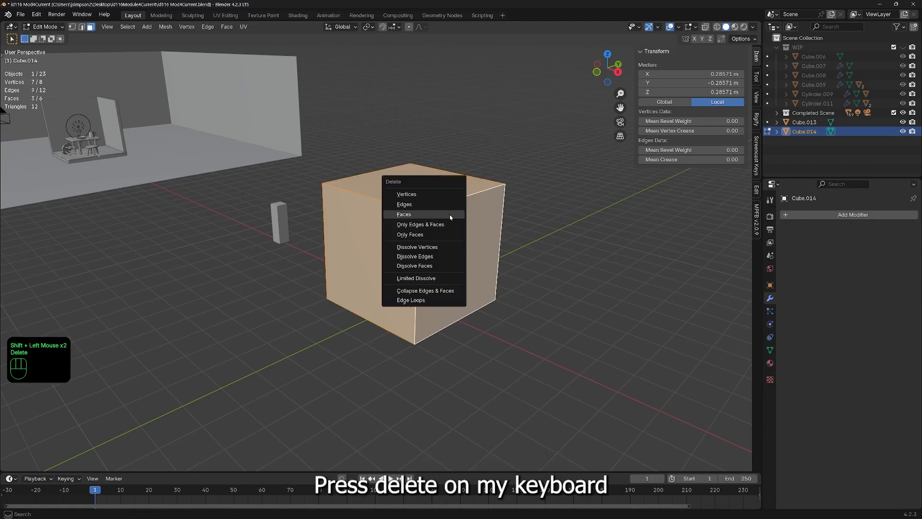
{"action": "left_click", "coordinate": [404, 214]}
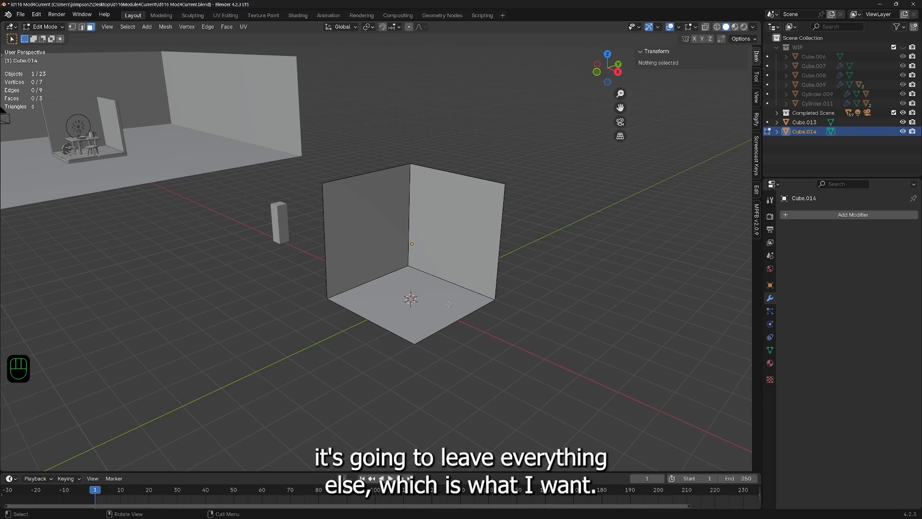
{"action": "middle_click_drag", "start_coordinate": [449, 304], "coordinate": [416, 335]}
{"action": "key", "text": "Tab"}
Step: Add a Solidify modifier to the open room mesh
{"action": "scroll", "coordinate": [471, 321], "scroll_direction": "up", "scroll_amount": 2}
{"action": "scroll", "coordinate": [440, 324], "scroll_direction": "up", "scroll_amount": 1}
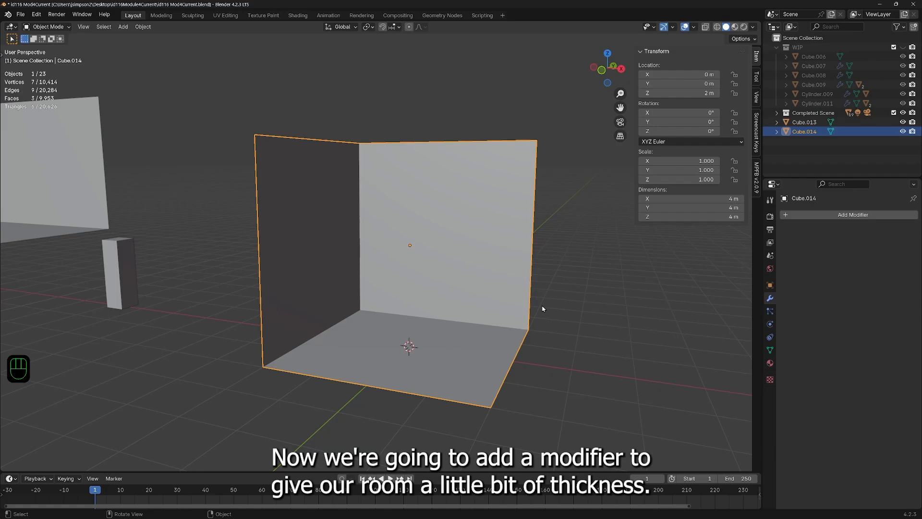
{"action": "left_click", "coordinate": [846, 216]}
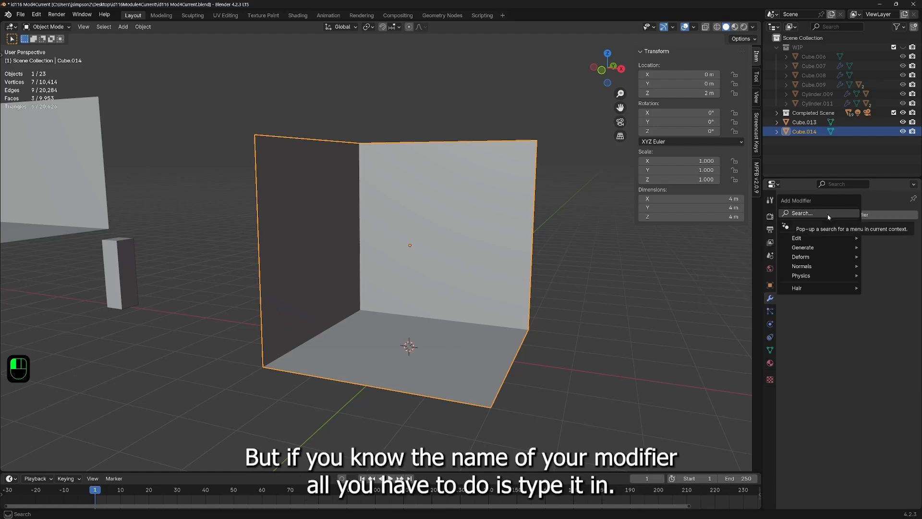
{"action": "type", "text": "soli"}
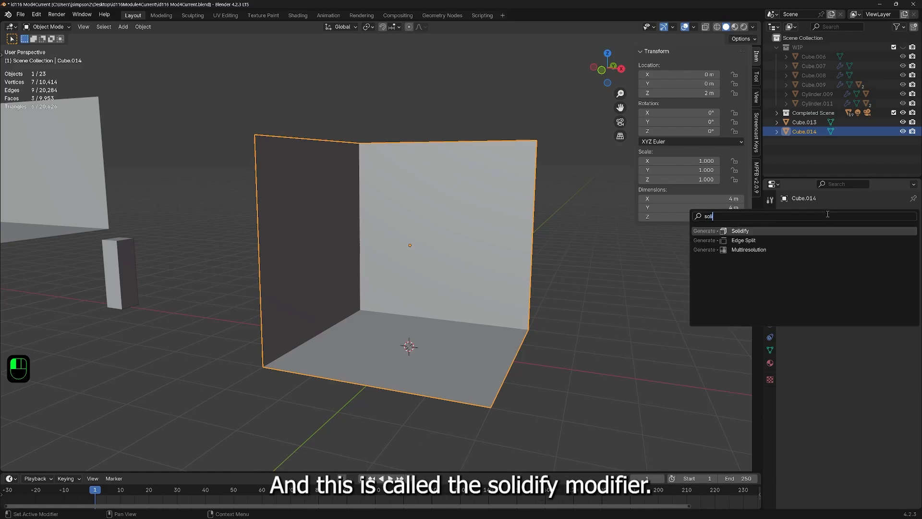
{"action": "left_click", "coordinate": [743, 230]}
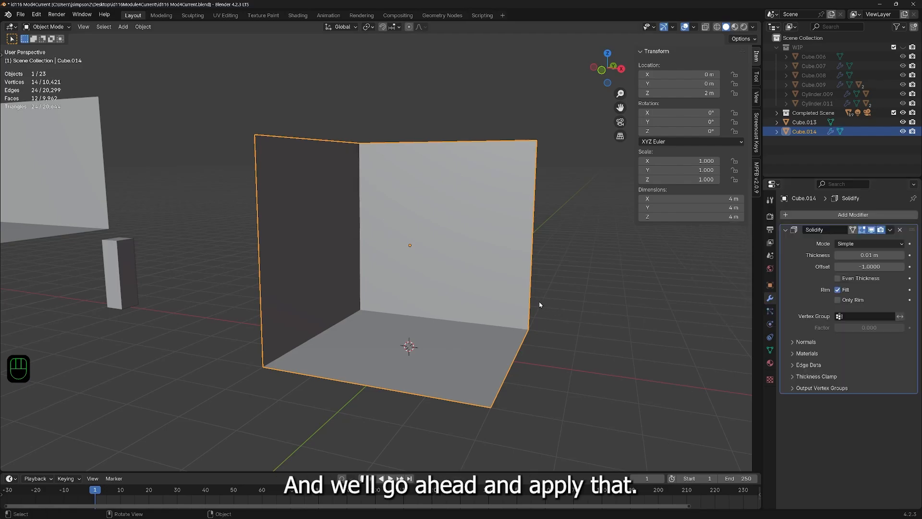
Step: Set the Solidify modifier's thickness to 0.1 m for the room's walls and floor
{"action": "middle_click_drag", "start_coordinate": [540, 305], "coordinate": [471, 295]}
{"action": "scroll", "coordinate": [258, 411], "scroll_direction": "up", "scroll_amount": 2}
{"action": "middle_click_drag", "start_coordinate": [257, 411], "coordinate": [284, 354], "text": "shift"}
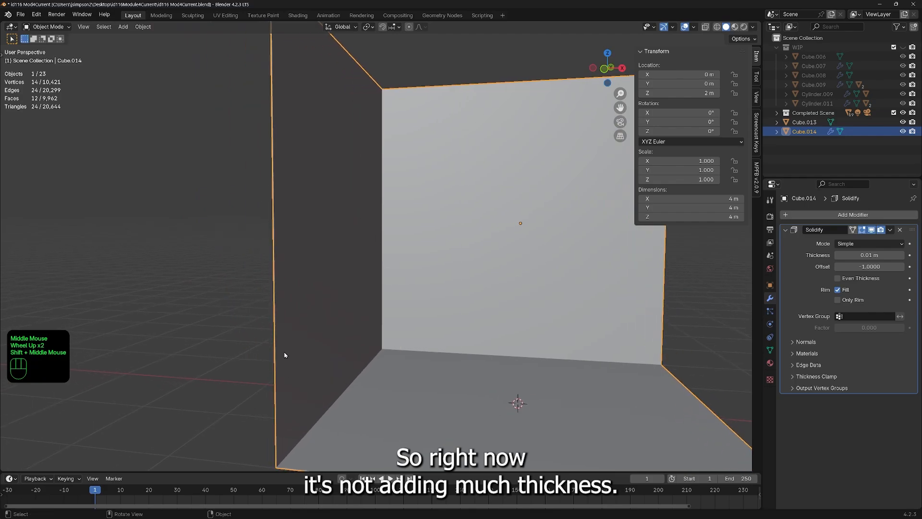
{"action": "left_click", "coordinate": [883, 254]}
{"action": "key", "text": "BackSpace"}
{"action": "type", "text": "0.1"}
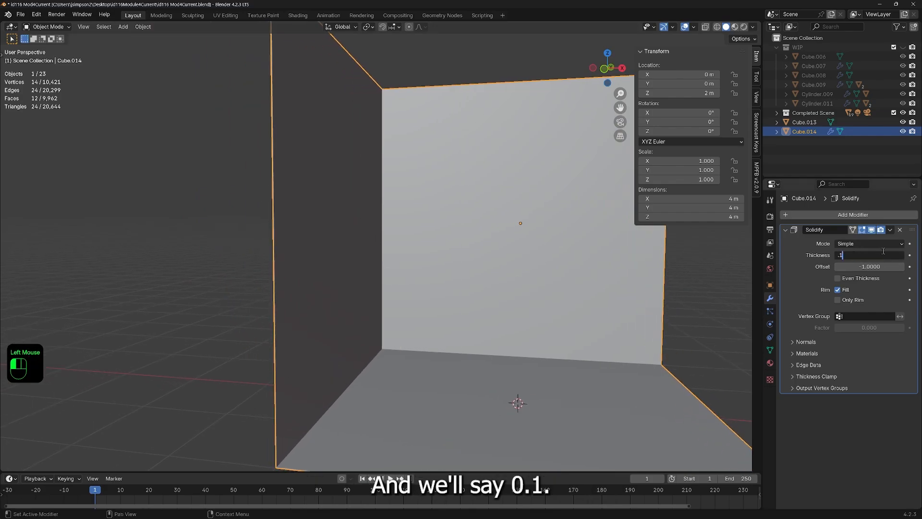
{"action": "key", "text": "Return"}
{"action": "scroll", "coordinate": [504, 327], "scroll_direction": "down", "scroll_amount": 2}
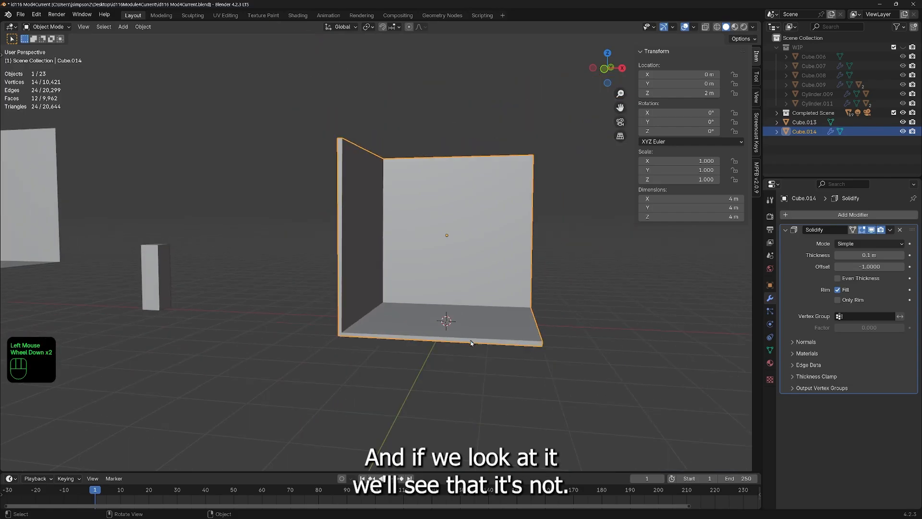
Step: Increase the Solidify thickness to 1 m and inspect how evenly the walls and floor are thickened
{"action": "middle_click_drag", "start_coordinate": [507, 331], "coordinate": [490, 329]}
{"action": "scroll", "coordinate": [367, 229], "scroll_direction": "up", "scroll_amount": 2}
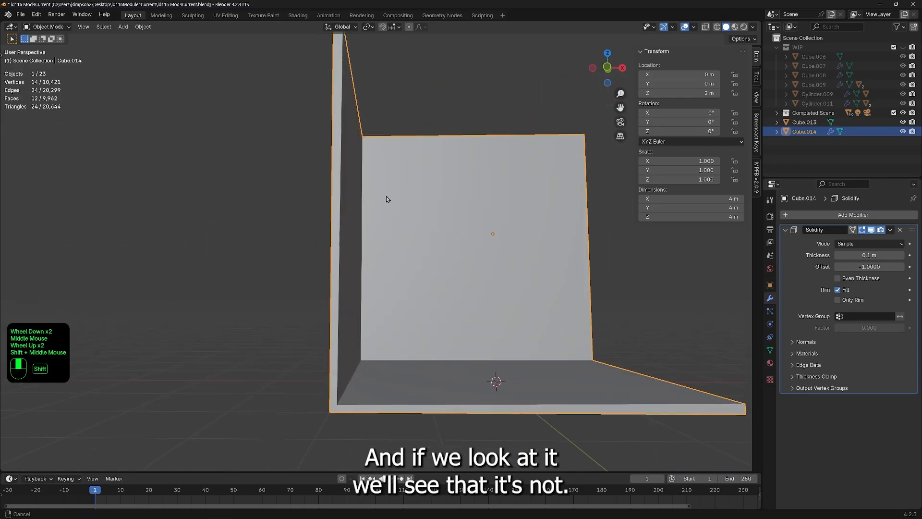
{"action": "middle_click_drag", "start_coordinate": [386, 197], "coordinate": [411, 212], "text": "shift"}
{"action": "left_click", "coordinate": [871, 254]}
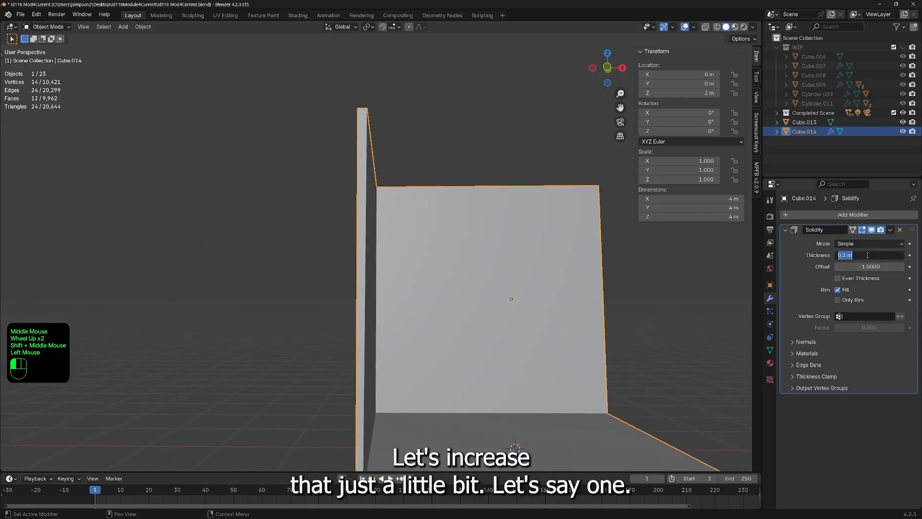
{"action": "type", "text": "1"}
{"action": "key", "text": "Return"}
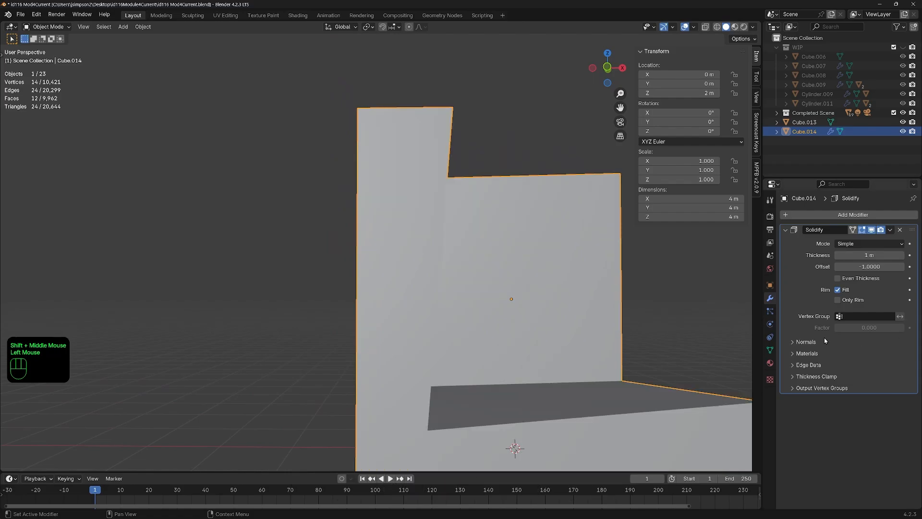
{"action": "scroll", "coordinate": [376, 284], "scroll_direction": "down", "scroll_amount": 2}
{"action": "middle_click_drag", "start_coordinate": [375, 283], "coordinate": [428, 310]}
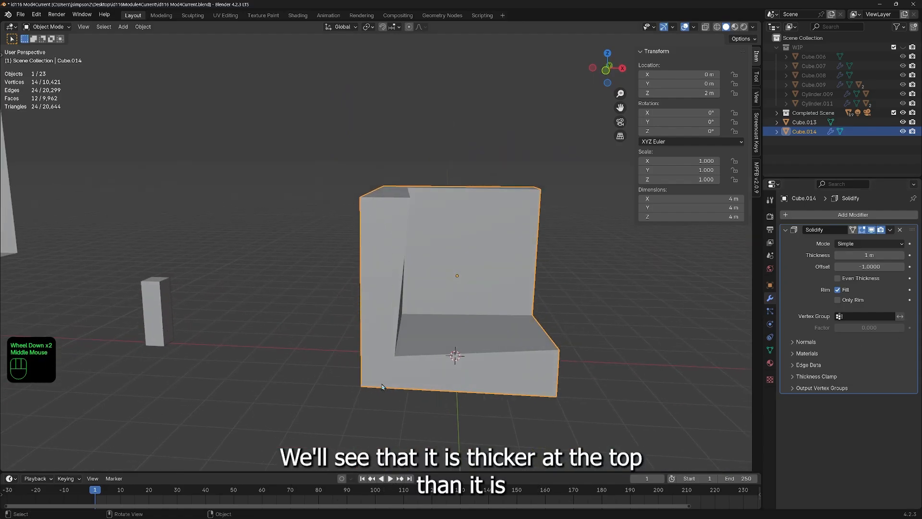
Step: Enable Even Thickness on the room's Solidify modifier and check the walls and floor
{"action": "middle_click_drag", "start_coordinate": [571, 308], "coordinate": [397, 364]}
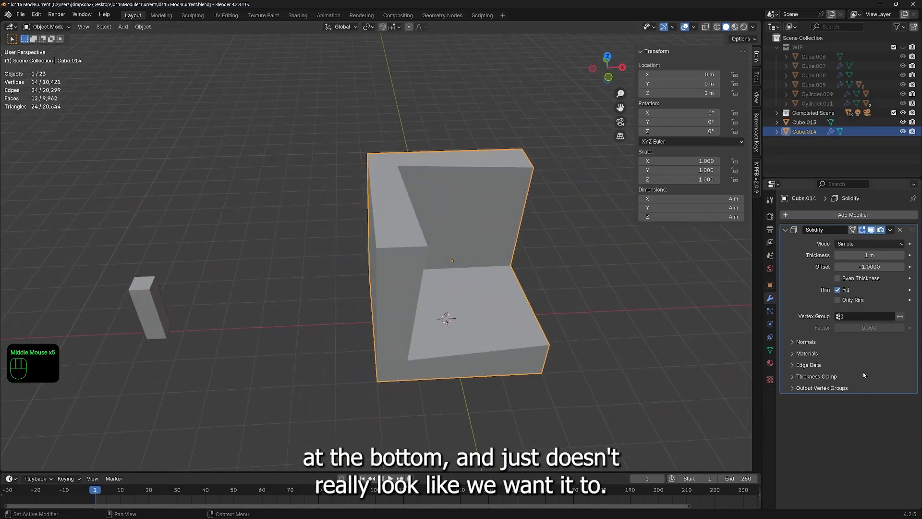
{"action": "left_click", "coordinate": [839, 278]}
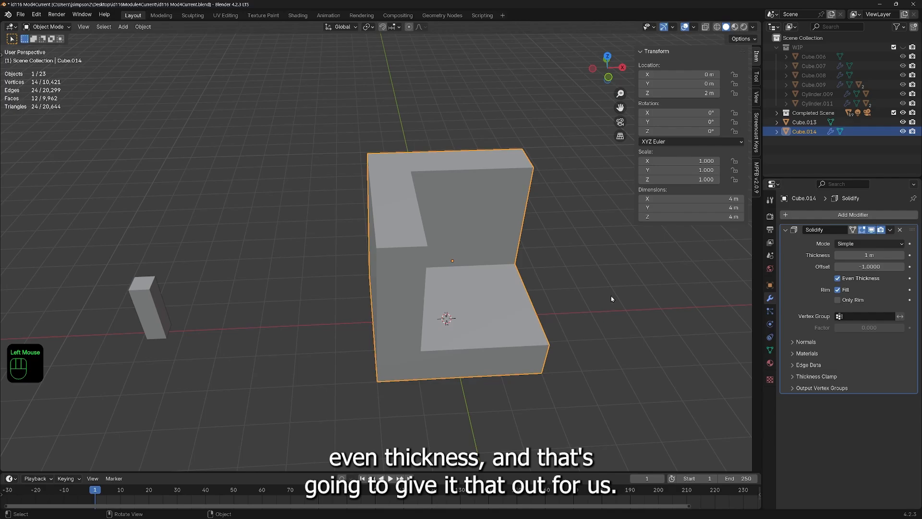
{"action": "middle_click_drag", "start_coordinate": [502, 317], "coordinate": [484, 261]}
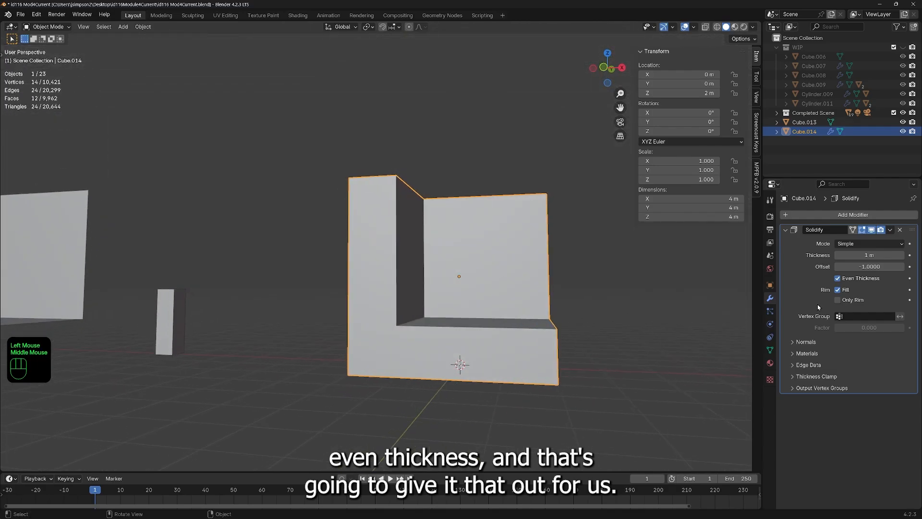
Step: Set the room's Solidify thickness to 0.1 m
{"action": "left_click", "coordinate": [863, 256]}
{"action": "key", "text": "BackSpace"}
{"action": "type", "text": "0.1"}
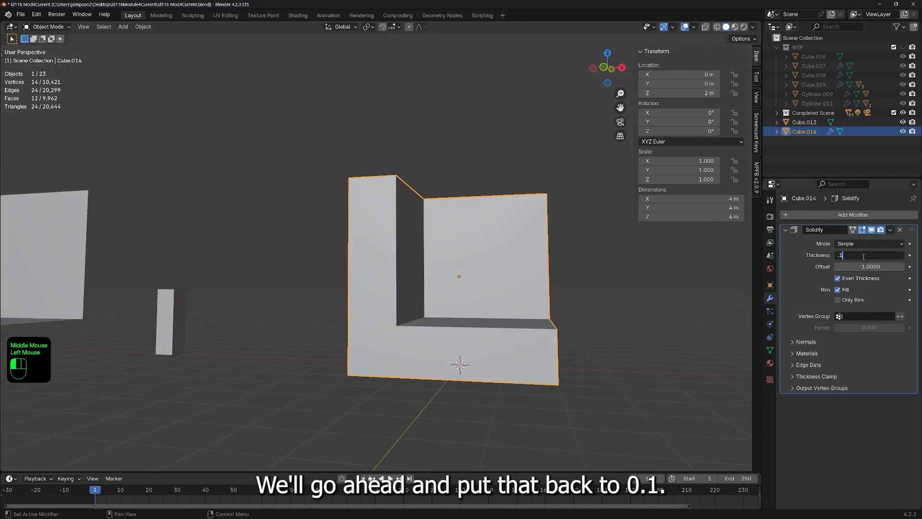
{"action": "key", "text": "Return"}
{"action": "middle_click_drag", "start_coordinate": [515, 307], "coordinate": [557, 311]}
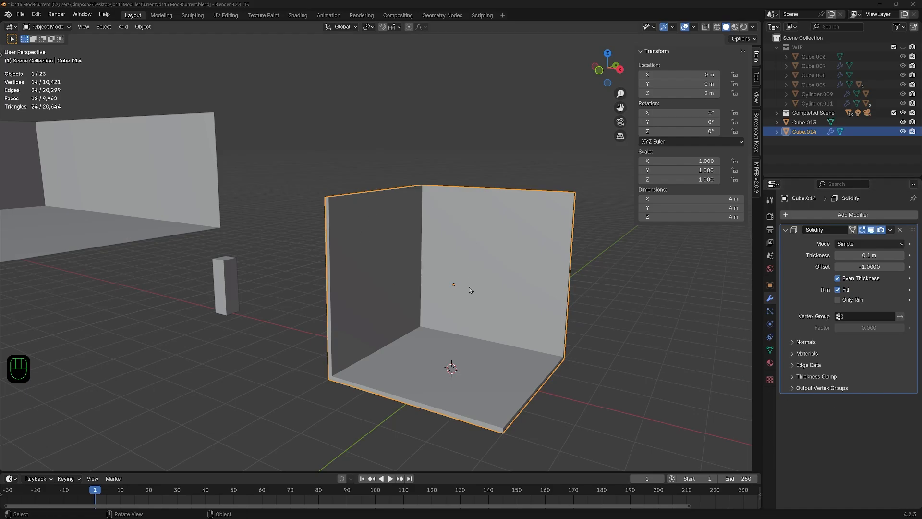
{"action": "left_click", "coordinate": [459, 298]}
{"action": "middle_click_drag", "start_coordinate": [508, 338], "coordinate": [503, 342]}
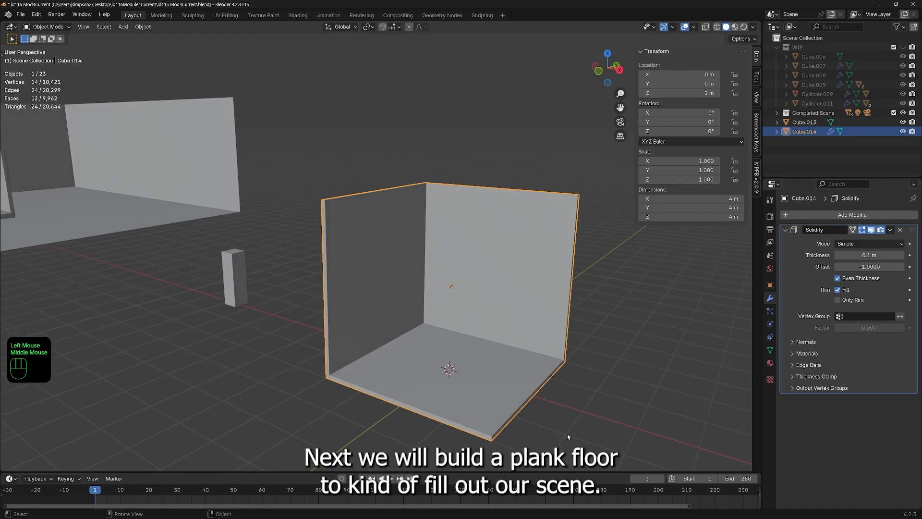
Step: Examine the plank floor of the completed reference room in Material Preview shading, and return to Solid shading
{"action": "middle_click_drag", "start_coordinate": [133, 220], "coordinate": [2, 300], "text": "shift"}
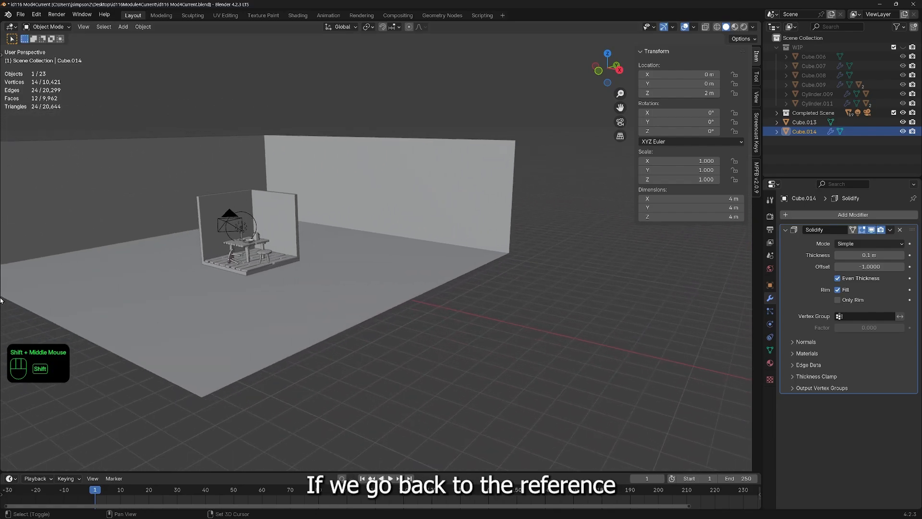
{"action": "scroll", "coordinate": [339, 377], "scroll_direction": "up", "scroll_amount": 1}
{"action": "scroll", "coordinate": [299, 292], "scroll_direction": "up", "scroll_amount": 3}
{"action": "middle_click_drag", "start_coordinate": [339, 377], "coordinate": [403, 383]}
{"action": "scroll", "coordinate": [438, 325], "scroll_direction": "up", "scroll_amount": 6}
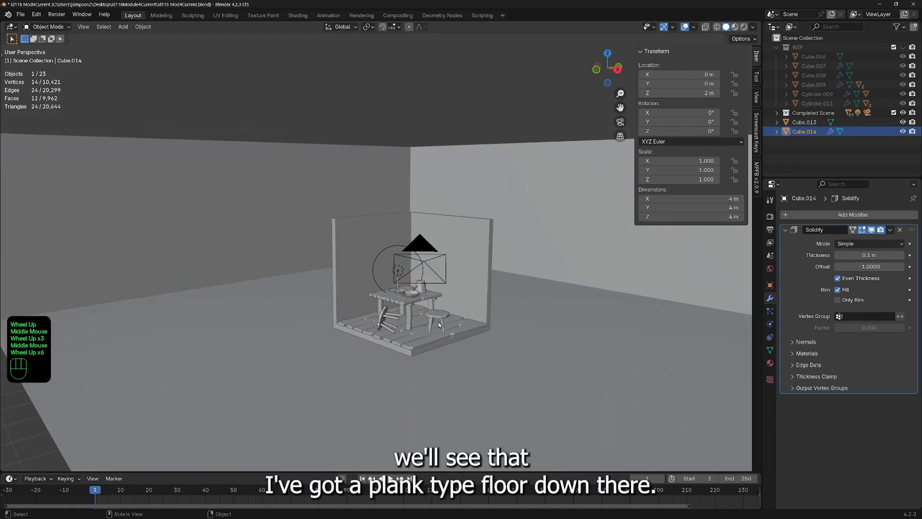
{"action": "left_click", "coordinate": [736, 27]}
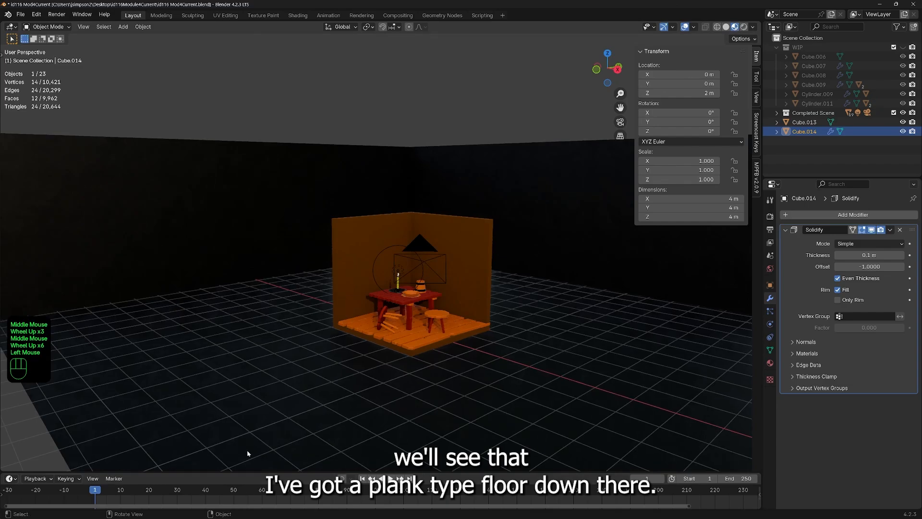
{"action": "left_click", "coordinate": [726, 27]}
{"action": "scroll", "coordinate": [478, 416], "scroll_direction": "down", "scroll_amount": 2}
{"action": "middle_click_drag", "start_coordinate": [478, 416], "coordinate": [500, 381], "text": "shift"}
{"action": "scroll", "coordinate": [500, 381], "scroll_direction": "down", "scroll_amount": 7}
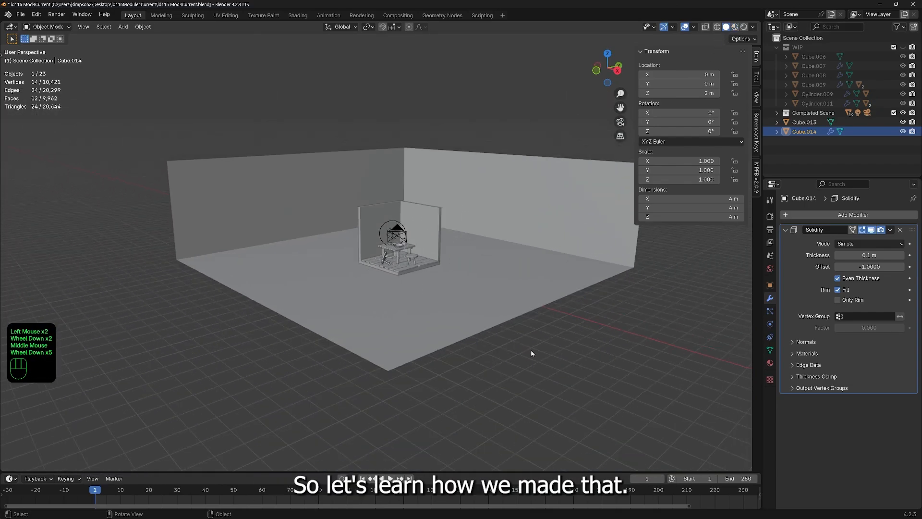
Step: Add a mesh cube at the 3D cursor in the new open room
{"action": "middle_click_drag", "start_coordinate": [619, 320], "coordinate": [312, 276], "text": "shift"}
{"action": "scroll", "coordinate": [311, 282], "scroll_direction": "up", "scroll_amount": 3}
{"action": "middle_click_drag", "start_coordinate": [166, 265], "coordinate": [441, 305], "text": "shift"}
{"action": "middle_click_drag", "start_coordinate": [441, 305], "coordinate": [441, 322]}
{"action": "middle_click_drag", "start_coordinate": [523, 374], "coordinate": [479, 337], "text": "shift"}
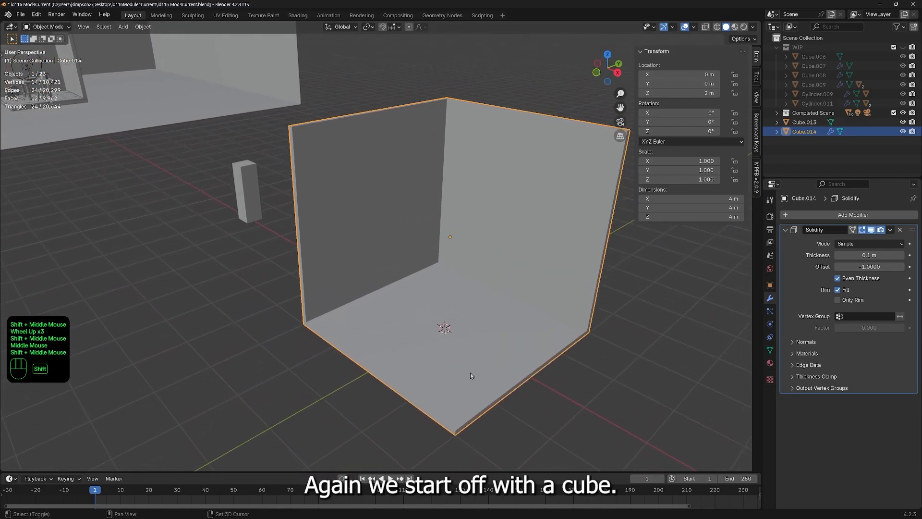
{"action": "middle_click_drag", "start_coordinate": [484, 390], "coordinate": [495, 387], "text": "shift"}
{"action": "key", "text": "shift+a"}
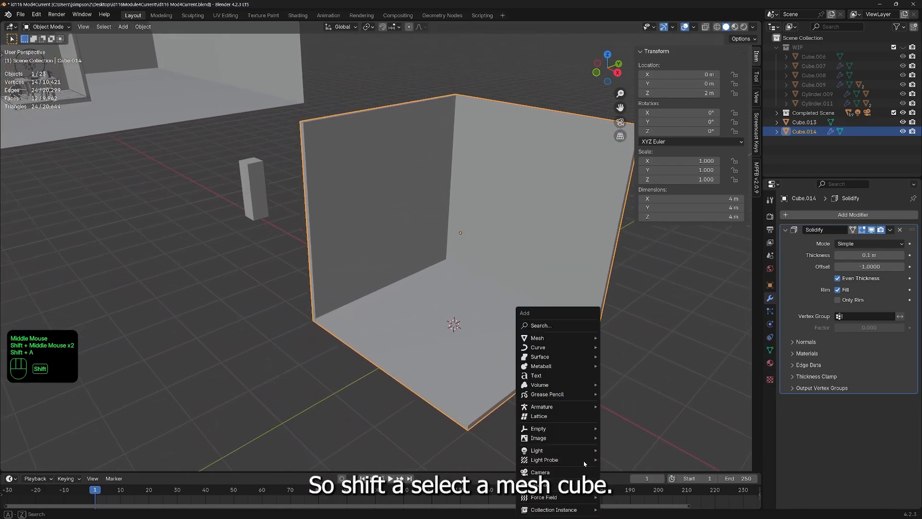
{"action": "mouse_move", "coordinate": [557, 338]}
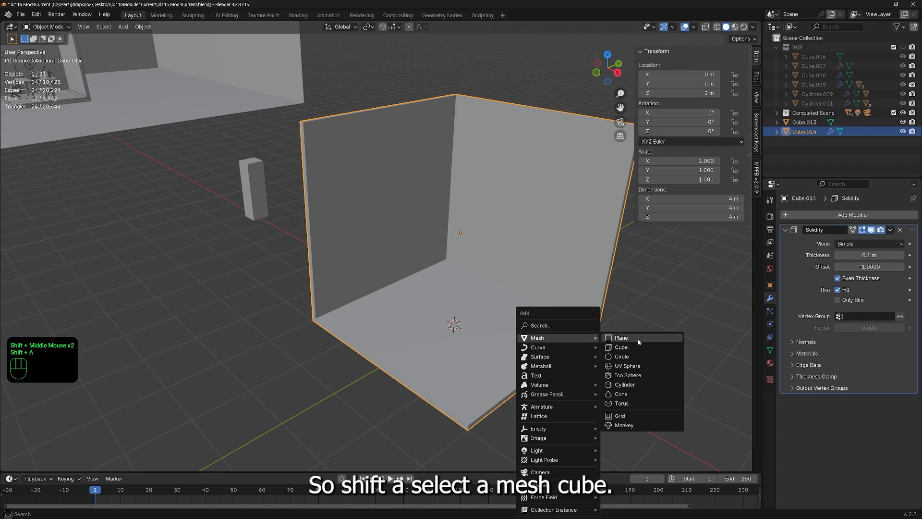
{"action": "left_click", "coordinate": [632, 350]}
{"action": "middle_click_drag", "start_coordinate": [436, 379], "coordinate": [476, 361]}
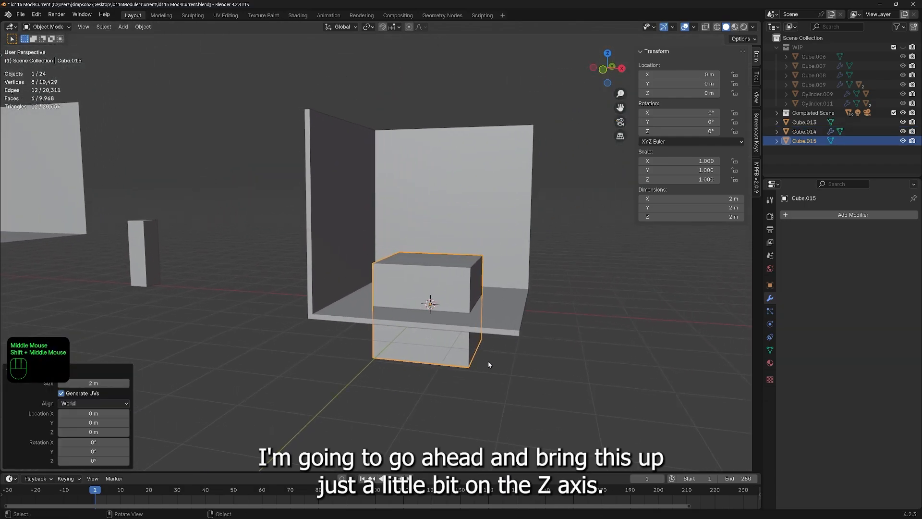
Step: Move the new cube up 2 m along the Z axis, above the room's floor
{"action": "key", "text": "g"}
{"action": "key", "text": "z"}
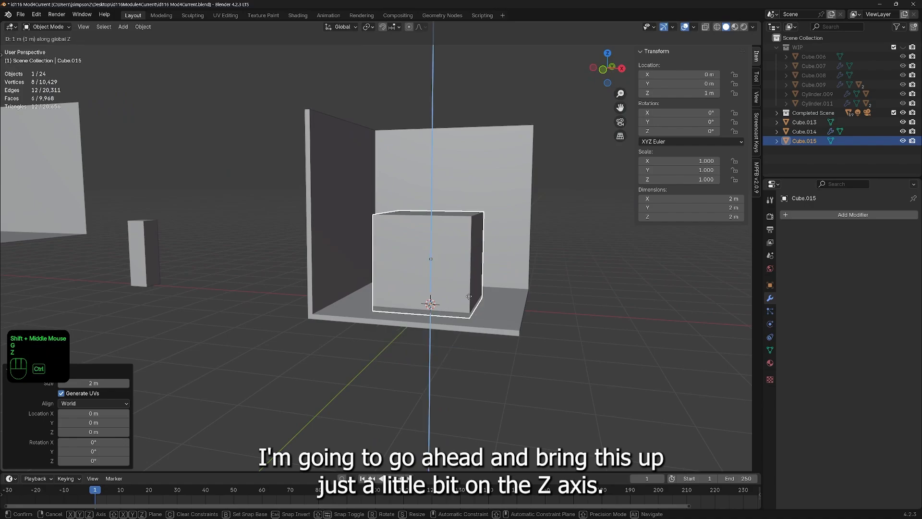
{"action": "left_click", "coordinate": [493, 219], "text": "ctrl"}
{"action": "mouse_move", "coordinate": [492, 218]}
{"action": "middle_mouse_down"}
{"action": "mouse_move", "coordinate": [497, 211]}
{"action": "mouse_move", "coordinate": [483, 223]}
{"action": "middle_mouse_up"}
{"action": "scroll", "coordinate": [518, 241], "scroll_direction": "up", "scroll_amount": 4}
{"action": "middle_click_drag", "start_coordinate": [556, 215], "coordinate": [500, 264], "text": "shift"}
{"action": "middle_click_drag", "start_coordinate": [548, 234], "coordinate": [523, 258]}
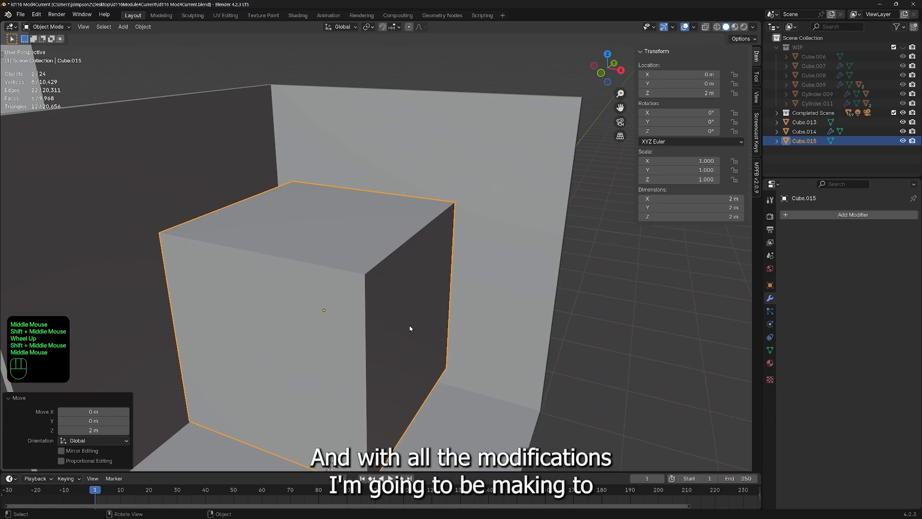
{"action": "middle_click_drag", "start_coordinate": [410, 329], "coordinate": [428, 288]}
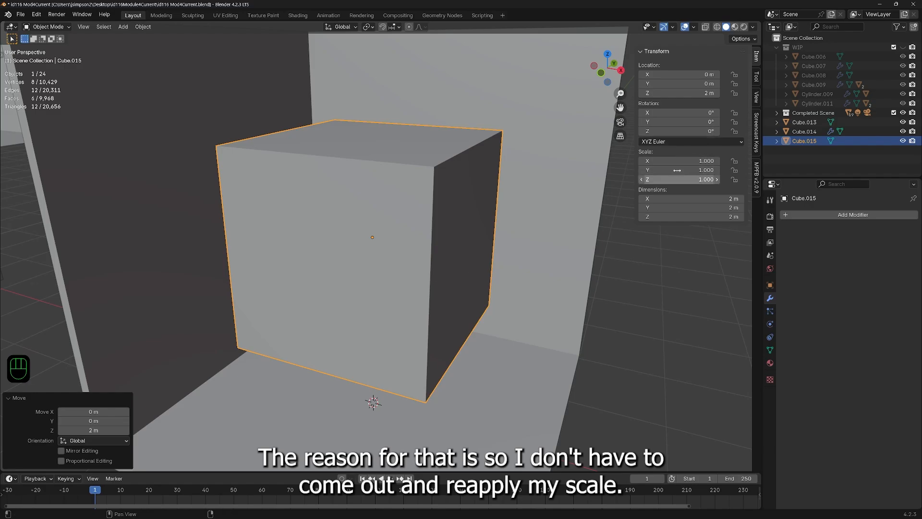
Step: In Edit Mode, scale the whole cube by 0.1 along the Z axis to flatten it into a slab
{"action": "key", "text": "Tab"}
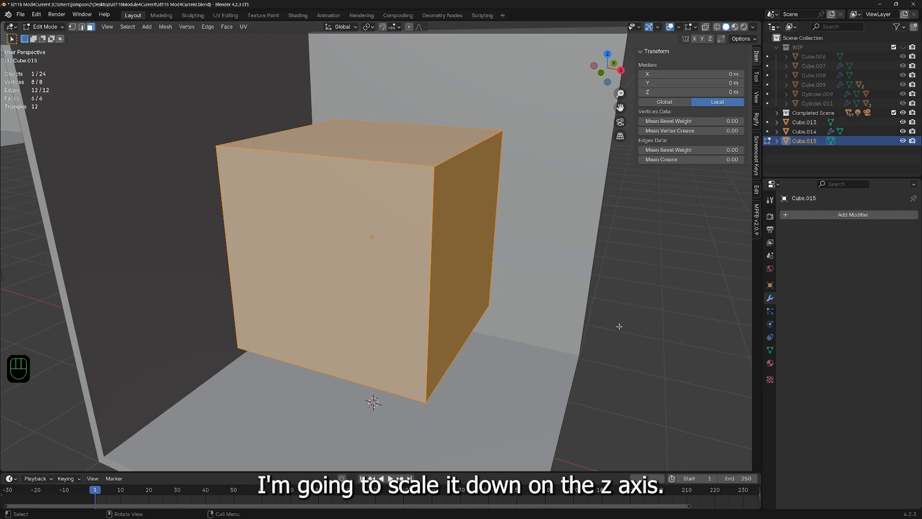
{"action": "key", "text": "s"}
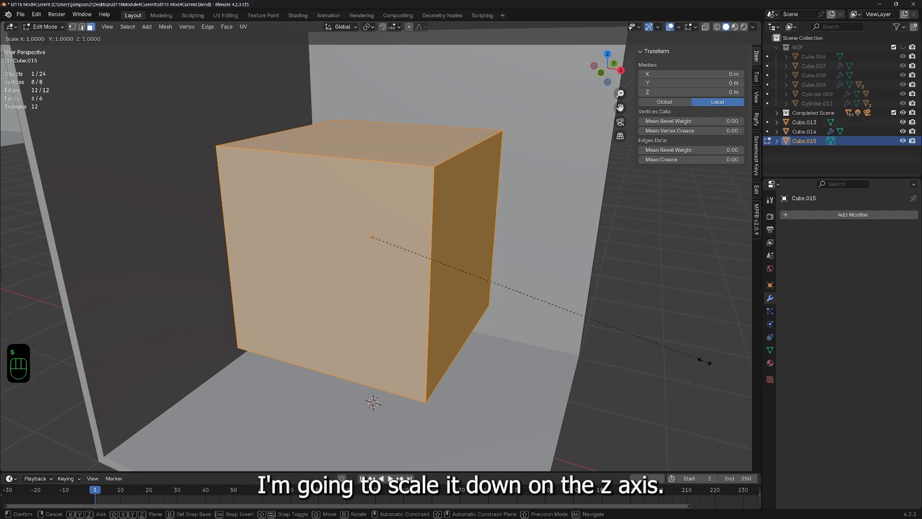
{"action": "key", "text": "z"}
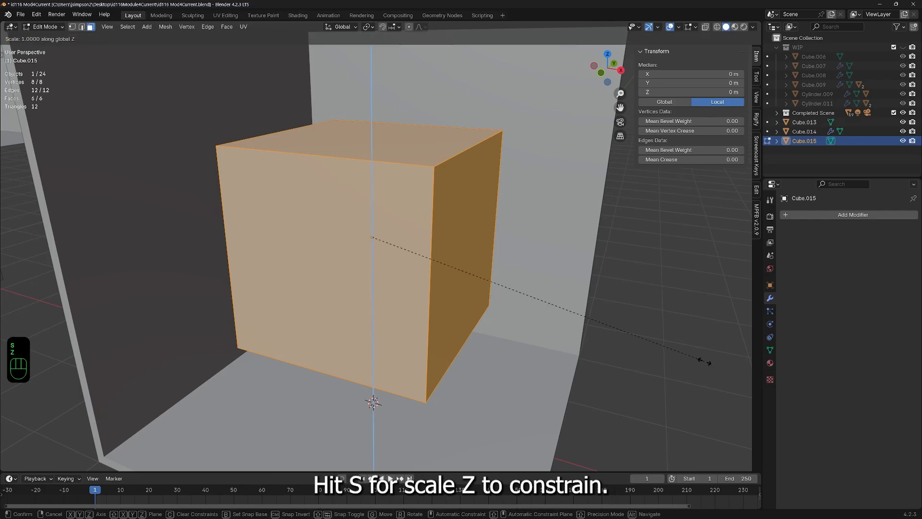
{"action": "key", "text": "ctrl"}
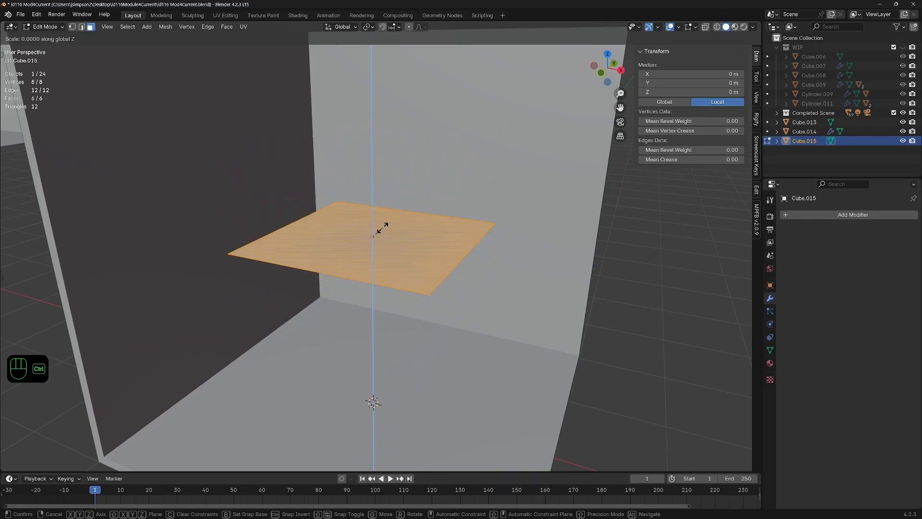
{"action": "left_click", "coordinate": [406, 232], "text": "ctrl"}
{"action": "scroll", "coordinate": [464, 311], "scroll_direction": "up", "scroll_amount": 2}
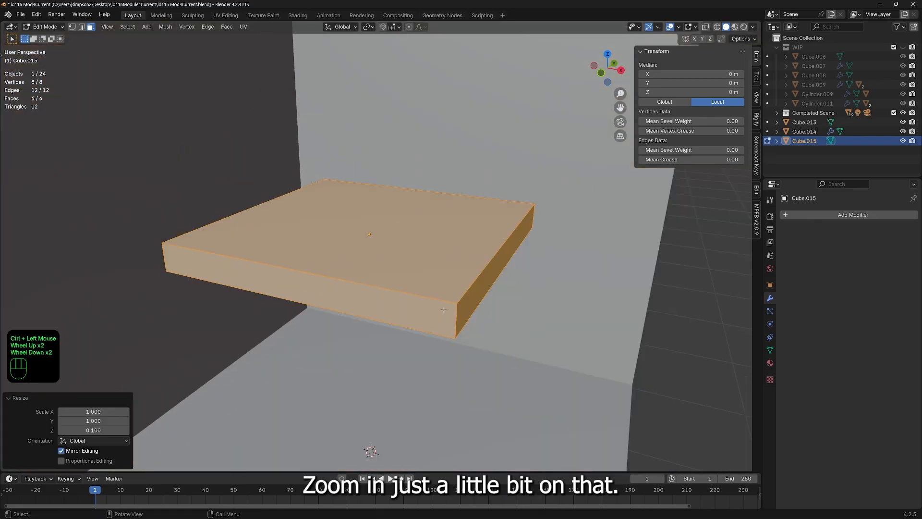
Step: Thin the slab further by scaling it by 0.5 along the Z axis
{"action": "middle_click_drag", "start_coordinate": [371, 448], "coordinate": [450, 428]}
{"action": "scroll", "coordinate": [477, 288], "scroll_direction": "up", "scroll_amount": 2}
{"action": "scroll", "coordinate": [527, 265], "scroll_direction": "up", "scroll_amount": 1}
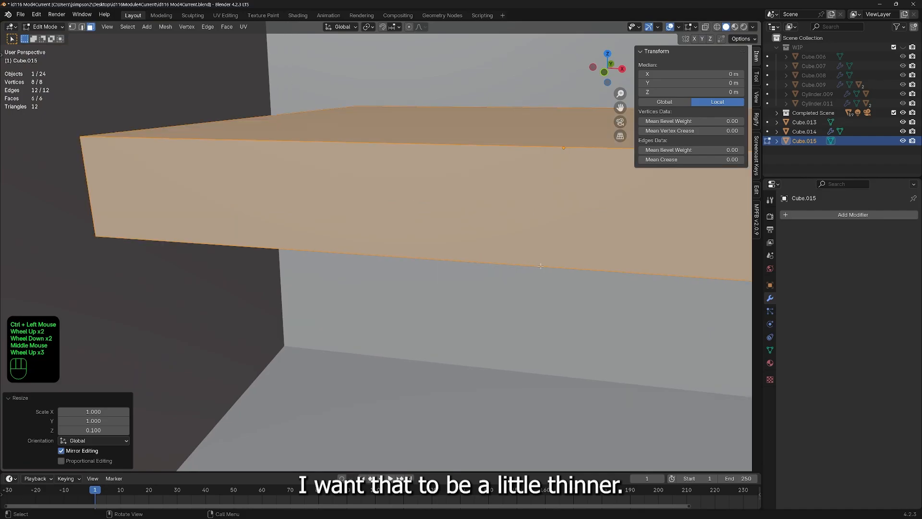
{"action": "middle_click_drag", "start_coordinate": [547, 303], "coordinate": [508, 319], "text": "shift"}
{"action": "key", "text": "s"}
{"action": "key", "text": "z"}
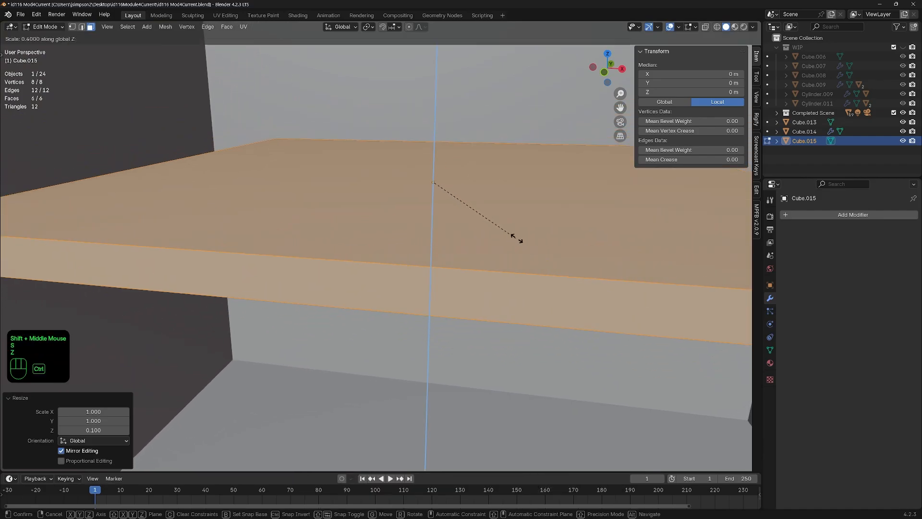
{"action": "left_click", "coordinate": [525, 249], "text": "ctrl"}
{"action": "middle_click_drag", "start_coordinate": [529, 245], "coordinate": [568, 242]}
{"action": "scroll", "coordinate": [563, 312], "scroll_direction": "down", "scroll_amount": 3}
{"action": "middle_click_drag", "start_coordinate": [562, 313], "coordinate": [561, 266], "text": "shift"}
{"action": "middle_click_drag", "start_coordinate": [531, 304], "coordinate": [561, 275]}
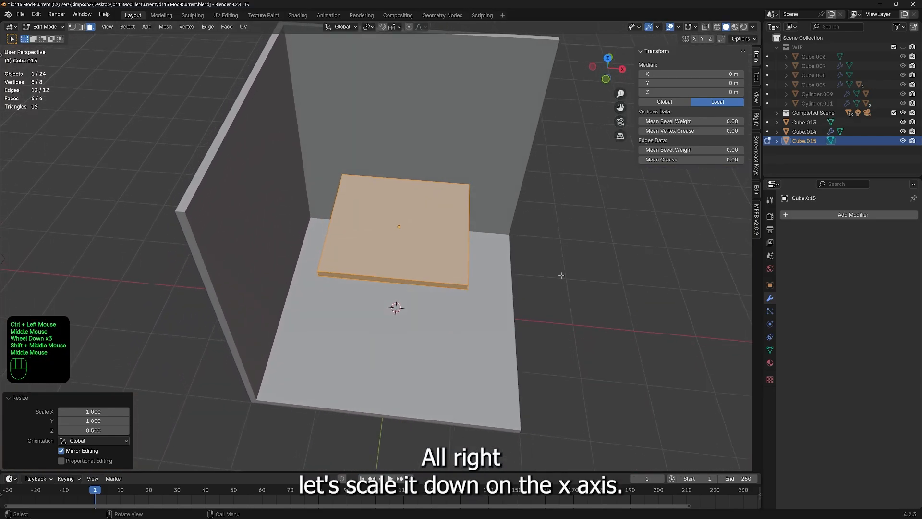
Step: Scale the slab by 0.2 along the X axis to narrow it to plank width
{"action": "key", "text": "s"}
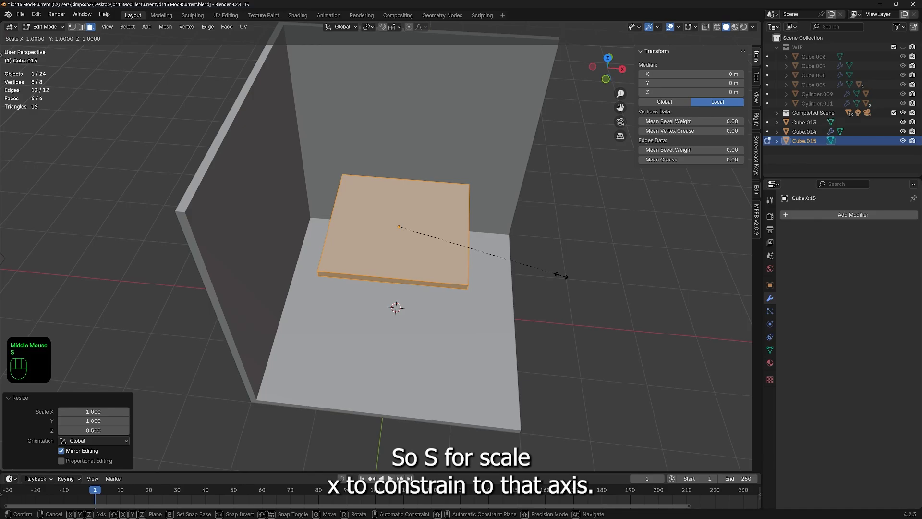
{"action": "key", "text": "x"}
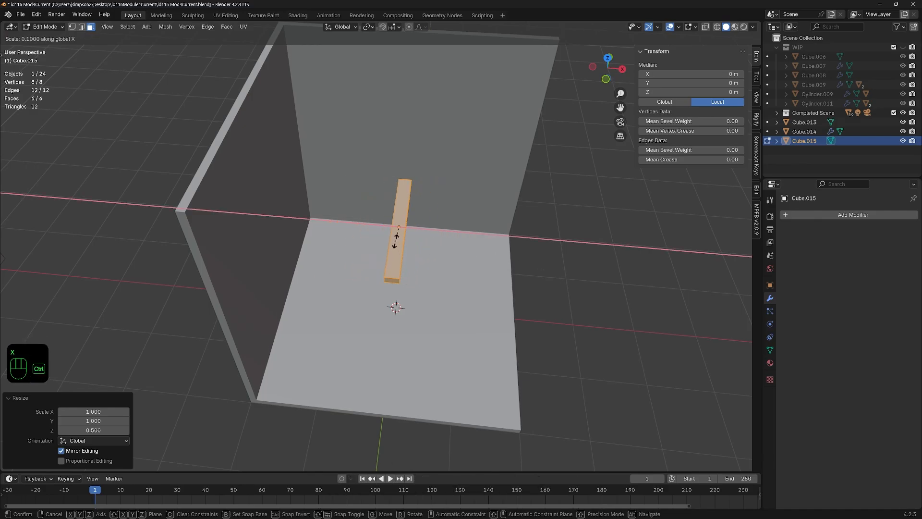
{"action": "left_click", "coordinate": [423, 239], "text": "ctrl"}
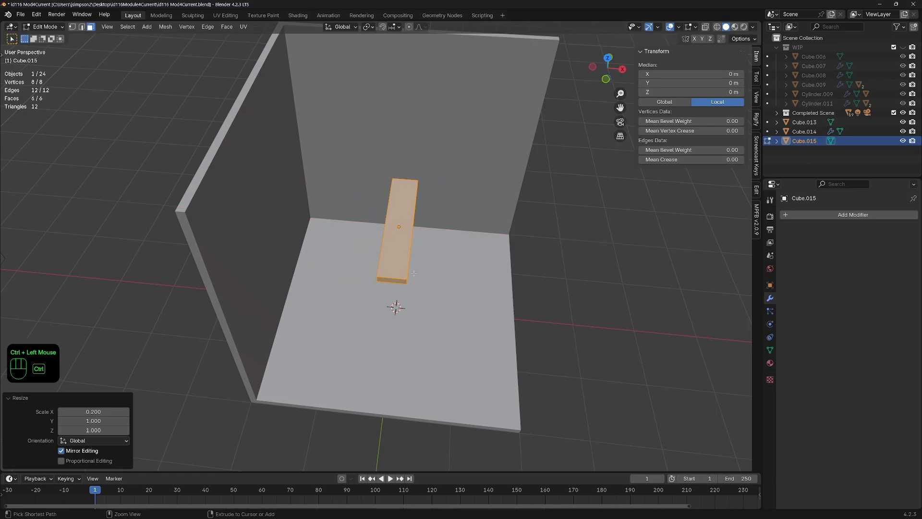
Step: Lengthen the plank by scaling it by 1.9 along the Y axis to span the room's floor, and inspect its shape
{"action": "middle_click_drag", "start_coordinate": [461, 279], "coordinate": [360, 253]}
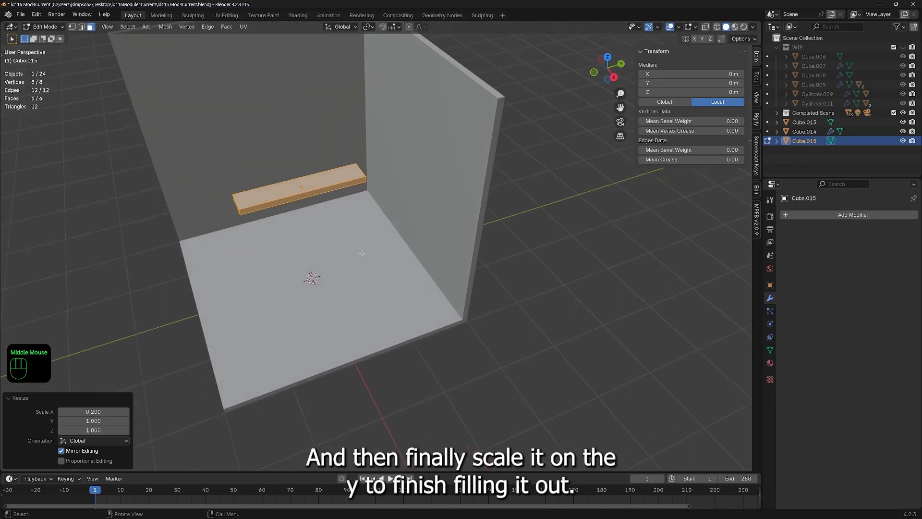
{"action": "key", "text": "s"}
{"action": "key", "text": "y"}
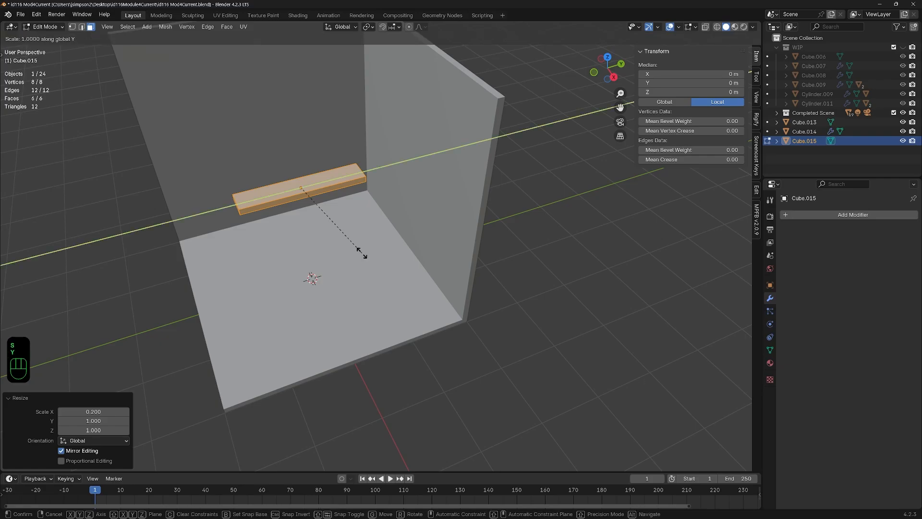
{"action": "key", "text": "ctrl"}
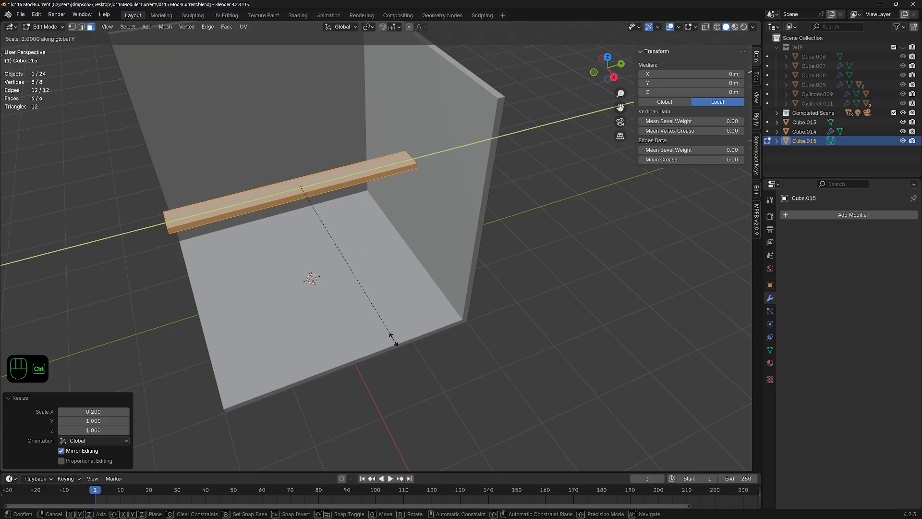
{"action": "left_click", "coordinate": [384, 325], "text": "ctrl"}
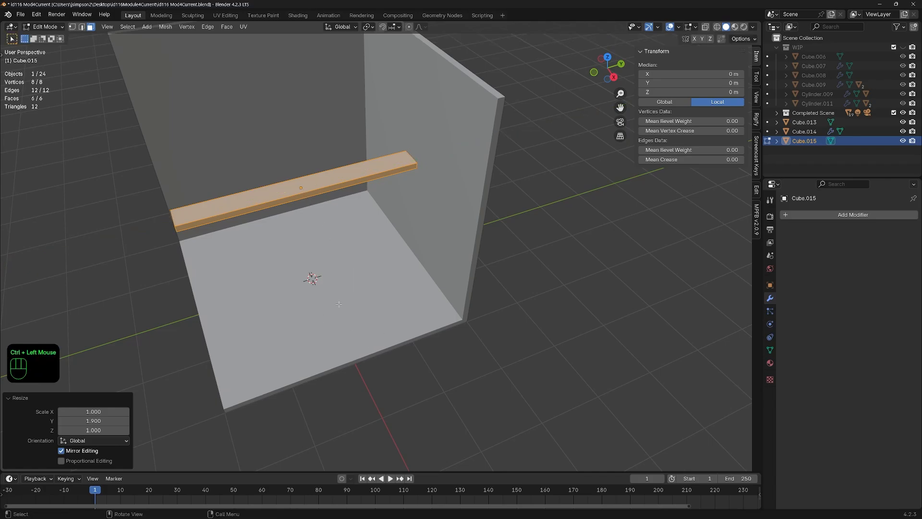
{"action": "middle_click_drag", "start_coordinate": [385, 325], "coordinate": [398, 225]}
{"action": "scroll", "coordinate": [438, 145], "scroll_direction": "up", "scroll_amount": 3}
{"action": "middle_click_drag", "start_coordinate": [488, 181], "coordinate": [470, 290], "text": "shift"}
{"action": "middle_click_drag", "start_coordinate": [442, 366], "coordinate": [440, 383]}
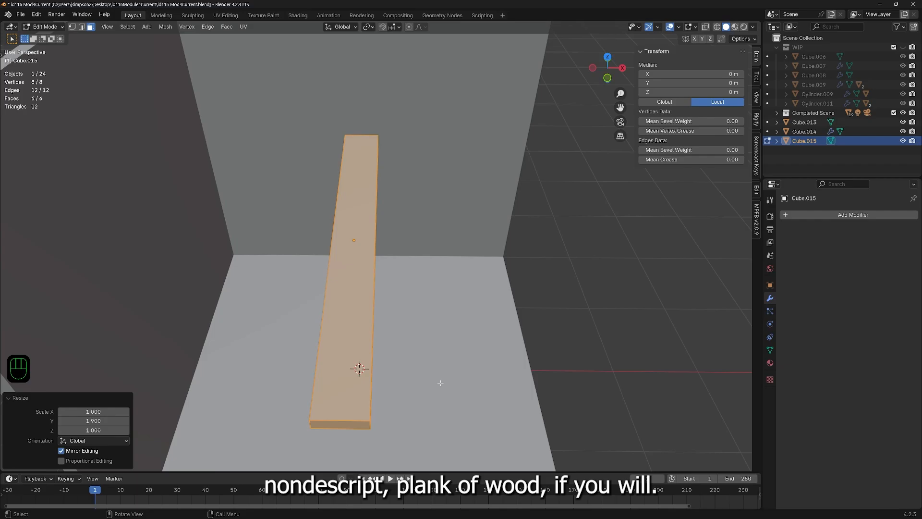
{"action": "middle_click_drag", "start_coordinate": [352, 352], "coordinate": [464, 394]}
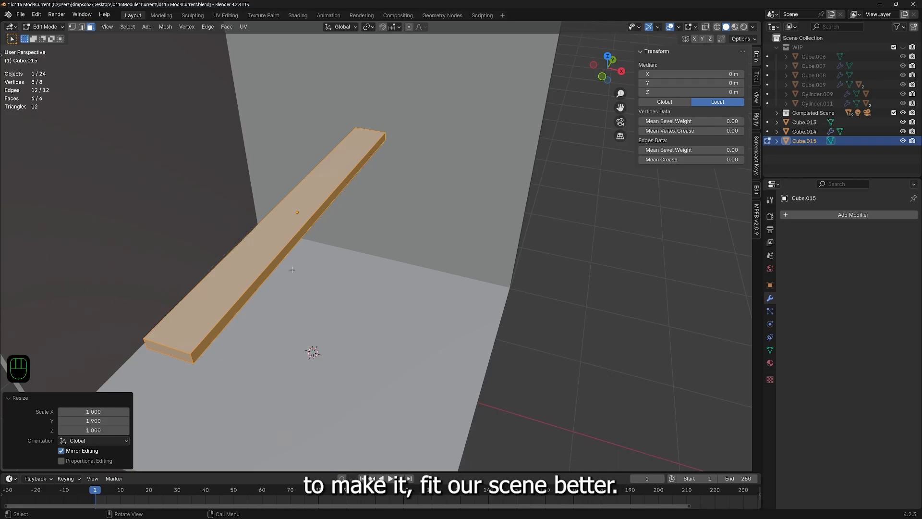
{"action": "middle_click_drag", "start_coordinate": [292, 269], "coordinate": [315, 330]}
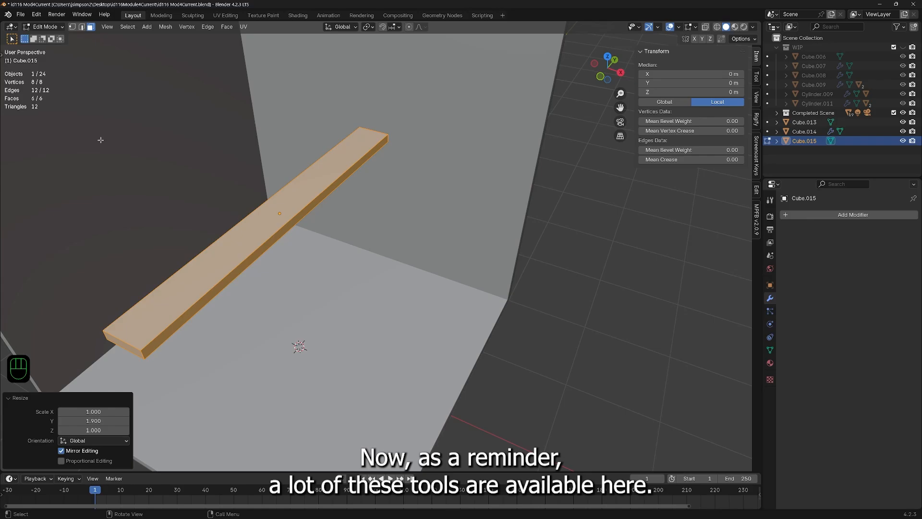
Step: Review the names of the available mesh editing tools, and restore the uncluttered viewport
{"action": "key", "text": "t"}
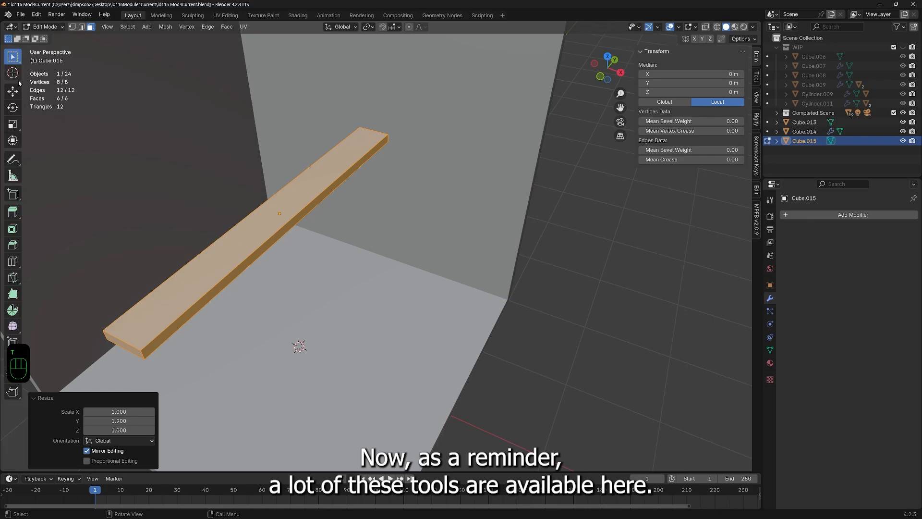
{"action": "left_click_drag", "start_coordinate": [21, 228], "coordinate": [104, 228]}
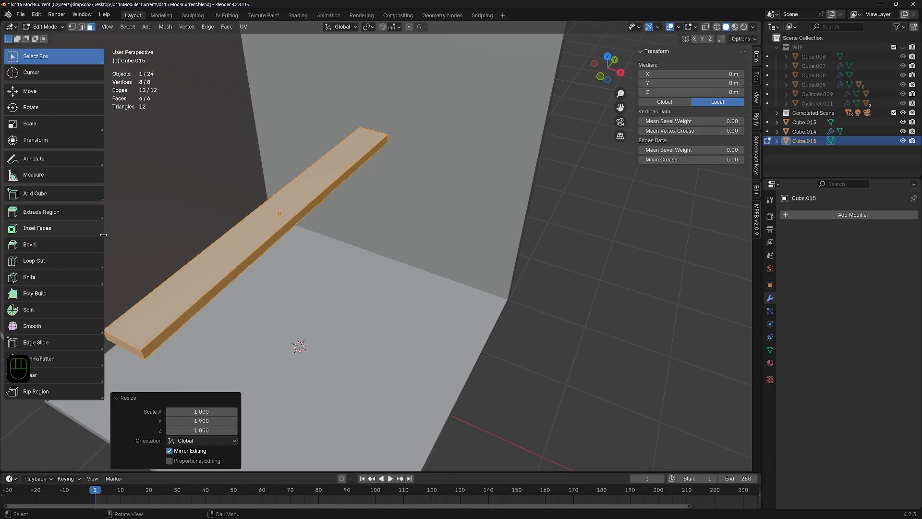
{"action": "left_click_drag", "start_coordinate": [104, 229], "coordinate": [29, 241]}
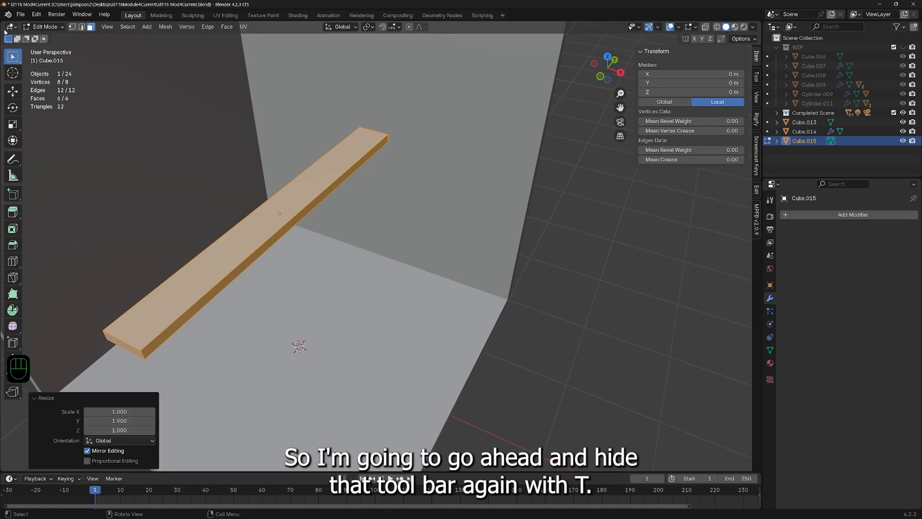
{"action": "key", "text": "t"}
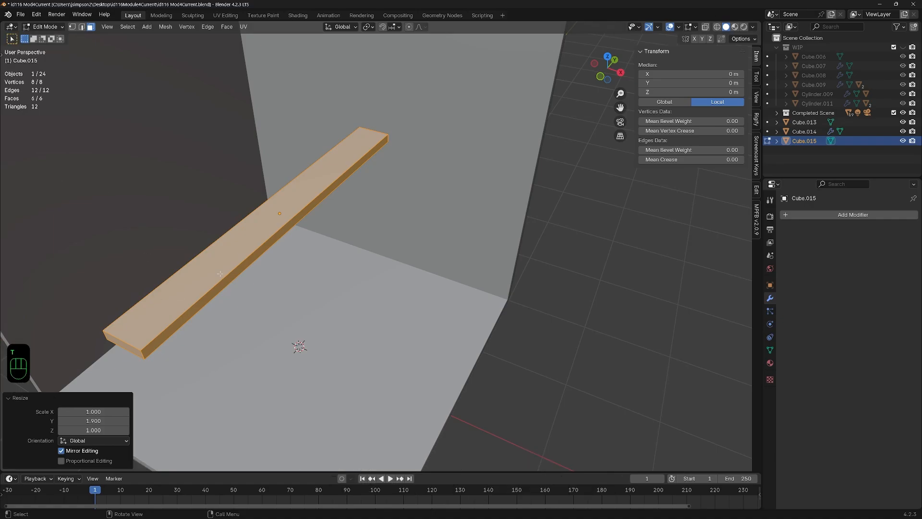
Step: Add three evenly spaced loop cuts across the plank's width, leaving them centred without any slide
{"action": "middle_click_drag", "start_coordinate": [399, 285], "coordinate": [332, 312]}
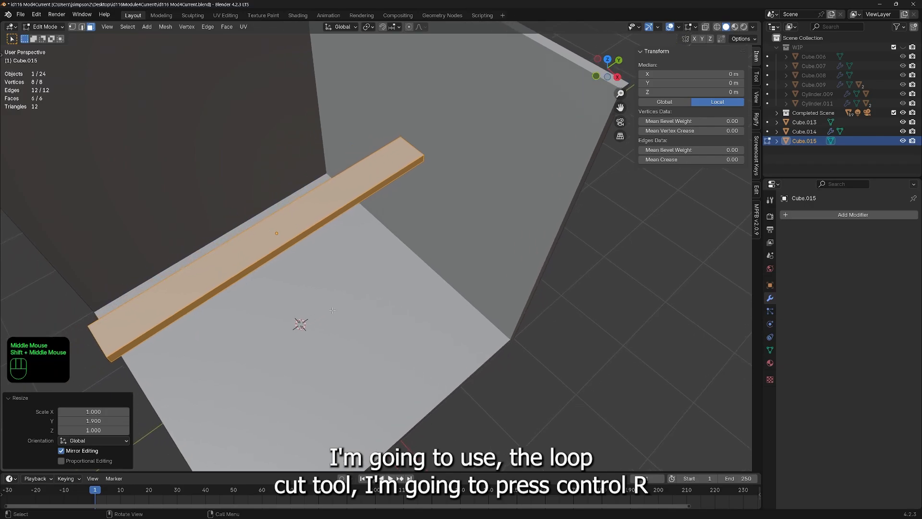
{"action": "key", "text": "ctrl"}
{"action": "key", "text": "ctrl+r"}
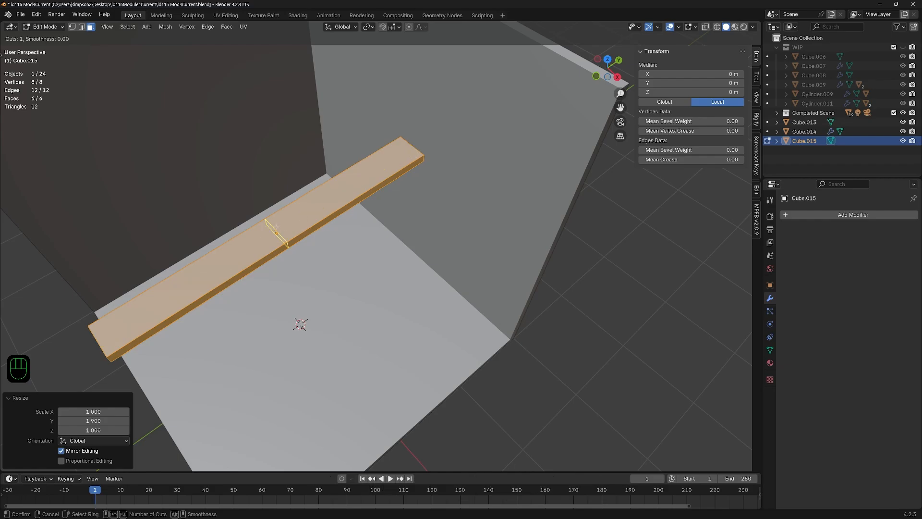
{"action": "scroll", "coordinate": [276, 227], "scroll_direction": "up", "scroll_amount": 1}
{"action": "scroll", "coordinate": [276, 227], "scroll_direction": "up", "scroll_amount": 1}
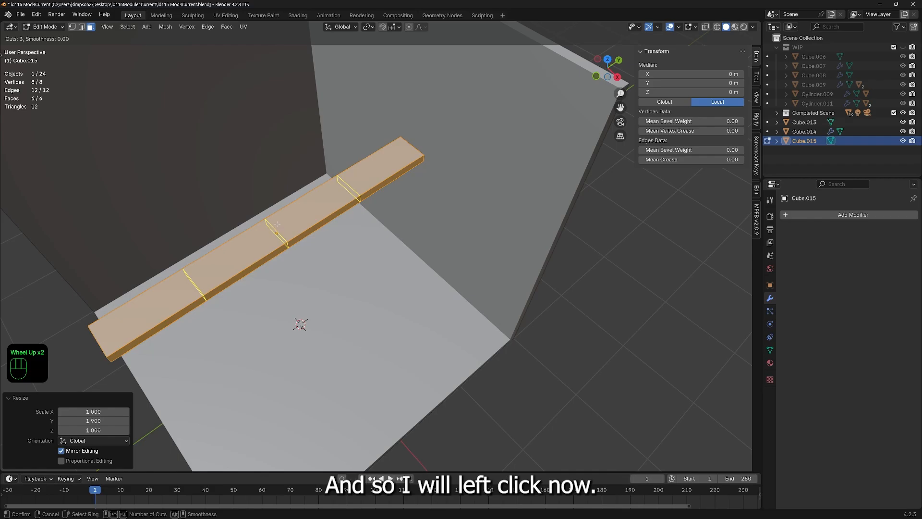
{"action": "left_click", "coordinate": [277, 224]}
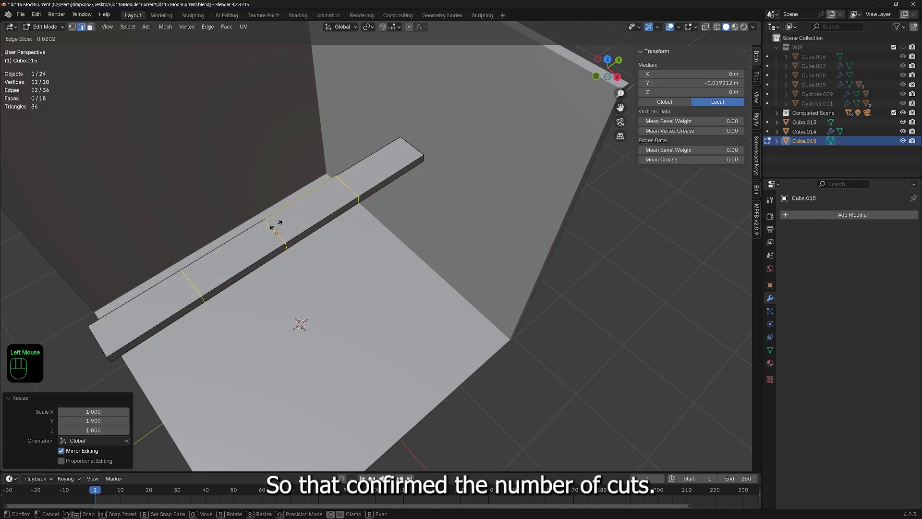
{"action": "left_click_drag", "start_coordinate": [276, 225], "coordinate": [231, 255]}
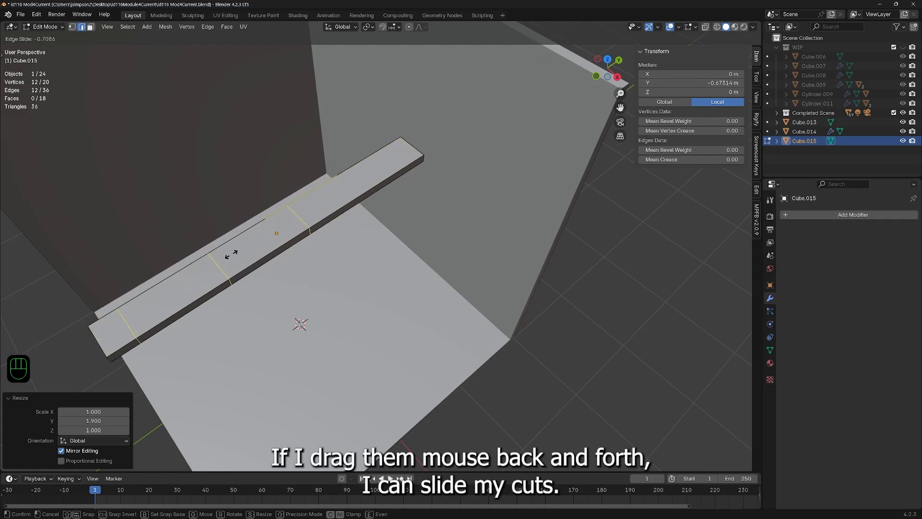
{"action": "right_click", "coordinate": [259, 251]}
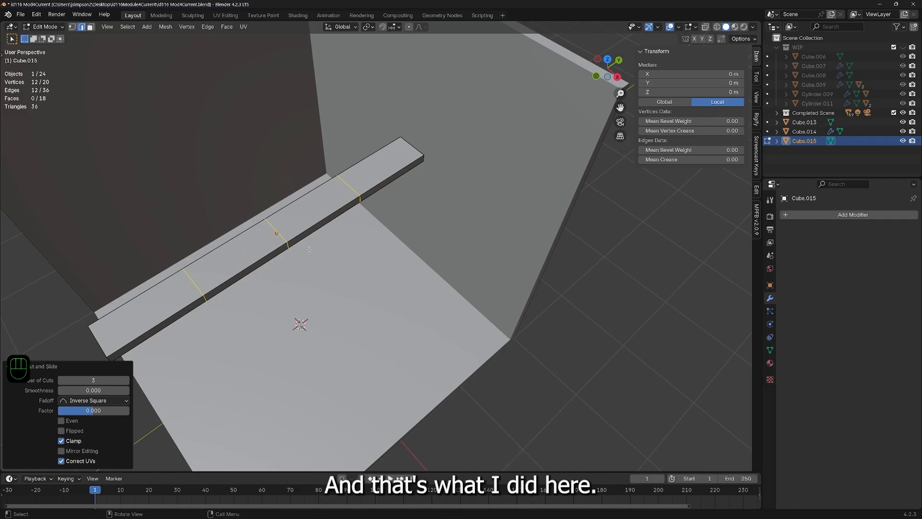
Step: Add a single loop cut running lengthwise down the middle of the plank
{"action": "middle_click_drag", "start_coordinate": [333, 297], "coordinate": [347, 290]}
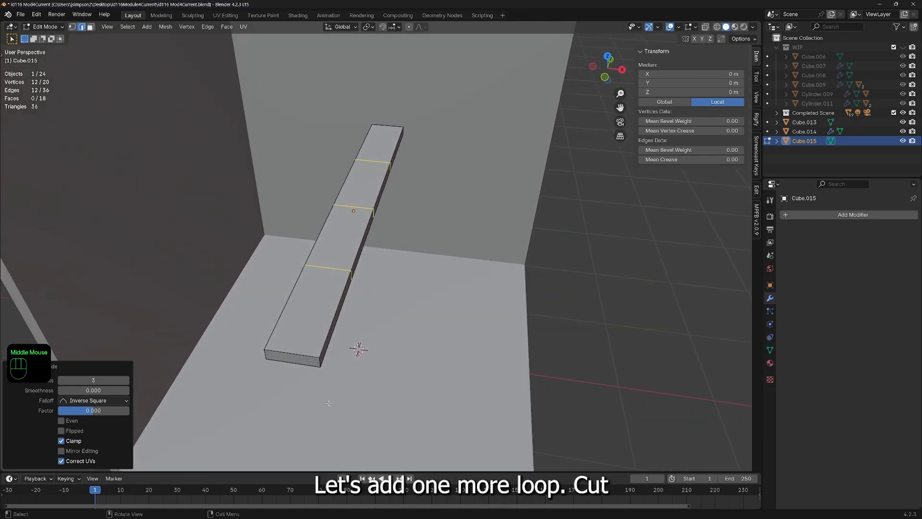
{"action": "key", "text": "ctrl+r"}
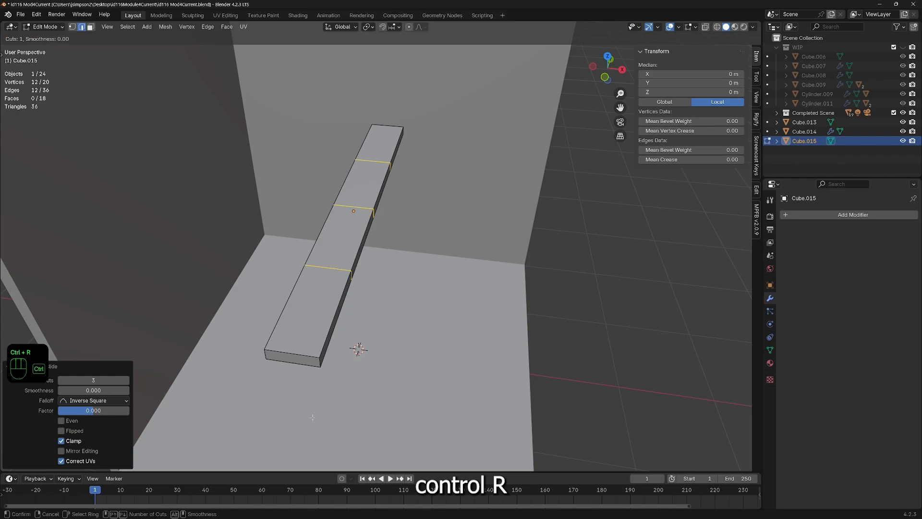
{"action": "left_click", "coordinate": [291, 360]}
{"action": "left_click", "coordinate": [290, 360]}
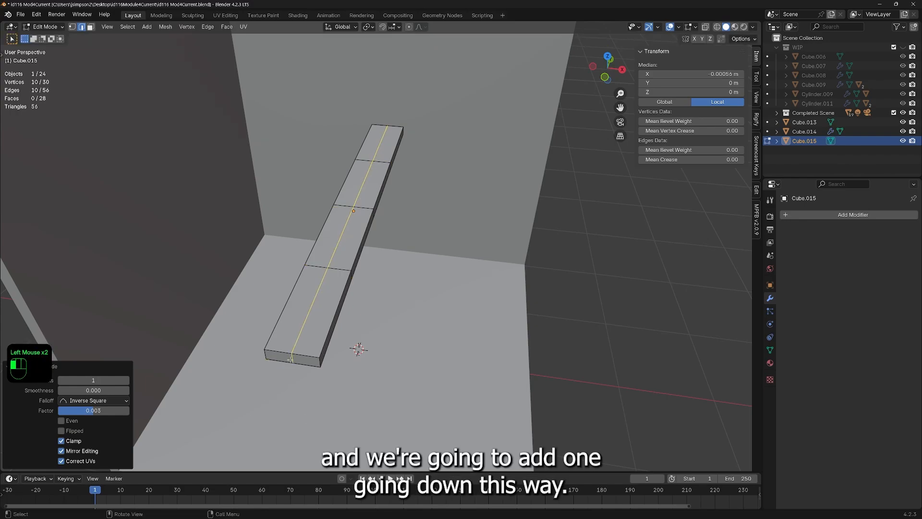
Step: Bevel the vertical corner edge at the plank's near end (X 0.2 m, Y -1.9 m) by about 0.12 m with one segment
{"action": "middle_click_drag", "start_coordinate": [454, 374], "coordinate": [419, 164]}
{"action": "scroll", "coordinate": [305, 200], "scroll_direction": "up", "scroll_amount": 2}
{"action": "scroll", "coordinate": [419, 164], "scroll_direction": "down", "scroll_amount": 2}
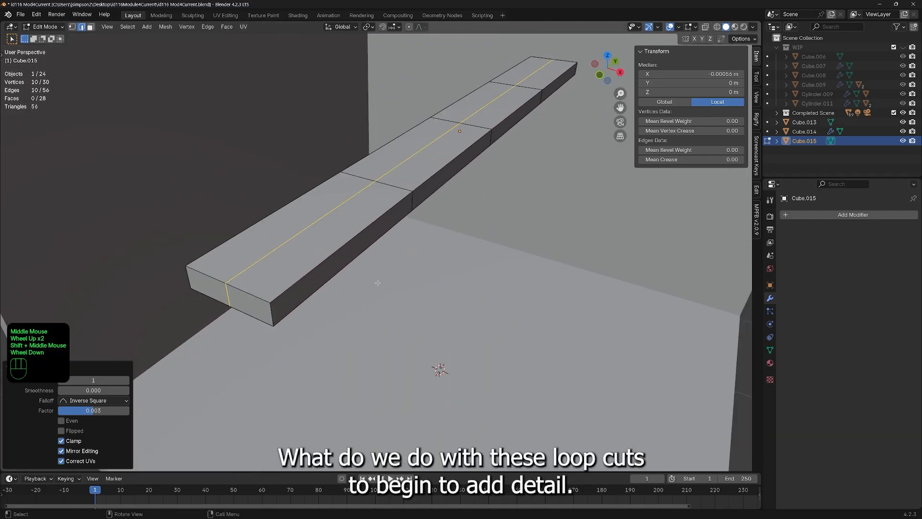
{"action": "middle_click_drag", "start_coordinate": [413, 201], "coordinate": [359, 296]}
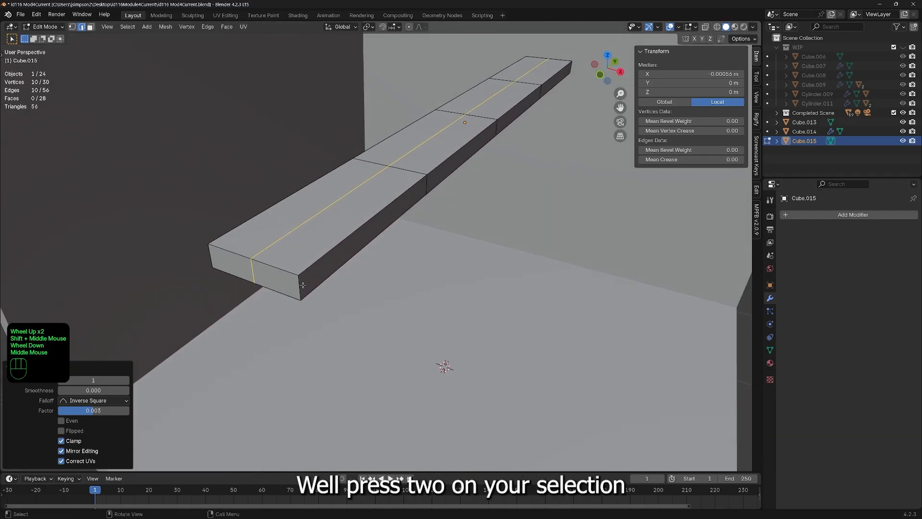
{"action": "key", "text": "2"}
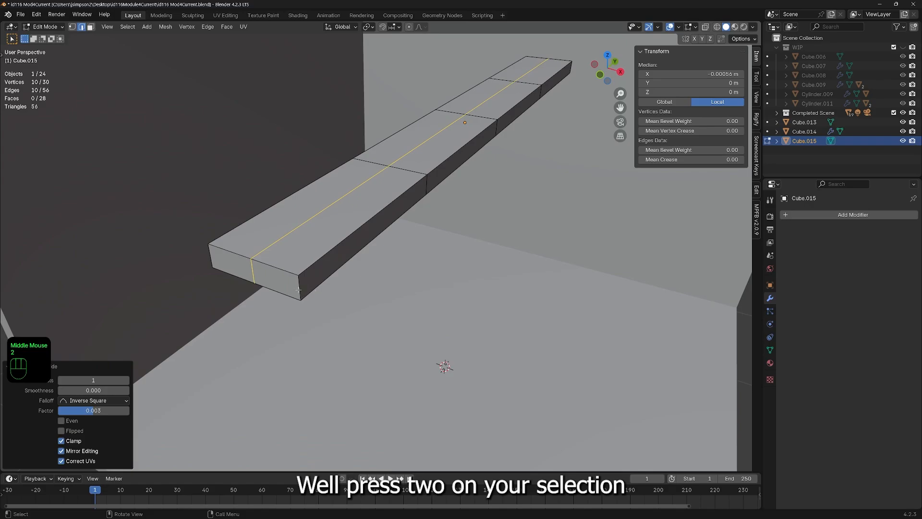
{"action": "left_click", "coordinate": [300, 286]}
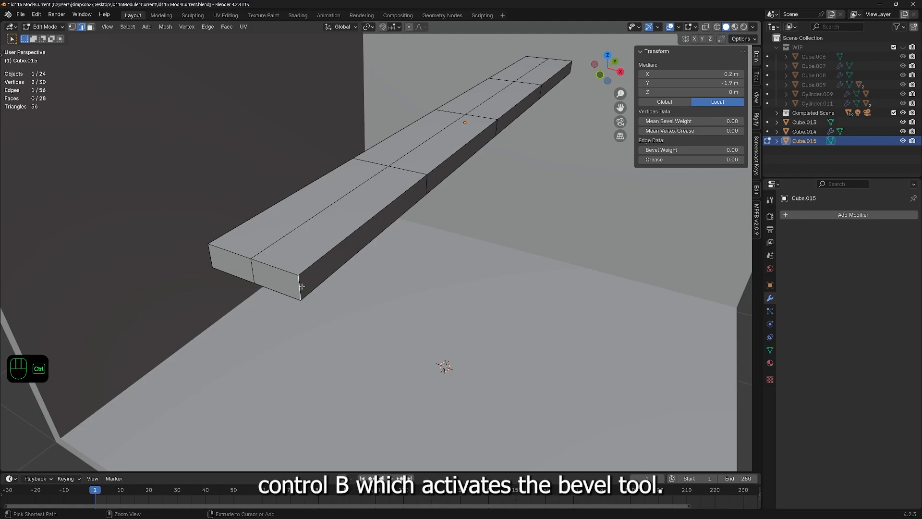
{"action": "key", "text": "ctrl+b"}
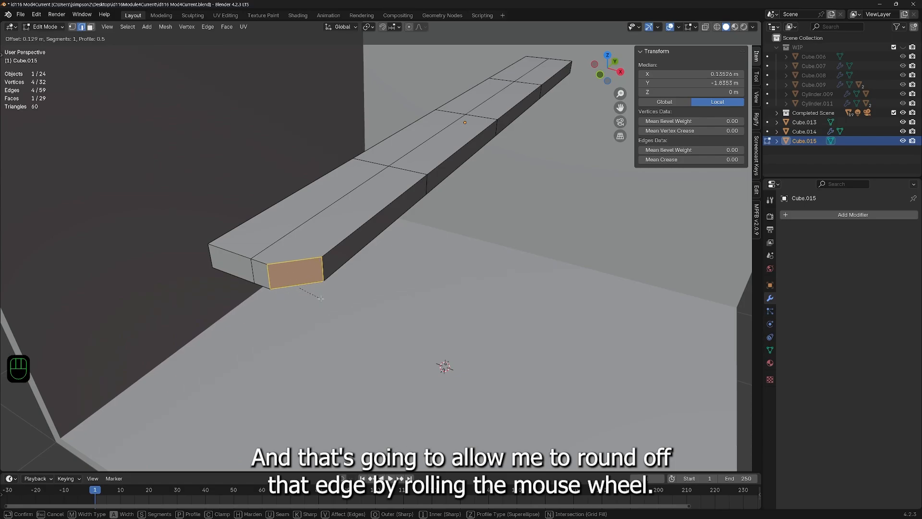
{"action": "scroll", "coordinate": [320, 293], "scroll_direction": "up", "scroll_amount": 2}
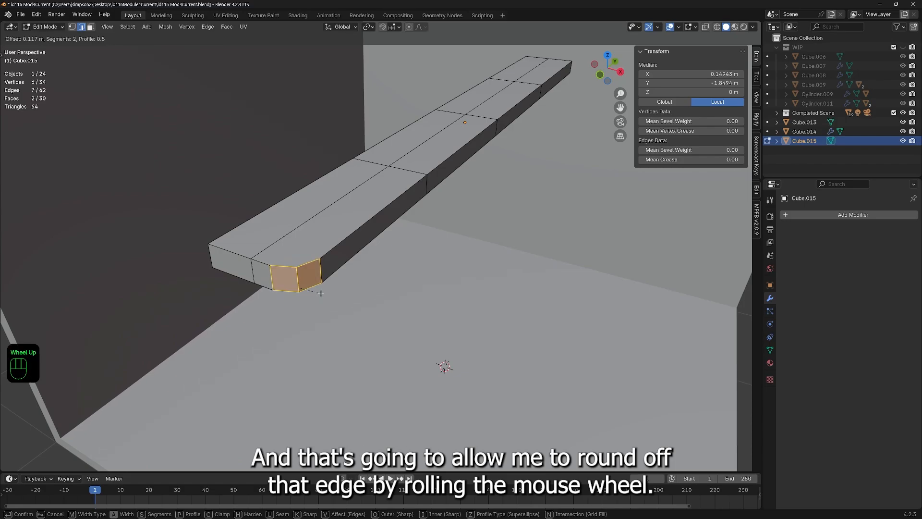
{"action": "scroll", "coordinate": [321, 293], "scroll_direction": "up", "scroll_amount": 1}
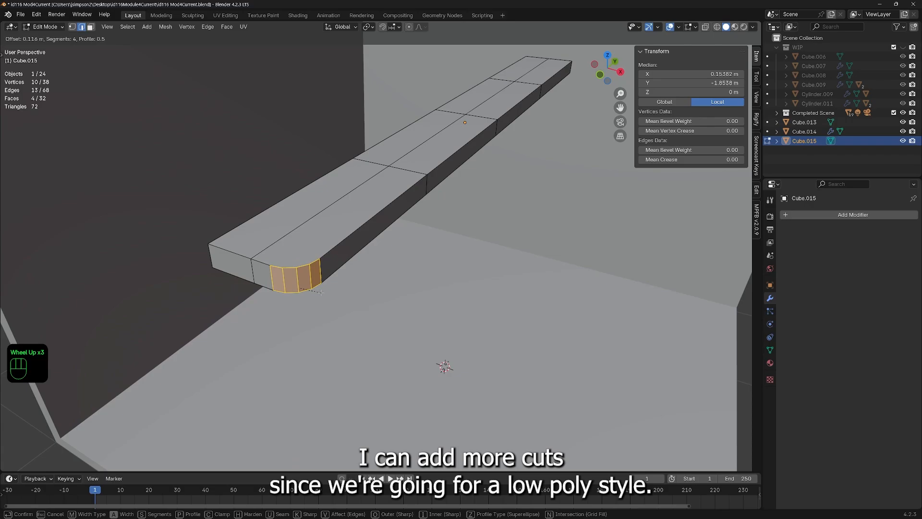
{"action": "scroll", "coordinate": [320, 293], "scroll_direction": "down", "scroll_amount": 3}
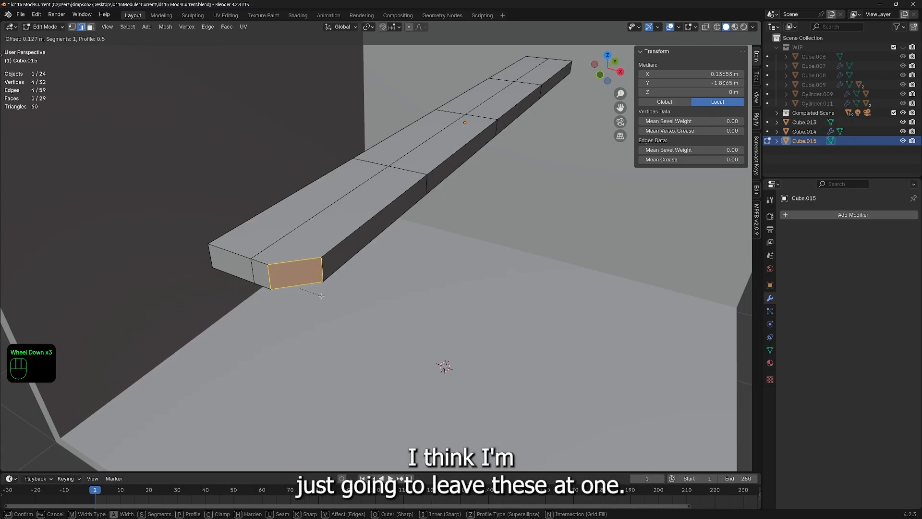
{"action": "left_click", "coordinate": [320, 295]}
Step: Bevel the vertical side edge at X -0.2 m, Y -0.95 m, on the cut nearest the chamfered end, by about 0.07 m with one segment
{"action": "middle_click_drag", "start_coordinate": [319, 296], "coordinate": [390, 263]}
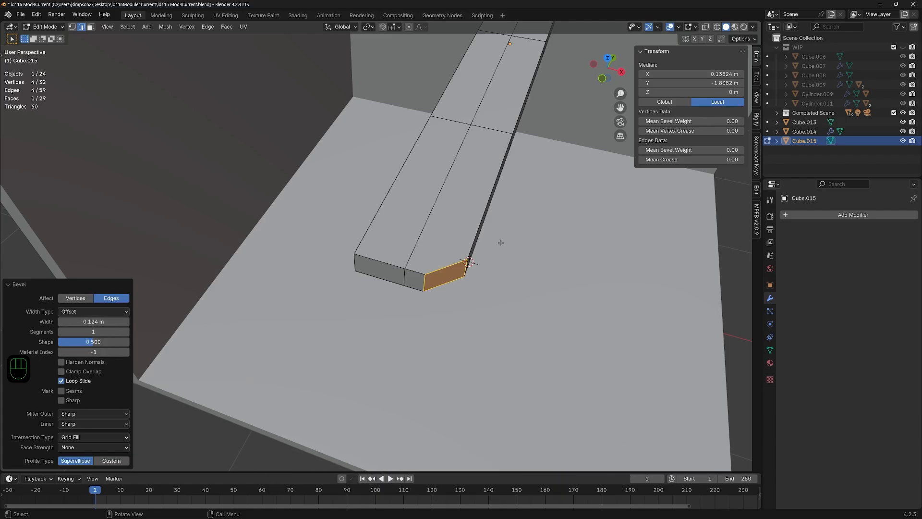
{"action": "middle_click_drag", "start_coordinate": [502, 242], "coordinate": [331, 222]}
{"action": "middle_click_drag", "start_coordinate": [402, 210], "coordinate": [341, 242], "text": "shift"}
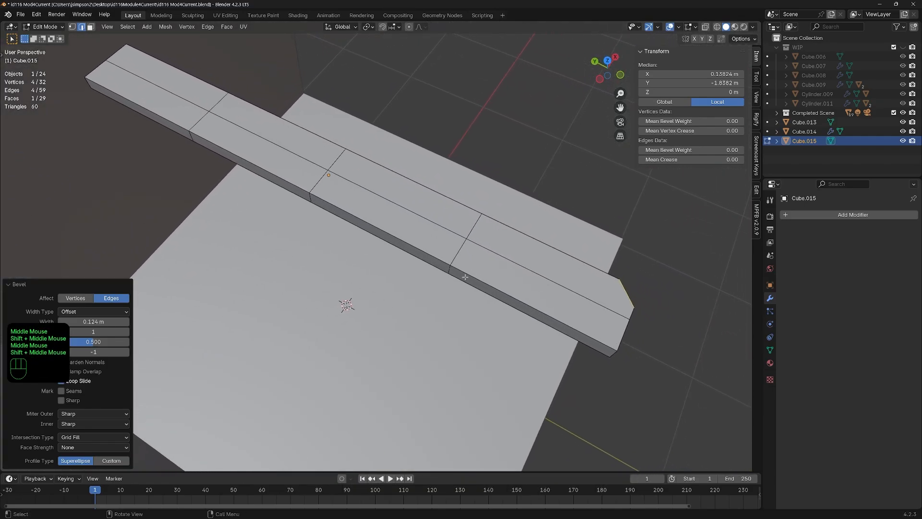
{"action": "scroll", "coordinate": [446, 274], "scroll_direction": "up", "scroll_amount": 3}
{"action": "mouse_move", "coordinate": [531, 226]}
{"action": "middle_mouse_down"}
{"action": "mouse_move", "coordinate": [525, 209]}
{"action": "mouse_move", "coordinate": [519, 219]}
{"action": "middle_mouse_up"}
{"action": "scroll", "coordinate": [520, 219], "scroll_direction": "down", "scroll_amount": 1, "text": "shift"}
{"action": "left_click", "coordinate": [527, 133]}
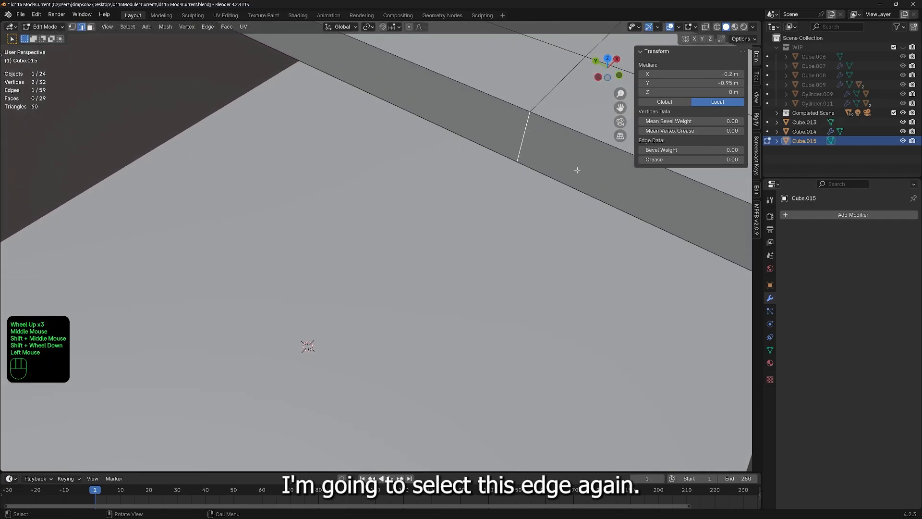
{"action": "scroll", "coordinate": [577, 171], "scroll_direction": "down", "scroll_amount": 1}
{"action": "key", "text": "ctrl+b"}
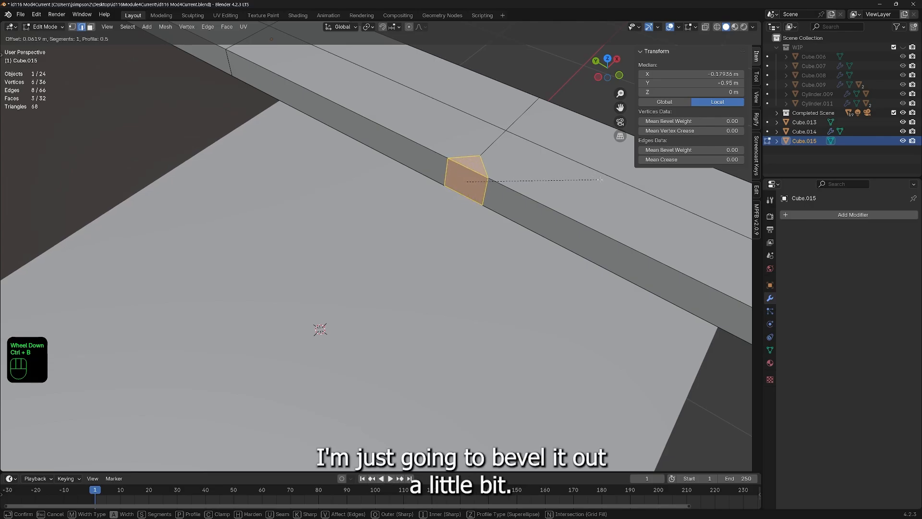
{"action": "left_click", "coordinate": [604, 180]}
Step: Delete the faces created by the side edge bevel to open a notch in the plank
{"action": "middle_click_drag", "start_coordinate": [604, 180], "coordinate": [470, 107]}
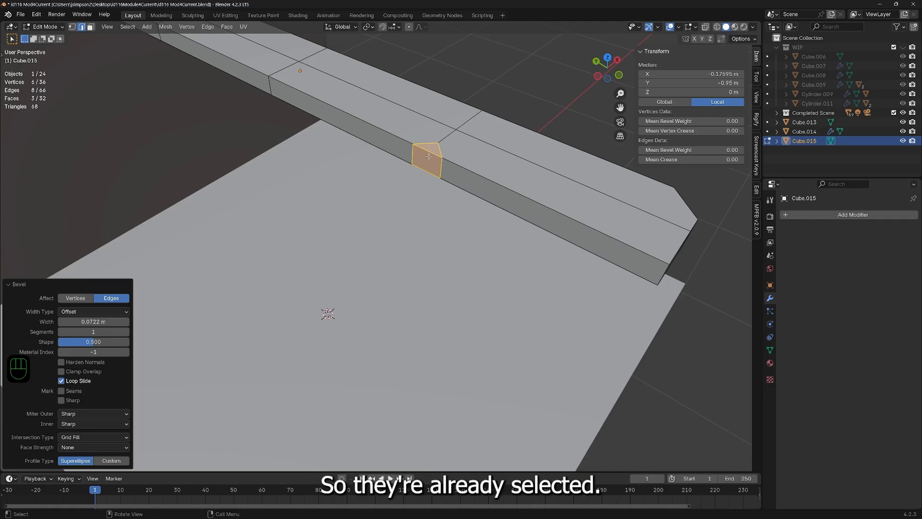
{"action": "key", "text": "Delete"}
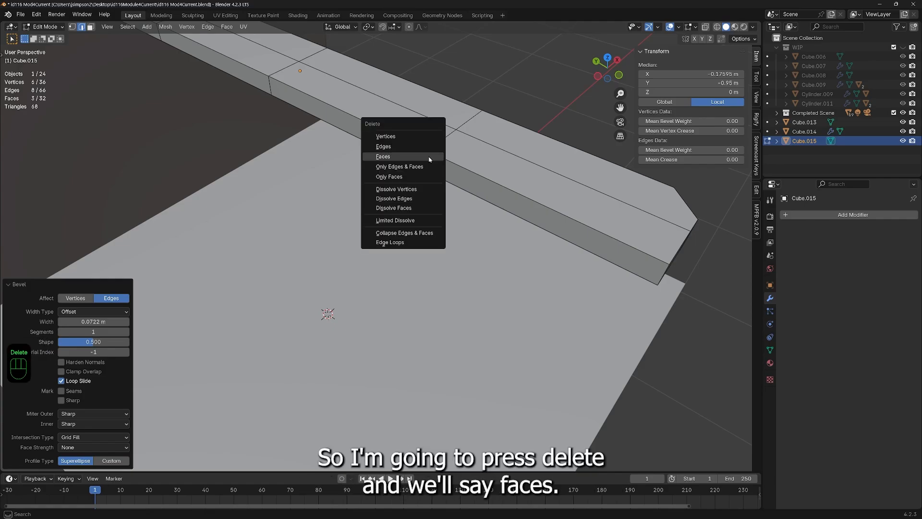
{"action": "left_click", "coordinate": [429, 156]}
Step: In vertex selection mode, select the four vertices around one open side of the notch and fill them with a face
{"action": "scroll", "coordinate": [471, 138], "scroll_direction": "up", "scroll_amount": 2}
{"action": "middle_click_drag", "start_coordinate": [470, 138], "coordinate": [426, 240], "text": "shift"}
{"action": "middle_click_drag", "start_coordinate": [406, 324], "coordinate": [415, 304]}
{"action": "middle_click_drag", "start_coordinate": [451, 200], "coordinate": [424, 237], "text": "shift"}
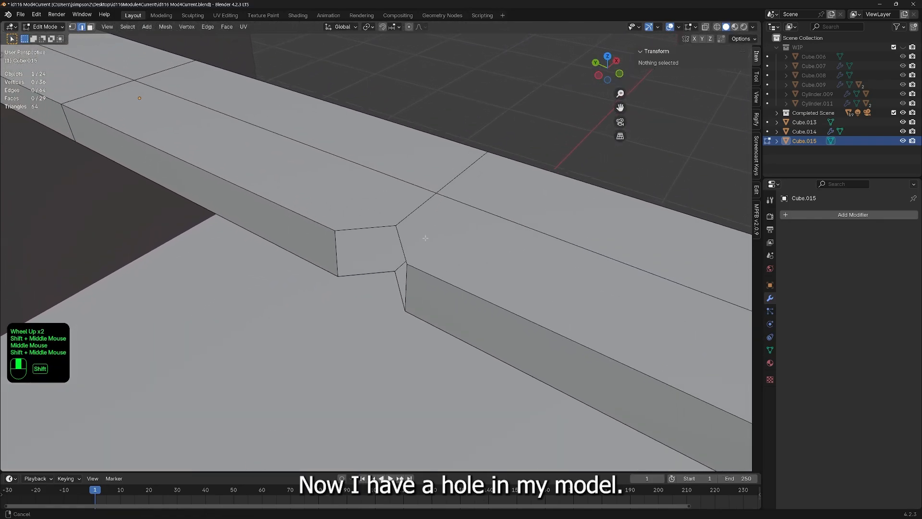
{"action": "middle_click_drag", "start_coordinate": [398, 284], "coordinate": [450, 190]}
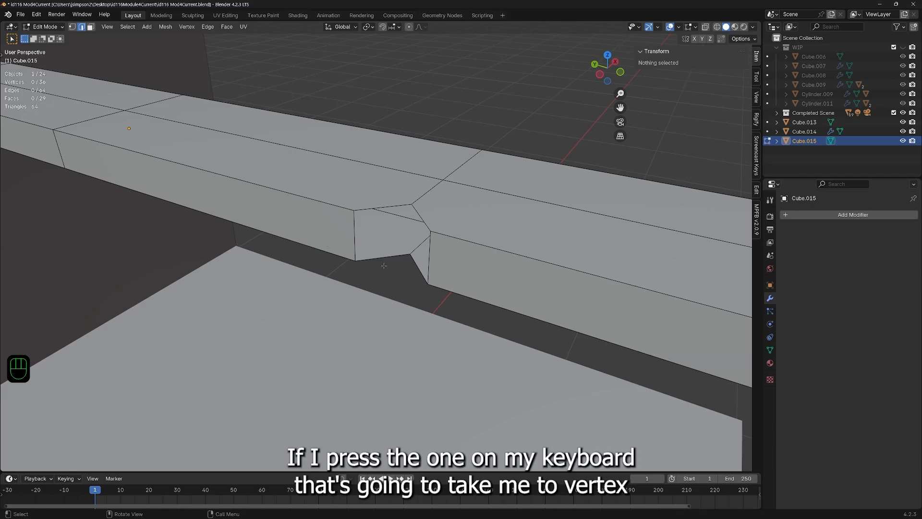
{"action": "key", "text": "1"}
{"action": "left_click", "coordinate": [412, 204]}
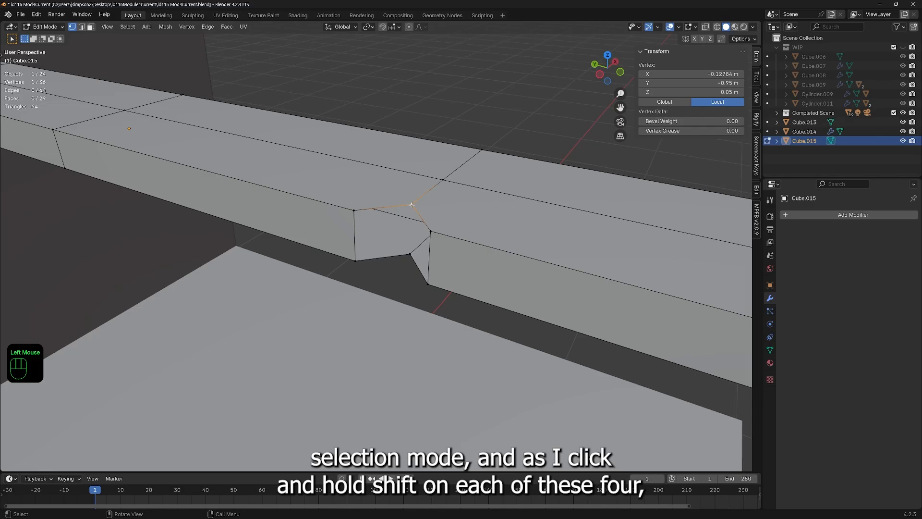
{"action": "left_click", "coordinate": [353, 210], "text": "shift"}
{"action": "left_click", "coordinate": [352, 263], "text": "shift"}
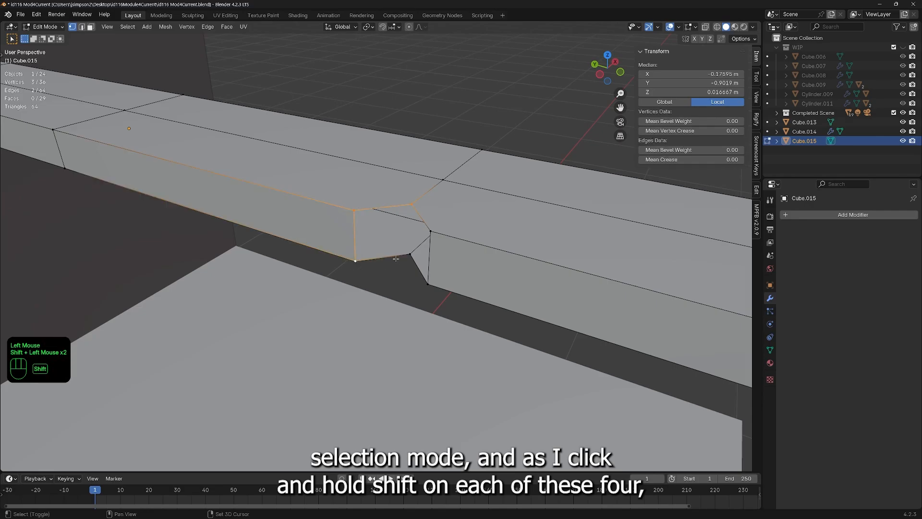
{"action": "left_click", "coordinate": [411, 253], "text": "shift"}
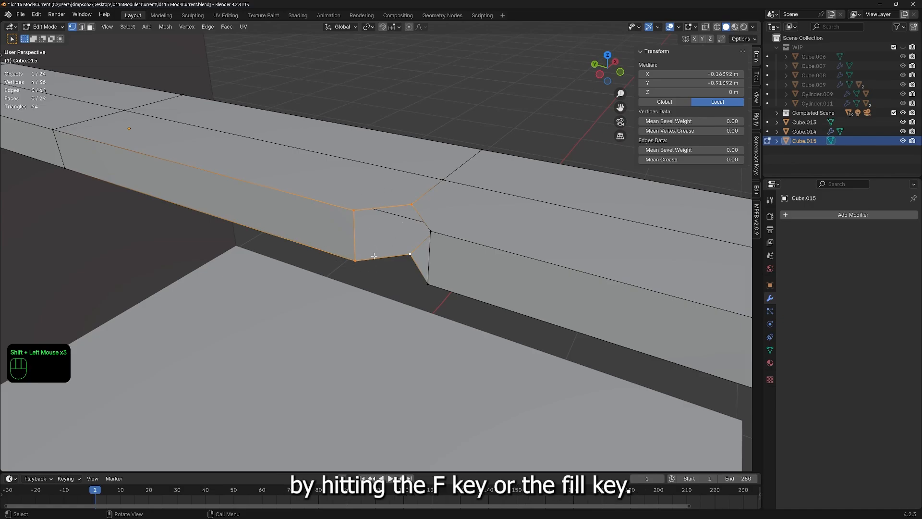
{"action": "key", "text": "f"}
Step: Select the four vertices around the notch's remaining open side and fill them with a face
{"action": "middle_click_drag", "start_coordinate": [299, 331], "coordinate": [332, 327]}
{"action": "middle_click_drag", "start_coordinate": [480, 270], "coordinate": [415, 279], "text": "shift"}
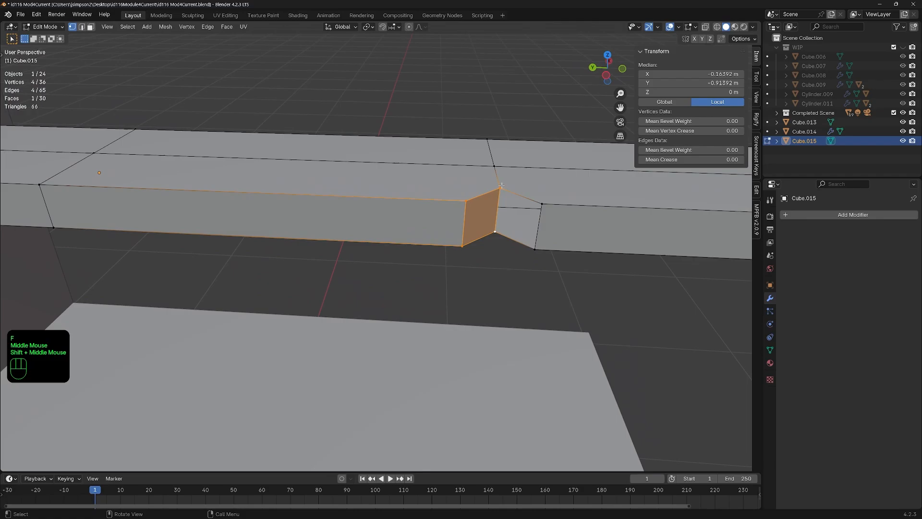
{"action": "left_click", "coordinate": [501, 186]}
{"action": "left_click", "coordinate": [542, 204], "text": "shift"}
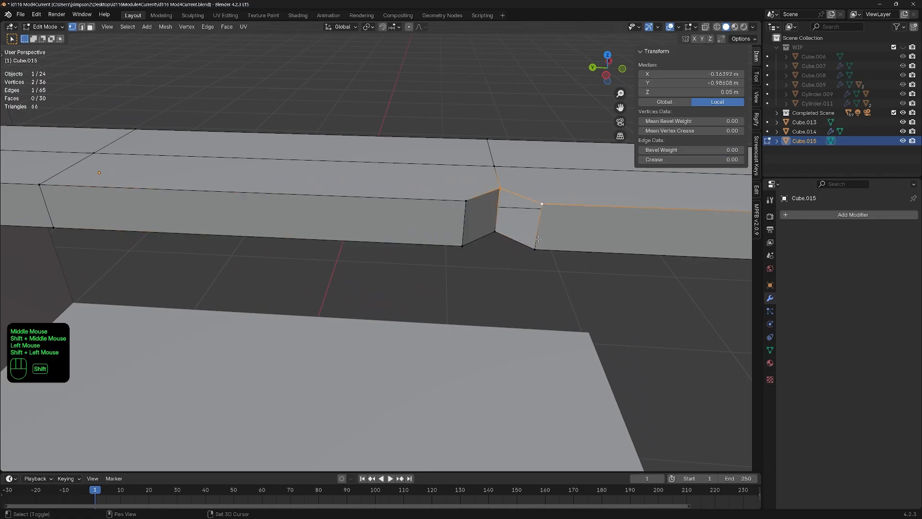
{"action": "left_click", "coordinate": [535, 249], "text": "shift"}
{"action": "left_click", "coordinate": [495, 232], "text": "shift"}
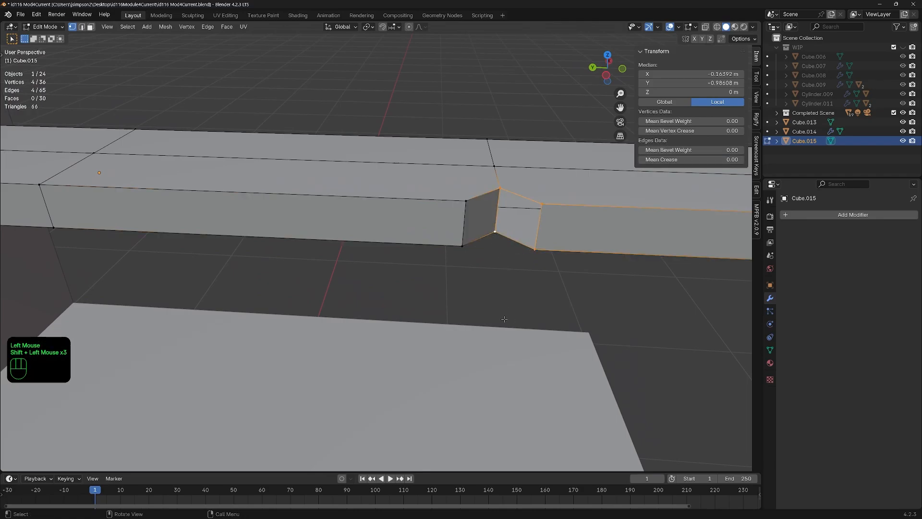
{"action": "key", "text": "f"}
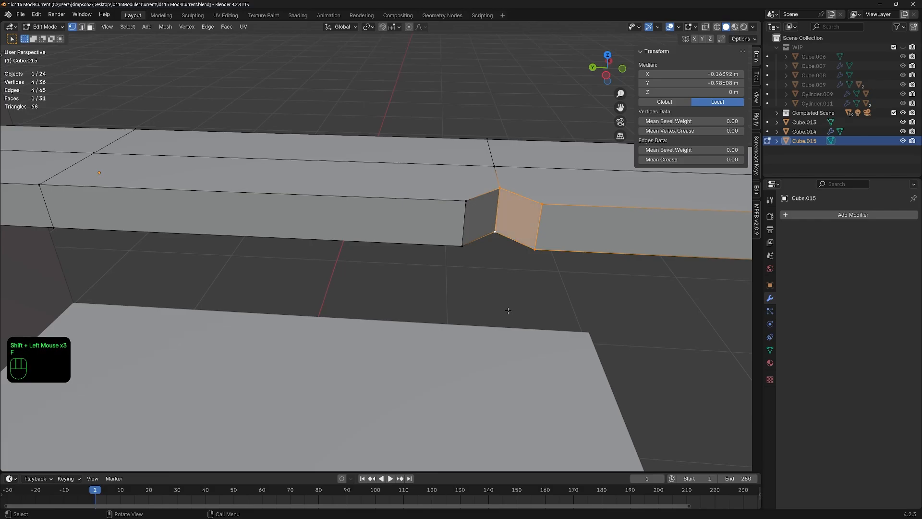
Step: In edge selection mode, select the vertical side edge midway along the plank at X 0.2 m, Y 0 m
{"action": "middle_click_drag", "start_coordinate": [441, 305], "coordinate": [419, 393]}
{"action": "middle_click_drag", "start_coordinate": [538, 266], "coordinate": [370, 259]}
{"action": "middle_click_drag", "start_coordinate": [310, 260], "coordinate": [354, 225], "text": "shift"}
{"action": "scroll", "coordinate": [411, 257], "scroll_direction": "up", "scroll_amount": 2}
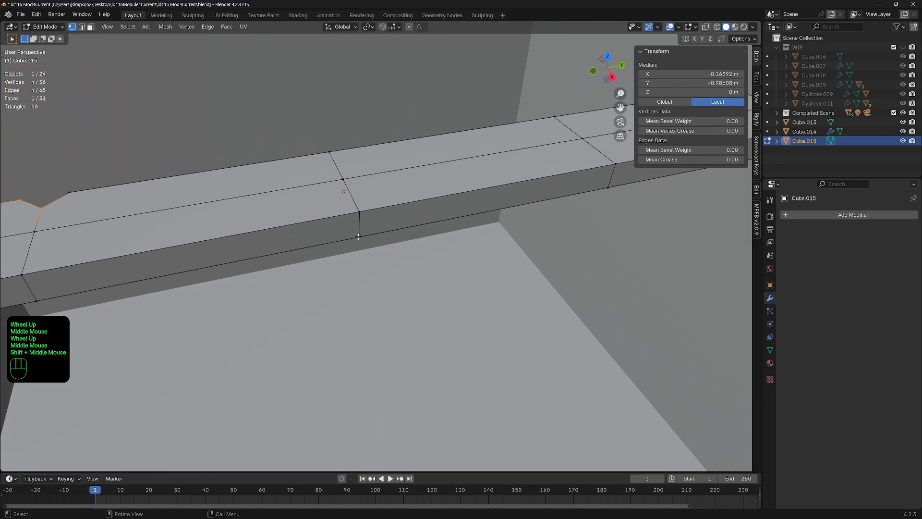
{"action": "key", "text": "2"}
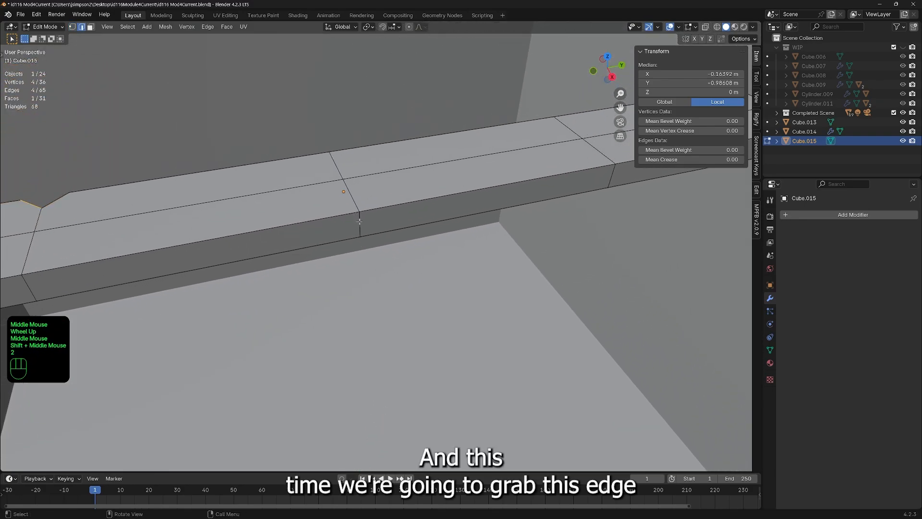
{"action": "left_click", "coordinate": [360, 223]}
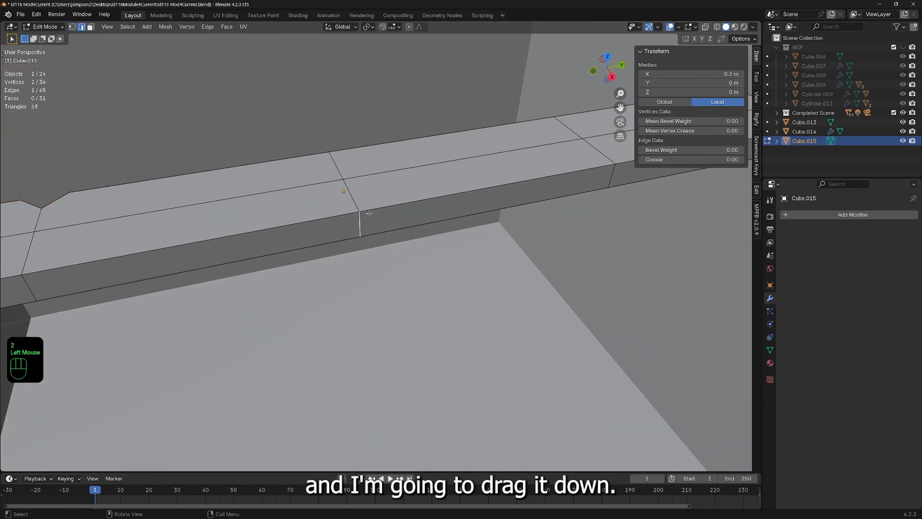
{"action": "key", "text": "g"}
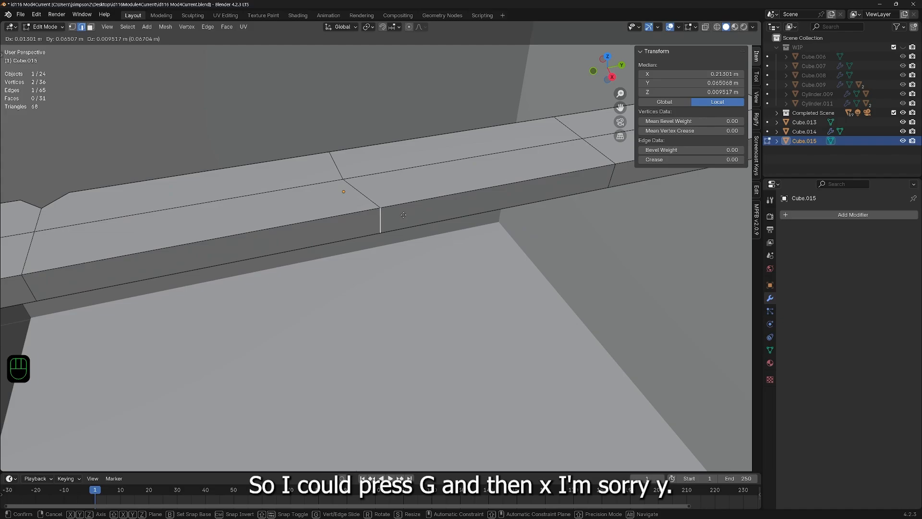
{"action": "key", "text": "x"}
{"action": "key", "text": "y"}
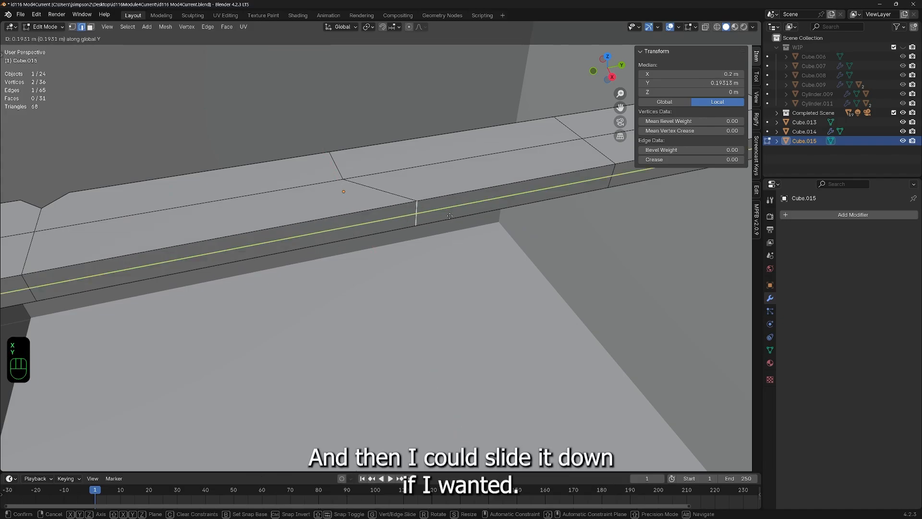
{"action": "key", "text": "Escape"}
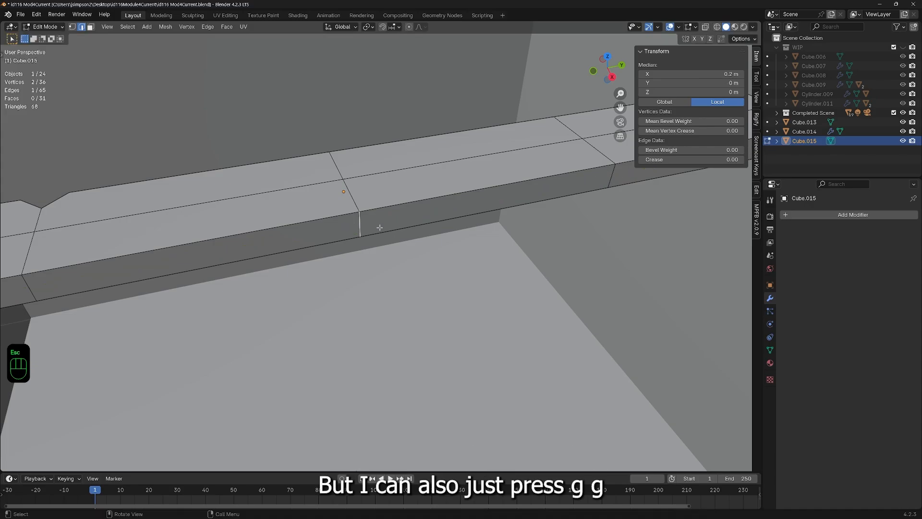
Step: Slide the selected side edge along the plank to about Y -0.2 m with Edge Slide
{"action": "key", "text": "g"}
{"action": "key", "text": "g"}
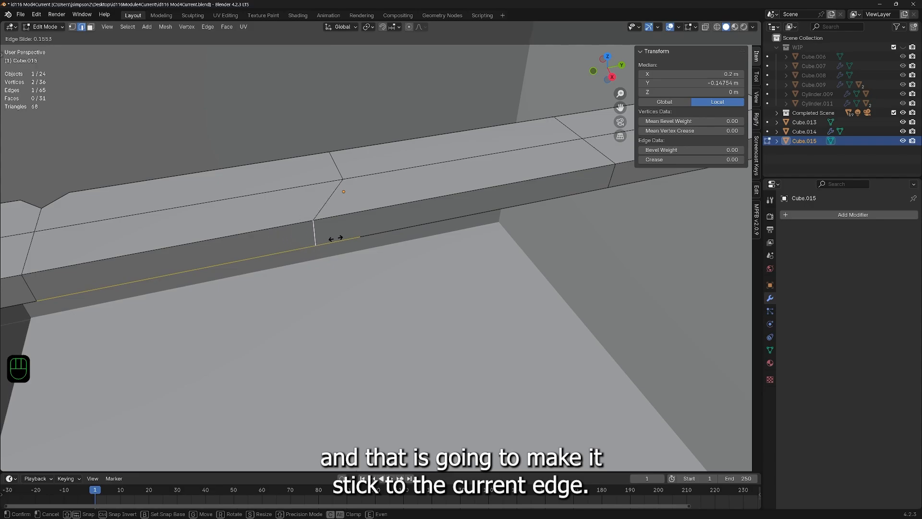
{"action": "left_click", "coordinate": [318, 238]}
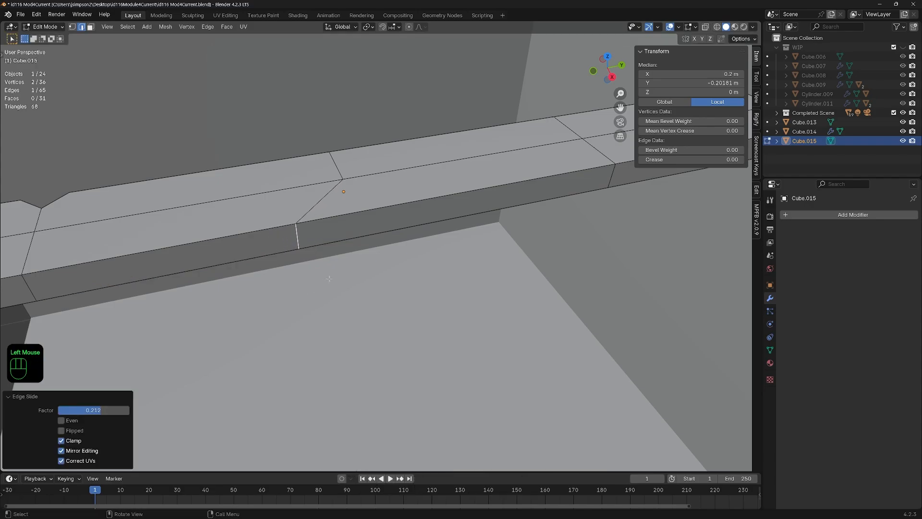
Step: Bevel the slid edge by about 0.1 m with one segment and delete the resulting faces to open a second notch
{"action": "middle_click_drag", "start_coordinate": [256, 235], "coordinate": [354, 303], "text": "shift"}
{"action": "middle_click_drag", "start_coordinate": [369, 337], "coordinate": [432, 247]}
{"action": "scroll", "coordinate": [477, 255], "scroll_direction": "up", "scroll_amount": 2}
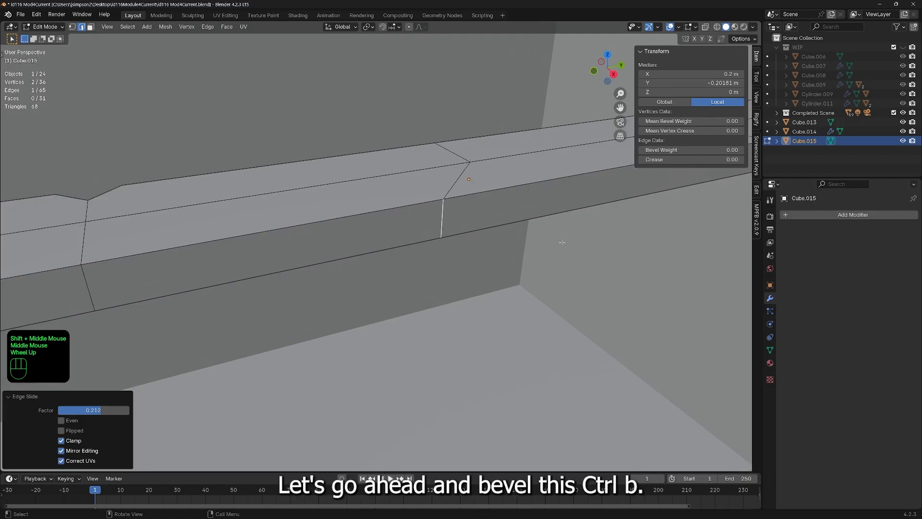
{"action": "key", "text": "ctrl+b"}
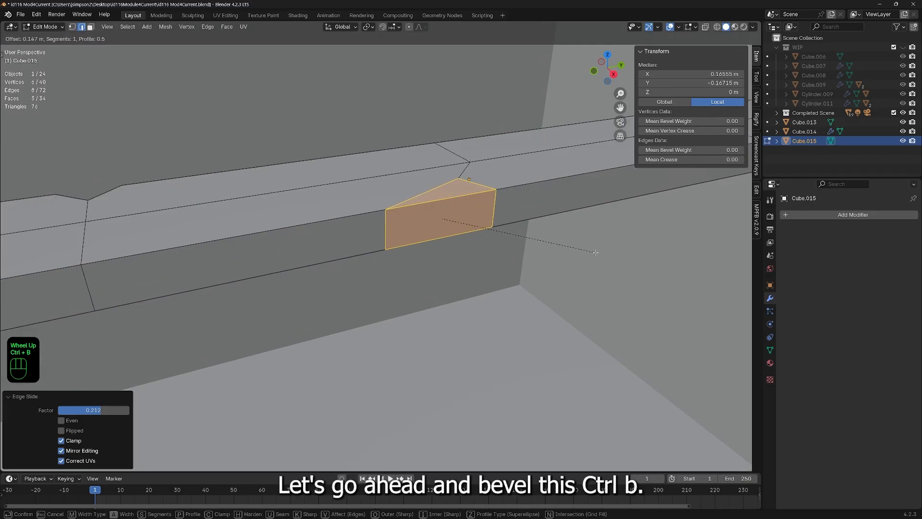
{"action": "left_click", "coordinate": [586, 257]}
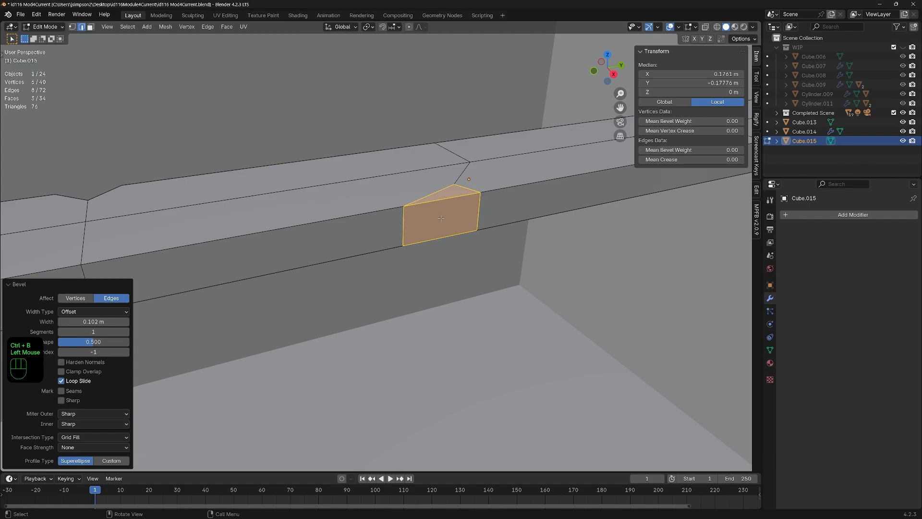
{"action": "key", "text": "Delete"}
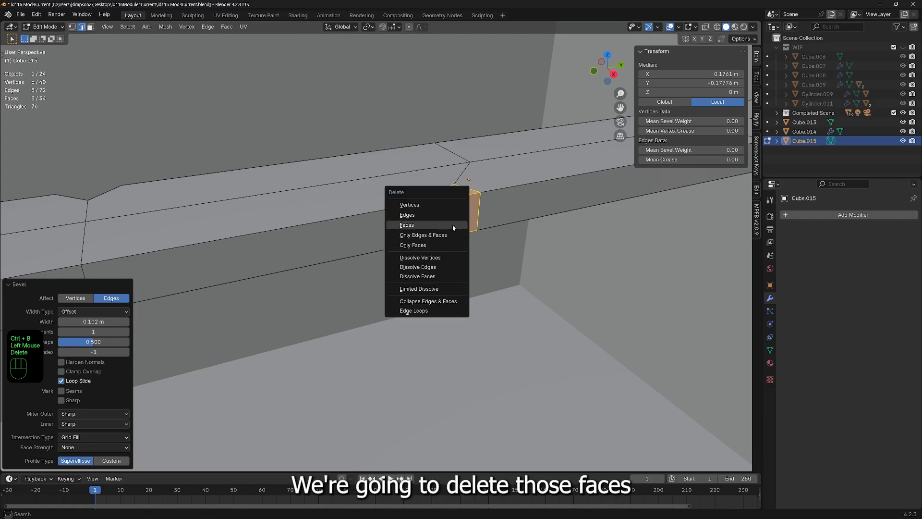
{"action": "left_click", "coordinate": [407, 225]}
Step: In vertex selection mode, select the four vertices around the longer open side of the second notch and fill them with a face
{"action": "scroll", "coordinate": [472, 217], "scroll_direction": "up", "scroll_amount": 2}
{"action": "key", "text": "1"}
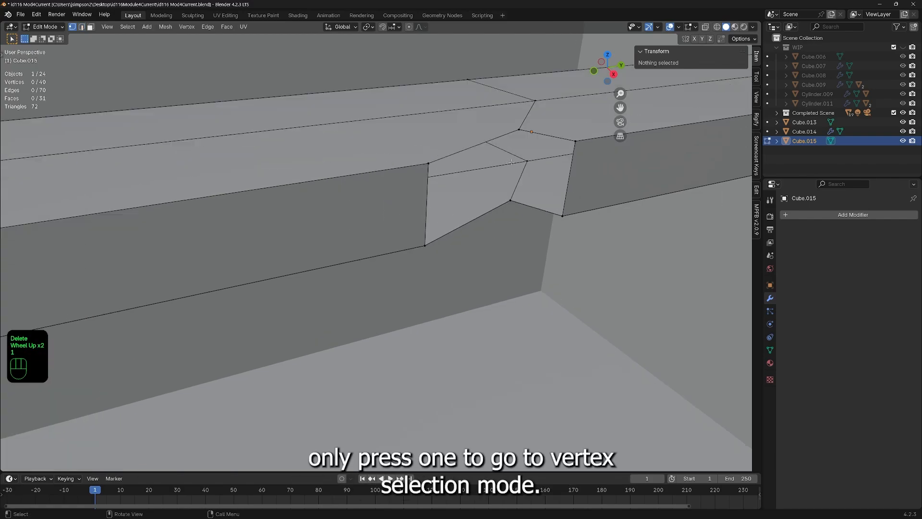
{"action": "left_click", "coordinate": [518, 130]}
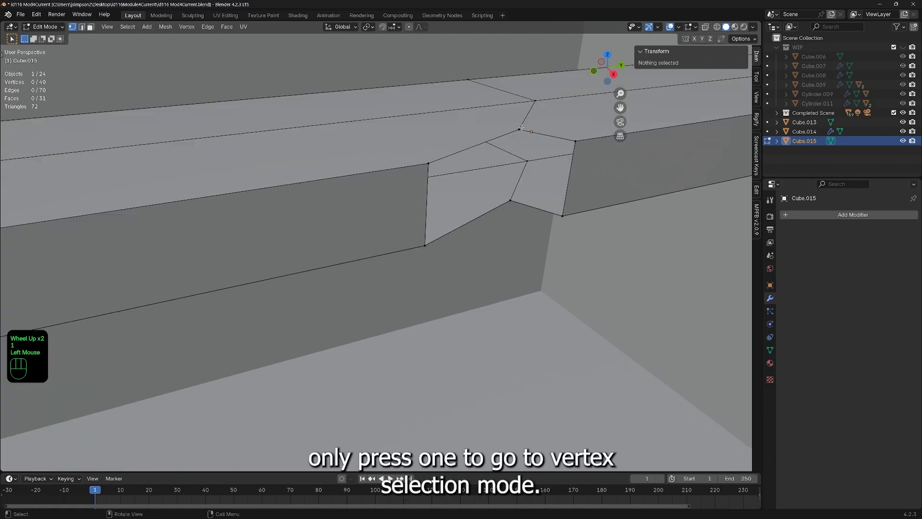
{"action": "left_click", "coordinate": [429, 163], "text": "shift"}
{"action": "left_click", "coordinate": [425, 245], "text": "shift"}
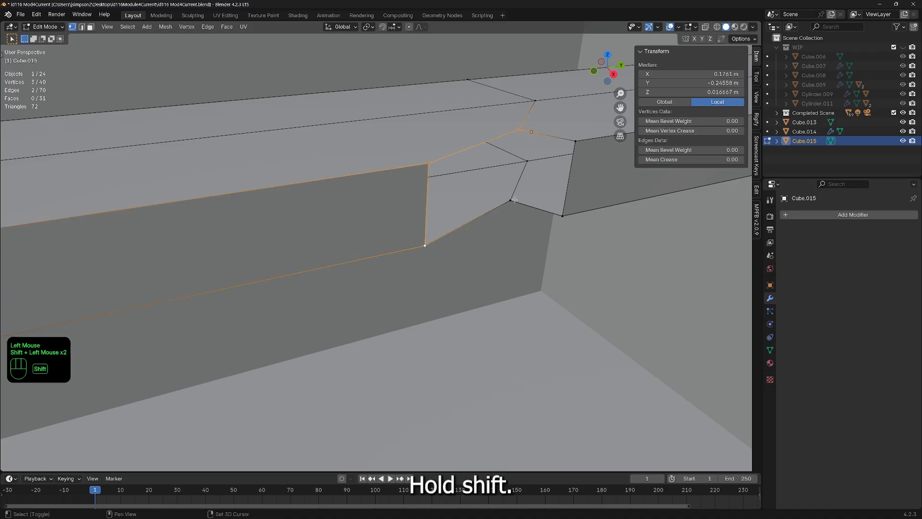
{"action": "left_click", "coordinate": [513, 200], "text": "shift"}
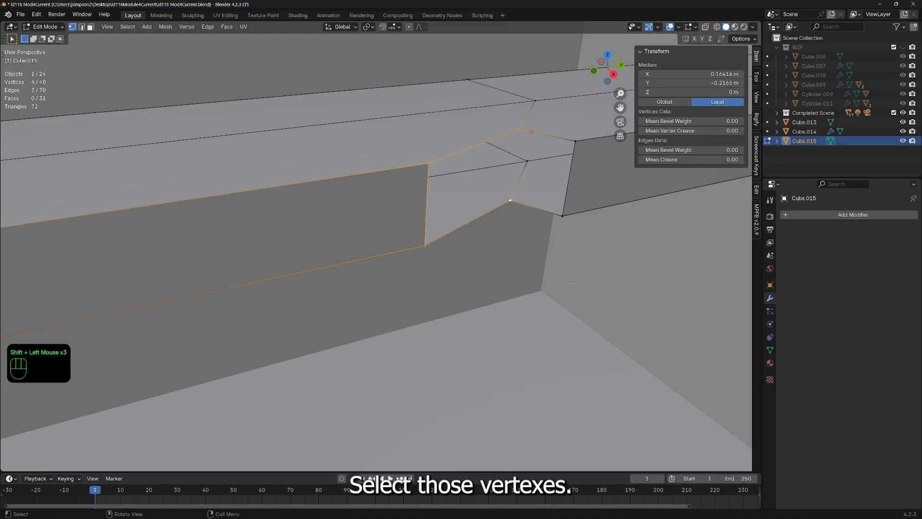
{"action": "key", "text": "f"}
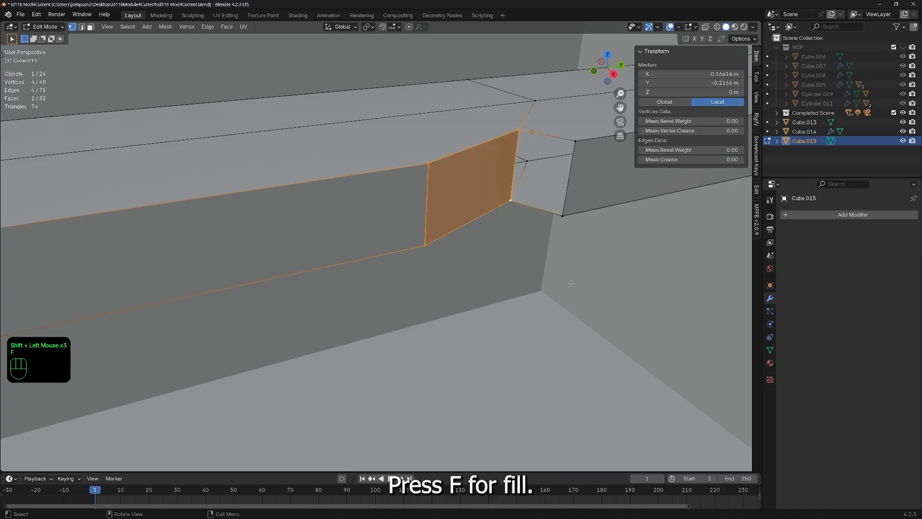
Step: Select the four vertices around the second notch's other open side and fill them with a face
{"action": "left_click", "coordinate": [519, 129]}
{"action": "left_click", "coordinate": [576, 141], "text": "shift"}
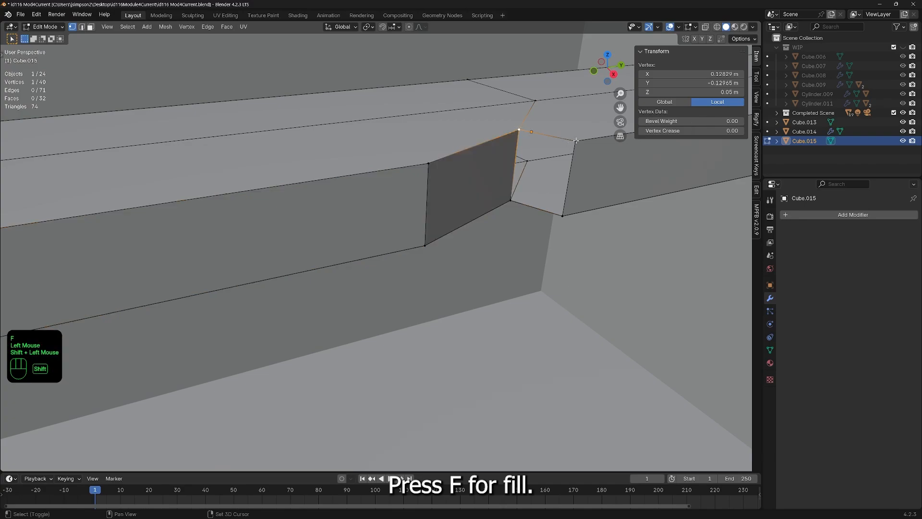
{"action": "left_click", "coordinate": [562, 217], "text": "shift"}
{"action": "left_click", "coordinate": [511, 200], "text": "shift"}
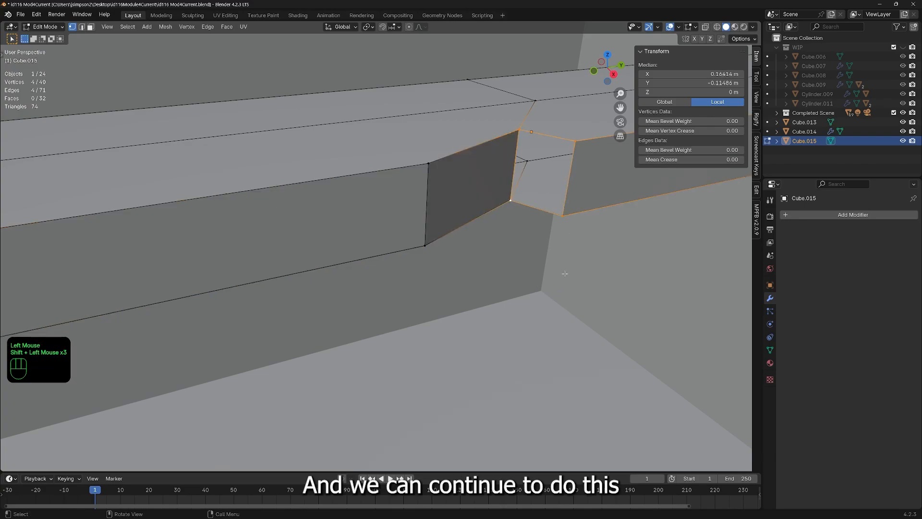
{"action": "key", "text": "f"}
{"action": "scroll", "coordinate": [540, 241], "scroll_direction": "down", "scroll_amount": 3}
{"action": "middle_click_drag", "start_coordinate": [540, 241], "coordinate": [408, 279]}
{"action": "middle_click_drag", "start_coordinate": [408, 280], "coordinate": [368, 306], "text": "shift"}
{"action": "middle_click_drag", "start_coordinate": [456, 289], "coordinate": [508, 308]}
{"action": "scroll", "coordinate": [415, 306], "scroll_direction": "up", "scroll_amount": 2}
{"action": "scroll", "coordinate": [549, 316], "scroll_direction": "up", "scroll_amount": 1}
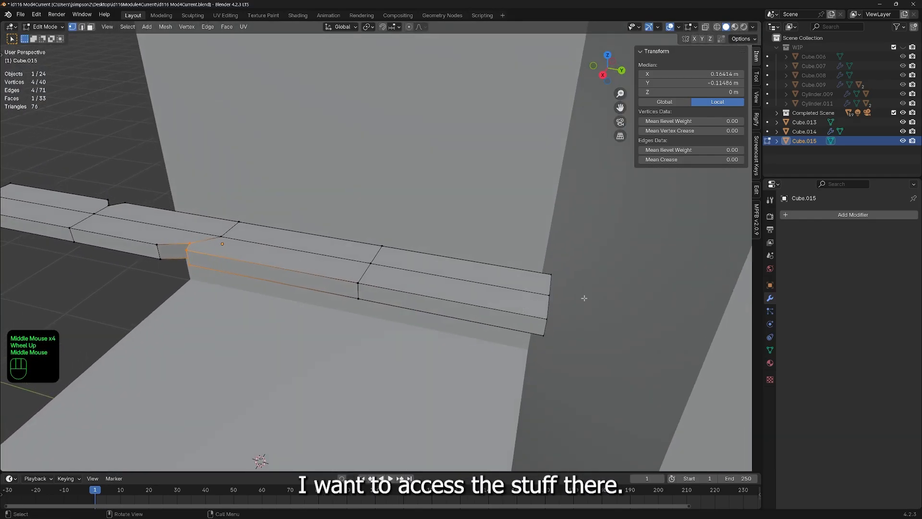
{"action": "middle_click_drag", "start_coordinate": [585, 298], "coordinate": [611, 144]}
{"action": "scroll", "coordinate": [453, 239], "scroll_direction": "down", "scroll_amount": 1}
{"action": "scroll", "coordinate": [366, 282], "scroll_direction": "down", "scroll_amount": 2}
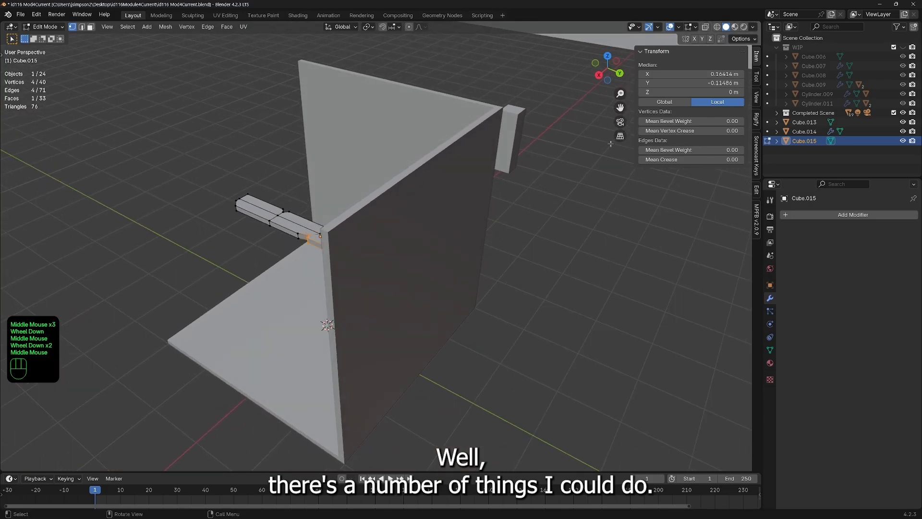
{"action": "left_click", "coordinate": [719, 29]}
{"action": "mouse_move", "coordinate": [510, 269]}
{"action": "middle_mouse_down"}
{"action": "mouse_move", "coordinate": [486, 259]}
{"action": "mouse_move", "coordinate": [495, 257]}
{"action": "middle_mouse_up"}
{"action": "left_click", "coordinate": [726, 27]}
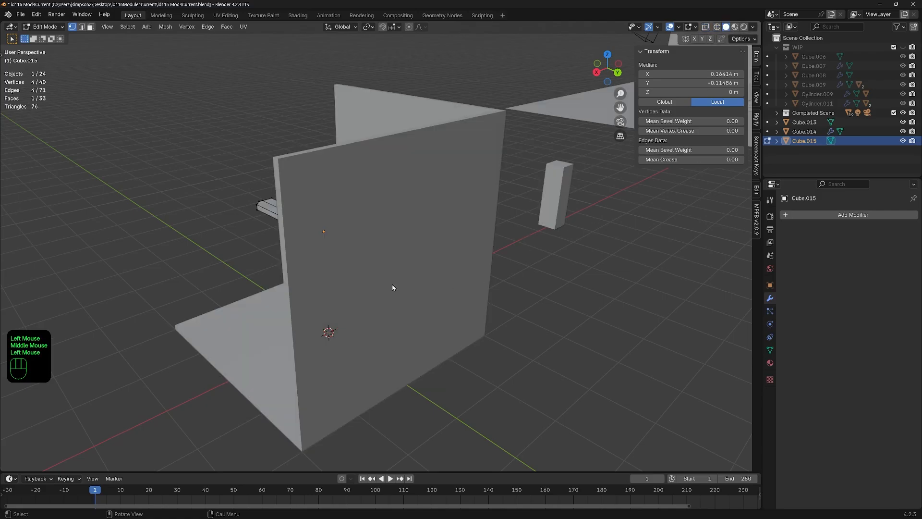
Step: Isolate the plank in local view so its end against the wall can be edited
{"action": "middle_click_drag", "start_coordinate": [355, 330], "coordinate": [382, 310]}
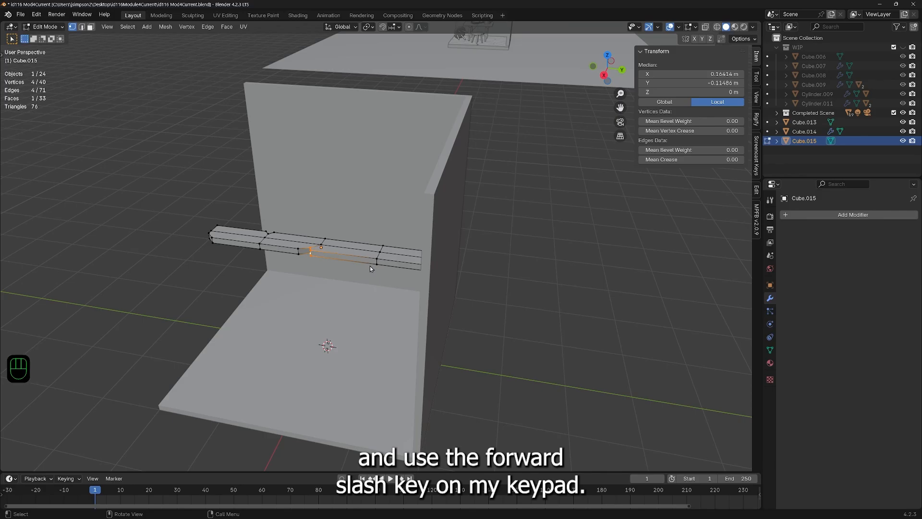
{"action": "key", "text": "KP_Divide"}
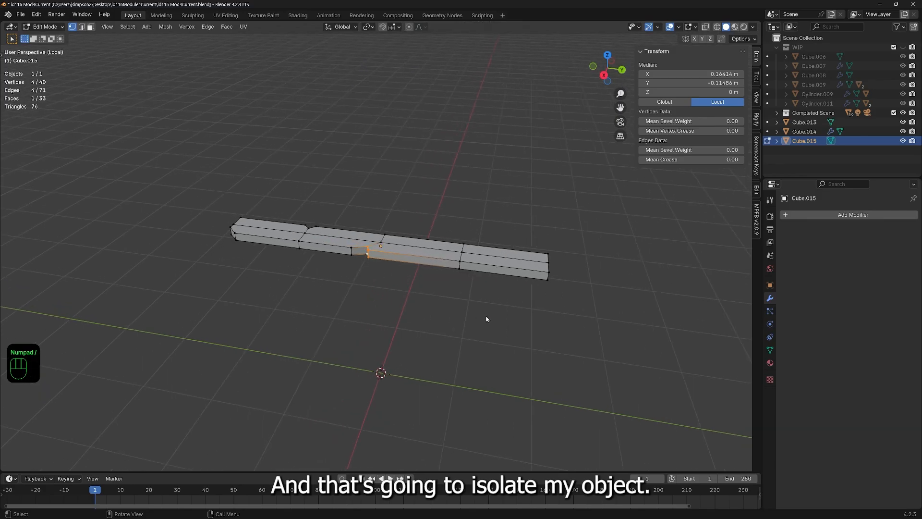
{"action": "middle_click_drag", "start_coordinate": [487, 318], "coordinate": [428, 335]}
{"action": "scroll", "coordinate": [442, 391], "scroll_direction": "up", "scroll_amount": 3}
{"action": "scroll", "coordinate": [427, 335], "scroll_direction": "up", "scroll_amount": 2}
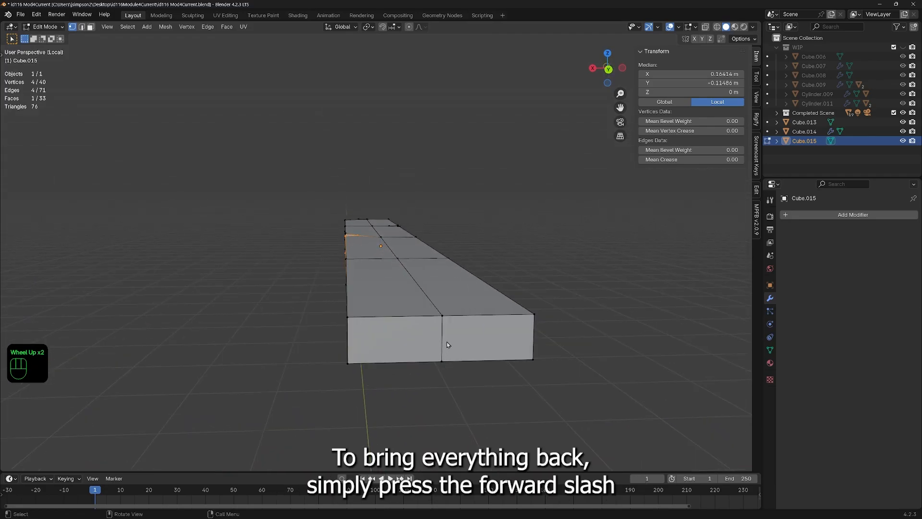
Step: Bevel the vertical centre edge of the plank's end face at Y 1.9 m by about 0.08 m with one segment
{"action": "key", "text": "3"}
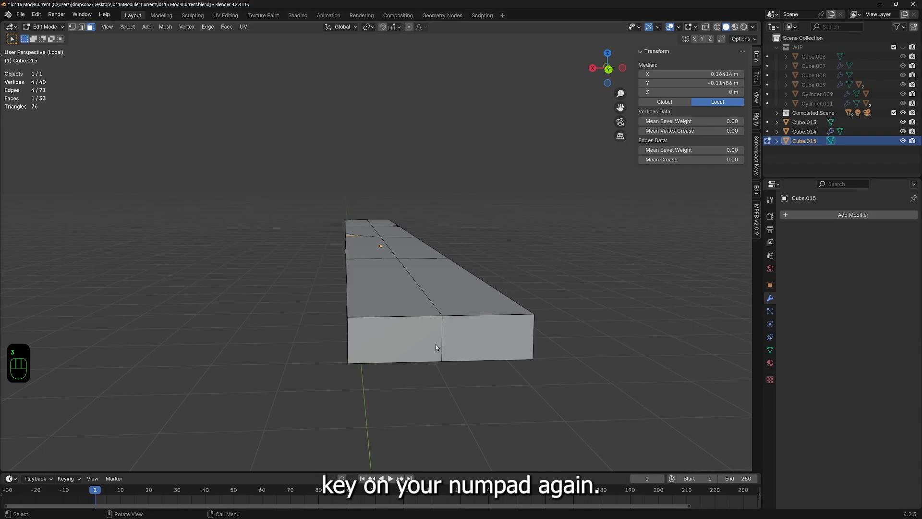
{"action": "left_click", "coordinate": [443, 347]}
{"action": "key", "text": "2"}
{"action": "left_click", "coordinate": [449, 344]}
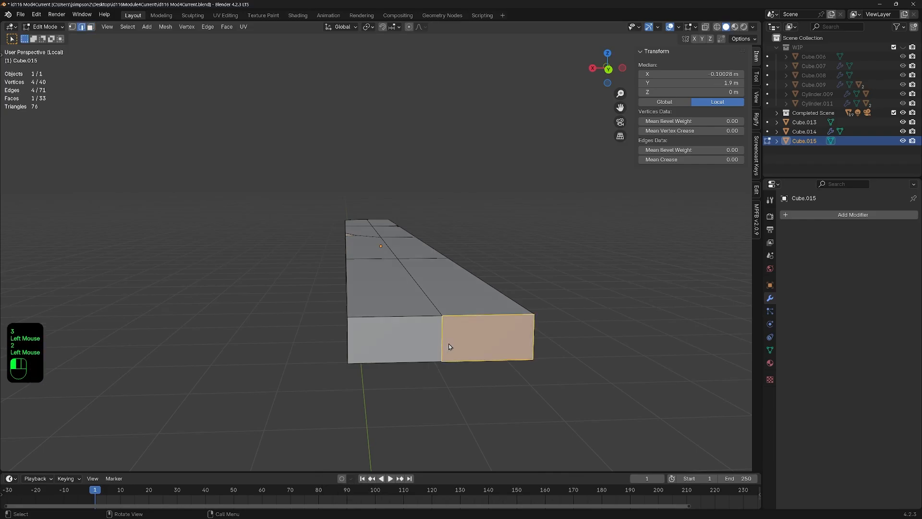
{"action": "middle_click_drag", "start_coordinate": [495, 384], "coordinate": [490, 356]}
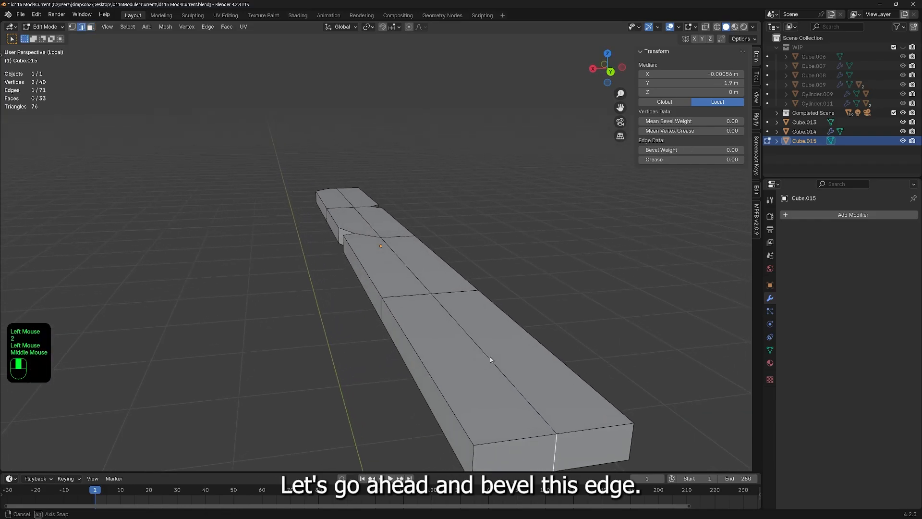
{"action": "key", "text": "ctrl"}
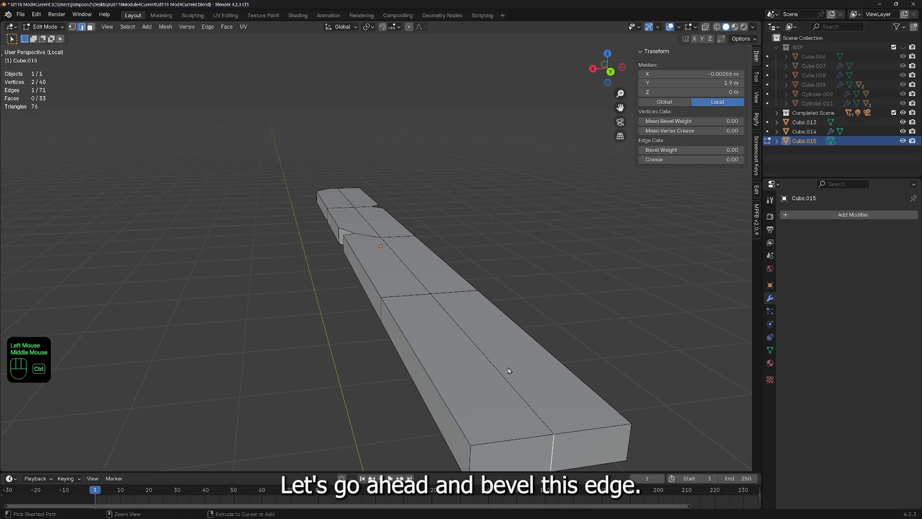
{"action": "key", "text": "ctrl+b"}
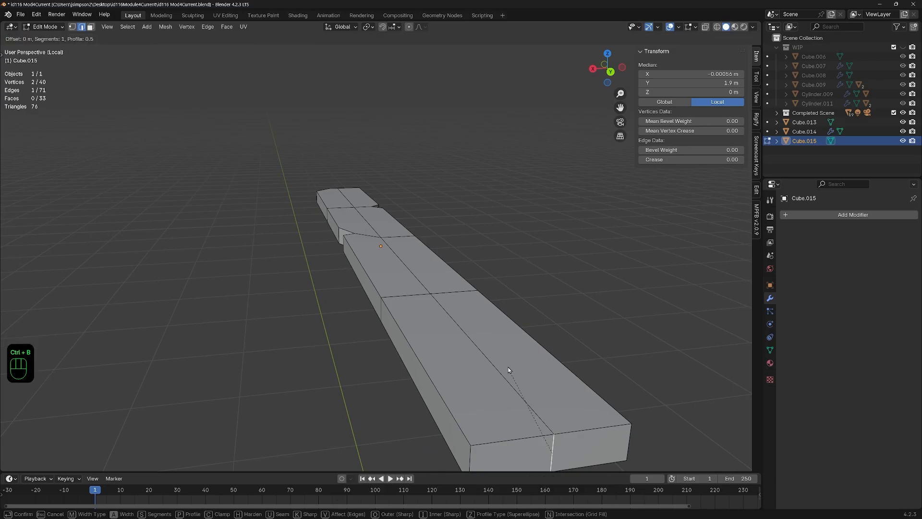
{"action": "left_click", "coordinate": [500, 357]}
Step: Delete the three bevelled faces at the centre of the plank's end to open a V-shaped notch
{"action": "middle_click_drag", "start_coordinate": [566, 433], "coordinate": [552, 414], "text": "shift"}
{"action": "key", "text": "Delete"}
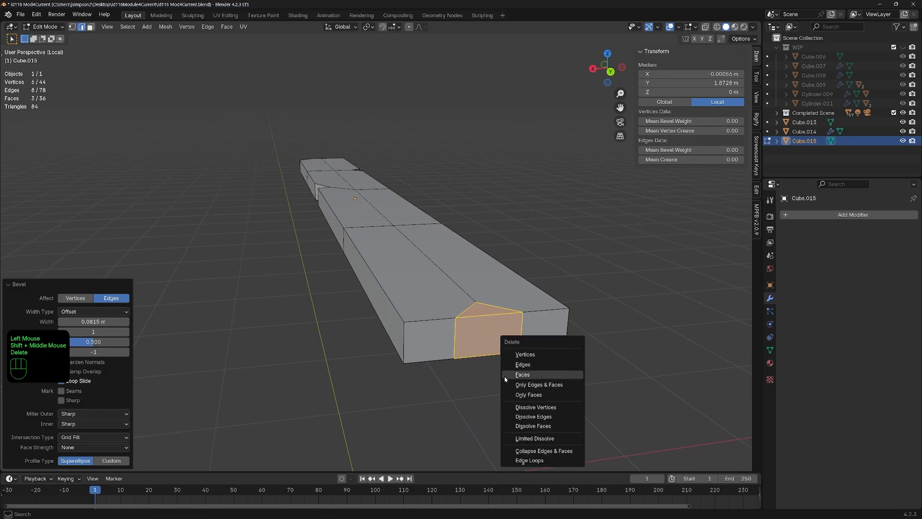
{"action": "left_click", "coordinate": [525, 376]}
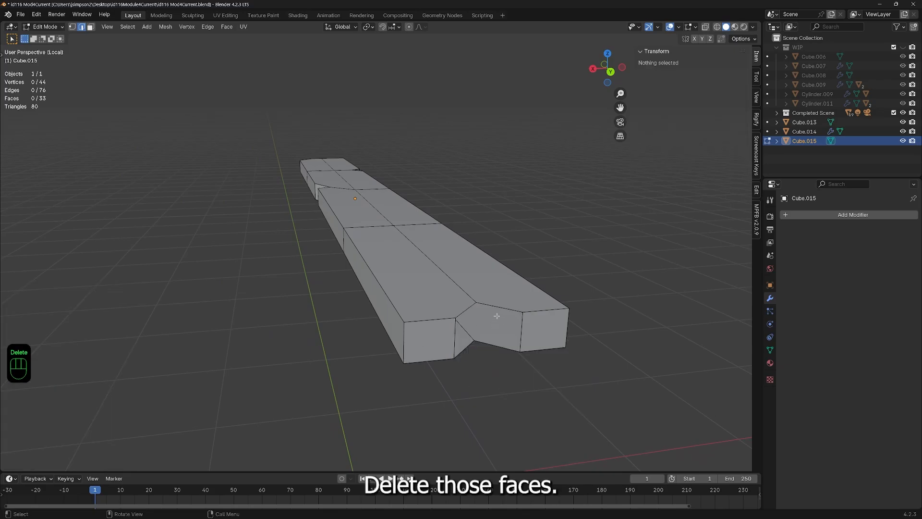
Step: In vertex selection mode, select the four vertices around one open side of the end notch and fill them with a face
{"action": "key", "text": "1"}
{"action": "left_click", "coordinate": [477, 303]}
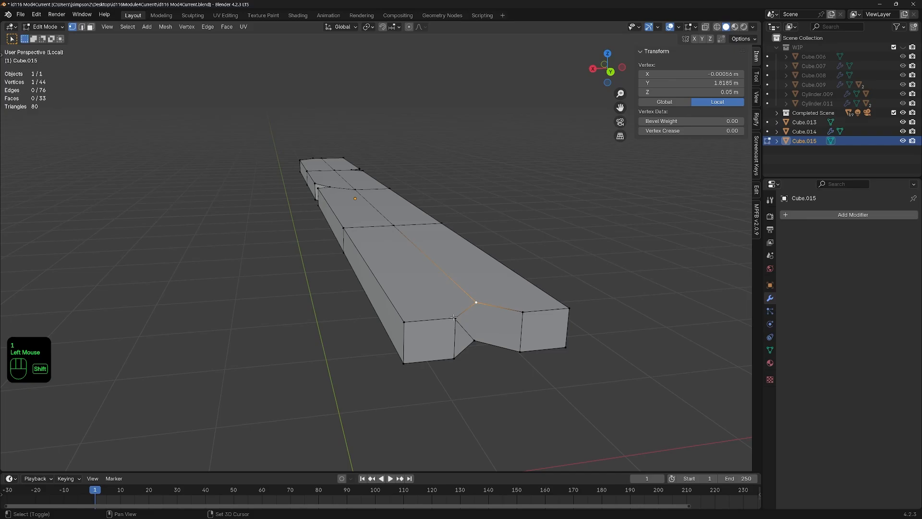
{"action": "left_click", "coordinate": [454, 318], "text": "shift"}
{"action": "left_click", "coordinate": [453, 360], "text": "shift"}
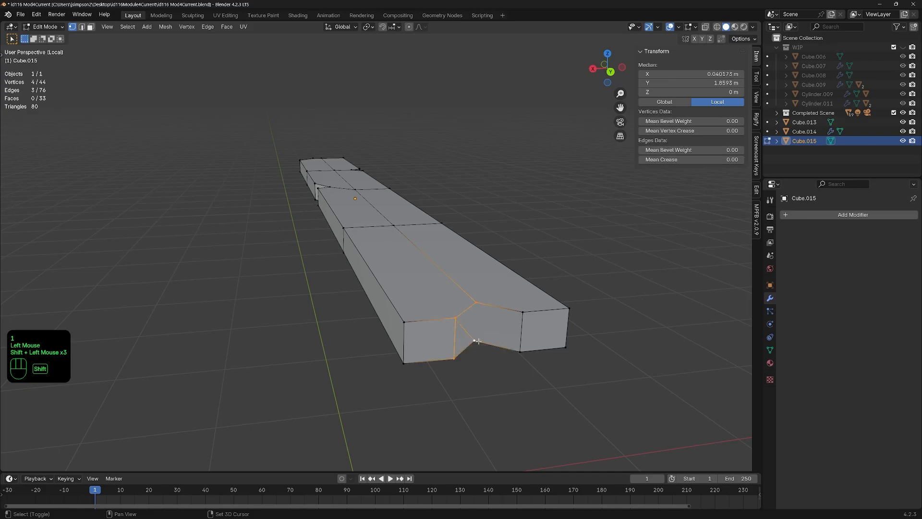
{"action": "key", "text": "f"}
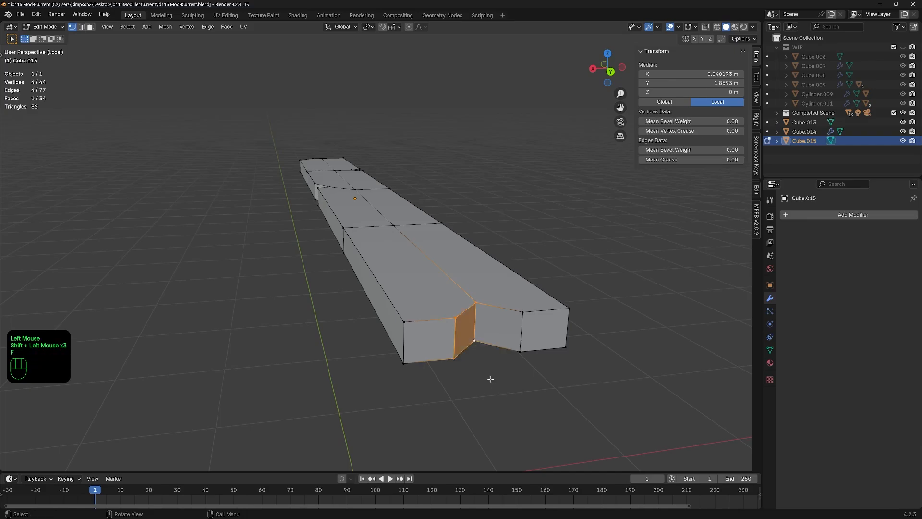
Step: Select the four vertices around the end notch's remaining open side and fill them with a face
{"action": "left_click", "coordinate": [477, 301]}
{"action": "left_click", "coordinate": [523, 313], "text": "shift"}
{"action": "left_click", "coordinate": [518, 351], "text": "shift"}
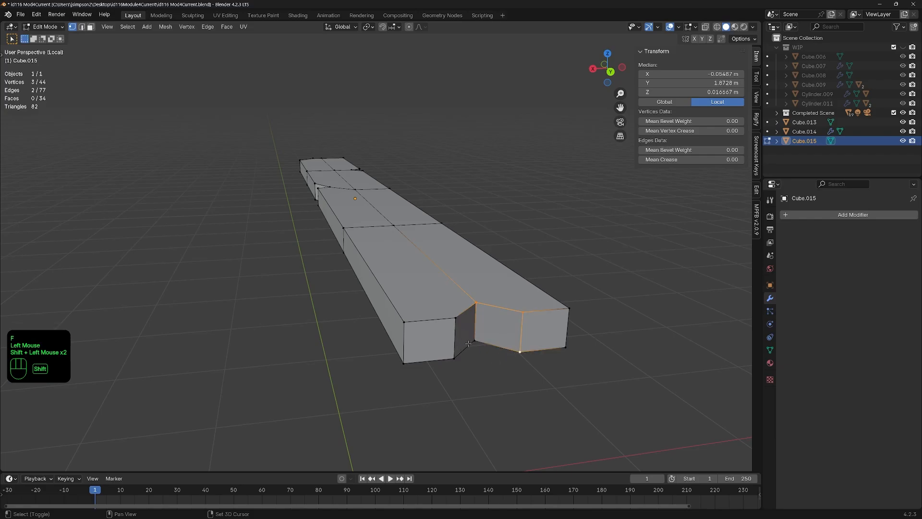
{"action": "left_click", "coordinate": [477, 340], "text": "shift"}
{"action": "key", "text": "f"}
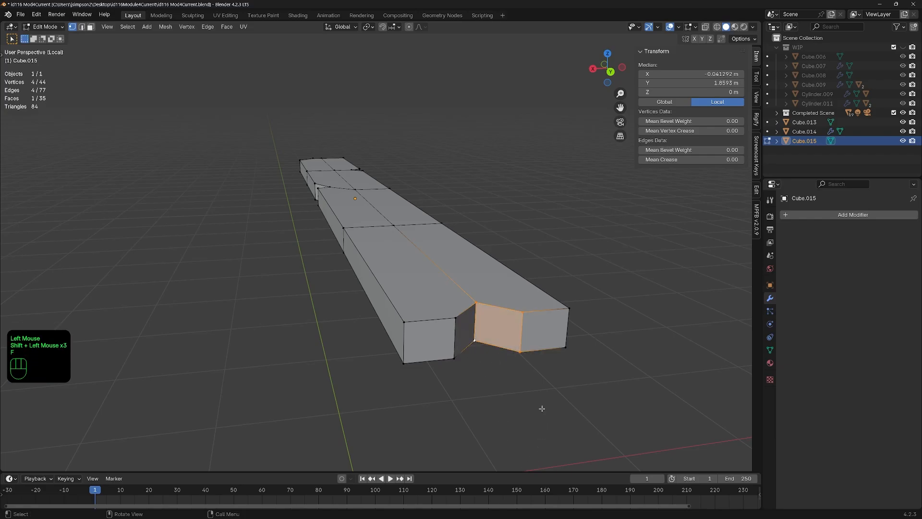
Step: In wireframe shading, select the plank's six cross-section vertices at Y 0.95 m and move them about 0.026 m along X
{"action": "mouse_move", "coordinate": [422, 289]}
{"action": "middle_mouse_down"}
{"action": "mouse_move", "coordinate": [334, 328]}
{"action": "mouse_move", "coordinate": [414, 298]}
{"action": "middle_mouse_up"}
{"action": "middle_click_drag", "start_coordinate": [413, 298], "coordinate": [470, 294], "text": "shift"}
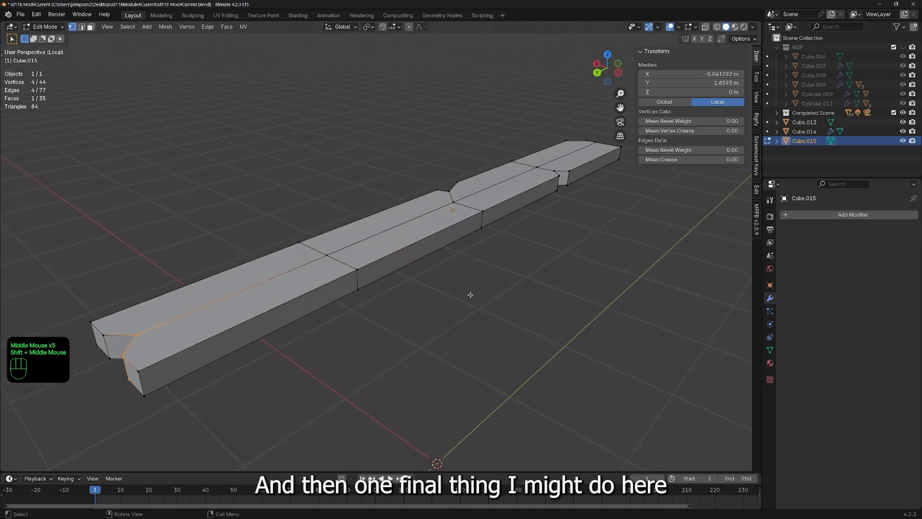
{"action": "key", "text": "z"}
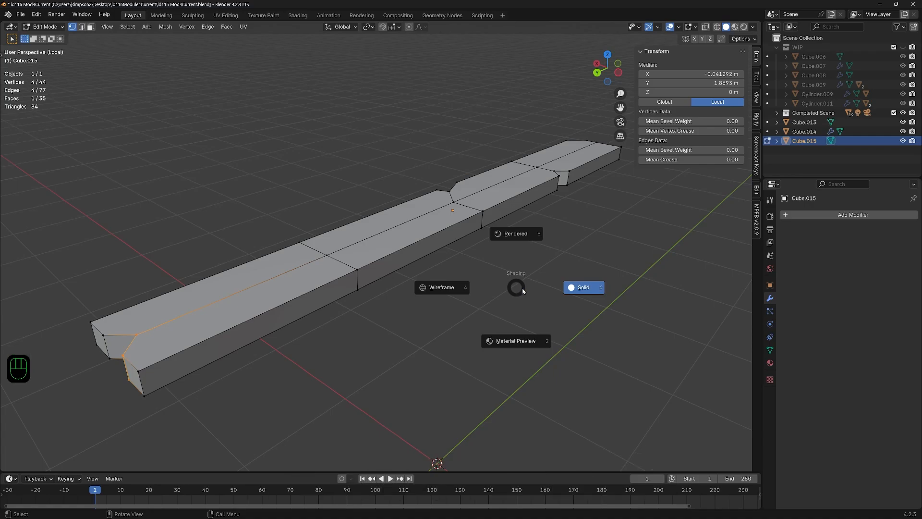
{"action": "left_click", "coordinate": [438, 290]}
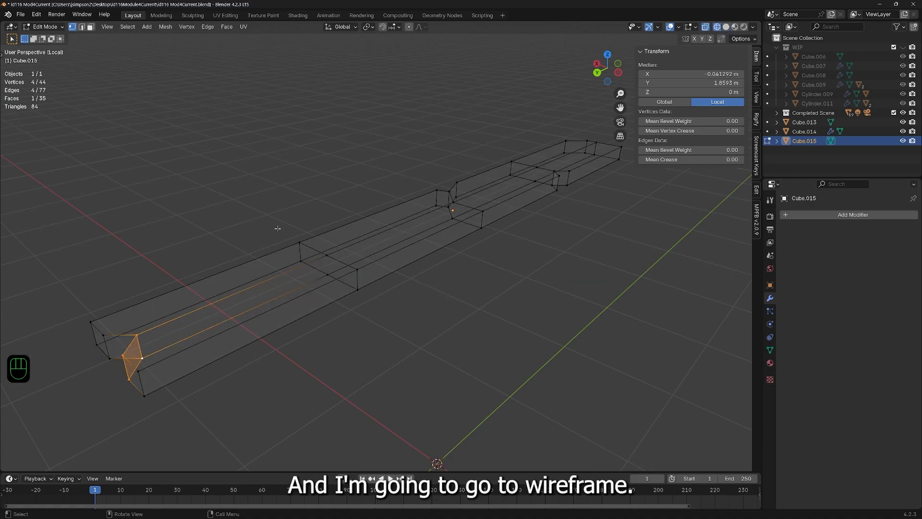
{"action": "left_click_drag", "start_coordinate": [277, 228], "coordinate": [396, 320]}
{"action": "middle_click_drag", "start_coordinate": [397, 320], "coordinate": [419, 368]}
{"action": "key", "text": "g"}
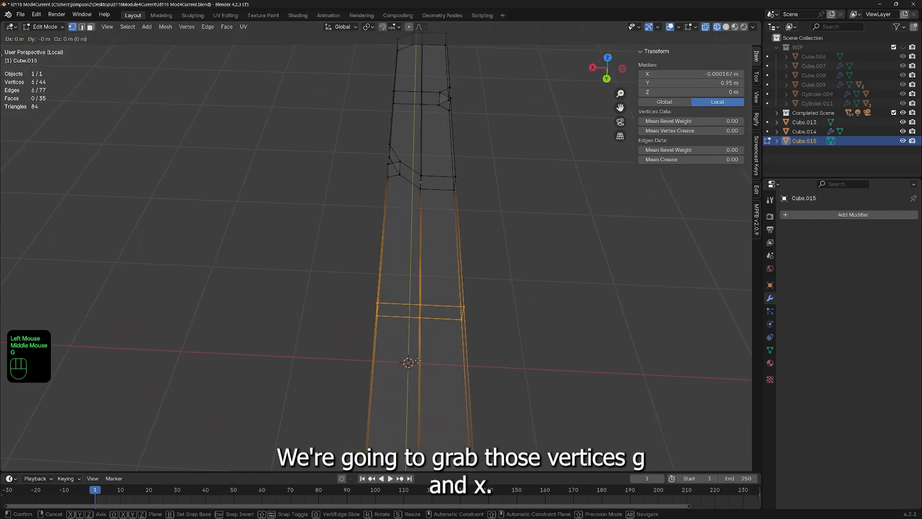
{"action": "key", "text": "x"}
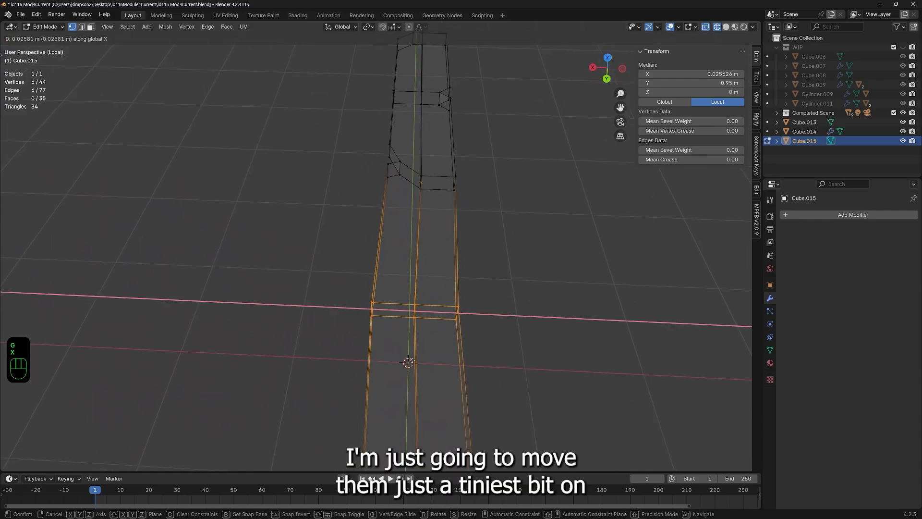
{"action": "left_click", "coordinate": [412, 360]}
Step: Select the cross-section vertices at Y -0.95 m, including the small side notch, and move them about -0.024 m along X
{"action": "middle_click_drag", "start_coordinate": [499, 157], "coordinate": [479, 312], "text": "shift"}
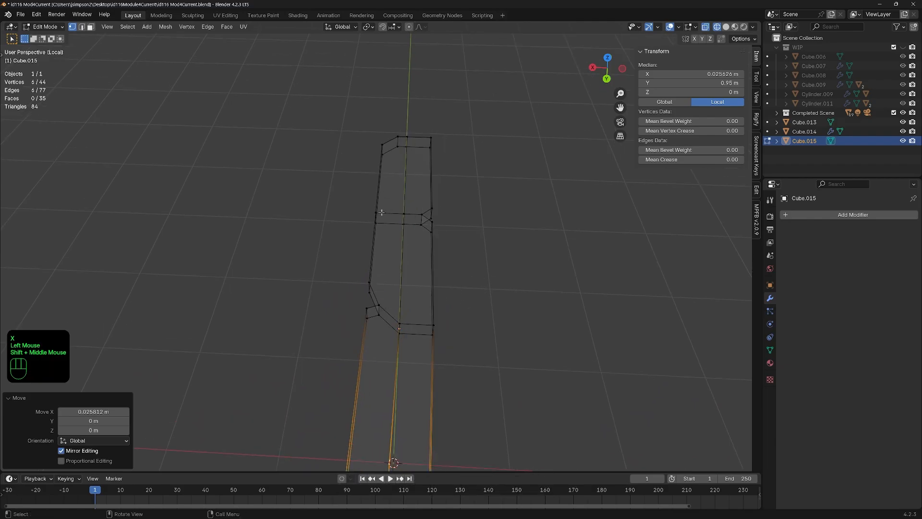
{"action": "left_click_drag", "start_coordinate": [365, 192], "coordinate": [459, 245]}
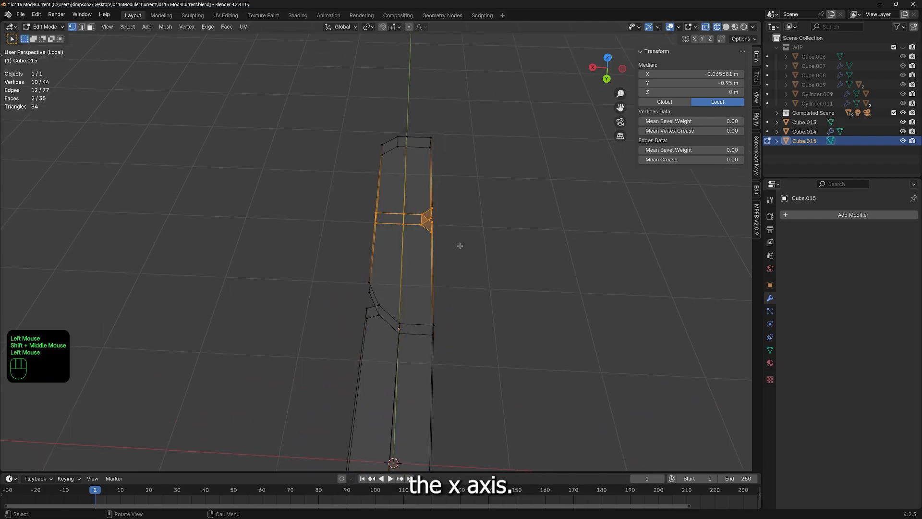
{"action": "key", "text": "g"}
{"action": "key", "text": "x"}
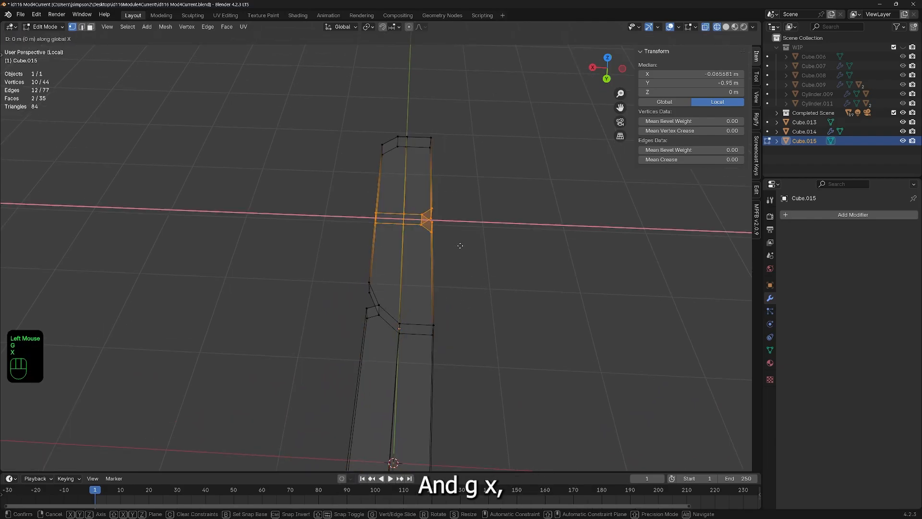
{"action": "left_click", "coordinate": [463, 246]}
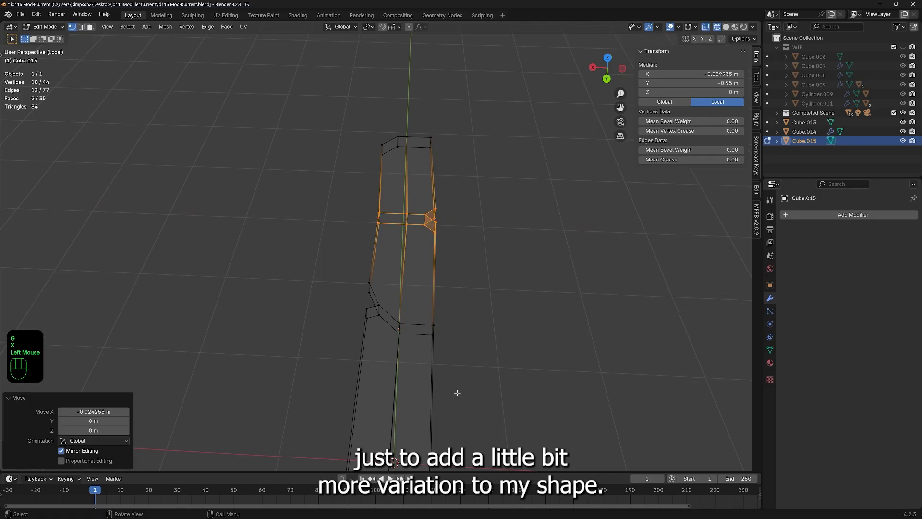
Step: Switch the viewport back to solid shading and return the plank to Object Mode
{"action": "scroll", "coordinate": [458, 393], "scroll_direction": "down", "scroll_amount": 4}
{"action": "middle_click_drag", "start_coordinate": [458, 393], "coordinate": [434, 372]}
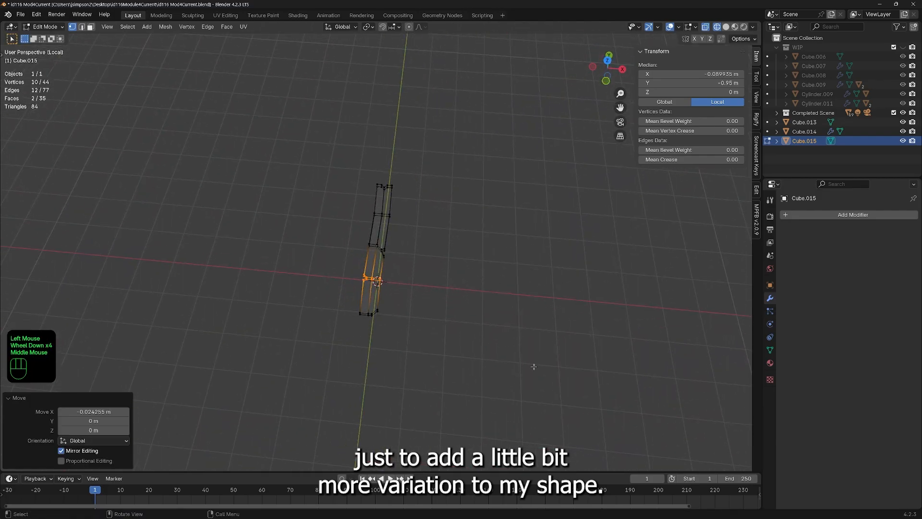
{"action": "key", "text": "z"}
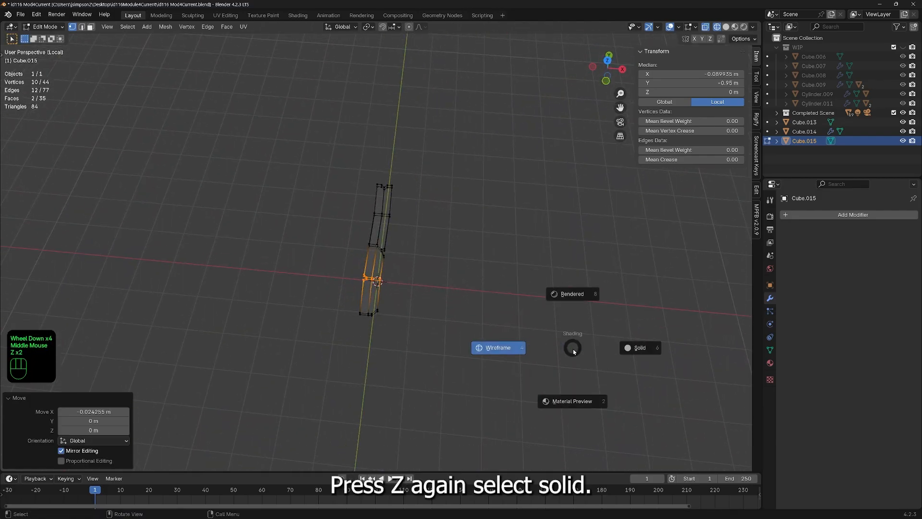
{"action": "key", "text": "z"}
{"action": "scroll", "coordinate": [361, 353], "scroll_direction": "up", "scroll_amount": 4}
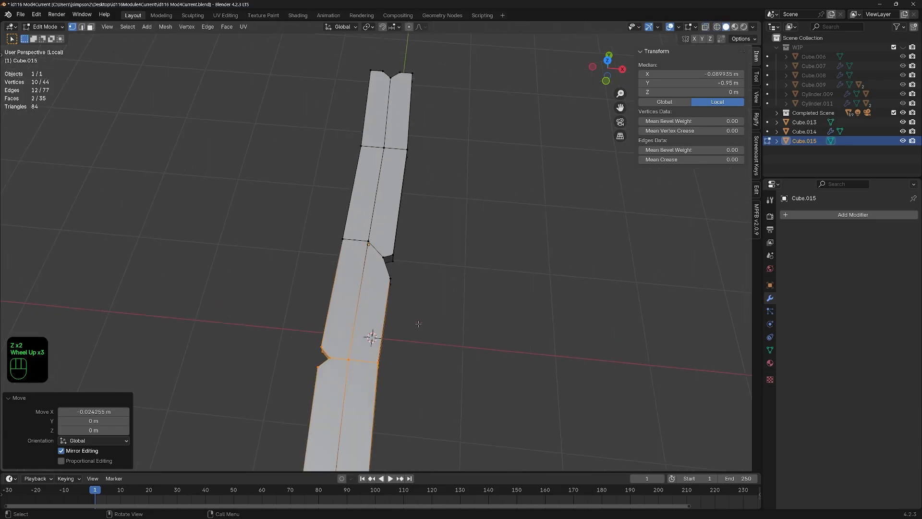
{"action": "key", "text": "Tab"}
{"action": "middle_click_drag", "start_coordinate": [500, 402], "coordinate": [415, 262]}
{"action": "middle_click_drag", "start_coordinate": [363, 296], "coordinate": [399, 288]}
{"action": "scroll", "coordinate": [407, 332], "scroll_direction": "down", "scroll_amount": 3}
{"action": "scroll", "coordinate": [388, 255], "scroll_direction": "up", "scroll_amount": 2}
{"action": "middle_click_drag", "start_coordinate": [387, 255], "coordinate": [601, 290]}
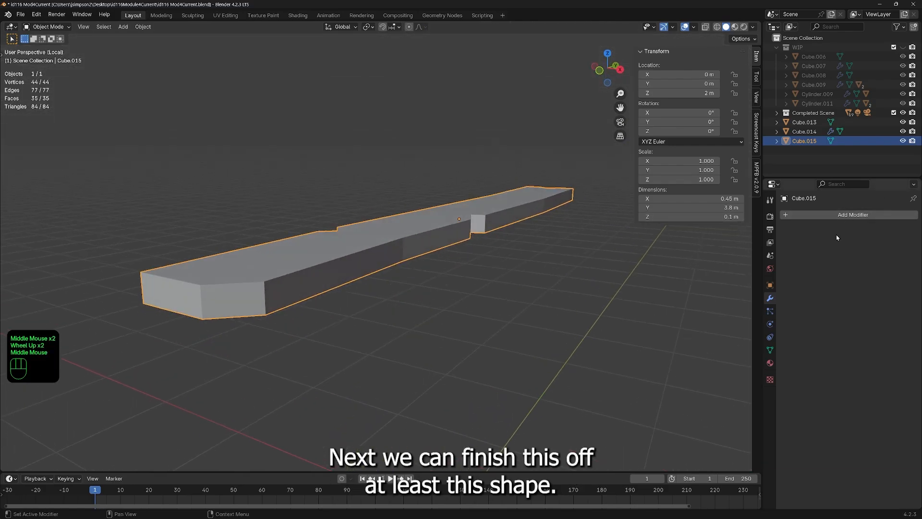
Step: Add a Bevel modifier to the plank
{"action": "left_click", "coordinate": [786, 213]}
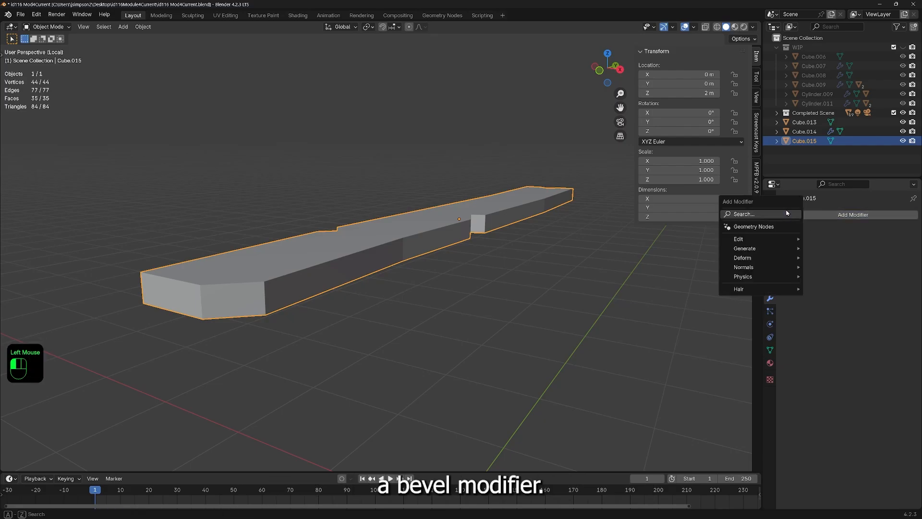
{"action": "type", "text": "bevel"}
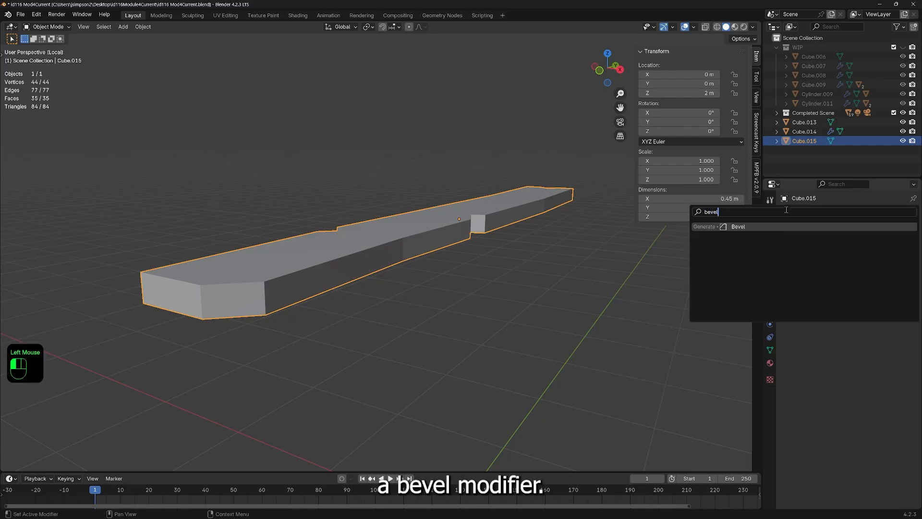
{"action": "left_click", "coordinate": [735, 229]}
{"action": "middle_click_drag", "start_coordinate": [91, 319], "coordinate": [336, 353]}
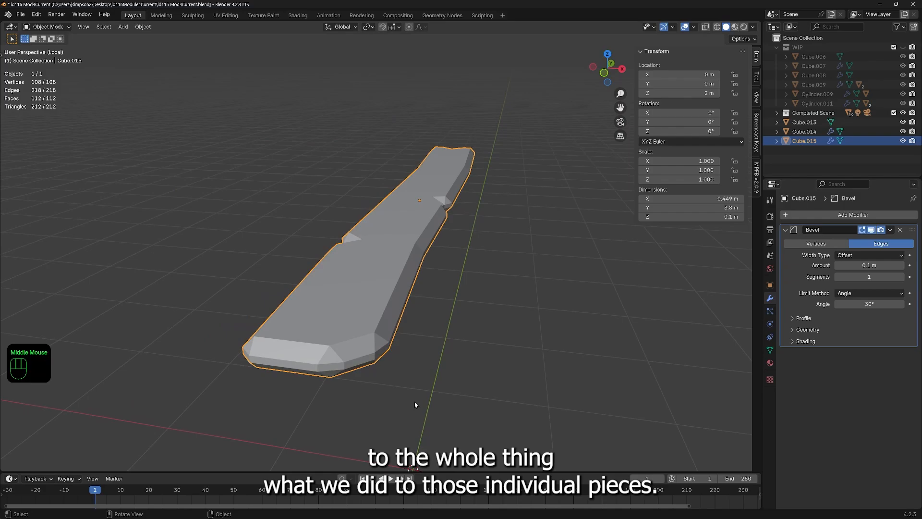
{"action": "middle_click_drag", "start_coordinate": [414, 402], "coordinate": [425, 395]}
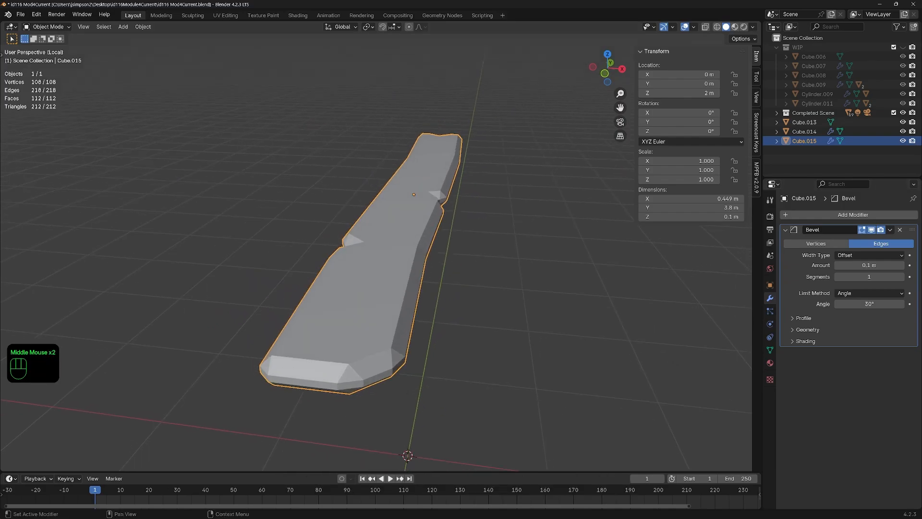
Step: Set the plank's Bevel modifier amount to 0.05 m and check the end profile
{"action": "left_click", "coordinate": [879, 265]}
{"action": "type", "text": ".05"}
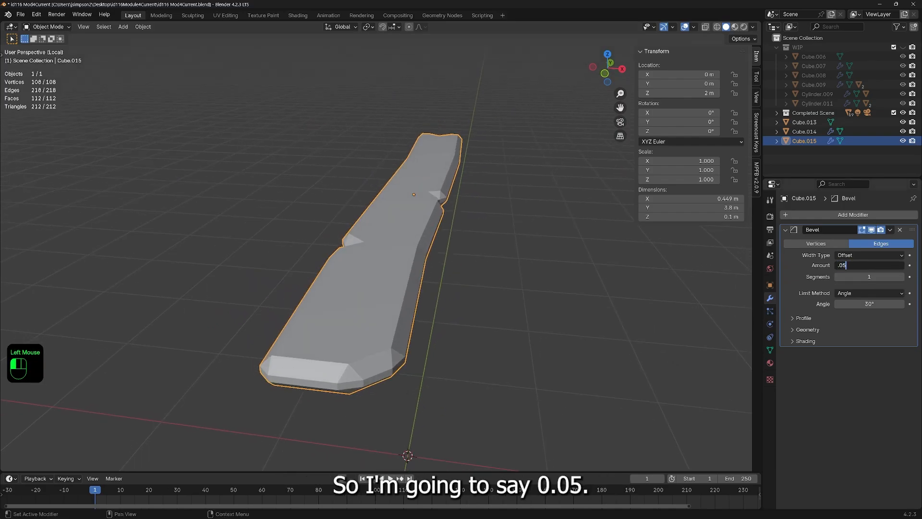
{"action": "key", "text": "Return"}
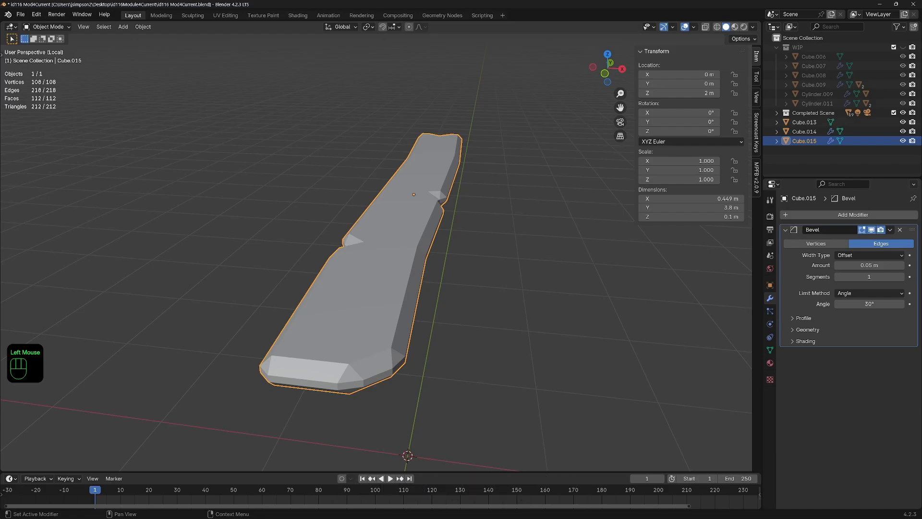
{"action": "middle_click_drag", "start_coordinate": [385, 249], "coordinate": [836, 290]}
Step: Set the plank's Bevel modifier amount to 0.01 m
{"action": "left_click", "coordinate": [848, 266]}
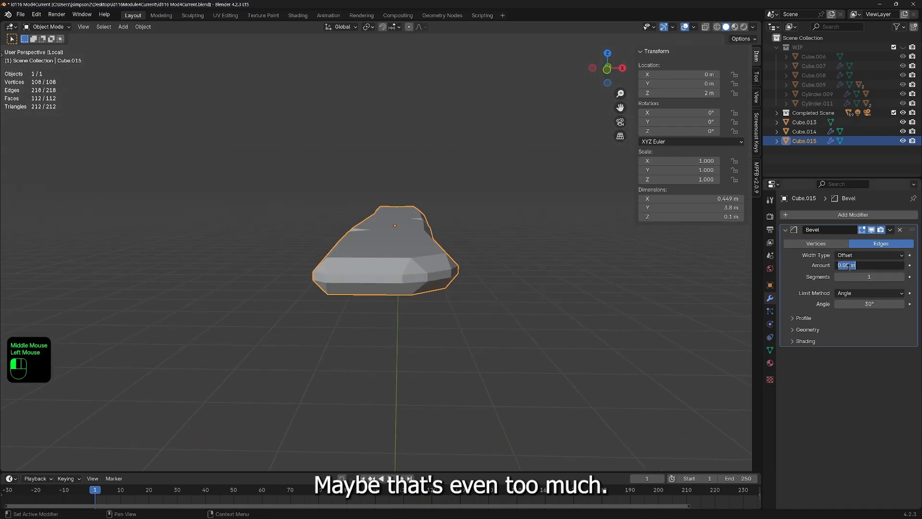
{"action": "type", "text": "0.0"}
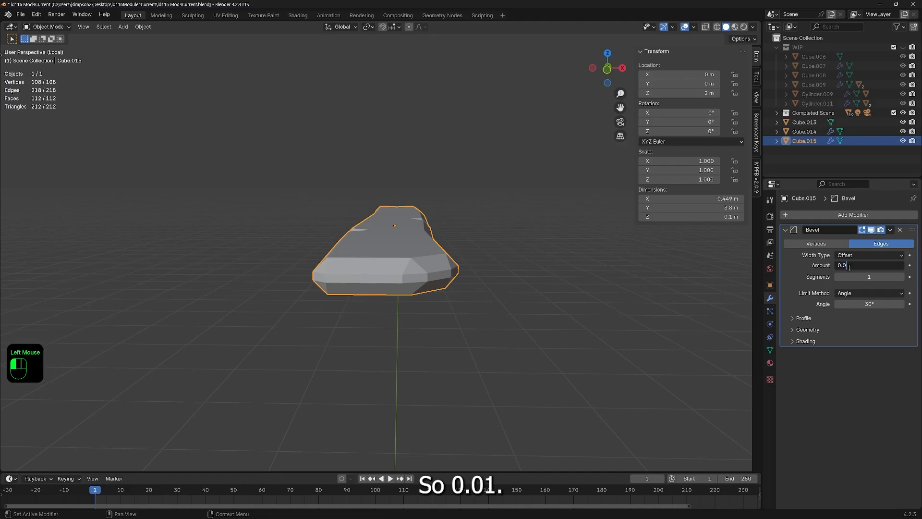
{"action": "type", "text": "1"}
{"action": "key", "text": "Return"}
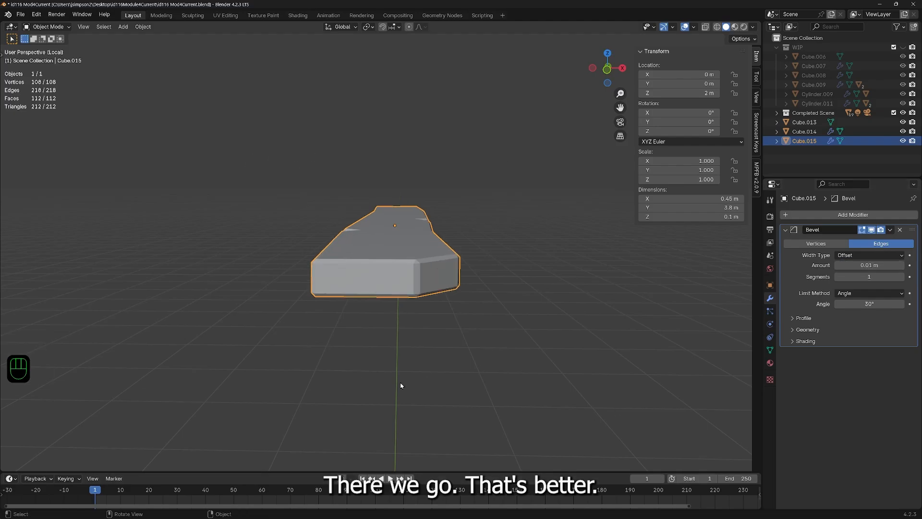
{"action": "scroll", "coordinate": [401, 386], "scroll_direction": "up", "scroll_amount": 2}
{"action": "middle_click_drag", "start_coordinate": [401, 385], "coordinate": [418, 375]}
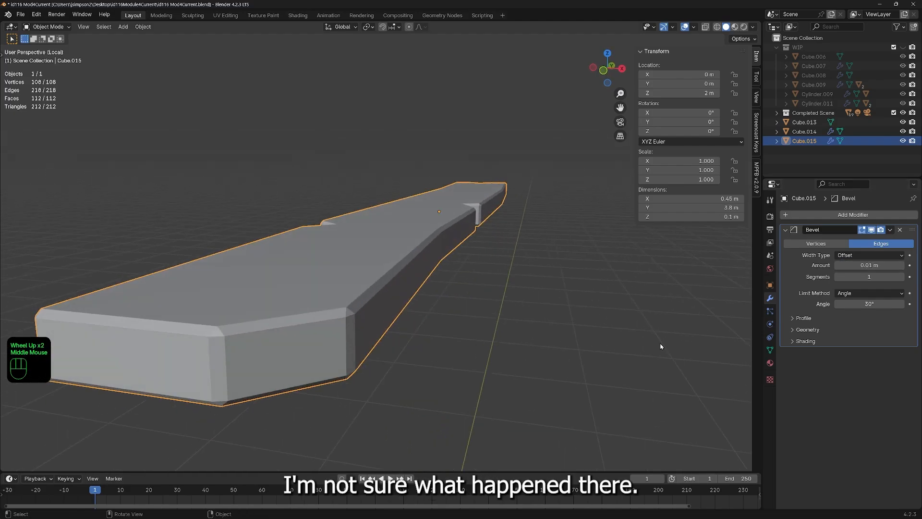
Step: Try a Bevel modifier amount of 0.015 m on the plank and restore it to 0.01 m
{"action": "left_click", "coordinate": [872, 265]}
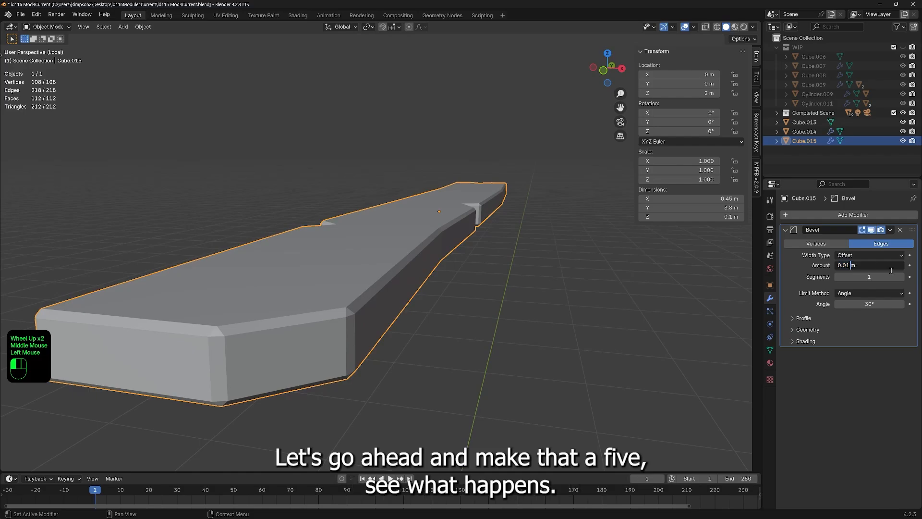
{"action": "type", "text": "5"}
{"action": "key", "text": "Return"}
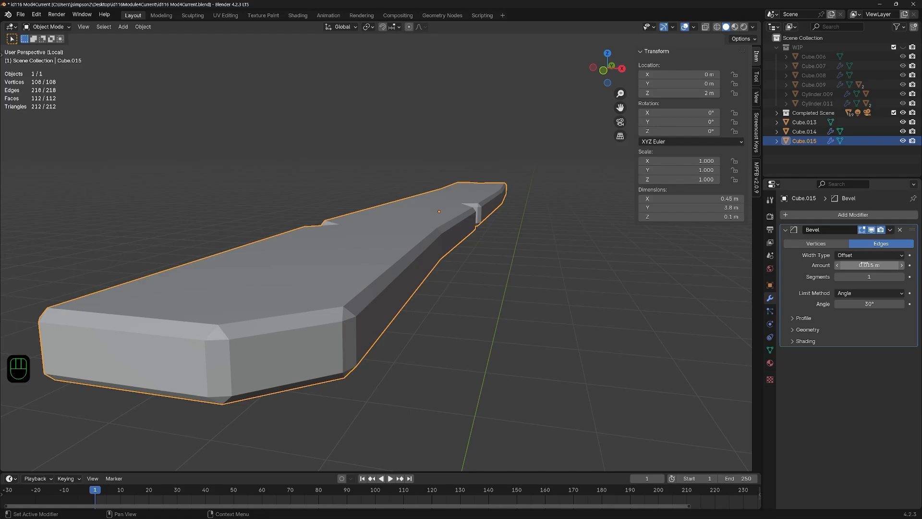
{"action": "left_click", "coordinate": [875, 266]}
{"action": "type", "text": "0"}
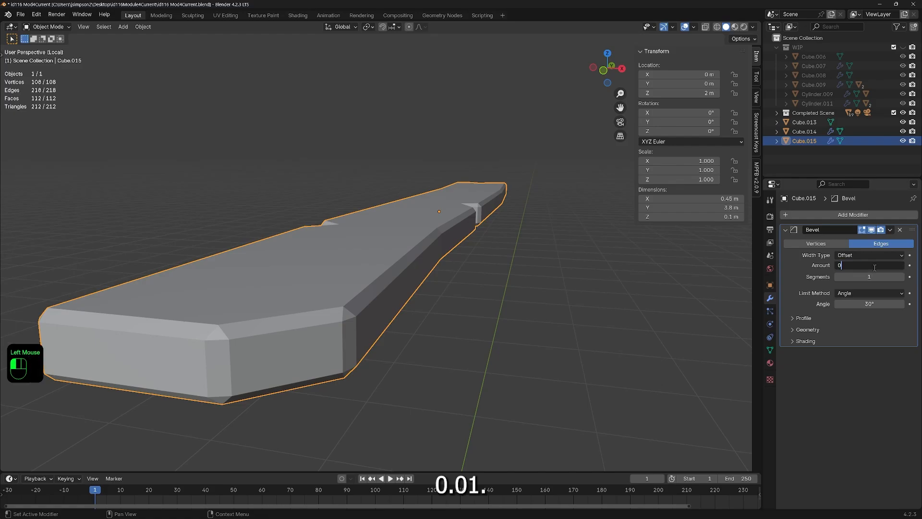
{"action": "type", "text": ".01"}
{"action": "key", "text": "Return"}
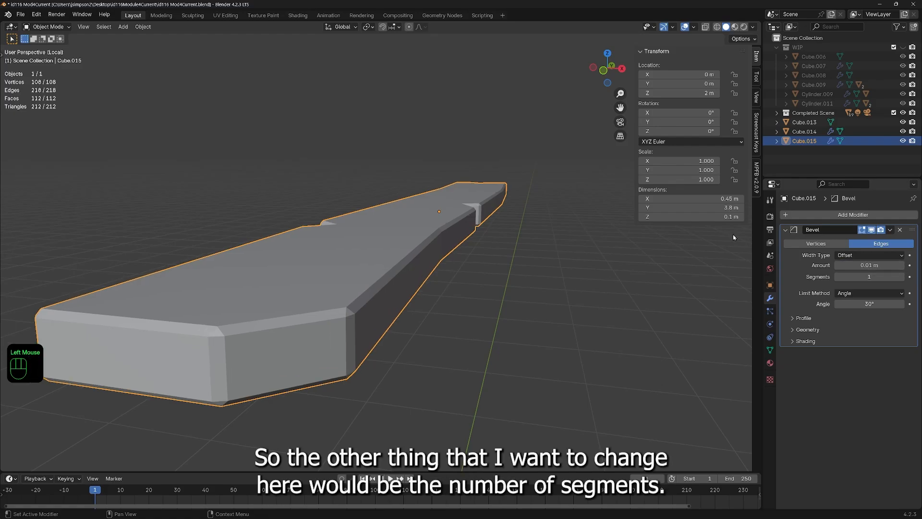
{"action": "middle_click_drag", "start_coordinate": [639, 308], "coordinate": [703, 338]}
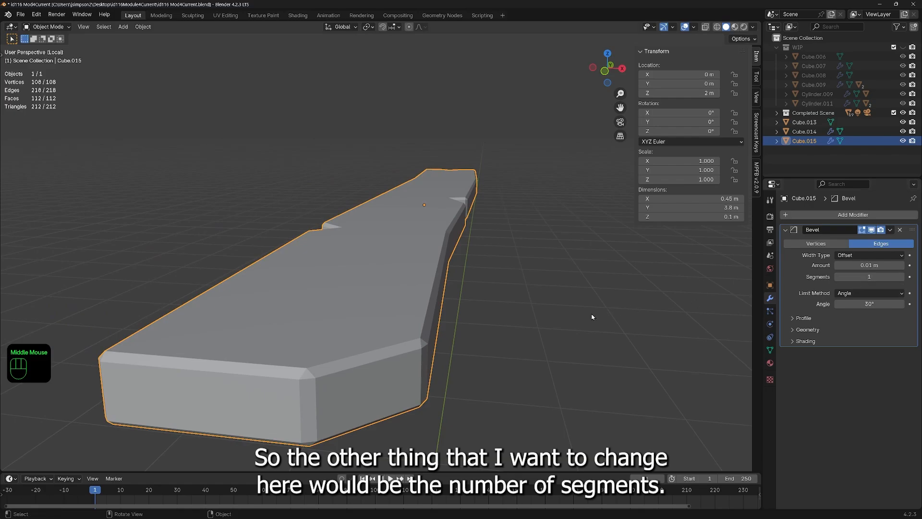
Step: Set the plank's Bevel modifier to 2 segments and check the rounded edges at its ends
{"action": "middle_click_drag", "start_coordinate": [590, 318], "coordinate": [605, 315]}
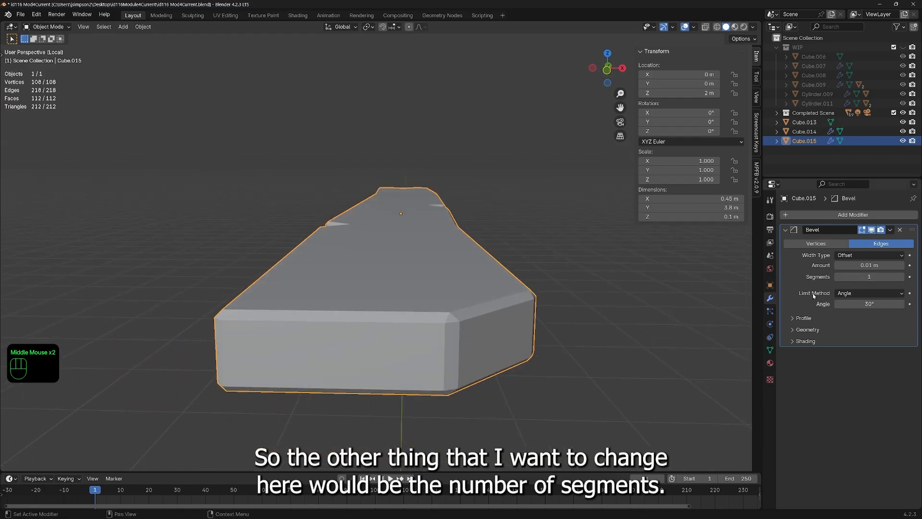
{"action": "left_click", "coordinate": [901, 276]}
{"action": "middle_click_drag", "start_coordinate": [144, 346], "coordinate": [291, 359]}
{"action": "scroll", "coordinate": [251, 337], "scroll_direction": "down", "scroll_amount": 2}
{"action": "scroll", "coordinate": [250, 337], "scroll_direction": "down", "scroll_amount": 1}
{"action": "middle_click_drag", "start_coordinate": [192, 335], "coordinate": [240, 361]}
{"action": "left_click", "coordinate": [362, 361]}
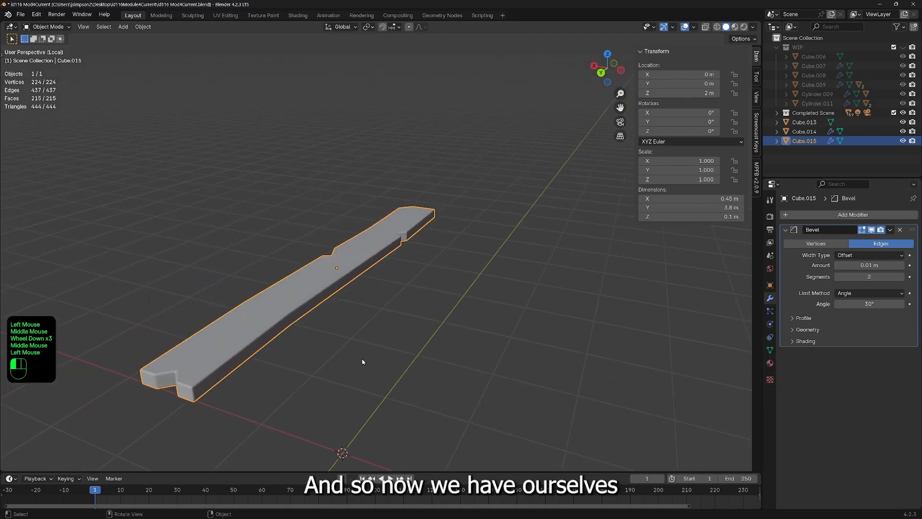
Step: Exit local view so the whole room is shown around the plank
{"action": "middle_click_drag", "start_coordinate": [270, 402], "coordinate": [385, 359]}
{"action": "scroll", "coordinate": [420, 371], "scroll_direction": "down", "scroll_amount": 2}
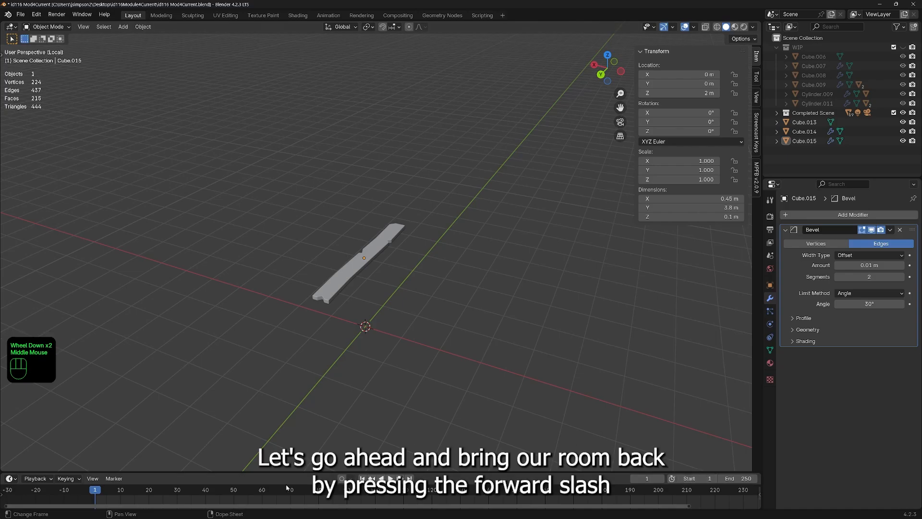
{"action": "key", "text": "KP_Divide"}
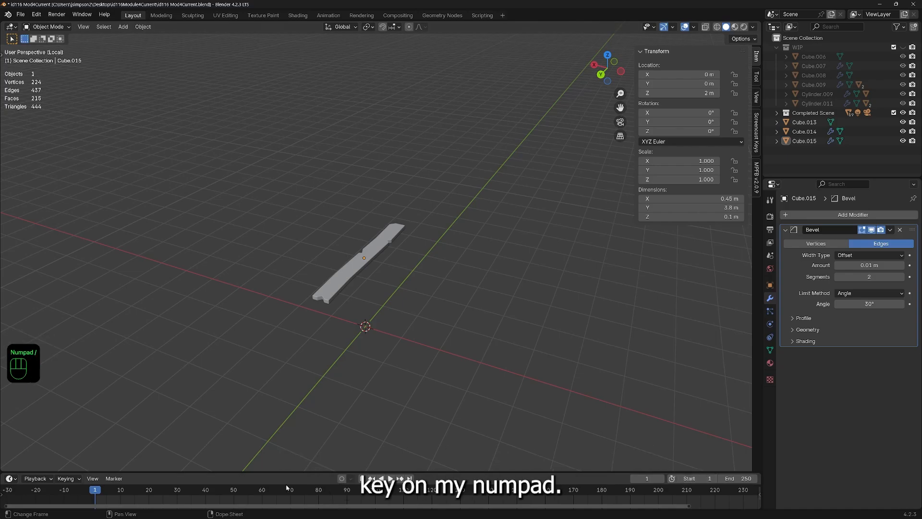
{"action": "key", "text": "KP_Divide"}
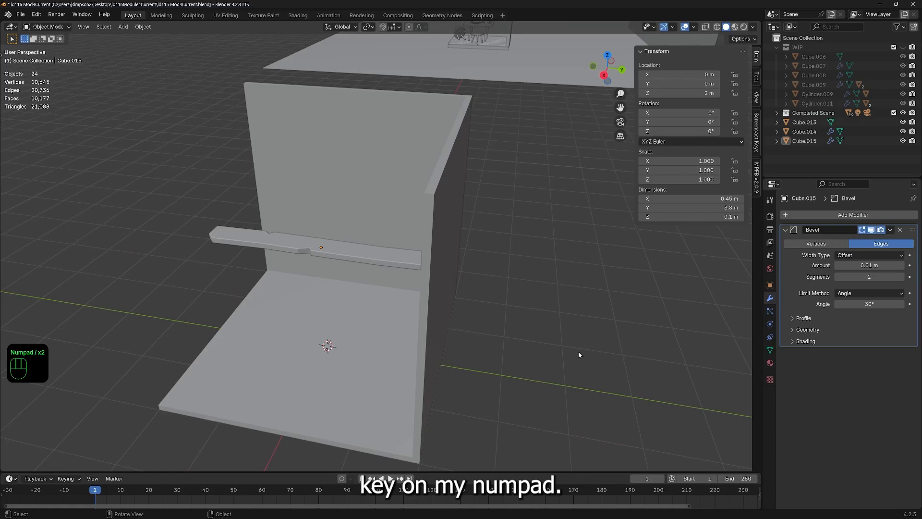
{"action": "middle_click_drag", "start_coordinate": [351, 369], "coordinate": [473, 291]}
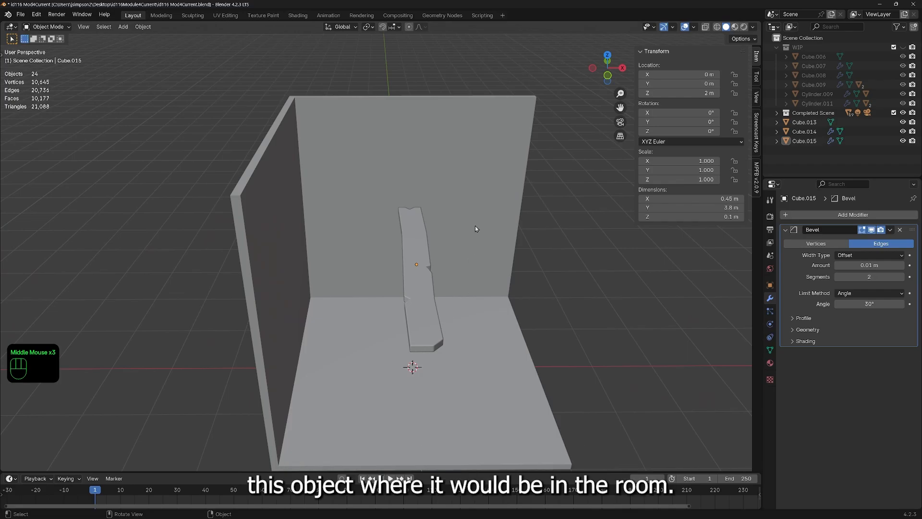
Step: In a front wireframe view, lower the plank about 1.82 m along Z to just above the room's floor slab
{"action": "left_click", "coordinate": [608, 76]}
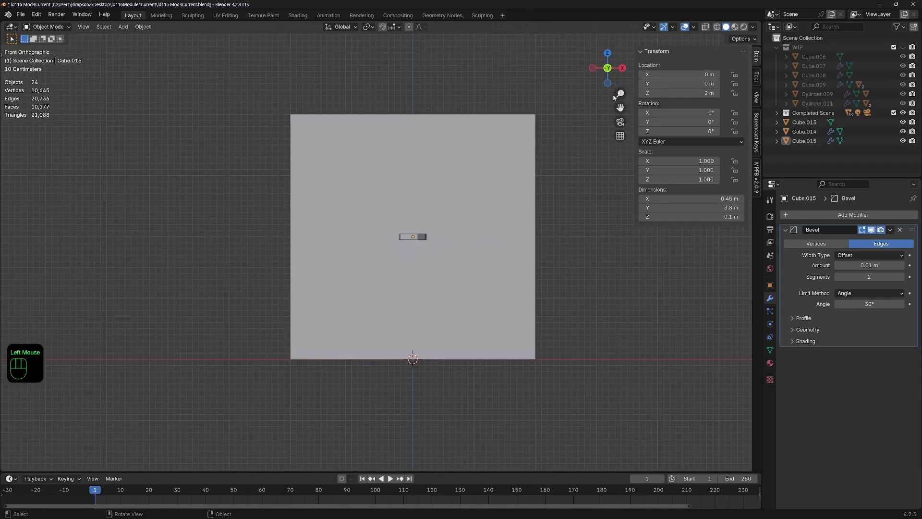
{"action": "left_click", "coordinate": [608, 67]}
{"action": "left_click", "coordinate": [608, 68]}
{"action": "key", "text": "z"}
{"action": "left_click", "coordinate": [360, 342]}
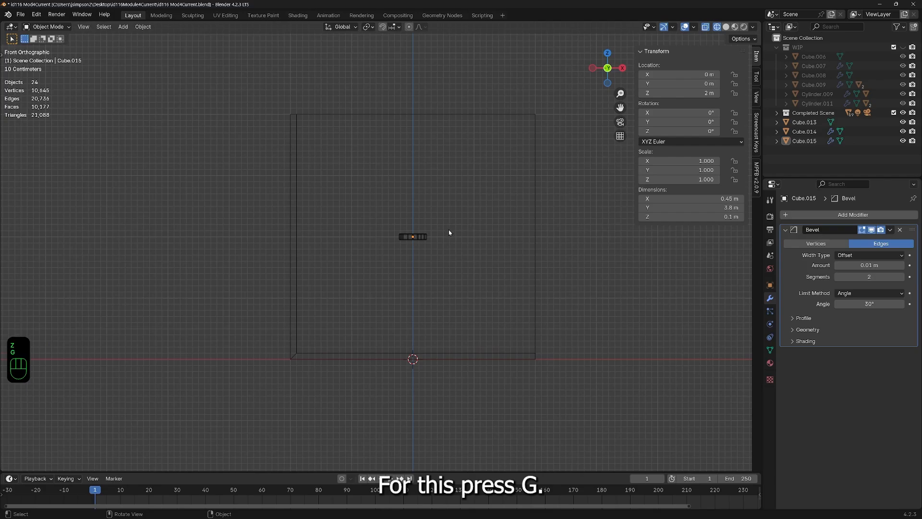
{"action": "key", "text": "g"}
{"action": "left_click_drag", "start_coordinate": [369, 208], "coordinate": [507, 273]}
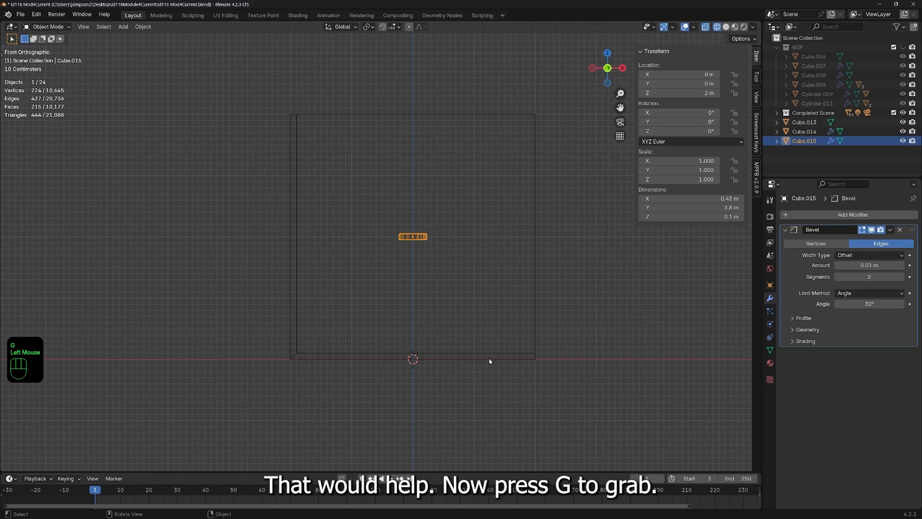
{"action": "key", "text": "g"}
{"action": "key", "text": "z"}
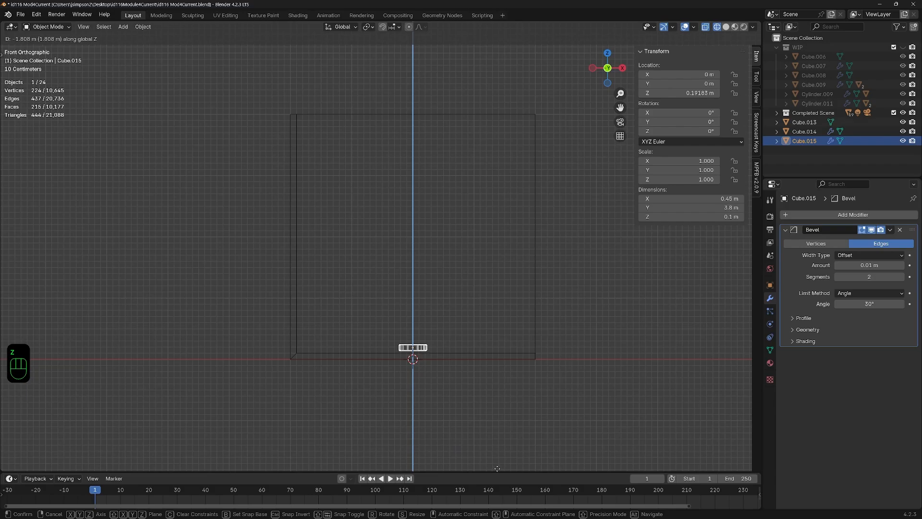
{"action": "left_click", "coordinate": [499, 470]}
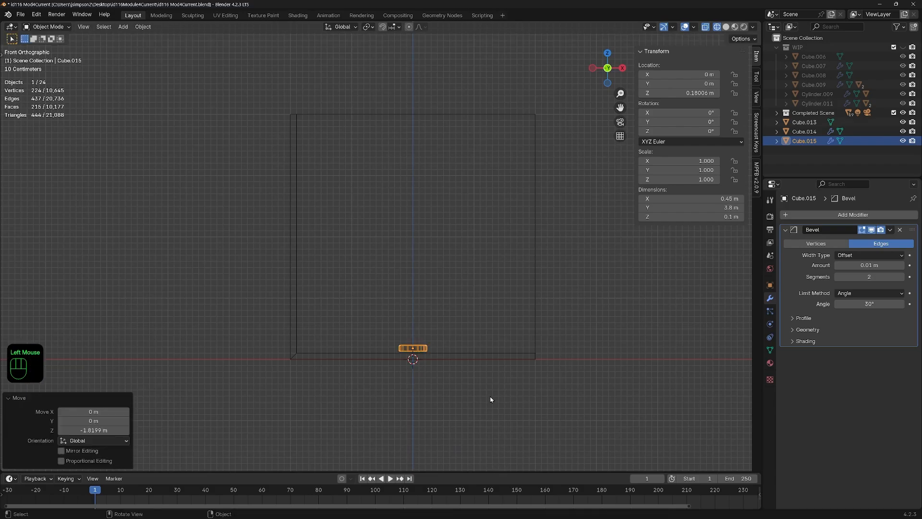
Step: Move the plank about -1.65 m along X so it sits against the room's side wall
{"action": "key", "text": "g"}
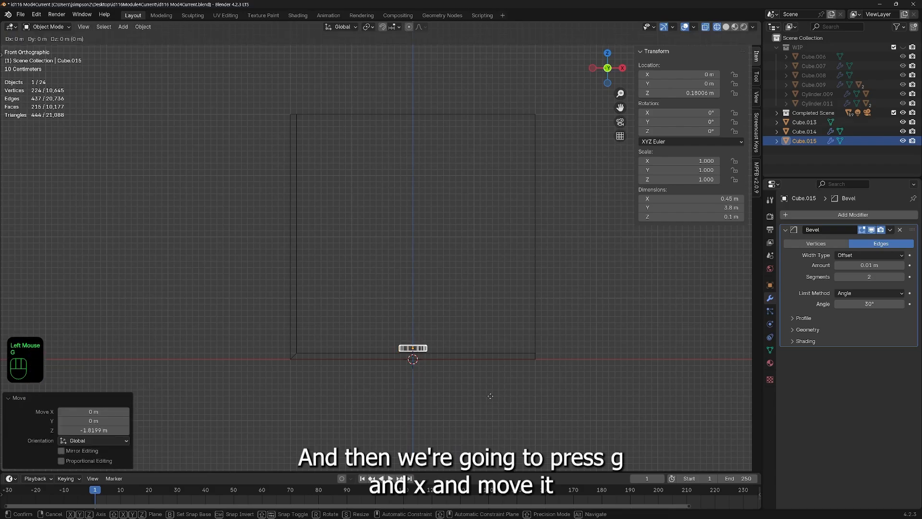
{"action": "key", "text": "x"}
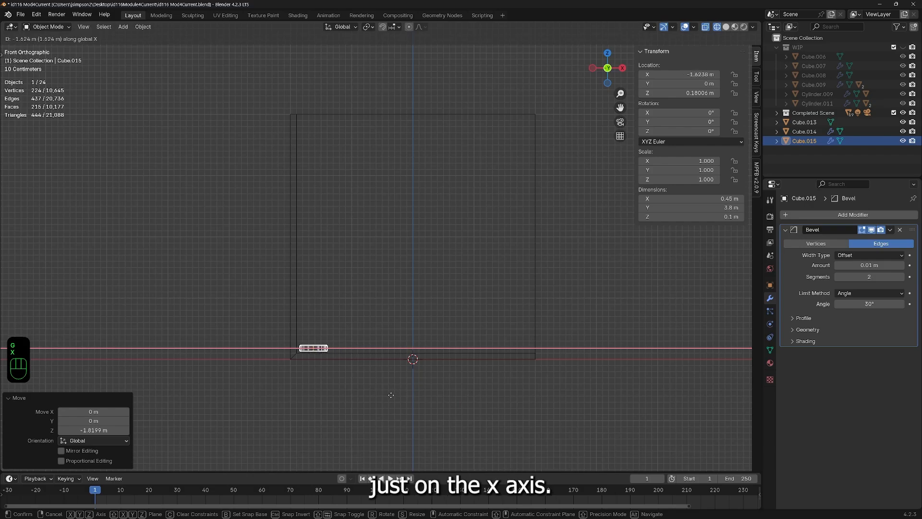
{"action": "left_click", "coordinate": [396, 394]}
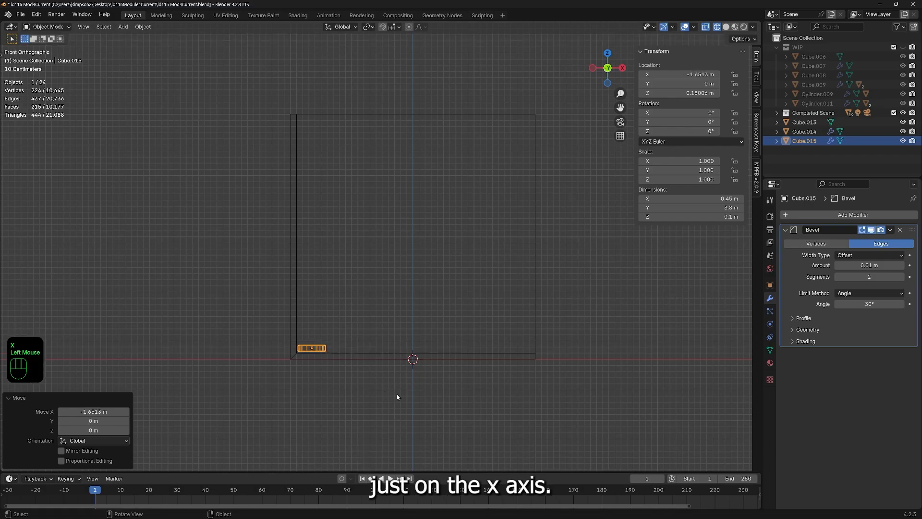
{"action": "middle_click_drag", "start_coordinate": [532, 303], "coordinate": [457, 362]}
{"action": "scroll", "coordinate": [440, 376], "scroll_direction": "down", "scroll_amount": 1}
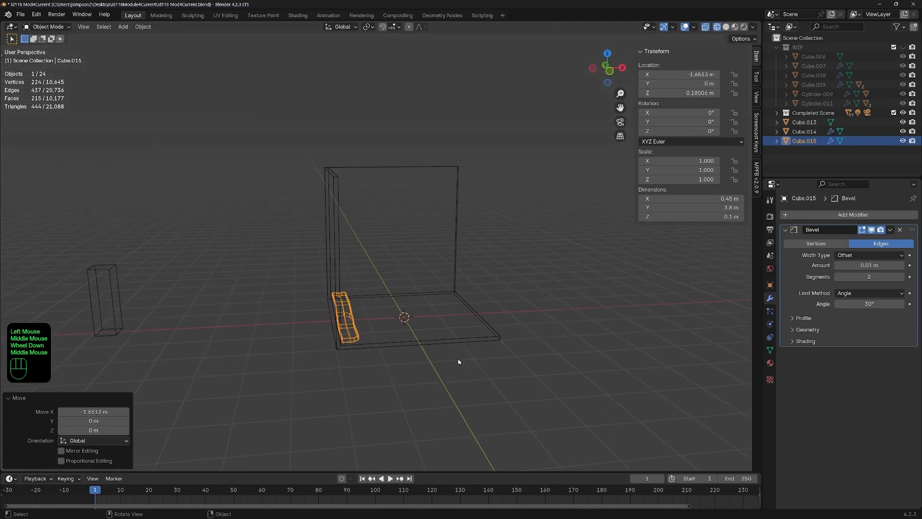
{"action": "scroll", "coordinate": [401, 352], "scroll_direction": "up", "scroll_amount": 3}
{"action": "mouse_move", "coordinate": [401, 352]}
{"action": "middle_mouse_down"}
{"action": "mouse_move", "coordinate": [404, 375]}
{"action": "mouse_move", "coordinate": [454, 387]}
{"action": "middle_mouse_up"}
Step: Preview the plank in rendered shading and return the viewport to solid shading
{"action": "key", "text": "z"}
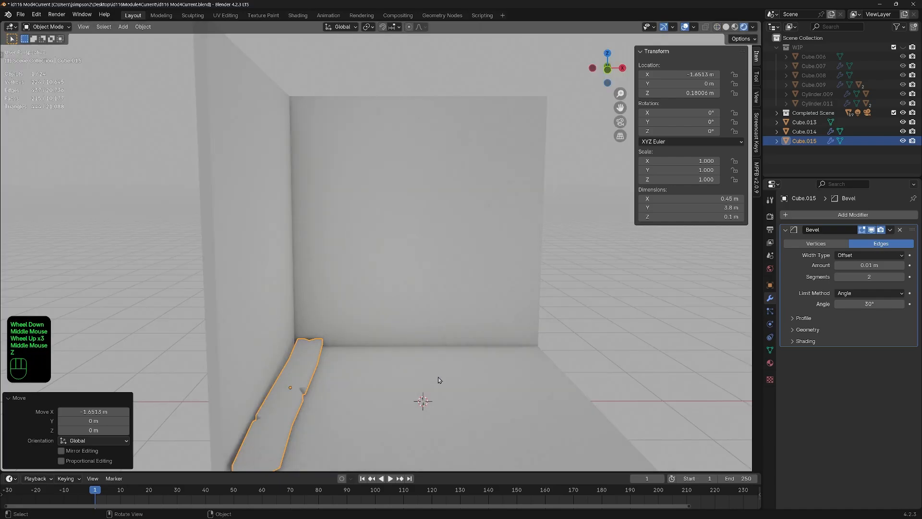
{"action": "key", "text": "z"}
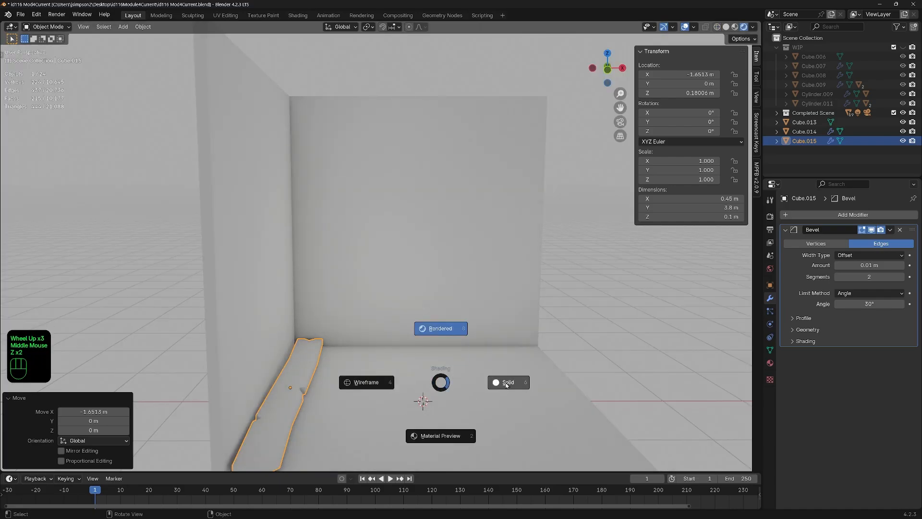
{"action": "left_click", "coordinate": [496, 414]}
{"action": "middle_click_drag", "start_coordinate": [497, 413], "coordinate": [333, 393]}
{"action": "scroll", "coordinate": [418, 346], "scroll_direction": "up", "scroll_amount": 2}
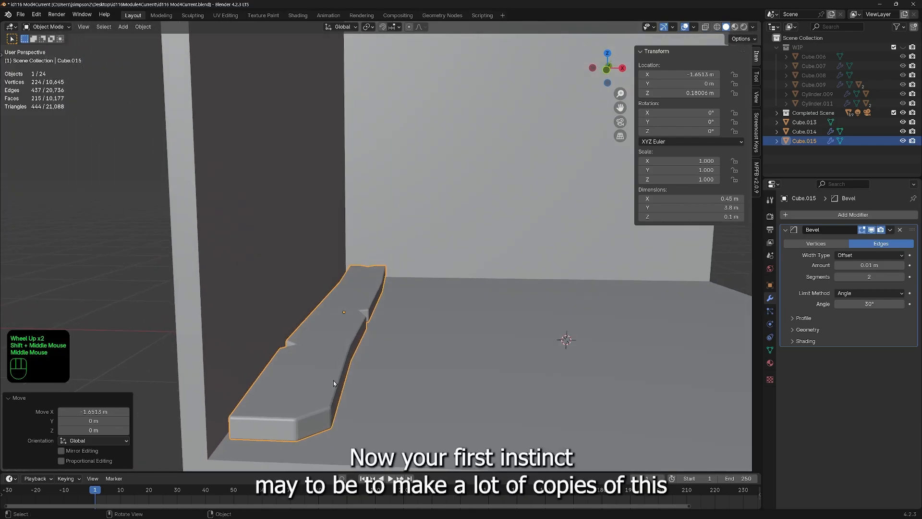
Step: Try duplicating the plank as a separate object about 0.46 m along X, and undo the copy
{"action": "key", "text": "shift+d"}
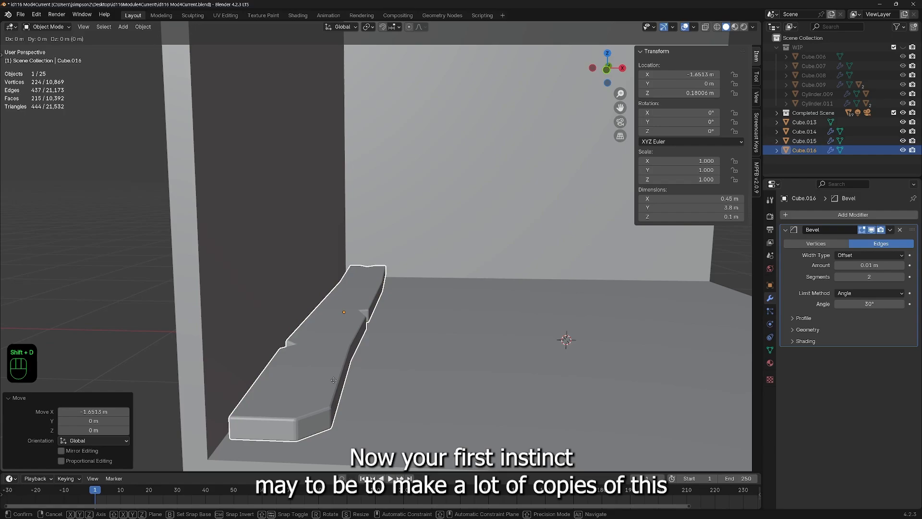
{"action": "key", "text": "x"}
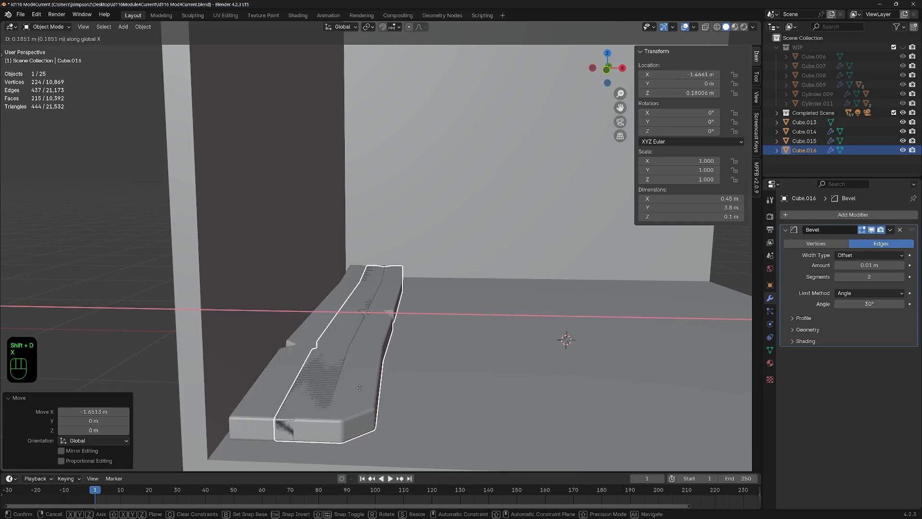
{"action": "left_click", "coordinate": [399, 401]}
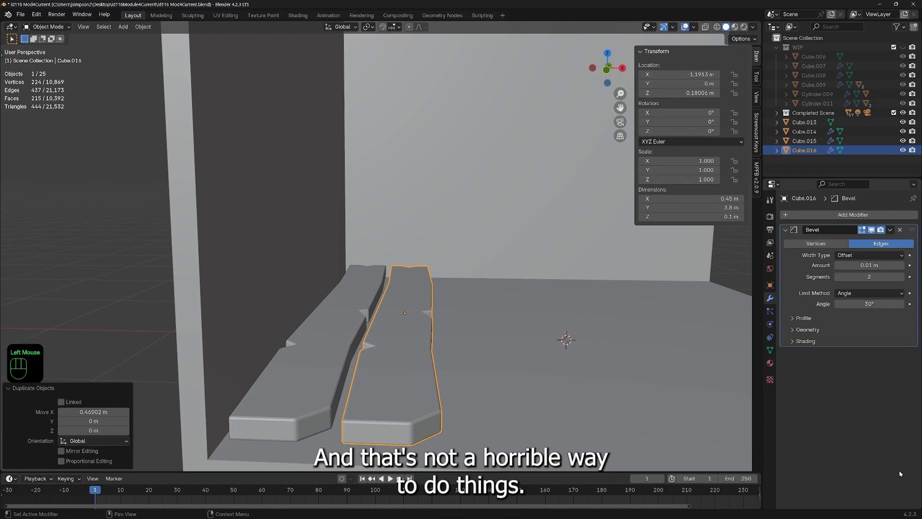
{"action": "key", "text": "ctrl+z"}
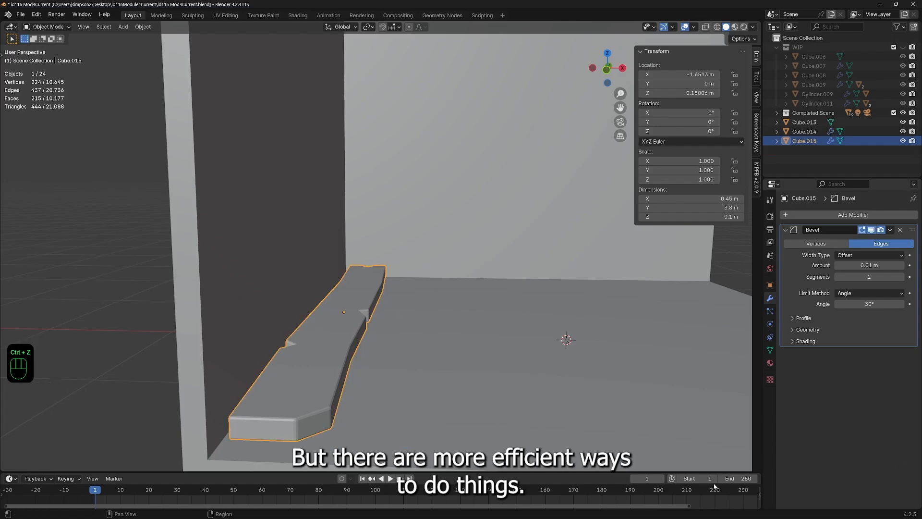
Step: In Edit Mode, duplicate the plank's entire mesh and place the copy about 0.45 m along X beside the original
{"action": "key", "text": "Tab"}
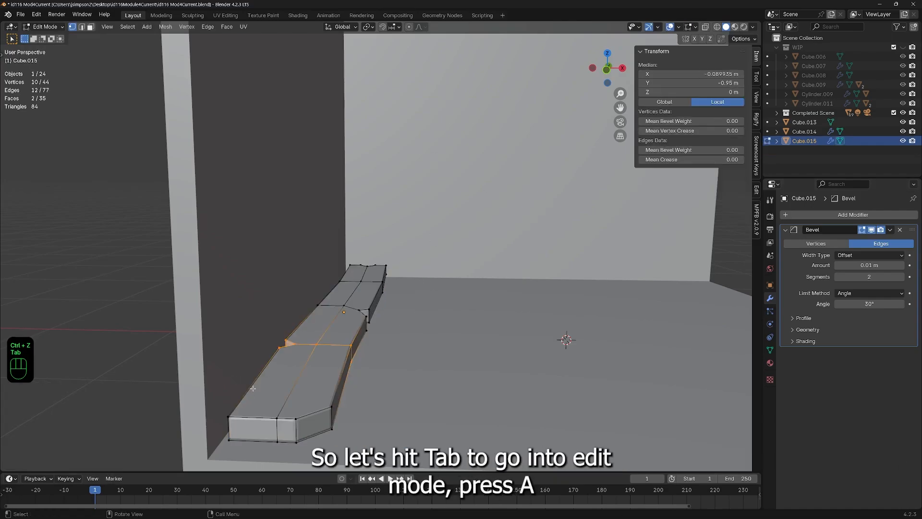
{"action": "middle_click_drag", "start_coordinate": [303, 379], "coordinate": [335, 388]}
{"action": "key", "text": "a"}
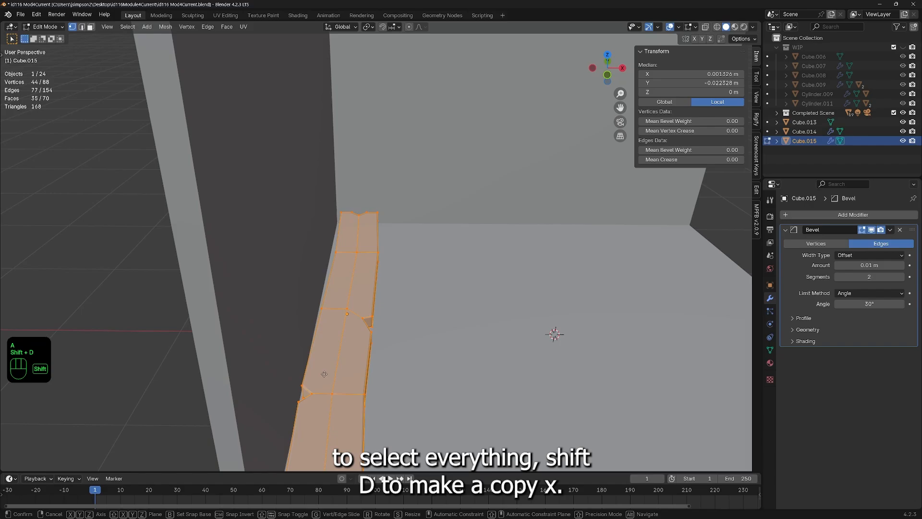
{"action": "key", "text": "shift+d"}
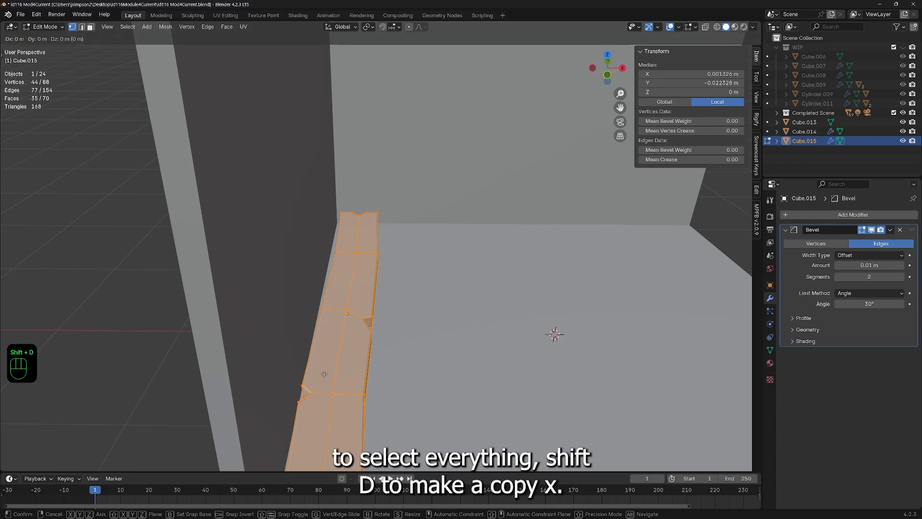
{"action": "key", "text": "x"}
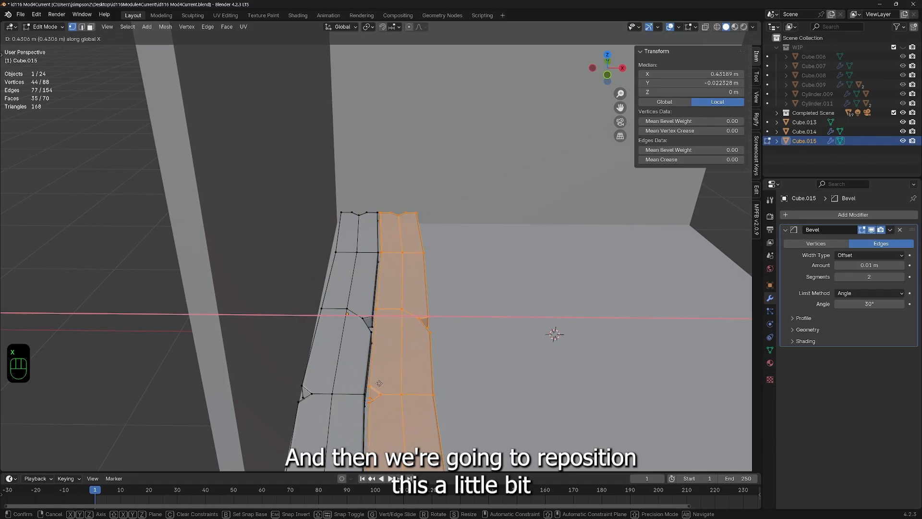
{"action": "left_click", "coordinate": [382, 383]}
Step: Rotate the duplicated plank mesh 180° about Z and return to Object Mode
{"action": "middle_click_drag", "start_coordinate": [382, 383], "coordinate": [589, 317]}
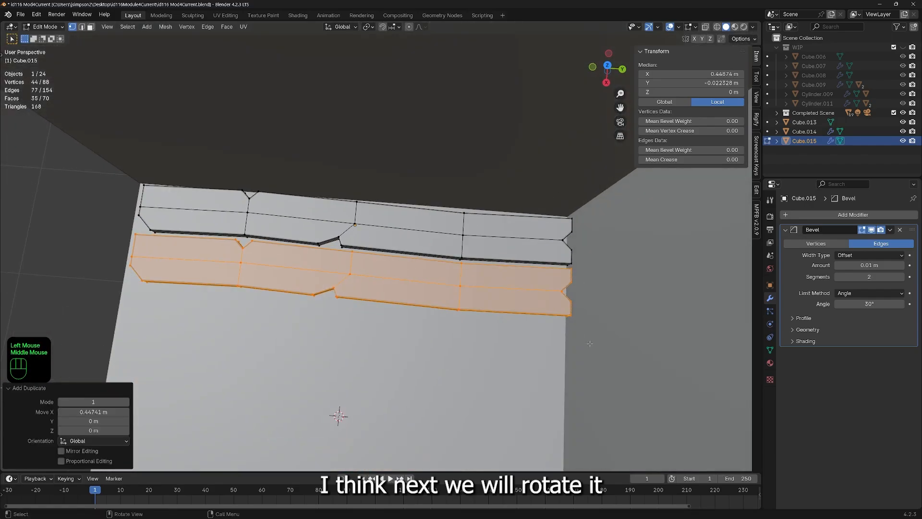
{"action": "key", "text": "r"}
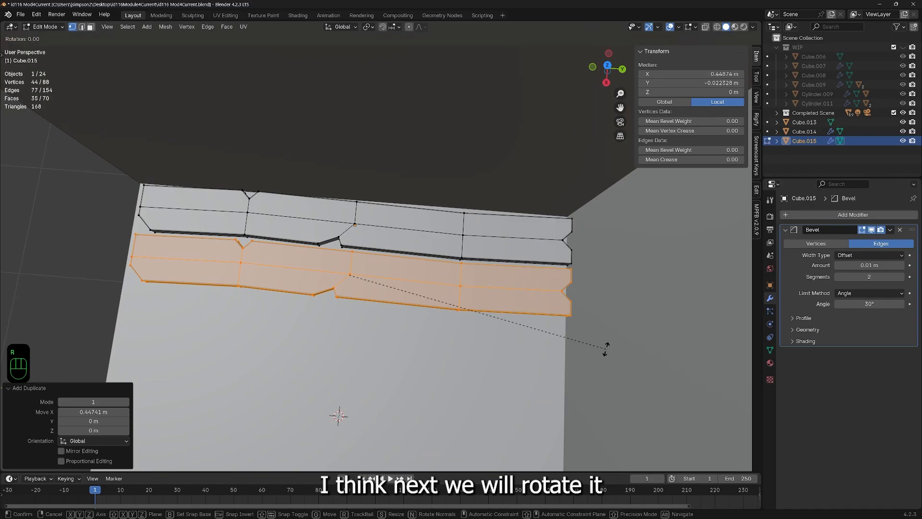
{"action": "key", "text": "z"}
{"action": "key", "text": "1"}
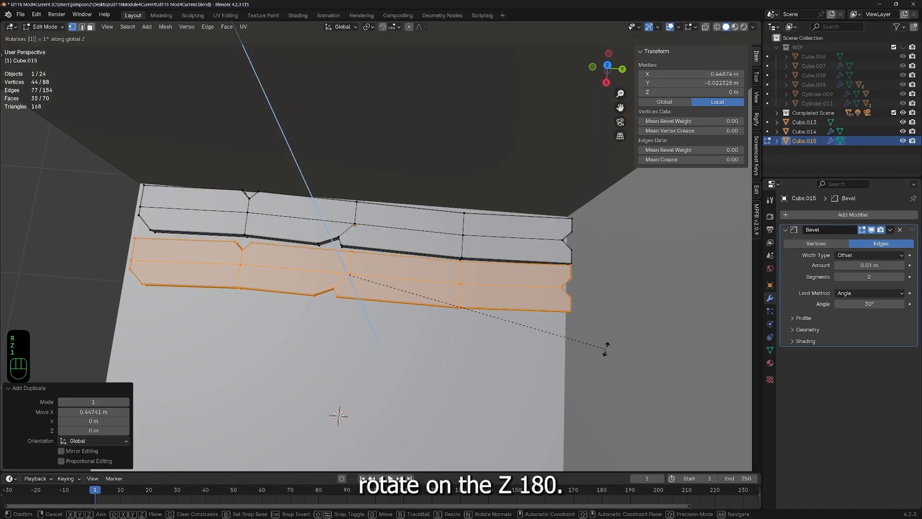
{"action": "key", "text": "8"}
{"action": "key", "text": "0"}
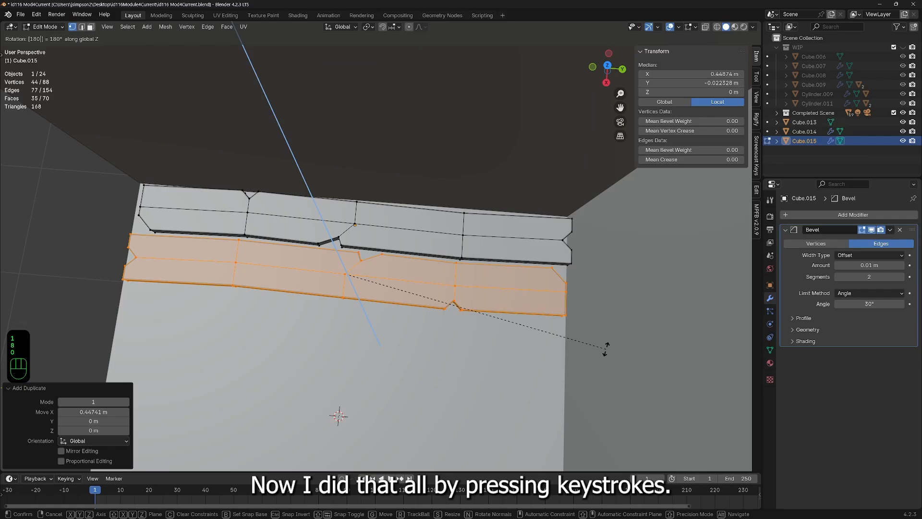
{"action": "key", "text": "Return"}
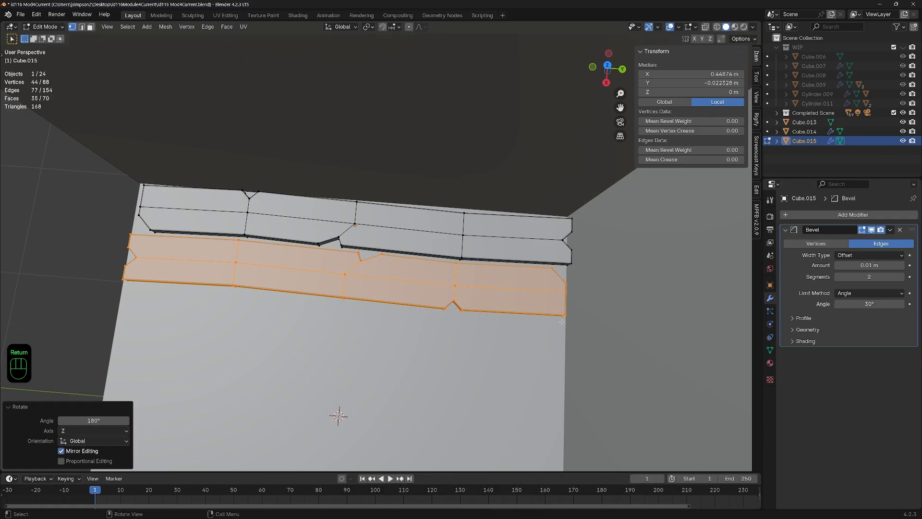
{"action": "middle_click_drag", "start_coordinate": [203, 381], "coordinate": [341, 272]}
{"action": "key", "text": "Tab"}
{"action": "middle_click_drag", "start_coordinate": [456, 384], "coordinate": [299, 175]}
{"action": "middle_click_drag", "start_coordinate": [369, 346], "coordinate": [424, 346]}
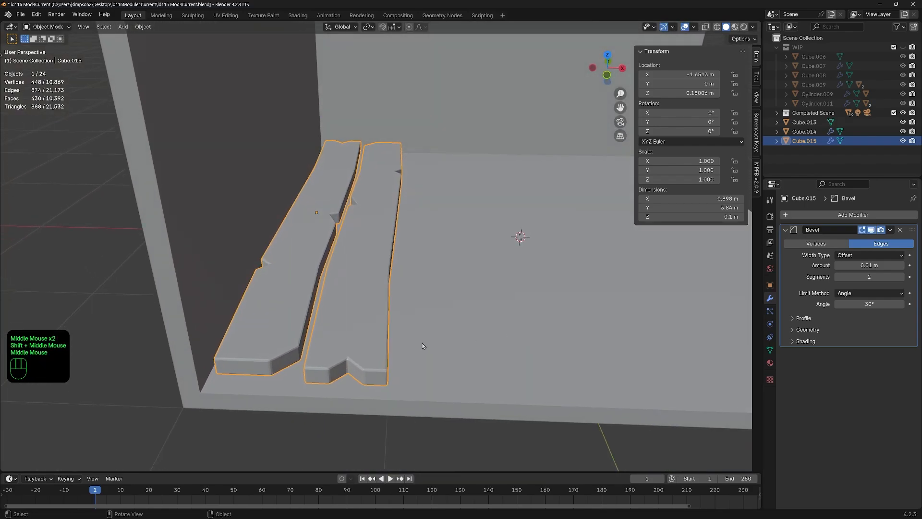
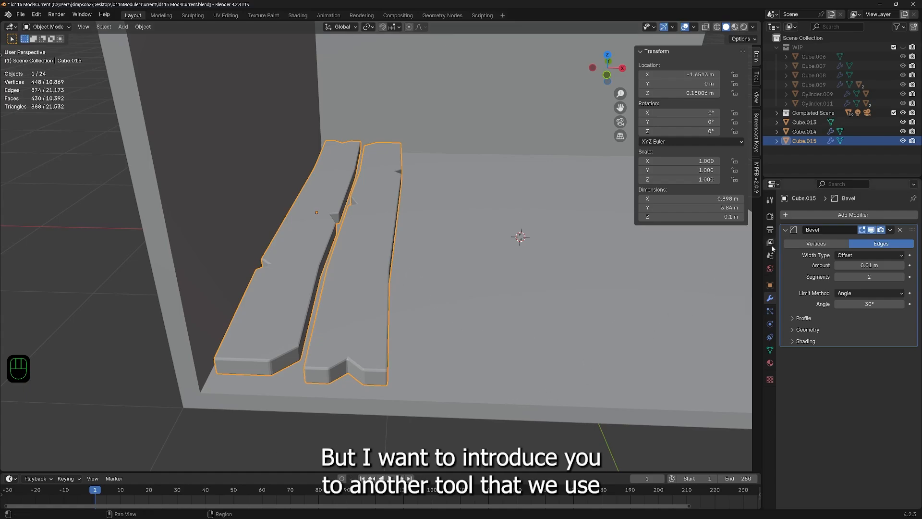
Step: Add an Array modifier to the two-plank floor object
{"action": "left_click", "coordinate": [793, 214]}
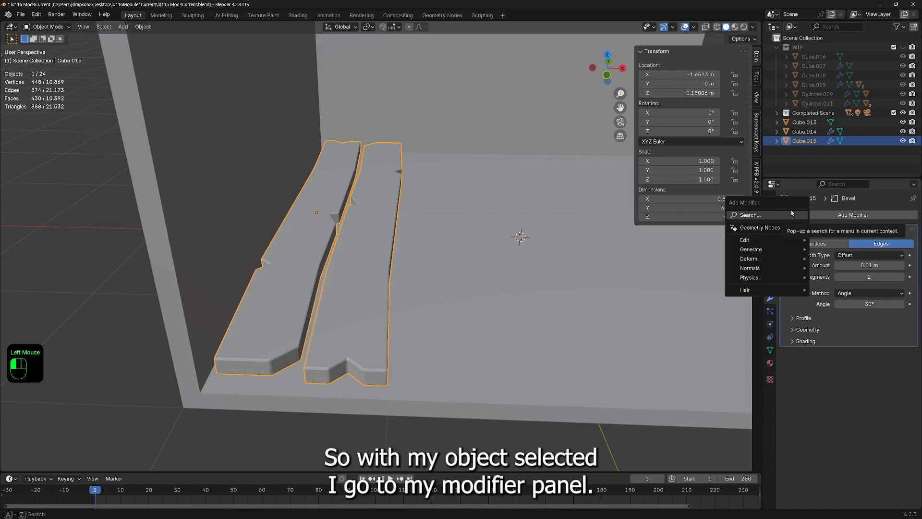
{"action": "type", "text": "arr"}
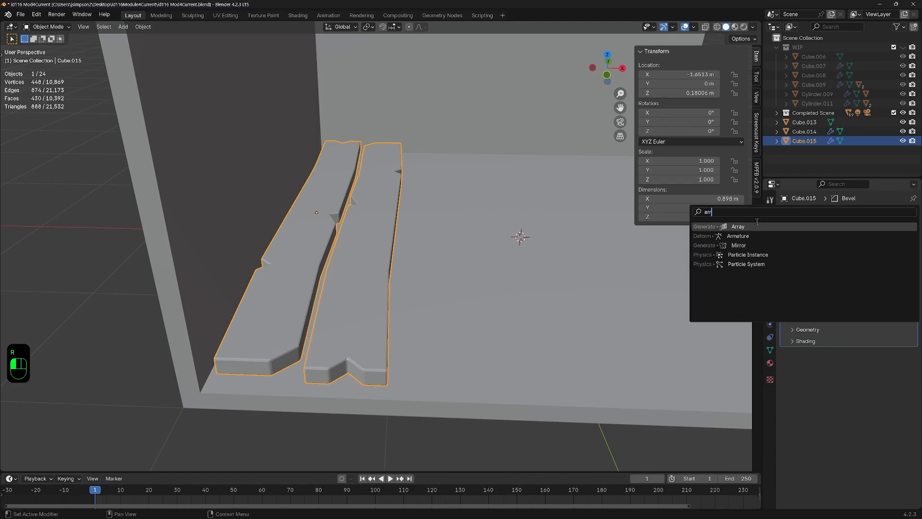
{"action": "left_click", "coordinate": [741, 225]}
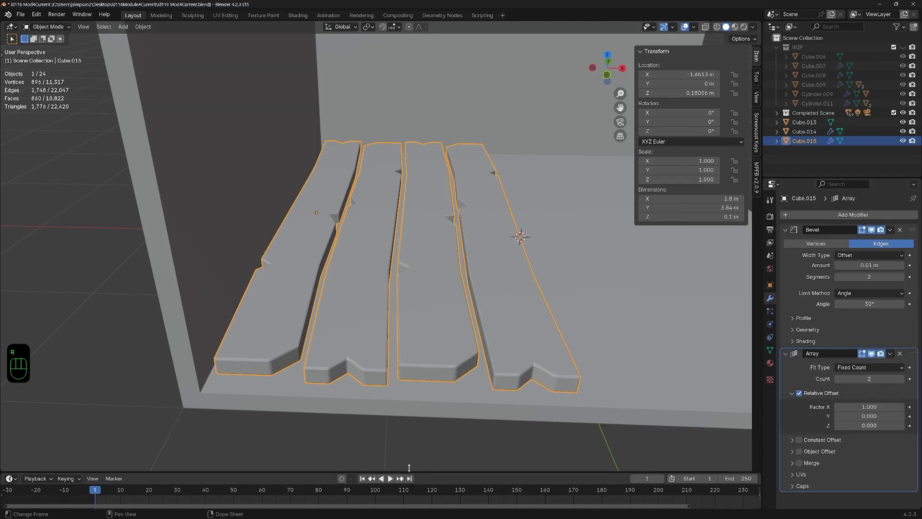
{"action": "scroll", "coordinate": [512, 299], "scroll_direction": "down", "scroll_amount": 2}
{"action": "middle_click_drag", "start_coordinate": [511, 300], "coordinate": [500, 363]}
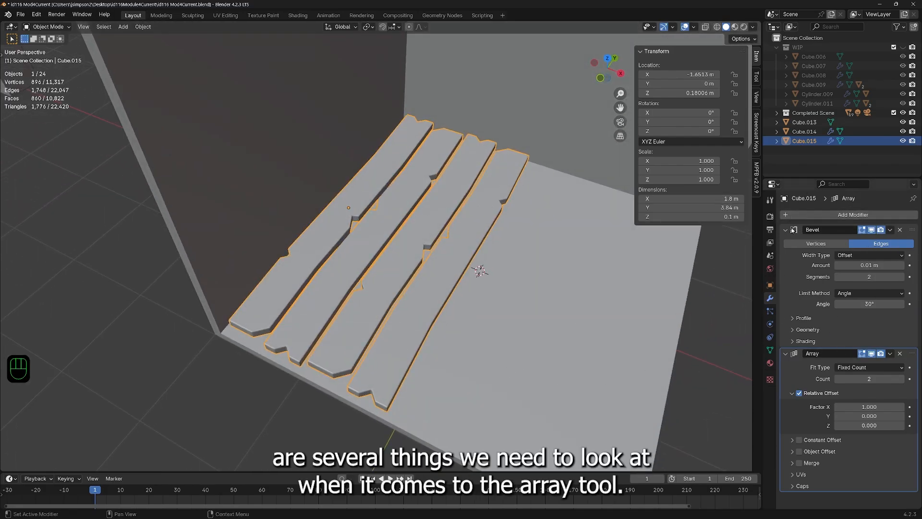
Step: Collapse the Bevel modifier's settings and set the floor planks' Array count to 4
{"action": "left_click", "coordinate": [792, 230]}
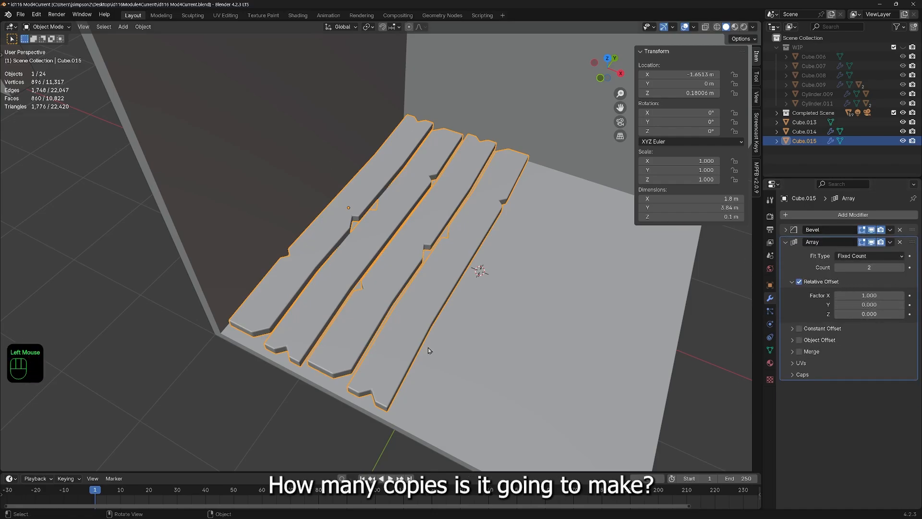
{"action": "left_click", "coordinate": [903, 267]}
{"action": "left_click", "coordinate": [903, 268]}
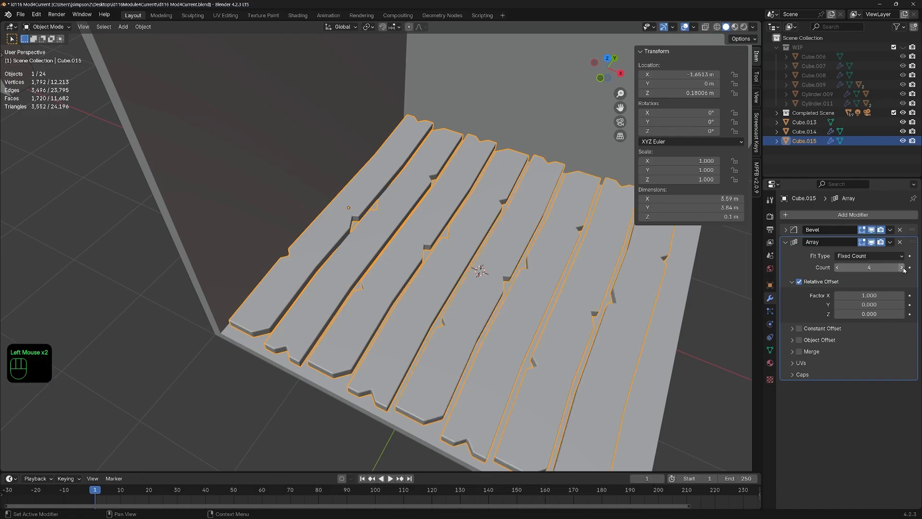
{"action": "middle_click_drag", "start_coordinate": [497, 355], "coordinate": [521, 331]}
{"action": "middle_click_drag", "start_coordinate": [548, 361], "coordinate": [552, 355], "text": "shift"}
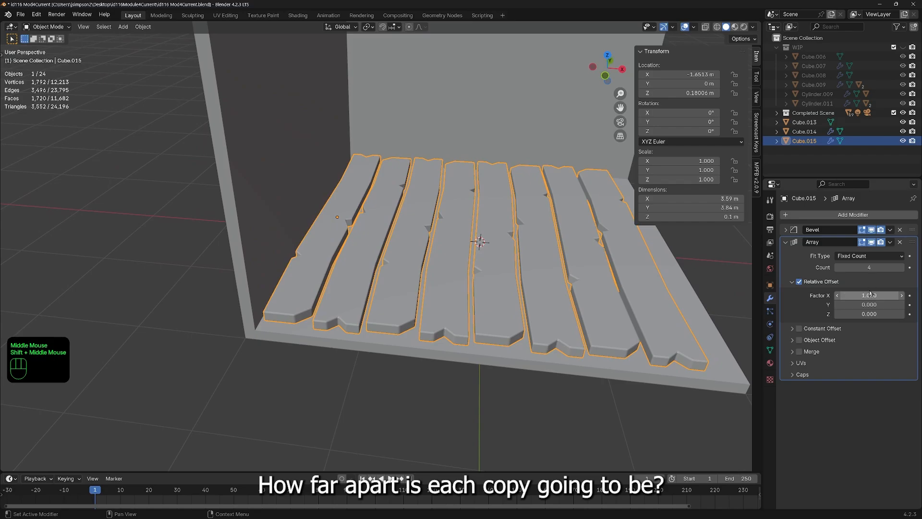
Step: In Edit Mode, scale the entire two-plank mesh to about 0.883 along X to make room for another pair
{"action": "mouse_move", "coordinate": [864, 295]}
{"action": "left_mouse_down"}
{"action": "mouse_move", "coordinate": [904, 296]}
{"action": "mouse_move", "coordinate": [850, 295]}
{"action": "mouse_move", "coordinate": [865, 296]}
{"action": "left_mouse_up"}
{"action": "middle_click_drag", "start_coordinate": [417, 327], "coordinate": [435, 365]}
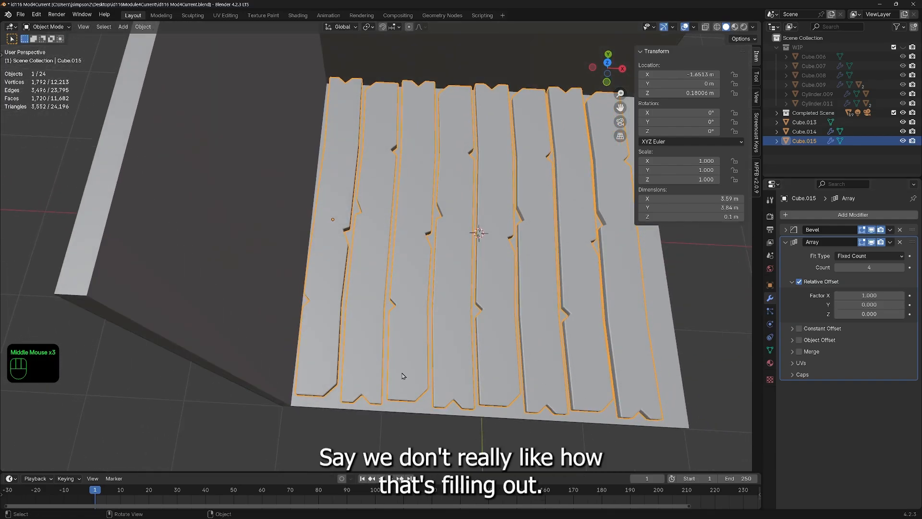
{"action": "middle_click_drag", "start_coordinate": [586, 392], "coordinate": [591, 377]}
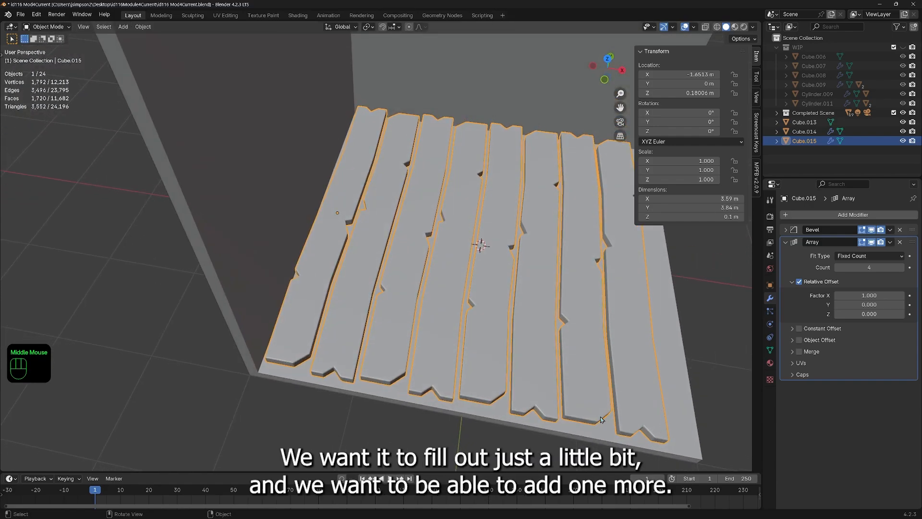
{"action": "middle_click_drag", "start_coordinate": [601, 417], "coordinate": [561, 373]}
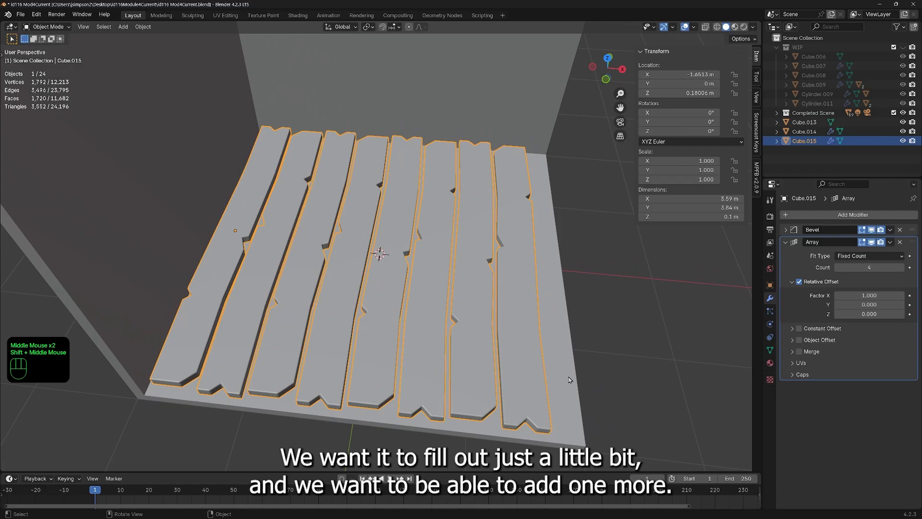
{"action": "key", "text": "Tab"}
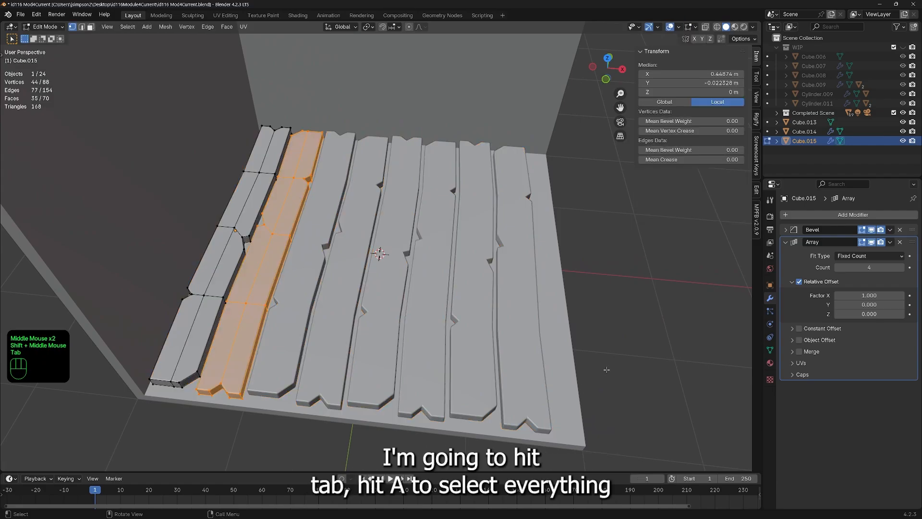
{"action": "key", "text": "a"}
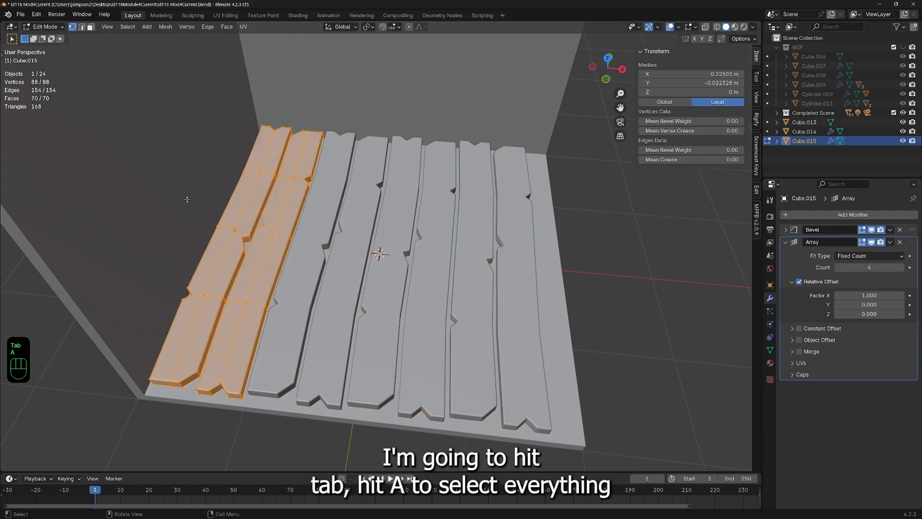
{"action": "key", "text": "s"}
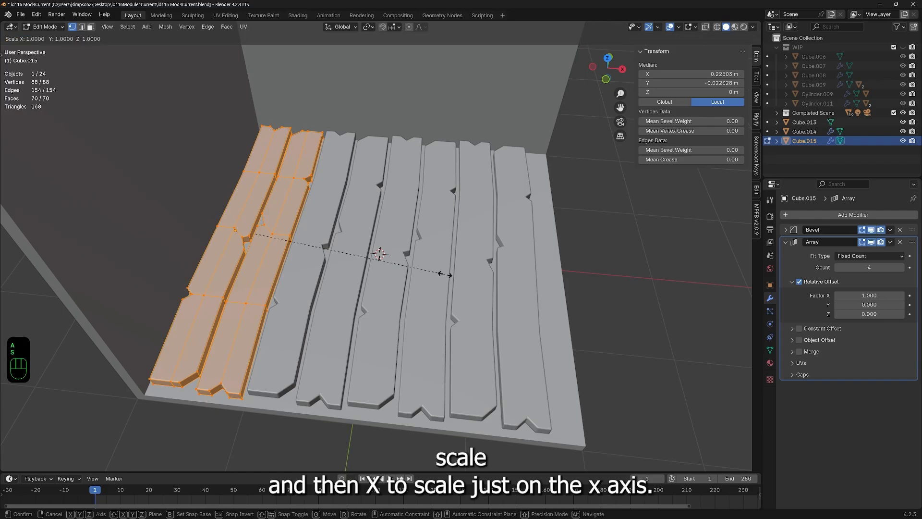
{"action": "key", "text": "x"}
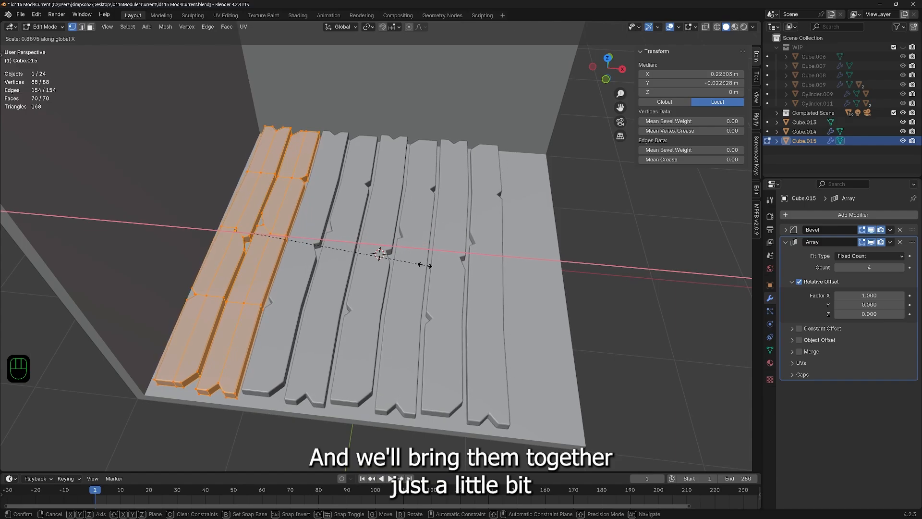
{"action": "left_click", "coordinate": [423, 265]}
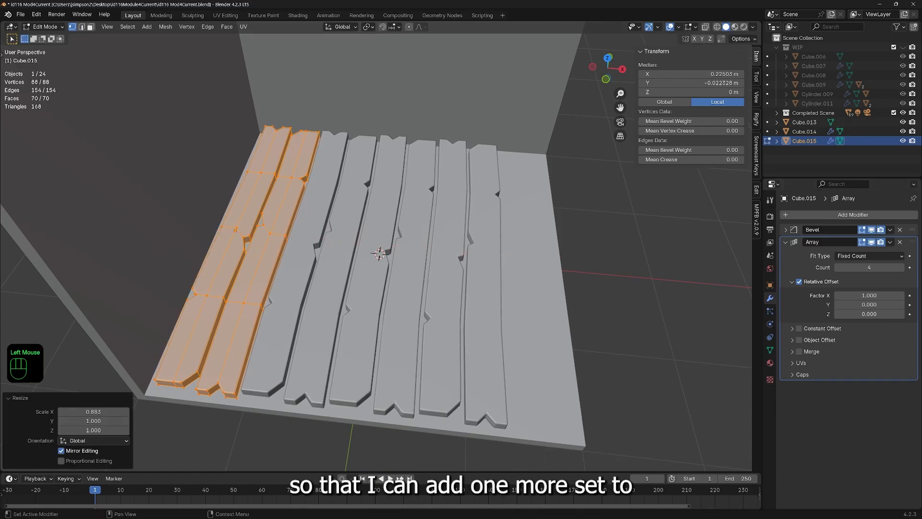
Step: Set the Array count to 5, scale the mesh along X until the floor spans about 3.85 m, and return to Object Mode
{"action": "left_click", "coordinate": [902, 268]}
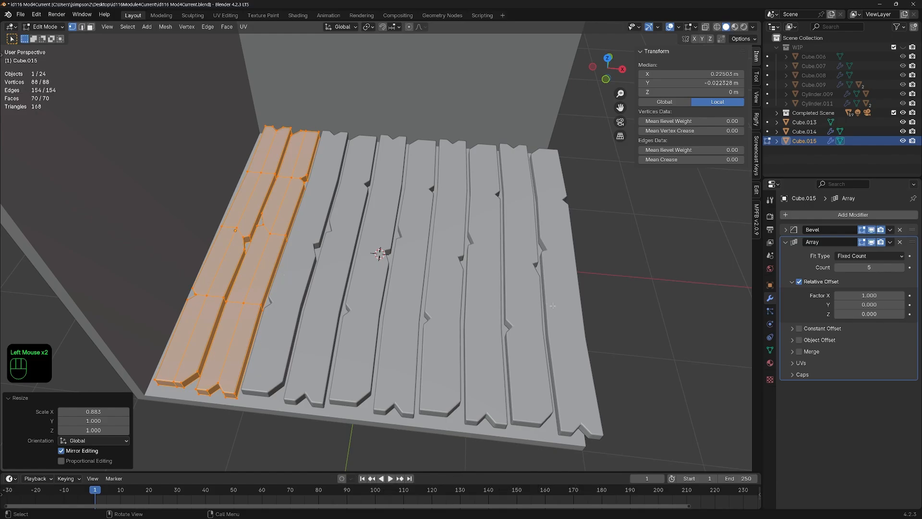
{"action": "key", "text": "s"}
{"action": "key", "text": "x"}
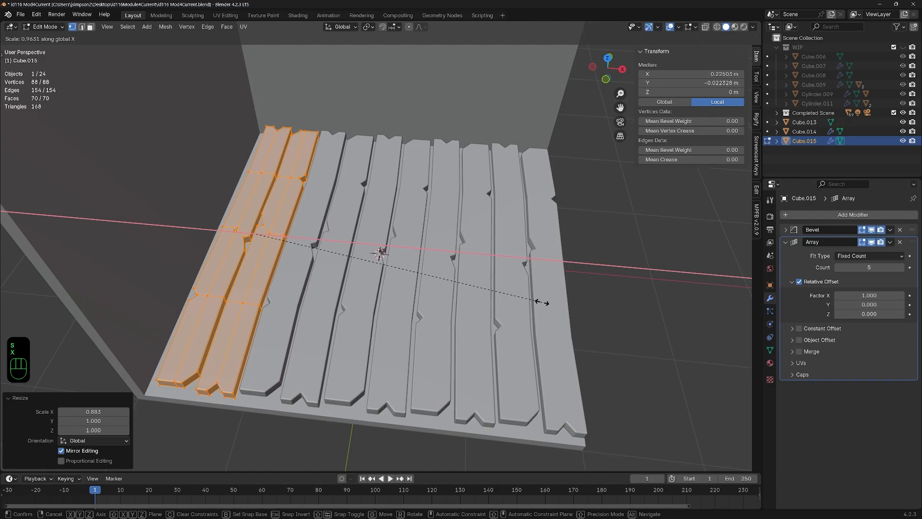
{"action": "left_click", "coordinate": [546, 302]}
{"action": "key", "text": "Tab"}
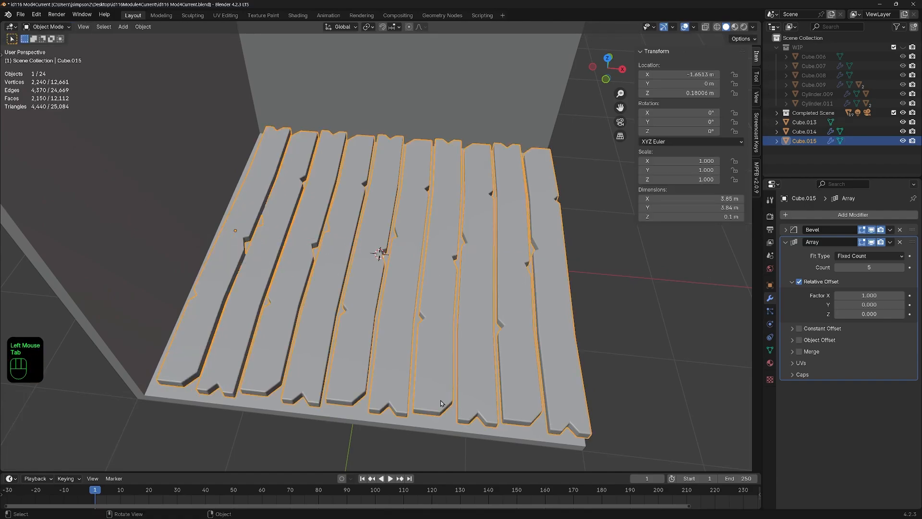
Step: Move the floor planks about -0.069 m along X toward the side wall
{"action": "middle_click_drag", "start_coordinate": [473, 290], "coordinate": [440, 341]}
{"action": "key", "text": "g"}
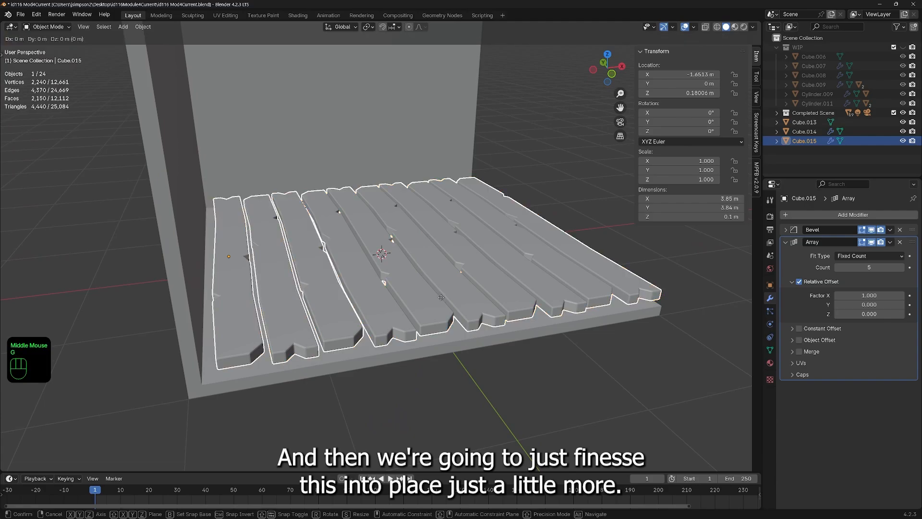
{"action": "key", "text": "x"}
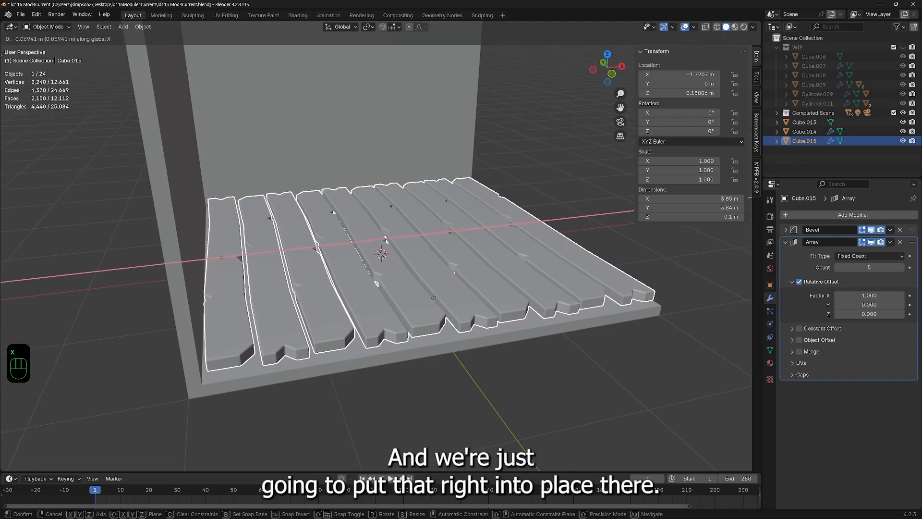
{"action": "left_click", "coordinate": [435, 300]}
{"action": "middle_click_drag", "start_coordinate": [610, 443], "coordinate": [449, 405]}
{"action": "scroll", "coordinate": [449, 405], "scroll_direction": "down", "scroll_amount": 1}
{"action": "middle_click_drag", "start_coordinate": [449, 405], "coordinate": [423, 402]}
{"action": "scroll", "coordinate": [423, 401], "scroll_direction": "down", "scroll_amount": 2}
{"action": "middle_click_drag", "start_coordinate": [423, 402], "coordinate": [413, 405]}
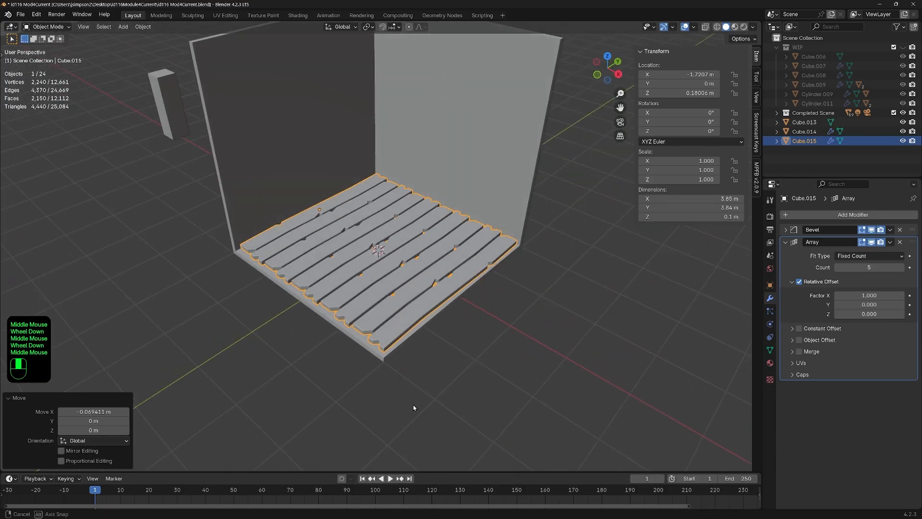
Step: Deselect the floor and examine the table in the completed reference scene, then return to the room under construction
{"action": "left_click", "coordinate": [444, 400]}
{"action": "middle_click_drag", "start_coordinate": [351, 368], "coordinate": [639, 401]}
{"action": "scroll", "coordinate": [288, 344], "scroll_direction": "down", "scroll_amount": 2}
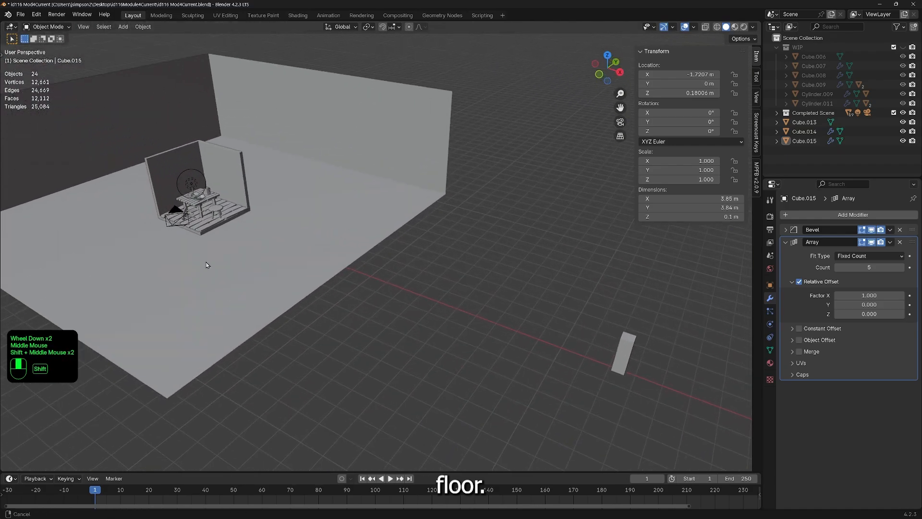
{"action": "middle_click_drag", "start_coordinate": [206, 264], "coordinate": [387, 308], "text": "shift"}
{"action": "scroll", "coordinate": [303, 313], "scroll_direction": "up", "scroll_amount": 4}
{"action": "scroll", "coordinate": [302, 313], "scroll_direction": "up", "scroll_amount": 3}
{"action": "middle_click_drag", "start_coordinate": [279, 265], "coordinate": [309, 281], "text": "shift"}
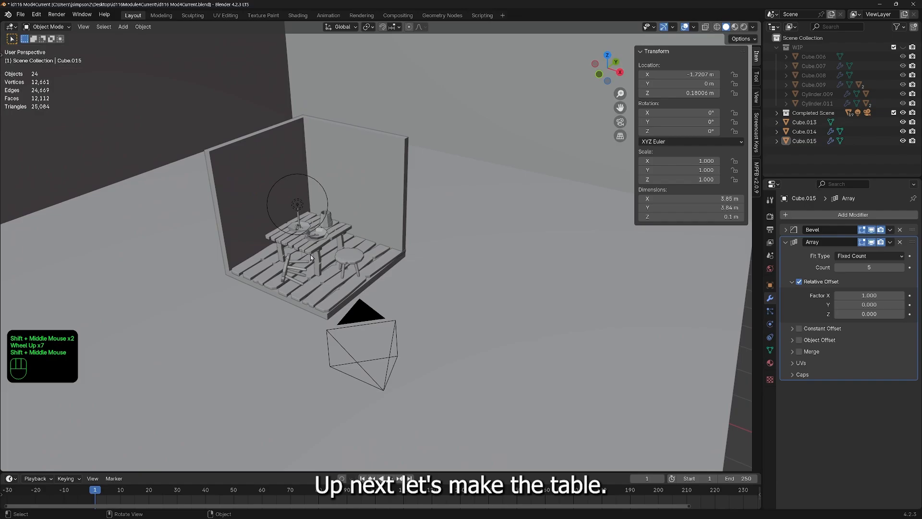
{"action": "scroll", "coordinate": [464, 398], "scroll_direction": "down", "scroll_amount": 7}
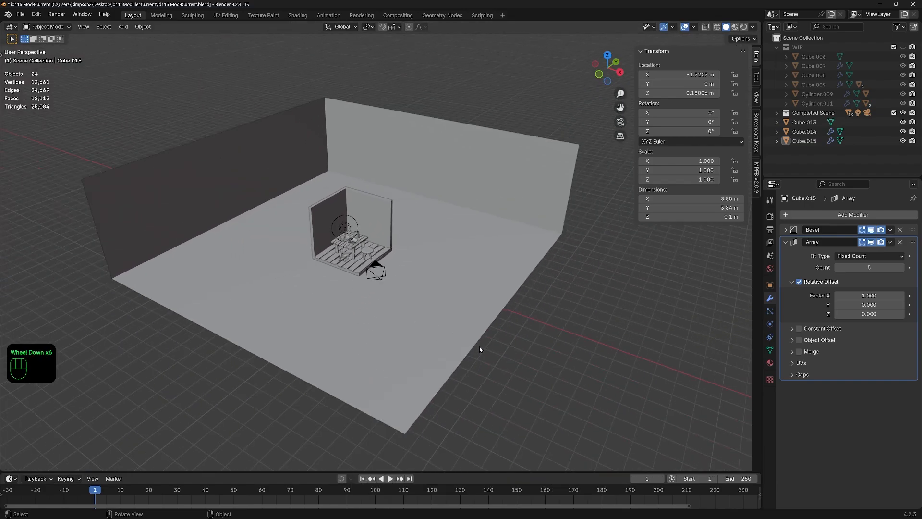
{"action": "middle_click_drag", "start_coordinate": [558, 356], "coordinate": [350, 405], "text": "shift"}
{"action": "scroll", "coordinate": [399, 312], "scroll_direction": "up", "scroll_amount": 4}
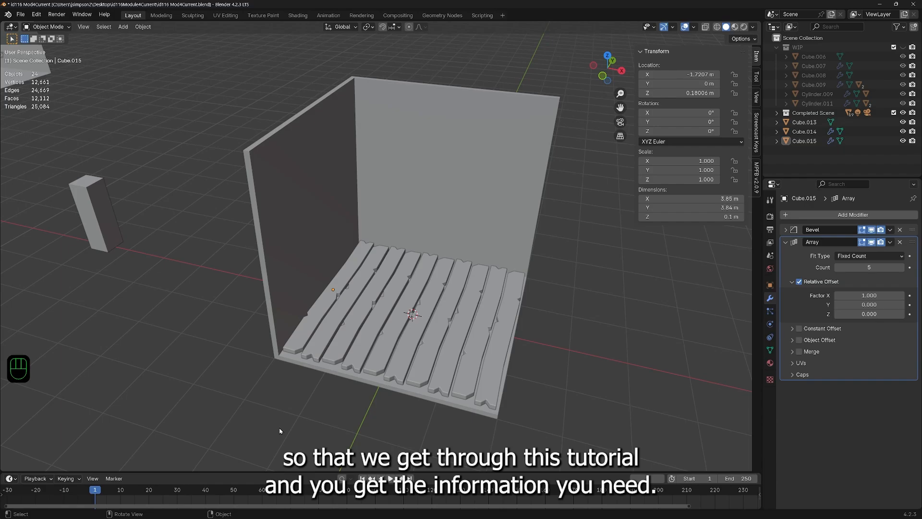
Step: Duplicate the floor planks and raise the copy about 1.18 m along Z as the basis for a tabletop
{"action": "middle_click_drag", "start_coordinate": [444, 379], "coordinate": [477, 364]}
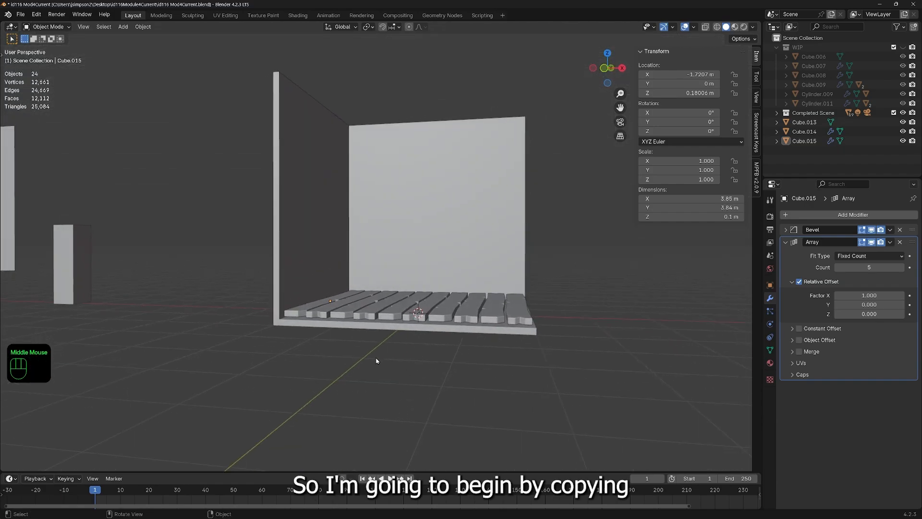
{"action": "left_click", "coordinate": [363, 322]}
{"action": "middle_click_drag", "start_coordinate": [402, 431], "coordinate": [406, 474]}
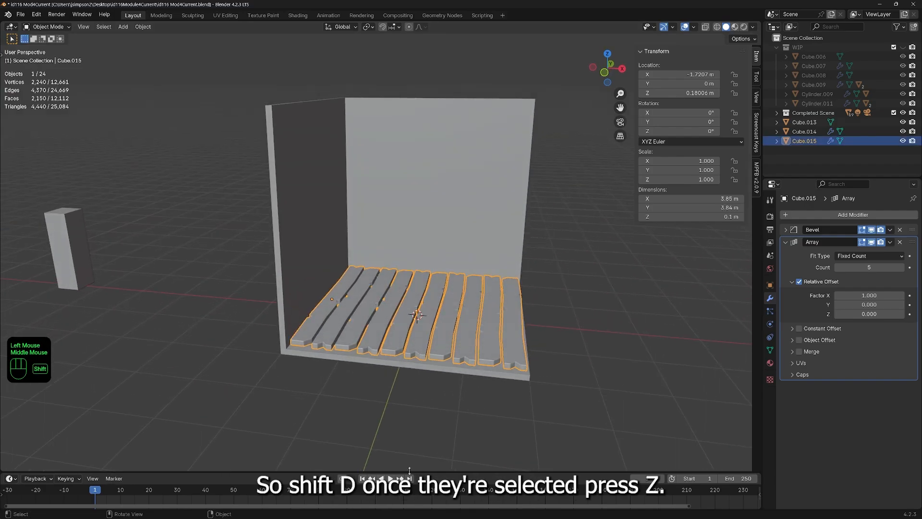
{"action": "key", "text": "shift+d"}
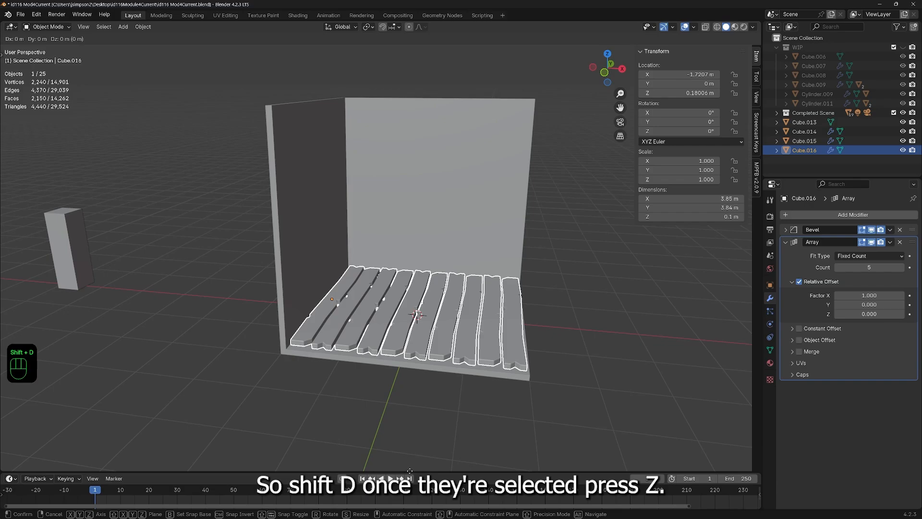
{"action": "key", "text": "z"}
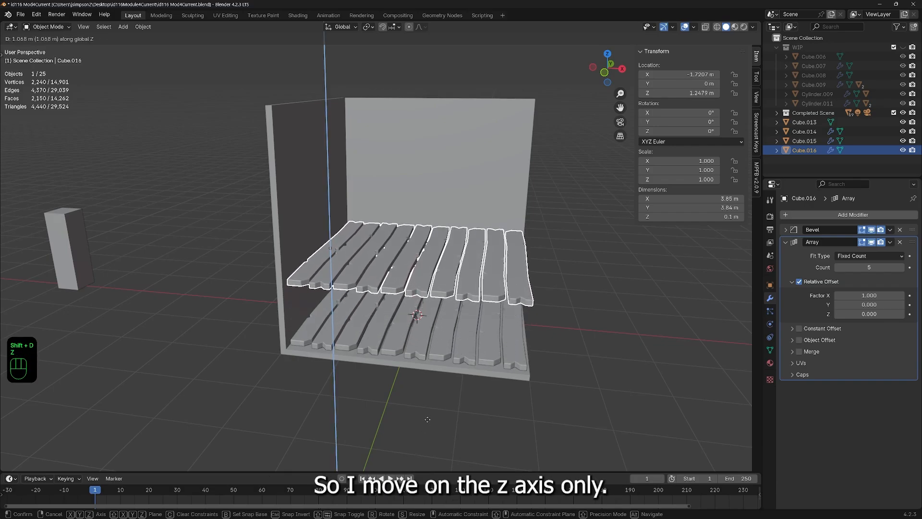
{"action": "left_click", "coordinate": [430, 414]}
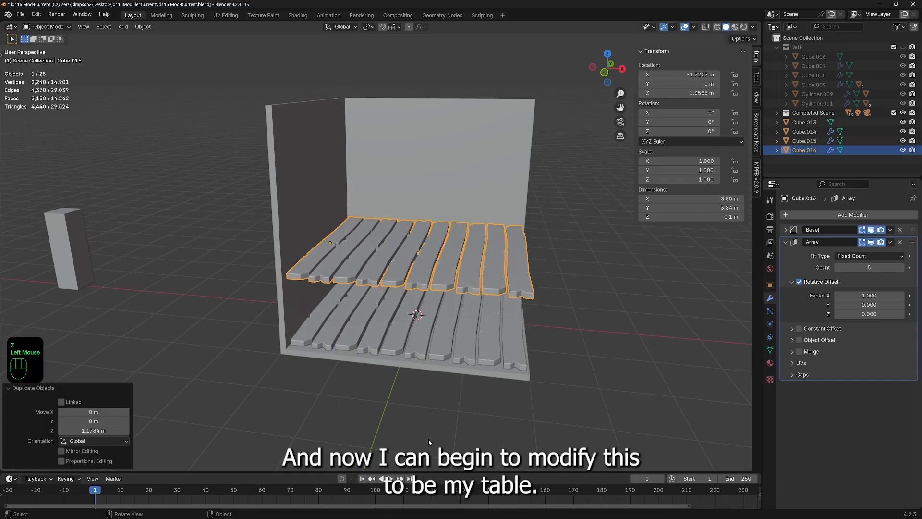
Step: Reduce the raised plank copy's Array count to 2
{"action": "middle_click_drag", "start_coordinate": [407, 290], "coordinate": [393, 315]}
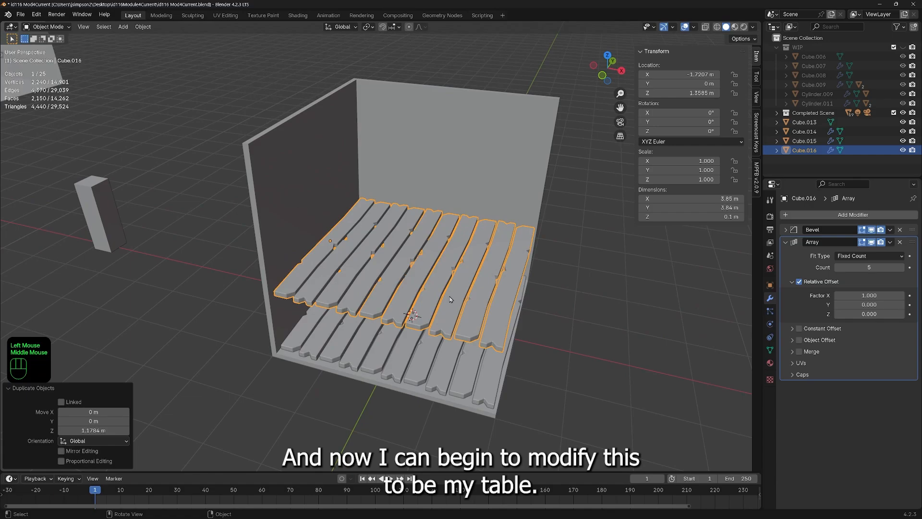
{"action": "left_click", "coordinate": [838, 267]}
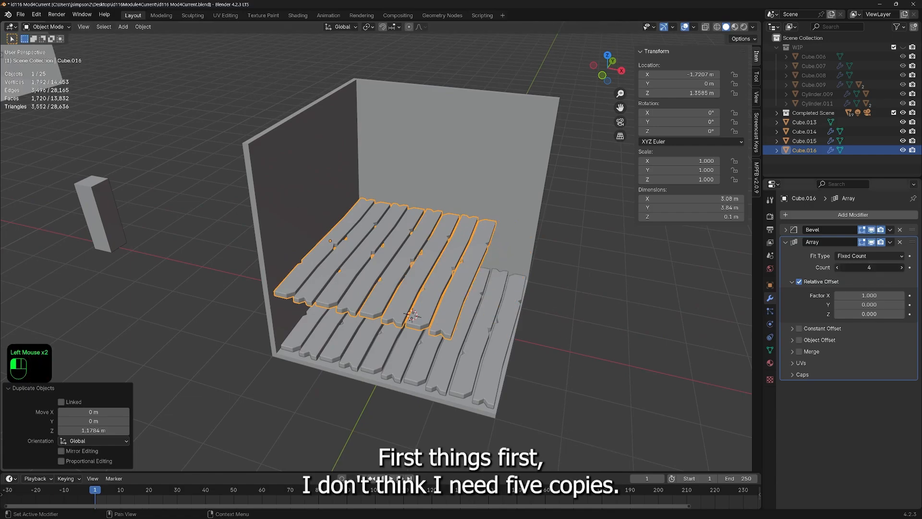
{"action": "left_click", "coordinate": [838, 267]}
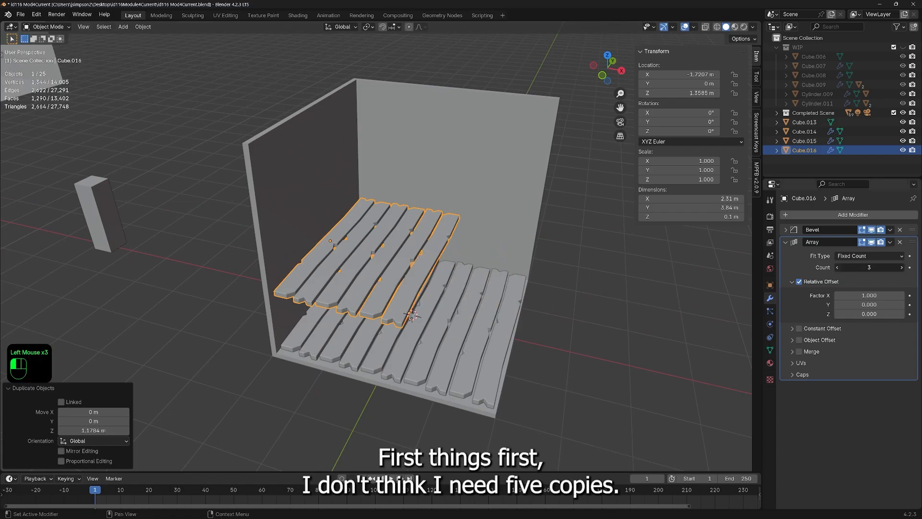
{"action": "left_click", "coordinate": [839, 269]}
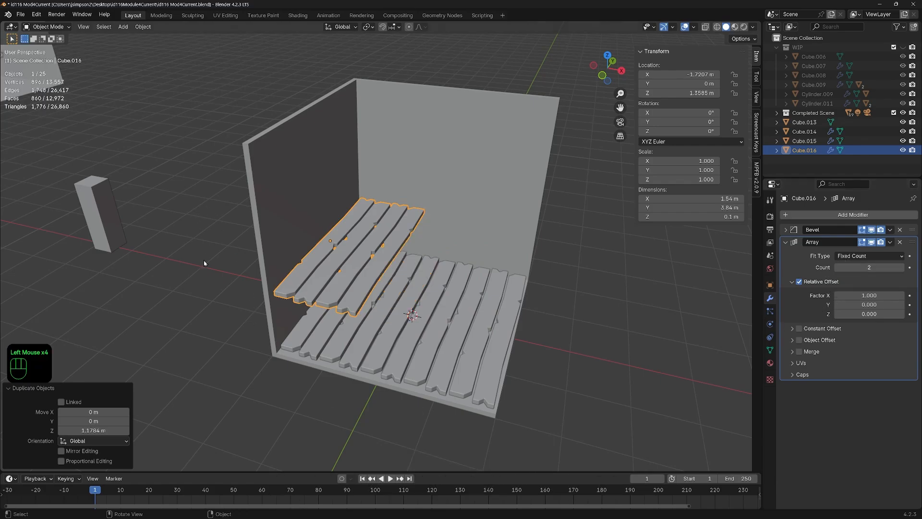
Step: Scale the raised tabletop planks' whole mesh to about 0.498 along X in Edit Mode to narrow the boards
{"action": "scroll", "coordinate": [350, 290], "scroll_direction": "up", "scroll_amount": 2}
{"action": "middle_click_drag", "start_coordinate": [350, 290], "coordinate": [447, 301], "text": "shift"}
{"action": "key", "text": "Tab"}
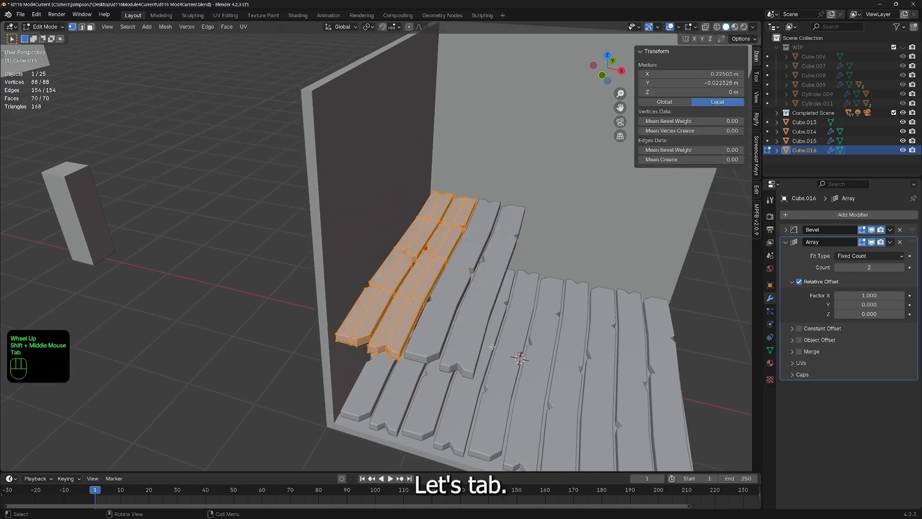
{"action": "middle_click_drag", "start_coordinate": [493, 347], "coordinate": [461, 357]}
{"action": "scroll", "coordinate": [462, 357], "scroll_direction": "up", "scroll_amount": 1}
{"action": "scroll", "coordinate": [475, 300], "scroll_direction": "up", "scroll_amount": 2}
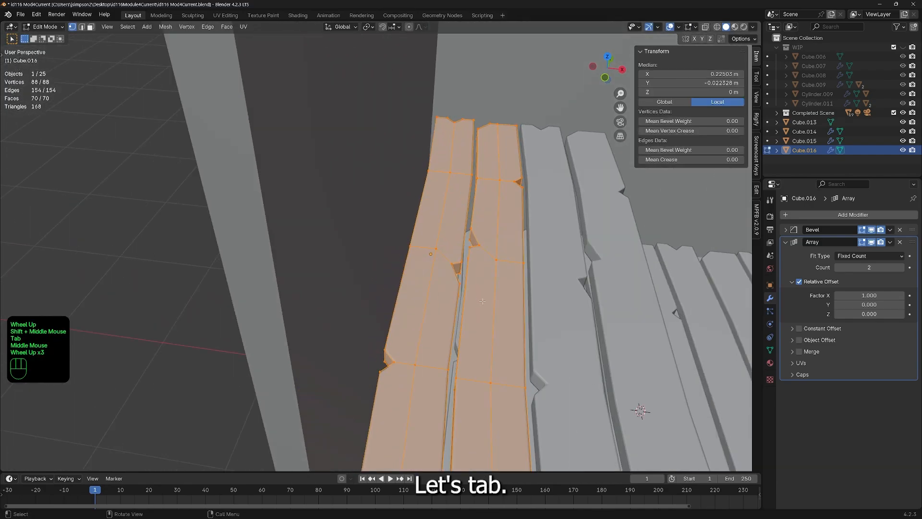
{"action": "scroll", "coordinate": [508, 313], "scroll_direction": "down", "scroll_amount": 2}
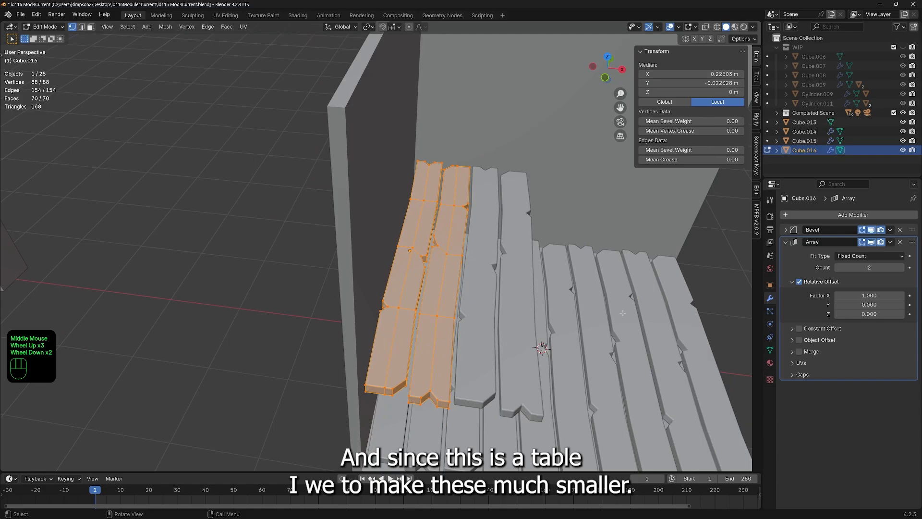
{"action": "key", "text": "s"}
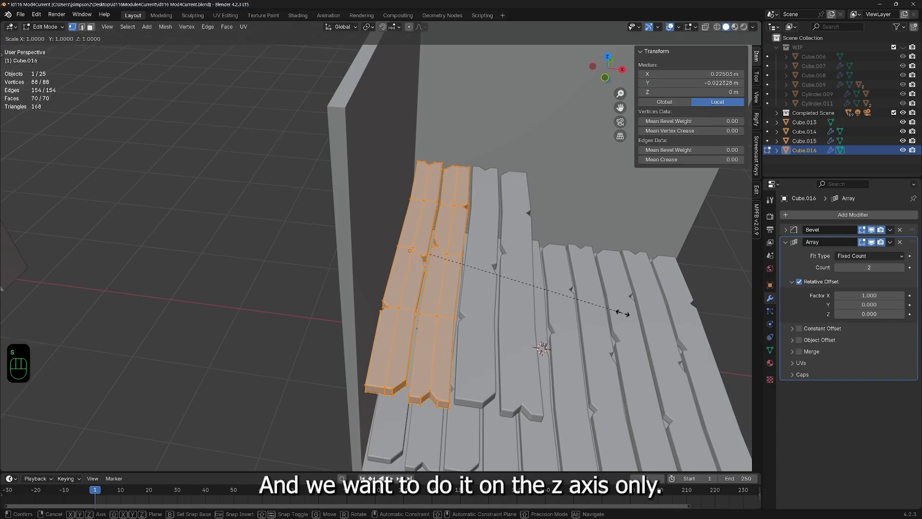
{"action": "key", "text": "x"}
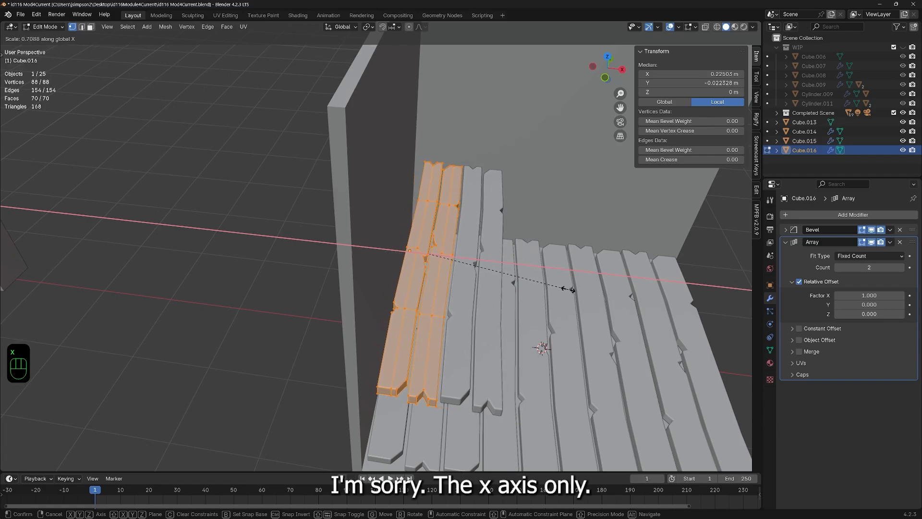
{"action": "left_click", "coordinate": [528, 272]}
Step: Shorten the tabletop planks by scaling their mesh to about 0.408 along Y
{"action": "middle_click_drag", "start_coordinate": [529, 271], "coordinate": [538, 342]}
{"action": "key", "text": "s"}
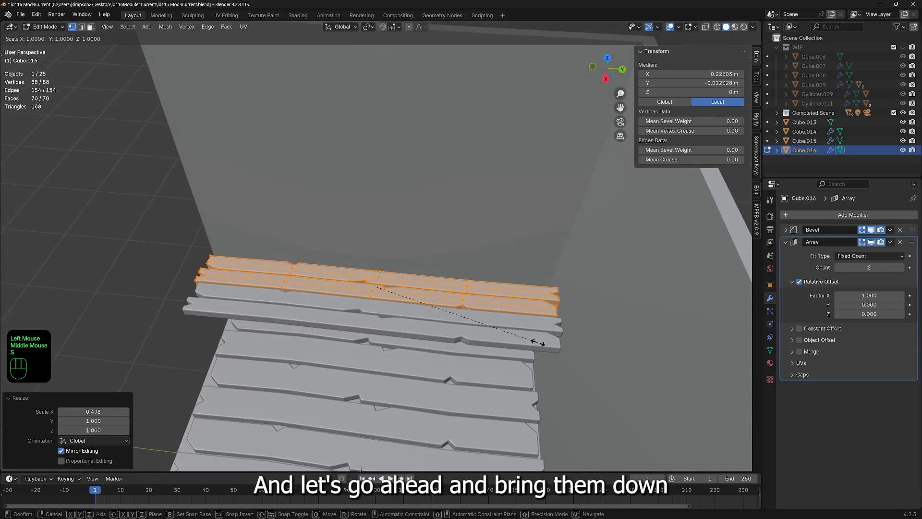
{"action": "key", "text": "y"}
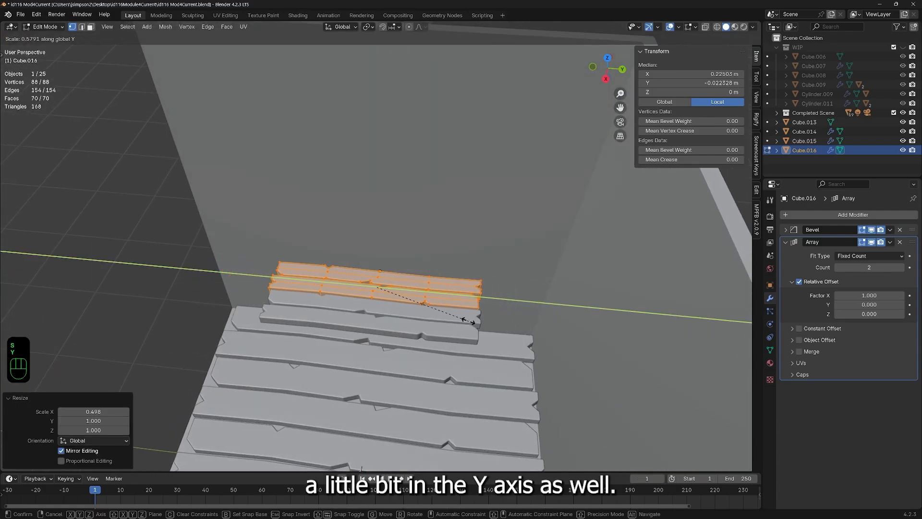
{"action": "left_click", "coordinate": [445, 319]}
Step: Thin the tabletop planks by scaling their mesh to about 0.72 along Z
{"action": "middle_click_drag", "start_coordinate": [446, 319], "coordinate": [623, 298]}
{"action": "key", "text": "s"}
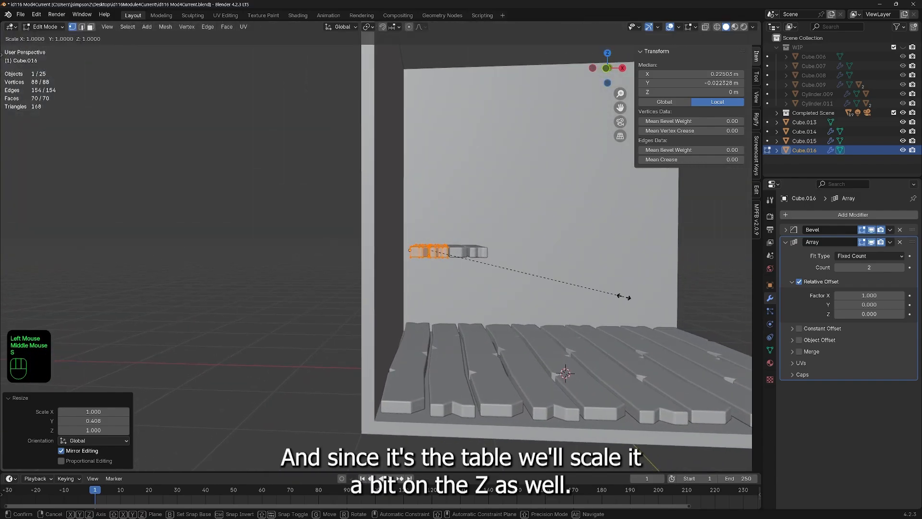
{"action": "key", "text": "z"}
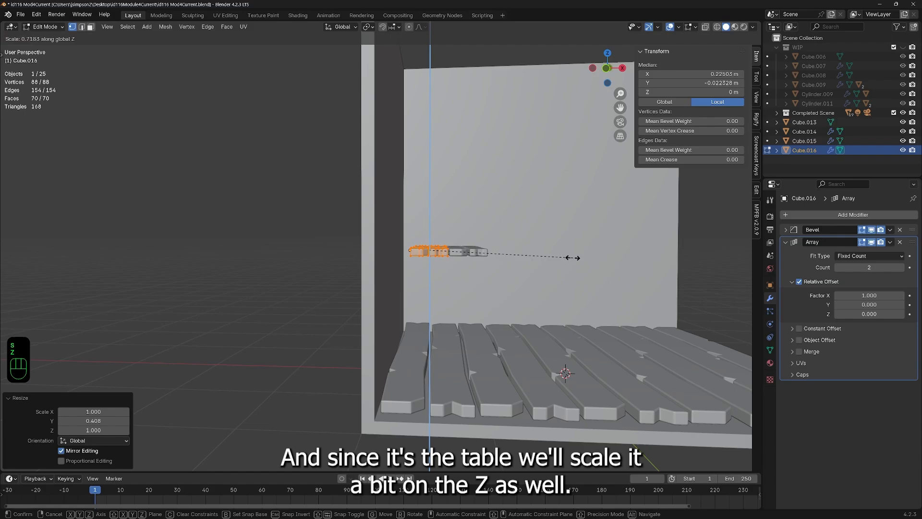
{"action": "left_click", "coordinate": [573, 258]}
{"action": "middle_click_drag", "start_coordinate": [573, 259], "coordinate": [519, 197]}
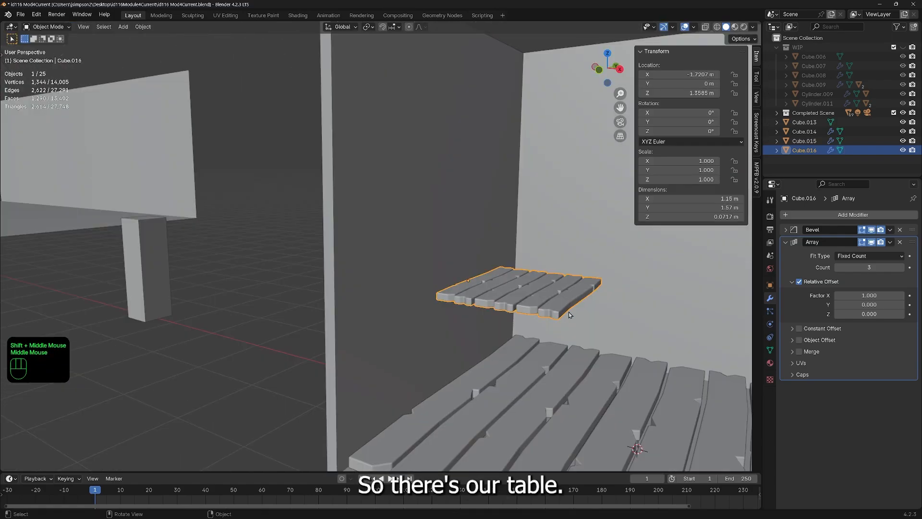
Step: Duplicate the tabletop planks and lower the copy about 0.184 m along Z
{"action": "middle_click_drag", "start_coordinate": [569, 313], "coordinate": [540, 321]}
{"action": "scroll", "coordinate": [518, 305], "scroll_direction": "up", "scroll_amount": 2}
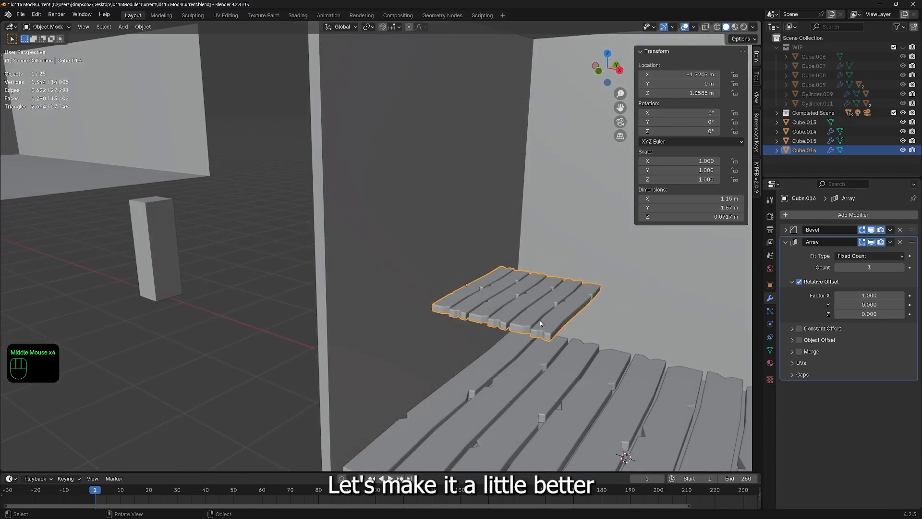
{"action": "scroll", "coordinate": [592, 348], "scroll_direction": "up", "scroll_amount": 2}
{"action": "middle_click_drag", "start_coordinate": [592, 348], "coordinate": [572, 329], "text": "shift"}
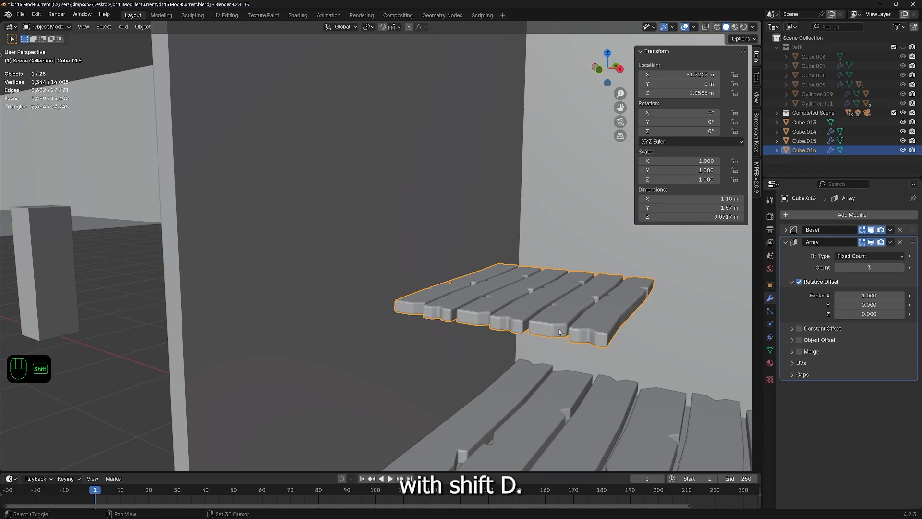
{"action": "key", "text": "shift+d"}
{"action": "key", "text": "z"}
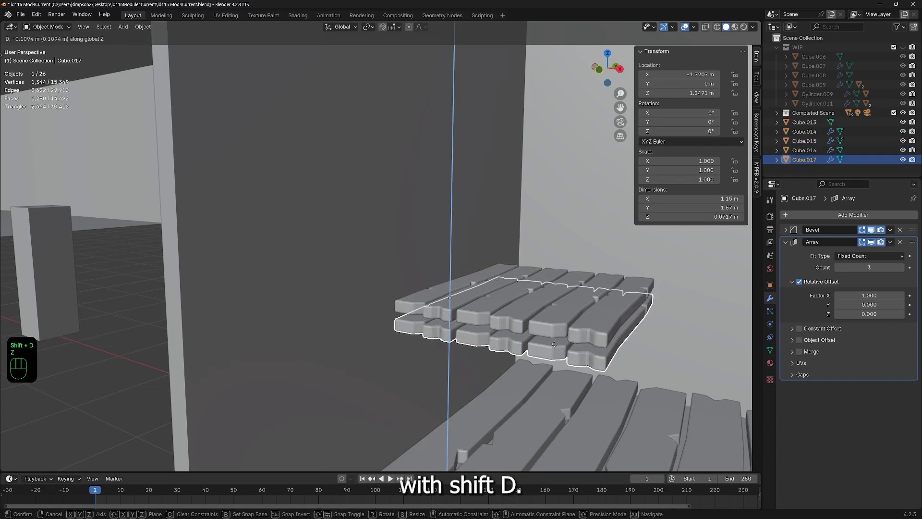
{"action": "left_click", "coordinate": [560, 361]}
Step: Rotate the lowered plank copy 90° about the Z axis so it runs across the tabletop boards
{"action": "middle_click_drag", "start_coordinate": [573, 376], "coordinate": [647, 396]}
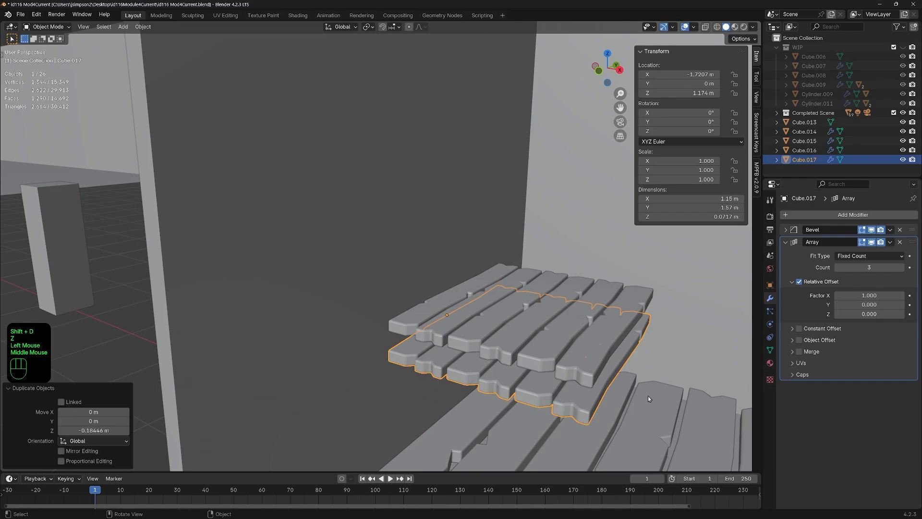
{"action": "key", "text": "r"}
{"action": "type", "text": "z"}
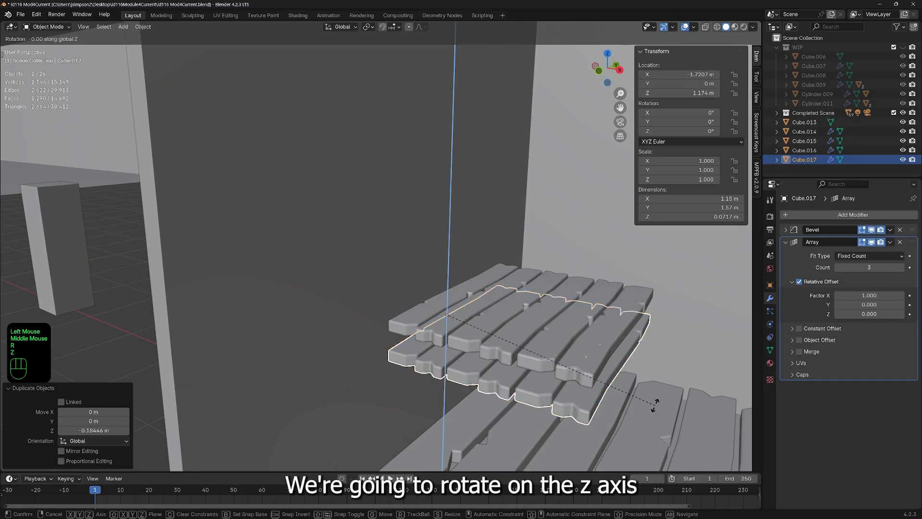
{"action": "type", "text": "90"}
{"action": "key", "text": "Return"}
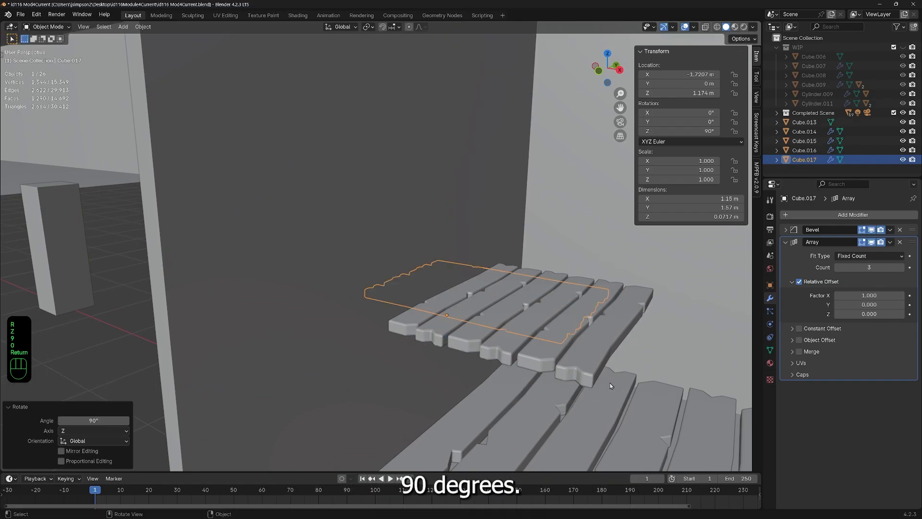
Step: Isolate the tabletop and its rotated copy in Local View, seen from directly above
{"action": "middle_click_drag", "start_coordinate": [611, 386], "coordinate": [489, 360]}
{"action": "middle_click_drag", "start_coordinate": [535, 343], "coordinate": [535, 321]}
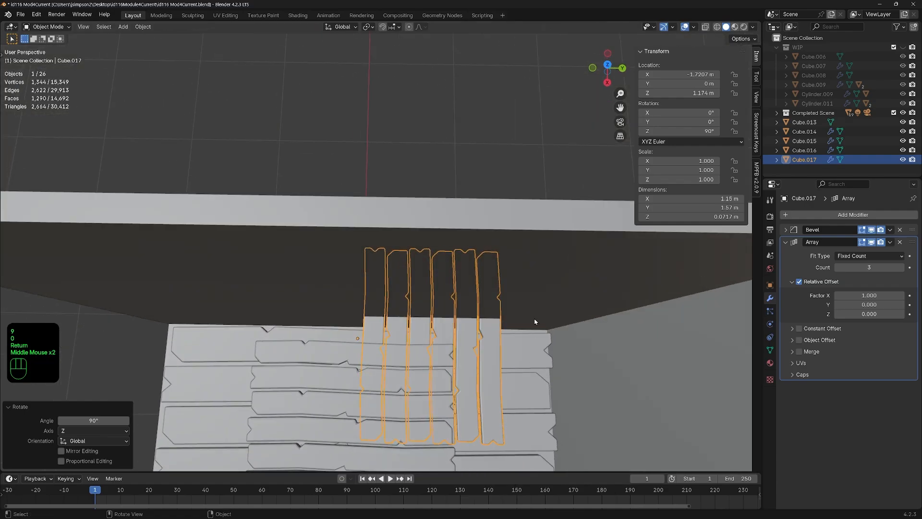
{"action": "left_click", "coordinate": [607, 64]}
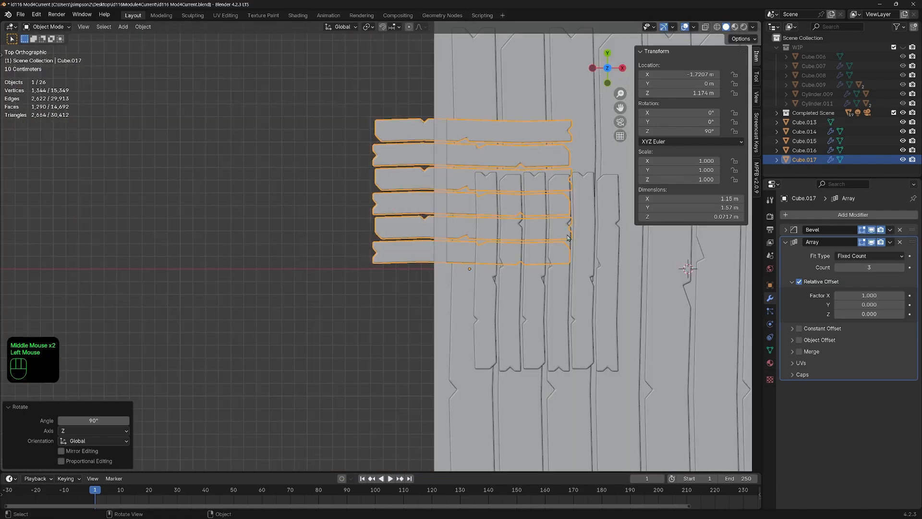
{"action": "left_click", "coordinate": [525, 328], "text": "shift"}
{"action": "key", "text": "KP_Divide"}
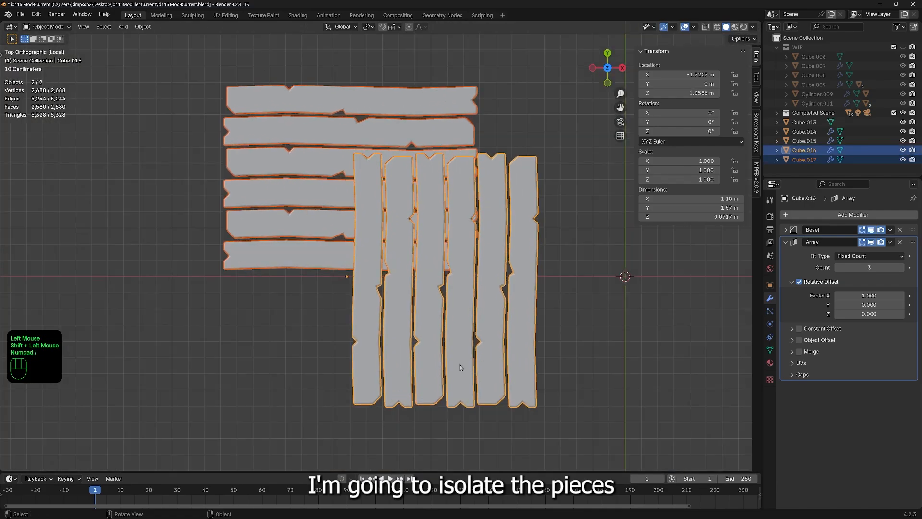
Step: Move the rotated plank copy about 0.601 m along X and -0.617 m along Y to sit beneath the tabletop
{"action": "left_click", "coordinate": [265, 189]}
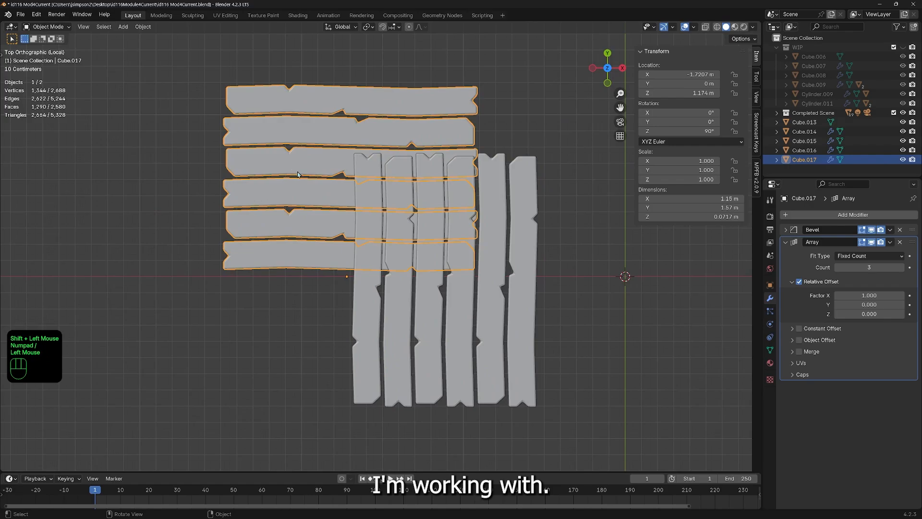
{"action": "key", "text": "g"}
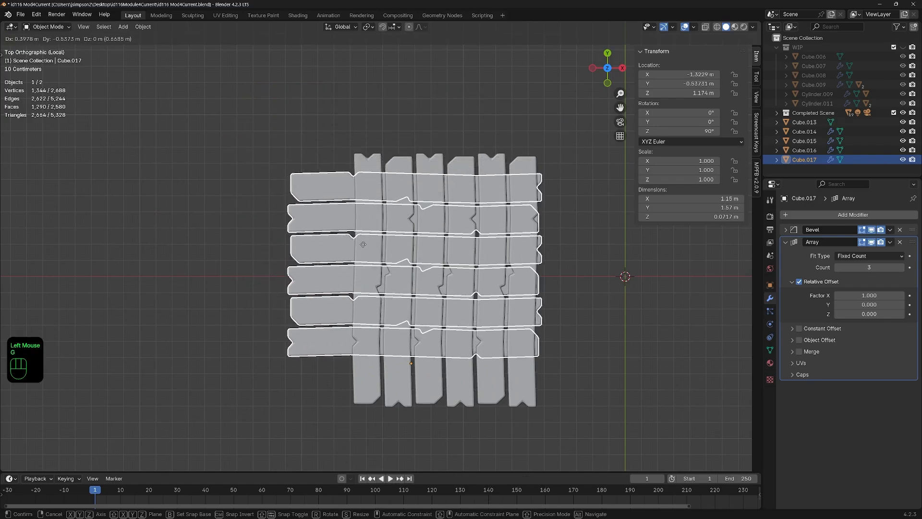
{"action": "left_click", "coordinate": [394, 256]}
Step: Remove the Array modifier from the rotated plank copy beneath the tabletop
{"action": "middle_click_drag", "start_coordinate": [395, 256], "coordinate": [335, 244]}
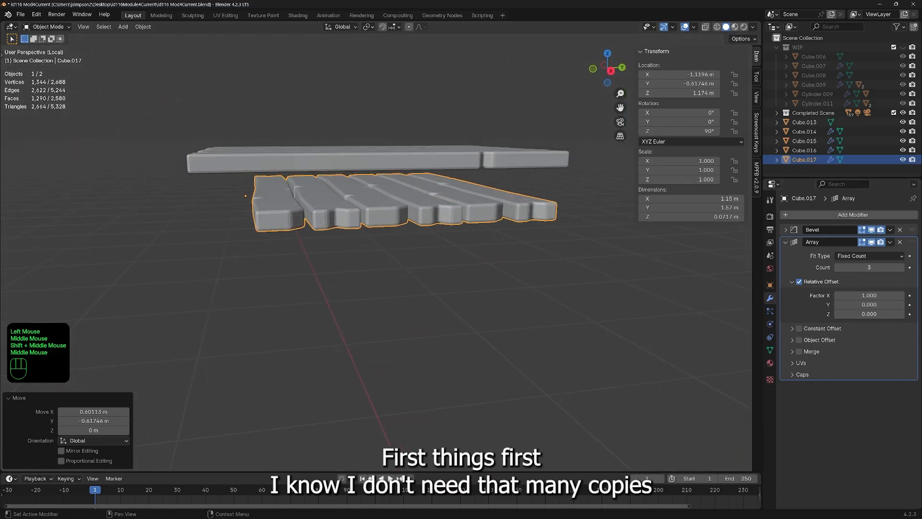
{"action": "left_click", "coordinate": [901, 243]}
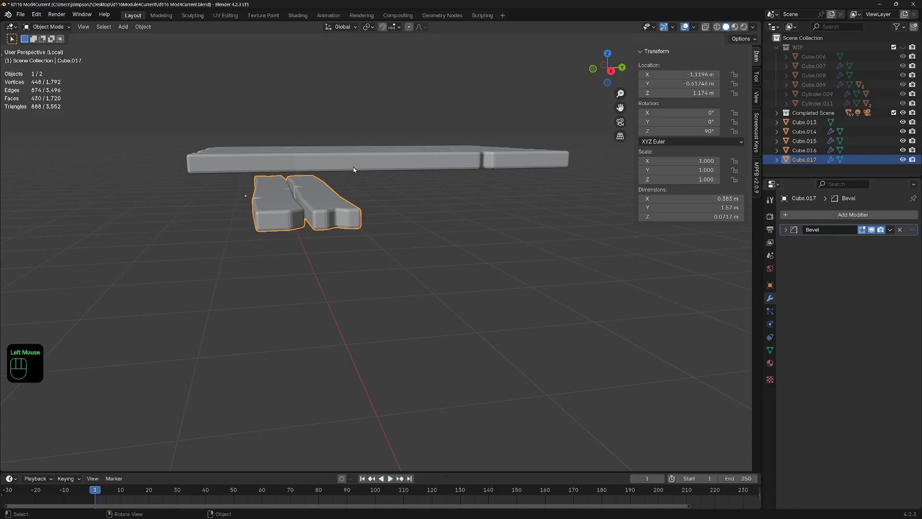
Step: Delete the linked geometry of the notched-end plank from the lower copy, keeping a single support board
{"action": "key", "text": "Tab"}
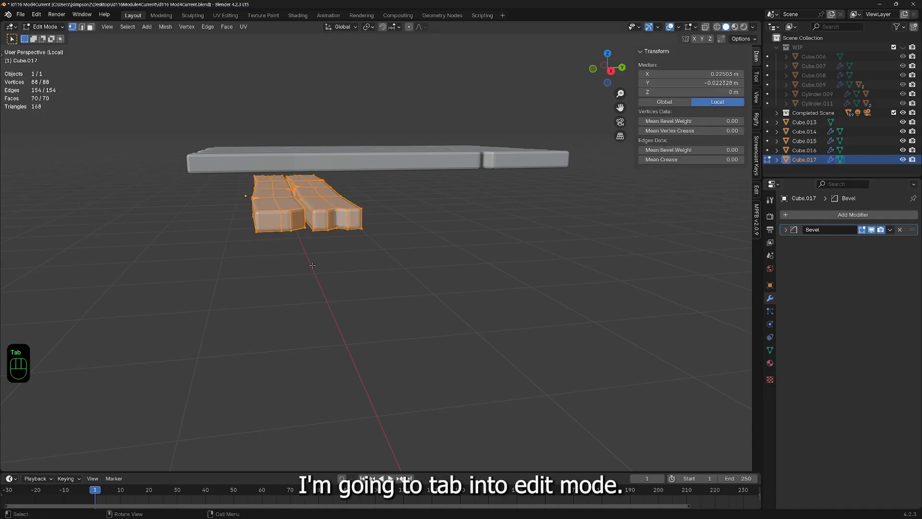
{"action": "middle_click_drag", "start_coordinate": [312, 267], "coordinate": [326, 242]}
{"action": "left_click", "coordinate": [306, 213]}
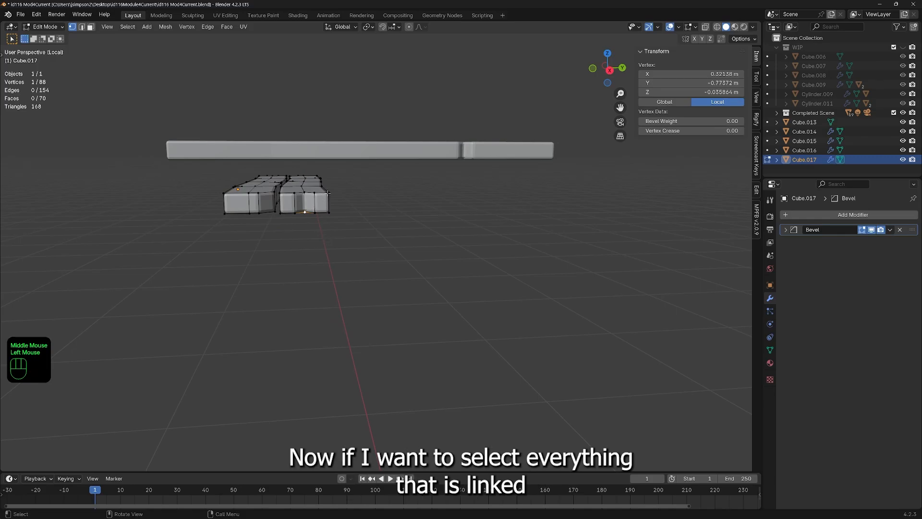
{"action": "middle_click_drag", "start_coordinate": [318, 196], "coordinate": [288, 233]}
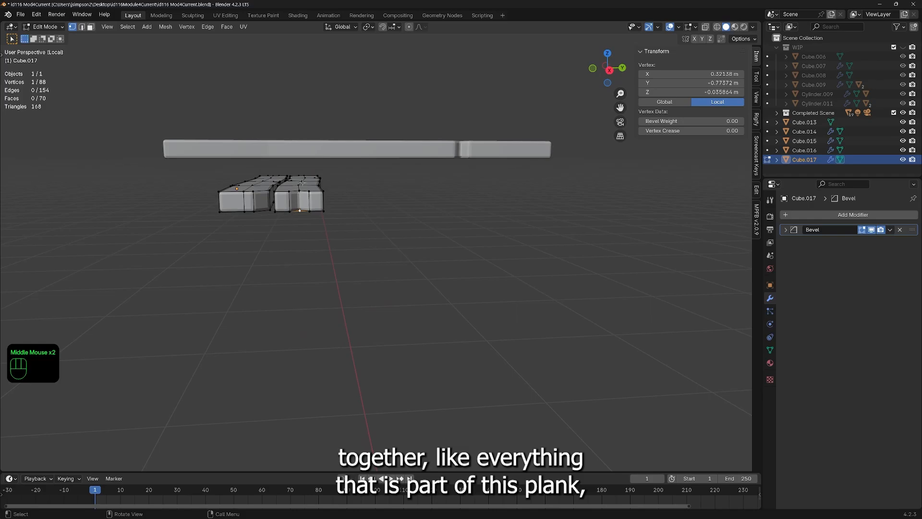
{"action": "scroll", "coordinate": [293, 200], "scroll_direction": "up", "scroll_amount": 4}
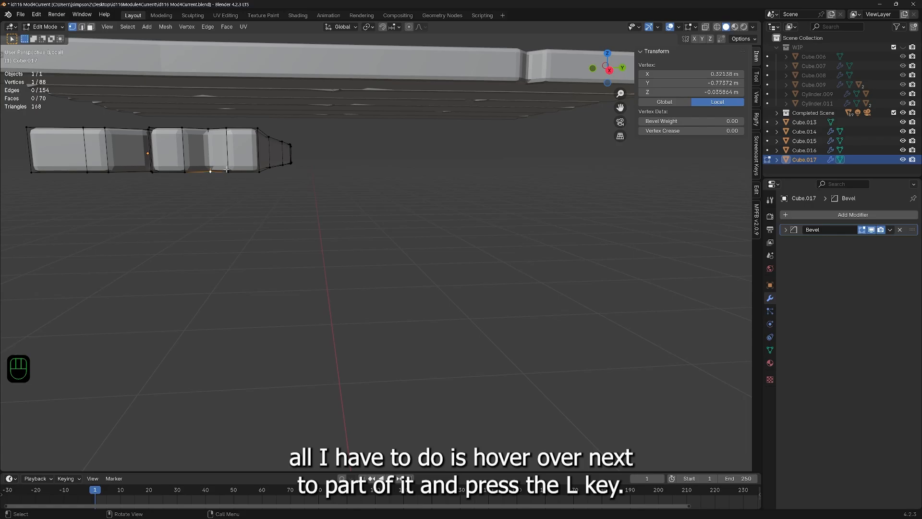
{"action": "key", "text": "l"}
{"action": "middle_click_drag", "start_coordinate": [227, 170], "coordinate": [228, 251]}
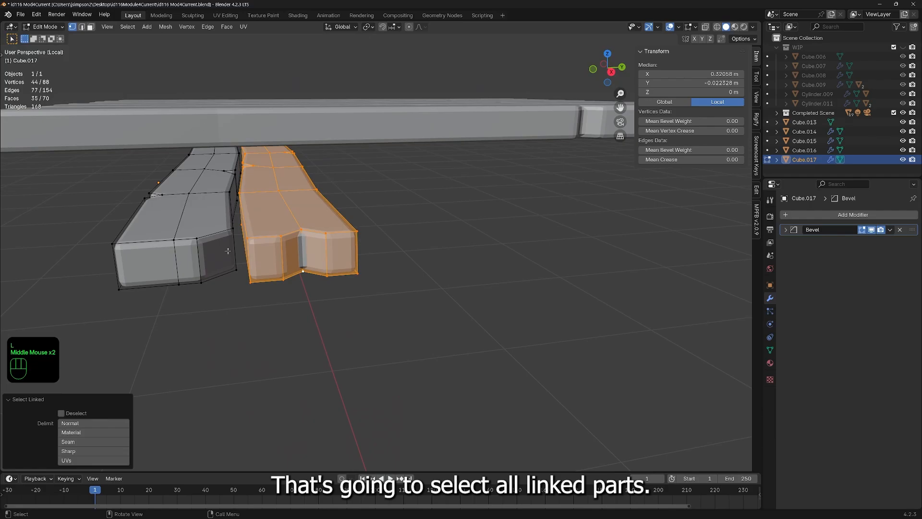
{"action": "key", "text": "Delete"}
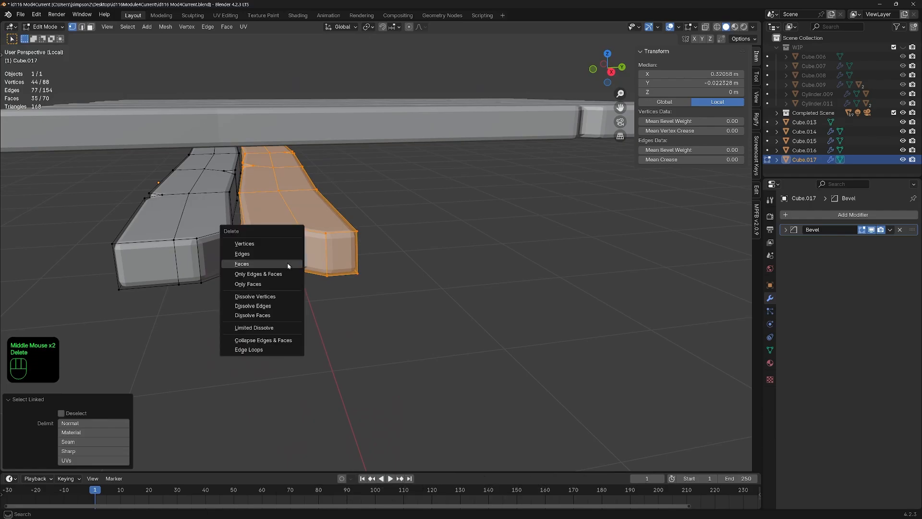
Step: Delete the faces of the selected linked plank, leaving a single crosspiece in the mesh
{"action": "left_click", "coordinate": [248, 264]}
{"action": "middle_click_drag", "start_coordinate": [249, 287], "coordinate": [300, 295]}
{"action": "middle_click_drag", "start_coordinate": [301, 295], "coordinate": [228, 298], "text": "shift"}
{"action": "middle_click_drag", "start_coordinate": [228, 298], "coordinate": [274, 307]}
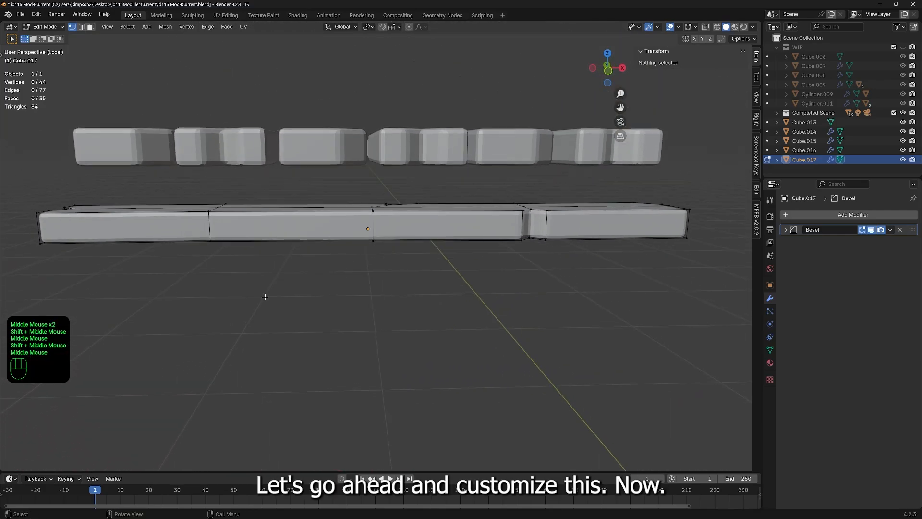
Step: Scale the entire crosspiece mesh along X by about 0.758 and return to Object Mode
{"action": "scroll", "coordinate": [404, 314], "scroll_direction": "down", "scroll_amount": 1}
{"action": "middle_click_drag", "start_coordinate": [406, 317], "coordinate": [415, 333]}
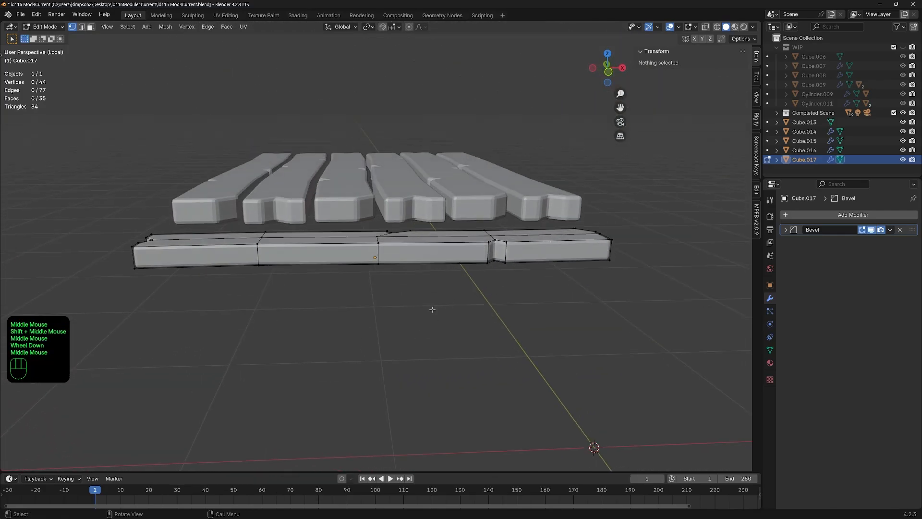
{"action": "key", "text": "a"}
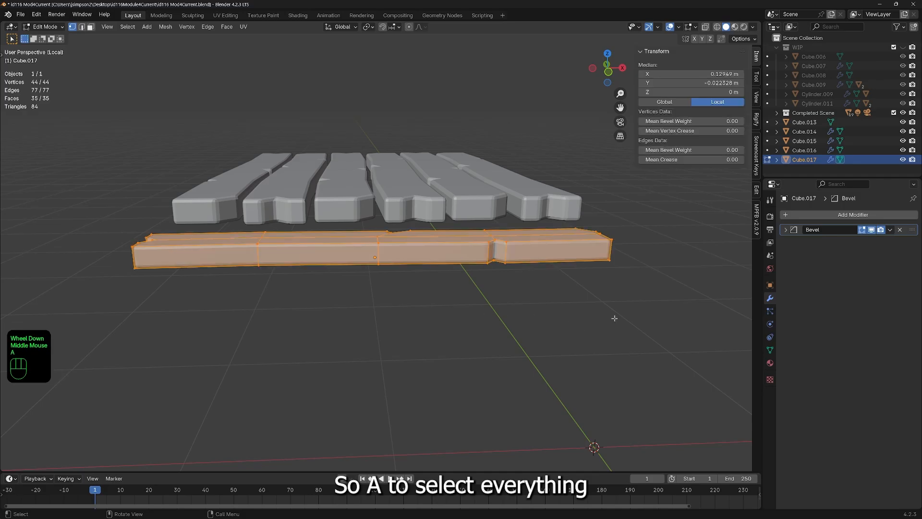
{"action": "key", "text": "s"}
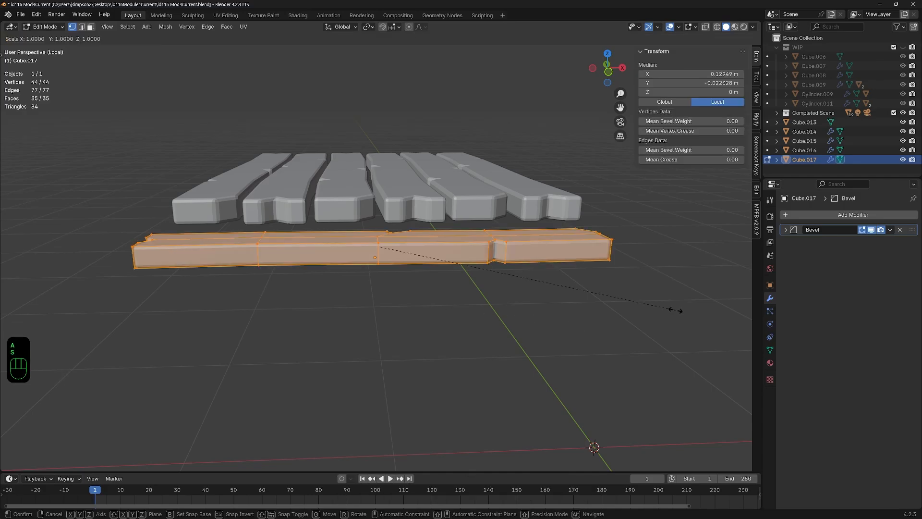
{"action": "key", "text": "x"}
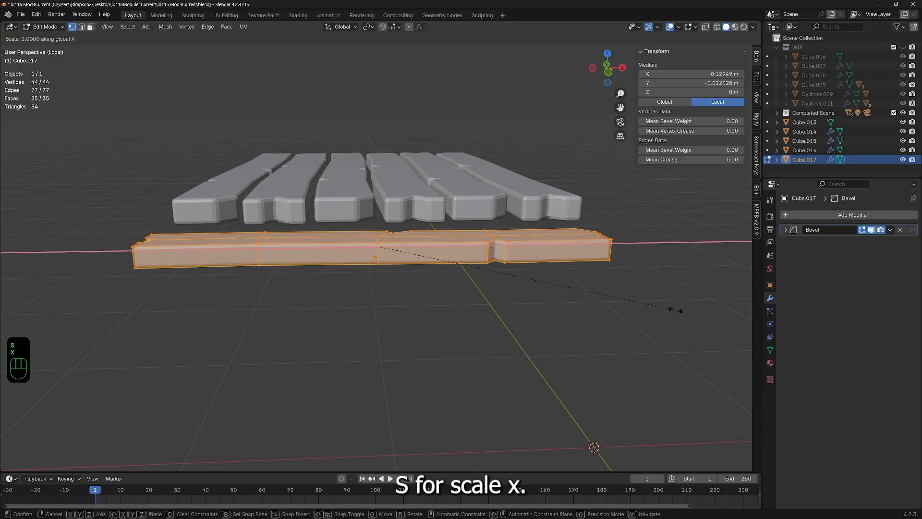
{"action": "left_click", "coordinate": [598, 313]}
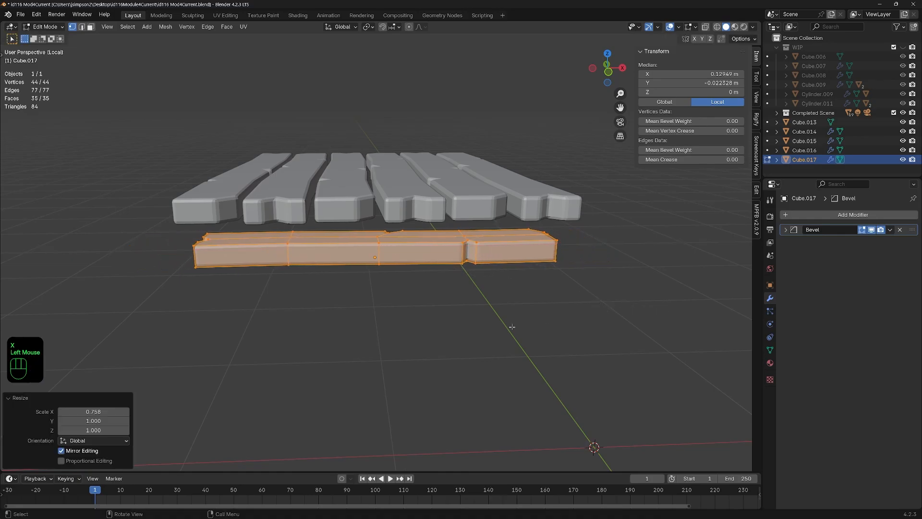
{"action": "middle_click_drag", "start_coordinate": [597, 313], "coordinate": [478, 317]}
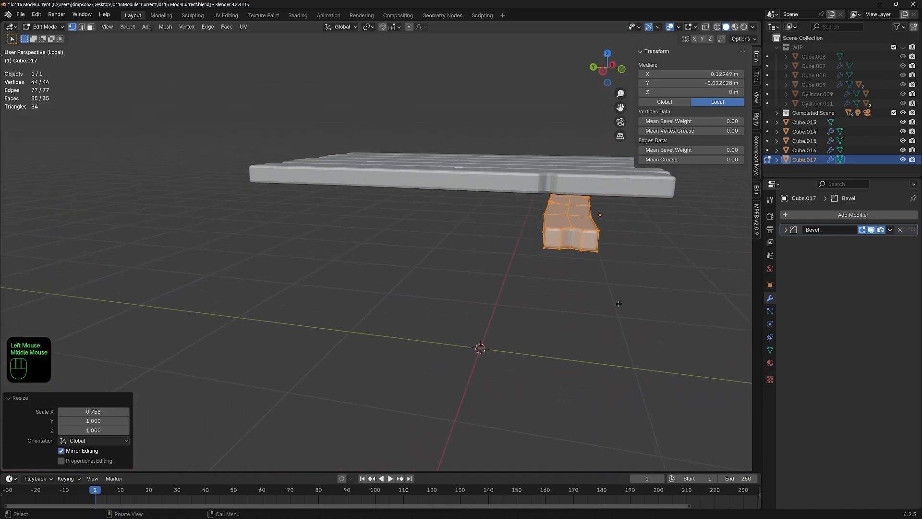
{"action": "middle_click_drag", "start_coordinate": [556, 306], "coordinate": [625, 302]}
{"action": "key", "text": "Tab"}
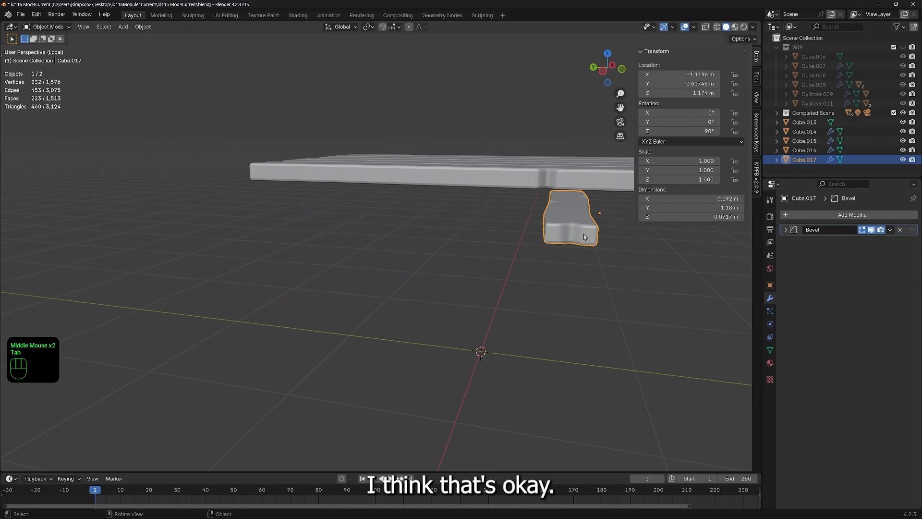
Step: Set the crosspiece's origin using Geometry to Origin
{"action": "middle_click_drag", "start_coordinate": [630, 251], "coordinate": [504, 234], "text": "shift"}
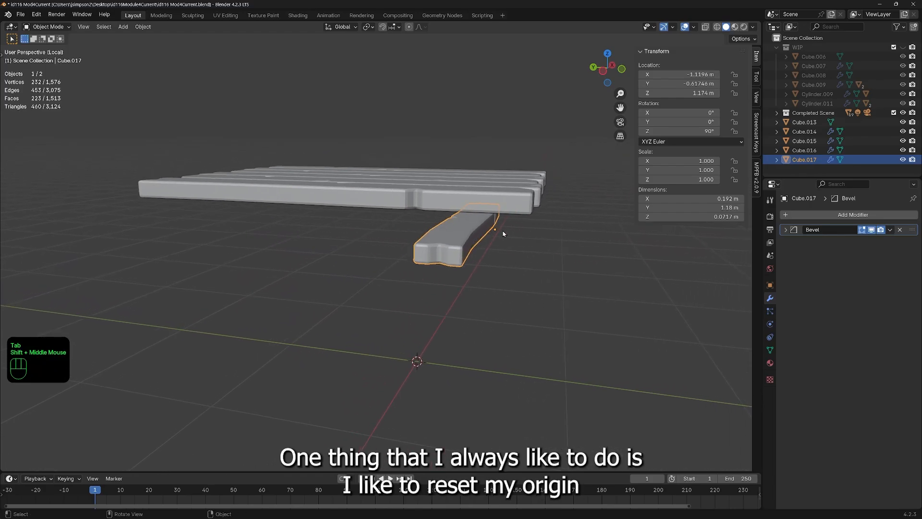
{"action": "right_click", "coordinate": [459, 240]}
{"action": "mouse_move", "coordinate": [389, 281]}
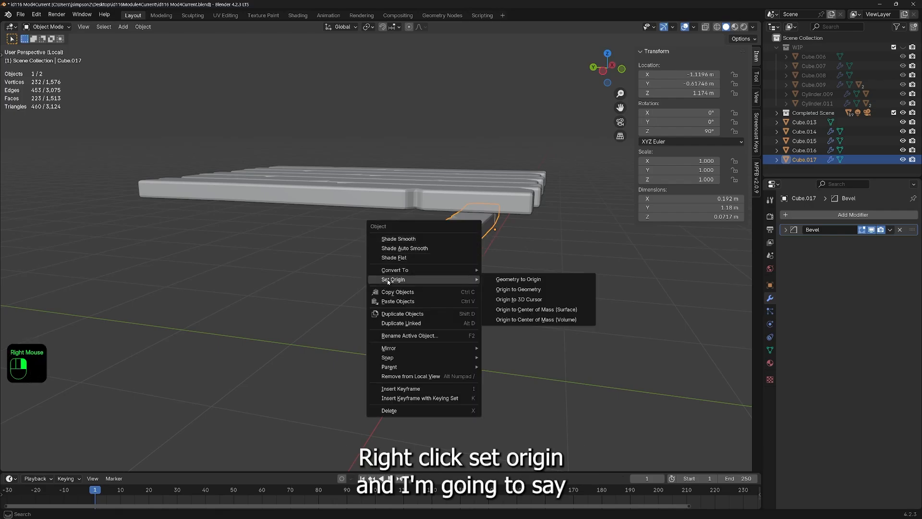
{"action": "left_click", "coordinate": [534, 280]}
Step: Raise the crosspiece about 0.118 m along Z, up against the underside of the tabletop planks
{"action": "middle_click_drag", "start_coordinate": [494, 294], "coordinate": [495, 283]}
{"action": "middle_click_drag", "start_coordinate": [501, 264], "coordinate": [516, 279], "text": "shift"}
{"action": "key", "text": "g"}
{"action": "key", "text": "z"}
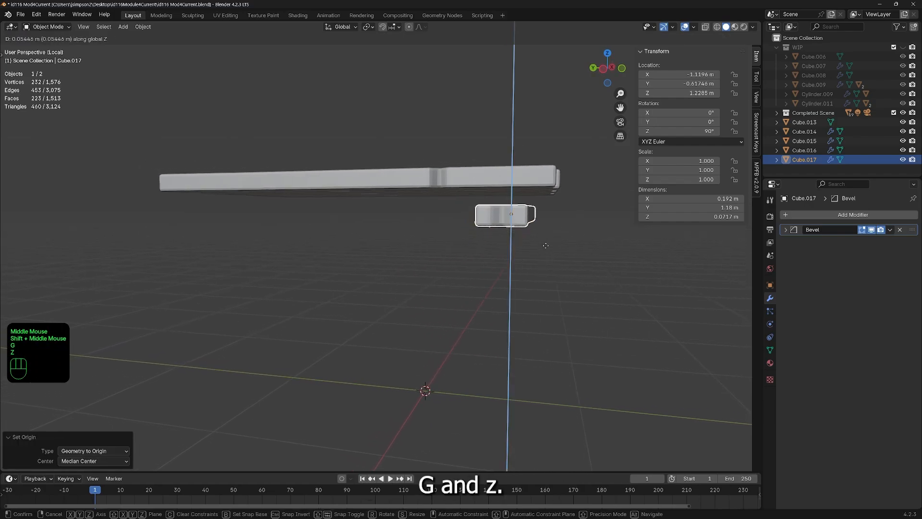
{"action": "left_click", "coordinate": [545, 237]}
{"action": "middle_click_drag", "start_coordinate": [545, 237], "coordinate": [538, 216]}
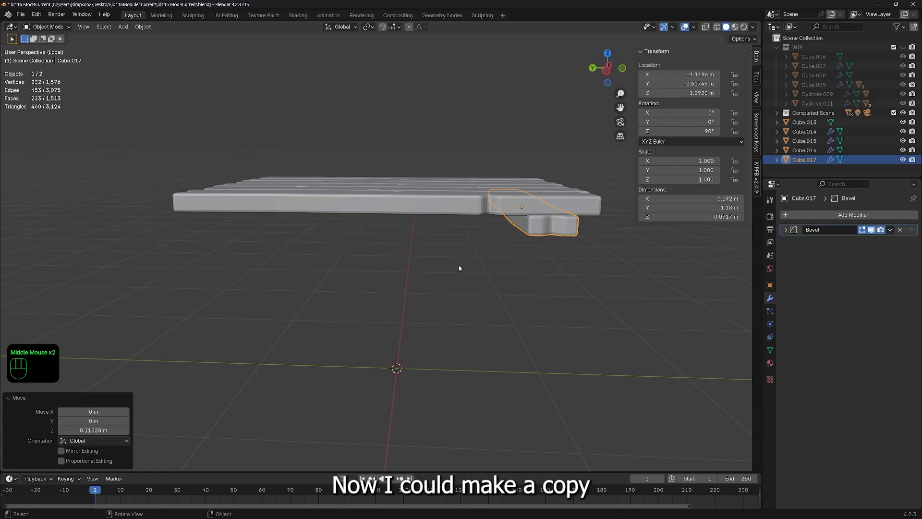
Step: Add a Mirror modifier to the crosspiece
{"action": "scroll", "coordinate": [480, 290], "scroll_direction": "down", "scroll_amount": 2}
{"action": "middle_click_drag", "start_coordinate": [470, 284], "coordinate": [416, 233]}
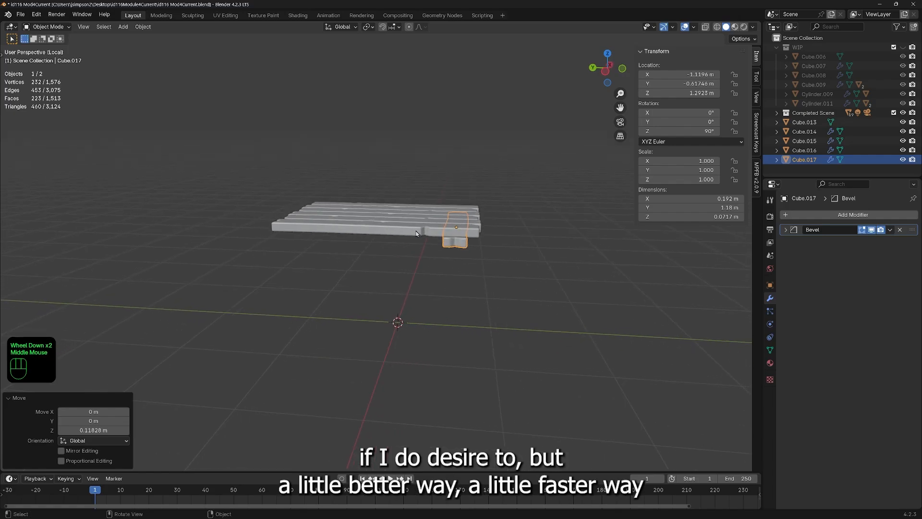
{"action": "left_click", "coordinate": [464, 248]}
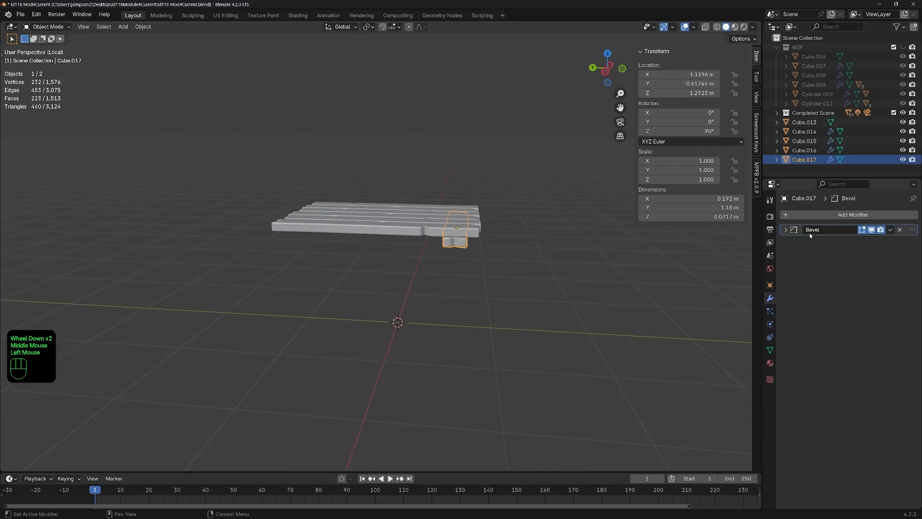
{"action": "left_click", "coordinate": [797, 215]}
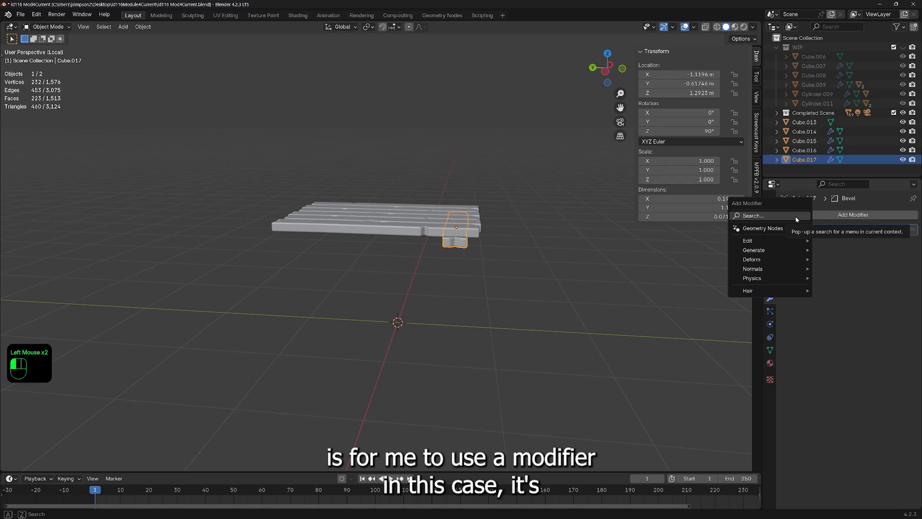
{"action": "left_click", "coordinate": [796, 219]}
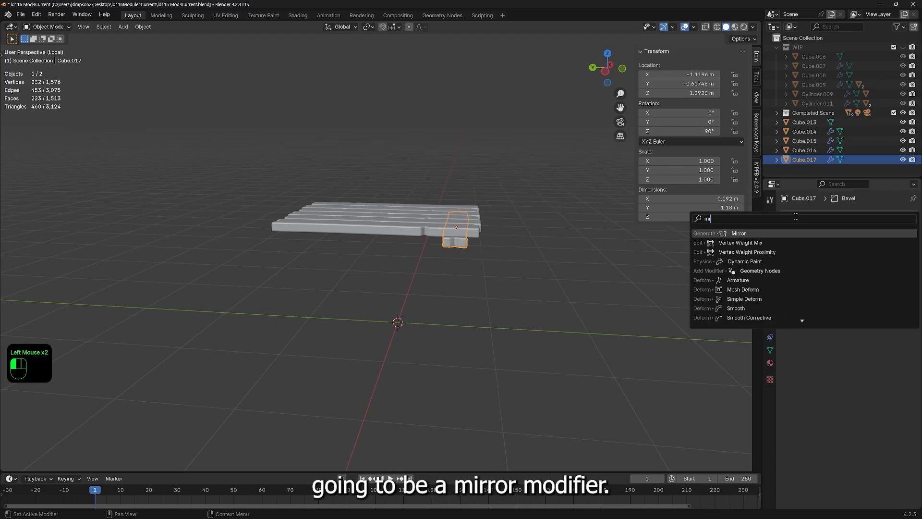
{"action": "type", "text": "mirr"}
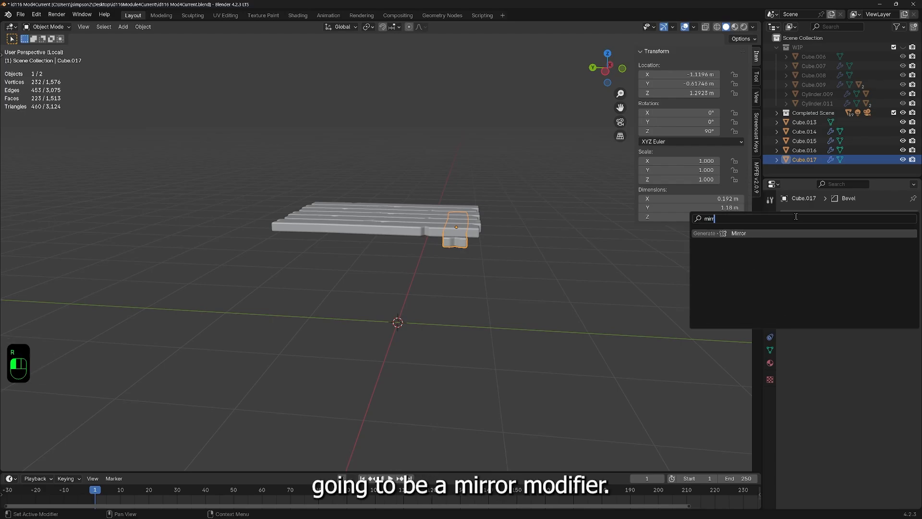
{"action": "left_click", "coordinate": [732, 234]}
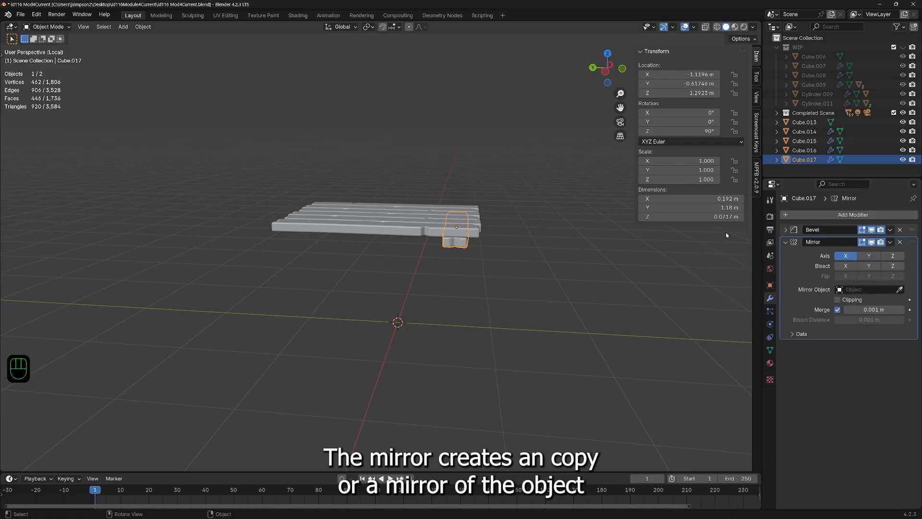
Step: Set the tabletop object Cube.016 as the Mirror Object and mirror on the Y axis only
{"action": "left_click", "coordinate": [900, 289]}
{"action": "left_click", "coordinate": [379, 222]}
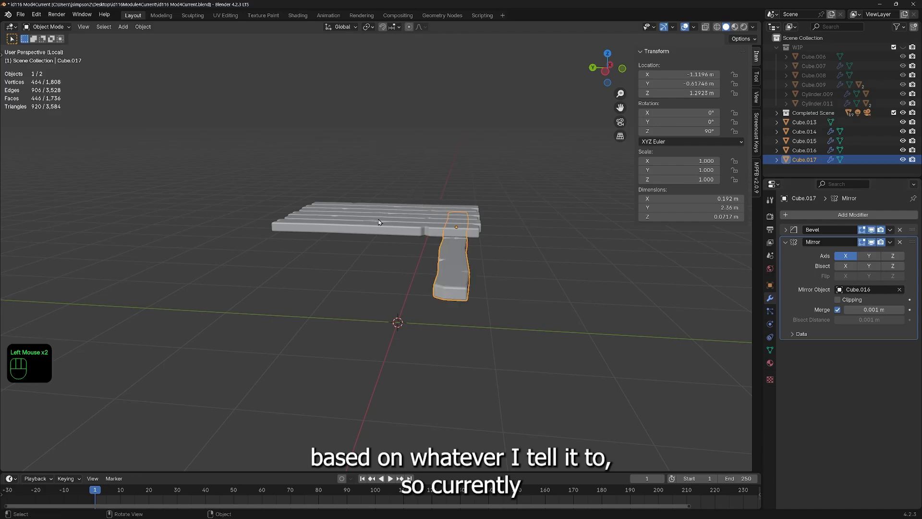
{"action": "middle_click_drag", "start_coordinate": [554, 268], "coordinate": [470, 314]}
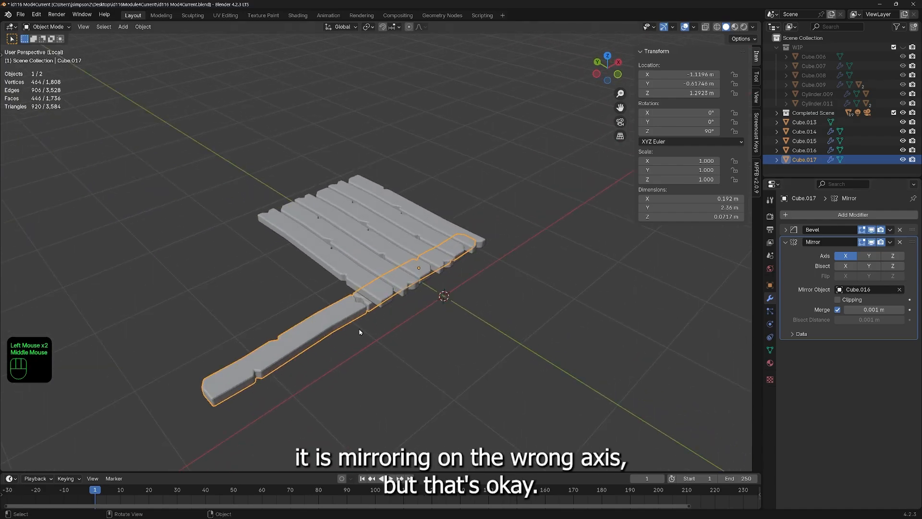
{"action": "left_click", "coordinate": [871, 257]}
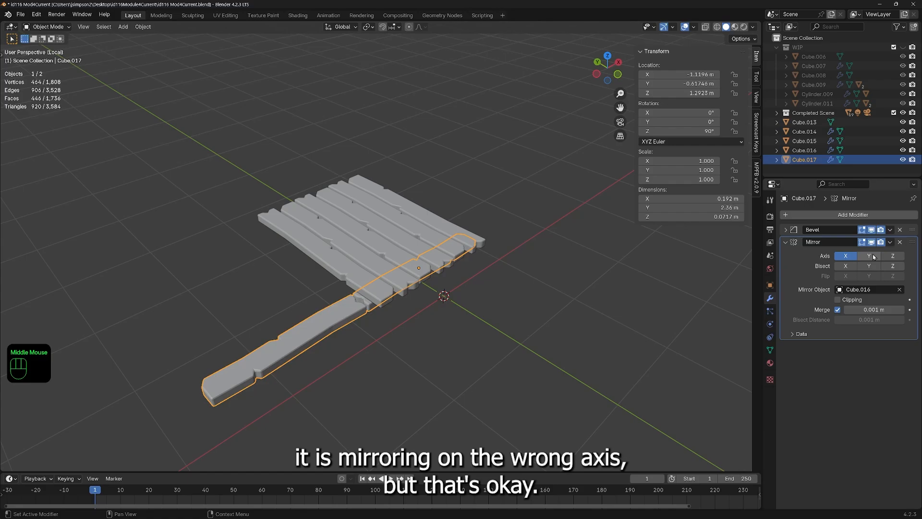
{"action": "left_click", "coordinate": [846, 257]}
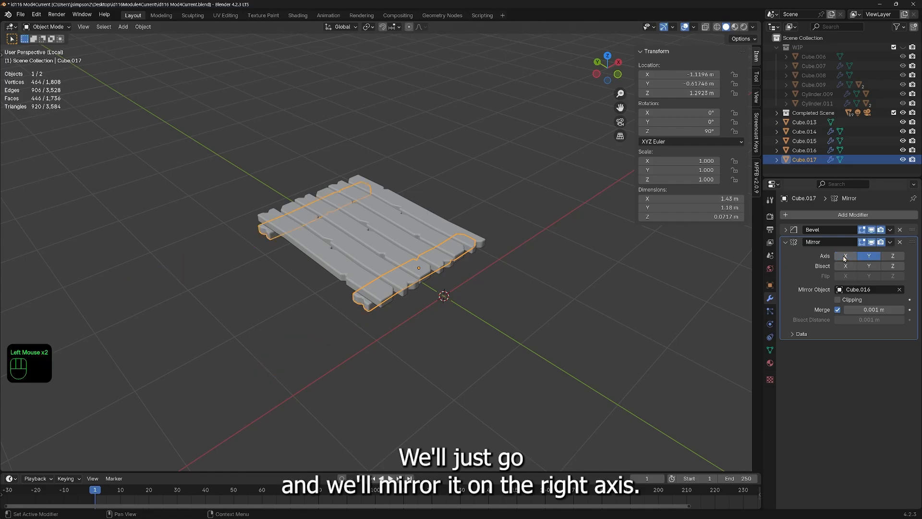
Step: Move the mirrored crosspieces about 0.011 m along X to center them under the tabletop
{"action": "middle_click_drag", "start_coordinate": [148, 391], "coordinate": [312, 413]}
{"action": "middle_click_drag", "start_coordinate": [389, 204], "coordinate": [402, 217]}
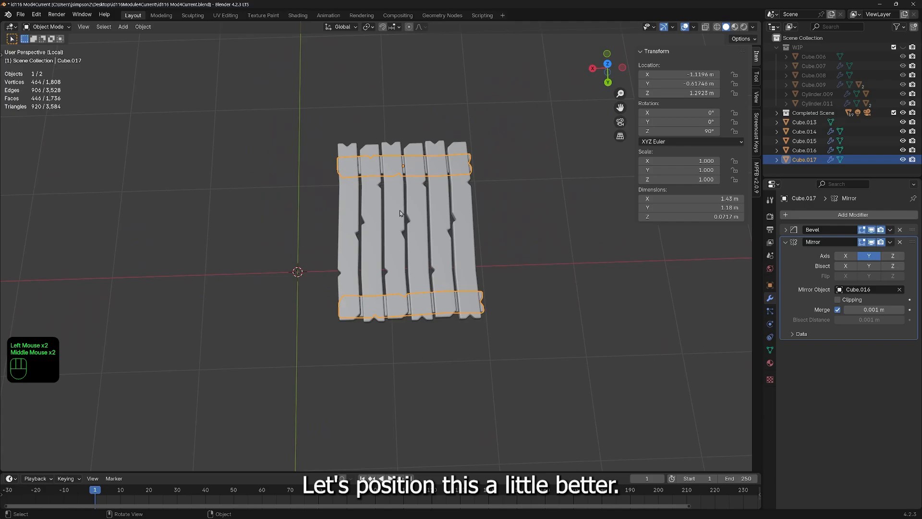
{"action": "key", "text": "g"}
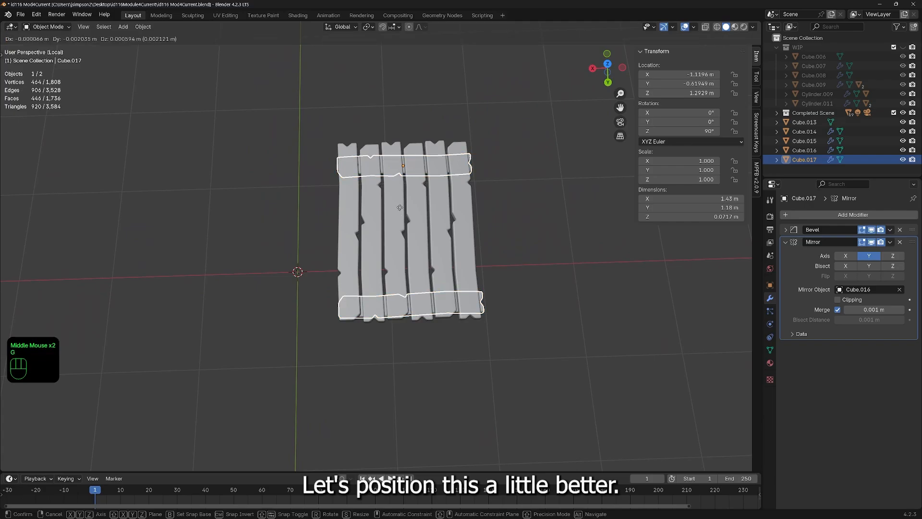
{"action": "key", "text": "x"}
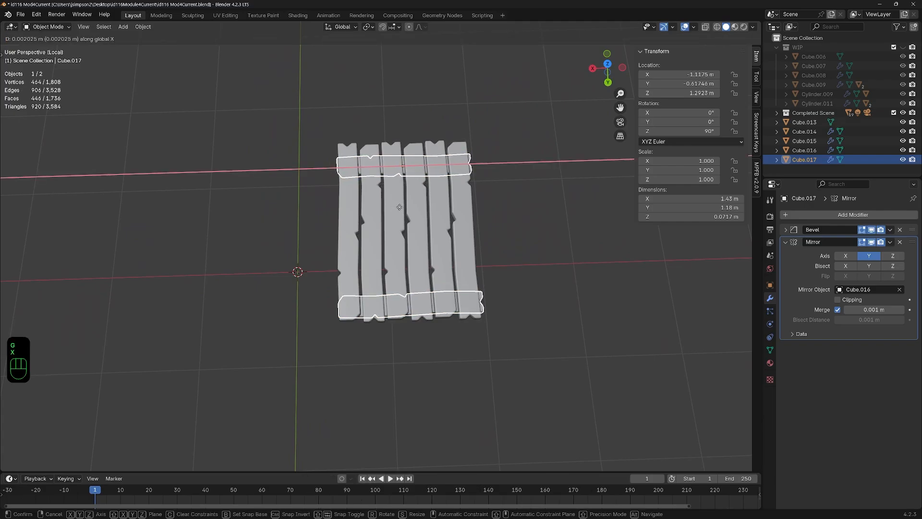
{"action": "left_click", "coordinate": [401, 211]}
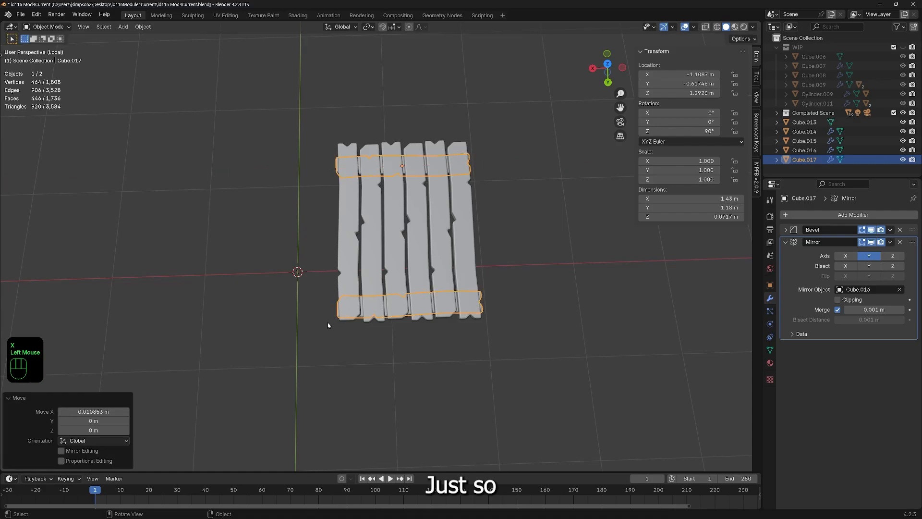
Step: Duplicate the mirrored crosspieces and place the copy about 0.222 m lower along Z
{"action": "middle_click_drag", "start_coordinate": [329, 325], "coordinate": [406, 303]}
{"action": "scroll", "coordinate": [457, 344], "scroll_direction": "up", "scroll_amount": 2}
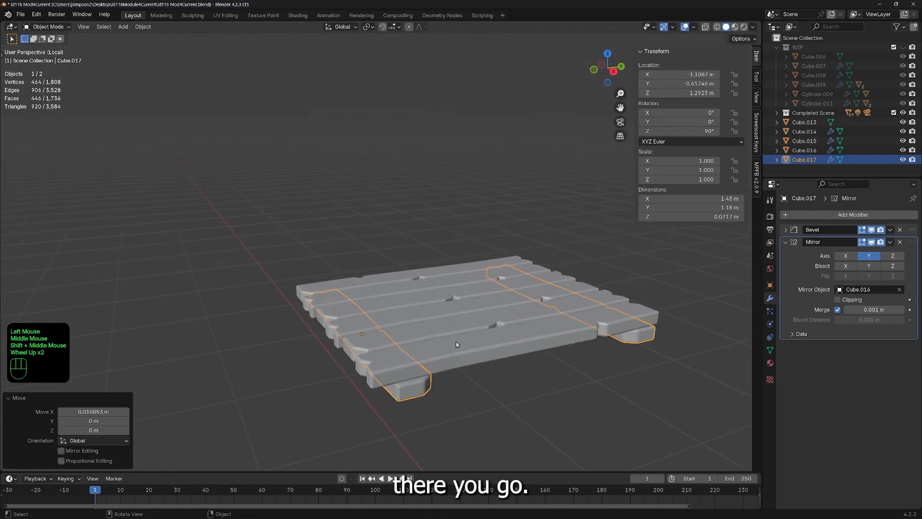
{"action": "middle_click_drag", "start_coordinate": [456, 344], "coordinate": [488, 319], "text": "shift"}
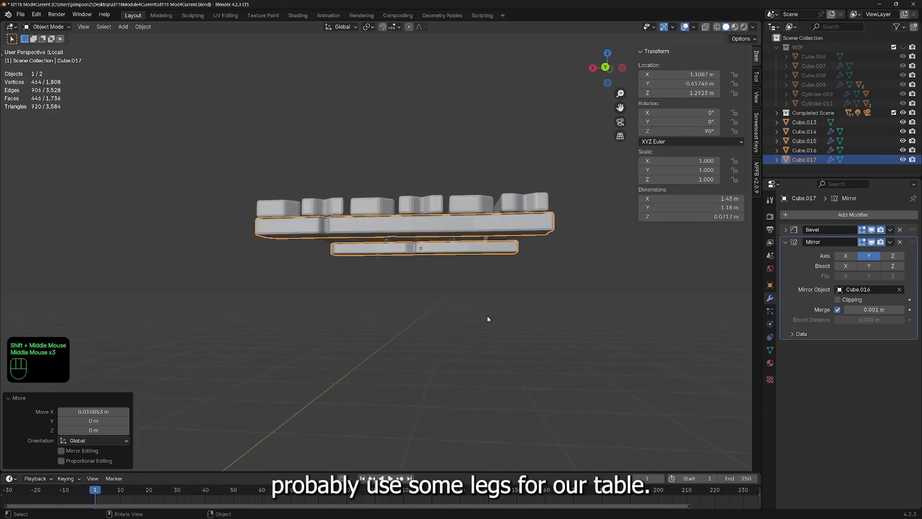
{"action": "middle_click_drag", "start_coordinate": [403, 284], "coordinate": [329, 368]}
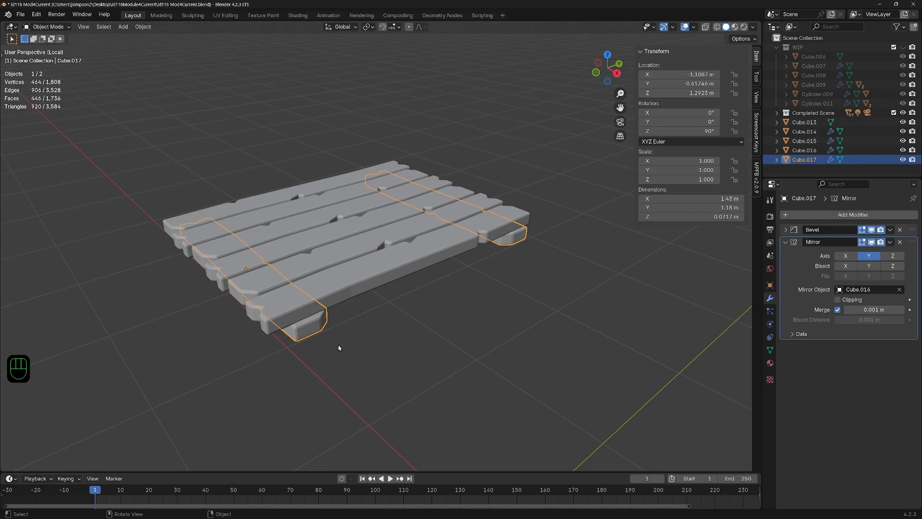
{"action": "middle_click_drag", "start_coordinate": [288, 341], "coordinate": [399, 295]}
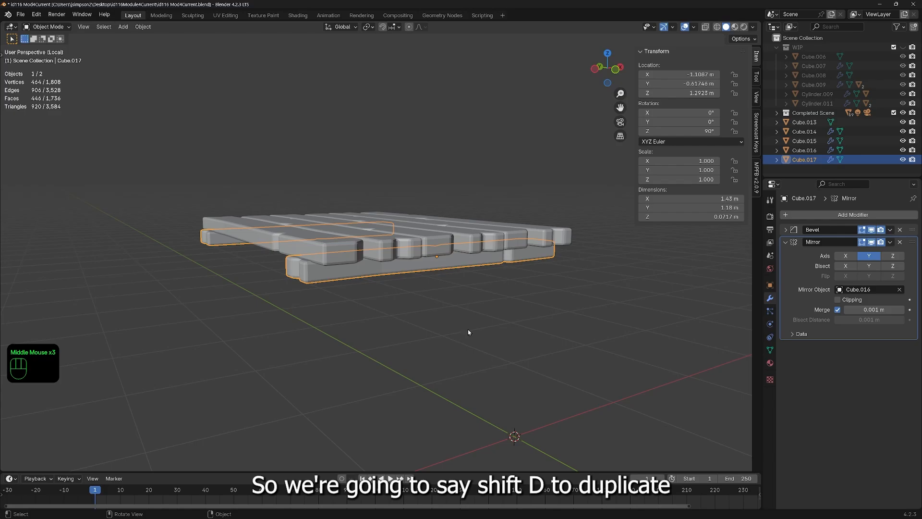
{"action": "key", "text": "shift+d"}
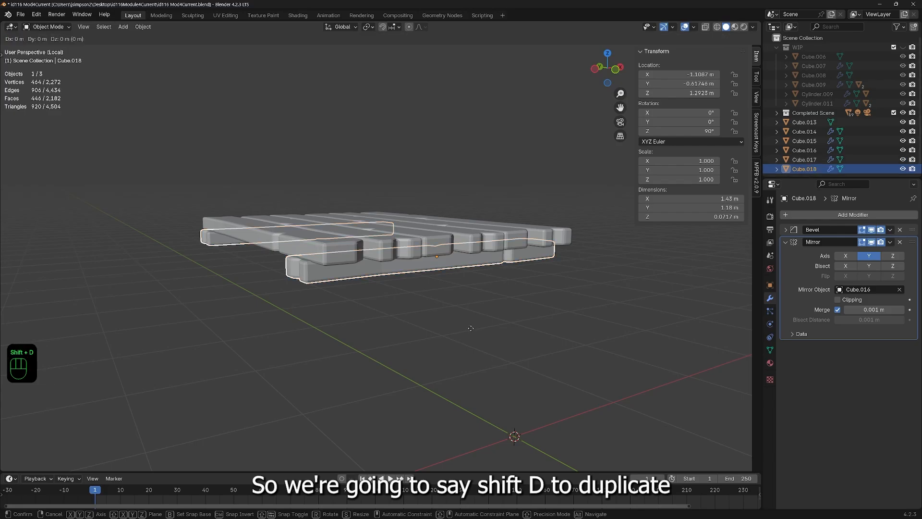
{"action": "key", "text": "z"}
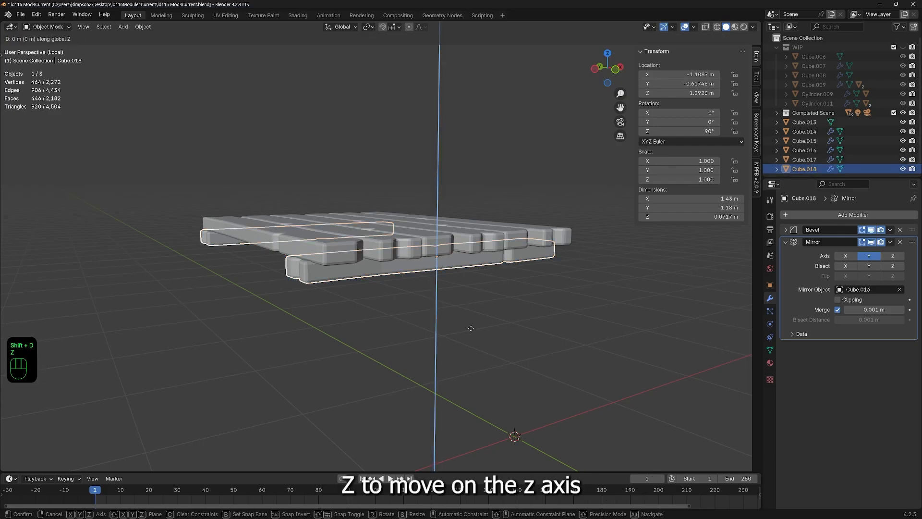
{"action": "left_click", "coordinate": [485, 394]}
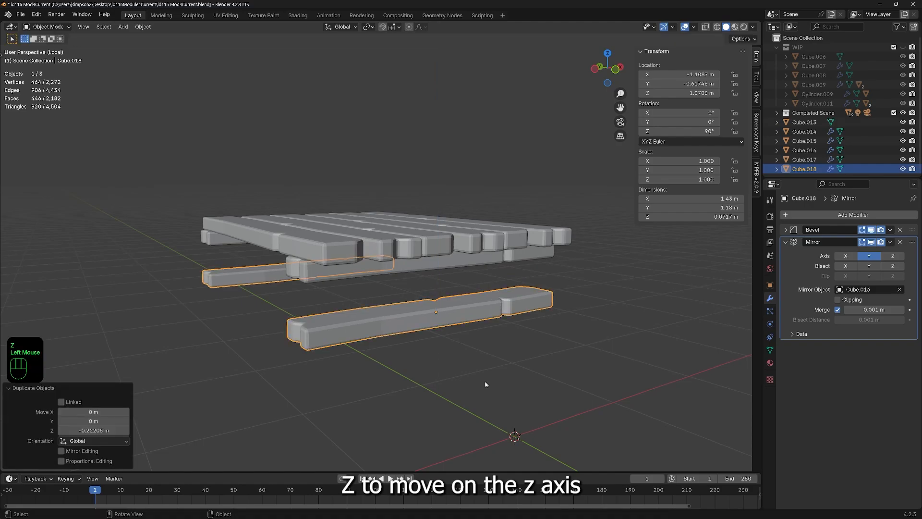
Step: Rotate the duplicated crosspiece's mesh 90° about the global X axis in Edit Mode
{"action": "key", "text": "Tab"}
{"action": "middle_click_drag", "start_coordinate": [468, 391], "coordinate": [552, 389]}
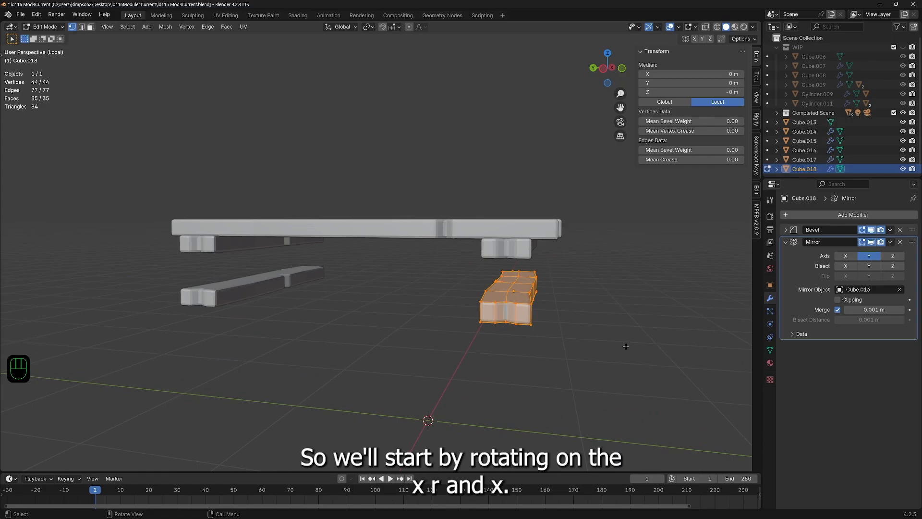
{"action": "key", "text": "r"}
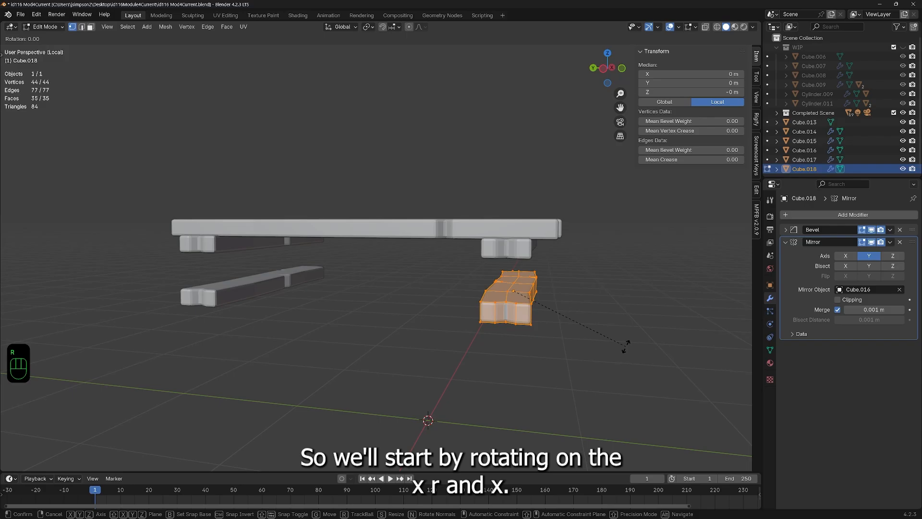
{"action": "key", "text": "x"}
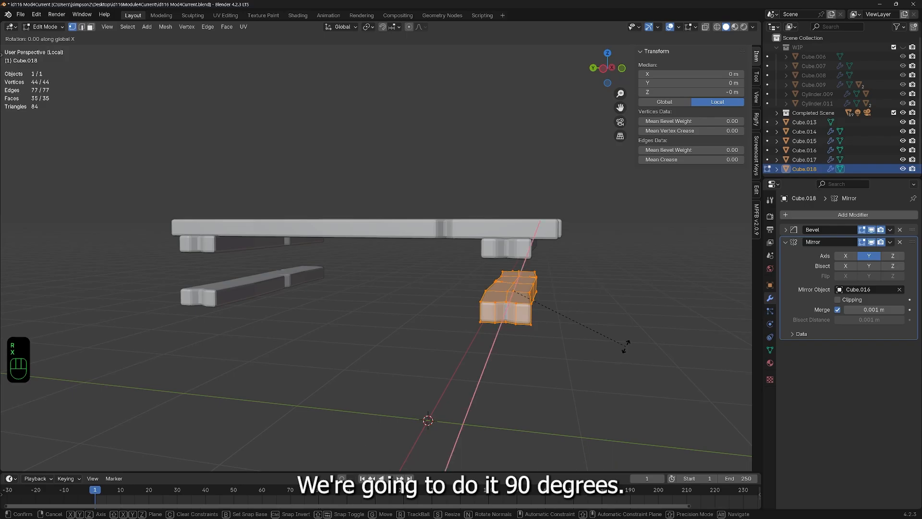
{"action": "type", "text": "90"}
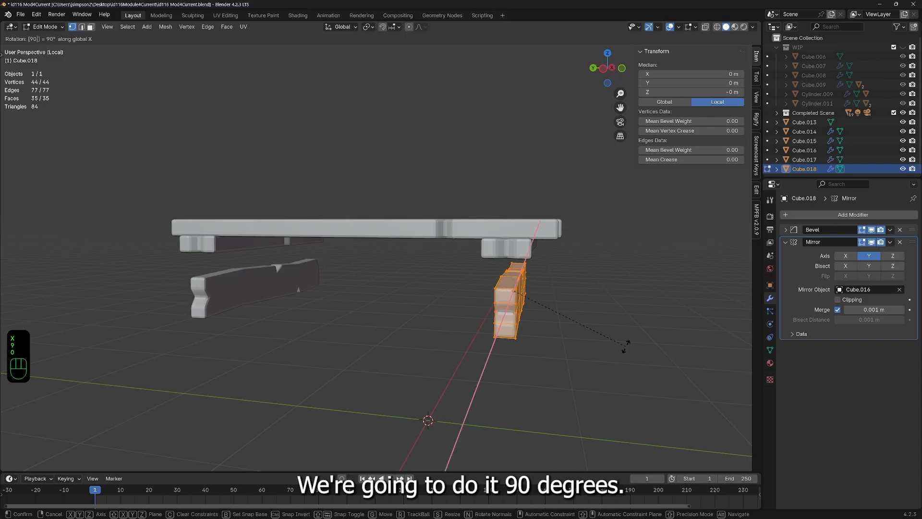
{"action": "key", "text": "Return"}
Step: Rotate the crosspiece mesh 45° about the global Y axis to slant it as a leg, and return to Object Mode
{"action": "middle_click_drag", "start_coordinate": [679, 394], "coordinate": [592, 393]}
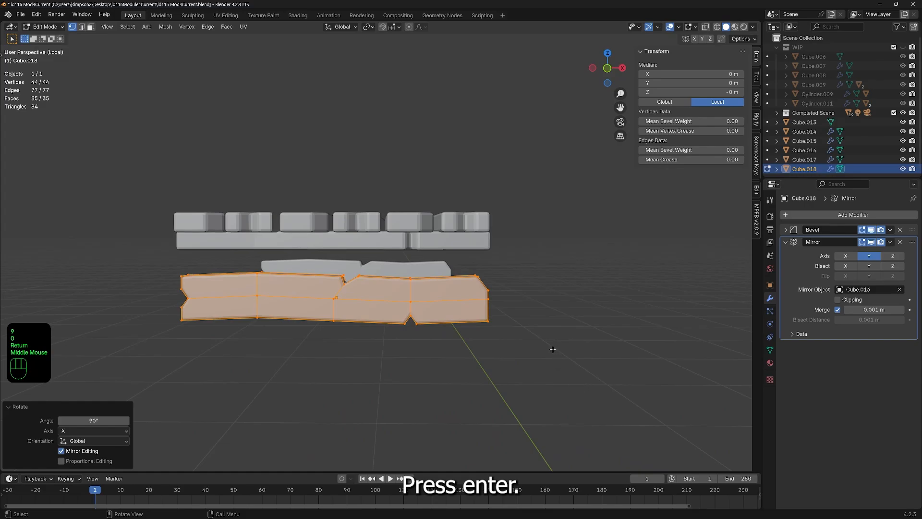
{"action": "key", "text": "r"}
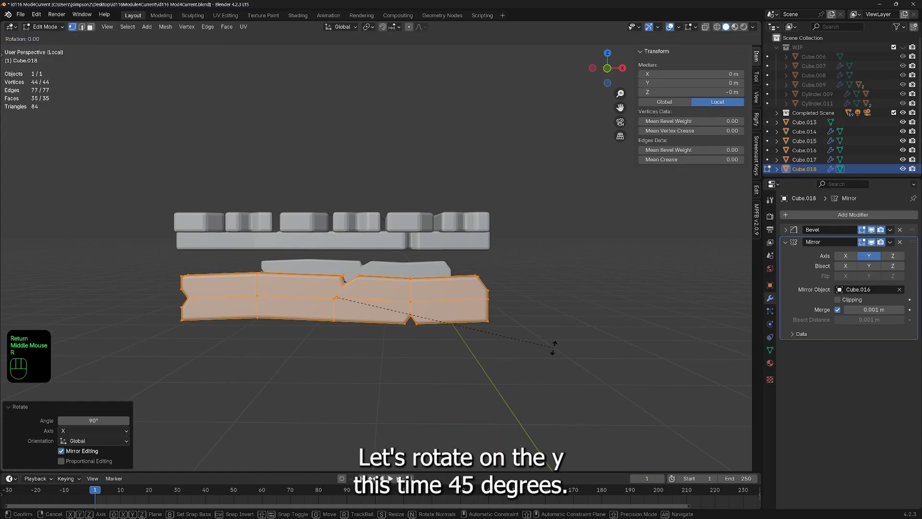
{"action": "type", "text": "y45"}
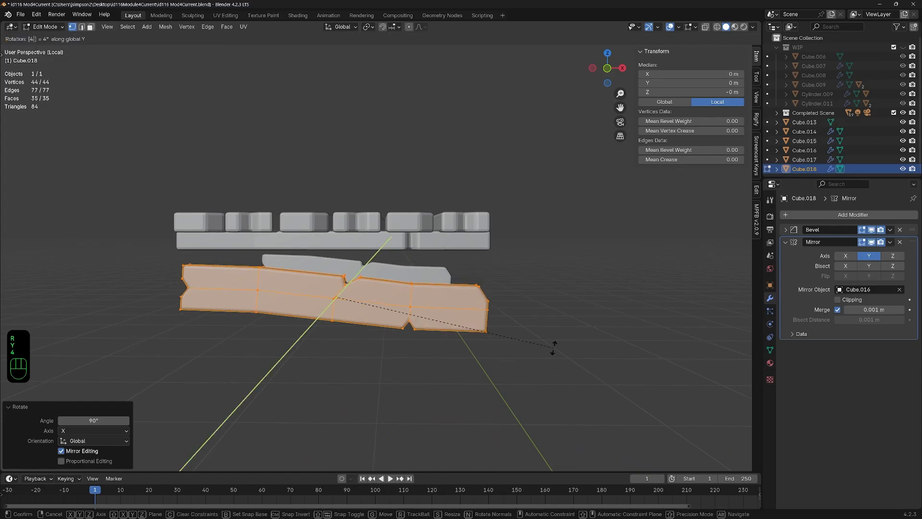
{"action": "key", "text": "Return"}
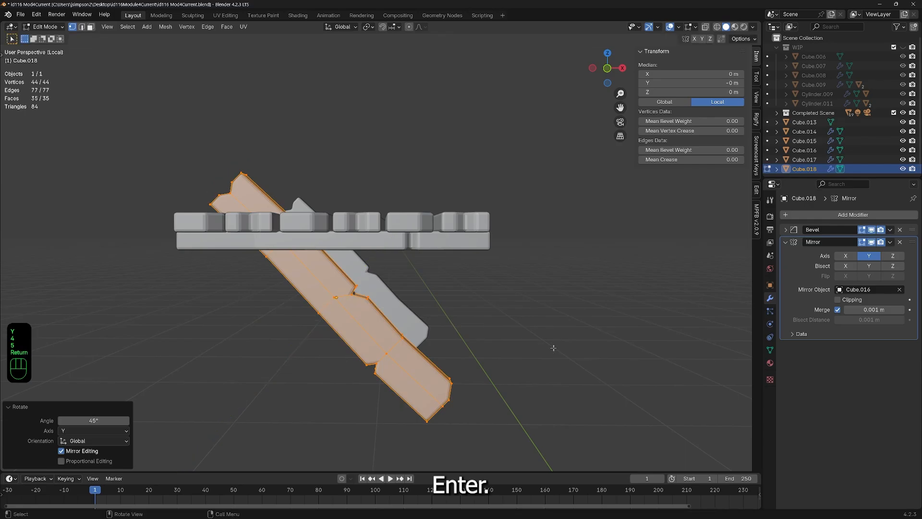
{"action": "key", "text": "Tab"}
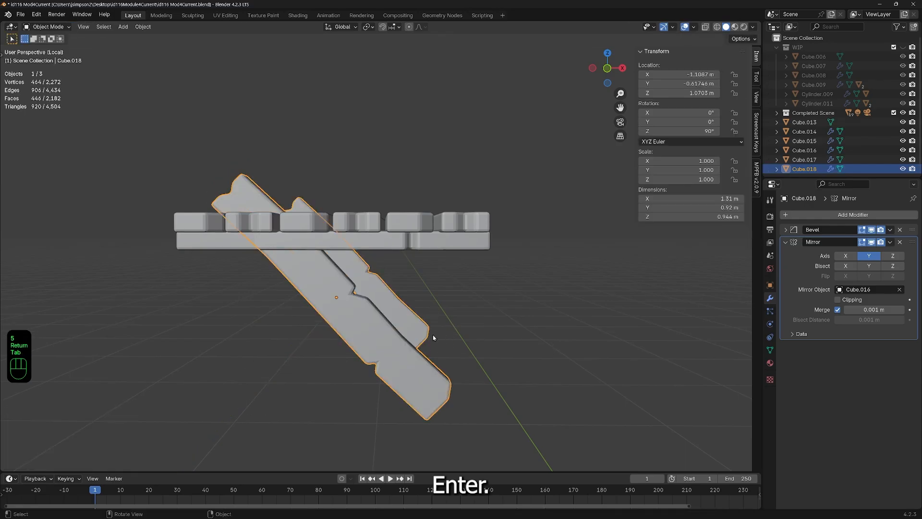
Step: Move the slanted legs about 0.207 m down along Z so they sit beneath the tabletop
{"action": "middle_click_drag", "start_coordinate": [433, 335], "coordinate": [470, 269], "text": "shift"}
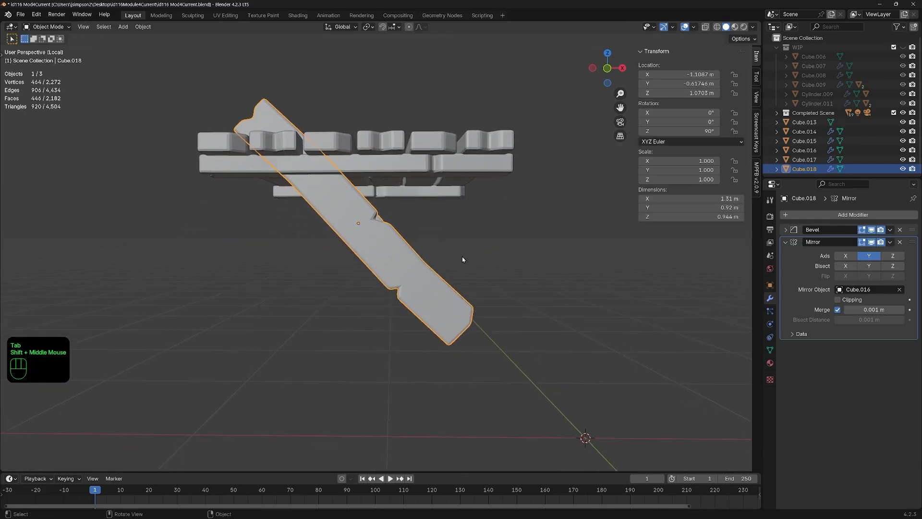
{"action": "key", "text": "g"}
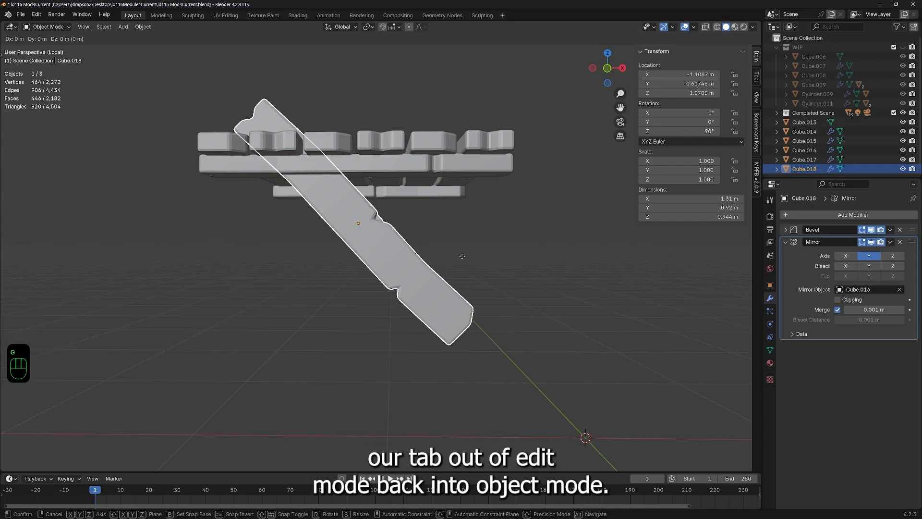
{"action": "key", "text": "z"}
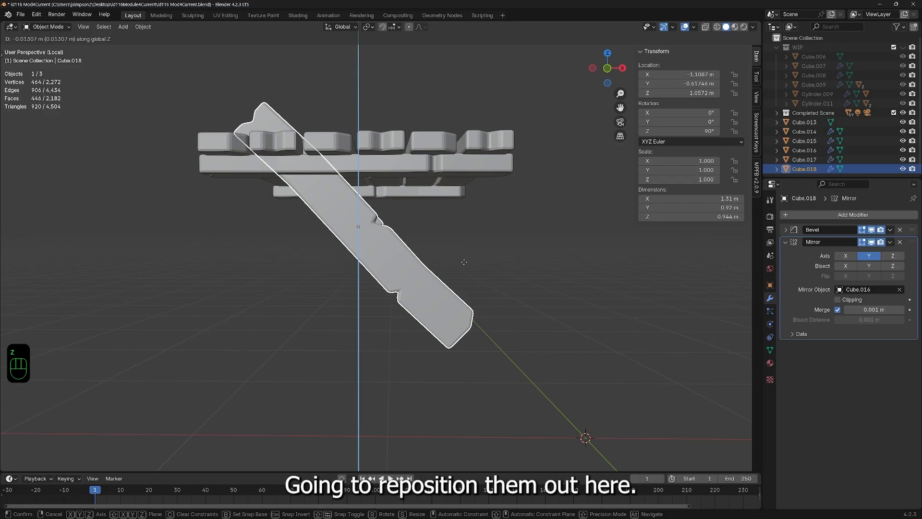
{"action": "left_click", "coordinate": [499, 305]}
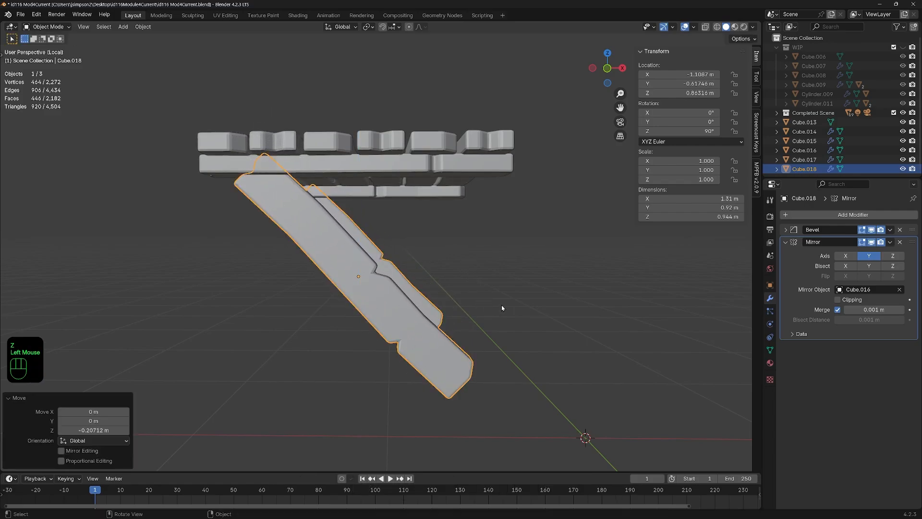
Step: Duplicate the slanted leg's mesh in place within Edit Mode
{"action": "key", "text": "Tab"}
{"action": "mouse_move", "coordinate": [260, 335]}
{"action": "middle_mouse_down"}
{"action": "mouse_move", "coordinate": [358, 342]}
{"action": "mouse_move", "coordinate": [476, 318]}
{"action": "mouse_move", "coordinate": [262, 327]}
{"action": "middle_mouse_up"}
{"action": "scroll", "coordinate": [423, 332], "scroll_direction": "down", "scroll_amount": 2}
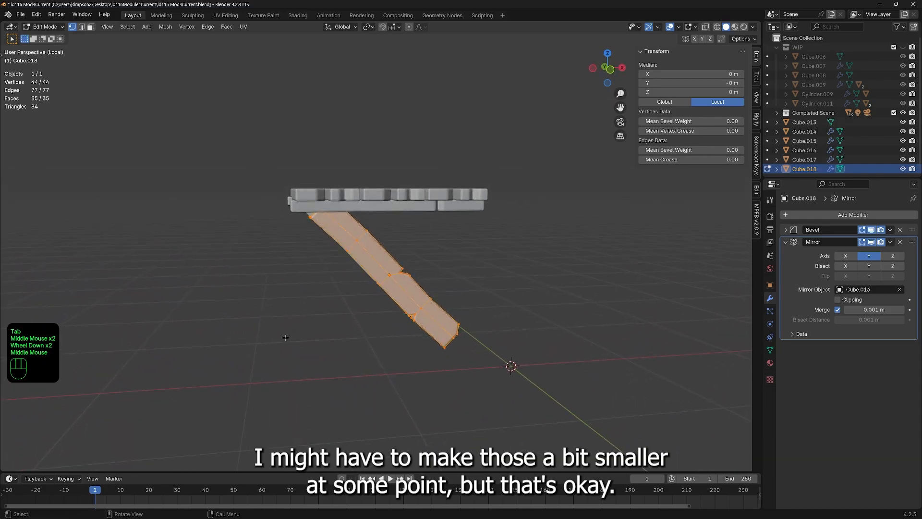
{"action": "middle_click_drag", "start_coordinate": [337, 350], "coordinate": [432, 354]}
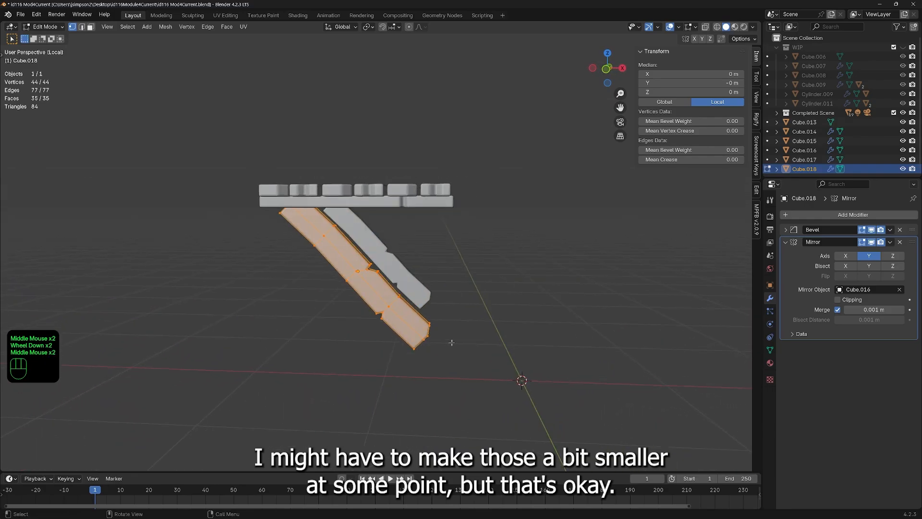
{"action": "key", "text": "shift+d"}
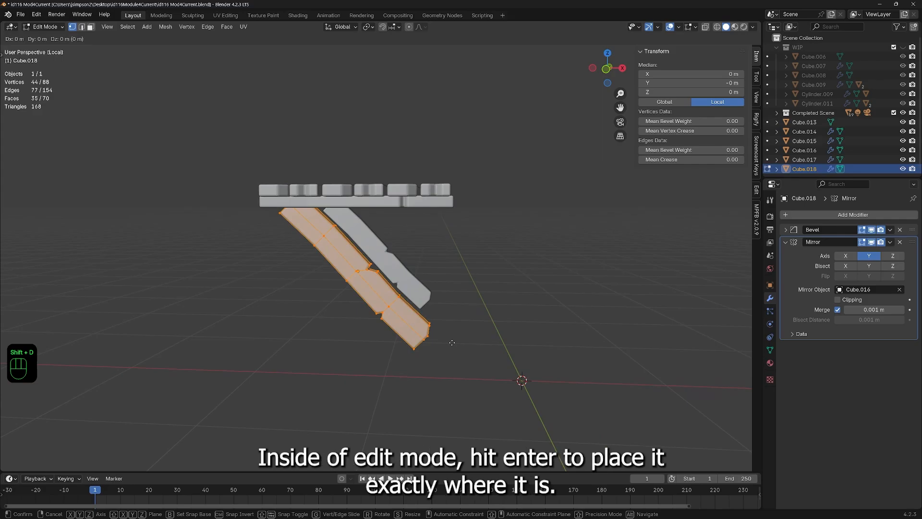
{"action": "key", "text": "Return"}
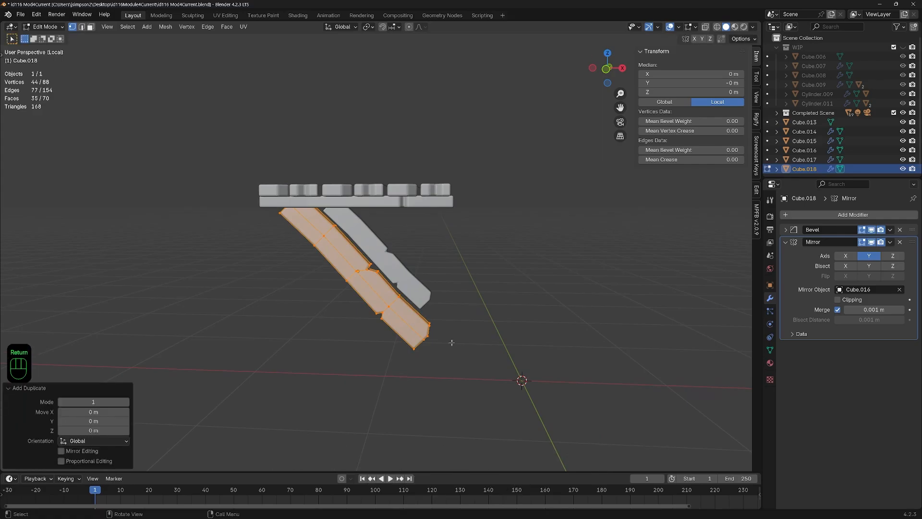
Step: Rotate the duplicated leg plank 90° about the global Y axis to form an X-shaped leg
{"action": "key", "text": "r"}
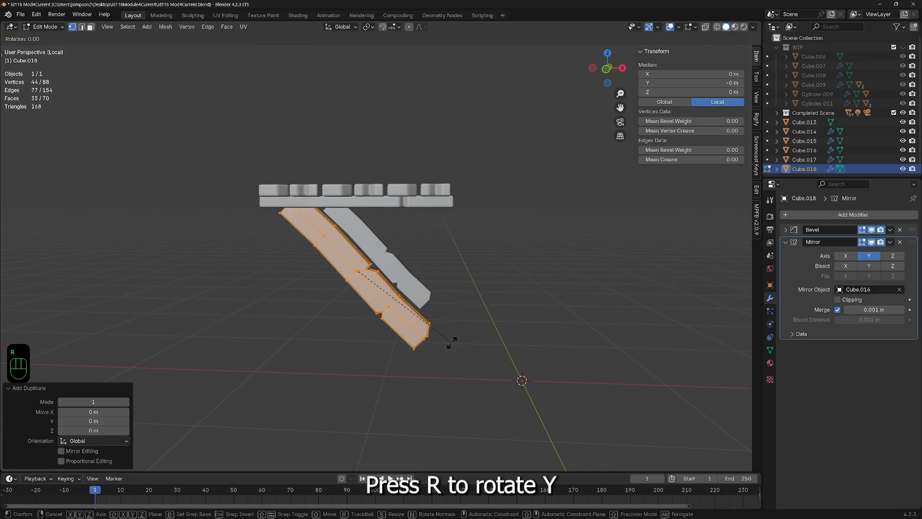
{"action": "key", "text": "y"}
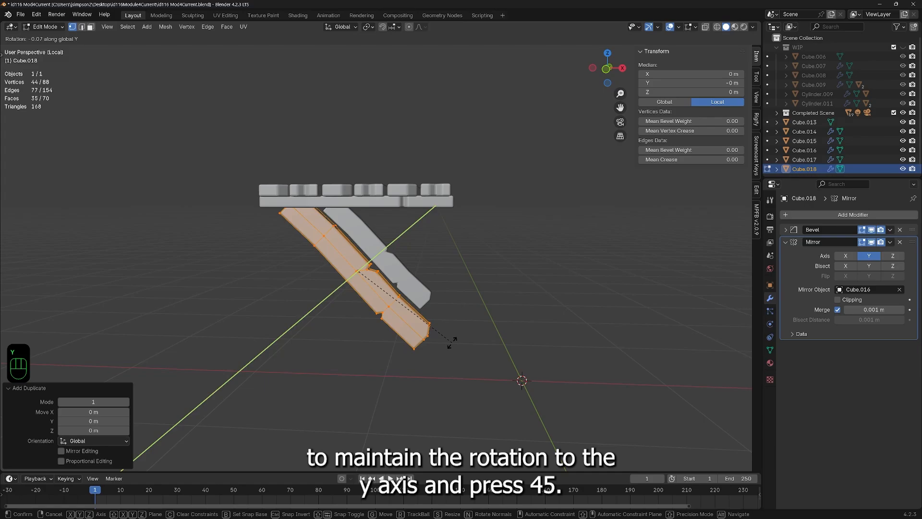
{"action": "type", "text": "45"}
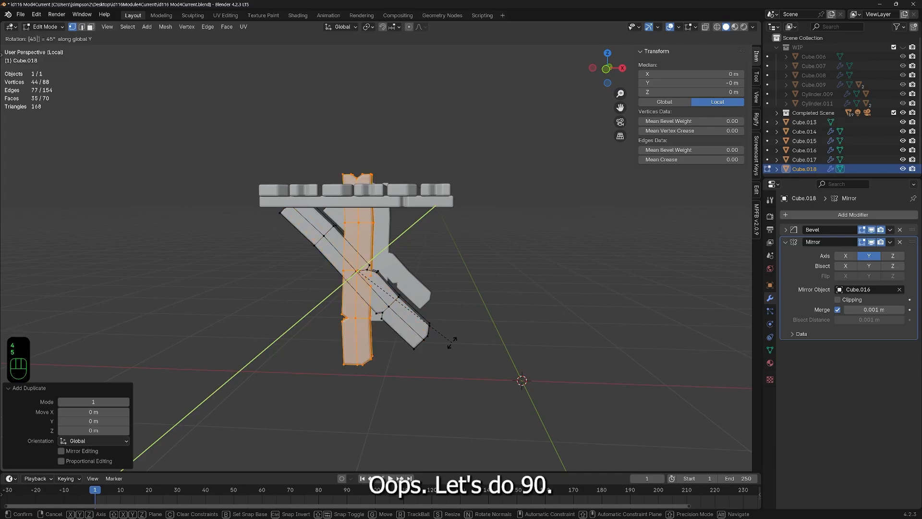
{"action": "key", "text": "BackSpace"}
{"action": "key", "text": "BackSpace"}
{"action": "type", "text": "90"}
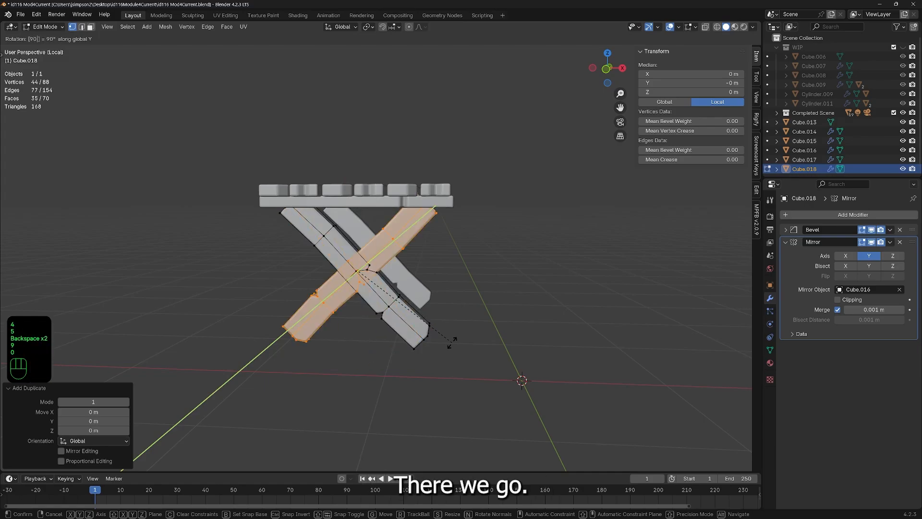
{"action": "key", "text": "Return"}
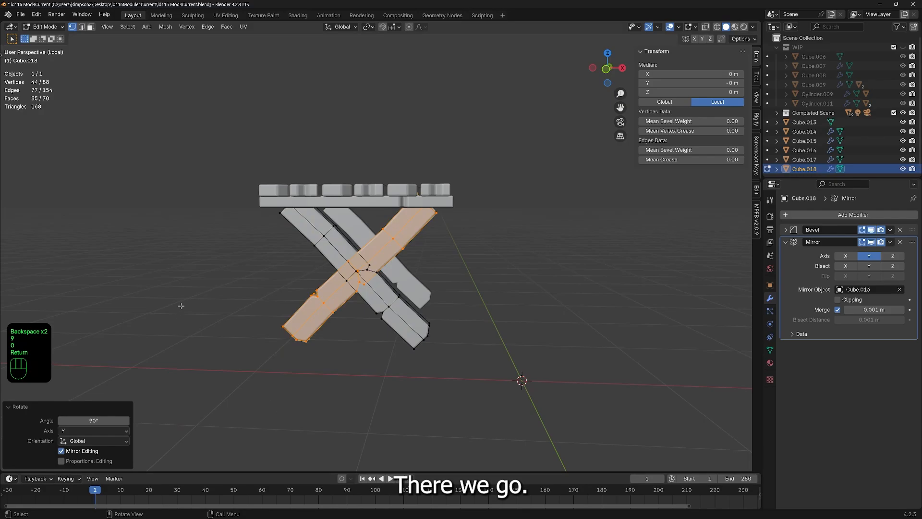
Step: Select one linked leg plank and offset it about 0.0085 m along Y so the crossing faces do not overlap, and leave Edit Mode
{"action": "middle_click_drag", "start_coordinate": [181, 306], "coordinate": [544, 400]}
{"action": "scroll", "coordinate": [432, 375], "scroll_direction": "up", "scroll_amount": 5}
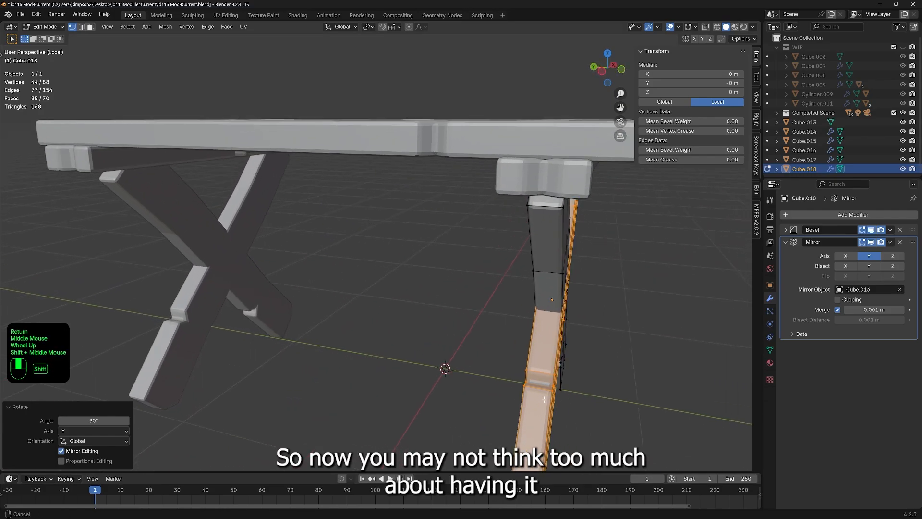
{"action": "scroll", "coordinate": [544, 400], "scroll_direction": "up", "scroll_amount": 2}
{"action": "left_click", "coordinate": [403, 372]}
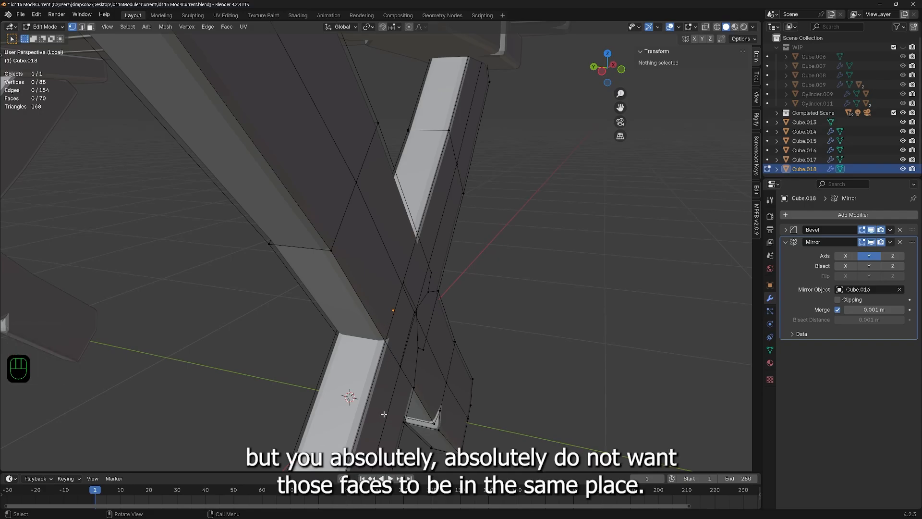
{"action": "left_click", "coordinate": [387, 440]}
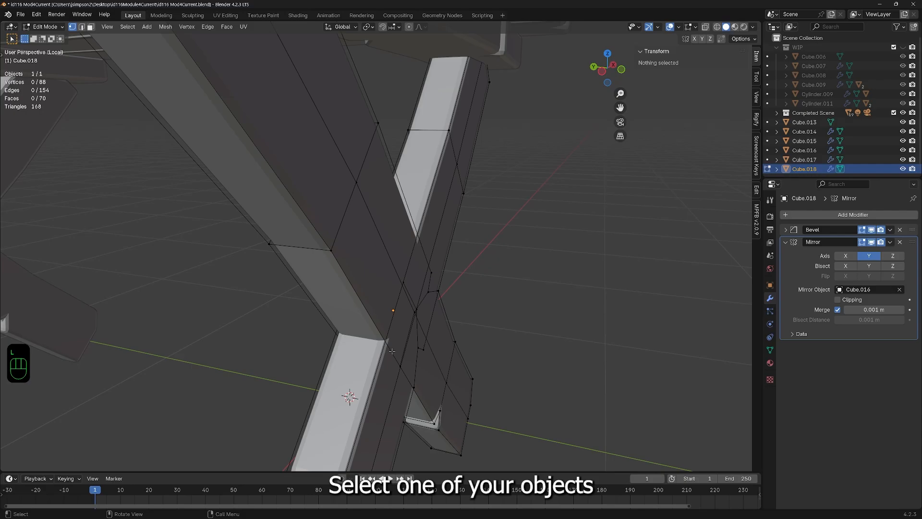
{"action": "double_click", "coordinate": [398, 367]}
{"action": "middle_click_drag", "start_coordinate": [398, 365], "coordinate": [502, 398]}
{"action": "key", "text": "g"}
{"action": "key", "text": "y"}
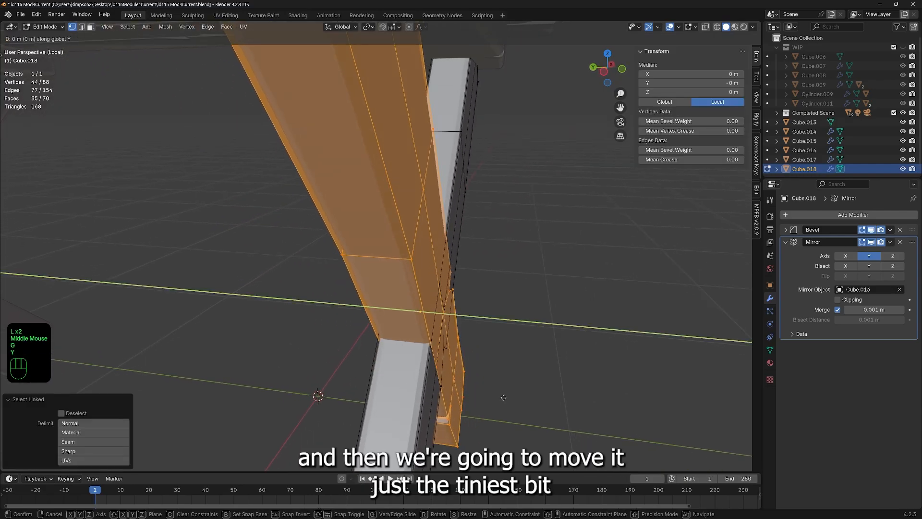
{"action": "left_click", "coordinate": [498, 395]}
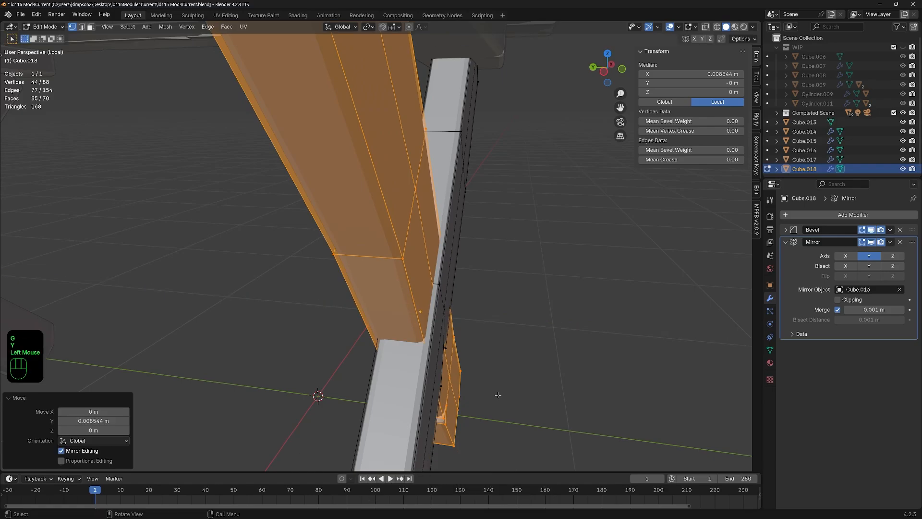
{"action": "middle_click_drag", "start_coordinate": [498, 395], "coordinate": [368, 406]}
{"action": "key", "text": "Tab"}
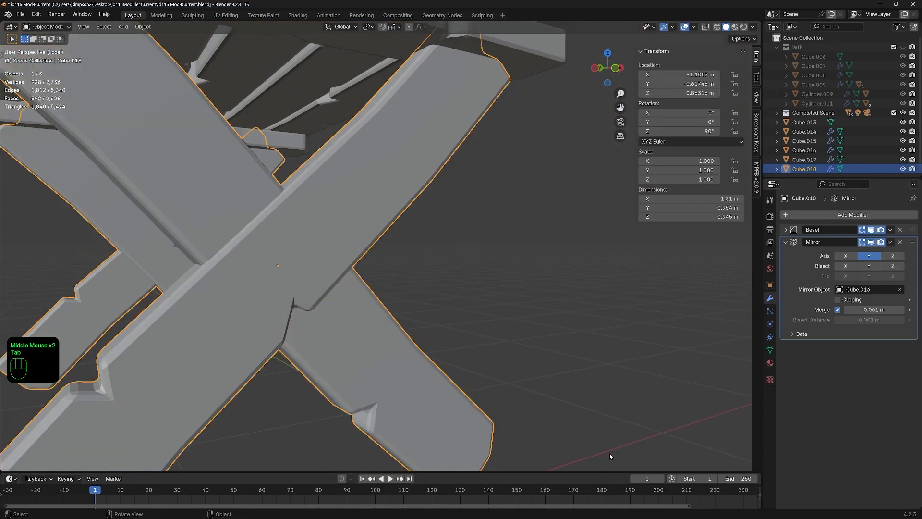
Step: Exit Local View to bring back the whole scene and check how the table fits in the room
{"action": "scroll", "coordinate": [408, 336], "scroll_direction": "down", "scroll_amount": 3}
{"action": "middle_click_drag", "start_coordinate": [414, 329], "coordinate": [589, 341]}
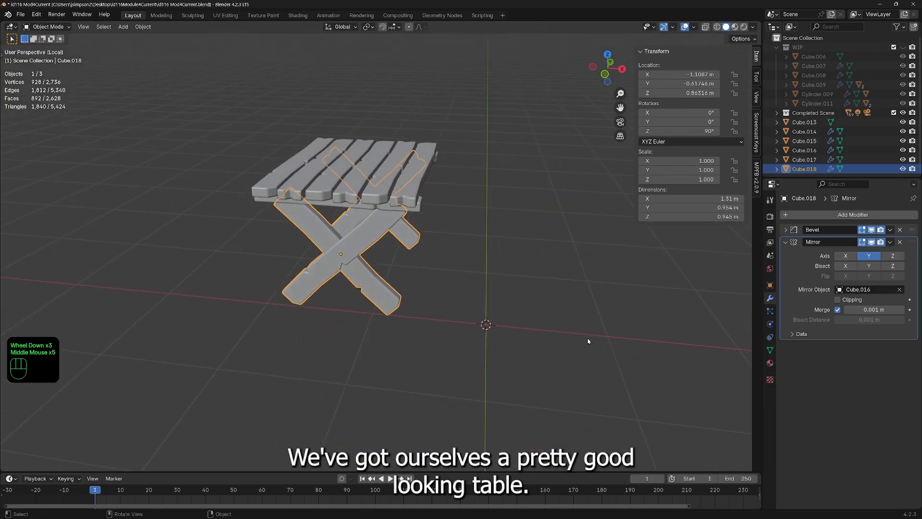
{"action": "key", "text": "KP_Divide"}
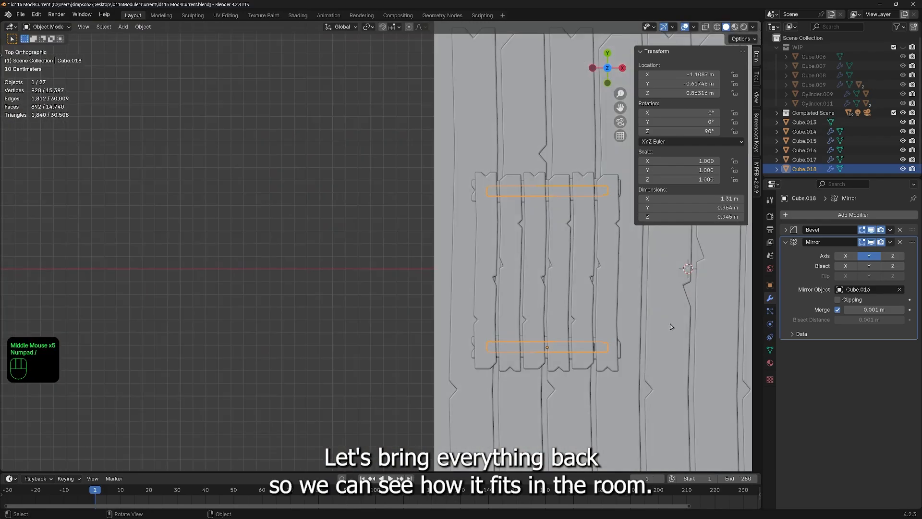
{"action": "middle_click_drag", "start_coordinate": [345, 179], "coordinate": [549, 395]}
{"action": "scroll", "coordinate": [546, 381], "scroll_direction": "down", "scroll_amount": 3}
{"action": "scroll", "coordinate": [489, 311], "scroll_direction": "up", "scroll_amount": 2}
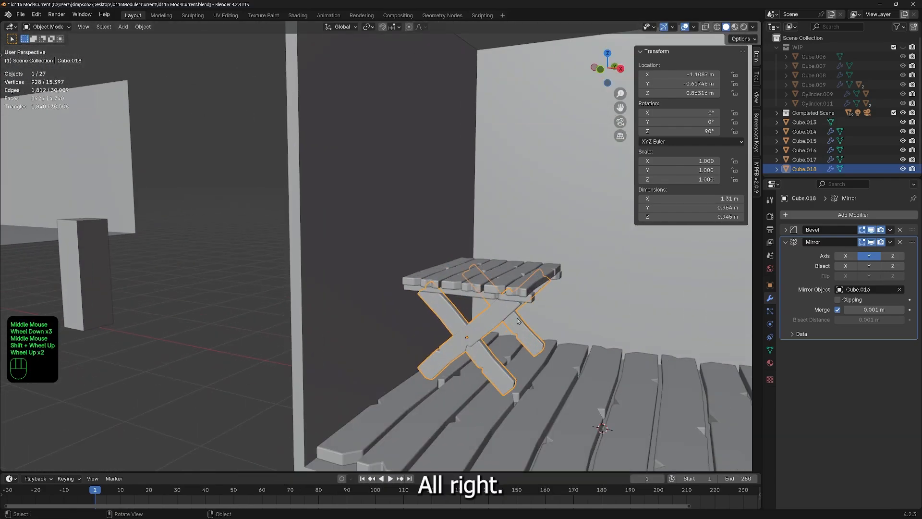
{"action": "middle_click_drag", "start_coordinate": [489, 310], "coordinate": [530, 346]}
{"action": "scroll", "coordinate": [503, 373], "scroll_direction": "up", "scroll_amount": 1}
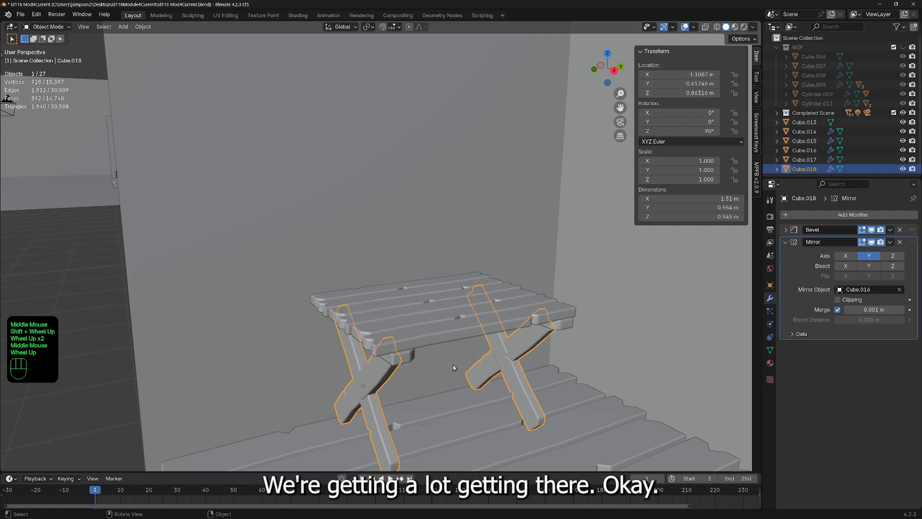
{"action": "mouse_move", "coordinate": [454, 365]}
{"action": "middle_mouse_down"}
{"action": "mouse_move", "coordinate": [463, 373]}
{"action": "mouse_move", "coordinate": [443, 355]}
{"action": "middle_mouse_up"}
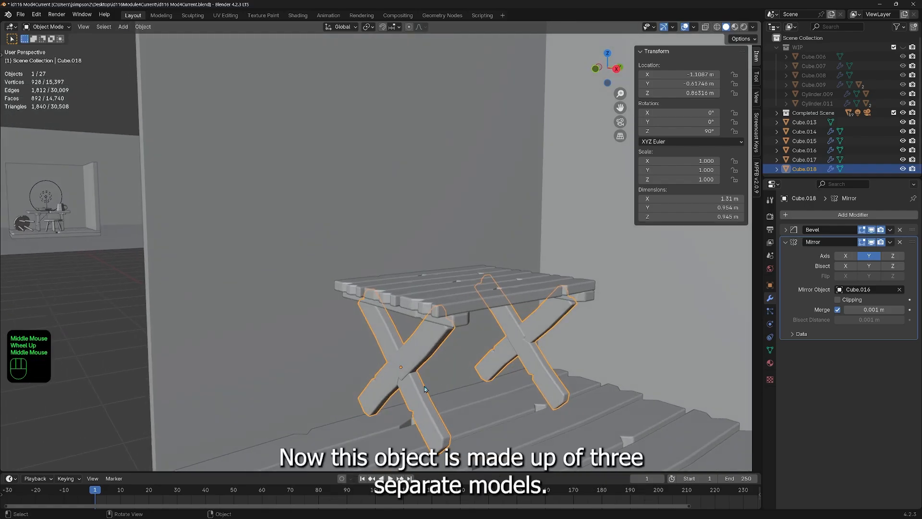
Step: Select the tabletop, the crosspieces and the legs in turn to examine the table's separate objects
{"action": "left_click", "coordinate": [438, 307]}
{"action": "left_click", "coordinate": [458, 325]}
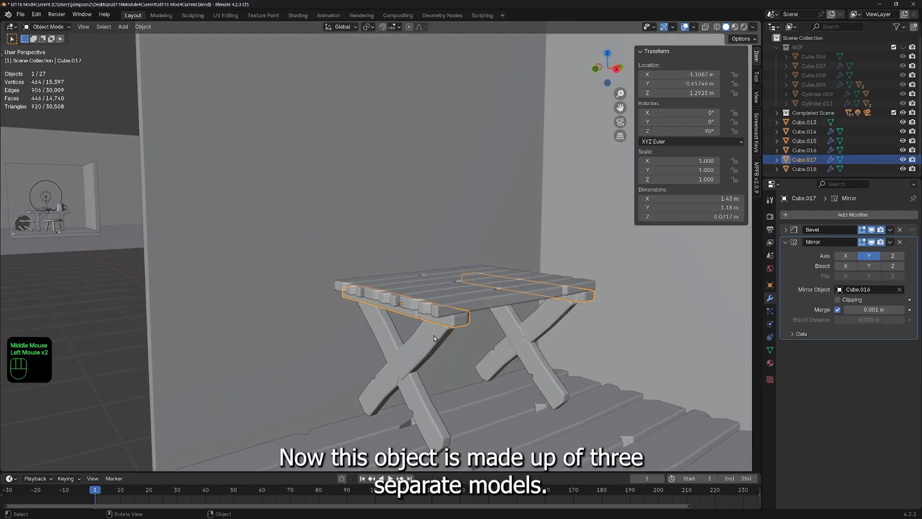
{"action": "left_click", "coordinate": [434, 335]}
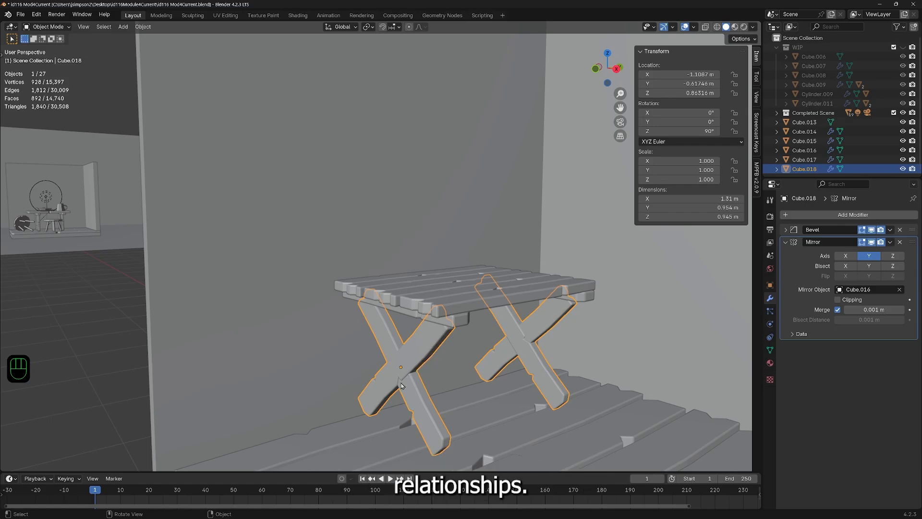
Step: Parent the X-shaped legs and the crosspieces to the plank tabletop using the Object parent type
{"action": "left_click", "coordinate": [415, 355]}
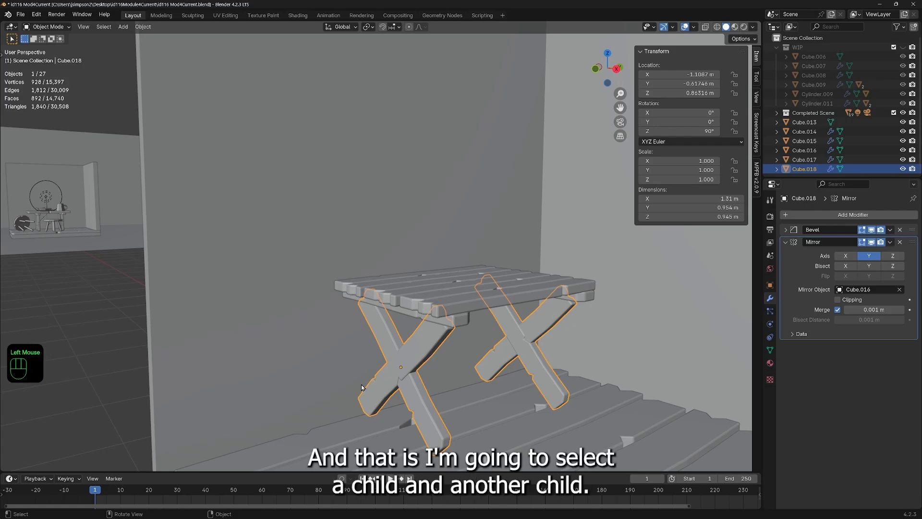
{"action": "left_click", "coordinate": [460, 325], "text": "shift"}
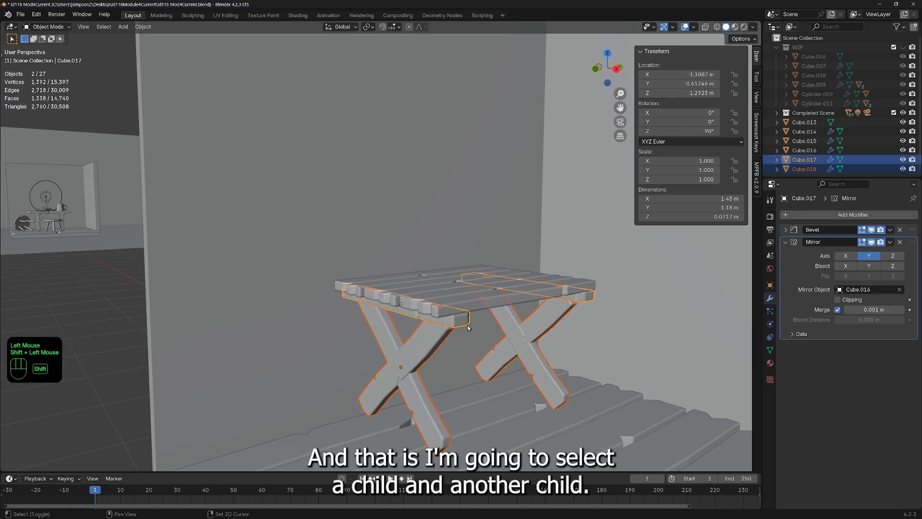
{"action": "left_click", "coordinate": [437, 281], "text": "shift"}
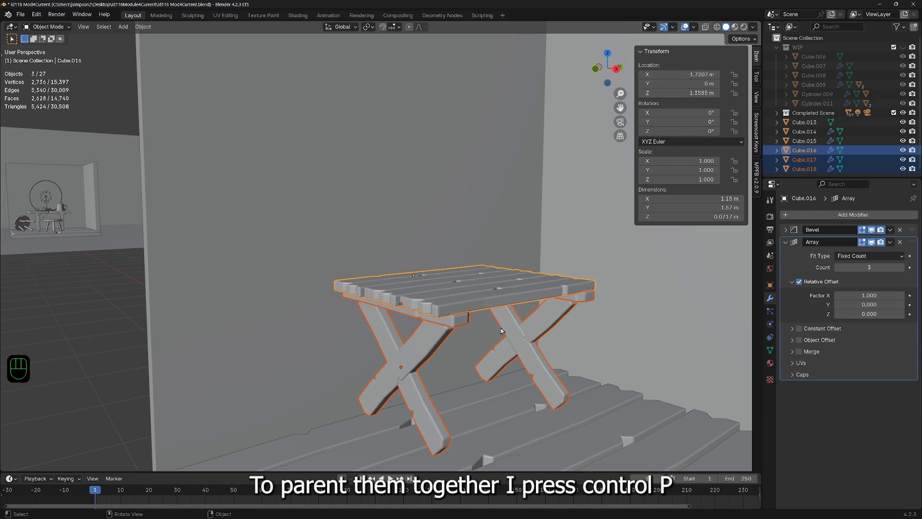
{"action": "key", "text": "ctrl+p"}
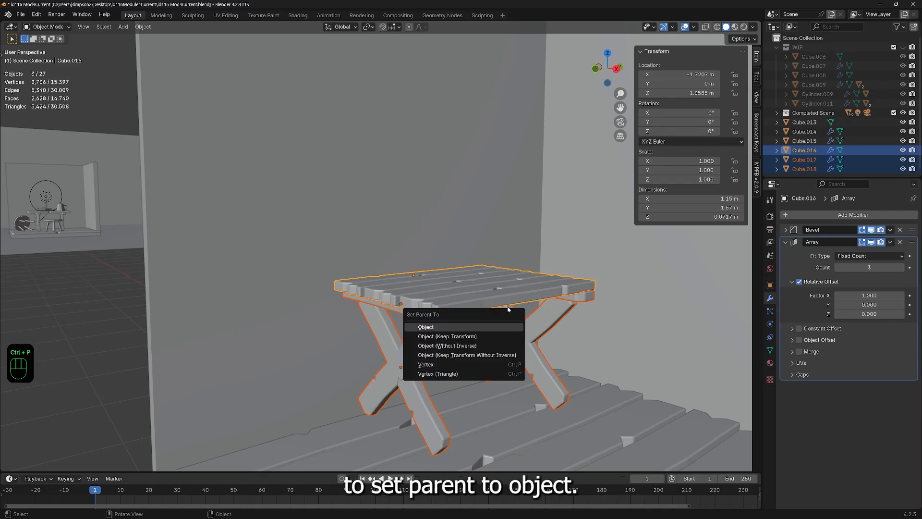
{"action": "left_click", "coordinate": [441, 328]}
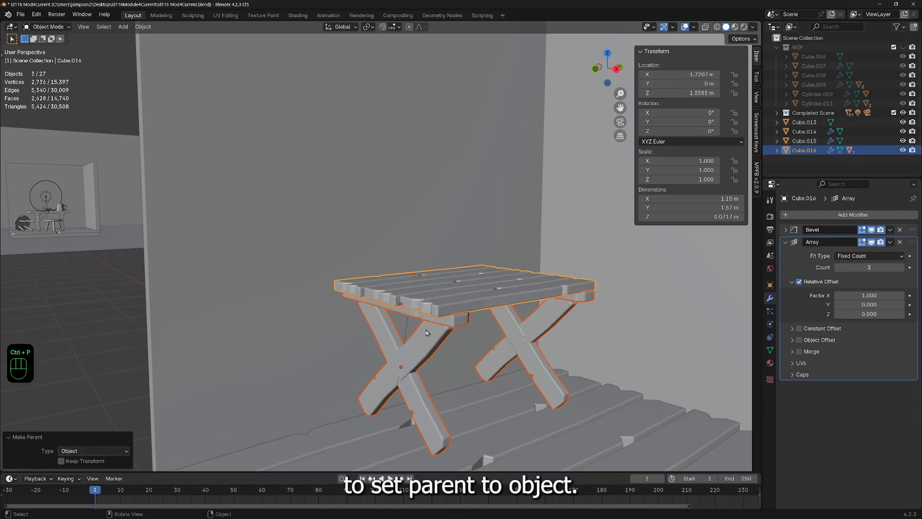
{"action": "middle_click_drag", "start_coordinate": [496, 297], "coordinate": [341, 355]}
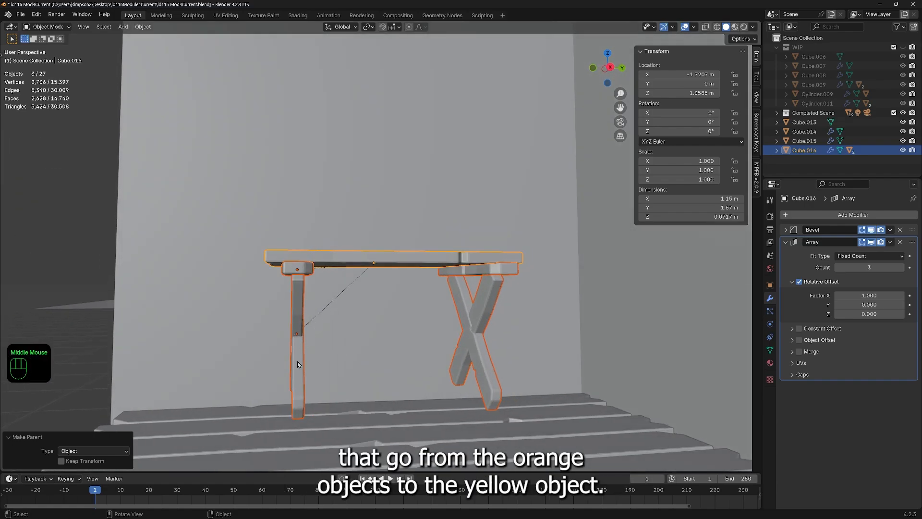
{"action": "middle_click_drag", "start_coordinate": [298, 355], "coordinate": [462, 344]}
Step: Select only the tabletop and try moving it to test the parenting of the legs and crosspieces
{"action": "left_click", "coordinate": [451, 327]}
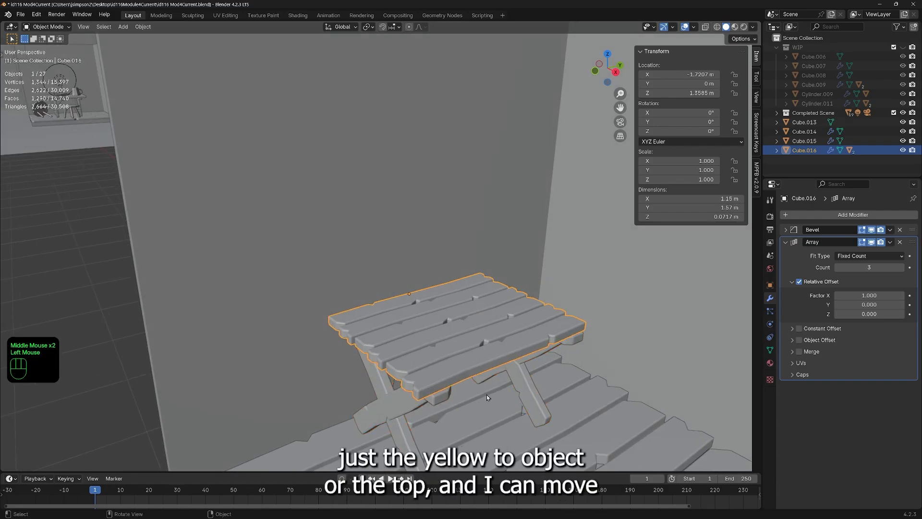
{"action": "key", "text": "g"}
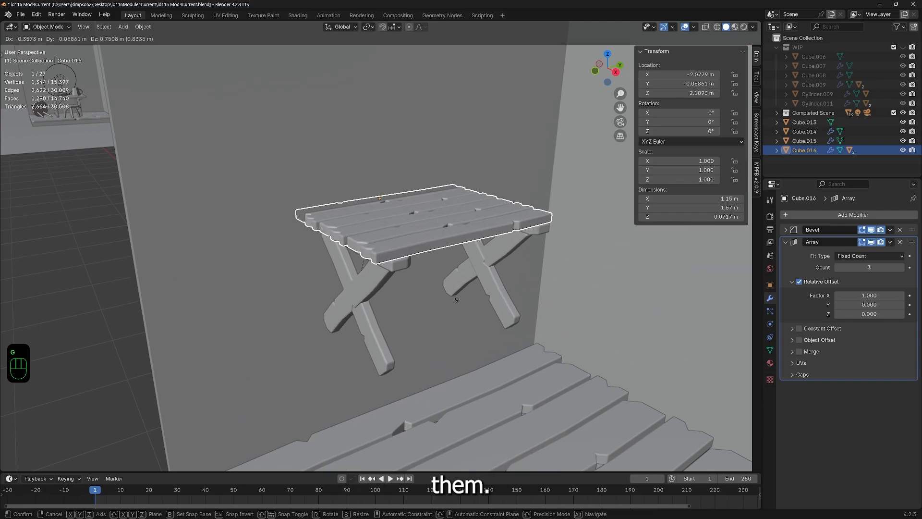
{"action": "right_click", "coordinate": [587, 401]}
Step: In front view, lower the parented table about 0.197 m along Z so its legs reach the plank floor
{"action": "middle_click_drag", "start_coordinate": [493, 355], "coordinate": [553, 321]}
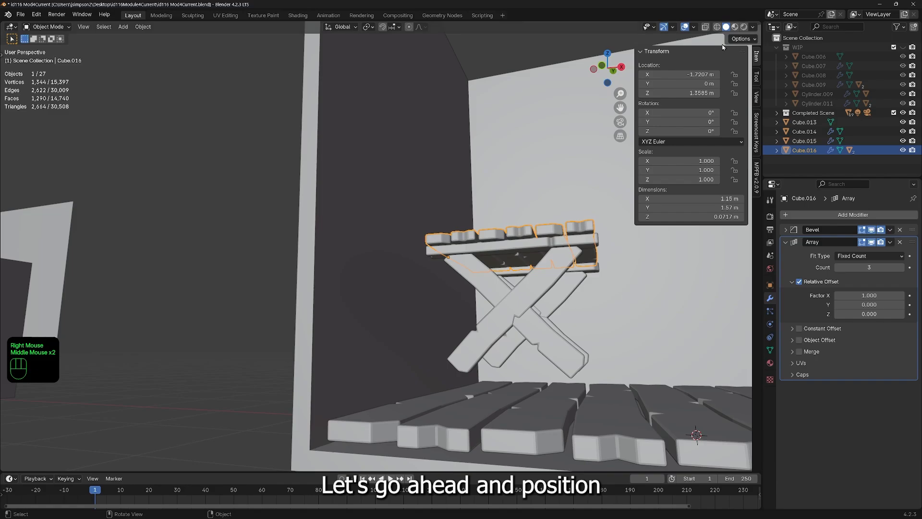
{"action": "left_click", "coordinate": [603, 70]}
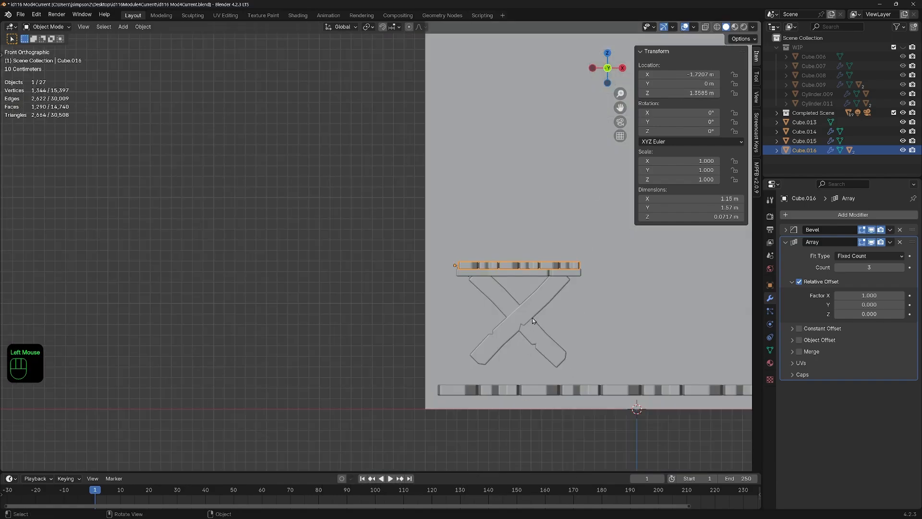
{"action": "key", "text": "g"}
{"action": "key", "text": "z"}
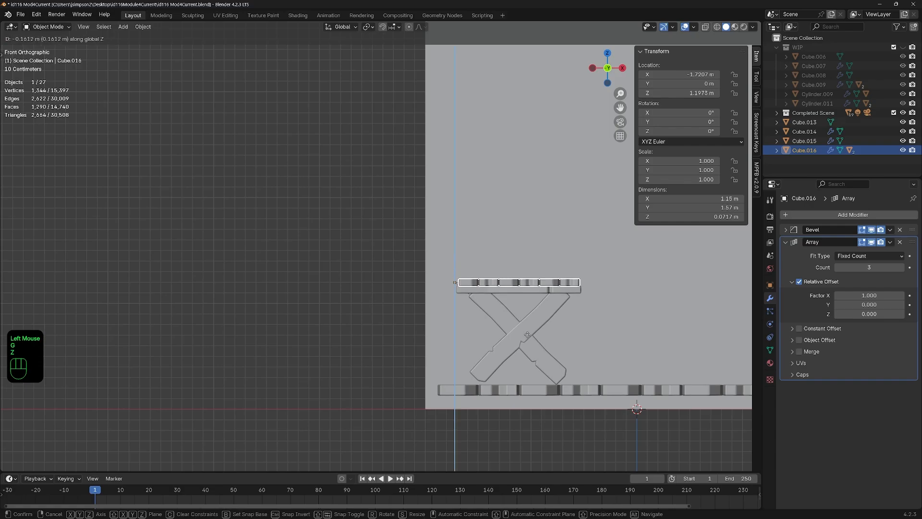
{"action": "left_click", "coordinate": [527, 338]}
{"action": "middle_click_drag", "start_coordinate": [539, 341], "coordinate": [489, 302]}
{"action": "scroll", "coordinate": [481, 288], "scroll_direction": "down", "scroll_amount": 3}
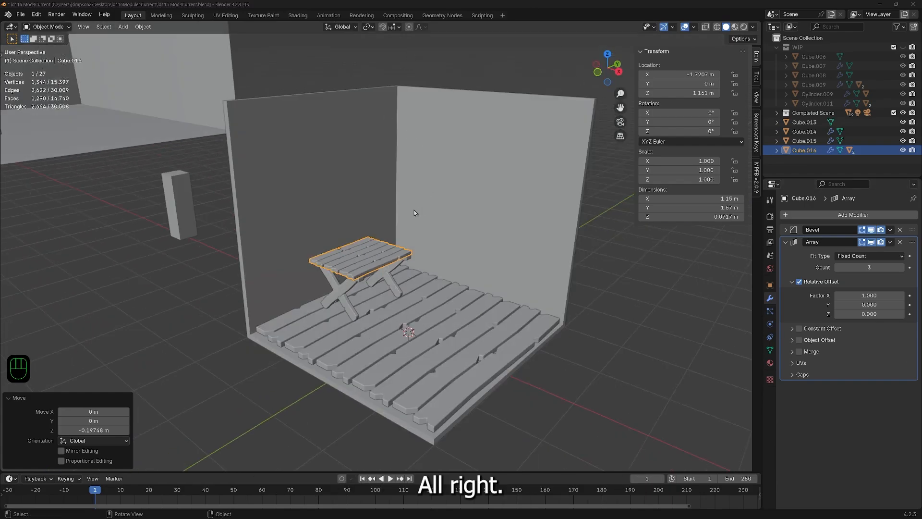
Step: Select the round stool seat in the completed reference scene and frame it to examine the stool's design
{"action": "middle_click_drag", "start_coordinate": [115, 180], "coordinate": [648, 265], "text": "shift"}
{"action": "middle_click_drag", "start_coordinate": [126, 153], "coordinate": [338, 224], "text": "shift"}
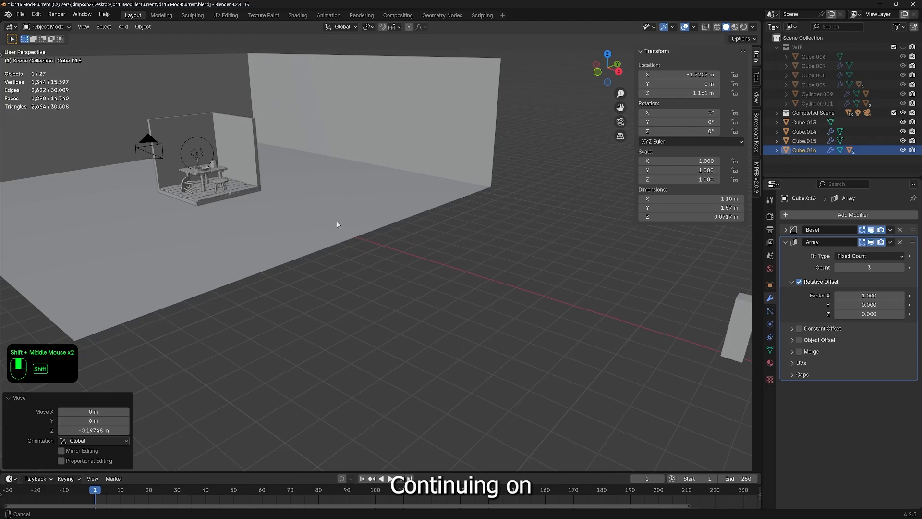
{"action": "scroll", "coordinate": [255, 205], "scroll_direction": "up", "scroll_amount": 2}
{"action": "scroll", "coordinate": [245, 201], "scroll_direction": "up", "scroll_amount": 2}
{"action": "middle_click_drag", "start_coordinate": [245, 200], "coordinate": [168, 172], "text": "shift"}
{"action": "left_click", "coordinate": [172, 168]}
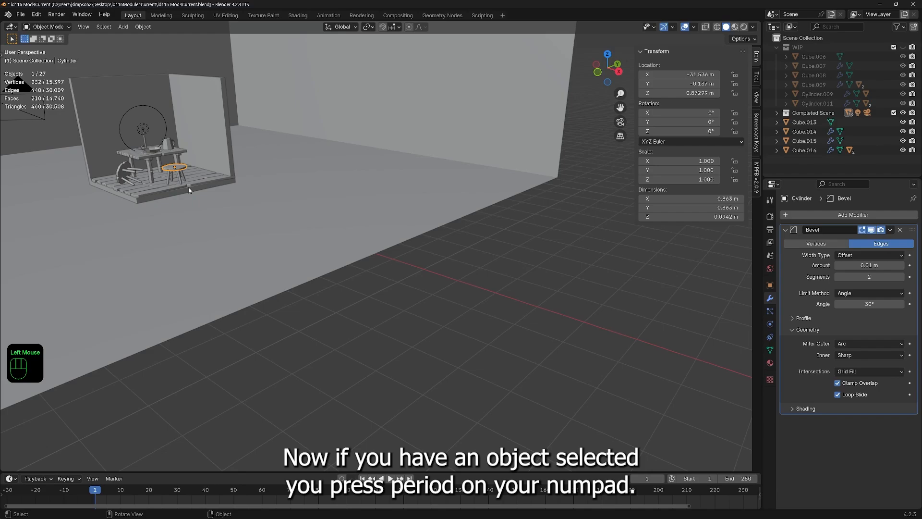
{"action": "key", "text": "KP_Decimal"}
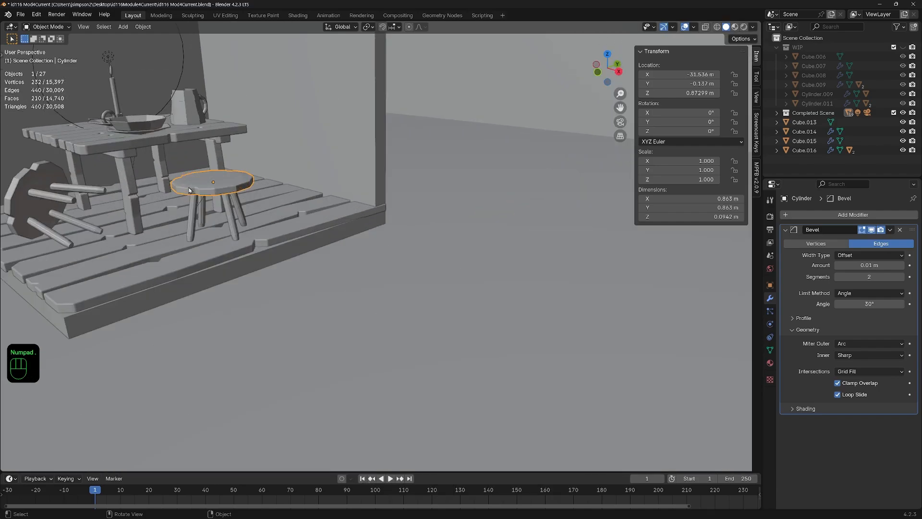
{"action": "middle_click_drag", "start_coordinate": [463, 247], "coordinate": [366, 291]}
{"action": "scroll", "coordinate": [366, 291], "scroll_direction": "up", "scroll_amount": 1}
{"action": "middle_click_drag", "start_coordinate": [366, 292], "coordinate": [381, 294]}
{"action": "scroll", "coordinate": [381, 294], "scroll_direction": "down", "scroll_amount": 4}
{"action": "scroll", "coordinate": [388, 293], "scroll_direction": "down", "scroll_amount": 7}
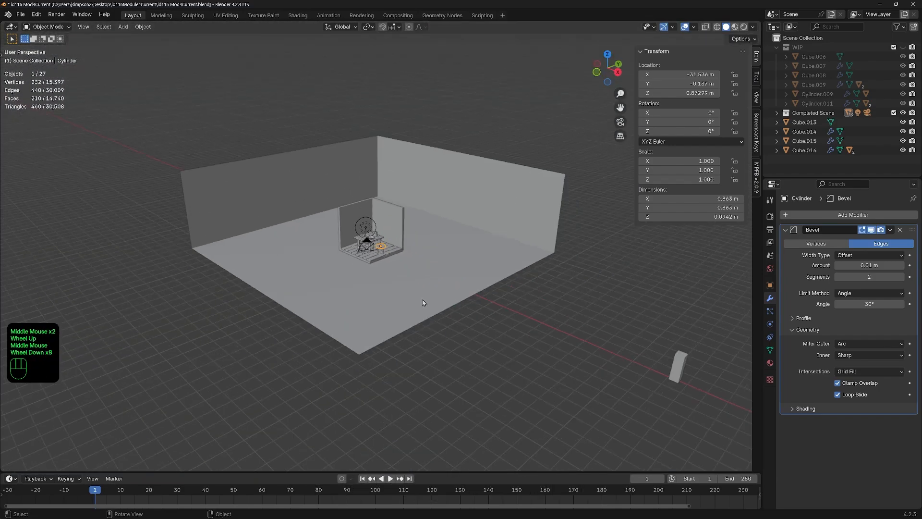
Step: Return to the new table's room by framing the tabletop, and add a 12-vertex mesh cylinder with 1 m radius and 2 m depth
{"action": "left_click", "coordinate": [447, 272]}
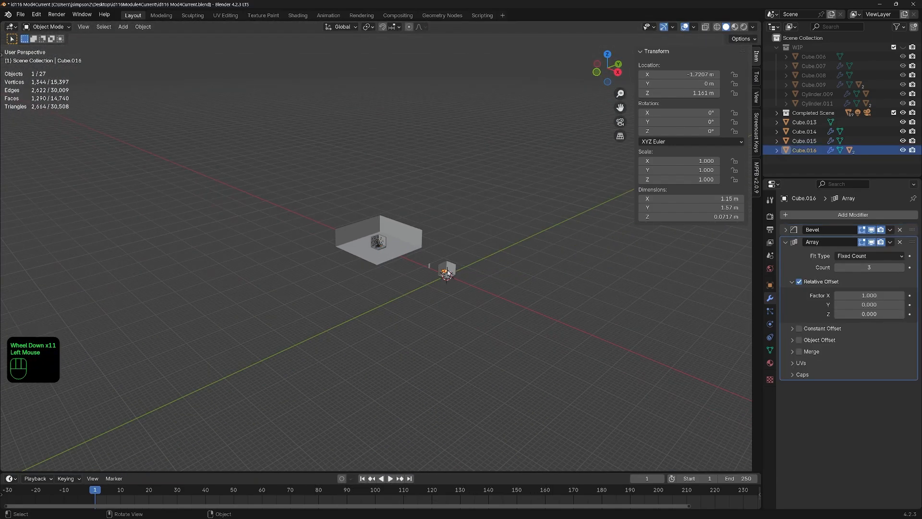
{"action": "key", "text": "KP_Decimal"}
{"action": "scroll", "coordinate": [446, 354], "scroll_direction": "down", "scroll_amount": 4}
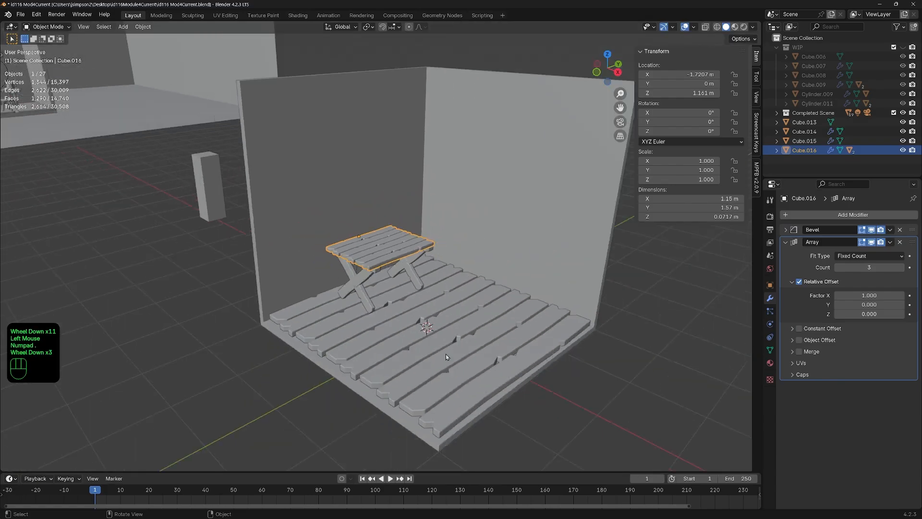
{"action": "middle_click_drag", "start_coordinate": [446, 354], "coordinate": [457, 330]}
{"action": "middle_click_drag", "start_coordinate": [456, 330], "coordinate": [445, 351], "text": "shift"}
{"action": "scroll", "coordinate": [417, 322], "scroll_direction": "up", "scroll_amount": 4}
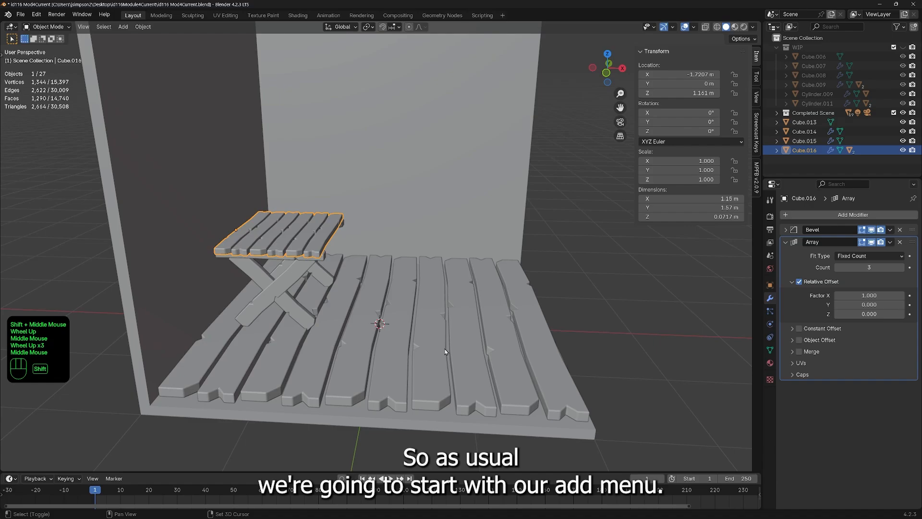
{"action": "key", "text": "shift+a"}
{"action": "mouse_move", "coordinate": [449, 338]}
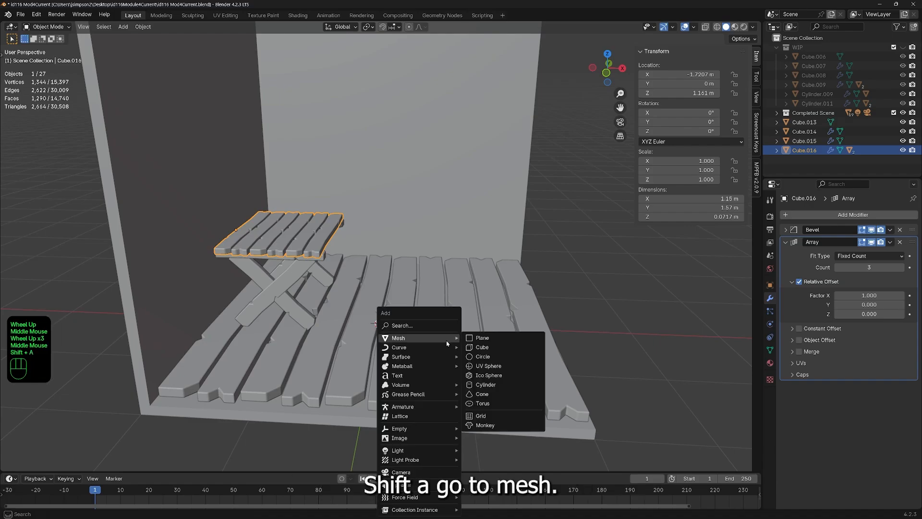
{"action": "left_click", "coordinate": [487, 385]}
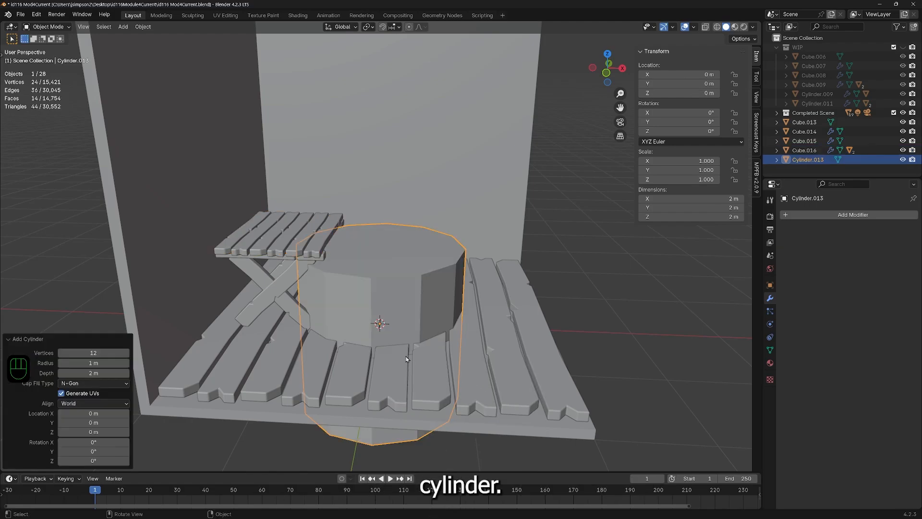
Step: Raise the new cylinder about 1.75 m along the Z axis
{"action": "scroll", "coordinate": [358, 381], "scroll_direction": "up", "scroll_amount": 2}
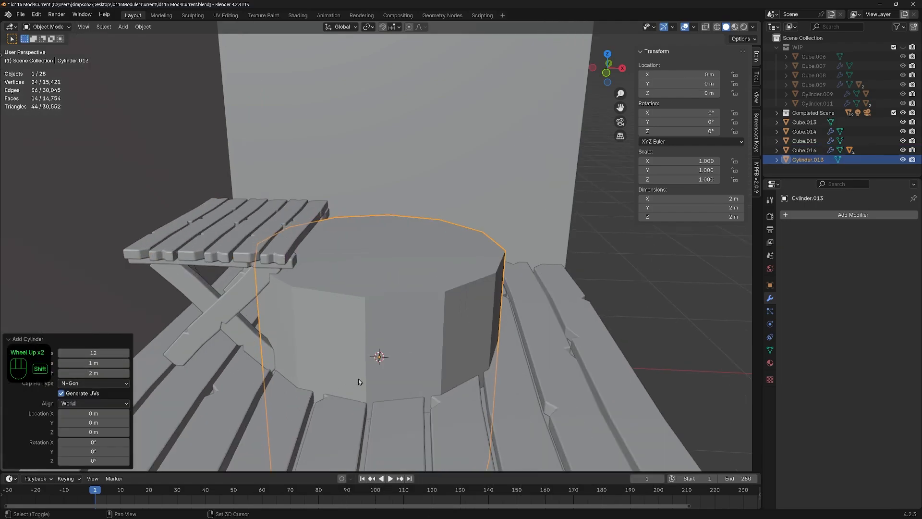
{"action": "middle_click_drag", "start_coordinate": [358, 378], "coordinate": [444, 359], "text": "shift"}
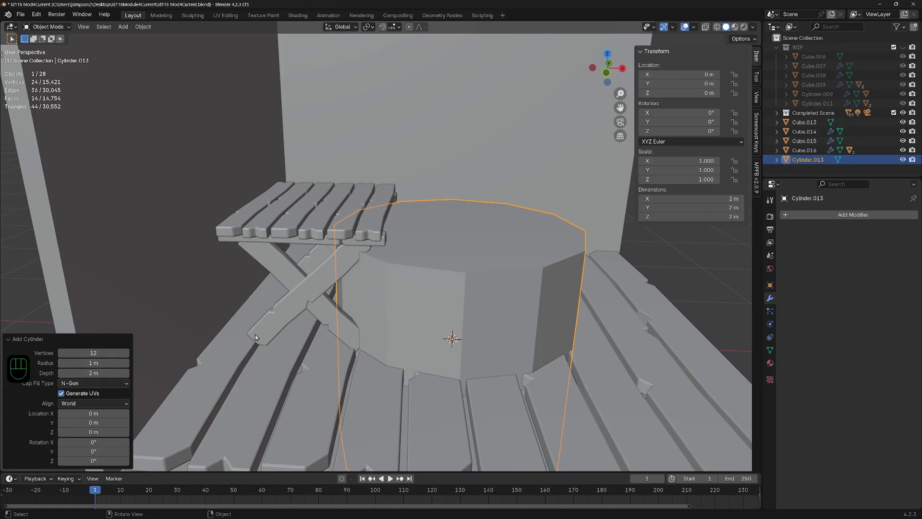
{"action": "key", "text": "g"}
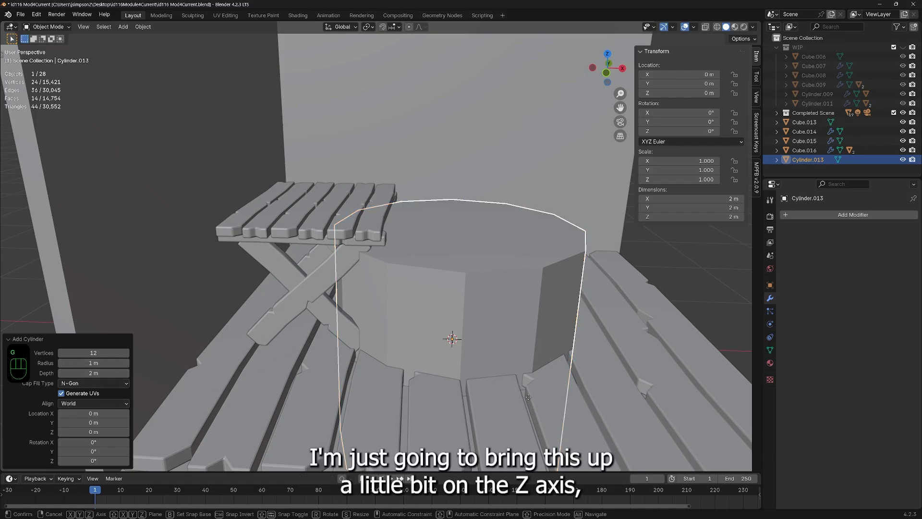
{"action": "key", "text": "z"}
{"action": "left_click", "coordinate": [499, 191]}
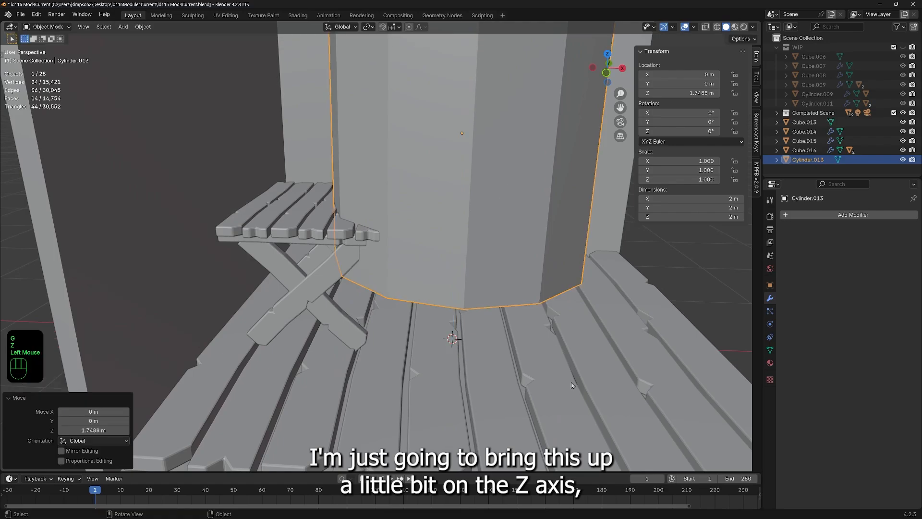
Step: In Edit Mode, scale the whole cylinder mesh uniformly to about 0.321
{"action": "scroll", "coordinate": [572, 383], "scroll_direction": "down", "scroll_amount": 2}
{"action": "middle_click_drag", "start_coordinate": [572, 383], "coordinate": [480, 305]}
{"action": "key", "text": "Tab"}
{"action": "key", "text": "s"}
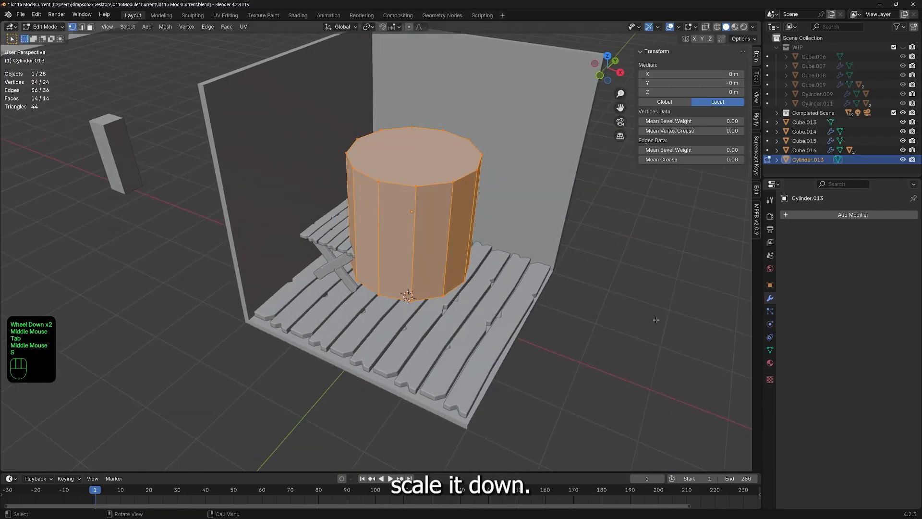
{"action": "key", "text": "s"}
{"action": "left_click", "coordinate": [485, 254]}
Step: Flatten the cylinder mesh into a disc by scaling it to about 0.199 along Z, and leave Edit Mode
{"action": "middle_click_drag", "start_coordinate": [485, 253], "coordinate": [566, 218]}
{"action": "key", "text": "s"}
{"action": "key", "text": "z"}
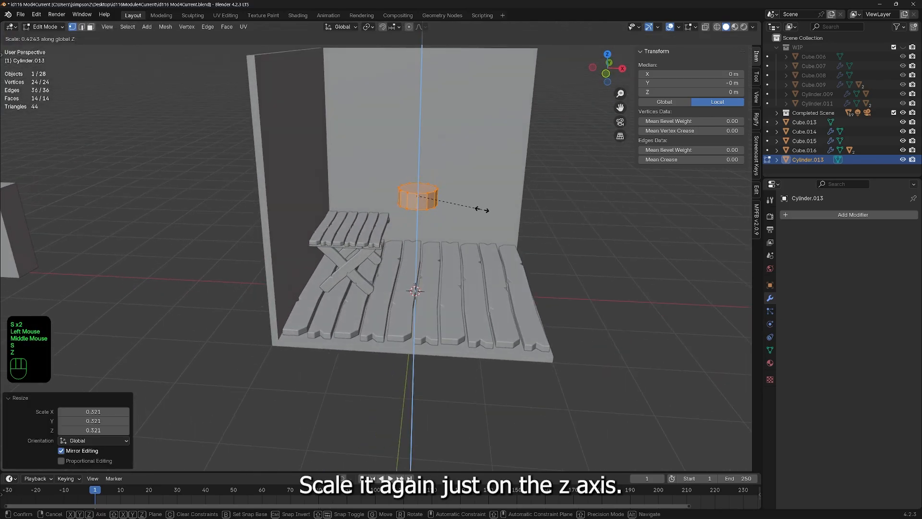
{"action": "left_click", "coordinate": [447, 198]}
{"action": "scroll", "coordinate": [490, 223], "scroll_direction": "up", "scroll_amount": 4}
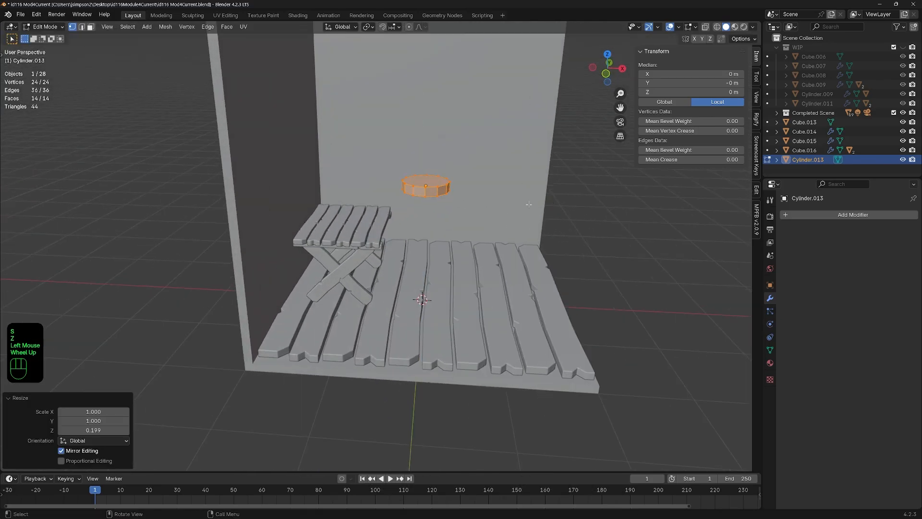
{"action": "middle_click_drag", "start_coordinate": [490, 223], "coordinate": [471, 201], "text": "shift"}
{"action": "key", "text": "Tab"}
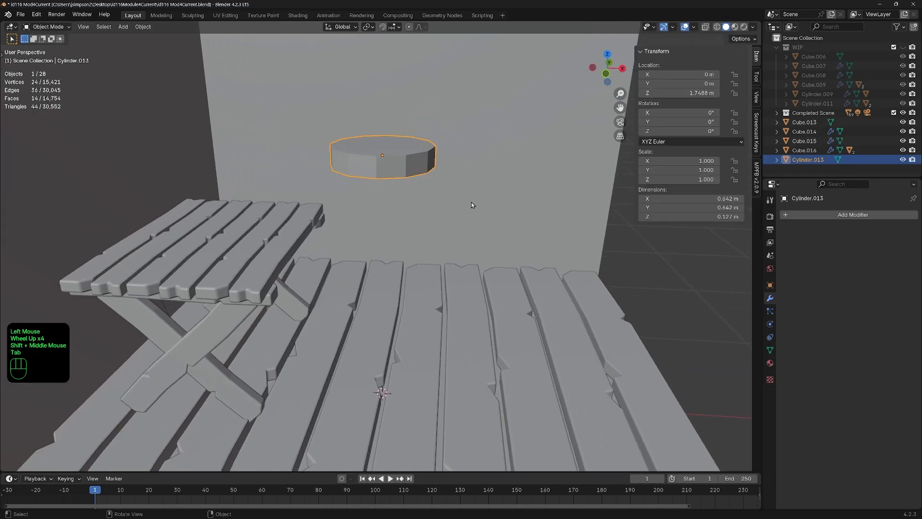
Step: In front view, lower the disc about 1.03 m along Z to stool-seat height beside the table
{"action": "left_click", "coordinate": [608, 75]}
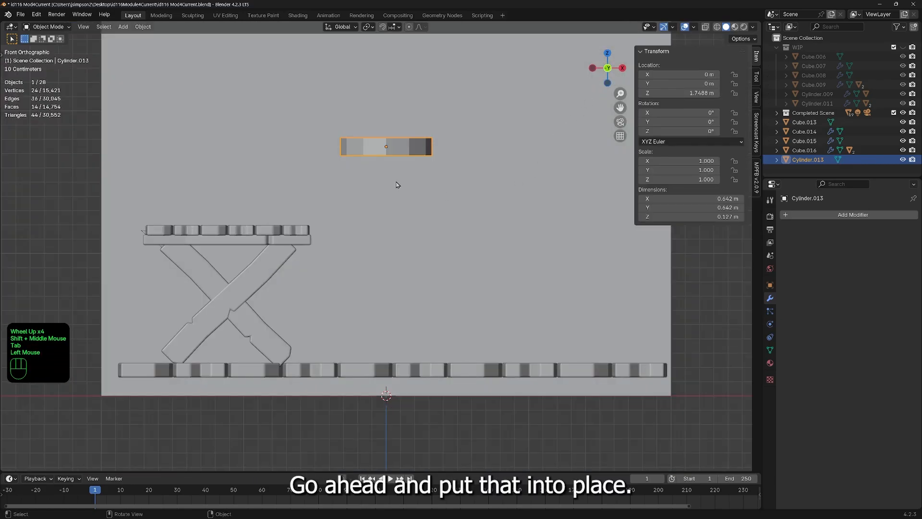
{"action": "key", "text": "g"}
{"action": "key", "text": "z"}
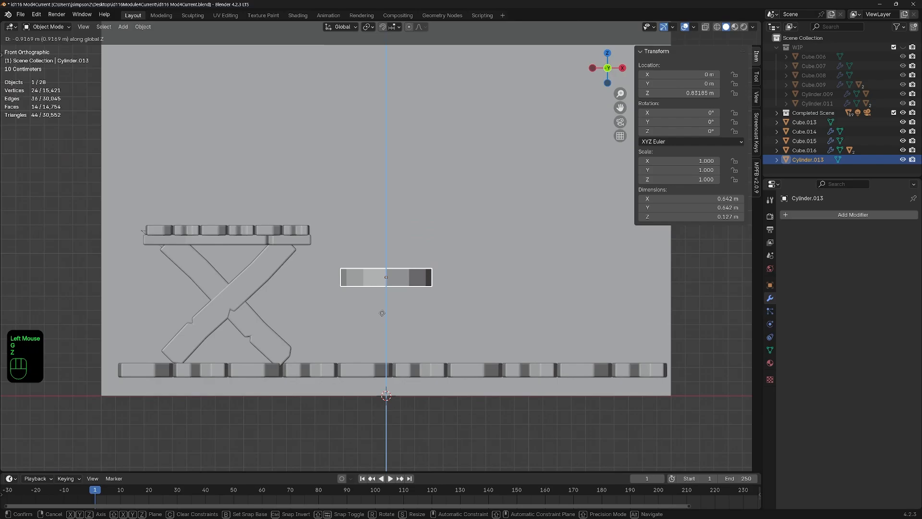
{"action": "left_click", "coordinate": [385, 328]}
{"action": "scroll", "coordinate": [499, 283], "scroll_direction": "up", "scroll_amount": 2}
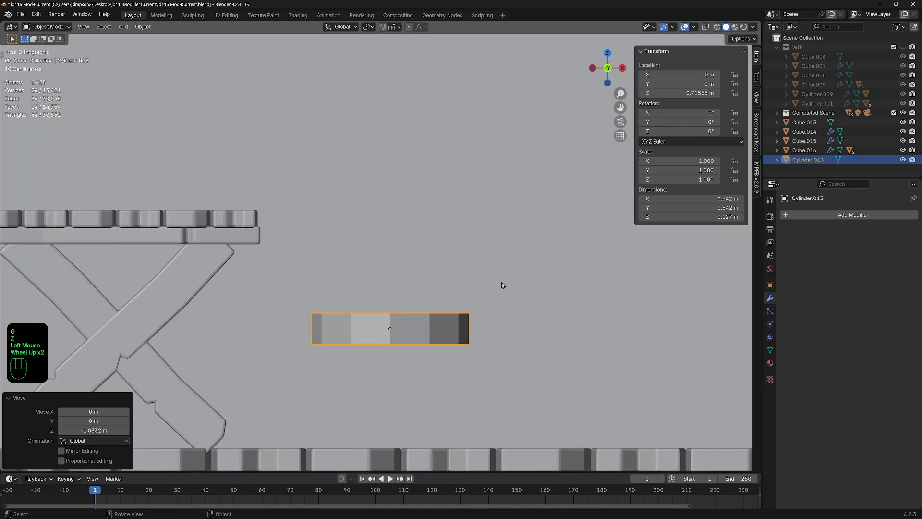
Step: In Edit Mode, thin the seat disc by scaling its mesh to about 0.644 along Z
{"action": "middle_click_drag", "start_coordinate": [501, 281], "coordinate": [490, 304]}
{"action": "key", "text": "Tab"}
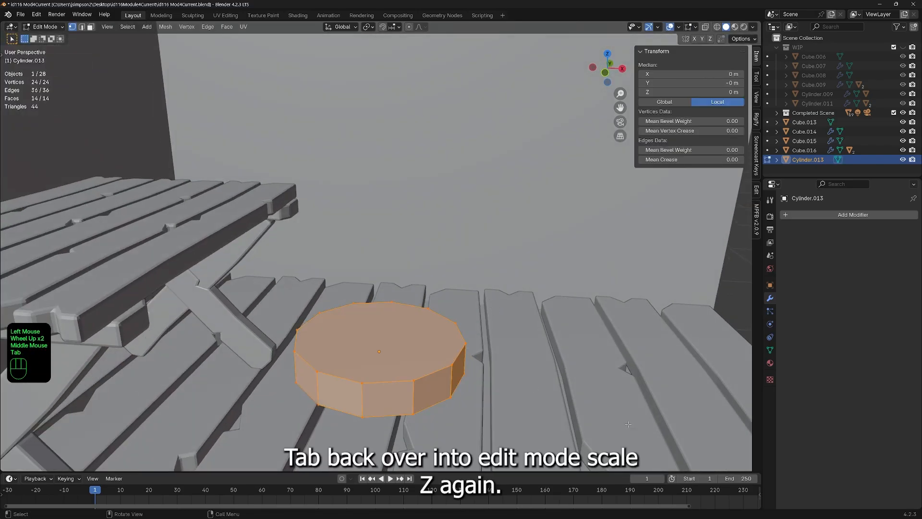
{"action": "key", "text": "s"}
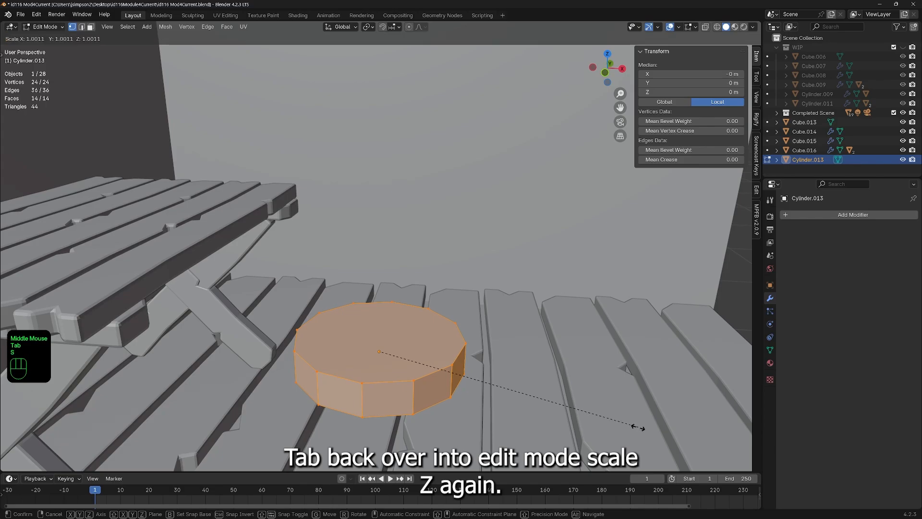
{"action": "key", "text": "z"}
{"action": "left_click", "coordinate": [547, 389]}
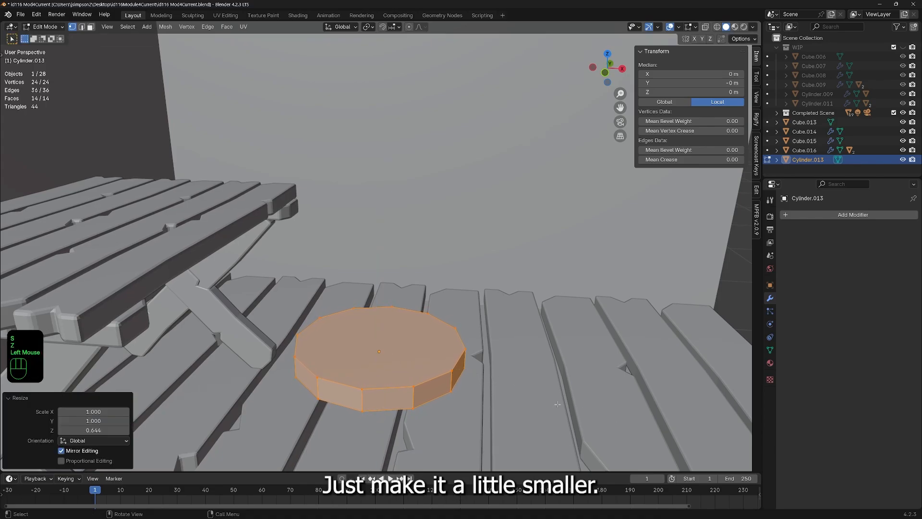
Step: Inset the seat disc's top face by about 0.053 m to frame it with quads
{"action": "middle_click_drag", "start_coordinate": [548, 389], "coordinate": [395, 323]}
{"action": "scroll", "coordinate": [398, 357], "scroll_direction": "up", "scroll_amount": 2}
{"action": "left_click", "coordinate": [407, 356]}
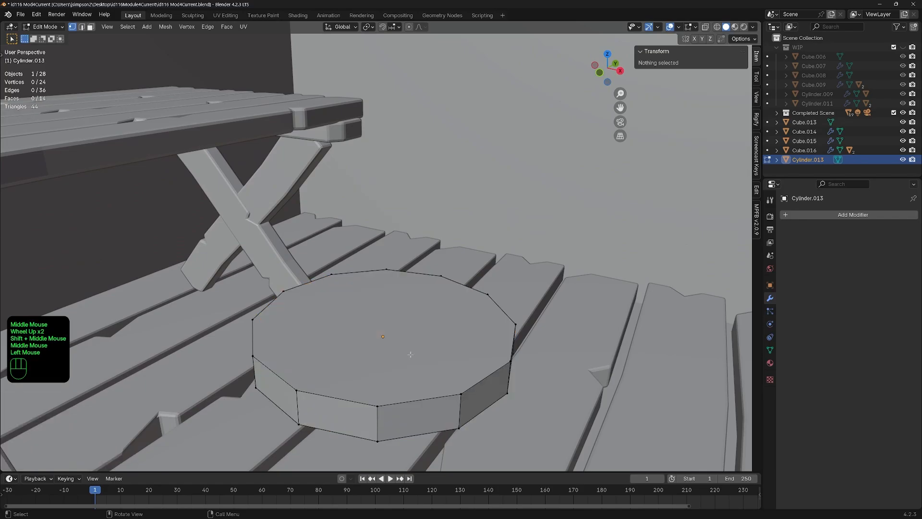
{"action": "key", "text": "3"}
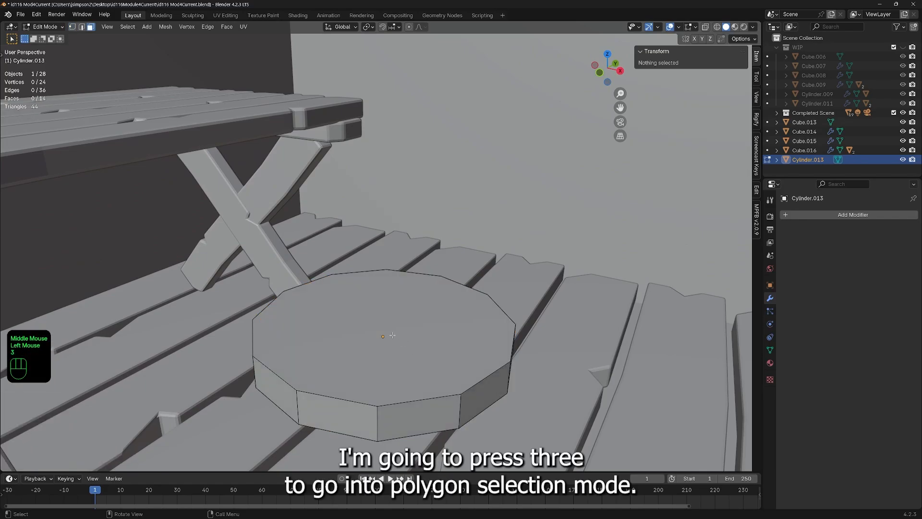
{"action": "left_click", "coordinate": [392, 339]}
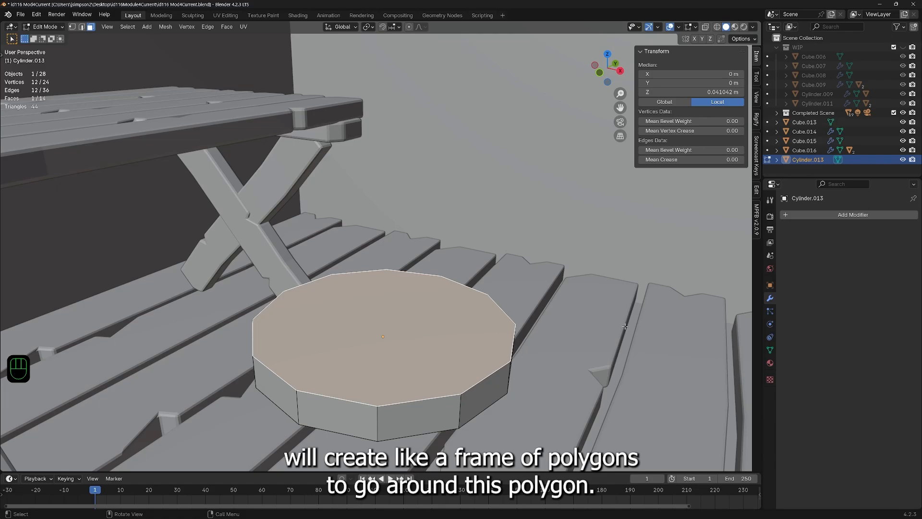
{"action": "key", "text": "i"}
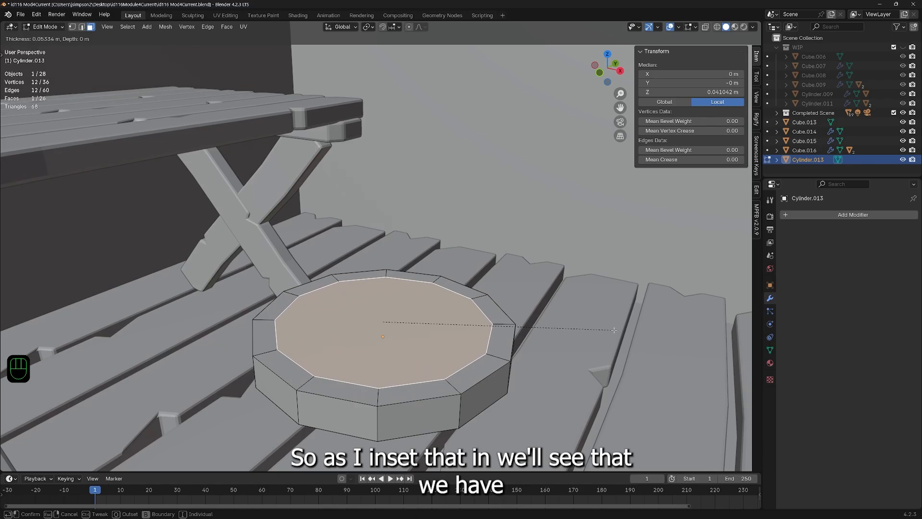
{"action": "left_click", "coordinate": [614, 330]}
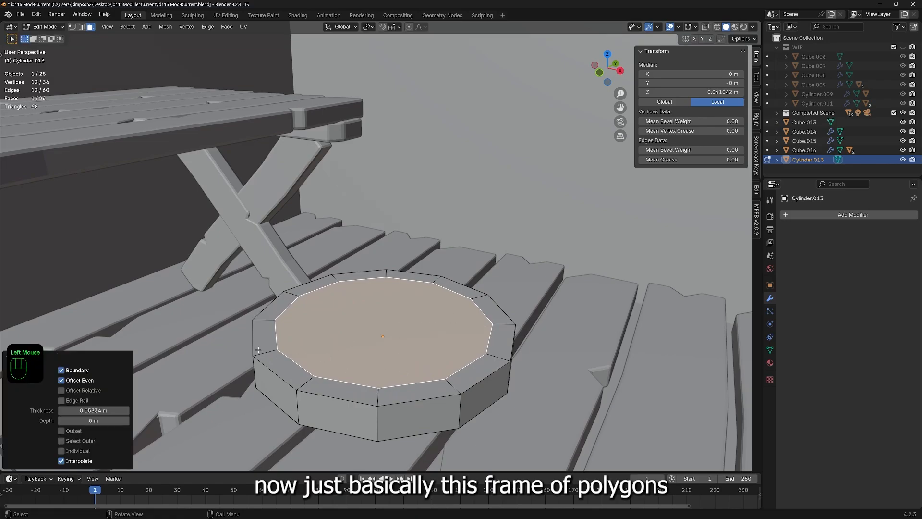
{"action": "left_click", "coordinate": [257, 322]}
{"action": "left_click", "coordinate": [310, 287]}
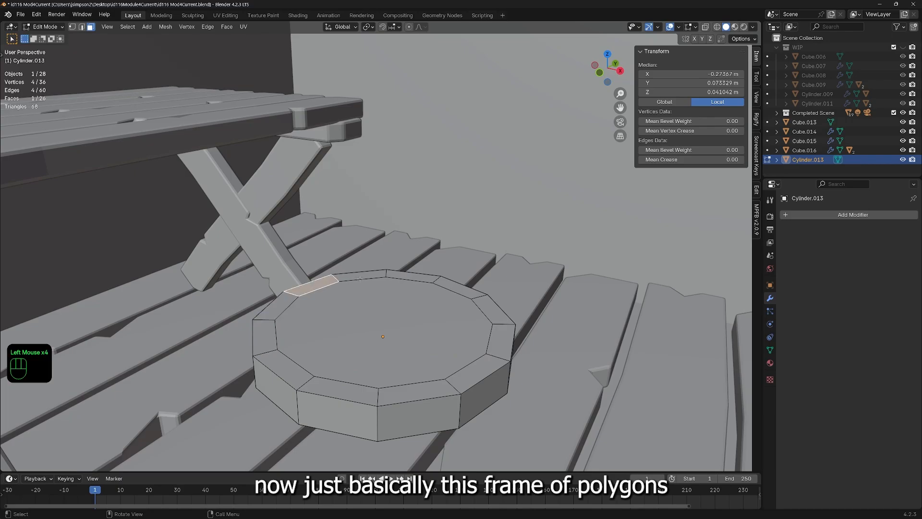
{"action": "left_click", "coordinate": [383, 332]}
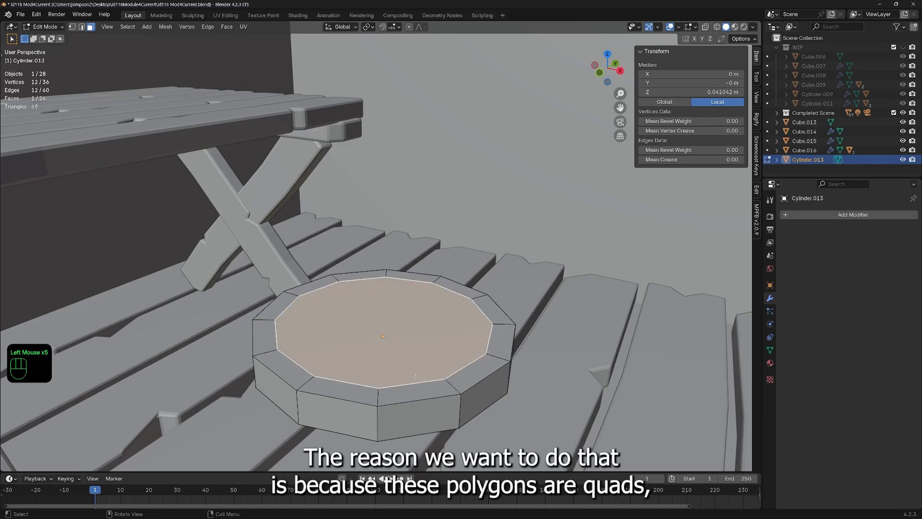
{"action": "left_click", "coordinate": [338, 391]}
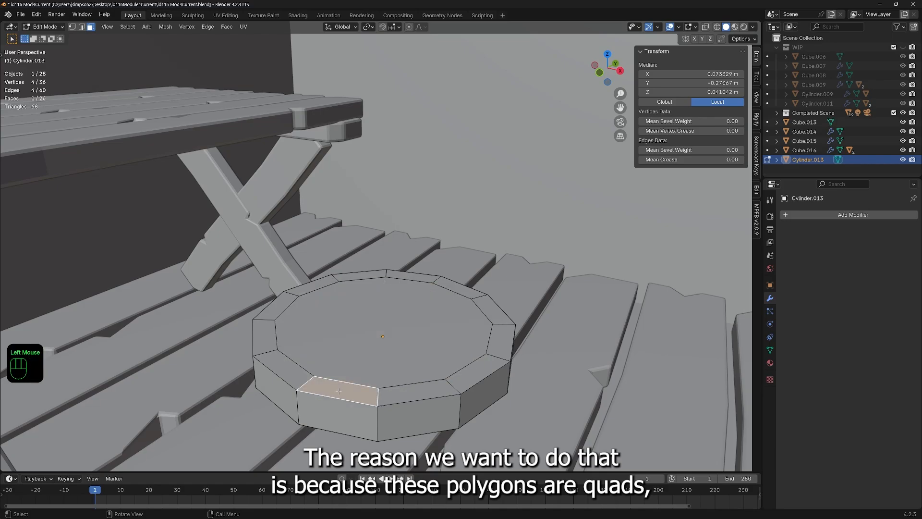
{"action": "left_click", "coordinate": [413, 342]}
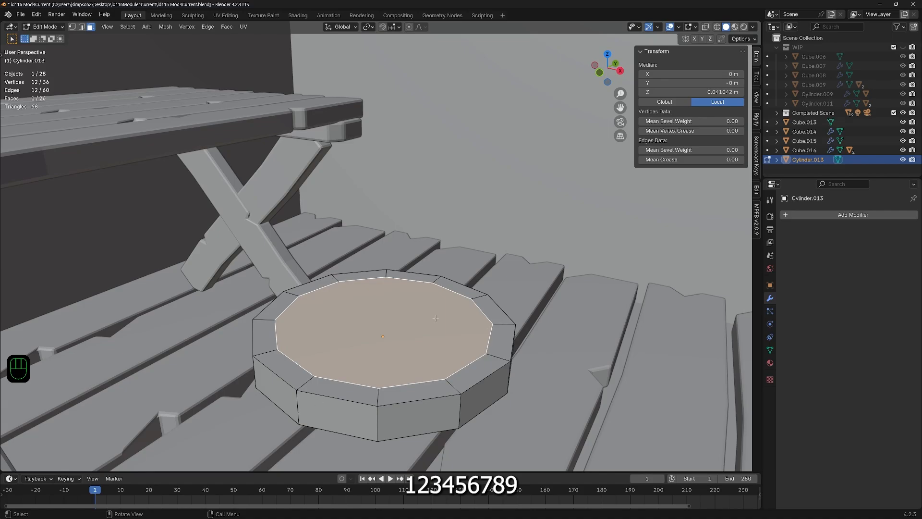
{"action": "left_click", "coordinate": [421, 393]}
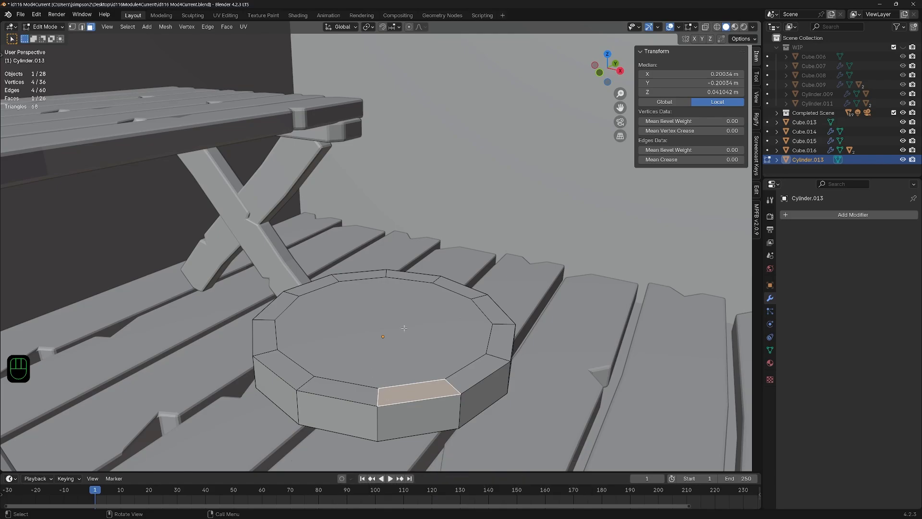
Step: Inset the disc's bottom face by about 0.028 m and scale the inner face to about 0.939
{"action": "middle_click_drag", "start_coordinate": [385, 399], "coordinate": [358, 266]}
{"action": "left_click", "coordinate": [358, 267]}
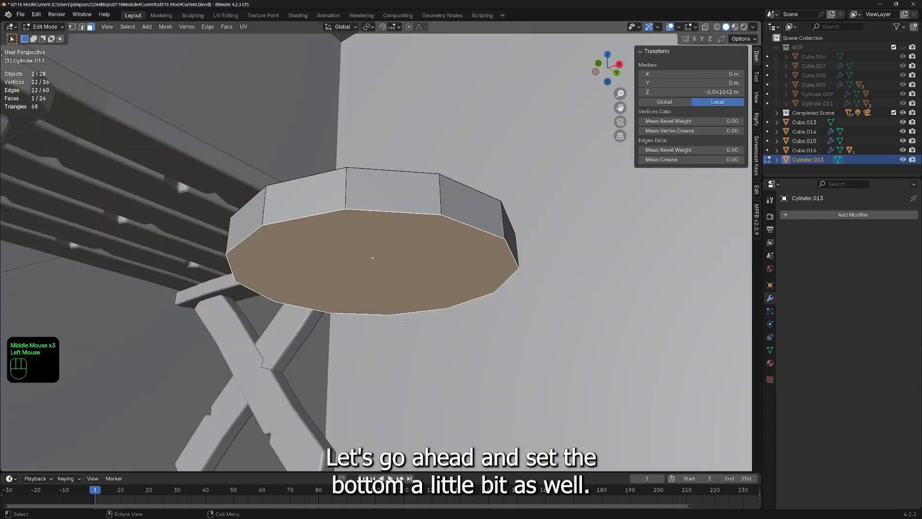
{"action": "key", "text": "i"}
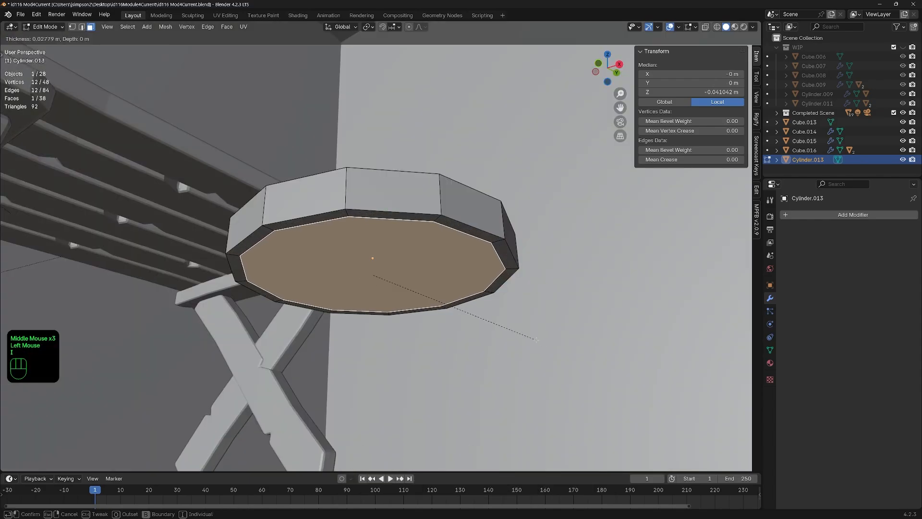
{"action": "left_click", "coordinate": [448, 283]}
{"action": "middle_click_drag", "start_coordinate": [449, 283], "coordinate": [444, 307]}
{"action": "middle_click_drag", "start_coordinate": [445, 333], "coordinate": [391, 330]}
{"action": "key", "text": "s"}
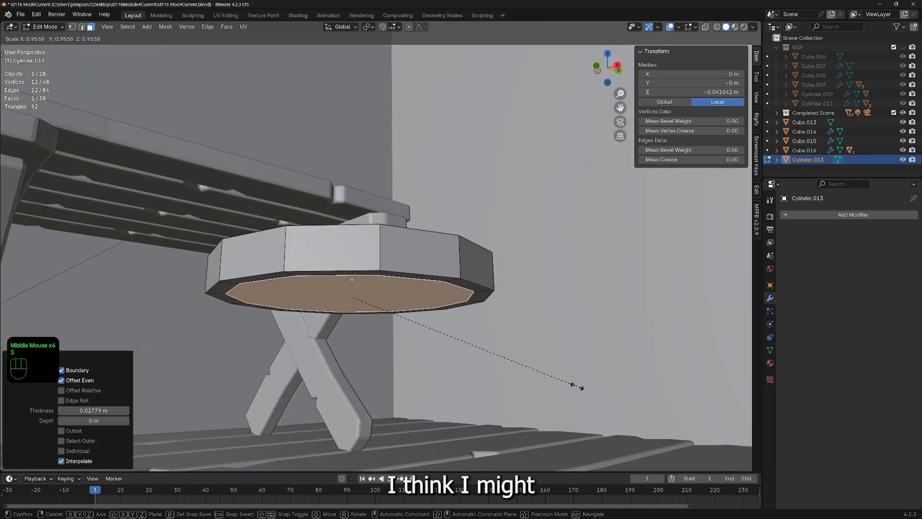
{"action": "left_click", "coordinate": [573, 384]}
Step: Bevel one vertical rim edge on the disc's +X side about 0.033 m wide and delete the resulting faces to open a notch
{"action": "middle_click_drag", "start_coordinate": [573, 384], "coordinate": [418, 432]}
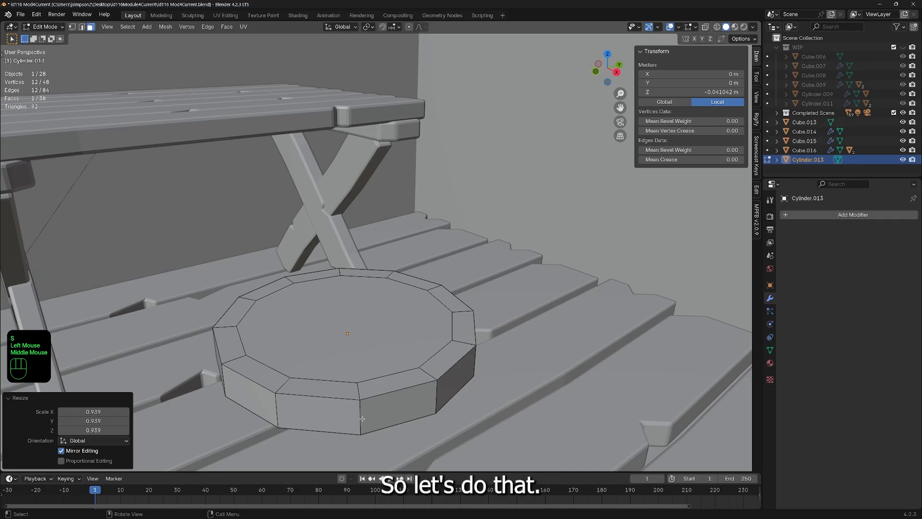
{"action": "key", "text": "2"}
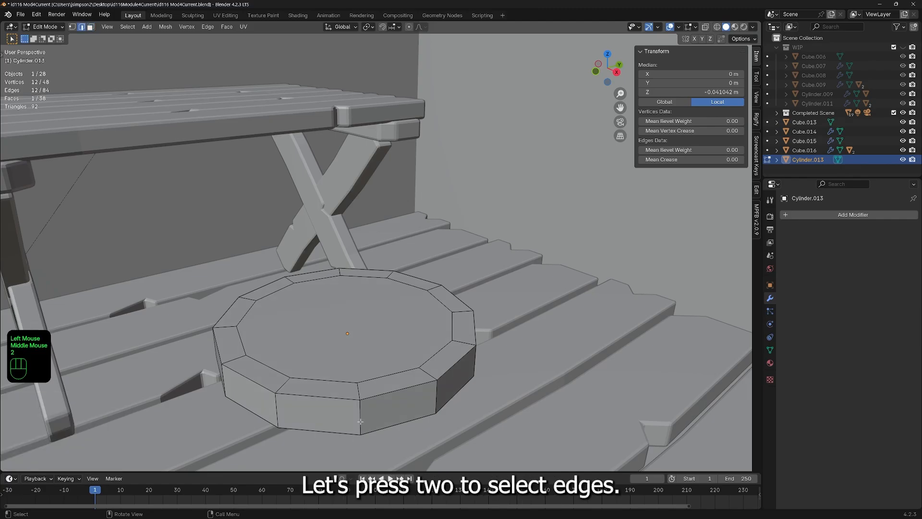
{"action": "left_click", "coordinate": [362, 421]}
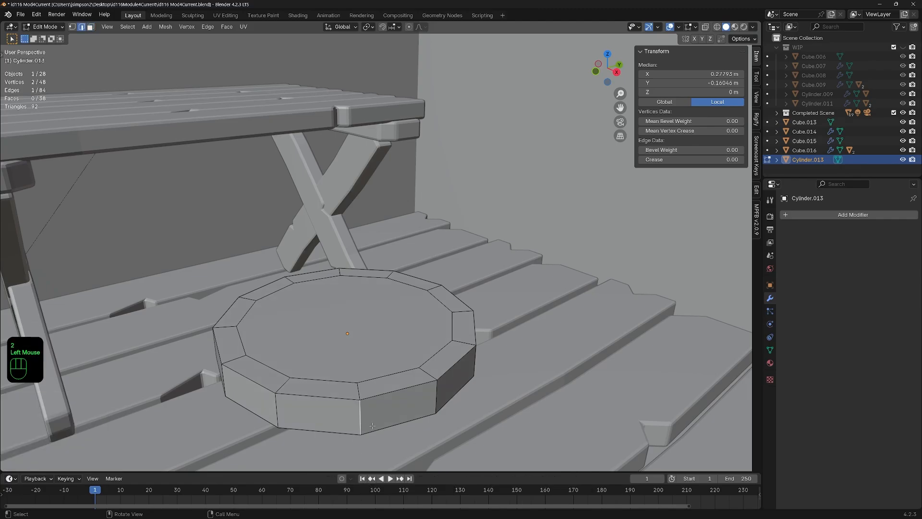
{"action": "key", "text": "ctrl+b"}
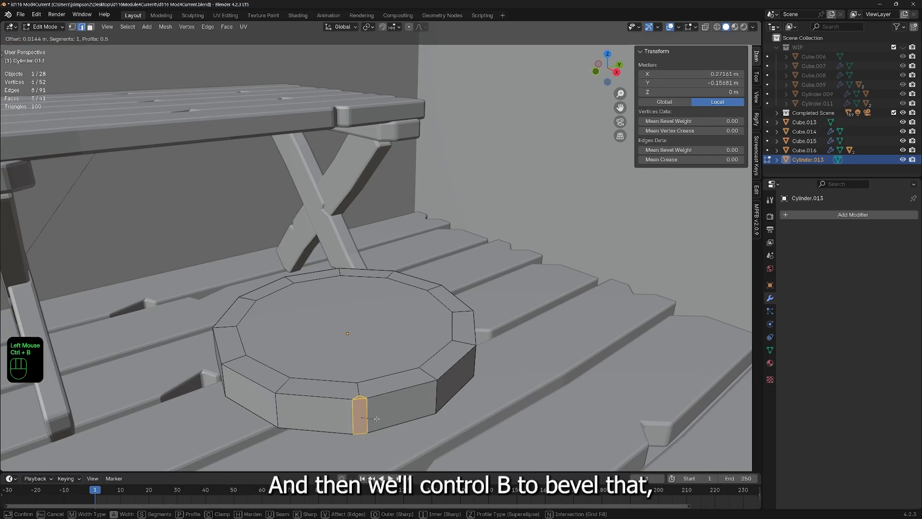
{"action": "left_click", "coordinate": [380, 421]}
{"action": "key", "text": "Delete"}
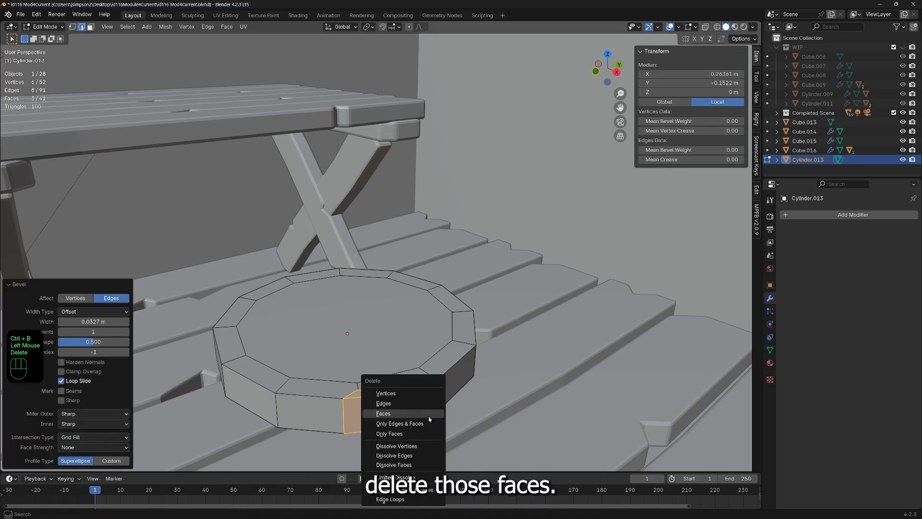
{"action": "left_click", "coordinate": [422, 417]}
Step: Fill one side wall of the rim notch with a face made from its four corner vertices
{"action": "scroll", "coordinate": [384, 308], "scroll_direction": "up", "scroll_amount": 2}
{"action": "middle_click_drag", "start_coordinate": [382, 394], "coordinate": [384, 247], "text": "shift"}
{"action": "key", "text": "1"}
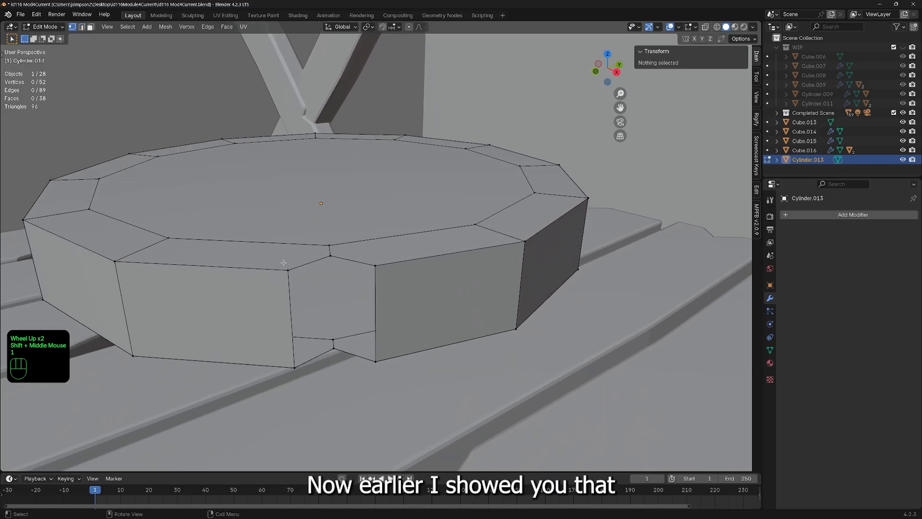
{"action": "left_click", "coordinate": [288, 271]}
{"action": "left_click", "coordinate": [293, 359], "text": "shift"}
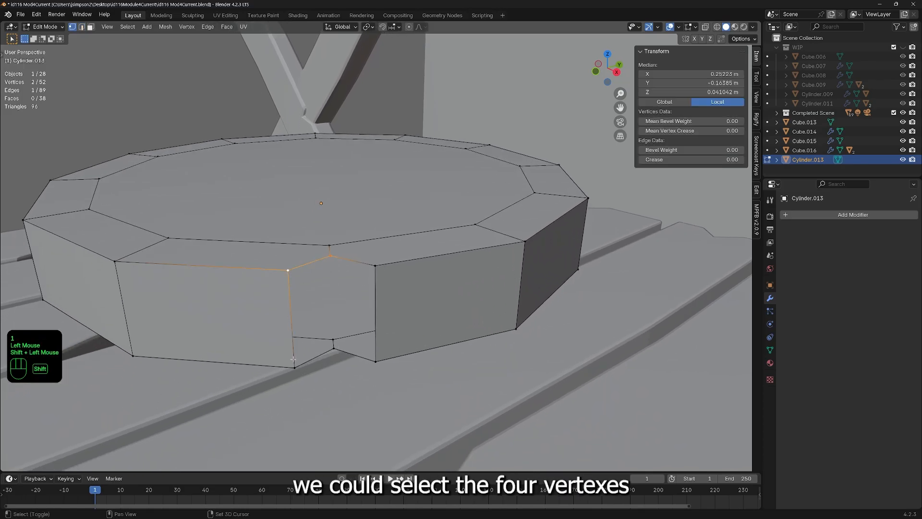
{"action": "left_click", "coordinate": [330, 256], "text": "shift"}
{"action": "left_click", "coordinate": [334, 348], "text": "shift"}
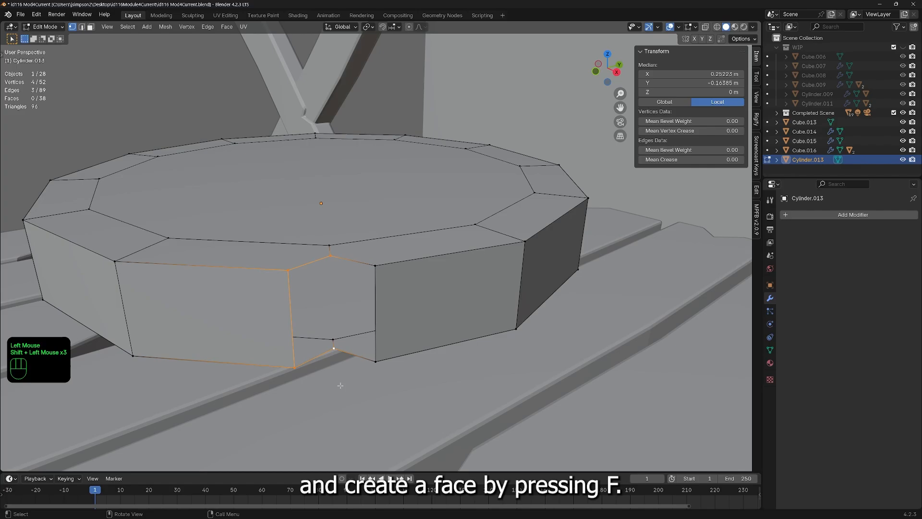
{"action": "key", "text": "f"}
Step: Fill the notch's remaining open wall with a face built from its three border edges
{"action": "key", "text": "2"}
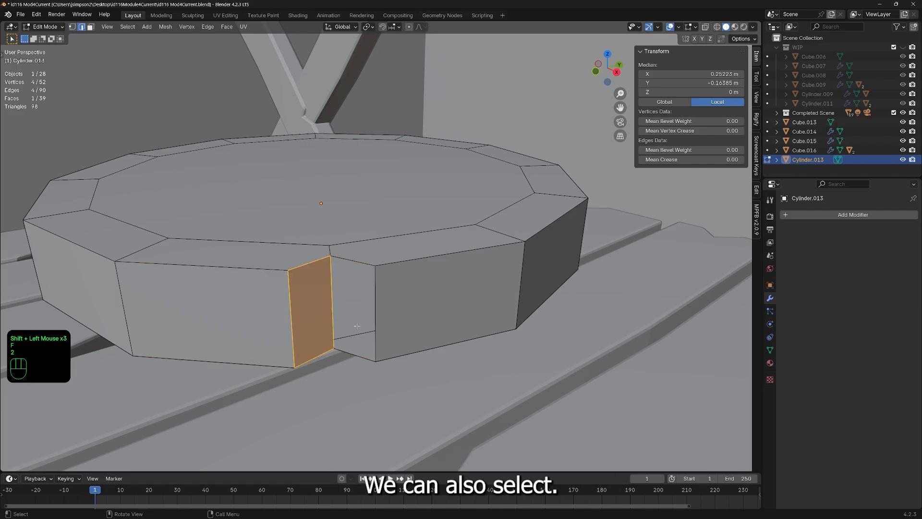
{"action": "left_click", "coordinate": [358, 264]}
{"action": "left_click", "coordinate": [370, 361], "text": "shift"}
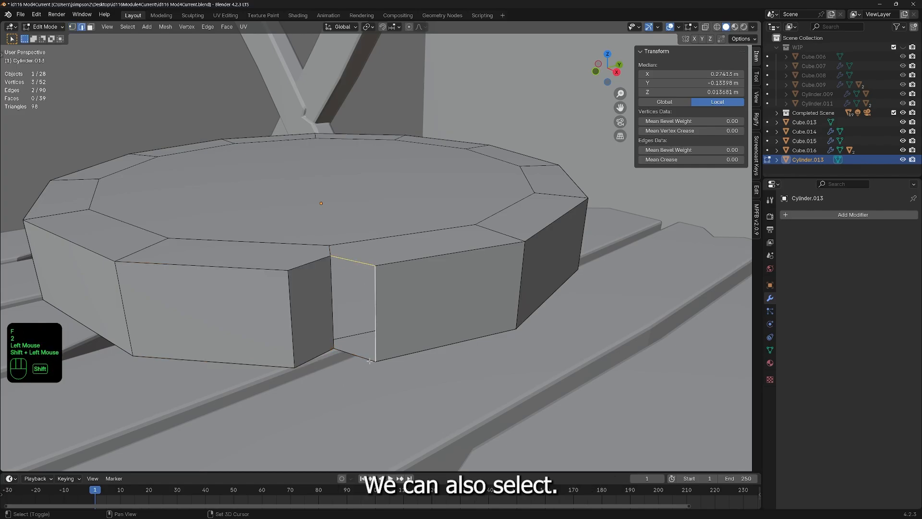
{"action": "left_click", "coordinate": [357, 358], "text": "shift"}
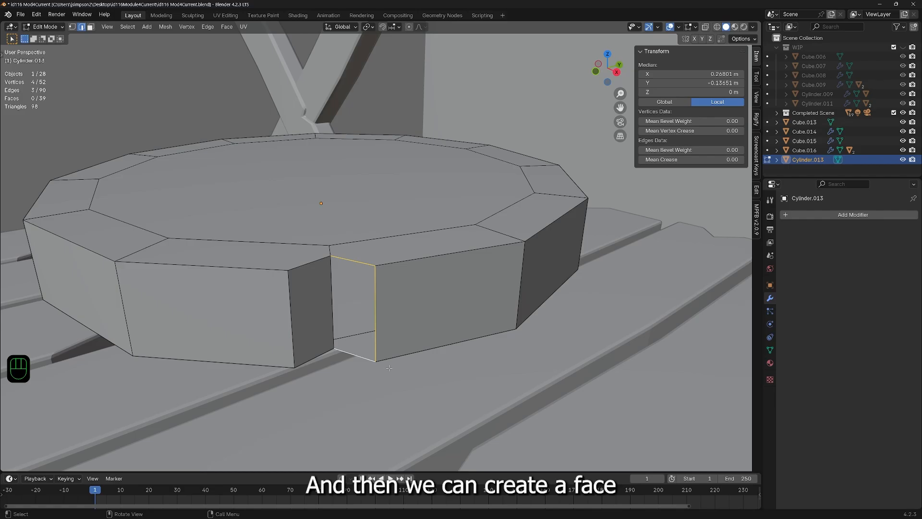
{"action": "key", "text": "f"}
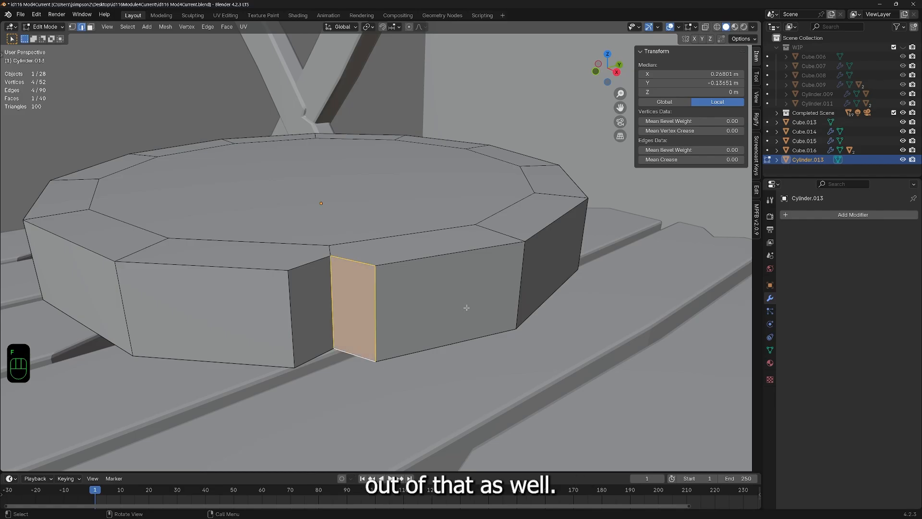
Step: Bevel a vertical rim edge on the disc's +Y side about 0.04 m wide and delete the resulting faces for a second notch
{"action": "middle_click_drag", "start_coordinate": [466, 307], "coordinate": [439, 329], "text": "shift"}
{"action": "middle_click_drag", "start_coordinate": [469, 327], "coordinate": [357, 269]}
{"action": "middle_click_drag", "start_coordinate": [356, 262], "coordinate": [388, 287], "text": "shift"}
{"action": "left_click", "coordinate": [361, 262]}
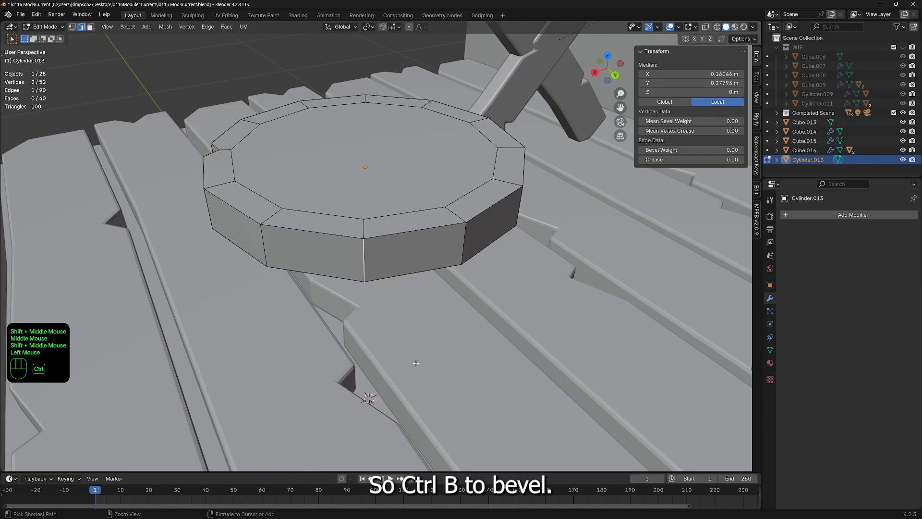
{"action": "key", "text": "ctrl+b"}
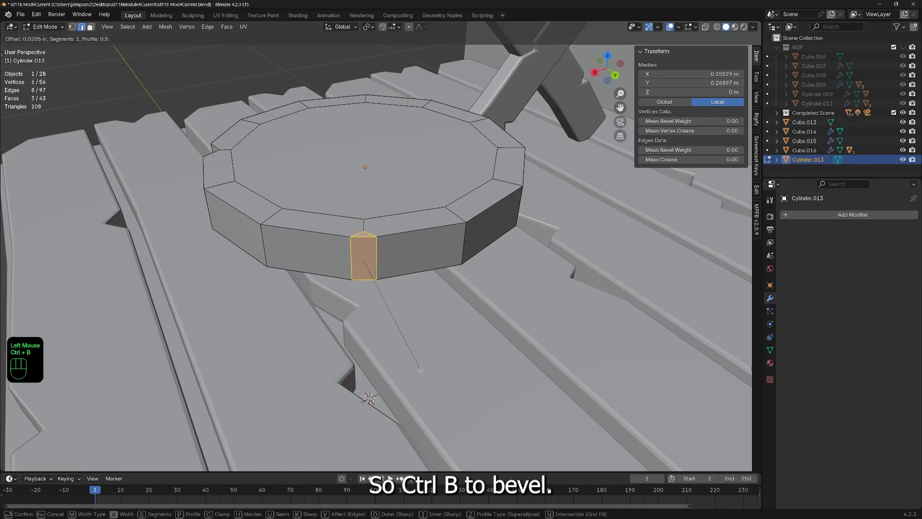
{"action": "left_click", "coordinate": [423, 372]}
{"action": "key", "text": "Delete"}
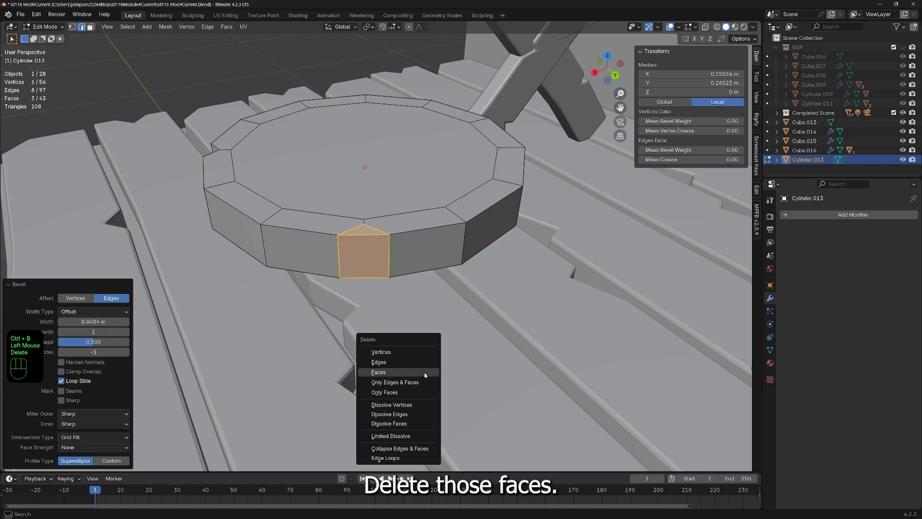
{"action": "left_click", "coordinate": [425, 373]}
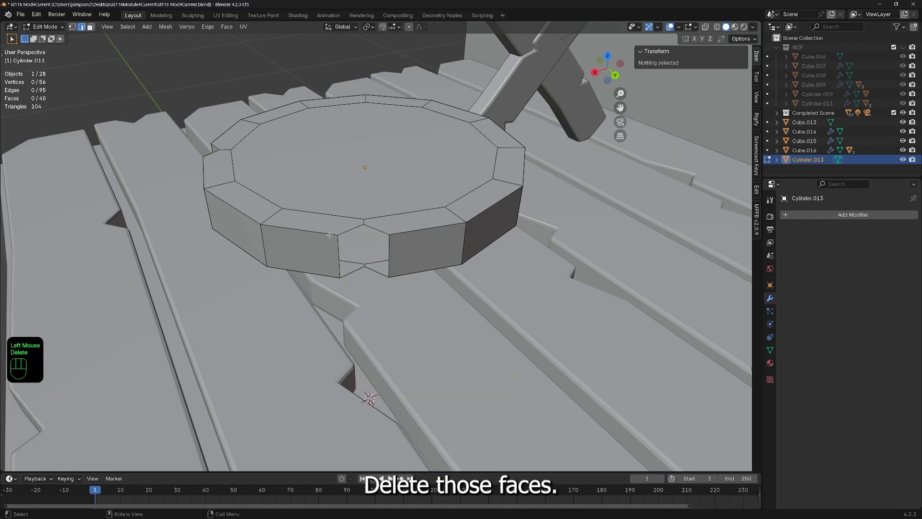
Step: Close both walls of the second notch with faces, each built from its three border edges
{"action": "left_click", "coordinate": [350, 230]}
{"action": "left_click", "coordinate": [338, 255], "text": "shift"}
{"action": "left_click", "coordinate": [352, 271], "text": "shift"}
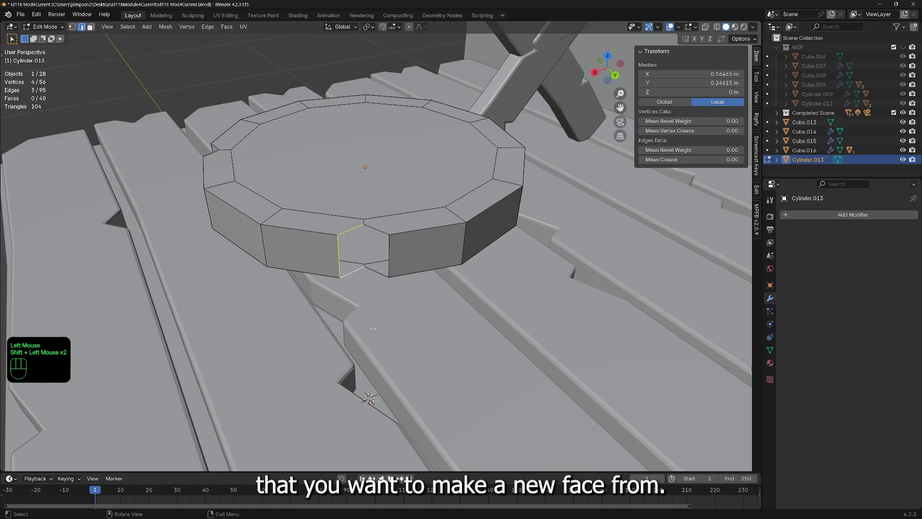
{"action": "key", "text": "f"}
{"action": "left_click", "coordinate": [381, 231]}
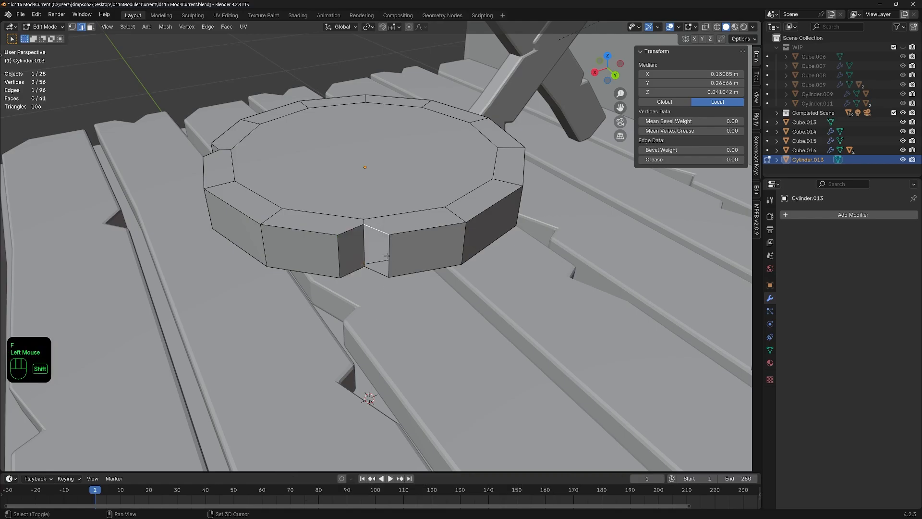
{"action": "left_click", "coordinate": [389, 255], "text": "shift"}
{"action": "left_click", "coordinate": [377, 271], "text": "shift"}
{"action": "key", "text": "f"}
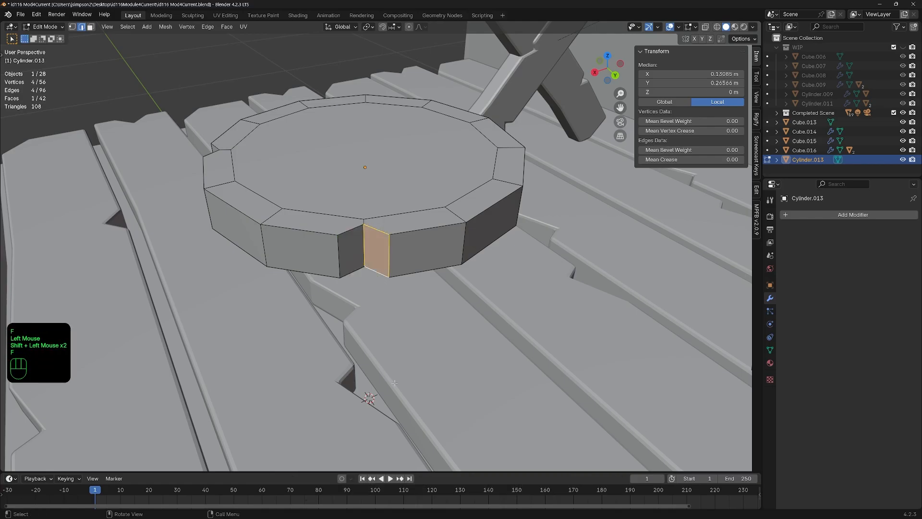
Step: Bevel the vertical rim edge on the disc's -X side about 0.03 m wide and delete the resulting faces for a third notch
{"action": "middle_click_drag", "start_coordinate": [395, 377], "coordinate": [452, 332]}
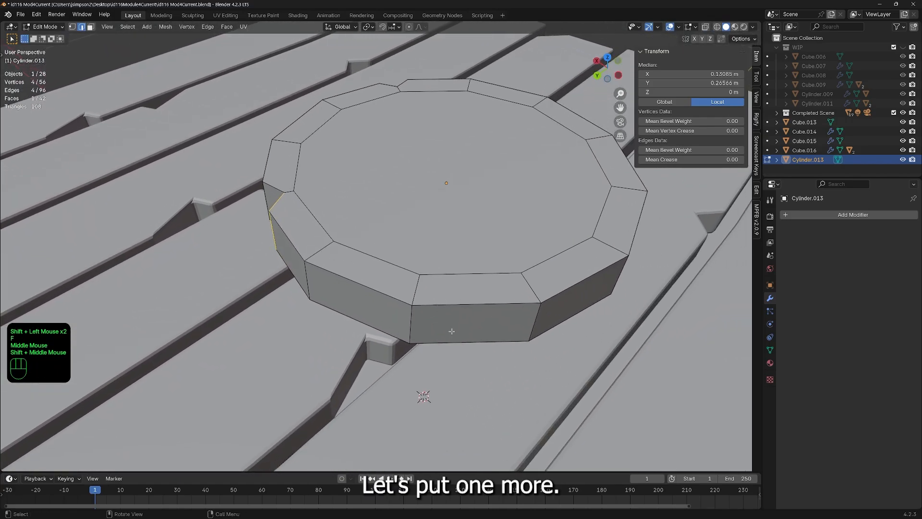
{"action": "mouse_move", "coordinate": [551, 332]}
{"action": "middle_mouse_down"}
{"action": "mouse_move", "coordinate": [554, 316]}
{"action": "mouse_move", "coordinate": [545, 321]}
{"action": "mouse_move", "coordinate": [564, 322]}
{"action": "middle_mouse_up"}
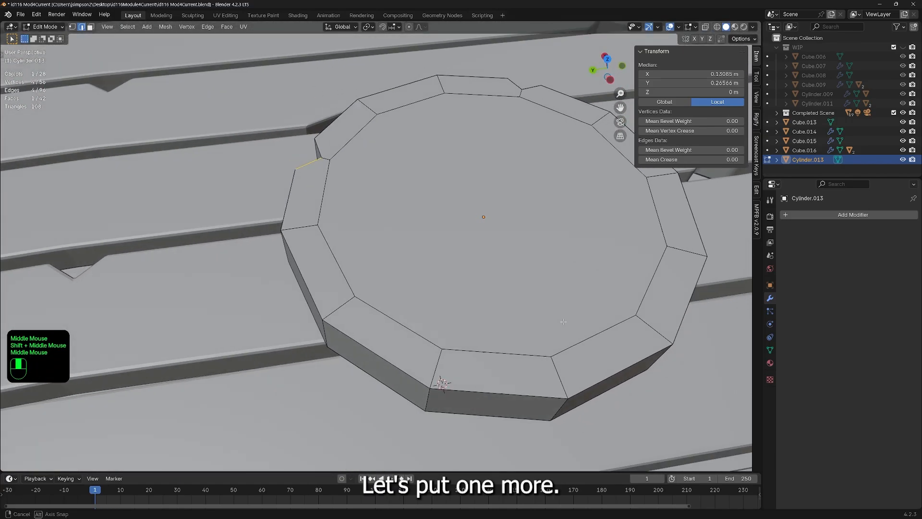
{"action": "left_click", "coordinate": [567, 409]}
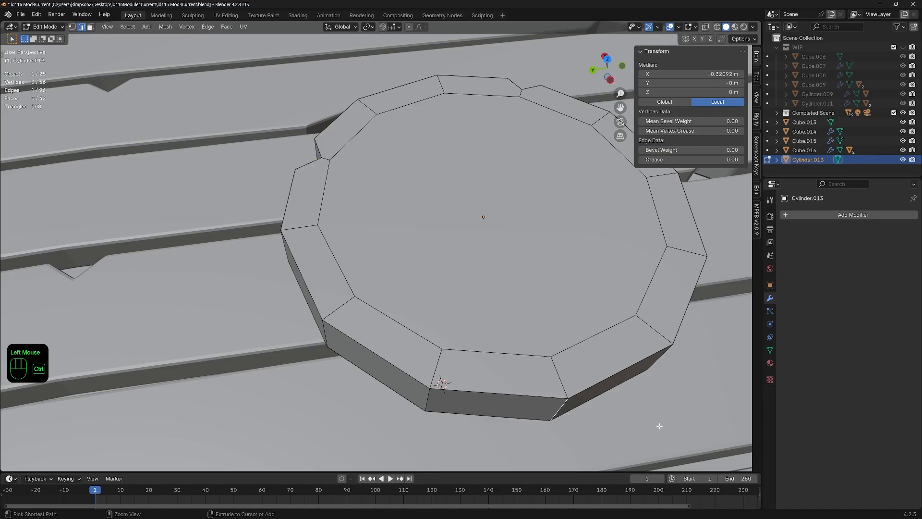
{"action": "key", "text": "ctrl+b"}
{"action": "left_click", "coordinate": [675, 431]}
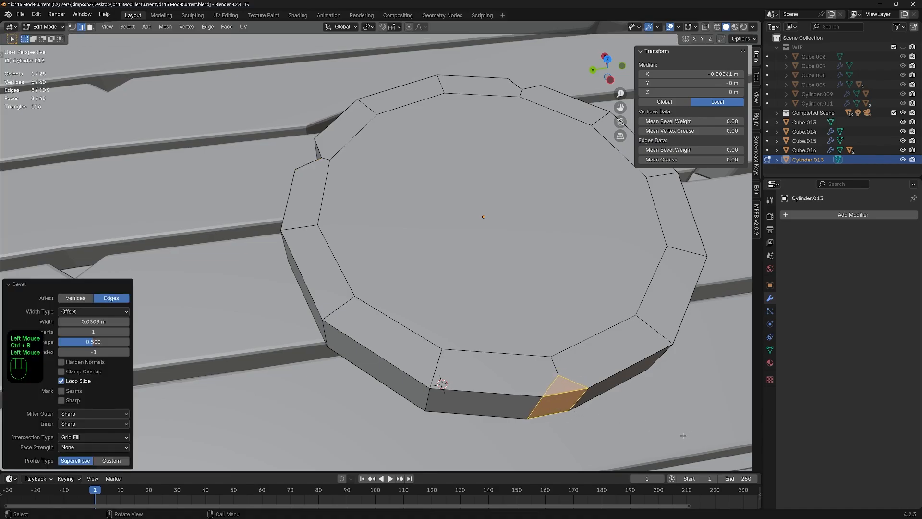
{"action": "key", "text": "Delete"}
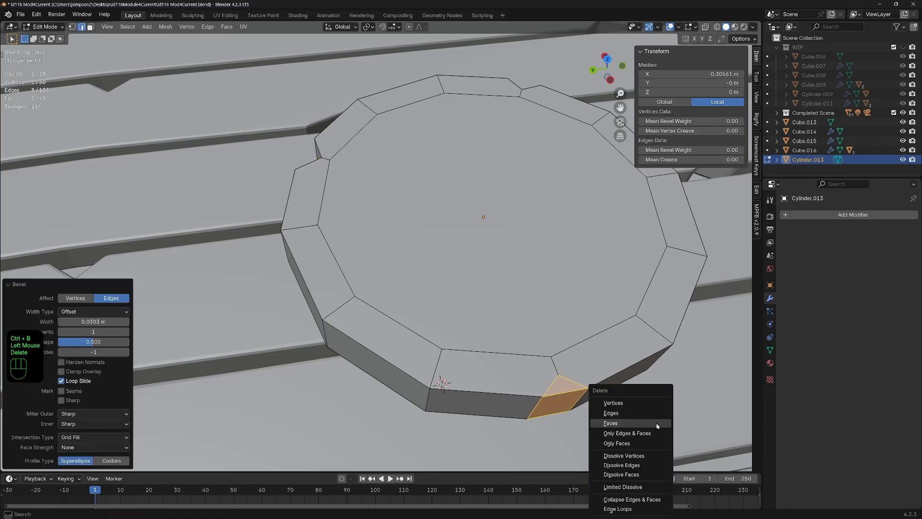
{"action": "left_click", "coordinate": [619, 423]}
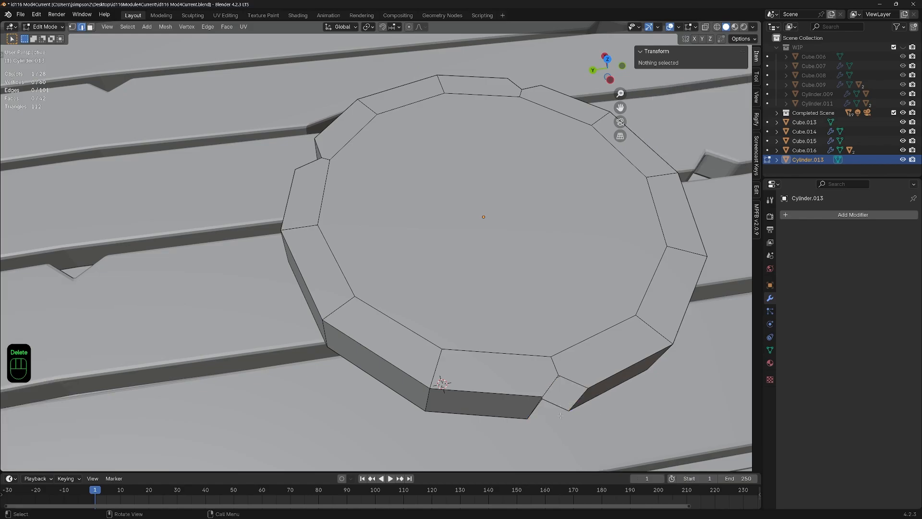
Step: Close both open walls of the third rim notch with faces, each built from its three border edges
{"action": "middle_click_drag", "start_coordinate": [561, 415], "coordinate": [504, 409]}
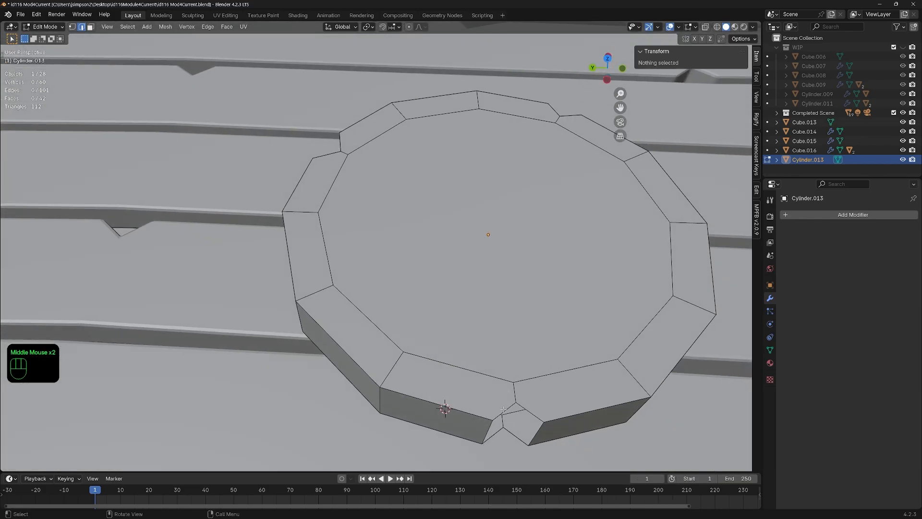
{"action": "left_click", "coordinate": [504, 410]}
{"action": "left_click", "coordinate": [494, 444], "text": "shift"}
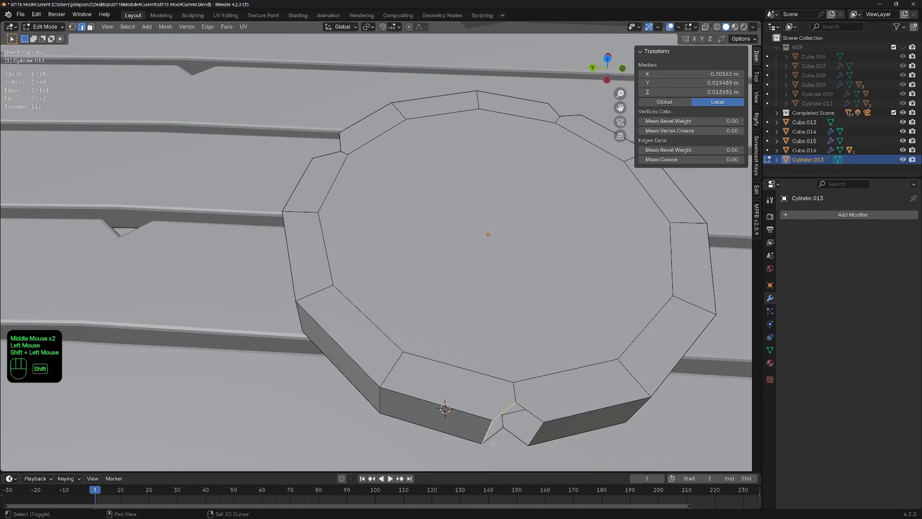
{"action": "left_click", "coordinate": [504, 423], "text": "shift"}
{"action": "key", "text": "f"}
{"action": "left_click", "coordinate": [533, 410]}
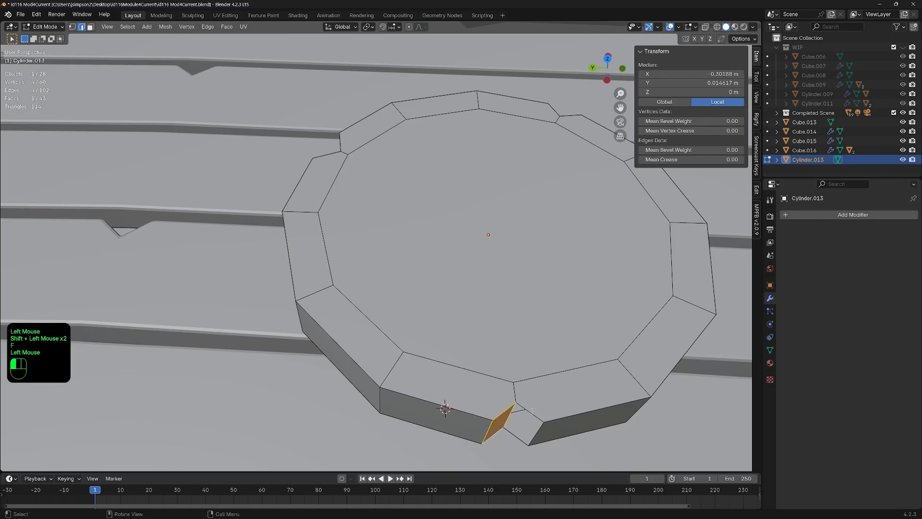
{"action": "left_click", "coordinate": [511, 438], "text": "shift"}
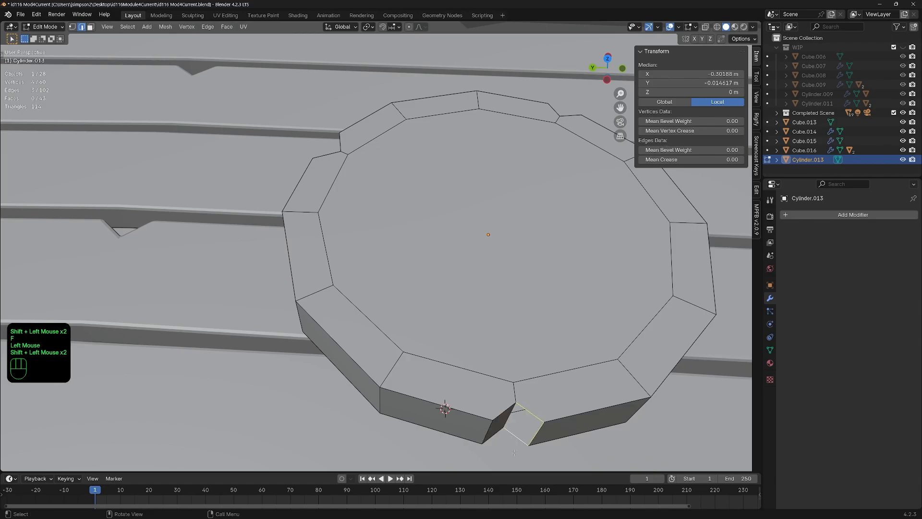
{"action": "key", "text": "f"}
Step: Return to Object Mode and add a Bevel modifier to the seat disc
{"action": "middle_click_drag", "start_coordinate": [321, 348], "coordinate": [399, 269]}
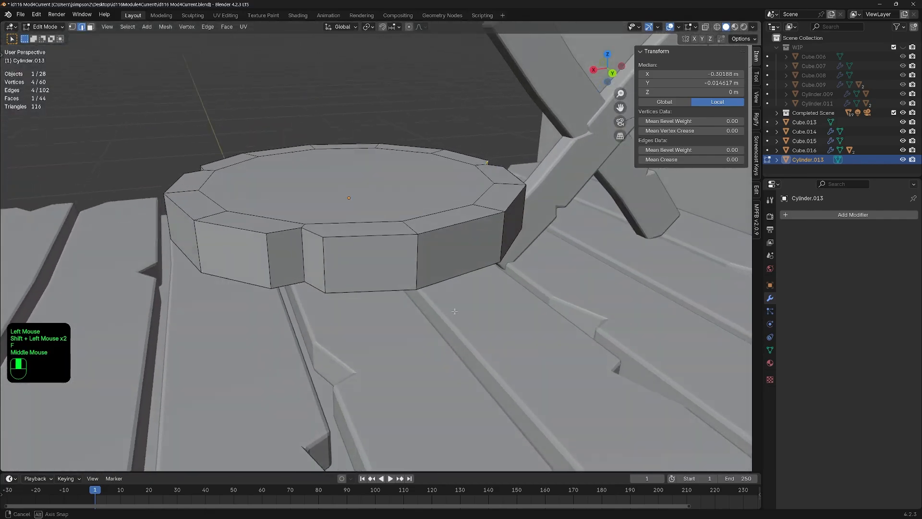
{"action": "key", "text": "Tab"}
{"action": "scroll", "coordinate": [339, 250], "scroll_direction": "down", "scroll_amount": 2}
{"action": "middle_click_drag", "start_coordinate": [338, 250], "coordinate": [551, 215]}
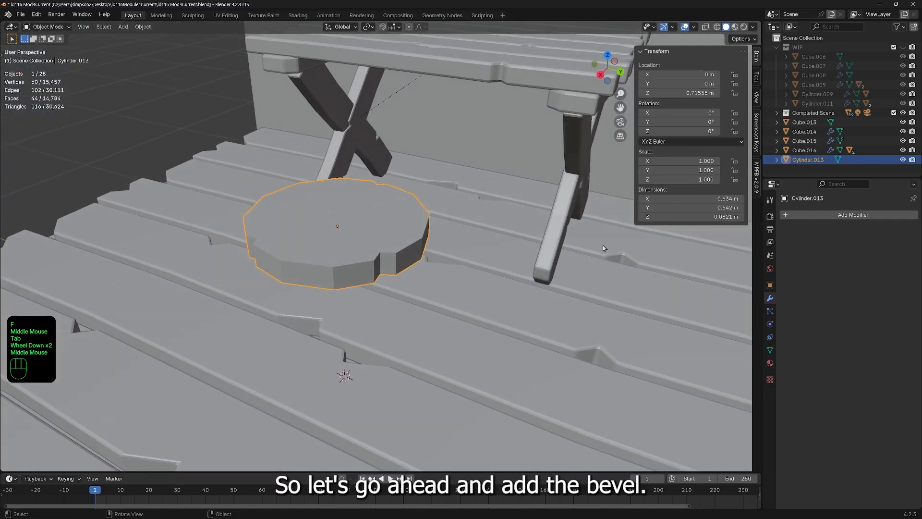
{"action": "left_click", "coordinate": [845, 216]}
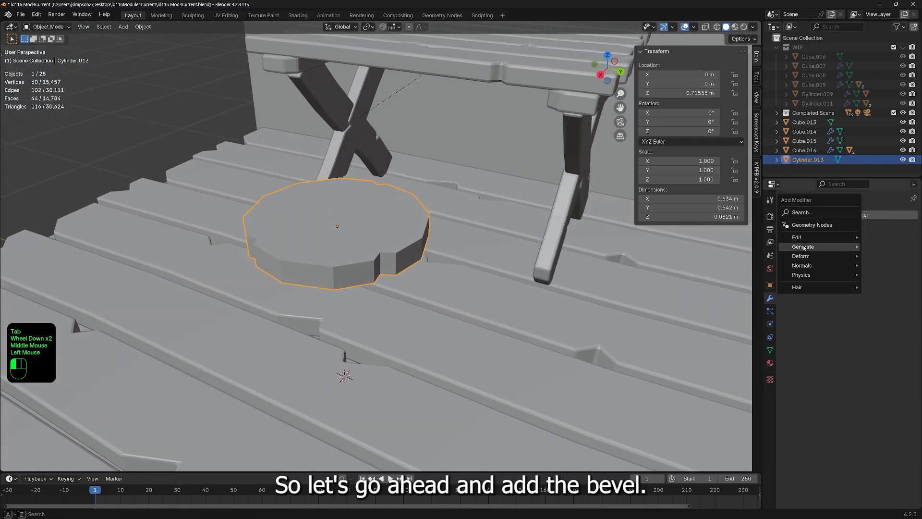
{"action": "type", "text": "beve"}
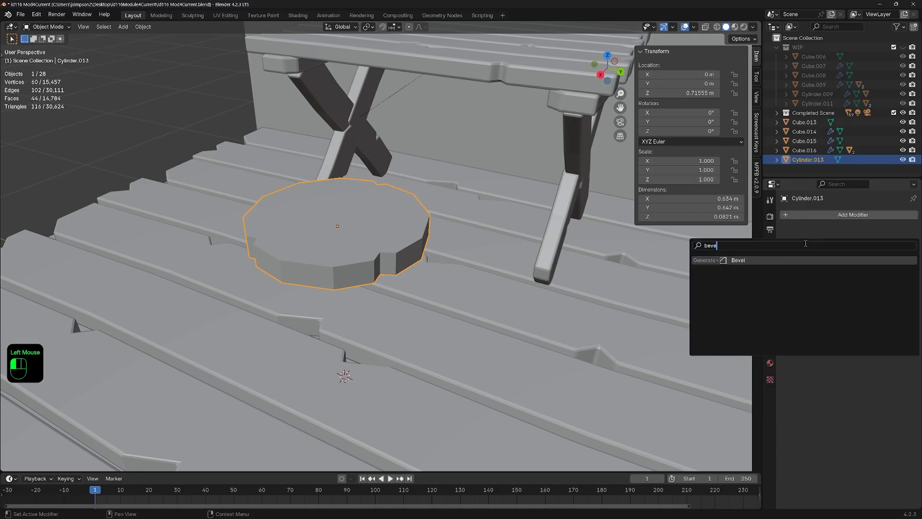
{"action": "left_click", "coordinate": [738, 260]}
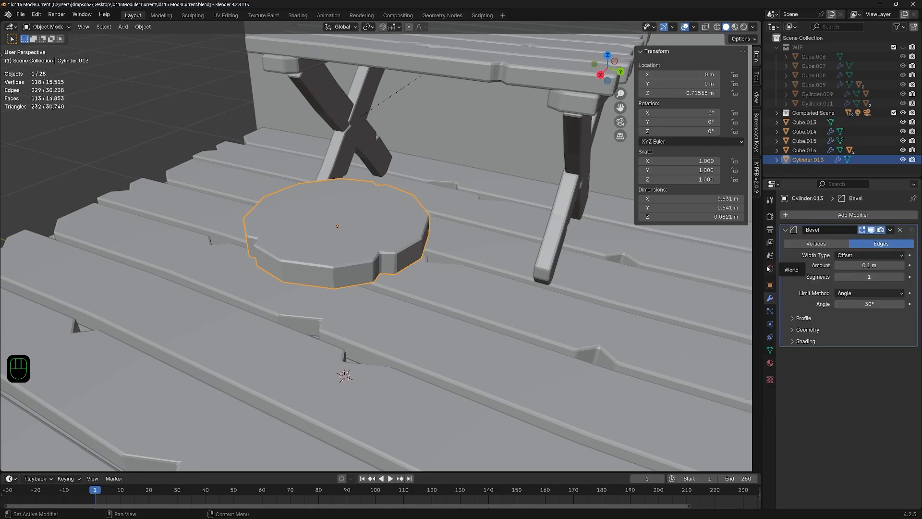
Step: Add a 12-vertex cylinder for a stool leg and scale its mesh uniformly to about 0.153 in Edit Mode
{"action": "middle_click_drag", "start_coordinate": [345, 267], "coordinate": [347, 352]}
{"action": "scroll", "coordinate": [347, 353], "scroll_direction": "down", "scroll_amount": 1}
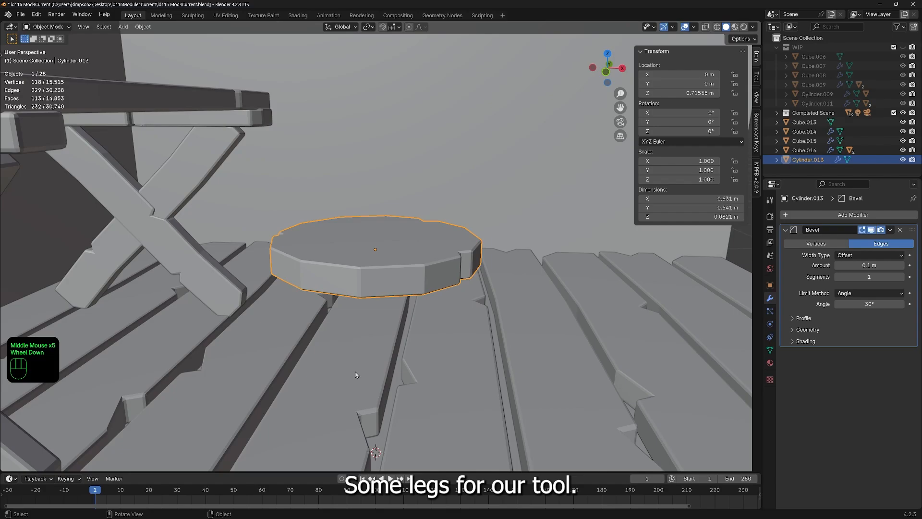
{"action": "key", "text": "shift+a"}
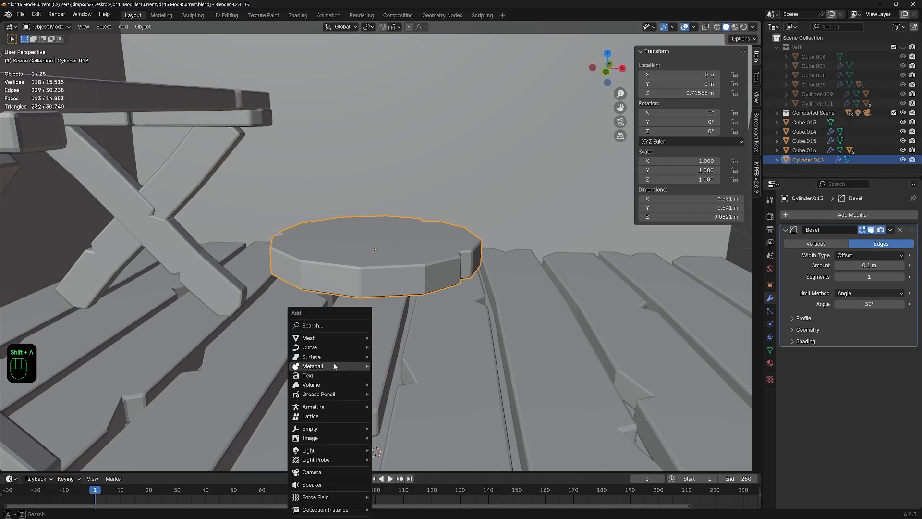
{"action": "mouse_move", "coordinate": [331, 338]}
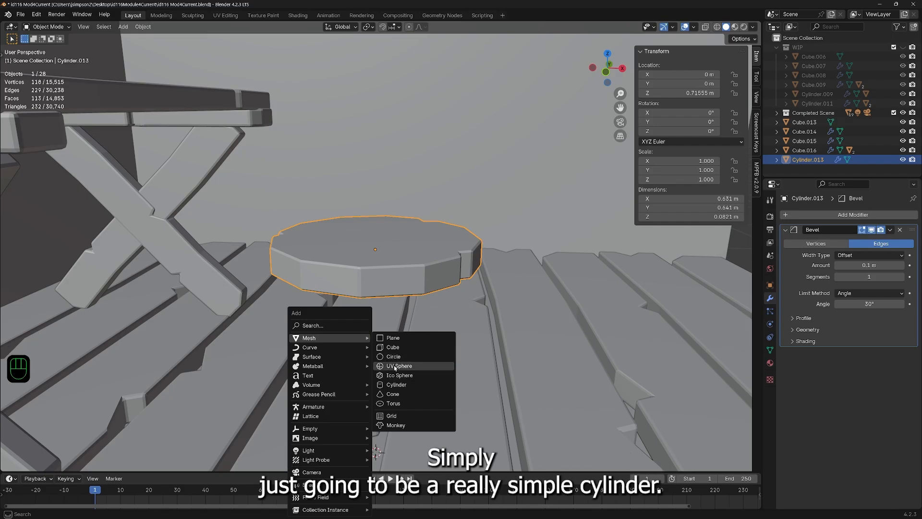
{"action": "left_click", "coordinate": [393, 386]}
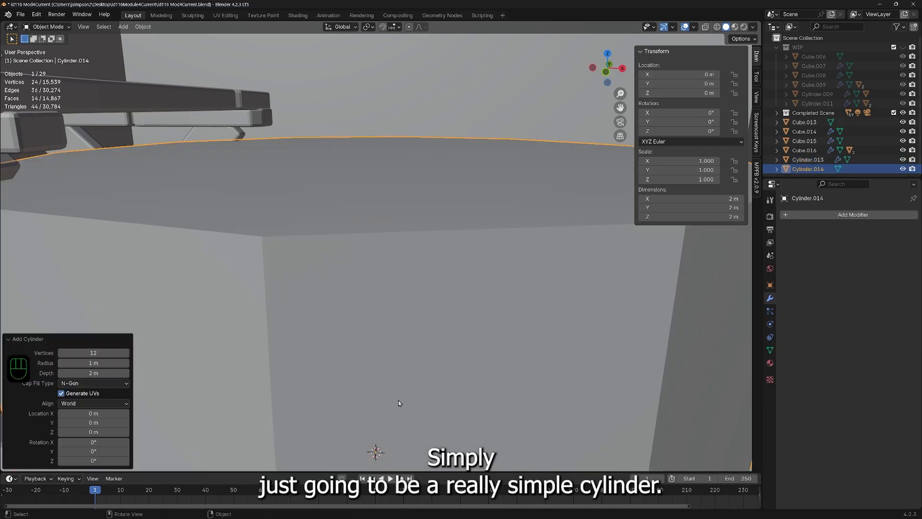
{"action": "scroll", "coordinate": [427, 370], "scroll_direction": "down", "scroll_amount": 3}
{"action": "key", "text": "Tab"}
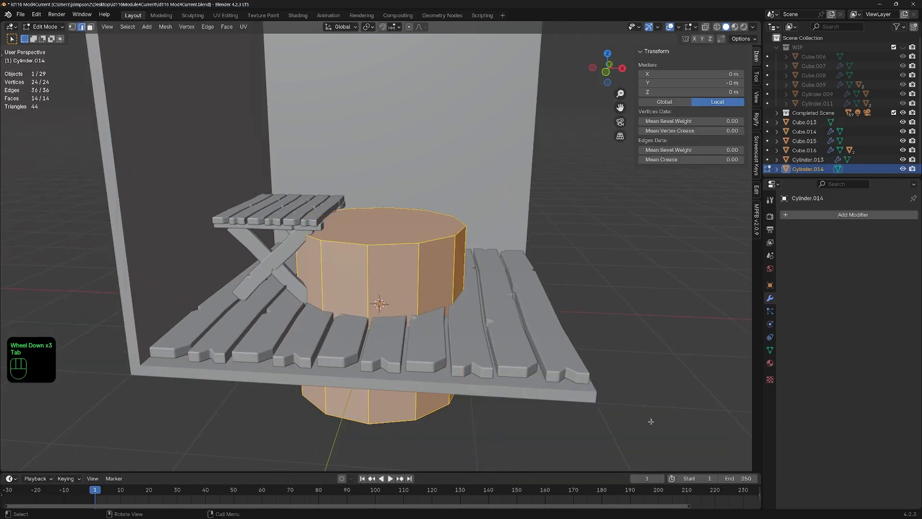
{"action": "key", "text": "s"}
{"action": "left_click", "coordinate": [422, 327]}
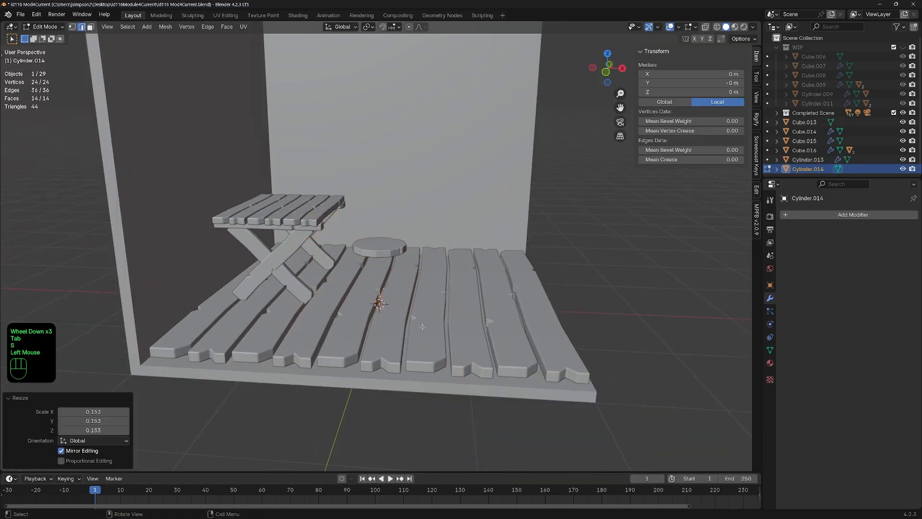
Step: Stretch the leg mesh by about 2.15 along Z and narrow it in X and Y to about 0.06 m thick
{"action": "key", "text": "s"}
{"action": "key", "text": "z"}
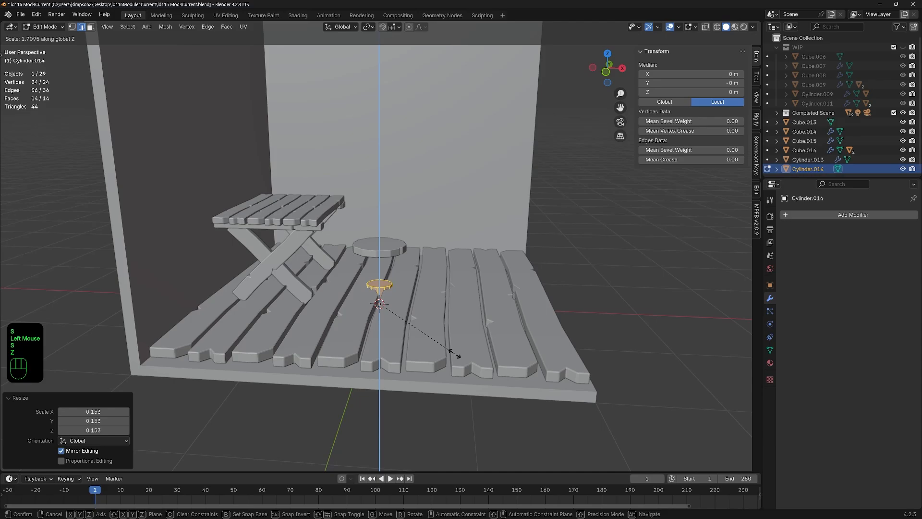
{"action": "left_click", "coordinate": [477, 365]}
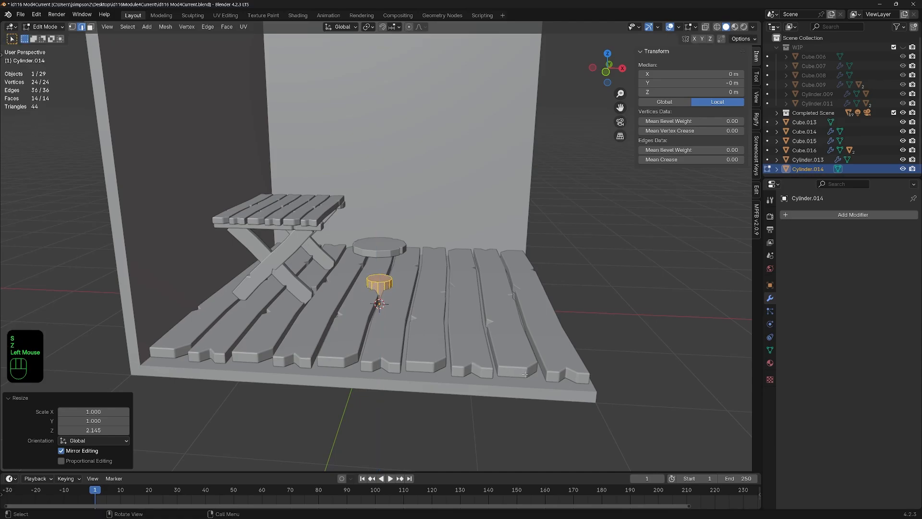
{"action": "key", "text": "s"}
{"action": "key", "text": "shift+z"}
{"action": "left_click", "coordinate": [403, 323]}
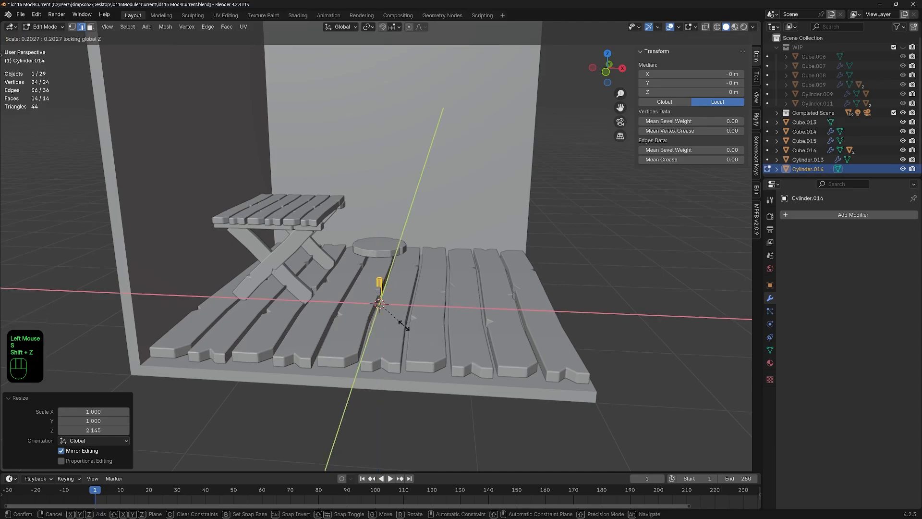
Step: In Object Mode, raise the leg about 0.36 m along Z so its upper end meets the seat's underside
{"action": "key", "text": "Tab"}
{"action": "key", "text": "g"}
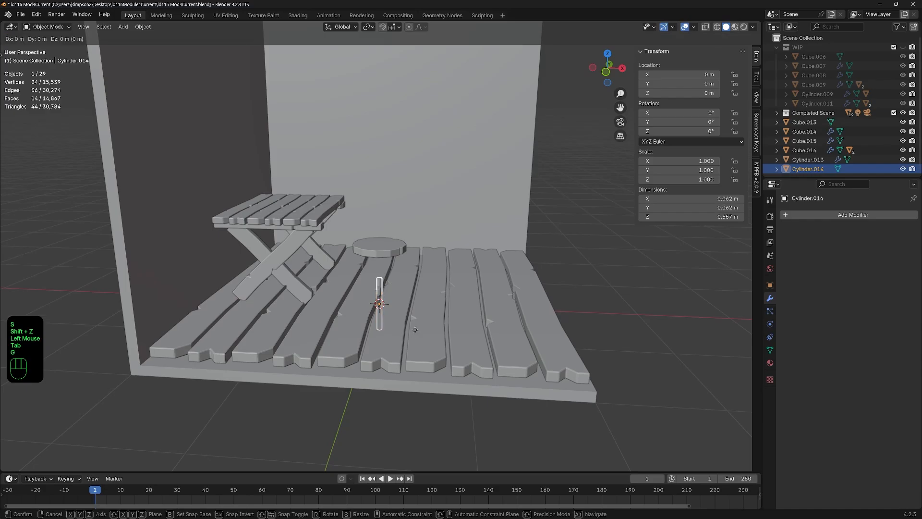
{"action": "key", "text": "z"}
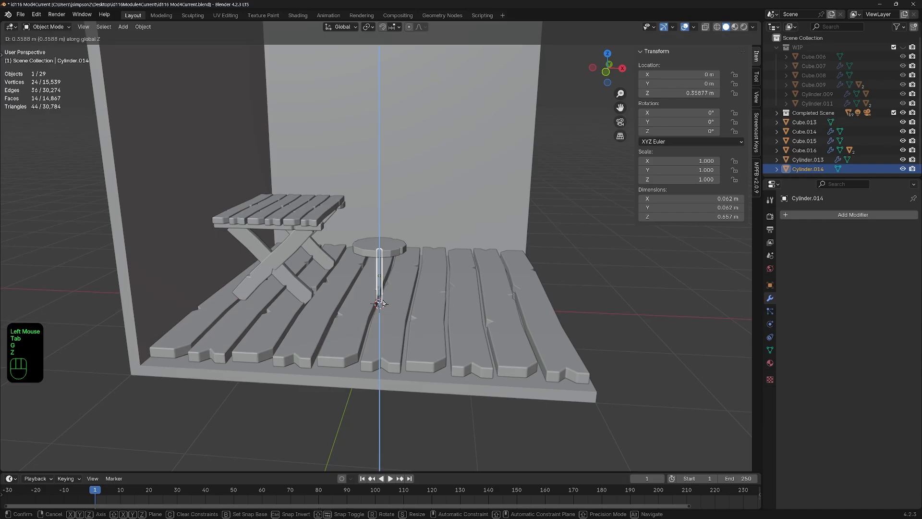
{"action": "left_click", "coordinate": [383, 302]}
Step: Shorten the leg by raising its bottom ring of vertices about 0.18 m along Z, using wireframe display for the selection
{"action": "middle_click_drag", "start_coordinate": [383, 301], "coordinate": [358, 338]}
{"action": "scroll", "coordinate": [370, 288], "scroll_direction": "up", "scroll_amount": 2}
{"action": "key", "text": "Tab"}
{"action": "mouse_move", "coordinate": [421, 406]}
{"action": "middle_mouse_down", "text": "shift"}
{"action": "mouse_move", "coordinate": [409, 410]}
{"action": "mouse_move", "coordinate": [408, 372]}
{"action": "mouse_move", "coordinate": [437, 373]}
{"action": "middle_mouse_up", "text": "shift"}
{"action": "key", "text": "shift+z"}
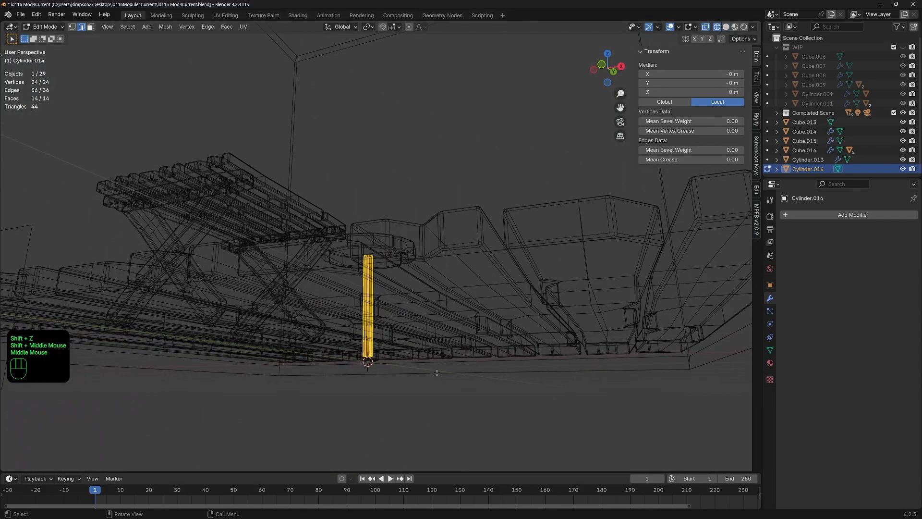
{"action": "key", "text": "1"}
{"action": "left_click_drag", "start_coordinate": [351, 337], "coordinate": [403, 380]}
{"action": "middle_click_drag", "start_coordinate": [403, 380], "coordinate": [407, 384]}
{"action": "key", "text": "g"}
{"action": "key", "text": "z"}
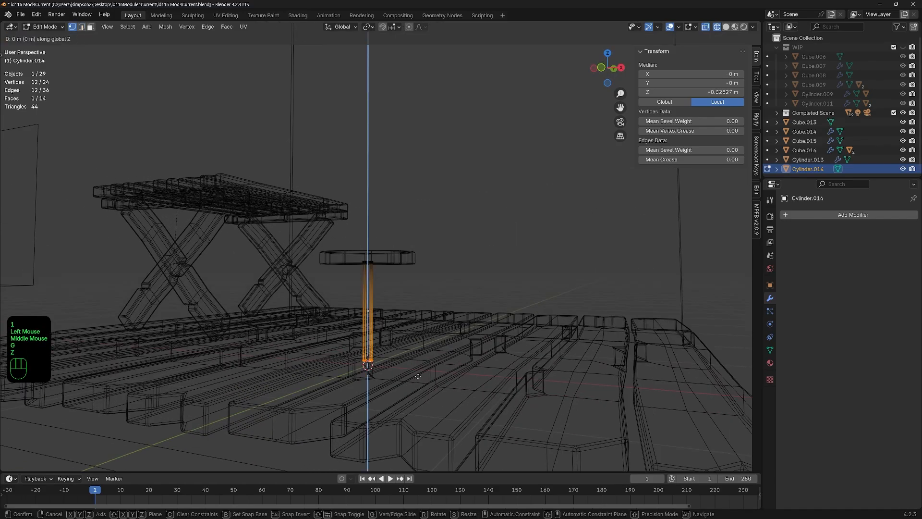
{"action": "left_click", "coordinate": [419, 351]}
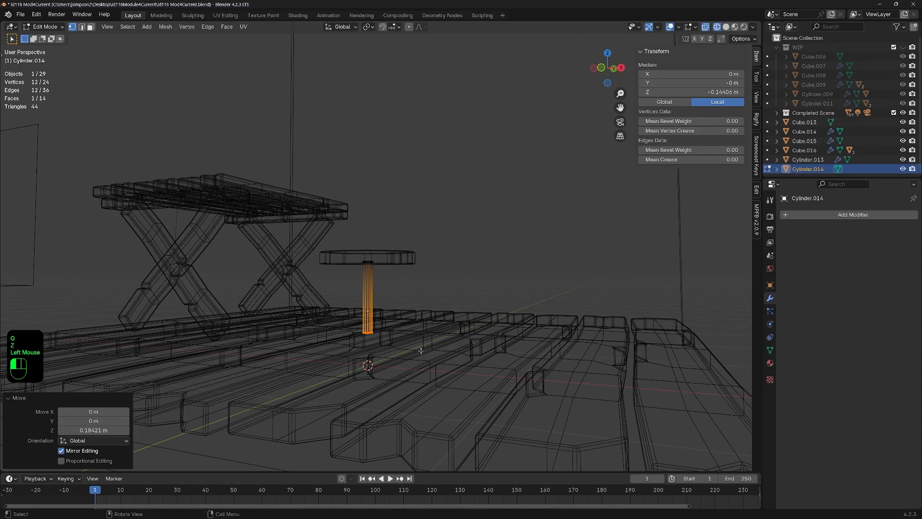
{"action": "middle_click_drag", "start_coordinate": [419, 351], "coordinate": [440, 330]}
{"action": "key", "text": "Tab"}
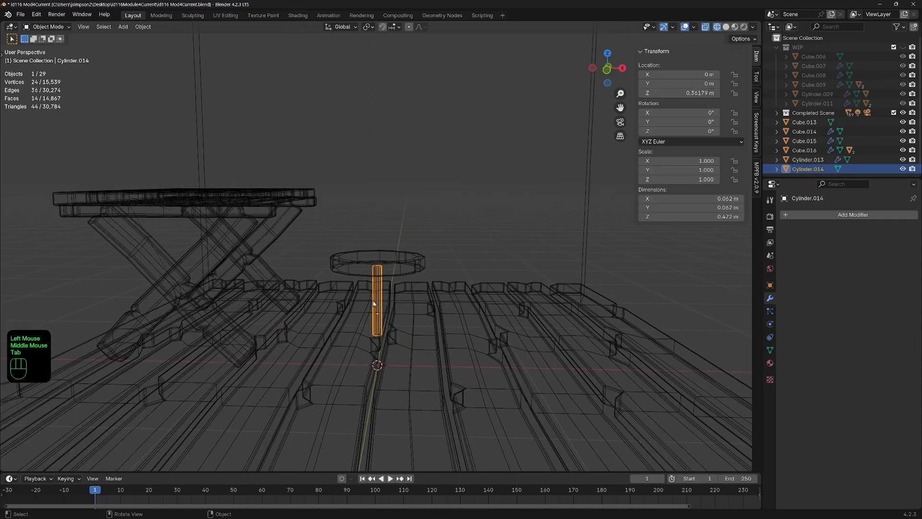
{"action": "key", "text": "shift+z"}
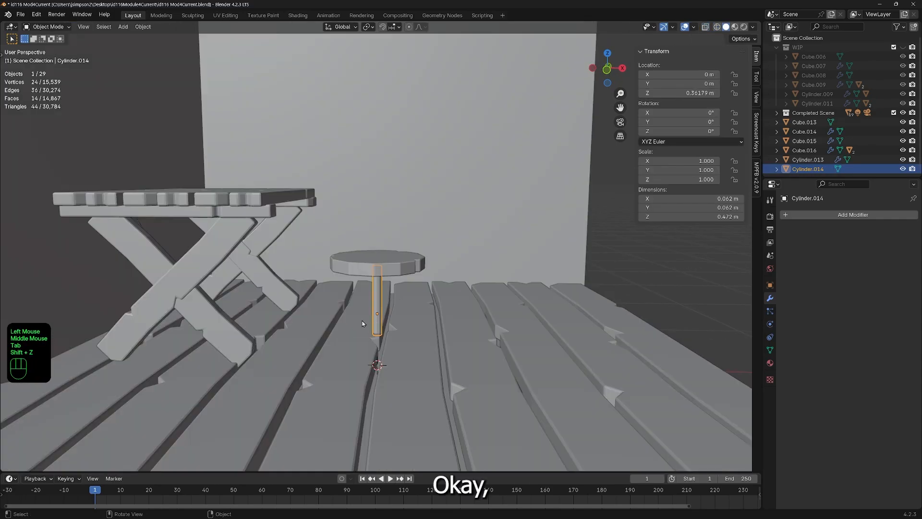
Step: Tilt the leg about -14.6° around Y and shift it about 0.26 m along X beneath the seat
{"action": "key", "text": "r"}
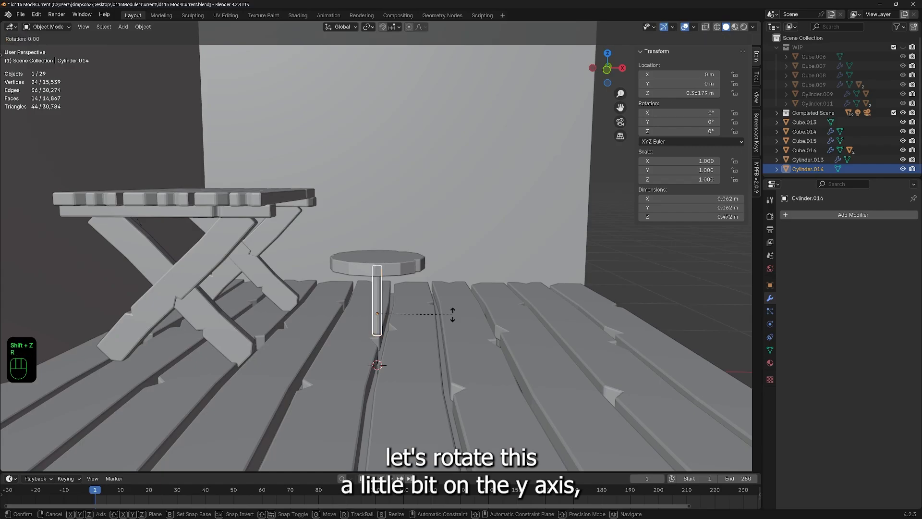
{"action": "key", "text": "y"}
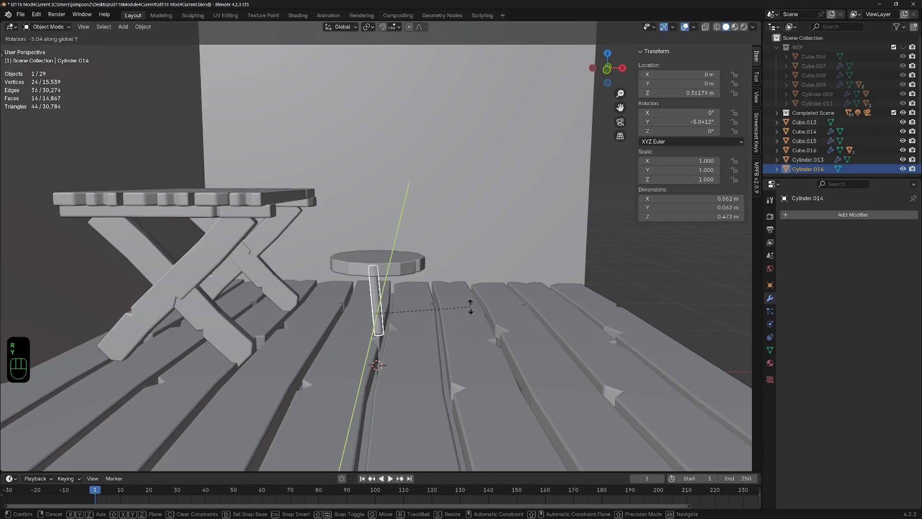
{"action": "left_click", "coordinate": [464, 293]}
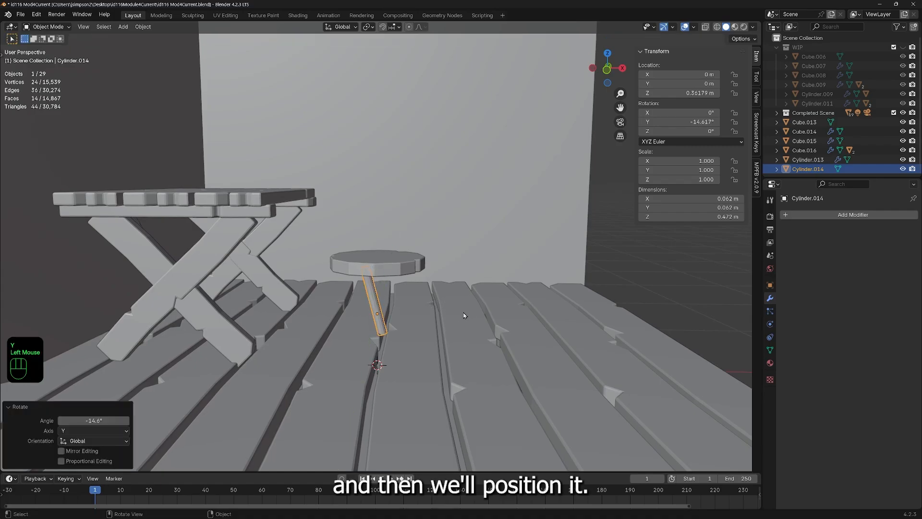
{"action": "key", "text": "g"}
{"action": "key", "text": "x"}
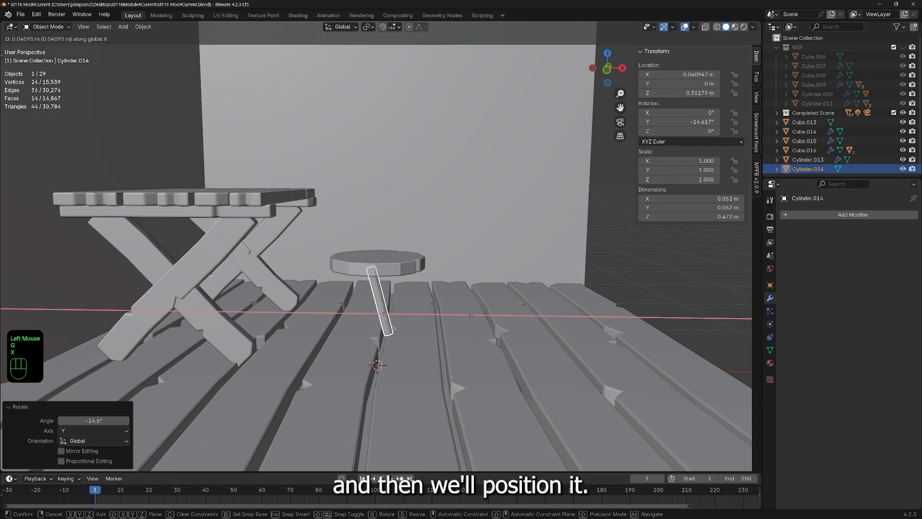
{"action": "left_click", "coordinate": [502, 318]}
{"action": "mouse_move", "coordinate": [492, 315]}
{"action": "middle_mouse_down"}
{"action": "mouse_move", "coordinate": [492, 339]}
{"action": "mouse_move", "coordinate": [474, 342]}
{"action": "mouse_move", "coordinate": [477, 315]}
{"action": "middle_mouse_up"}
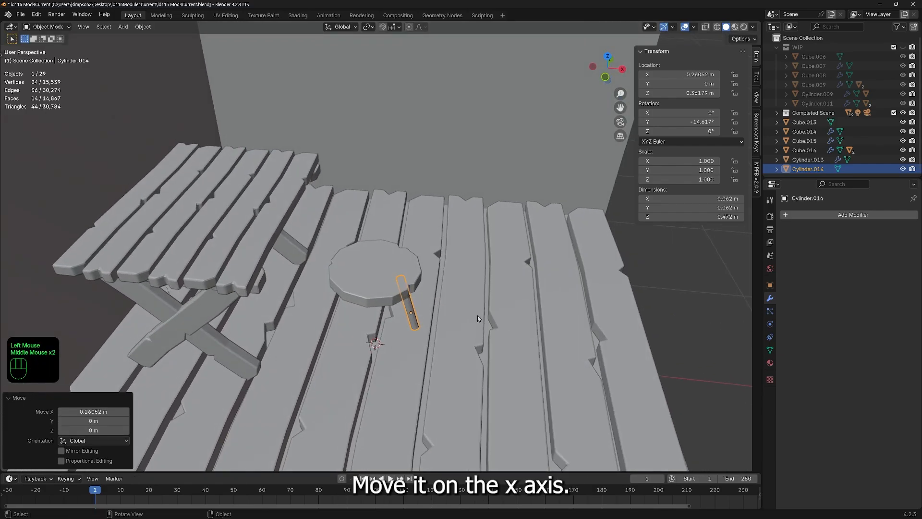
Step: Add a Mirror modifier to the tilted leg, with the seat disc as its mirror object
{"action": "left_click", "coordinate": [366, 284]}
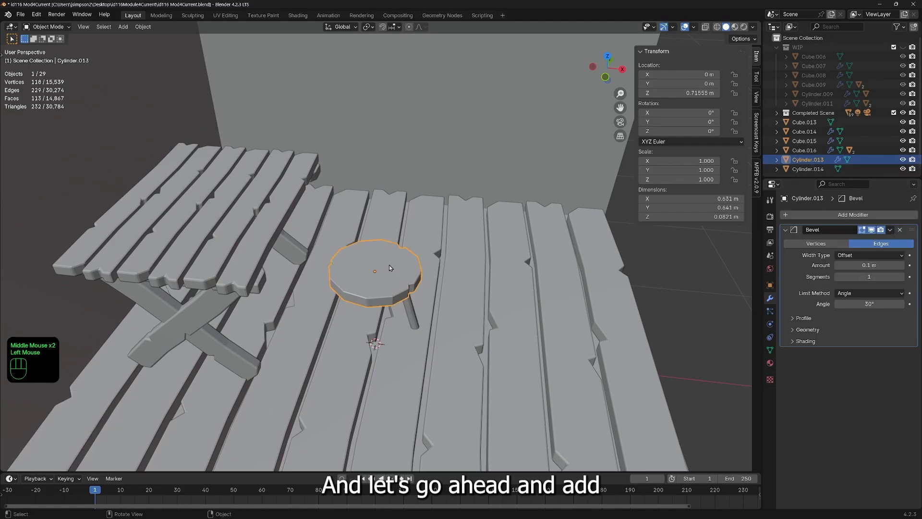
{"action": "left_click", "coordinate": [405, 315]}
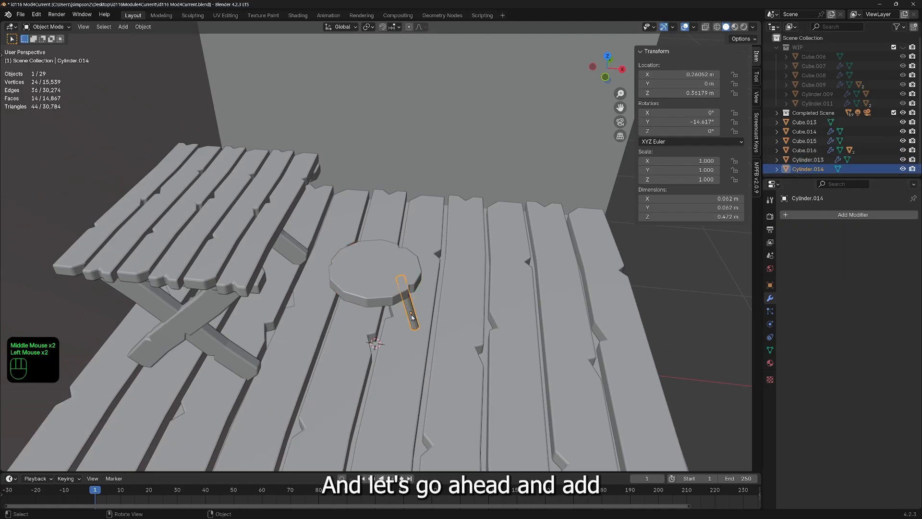
{"action": "left_click", "coordinate": [842, 217]}
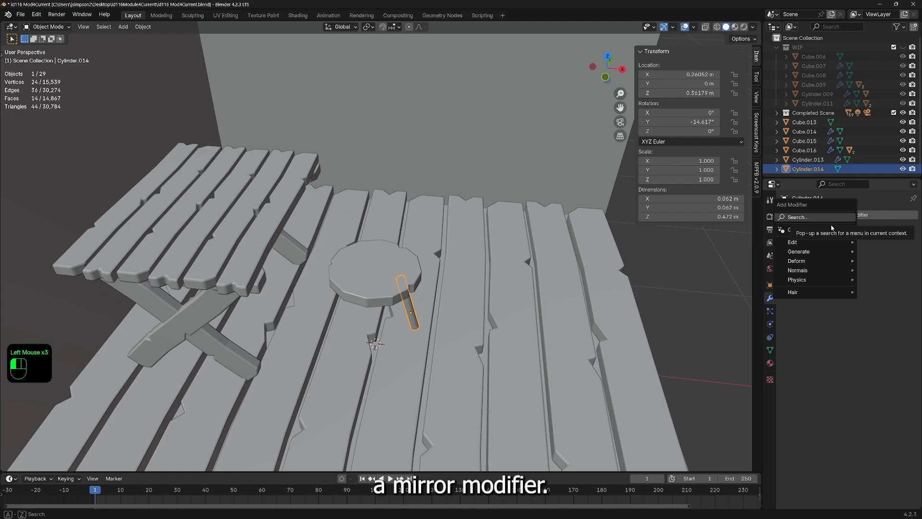
{"action": "type", "text": "mir"}
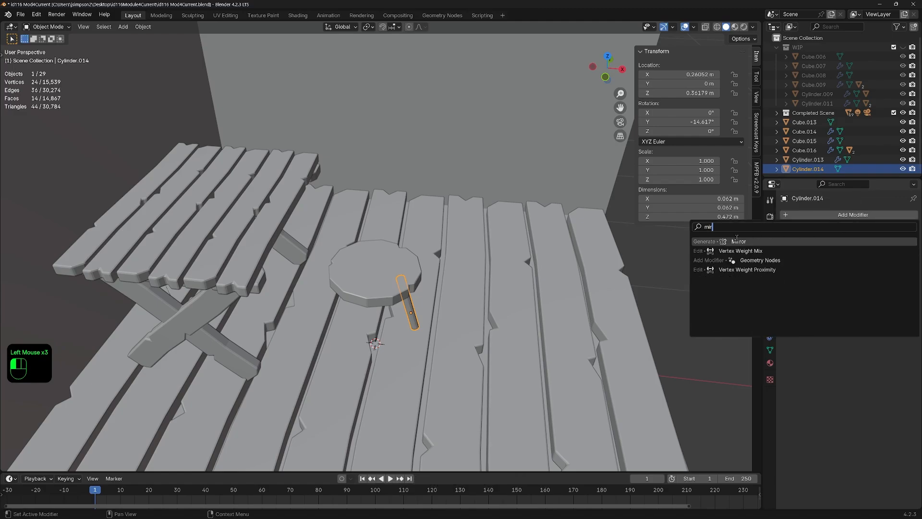
{"action": "left_click", "coordinate": [740, 242]}
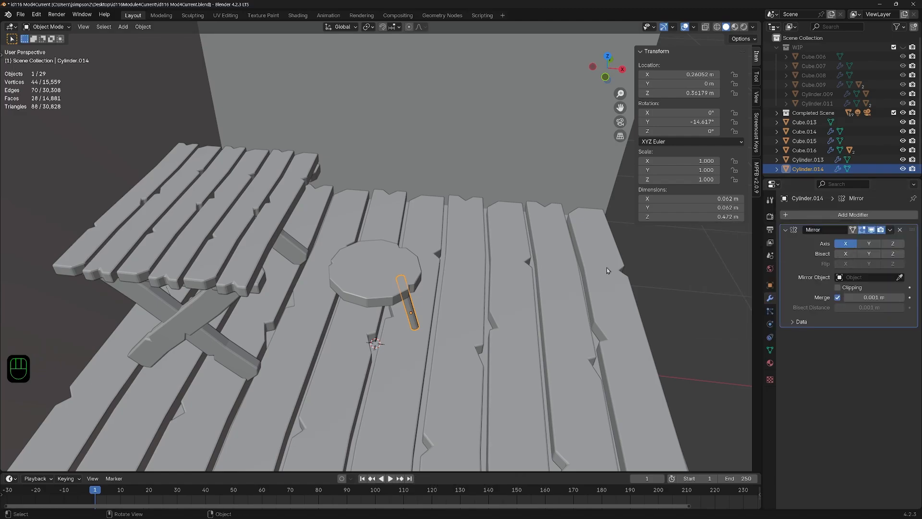
{"action": "left_click", "coordinate": [879, 277]}
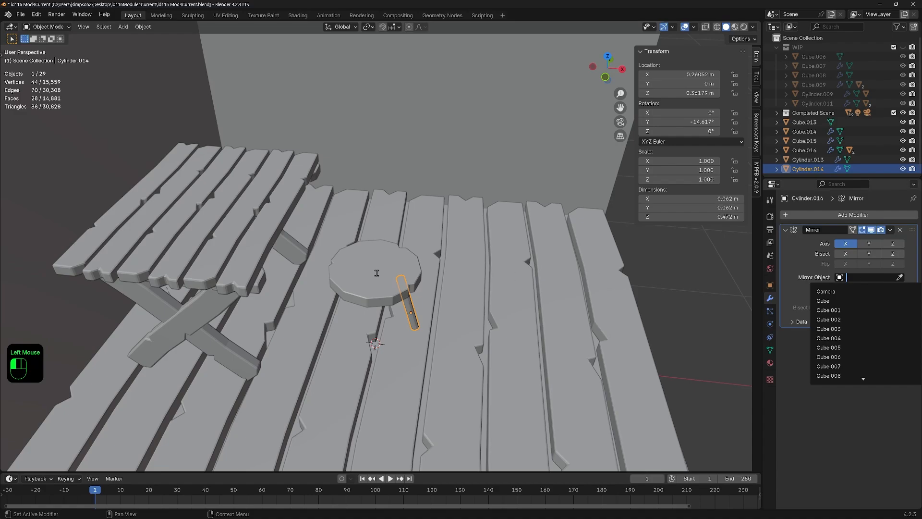
{"action": "left_click", "coordinate": [899, 277]}
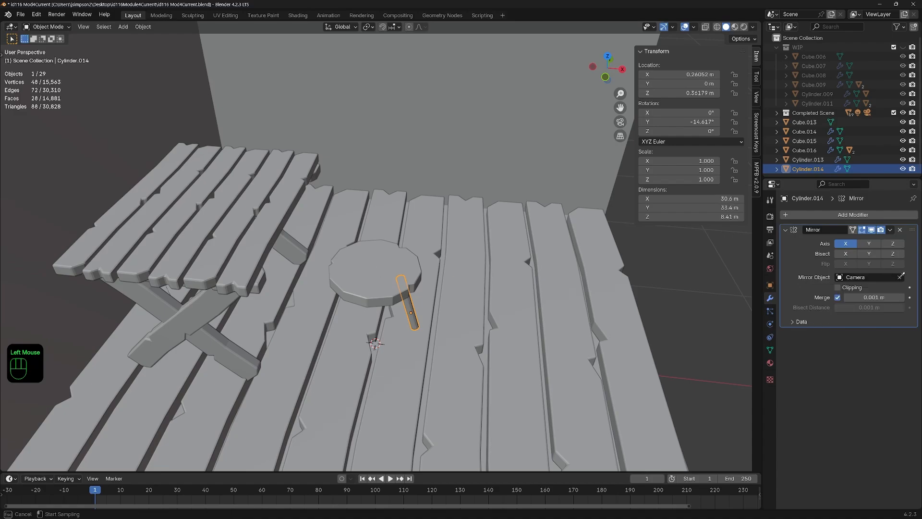
{"action": "left_click", "coordinate": [377, 265]}
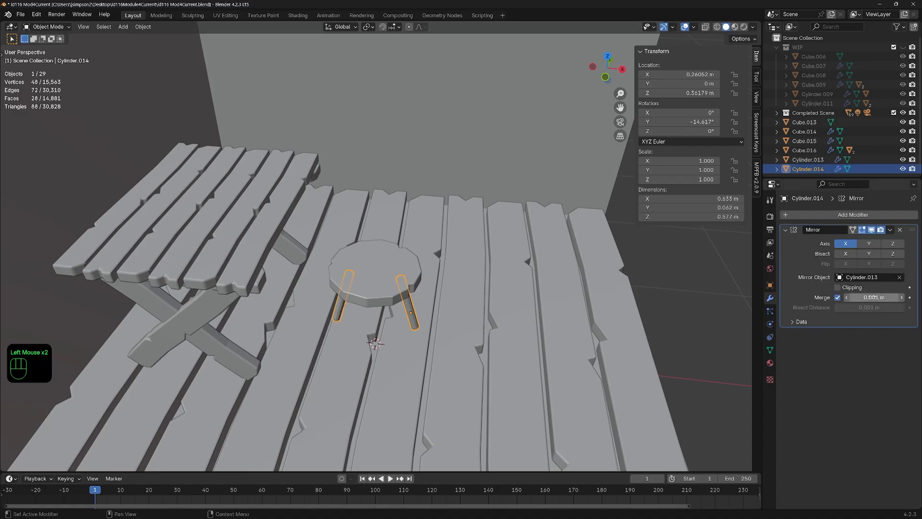
Step: Try mirroring the leg on Y alone and on X and Y together, and return the Mirror modifier to X only
{"action": "left_click", "coordinate": [869, 244]}
{"action": "left_click", "coordinate": [842, 245]}
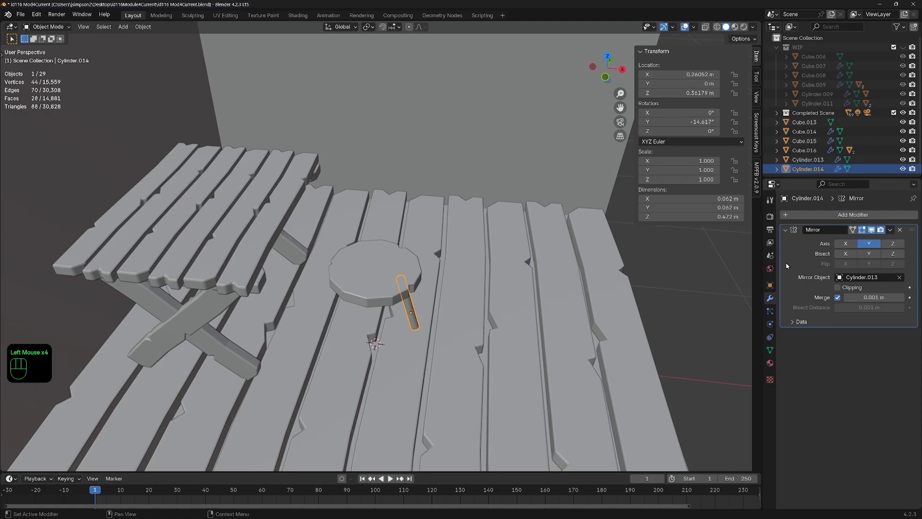
{"action": "left_click", "coordinate": [846, 243]}
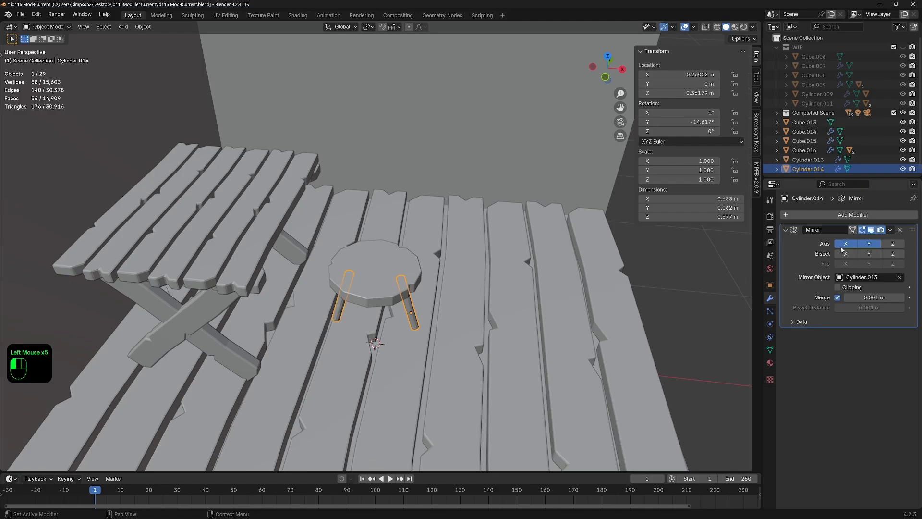
{"action": "left_click", "coordinate": [869, 244]}
{"action": "middle_click_drag", "start_coordinate": [451, 288], "coordinate": [362, 333]}
{"action": "scroll", "coordinate": [420, 302], "scroll_direction": "up", "scroll_amount": 1}
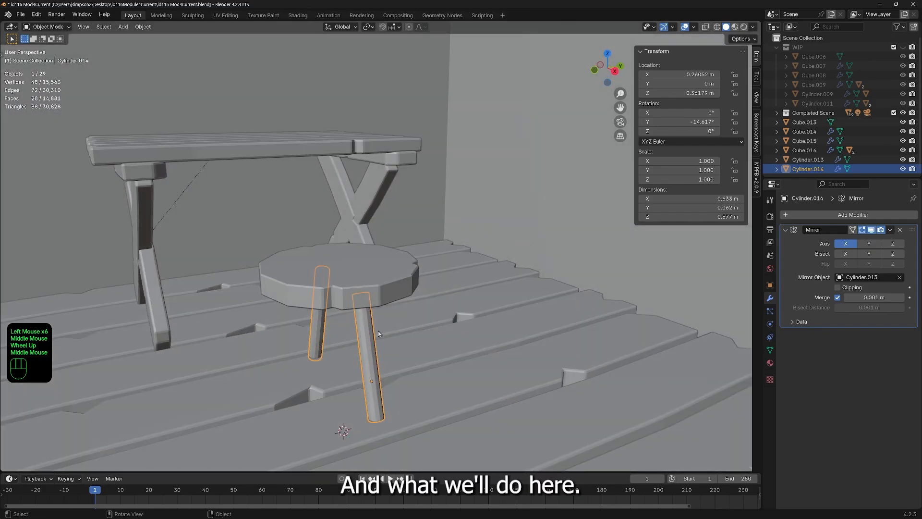
Step: Remove the Mirror modifier from the leg in Object Mode
{"action": "key", "text": "Tab"}
{"action": "key", "text": "Tab"}
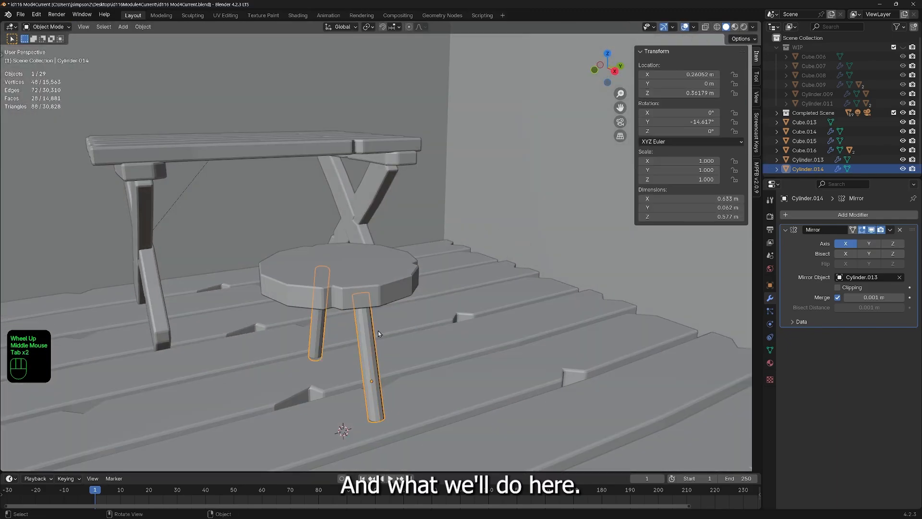
{"action": "key", "text": "Tab"}
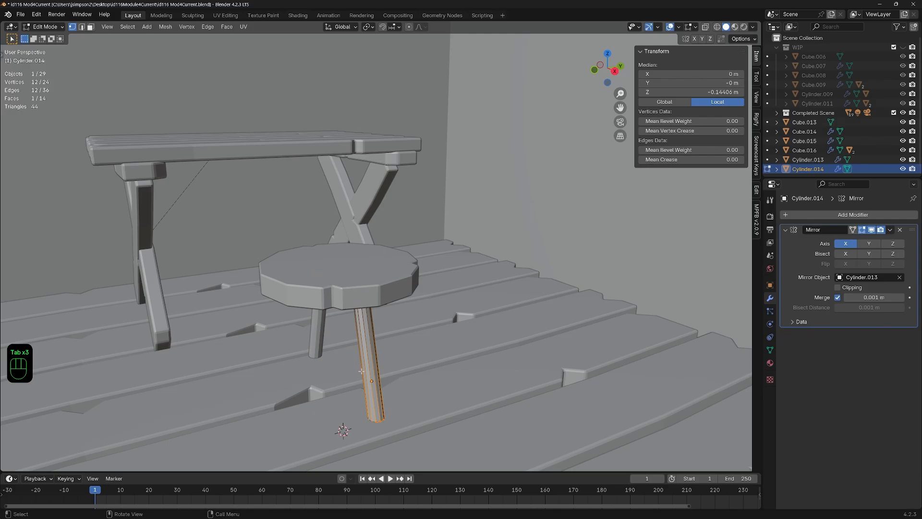
{"action": "key", "text": "Tab"}
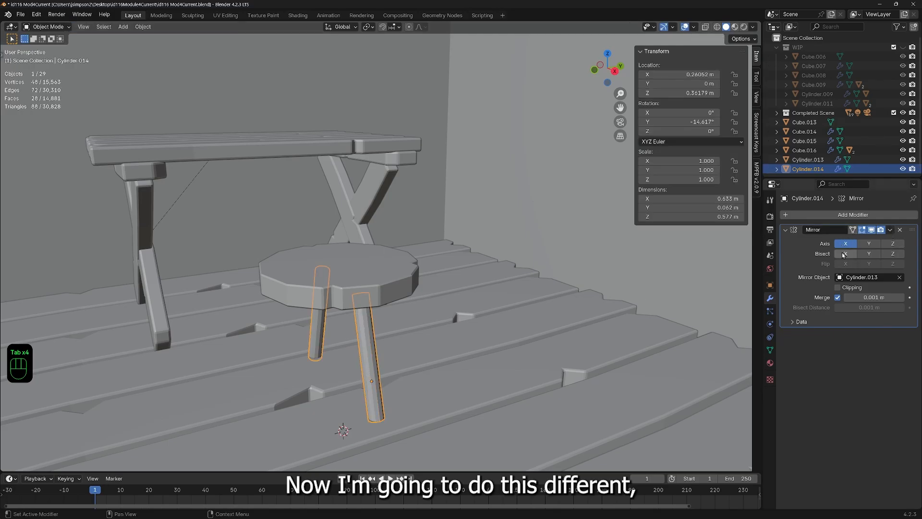
{"action": "left_click", "coordinate": [900, 232]}
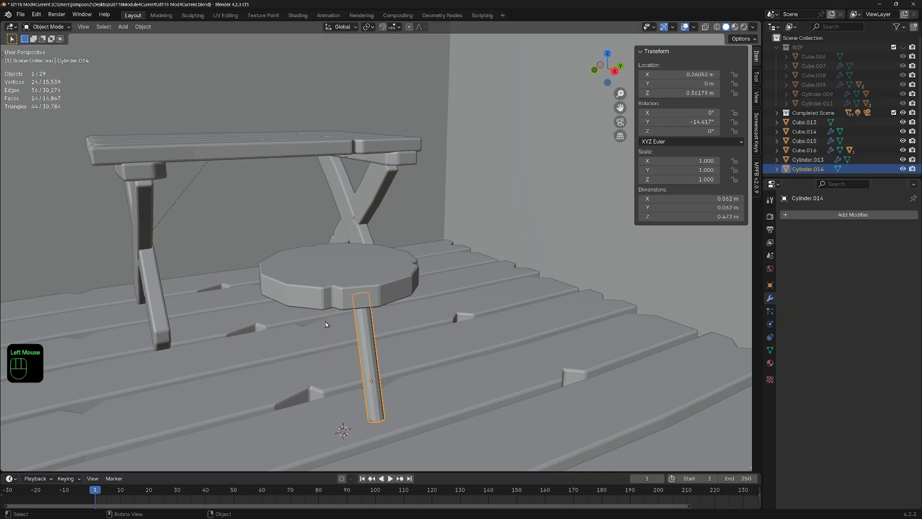
{"action": "middle_click_drag", "start_coordinate": [325, 323], "coordinate": [392, 360]}
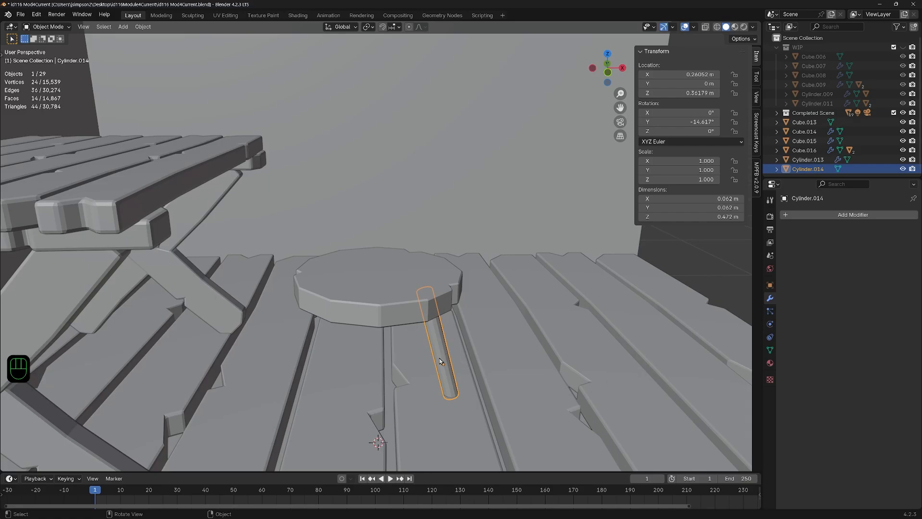
{"action": "left_click_drag", "start_coordinate": [440, 361], "coordinate": [422, 393]}
{"action": "key", "text": "Delete"}
{"action": "key", "text": "ctrl+z"}
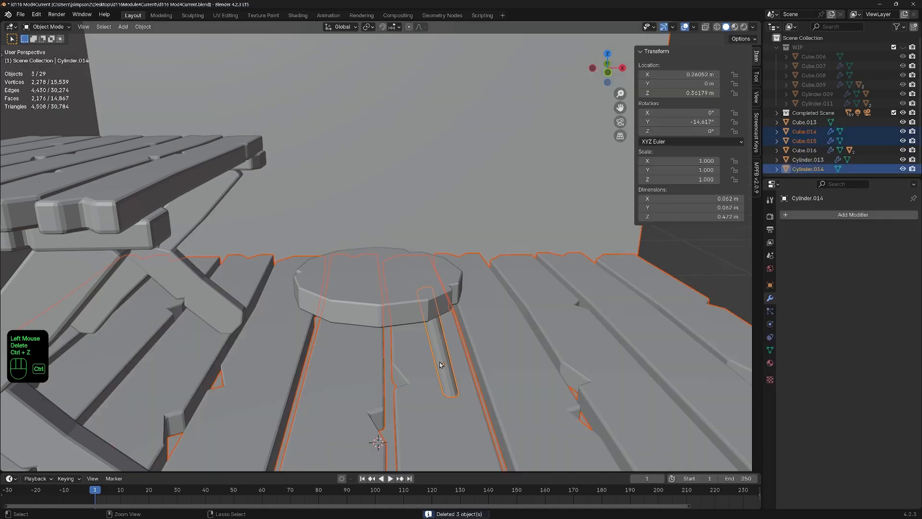
Step: Clear the selection and delete only the tilted leg cylinder
{"action": "left_click", "coordinate": [724, 264]}
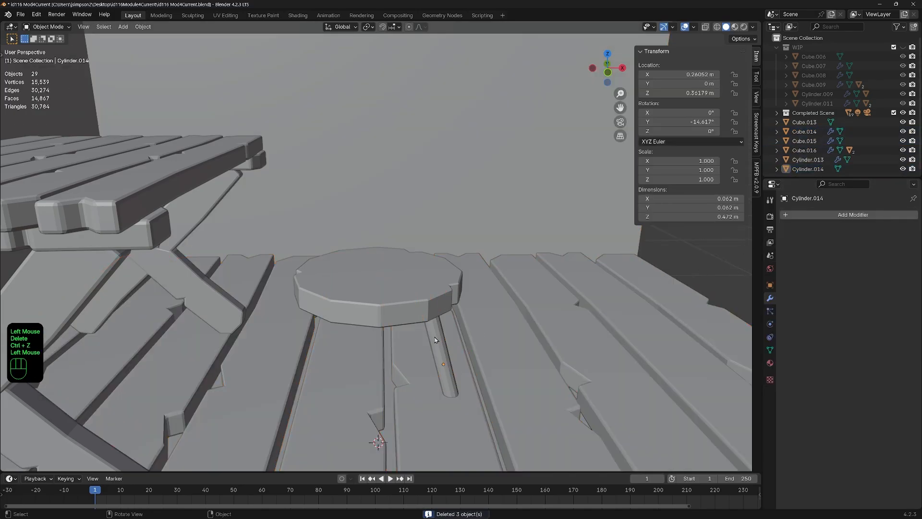
{"action": "left_click", "coordinate": [435, 340]}
{"action": "key", "text": "Delete"}
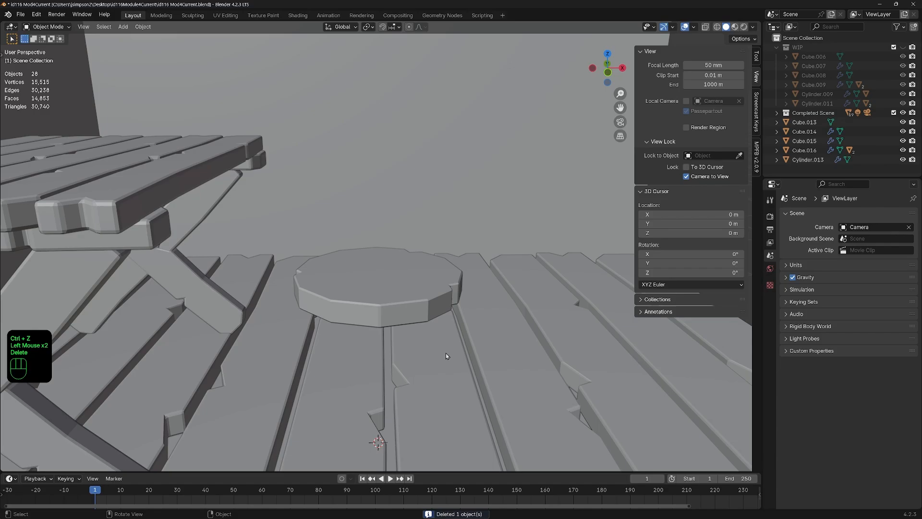
Step: Add another cylinder for the stool leg and scale its mesh uniformly to about 0.171 in Edit Mode
{"action": "middle_click_drag", "start_coordinate": [446, 354], "coordinate": [349, 298]}
{"action": "middle_click_drag", "start_coordinate": [406, 325], "coordinate": [318, 220], "text": "shift"}
{"action": "middle_click_drag", "start_coordinate": [393, 325], "coordinate": [402, 310]}
{"action": "key", "text": "shift+a"}
{"action": "mouse_move", "coordinate": [402, 308]}
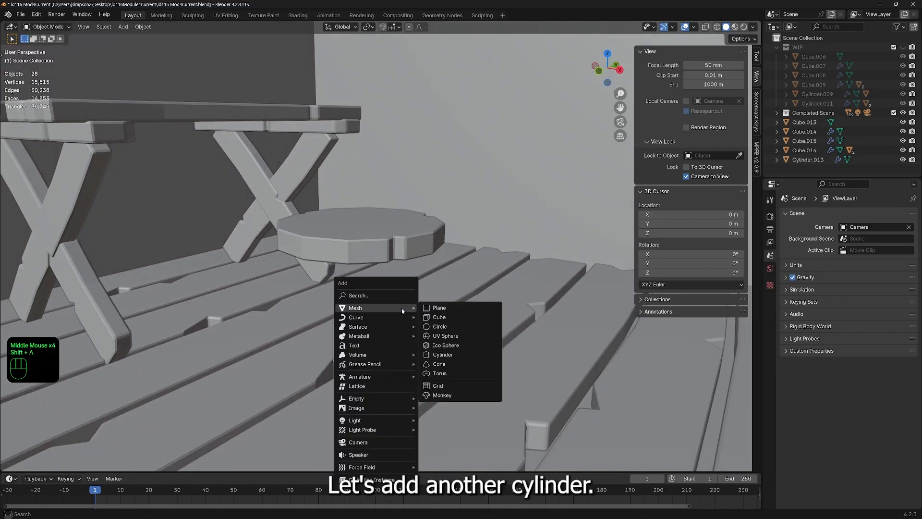
{"action": "left_click", "coordinate": [443, 356]}
{"action": "scroll", "coordinate": [499, 312], "scroll_direction": "down", "scroll_amount": 2}
{"action": "key", "text": "Tab"}
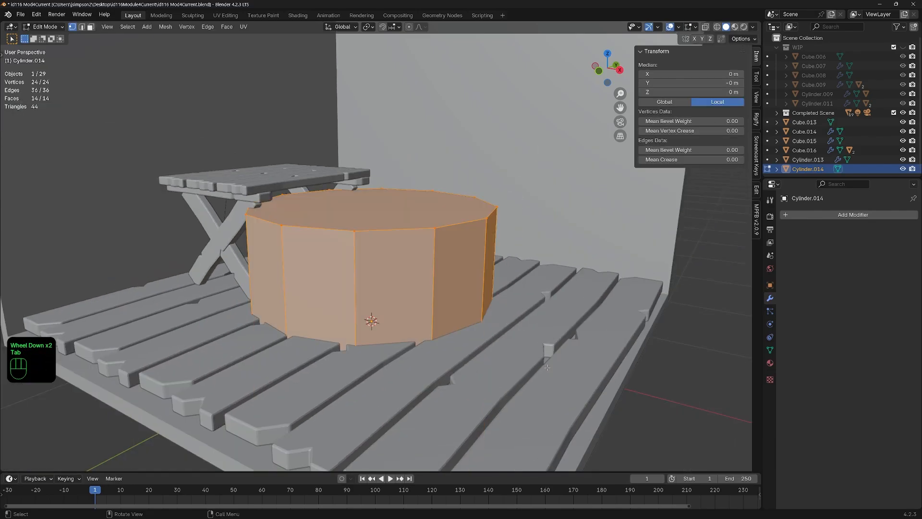
{"action": "key", "text": "s"}
{"action": "left_click", "coordinate": [400, 334]}
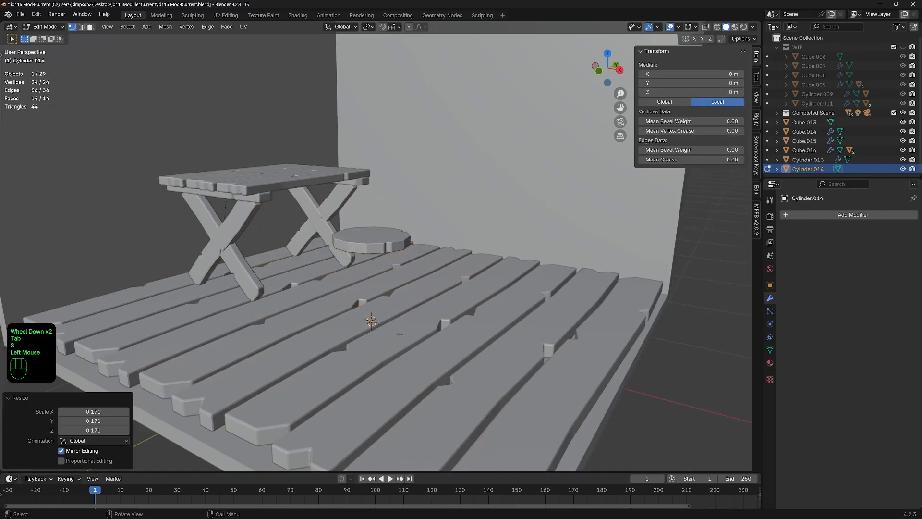
Step: Stretch the new leg mesh by about 2.3 along Z and narrow it in X and Y to about 0.078 m thick
{"action": "key", "text": "s"}
{"action": "key", "text": "z"}
{"action": "left_click", "coordinate": [438, 353]}
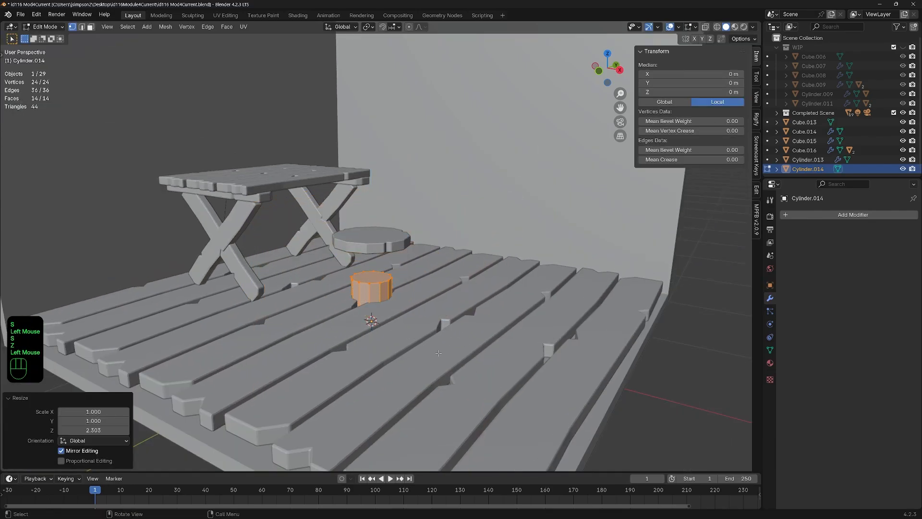
{"action": "key", "text": "s"}
{"action": "key", "text": "shift+z"}
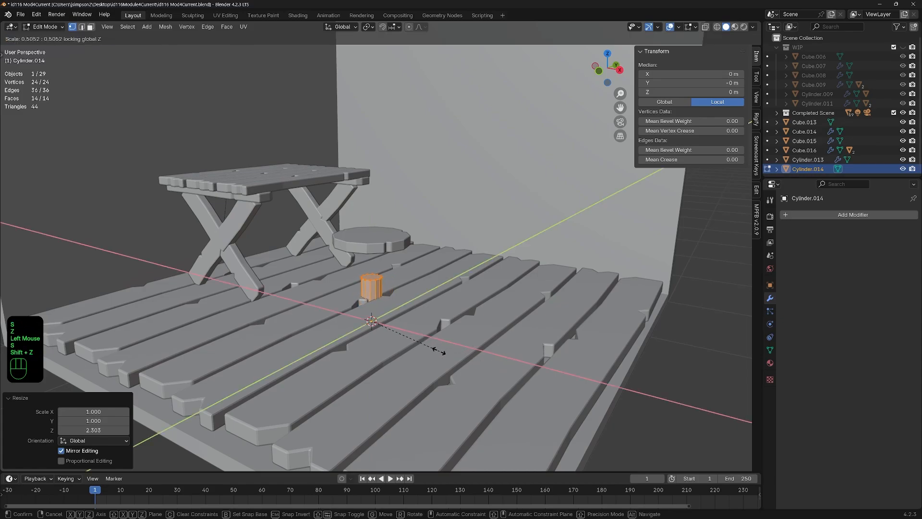
{"action": "left_click", "coordinate": [404, 335]}
Step: In Object Mode, raise the new leg about 0.33 m along Z so its upper end reaches into the seat
{"action": "key", "text": "Tab"}
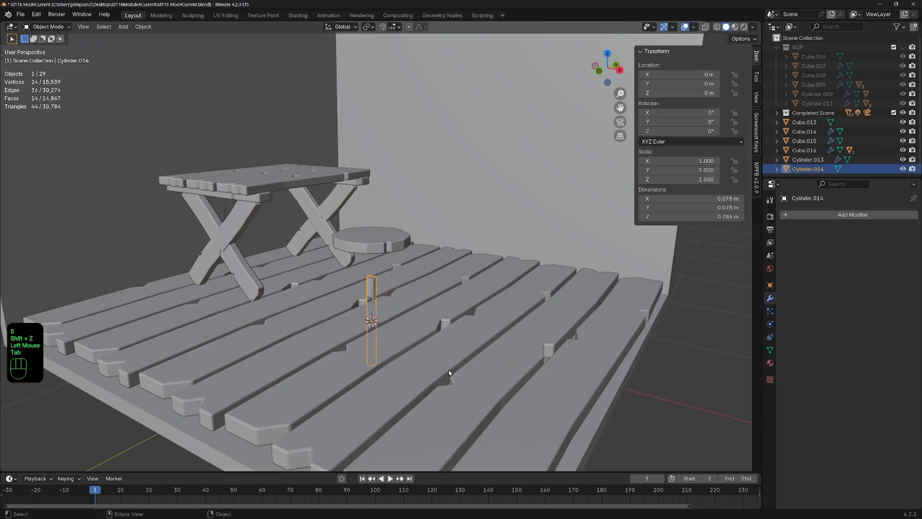
{"action": "key", "text": "g"}
{"action": "key", "text": "z"}
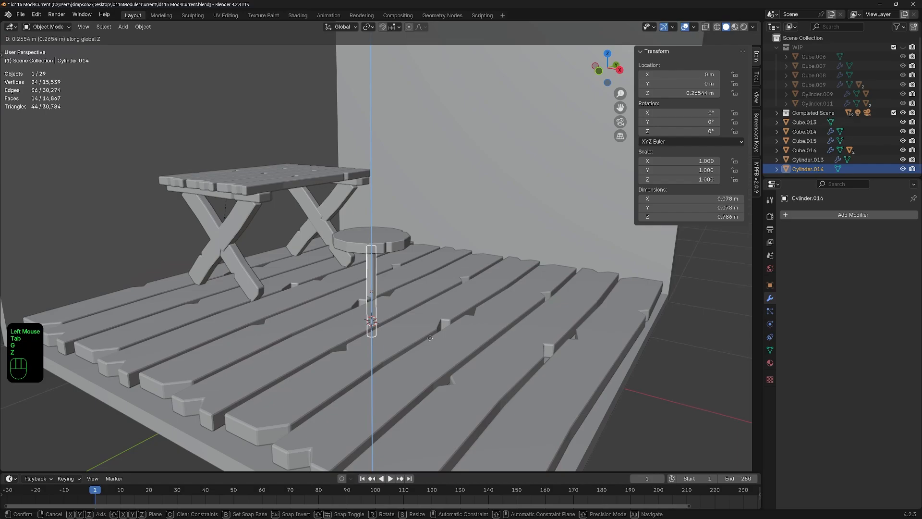
{"action": "left_click", "coordinate": [391, 330]}
Step: Shorten the stool leg to about 0.592 along Z and raise it about 0.137 m so its upper end reaches the seat
{"action": "middle_click_drag", "start_coordinate": [391, 330], "coordinate": [427, 361]}
{"action": "scroll", "coordinate": [430, 351], "scroll_direction": "up", "scroll_amount": 3}
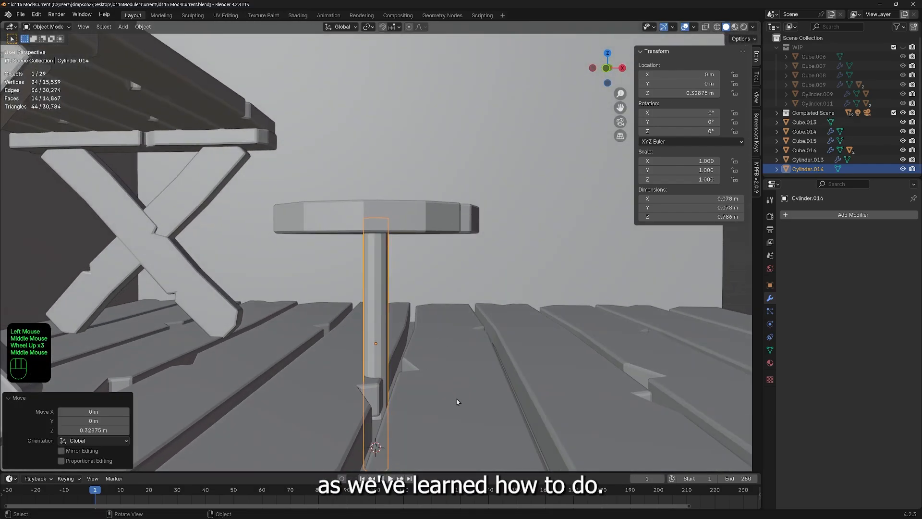
{"action": "key", "text": "s"}
{"action": "key", "text": "z"}
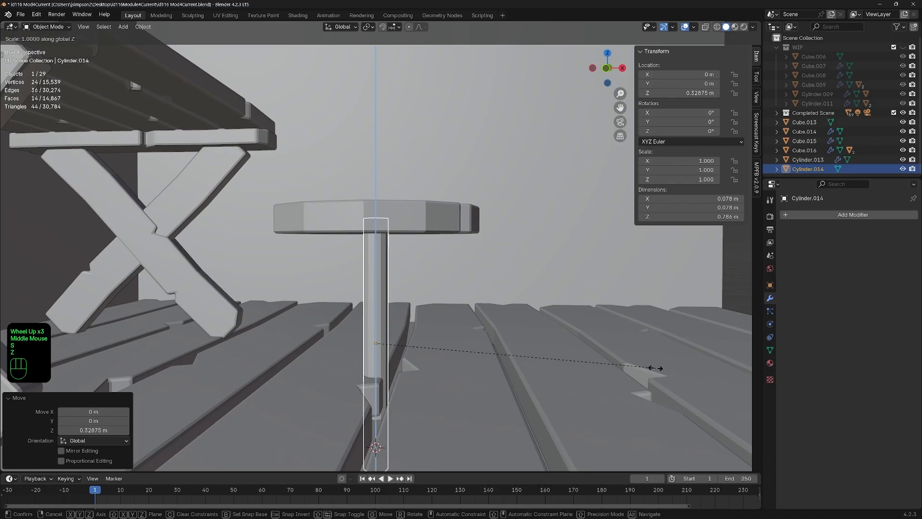
{"action": "left_click", "coordinate": [536, 364]}
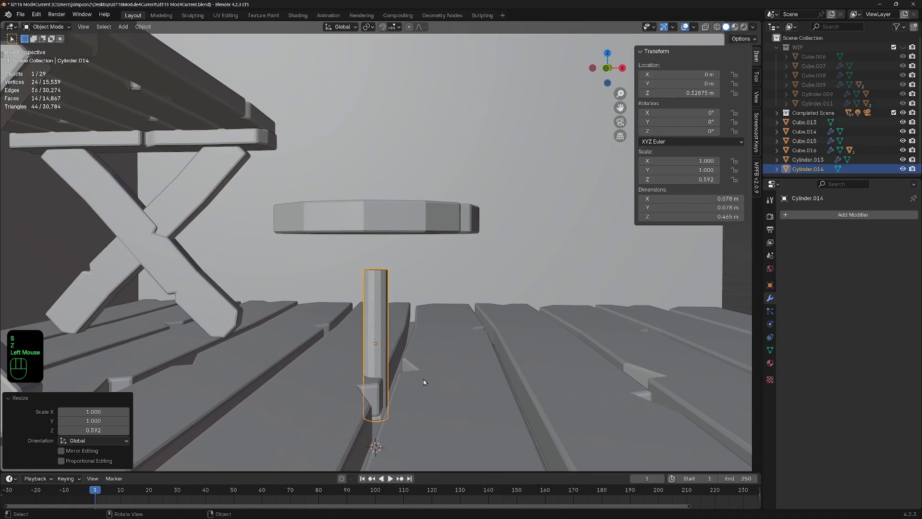
{"action": "key", "text": "g"}
{"action": "key", "text": "z"}
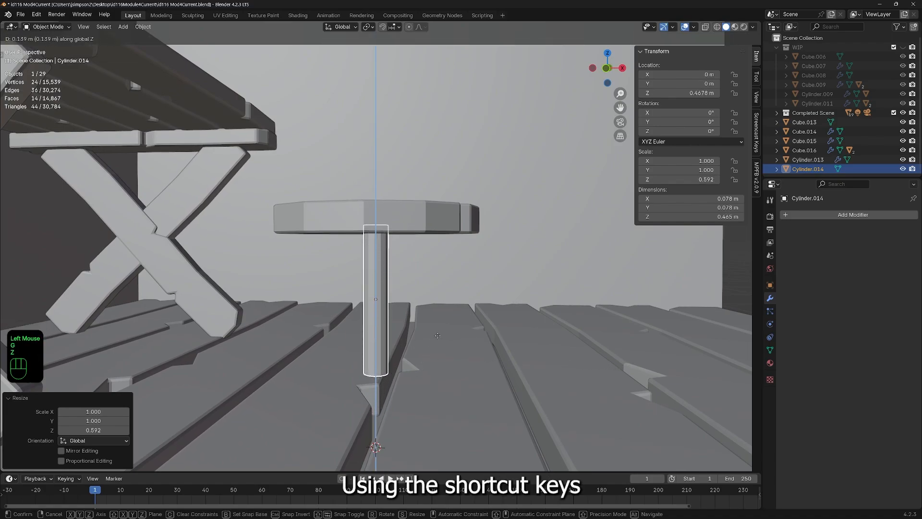
{"action": "left_click", "coordinate": [437, 335]}
Step: Tilt the leg about -21.8° around Y and move it about 0.244 m along X toward the seat's outer edge
{"action": "middle_click_drag", "start_coordinate": [432, 353], "coordinate": [544, 381]}
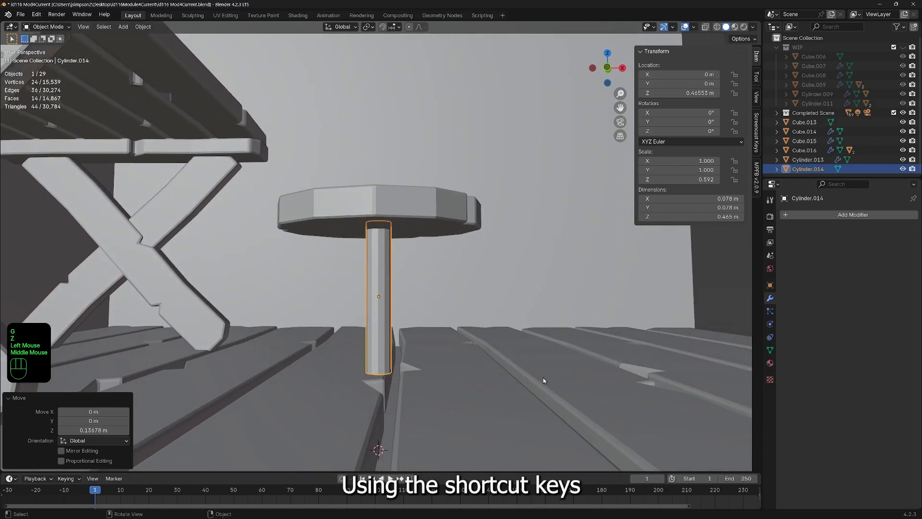
{"action": "key", "text": "r"}
{"action": "key", "text": "y"}
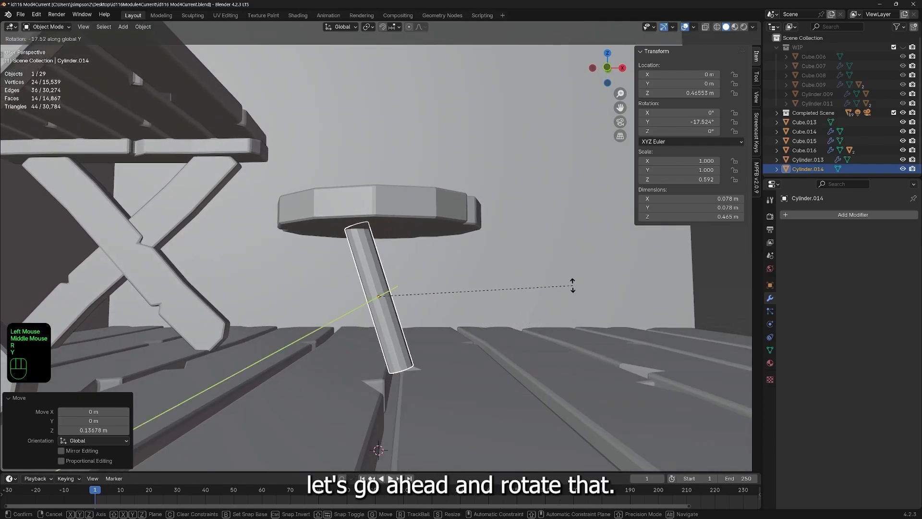
{"action": "left_click", "coordinate": [545, 285]}
{"action": "key", "text": "g"}
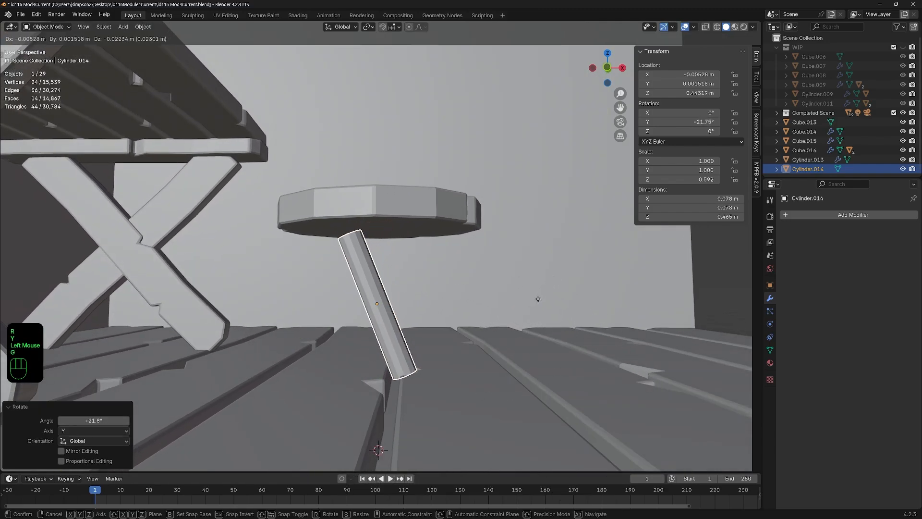
{"action": "key", "text": "x"}
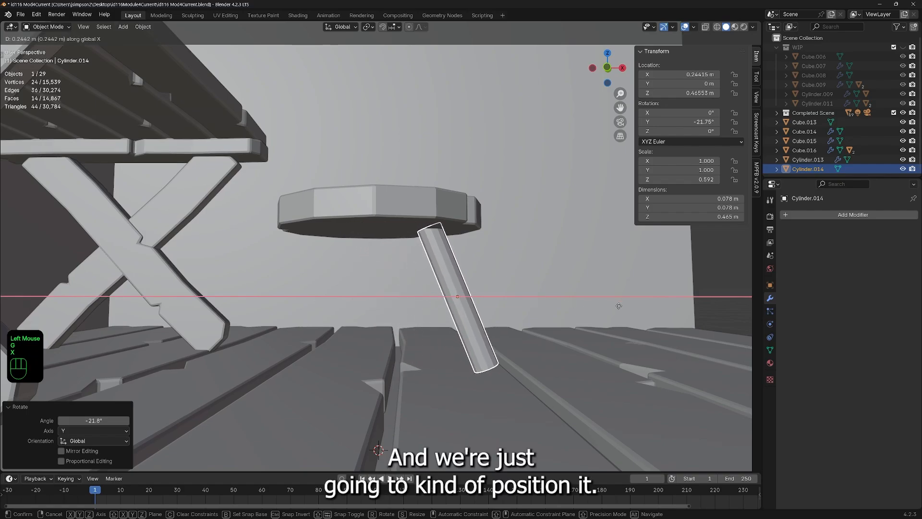
{"action": "left_click", "coordinate": [619, 306]}
Step: Lower the round seat disc about 0.037 m along Z onto the tilted leg
{"action": "left_click", "coordinate": [387, 206]}
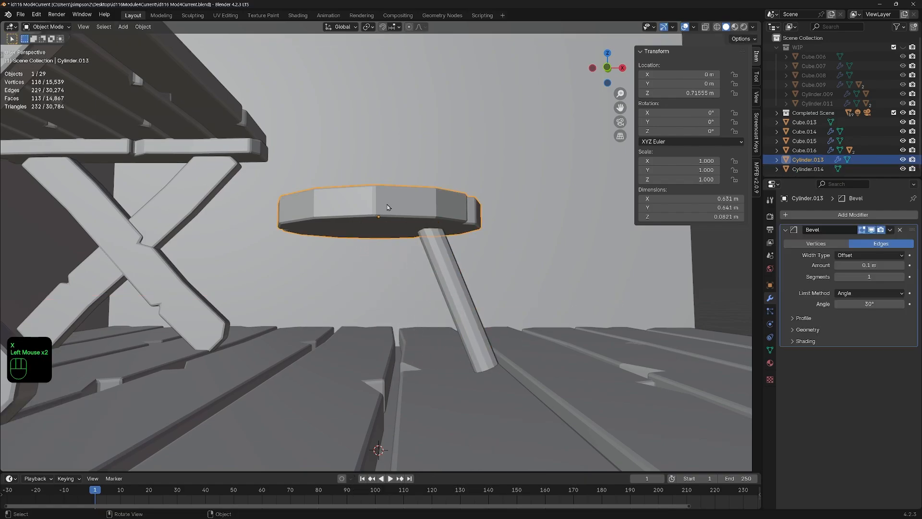
{"action": "left_click", "coordinate": [387, 207]}
{"action": "key", "text": "g"}
{"action": "key", "text": "z"}
{"action": "left_click", "coordinate": [387, 219]}
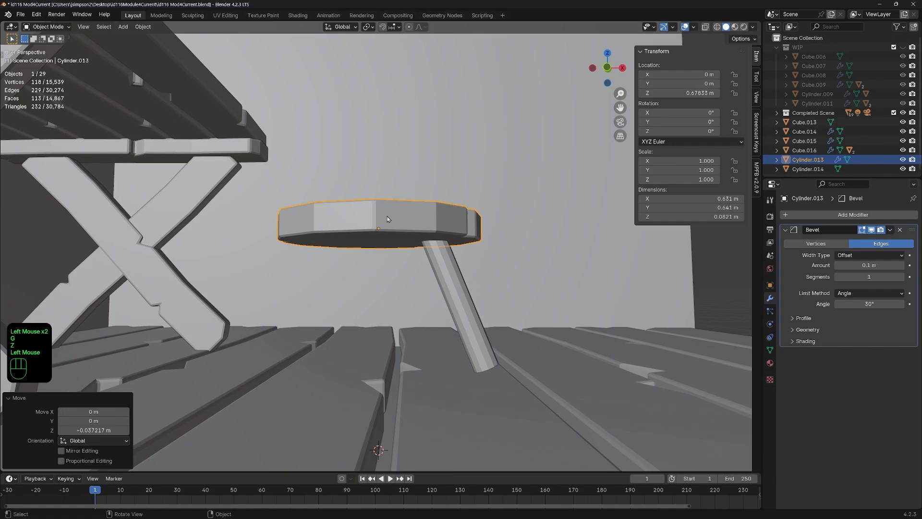
Step: Duplicate the tilted leg and move the copy about -0.409 m along X to the opposite side of the seat
{"action": "double_click", "coordinate": [472, 315]}
{"action": "middle_click_drag", "start_coordinate": [485, 381], "coordinate": [500, 346]}
{"action": "key", "text": "shift+d"}
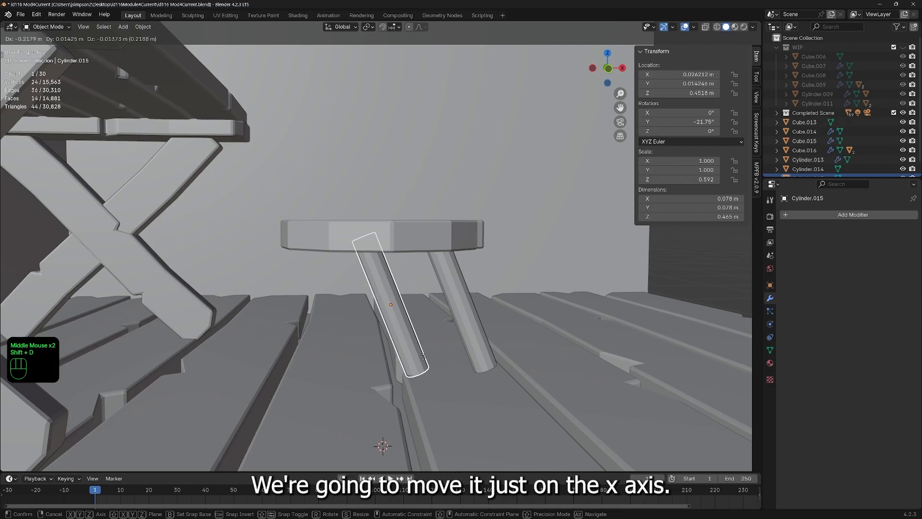
{"action": "key", "text": "x"}
{"action": "left_click", "coordinate": [361, 355]}
Step: Rotate the duplicated leg 180° around Z and shift it about 0.07 m further outward along negative X
{"action": "key", "text": "r"}
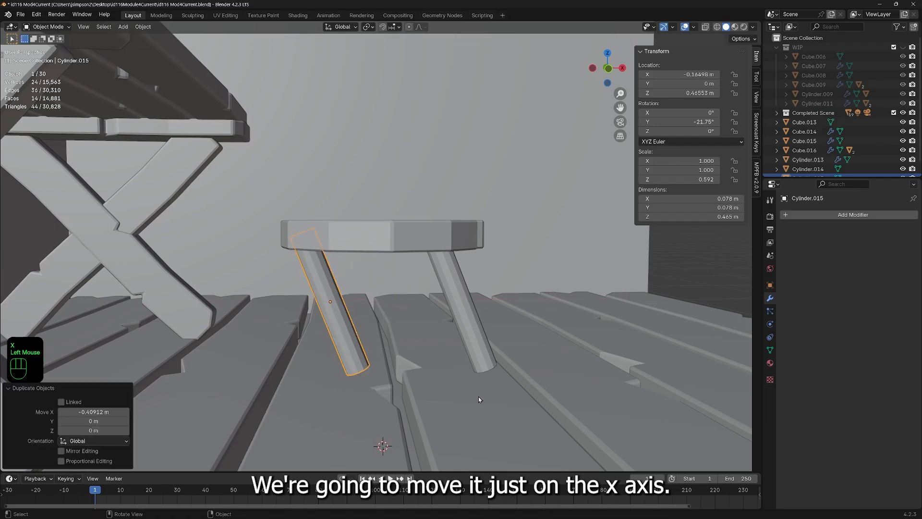
{"action": "type", "text": "z"}
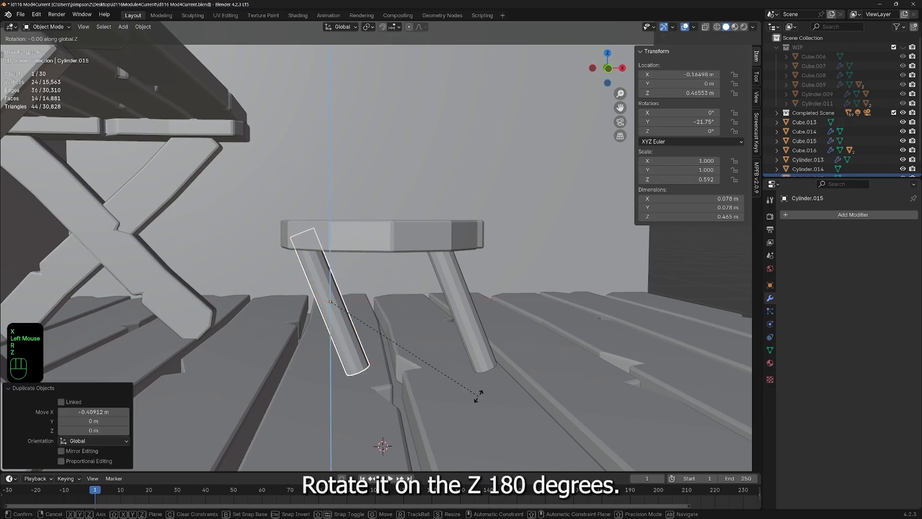
{"action": "type", "text": "180"}
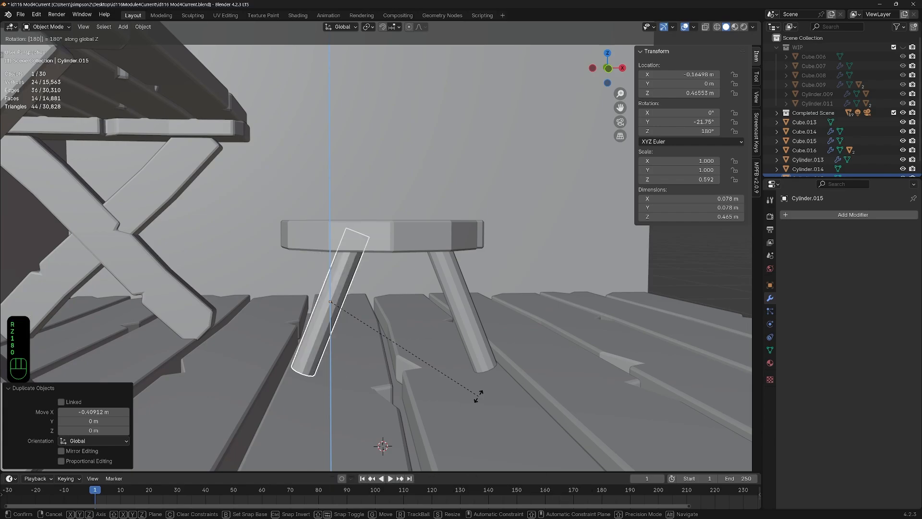
{"action": "key", "text": "Return"}
{"action": "key", "text": "g"}
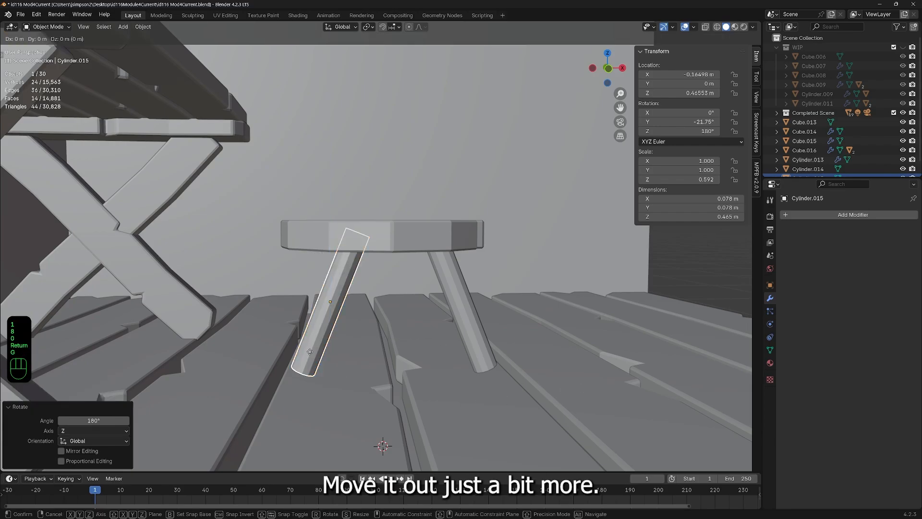
{"action": "key", "text": "x"}
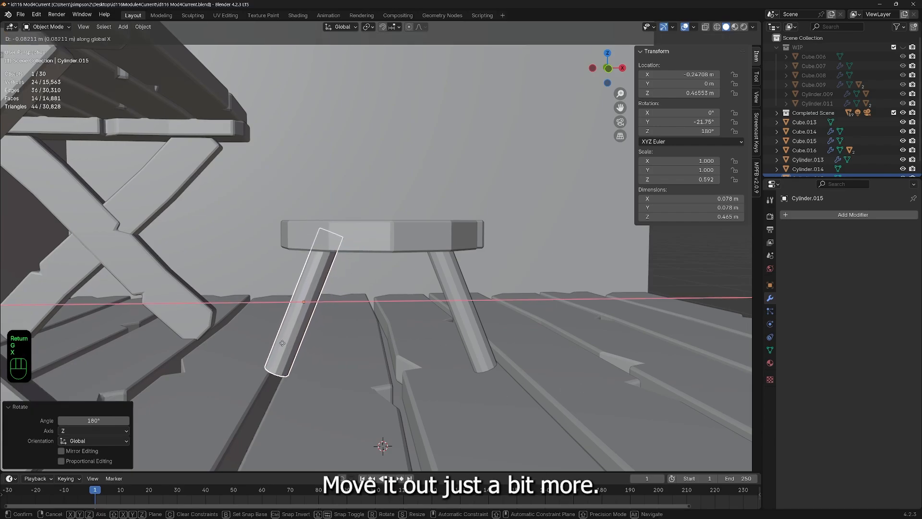
{"action": "left_click", "coordinate": [287, 345]}
Step: Select both stool legs, duplicate them and rotate the copies 90° around Z
{"action": "middle_click_drag", "start_coordinate": [410, 348], "coordinate": [398, 379]}
{"action": "left_click", "coordinate": [389, 365], "text": "shift"}
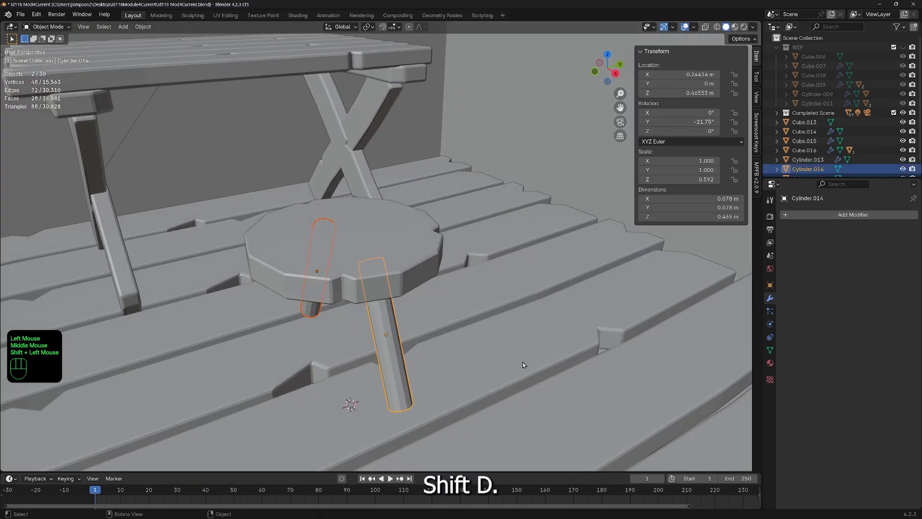
{"action": "key", "text": "shift+d"}
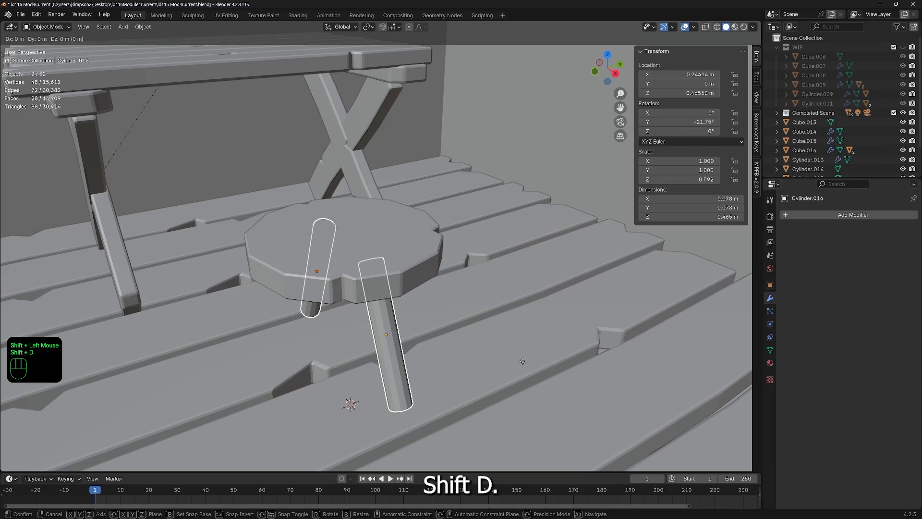
{"action": "key", "text": "r"}
{"action": "type", "text": "z"}
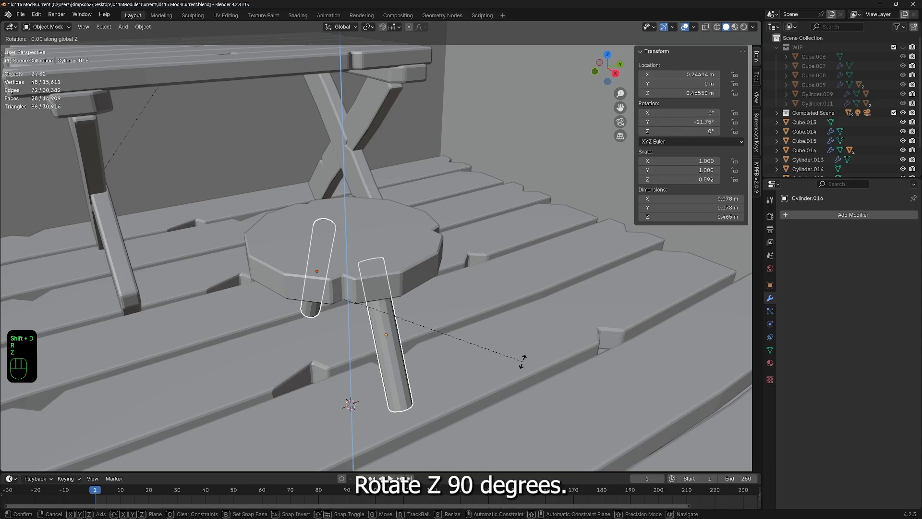
{"action": "type", "text": "90"}
{"action": "key", "text": "Return"}
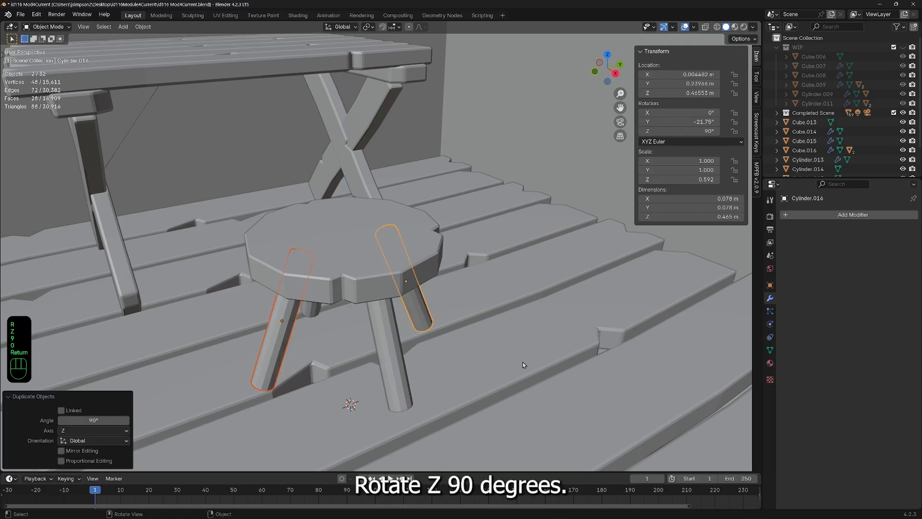
Step: Select all four stool legs and join them into a single mesh object
{"action": "middle_click_drag", "start_coordinate": [258, 413], "coordinate": [306, 321]}
{"action": "left_click", "coordinate": [395, 336], "text": "shift"}
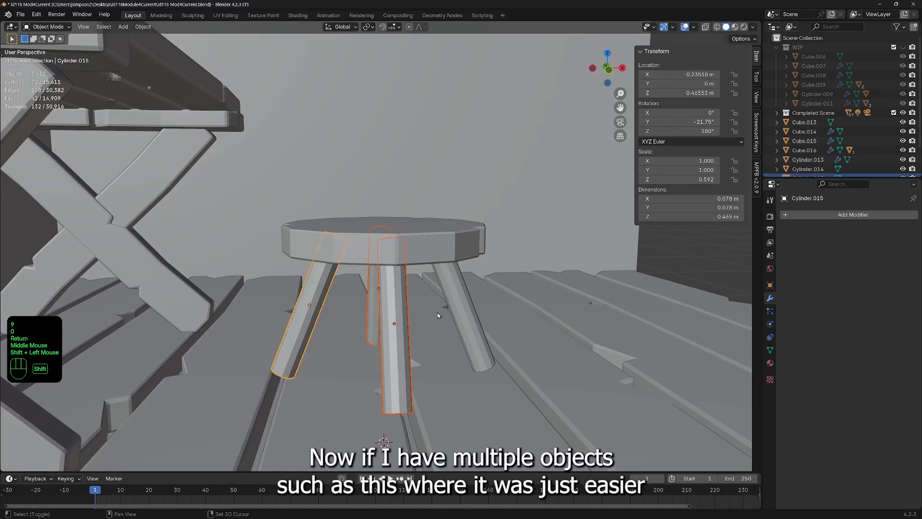
{"action": "left_click", "coordinate": [467, 302], "text": "shift"}
{"action": "middle_click_drag", "start_coordinate": [467, 301], "coordinate": [298, 295]}
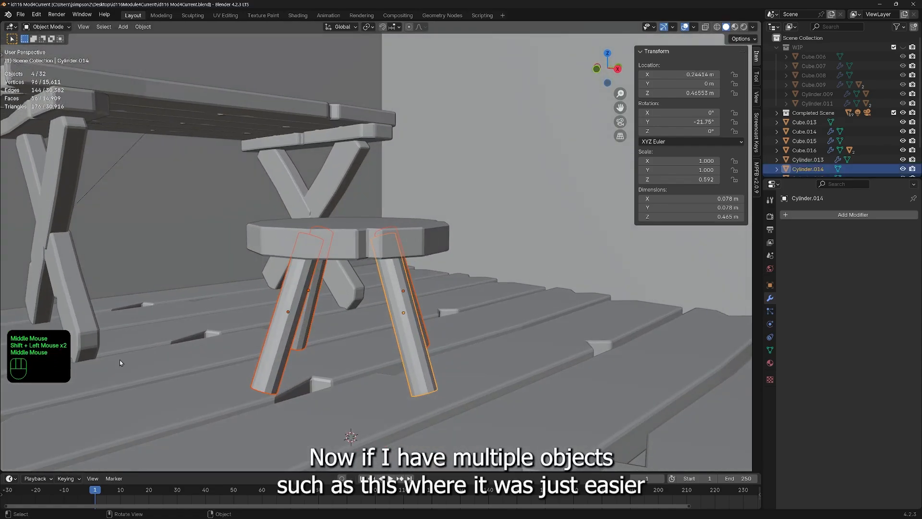
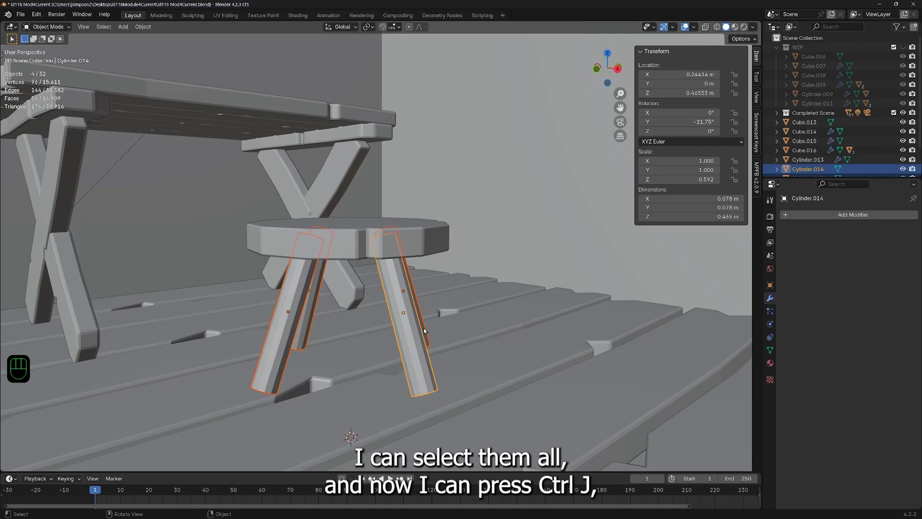
{"action": "key", "text": "ctrl+j"}
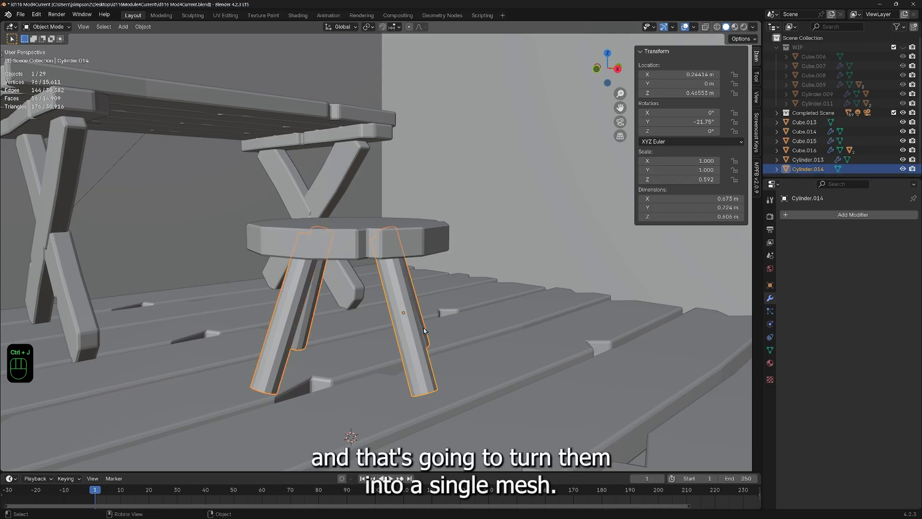
Step: Parent the joined legs to the stool seat using the Object parent type
{"action": "middle_click_drag", "start_coordinate": [423, 327], "coordinate": [356, 349]}
{"action": "left_click", "coordinate": [315, 252], "text": "shift"}
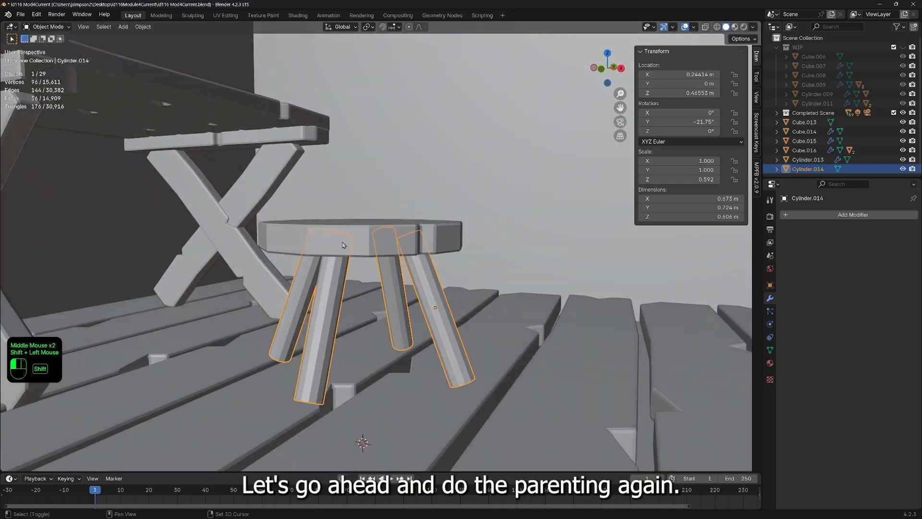
{"action": "middle_click_drag", "start_coordinate": [346, 308], "coordinate": [340, 322]}
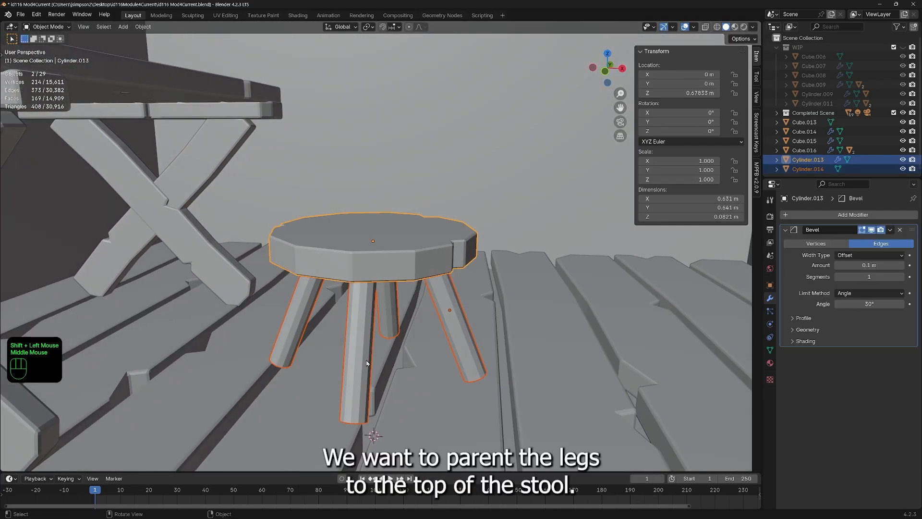
{"action": "key", "text": "ctrl+p"}
{"action": "left_click", "coordinate": [415, 244]}
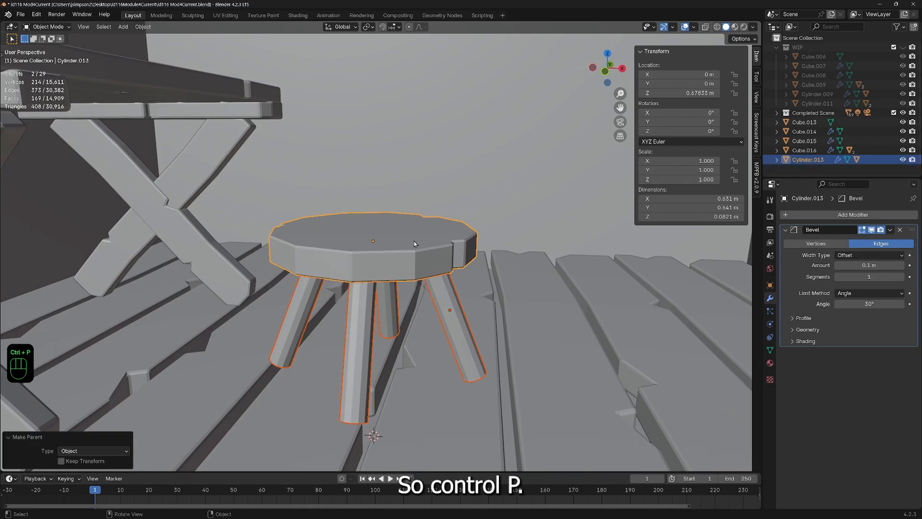
Step: Place the 3D cursor near the middle of the plank tabletop as the insertion point for new objects
{"action": "scroll", "coordinate": [417, 244], "scroll_direction": "down", "scroll_amount": 4}
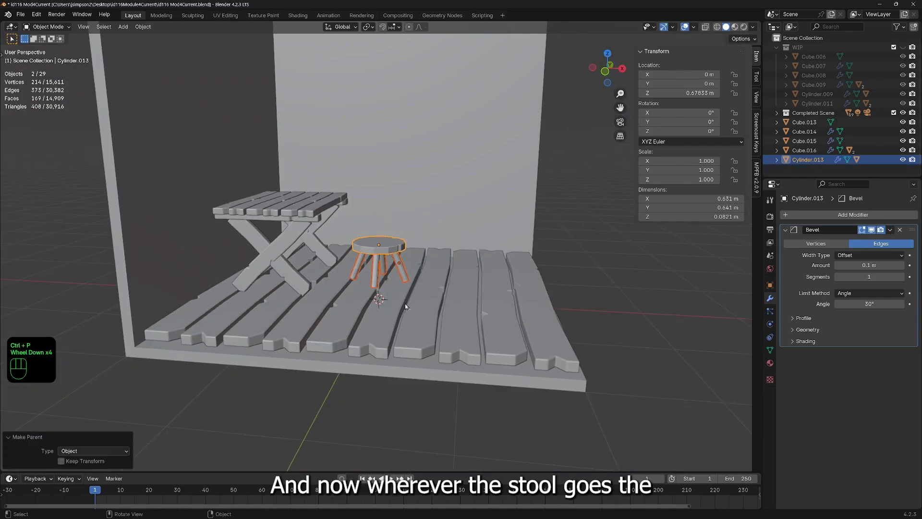
{"action": "middle_click_drag", "start_coordinate": [403, 271], "coordinate": [286, 282]}
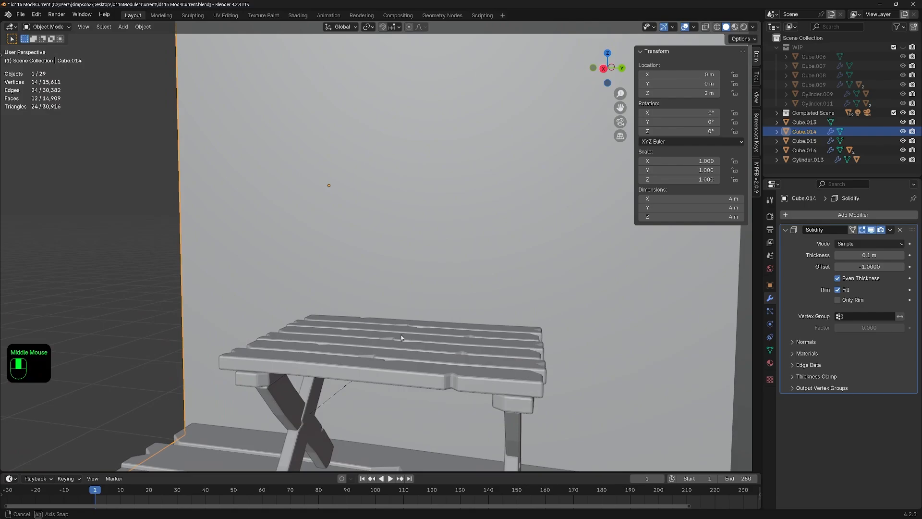
{"action": "middle_click_drag", "start_coordinate": [406, 334], "coordinate": [445, 238]}
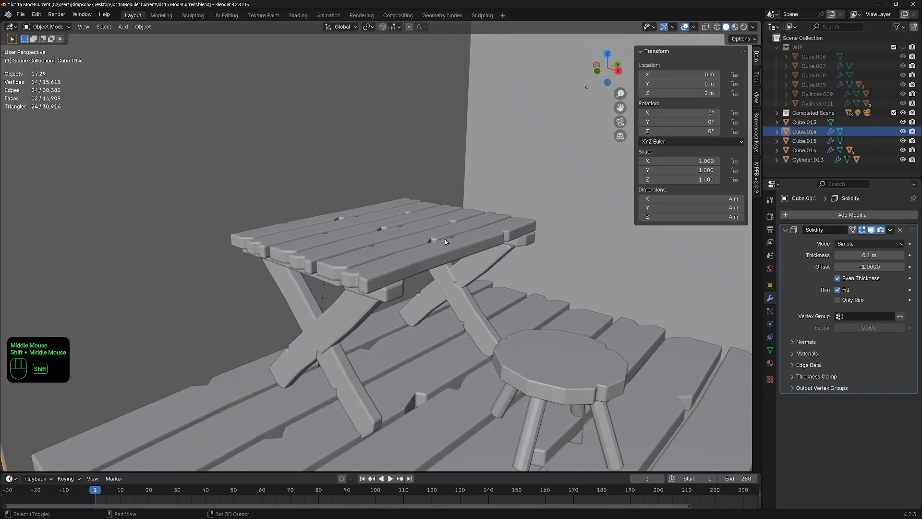
{"action": "middle_click_drag", "start_coordinate": [460, 273], "coordinate": [473, 342], "text": "shift"}
{"action": "middle_click_drag", "start_coordinate": [438, 254], "coordinate": [486, 371], "text": "shift"}
{"action": "middle_click_drag", "start_coordinate": [486, 371], "coordinate": [467, 339]}
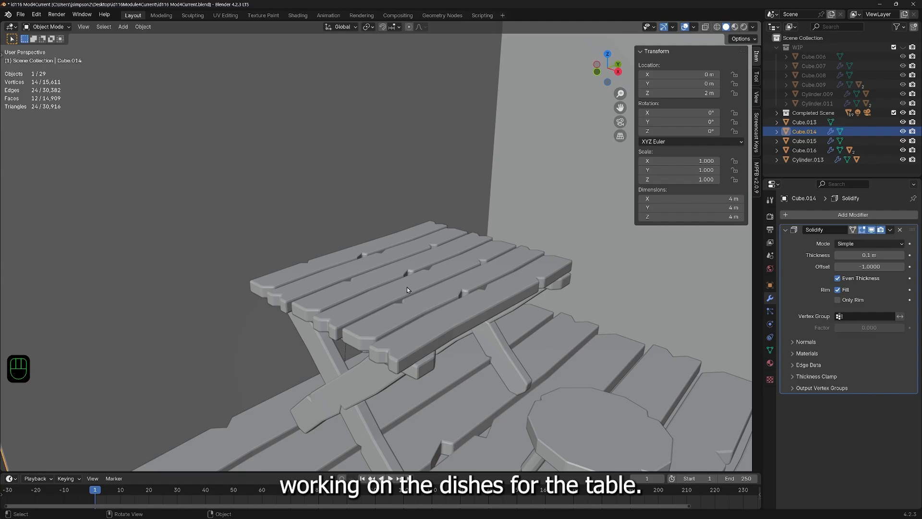
{"action": "scroll", "coordinate": [446, 339], "scroll_direction": "up", "scroll_amount": 1}
{"action": "middle_click_drag", "start_coordinate": [445, 339], "coordinate": [481, 340]}
{"action": "middle_click_drag", "start_coordinate": [606, 467], "coordinate": [529, 384], "text": "shift"}
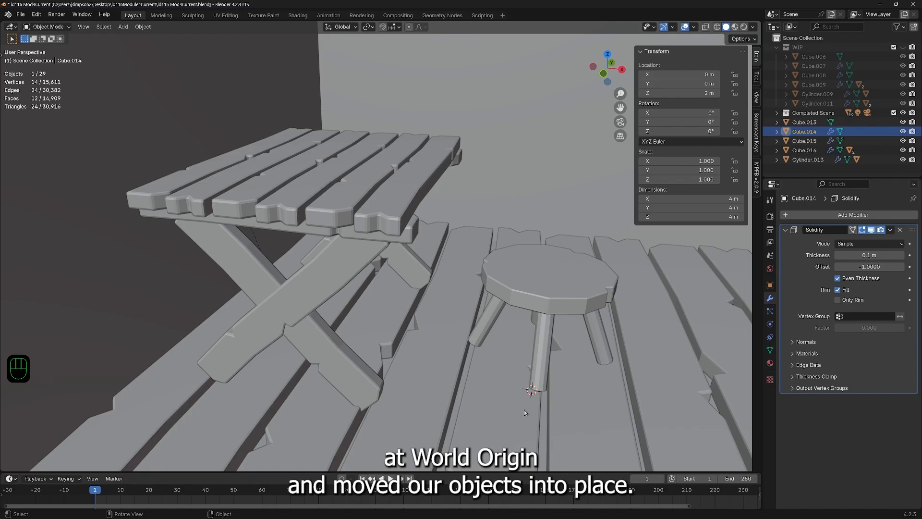
{"action": "middle_click_drag", "start_coordinate": [505, 398], "coordinate": [529, 409]}
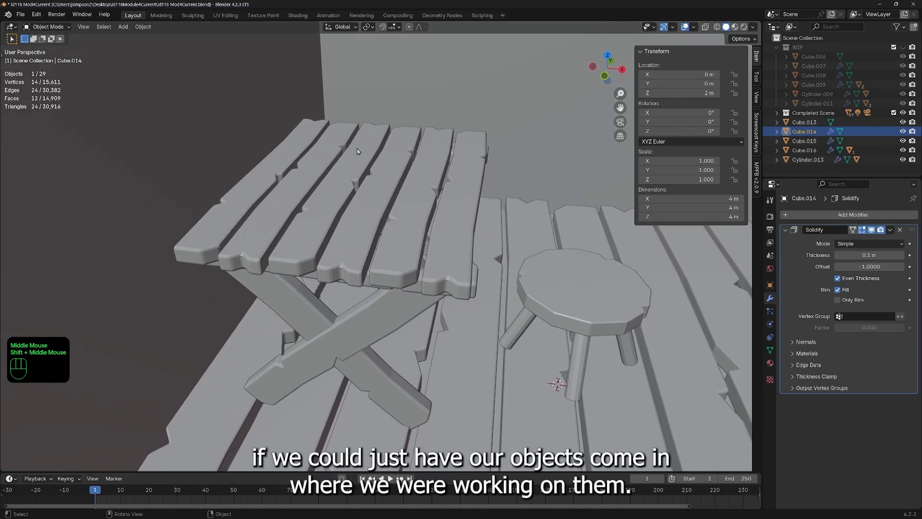
{"action": "middle_click_drag", "start_coordinate": [340, 236], "coordinate": [342, 283]}
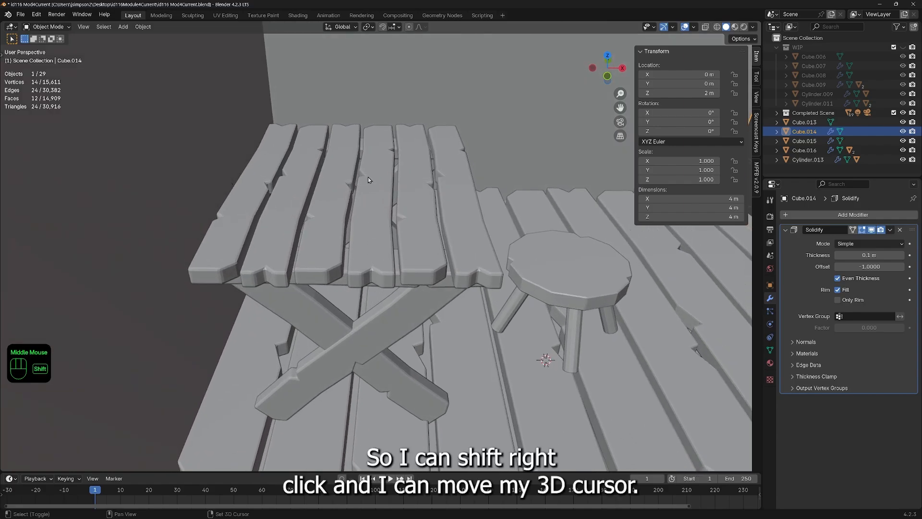
{"action": "right_click", "coordinate": [368, 195], "text": "shift"}
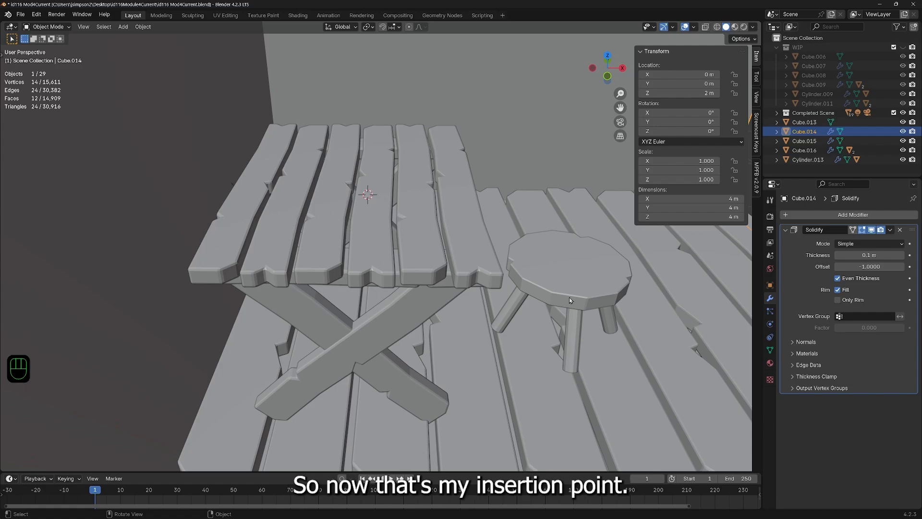
Step: Add a cylinder mesh at the 3D cursor and scale its geometry down uniformly to about 0.17 in Edit Mode
{"action": "key", "text": "shift+a"}
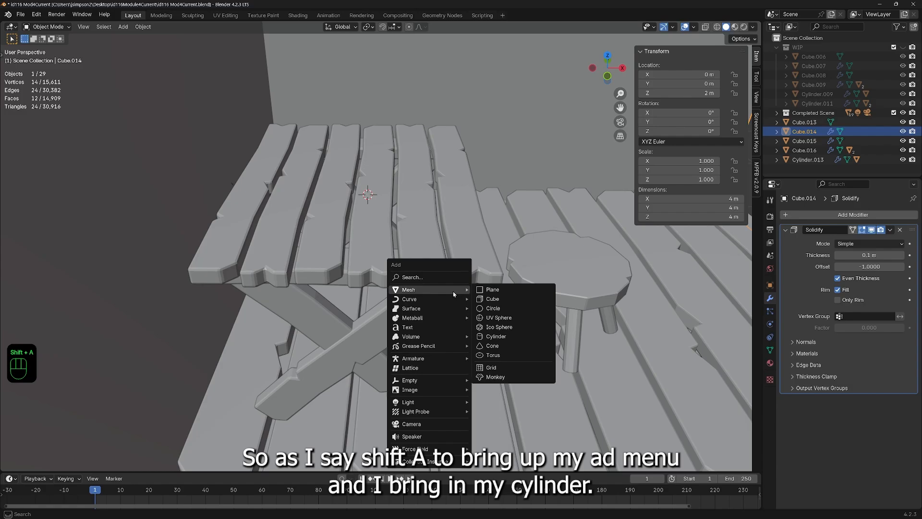
{"action": "left_click", "coordinate": [496, 337]}
{"action": "scroll", "coordinate": [401, 272], "scroll_direction": "down", "scroll_amount": 3}
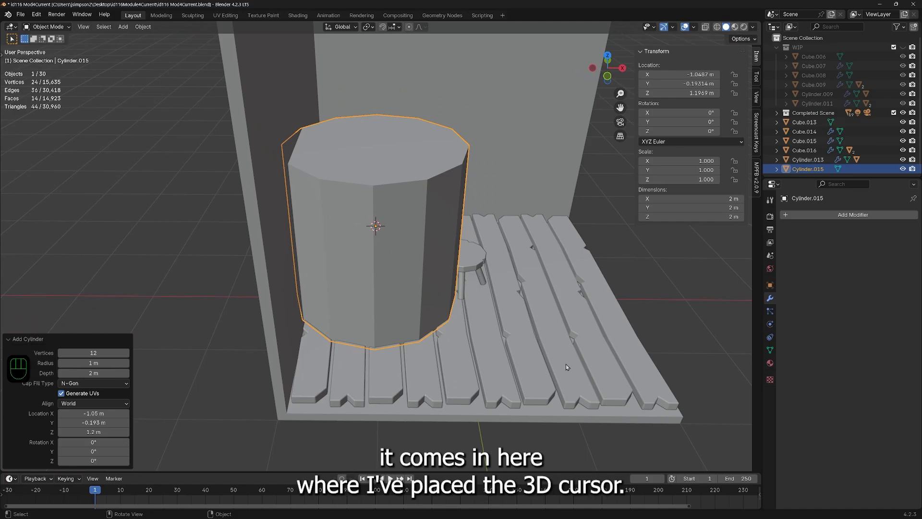
{"action": "key", "text": "Tab"}
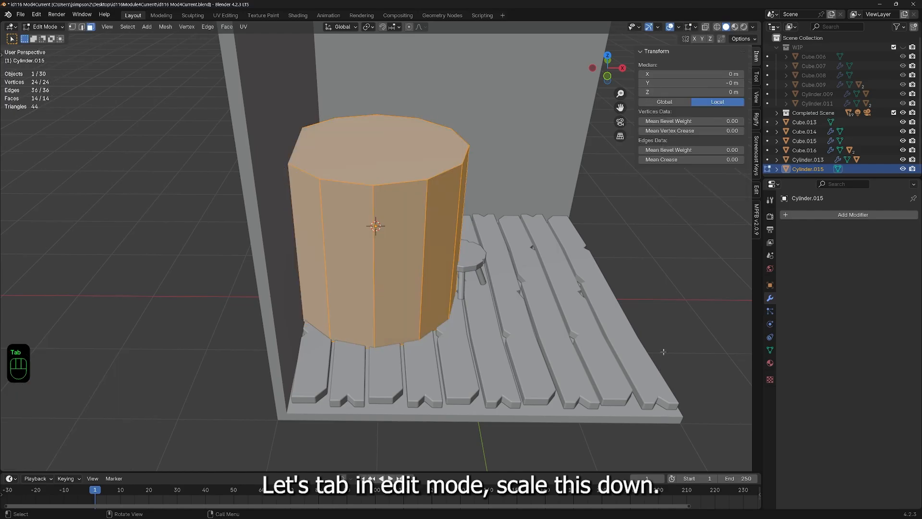
{"action": "key", "text": "s"}
{"action": "left_click", "coordinate": [418, 257]}
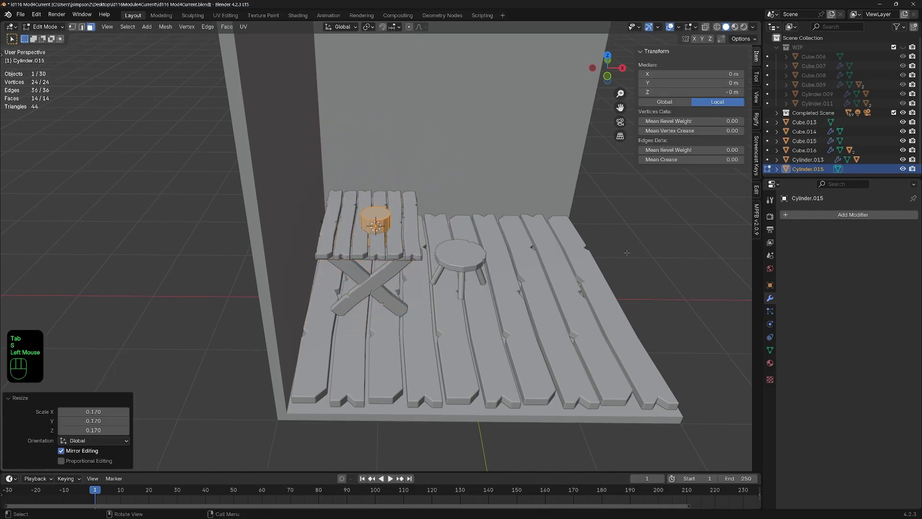
Step: Flatten the small cylinder into a disc by scaling it along Z to about 0.14
{"action": "key", "text": "s"}
{"action": "key", "text": "z"}
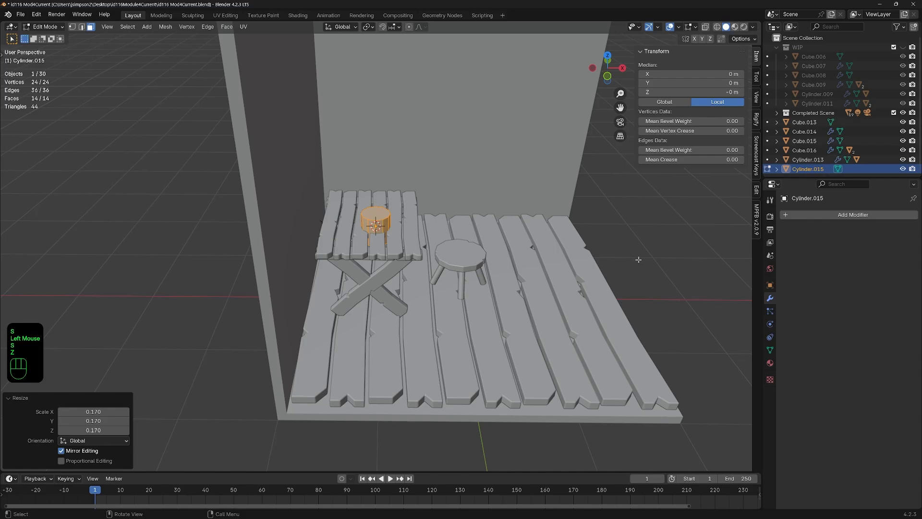
{"action": "key", "text": "s"}
{"action": "key", "text": "z"}
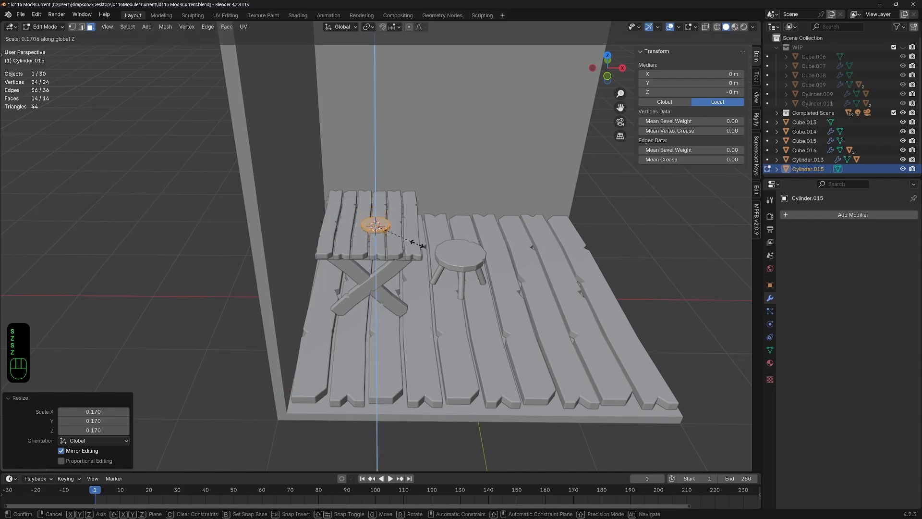
{"action": "left_click", "coordinate": [411, 238]}
Step: In Object Mode, raise the disc about 0.07 m along Z so it sits above the tabletop planks
{"action": "scroll", "coordinate": [411, 225], "scroll_direction": "up", "scroll_amount": 5}
{"action": "scroll", "coordinate": [411, 225], "scroll_direction": "up", "scroll_amount": 2}
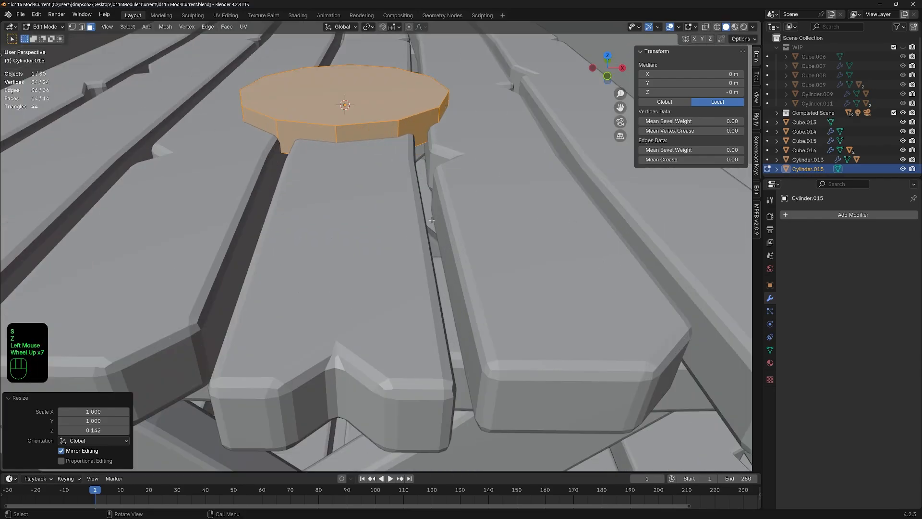
{"action": "key", "text": "Tab"}
{"action": "key", "text": "g"}
{"action": "key", "text": "z"}
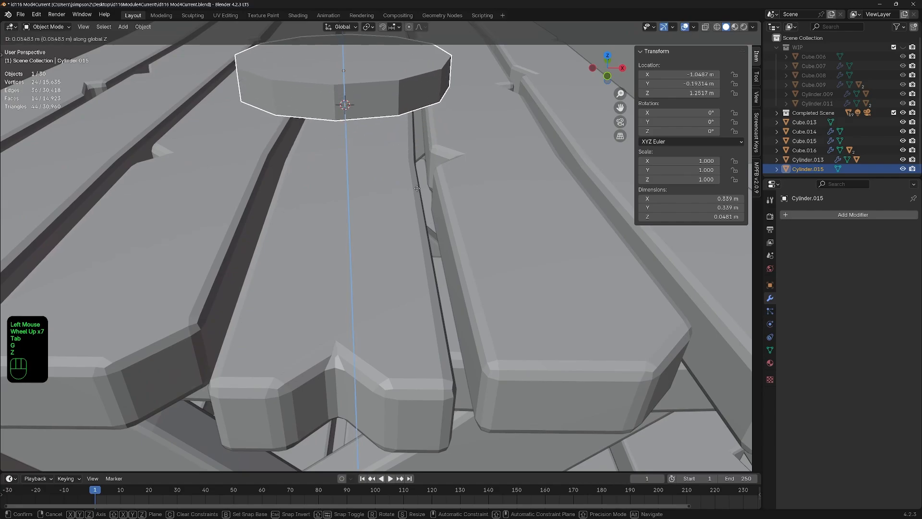
{"action": "left_click", "coordinate": [439, 128]}
Step: Select the disc's top face in Edit Mode and try an inset on it
{"action": "mouse_move", "coordinate": [440, 127]}
{"action": "middle_mouse_down"}
{"action": "mouse_move", "coordinate": [448, 117]}
{"action": "mouse_move", "coordinate": [426, 120]}
{"action": "middle_mouse_up"}
{"action": "middle_click_drag", "start_coordinate": [427, 119], "coordinate": [465, 218], "text": "shift"}
{"action": "scroll", "coordinate": [468, 213], "scroll_direction": "down", "scroll_amount": 2}
{"action": "key", "text": "Tab"}
{"action": "scroll", "coordinate": [422, 206], "scroll_direction": "up", "scroll_amount": 4}
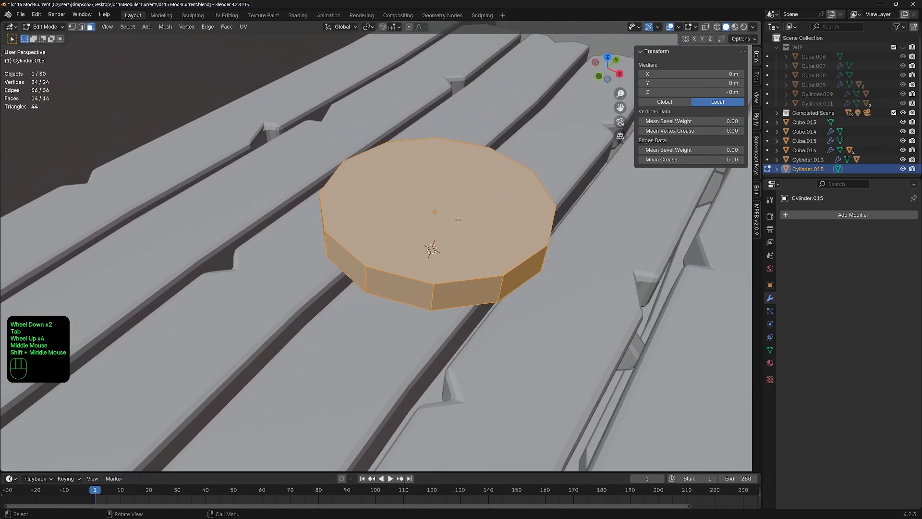
{"action": "left_click", "coordinate": [464, 218]}
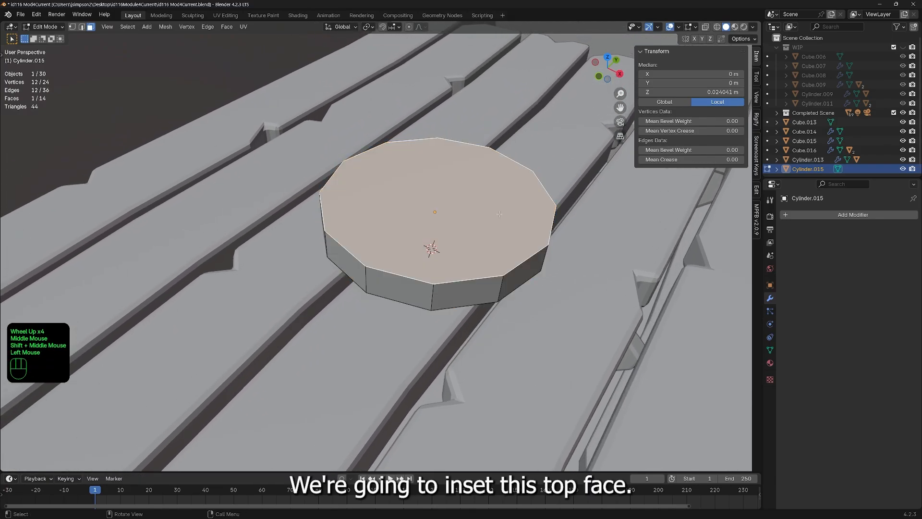
{"action": "key", "text": "i"}
{"action": "right_click", "coordinate": [564, 232]}
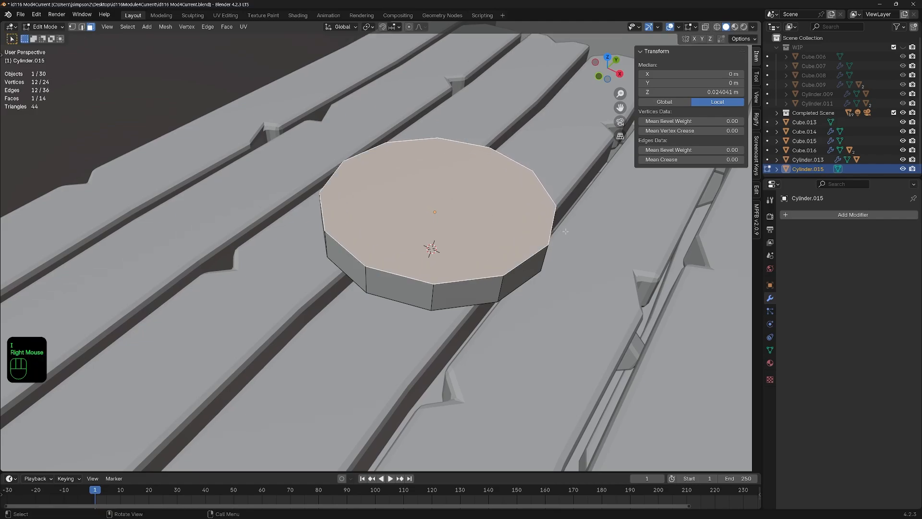
Step: Isolate the disc in local view, add its bottom face to the selection and inset both faces by about 0.017 m
{"action": "middle_click_drag", "start_coordinate": [564, 232], "coordinate": [573, 262]}
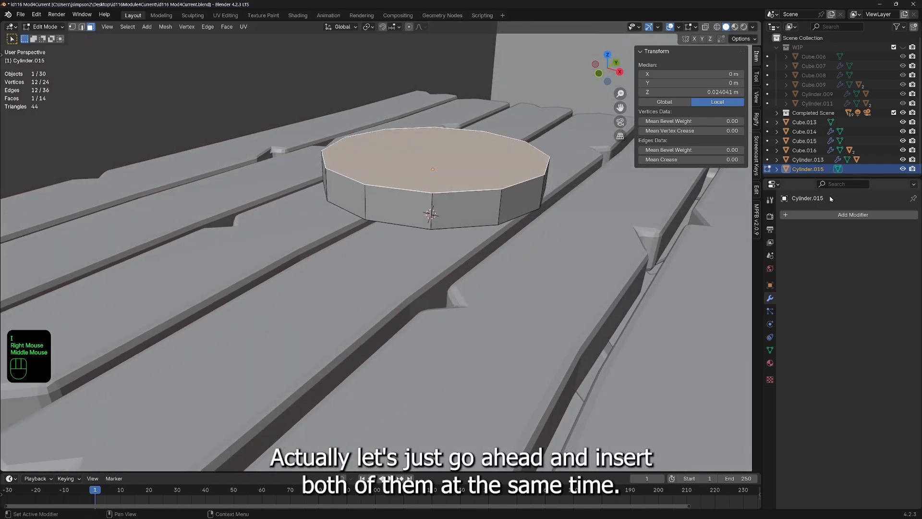
{"action": "key", "text": "KP_Divide"}
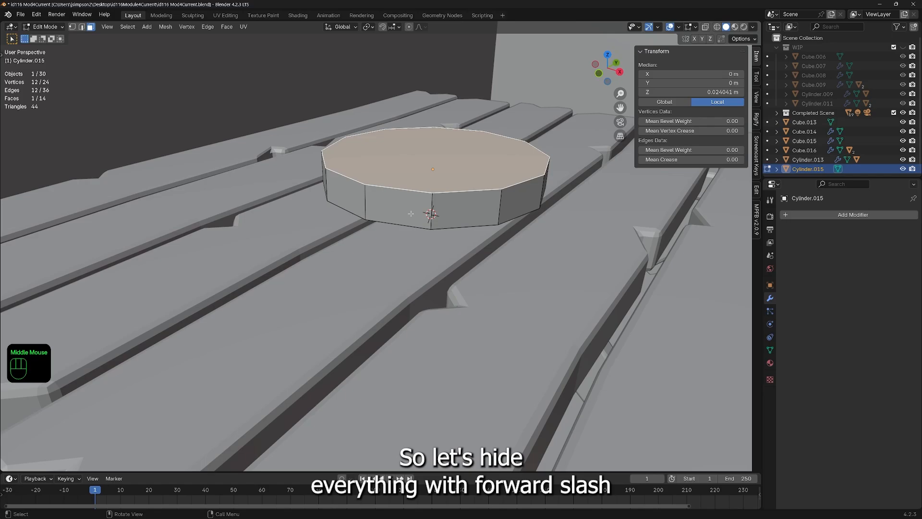
{"action": "middle_click_drag", "start_coordinate": [449, 336], "coordinate": [436, 293]}
{"action": "left_click", "coordinate": [394, 202], "text": "shift"}
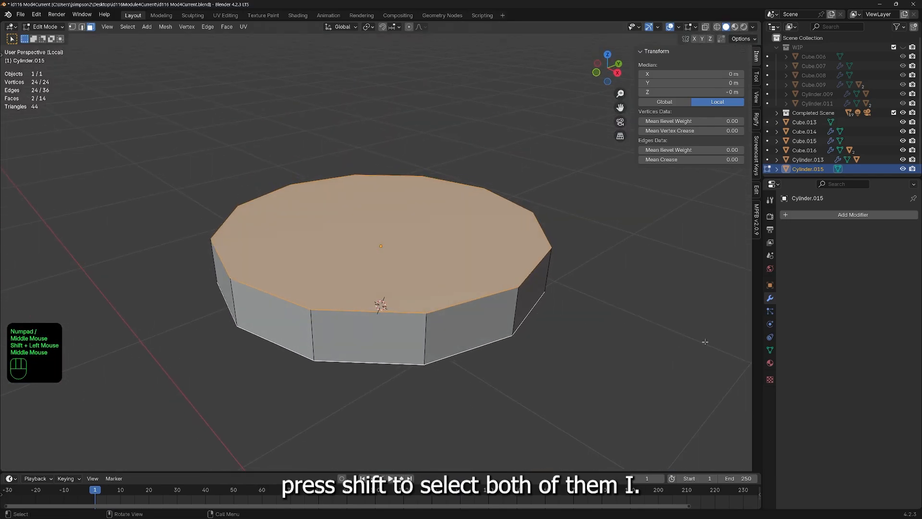
{"action": "key", "text": "i"}
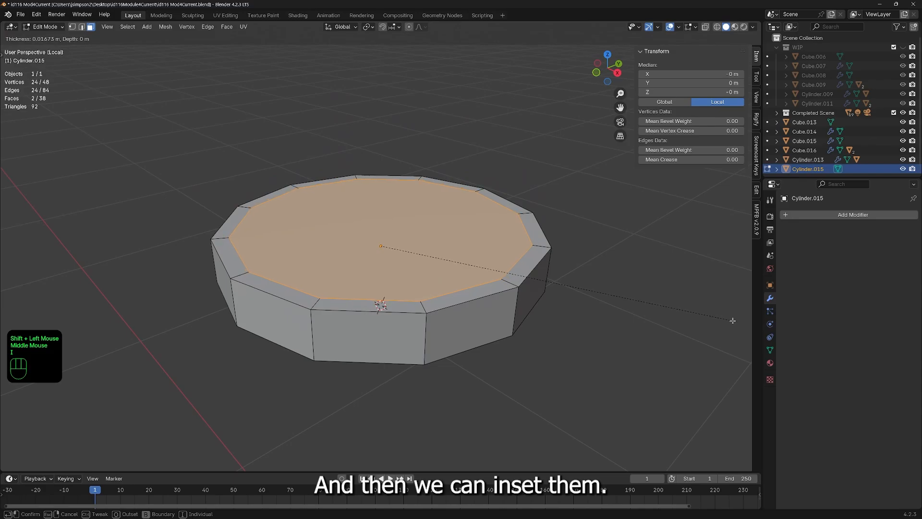
{"action": "left_click", "coordinate": [733, 320]}
Step: Select the whole disc and thin it along Z to about 0.27 of its height
{"action": "middle_click_drag", "start_coordinate": [576, 307], "coordinate": [569, 278]}
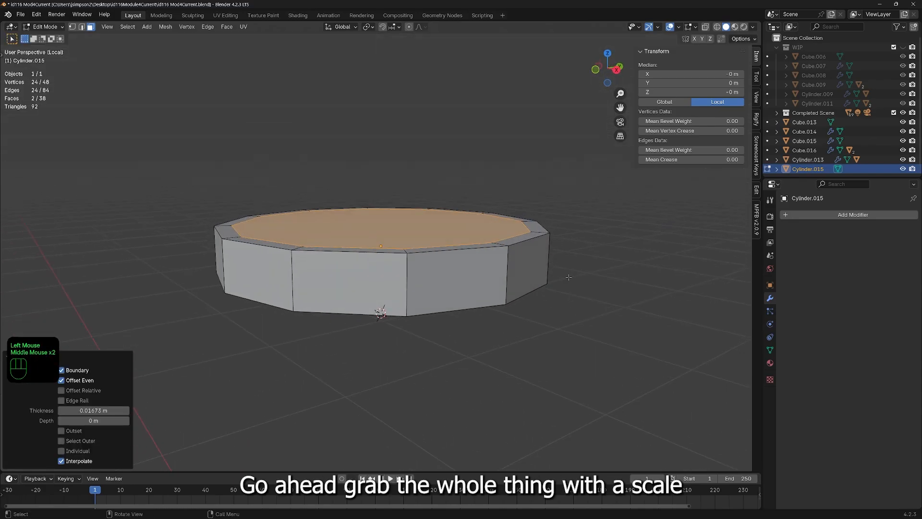
{"action": "key", "text": "a"}
{"action": "key", "text": "s"}
{"action": "key", "text": "z"}
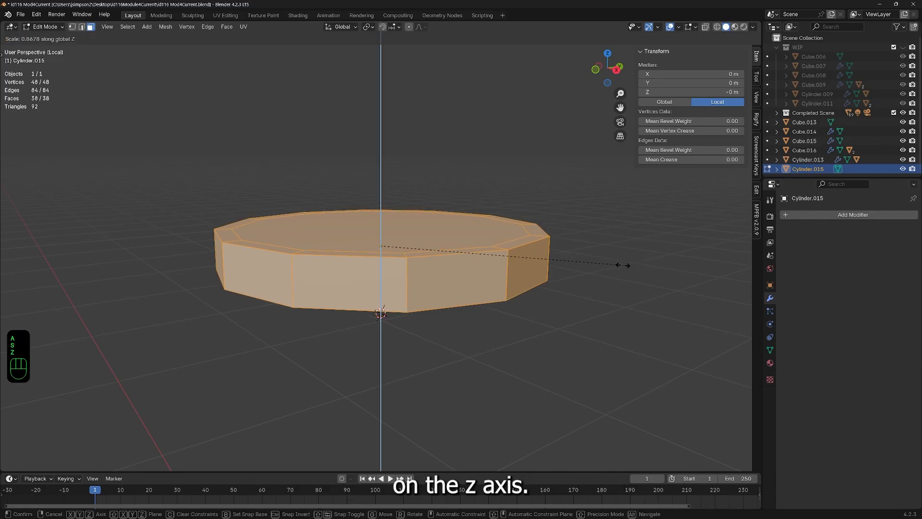
{"action": "left_click", "coordinate": [456, 241]}
Step: Select the loop of outer side faces and raise it about 0.011 m along Z to form the plate's rim
{"action": "middle_click_drag", "start_coordinate": [217, 323], "coordinate": [260, 295]}
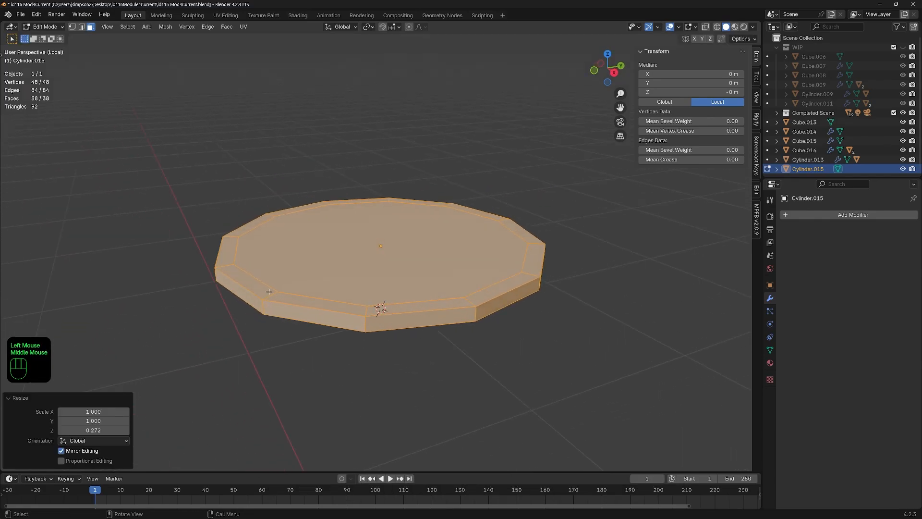
{"action": "left_click", "coordinate": [264, 307]}
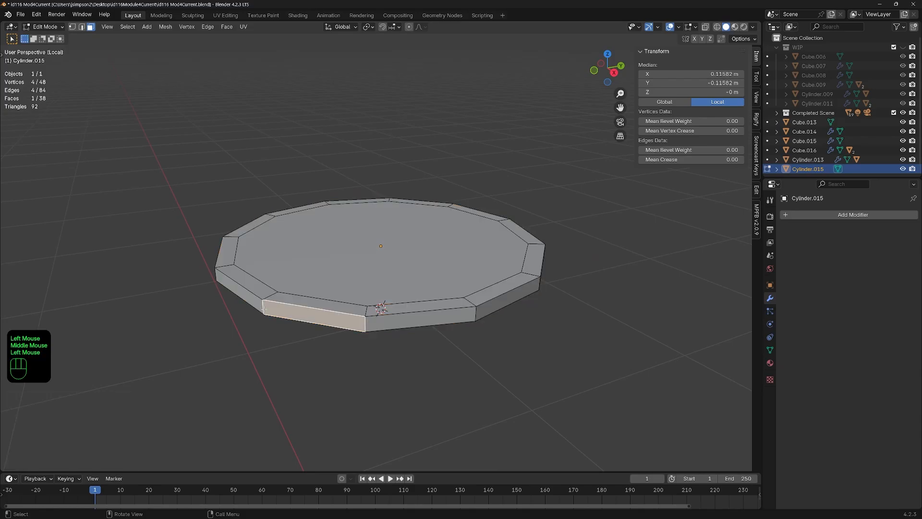
{"action": "left_click", "coordinate": [260, 310], "text": "alt"}
{"action": "left_click", "coordinate": [260, 310], "text": "alt"}
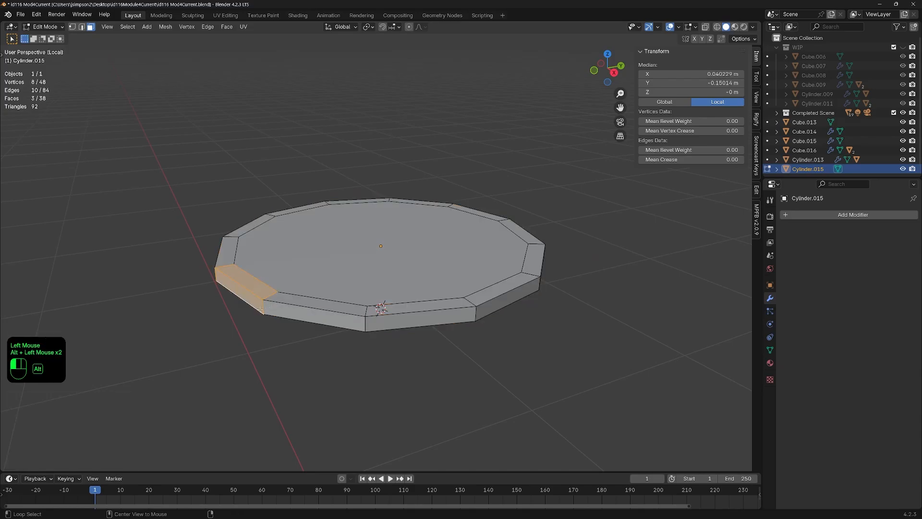
{"action": "left_click", "coordinate": [262, 310], "text": "alt"}
{"action": "middle_click_drag", "start_coordinate": [263, 309], "coordinate": [311, 314]}
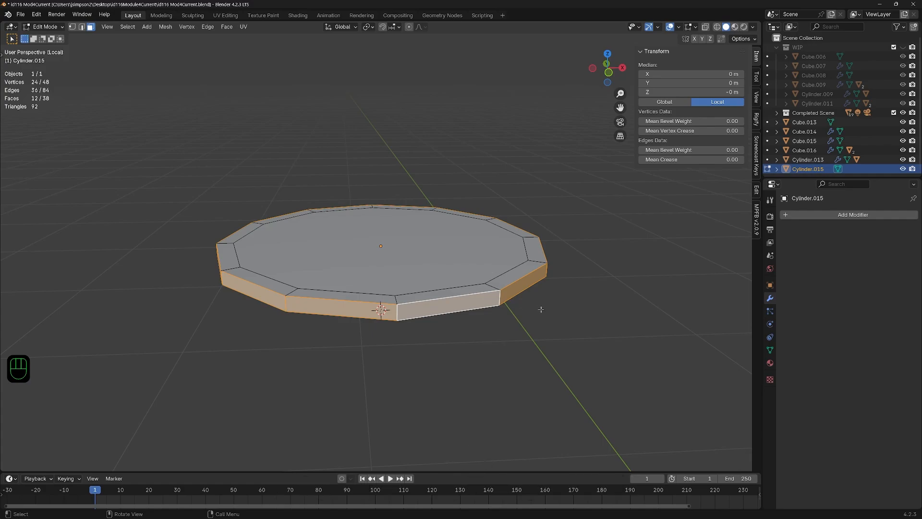
{"action": "key", "text": "g"}
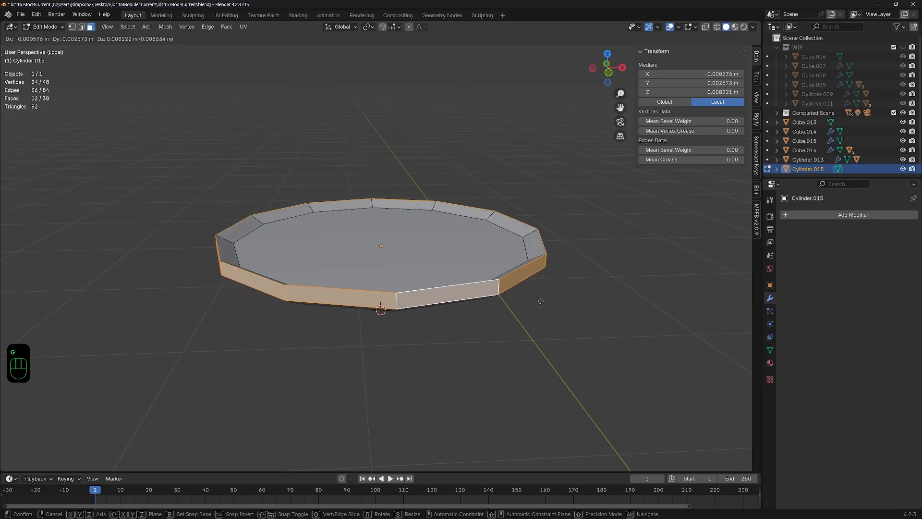
{"action": "key", "text": "z"}
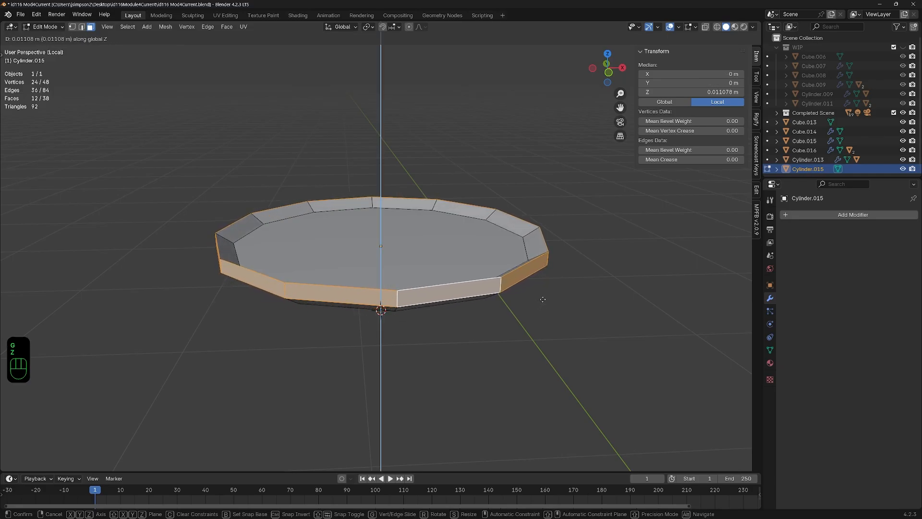
{"action": "left_click", "coordinate": [543, 300]}
Step: Return the plate to Object Mode and add a Bevel modifier to it
{"action": "middle_click_drag", "start_coordinate": [543, 299], "coordinate": [365, 315]}
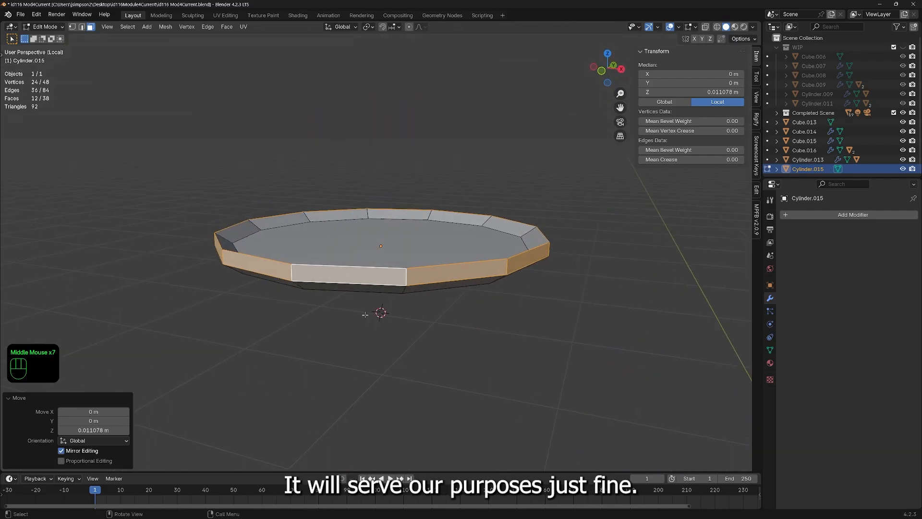
{"action": "key", "text": "Tab"}
{"action": "middle_click_drag", "start_coordinate": [511, 320], "coordinate": [480, 249]}
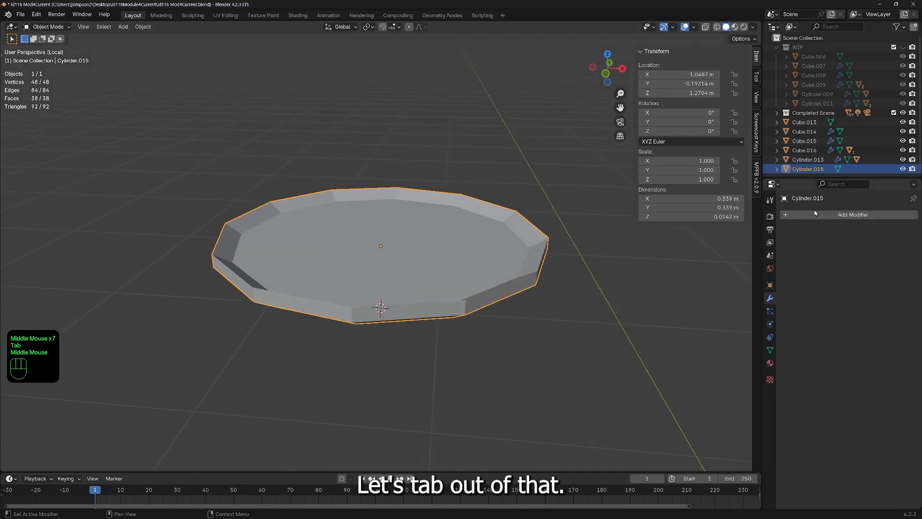
{"action": "left_click", "coordinate": [815, 214]}
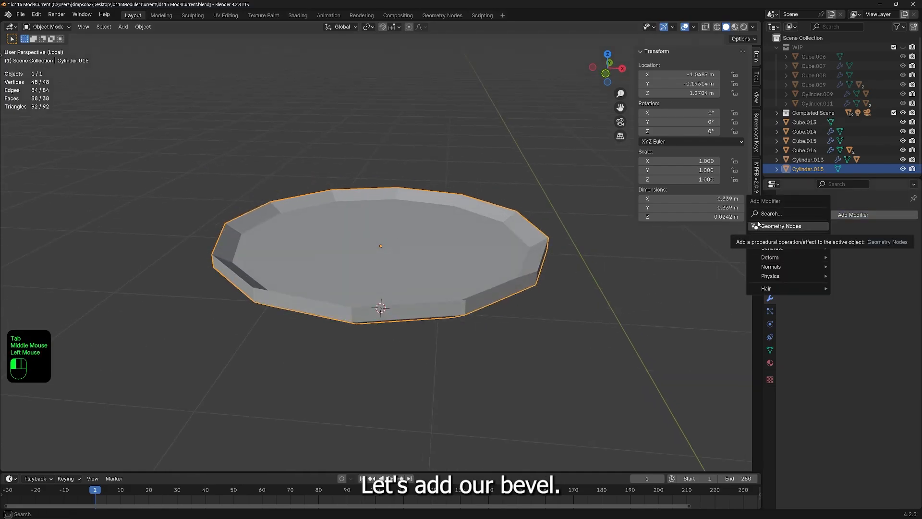
{"action": "type", "text": "bevel"}
{"action": "key", "text": "Return"}
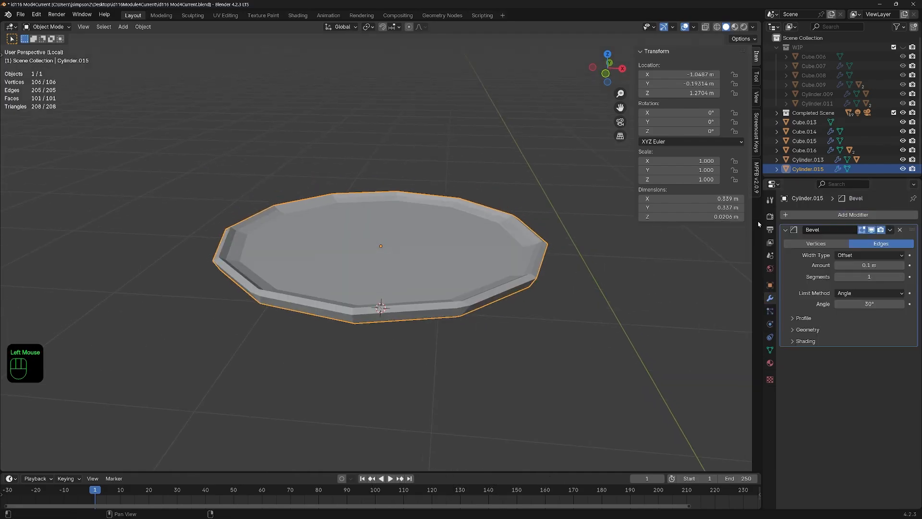
Step: Set the plate's Bevel amount to 0.01 m and its segments to 2
{"action": "left_click", "coordinate": [874, 266]}
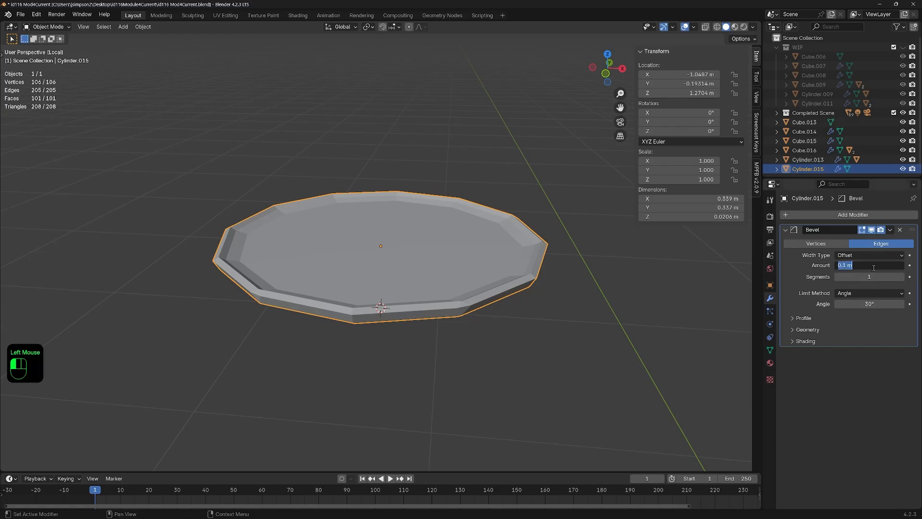
{"action": "type", "text": ".01"}
{"action": "key", "text": "Return"}
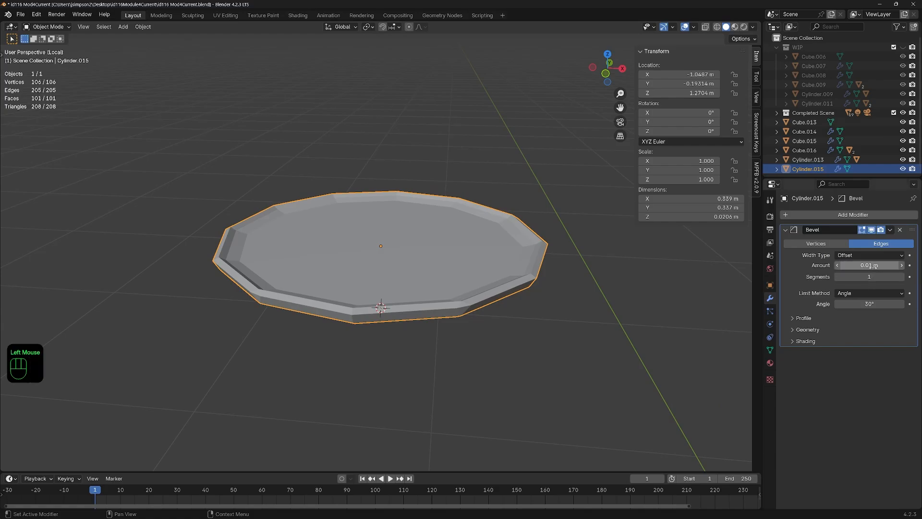
{"action": "left_click", "coordinate": [902, 276]}
Step: Examine the bevelled corners along the plate's rim from several angles
{"action": "middle_click_drag", "start_coordinate": [459, 358], "coordinate": [426, 354]}
{"action": "scroll", "coordinate": [427, 357], "scroll_direction": "up", "scroll_amount": 3}
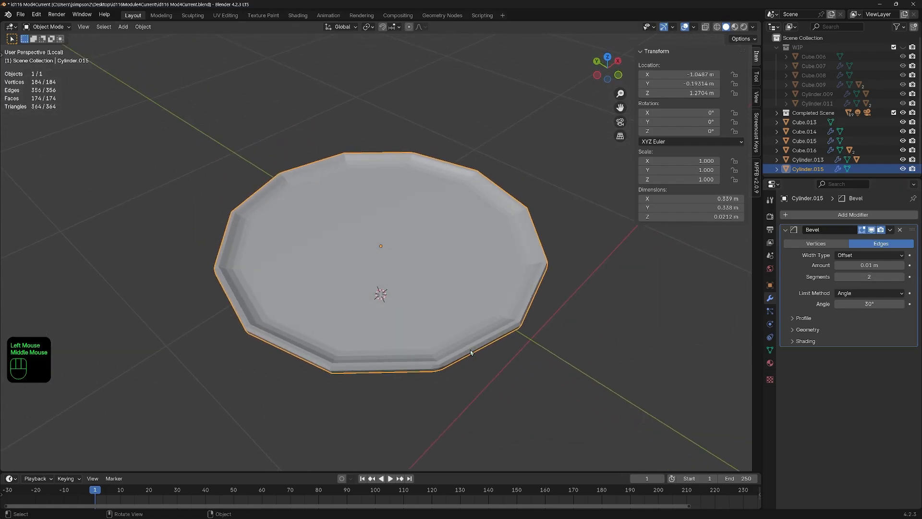
{"action": "middle_click_drag", "start_coordinate": [568, 368], "coordinate": [524, 339]}
{"action": "scroll", "coordinate": [523, 337], "scroll_direction": "down", "scroll_amount": 2}
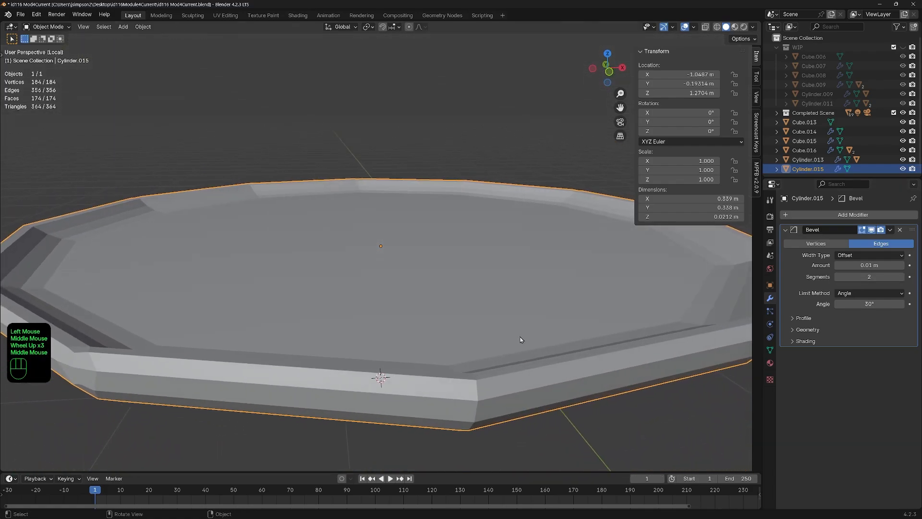
{"action": "mouse_move", "coordinate": [333, 348]}
{"action": "middle_mouse_down"}
{"action": "mouse_move", "coordinate": [330, 338]}
{"action": "mouse_move", "coordinate": [343, 333]}
{"action": "middle_mouse_up"}
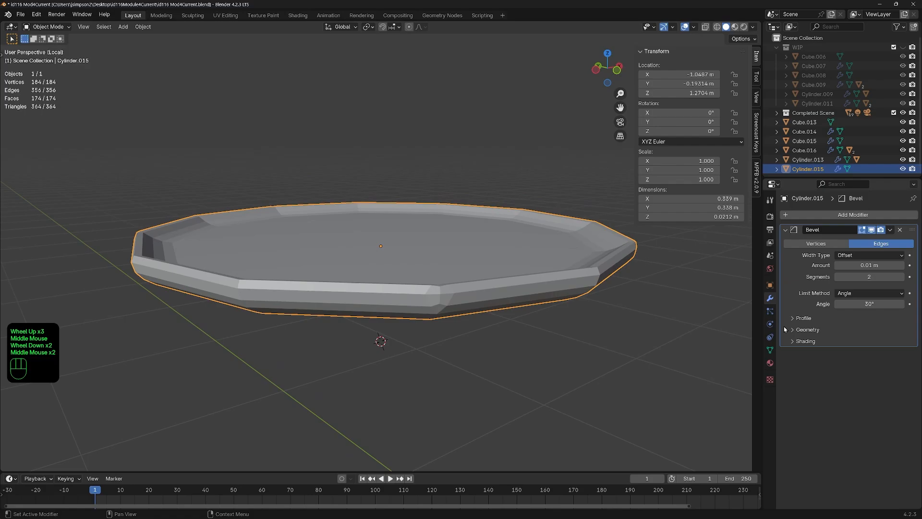
{"action": "middle_click_drag", "start_coordinate": [447, 370], "coordinate": [463, 388]}
{"action": "scroll", "coordinate": [464, 394], "scroll_direction": "up", "scroll_amount": 1}
{"action": "middle_click_drag", "start_coordinate": [464, 442], "coordinate": [451, 427], "text": "shift"}
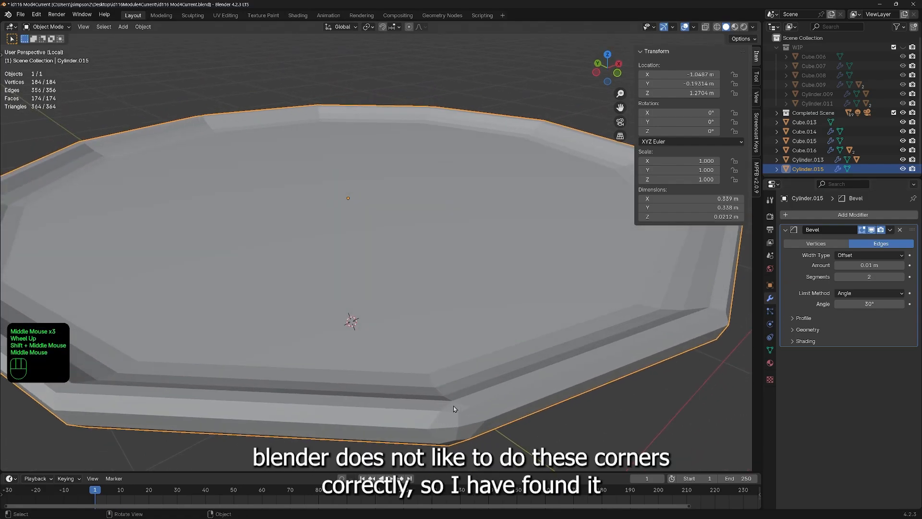
Step: Change the Bevel's outer miter to Arc in its geometry settings and inspect the plate's corners
{"action": "left_click", "coordinate": [793, 331]}
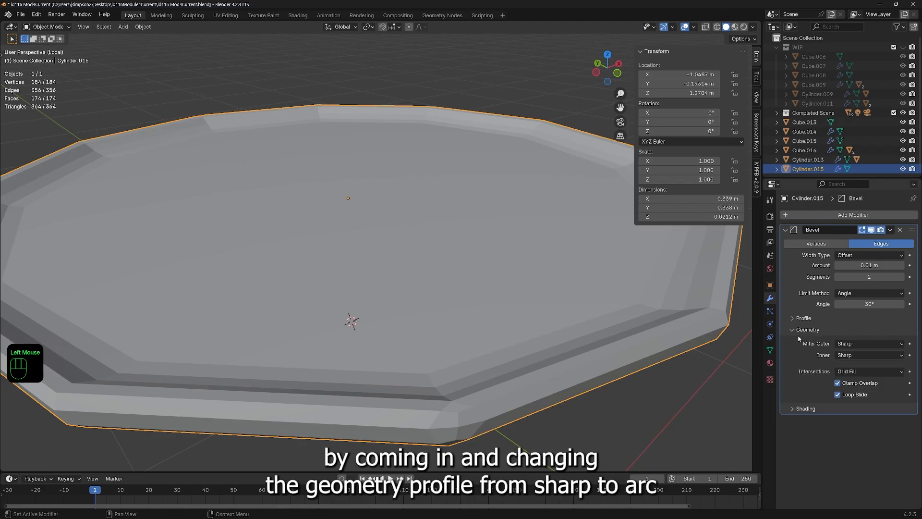
{"action": "left_click", "coordinate": [860, 346]}
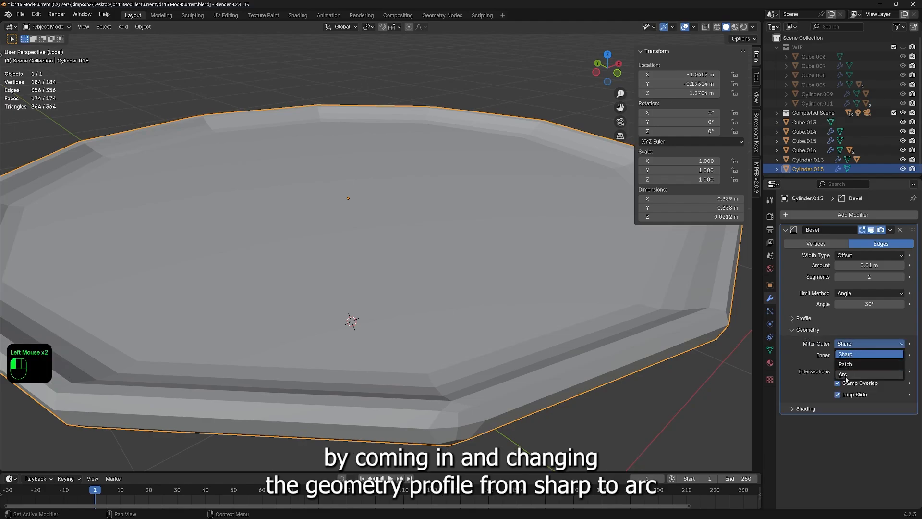
{"action": "left_click", "coordinate": [845, 375]}
{"action": "middle_click_drag", "start_coordinate": [216, 380], "coordinate": [311, 391]}
{"action": "scroll", "coordinate": [238, 329], "scroll_direction": "down", "scroll_amount": 2}
{"action": "middle_click_drag", "start_coordinate": [243, 325], "coordinate": [345, 319]}
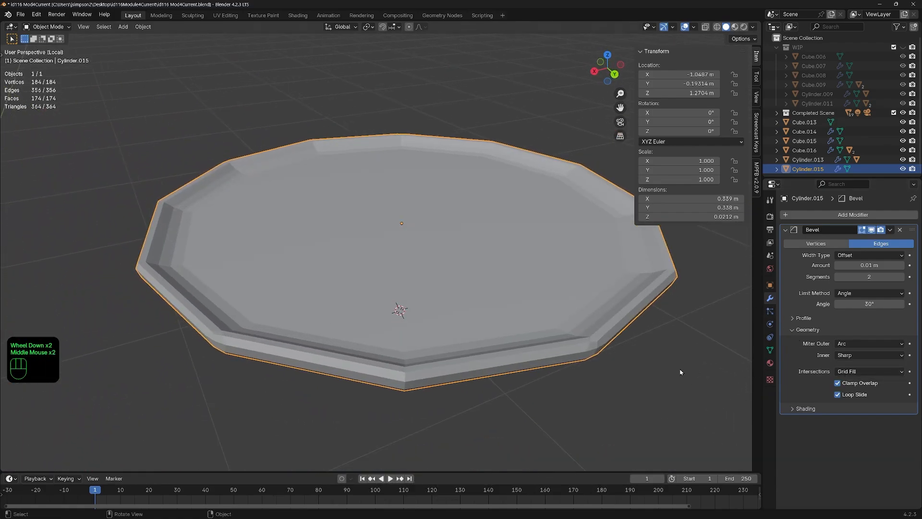
{"action": "middle_click_drag", "start_coordinate": [445, 304], "coordinate": [460, 288]}
{"action": "scroll", "coordinate": [456, 297], "scroll_direction": "down", "scroll_amount": 3}
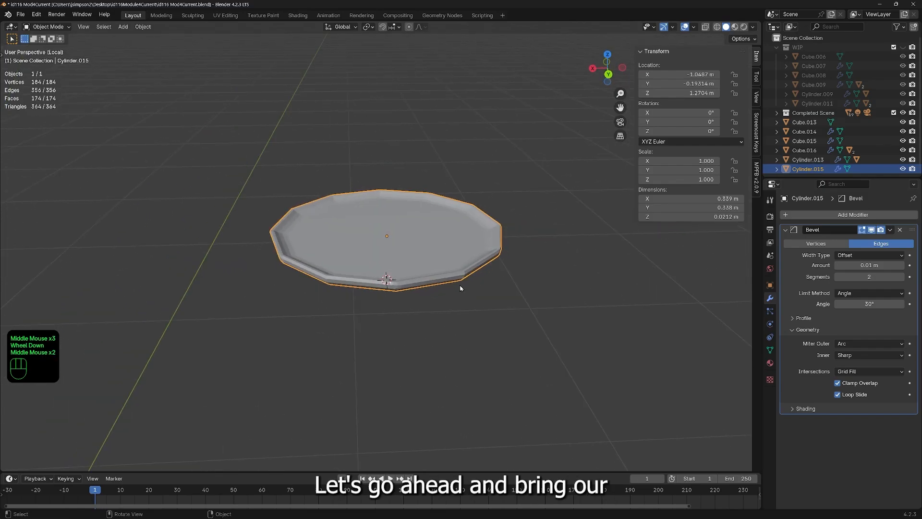
Step: Leave local view and duplicate the plate about 0.075 m straight up along the Z axis
{"action": "key", "text": "KP_Divide"}
{"action": "scroll", "coordinate": [452, 290], "scroll_direction": "down", "scroll_amount": 3}
{"action": "middle_click_drag", "start_coordinate": [445, 291], "coordinate": [312, 312], "text": "shift"}
{"action": "scroll", "coordinate": [447, 264], "scroll_direction": "up", "scroll_amount": 4}
{"action": "scroll", "coordinate": [320, 327], "scroll_direction": "up", "scroll_amount": 1}
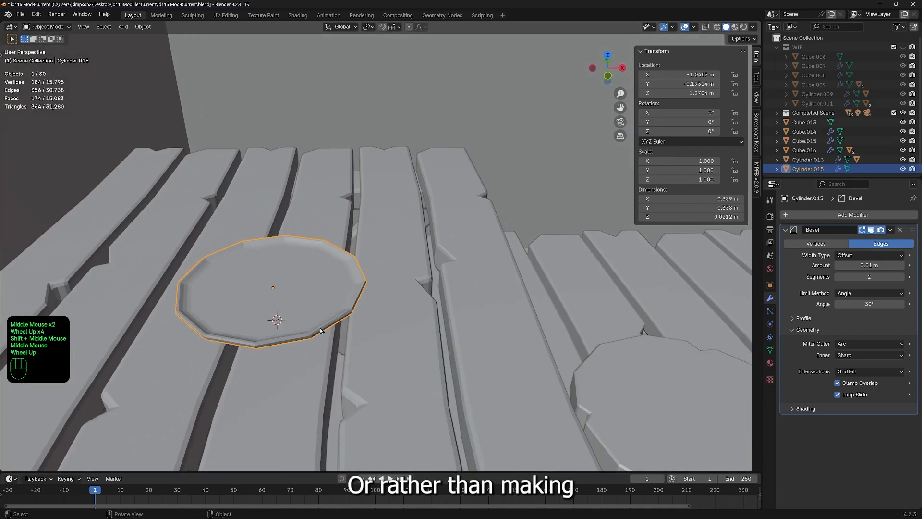
{"action": "scroll", "coordinate": [365, 360], "scroll_direction": "up", "scroll_amount": 1, "text": "shift"}
{"action": "middle_click_drag", "start_coordinate": [365, 360], "coordinate": [289, 347], "text": "shift"}
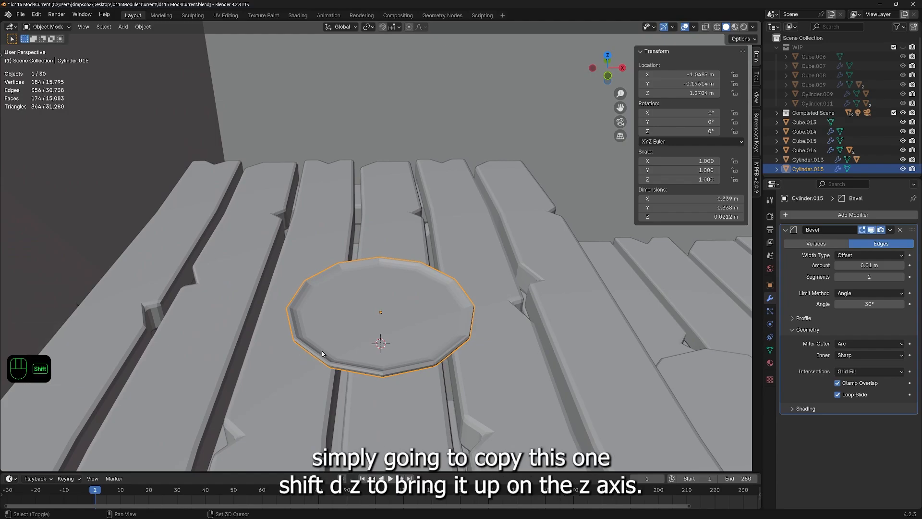
{"action": "key", "text": "shift+d"}
{"action": "key", "text": "z"}
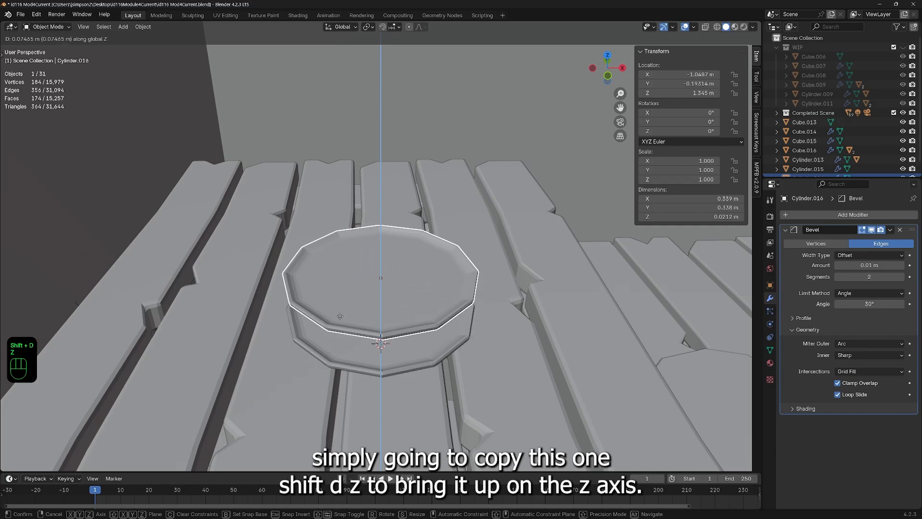
{"action": "left_click", "coordinate": [322, 320]}
Step: Enter Edit Mode on the upper copy and turn off its Bevel modifier's viewport display
{"action": "key", "text": "Tab"}
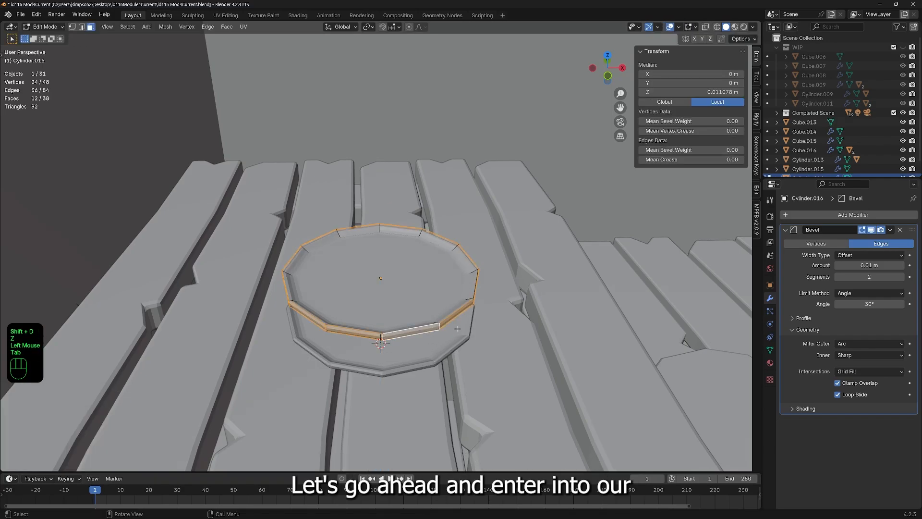
{"action": "scroll", "coordinate": [502, 358], "scroll_direction": "up", "scroll_amount": 2}
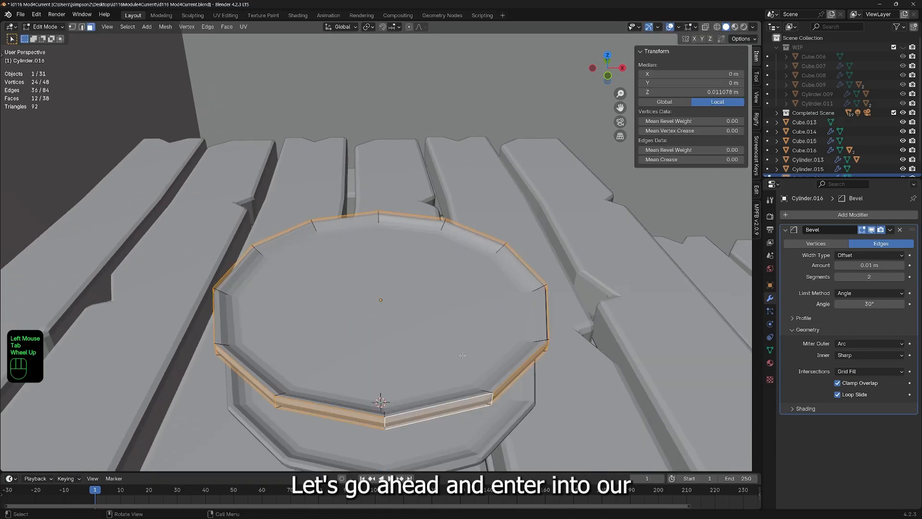
{"action": "middle_click_drag", "start_coordinate": [462, 355], "coordinate": [458, 311], "text": "shift"}
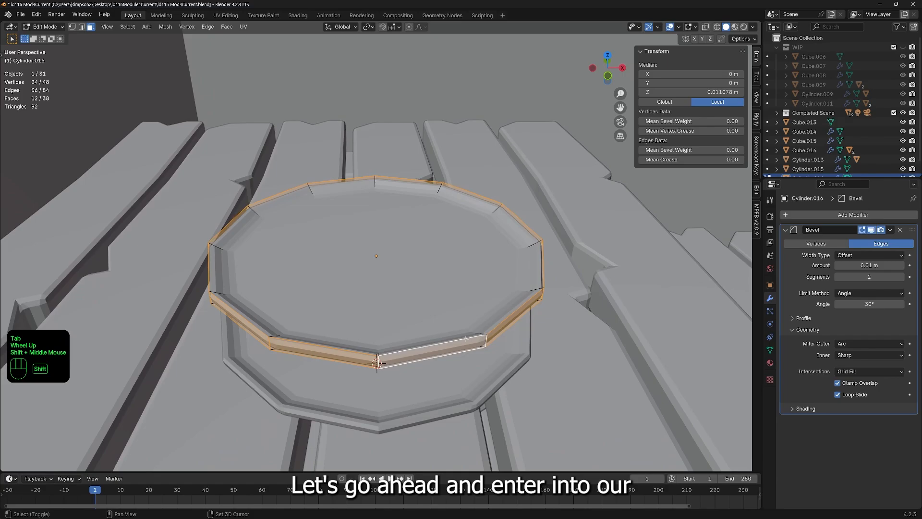
{"action": "left_click", "coordinate": [872, 232]}
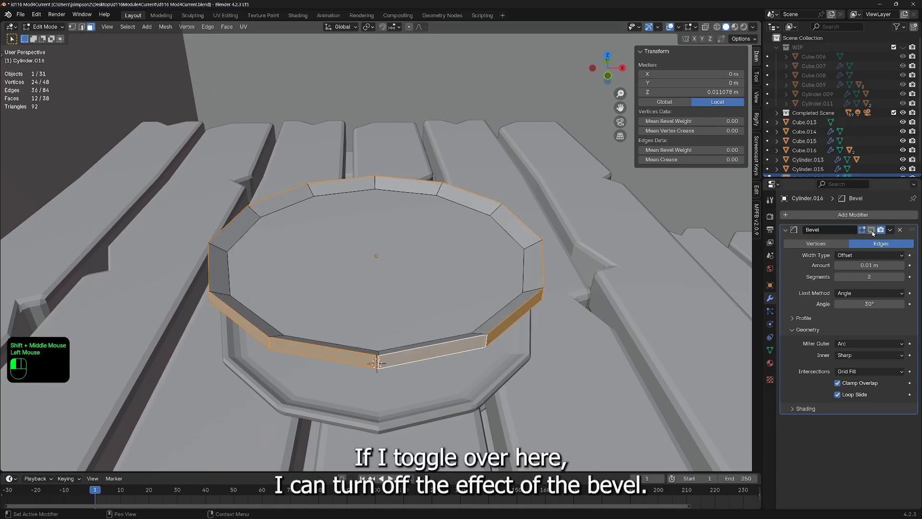
{"action": "left_click", "coordinate": [872, 232]}
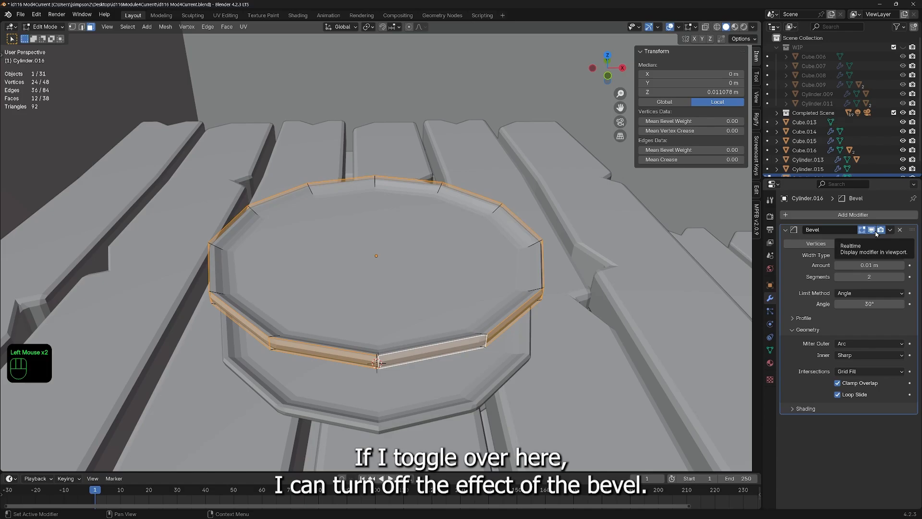
{"action": "left_click", "coordinate": [873, 232]}
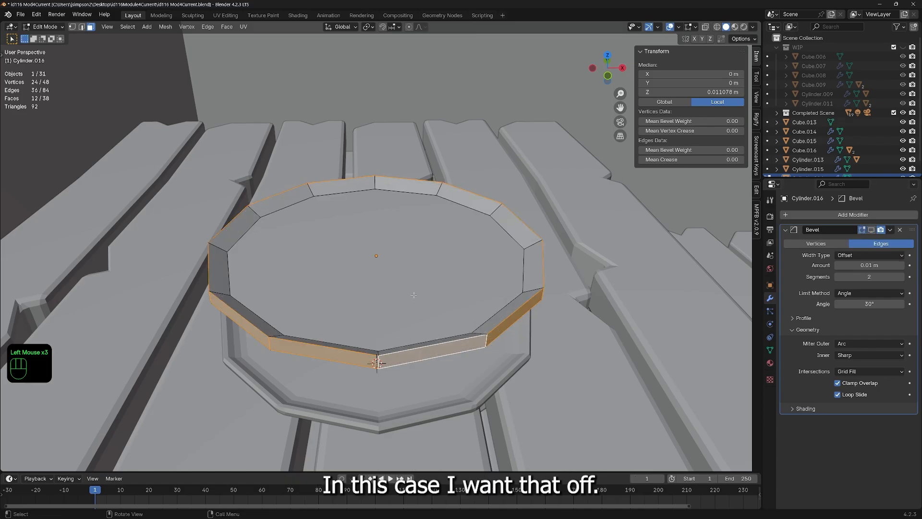
Step: Isolate the copied plate, select its inner top face and its bottom face, and scale both to about 0.734
{"action": "left_click", "coordinate": [392, 283]}
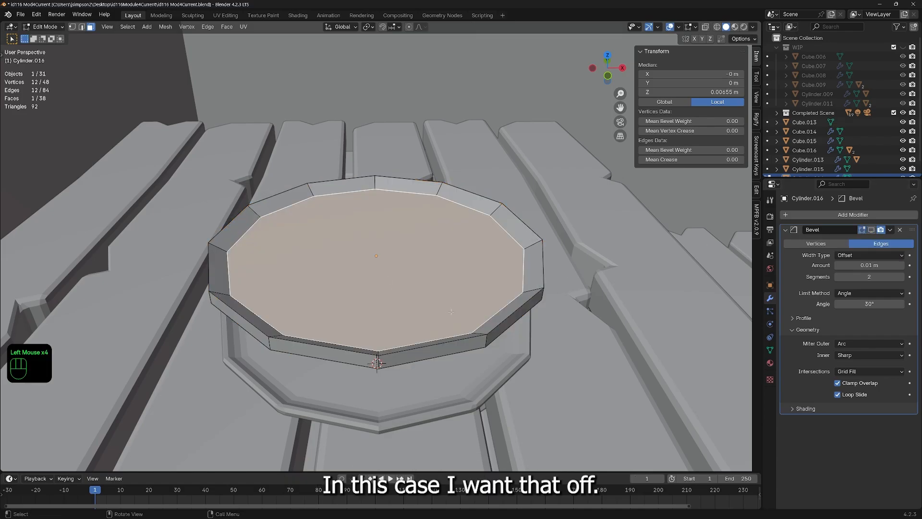
{"action": "middle_click_drag", "start_coordinate": [496, 323], "coordinate": [693, 343]}
{"action": "key", "text": "KP_Divide"}
{"action": "left_click", "coordinate": [486, 313], "text": "shift"}
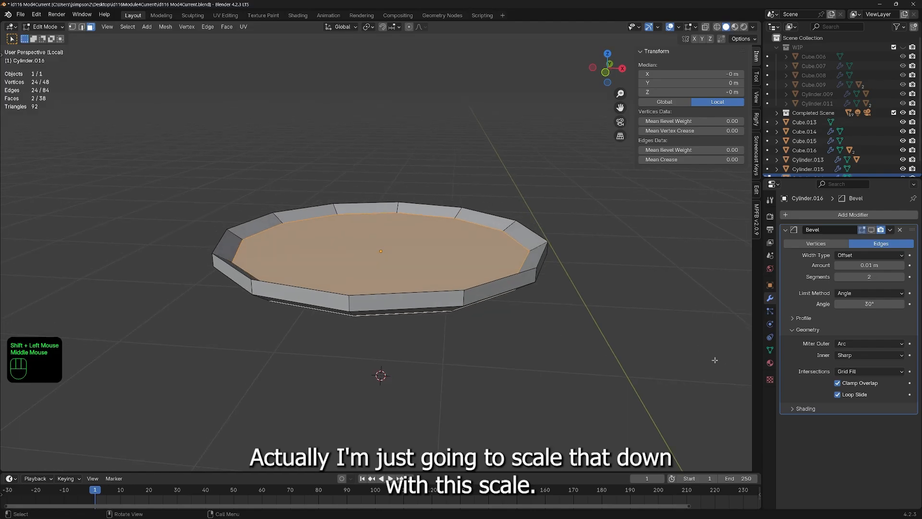
{"action": "key", "text": "s"}
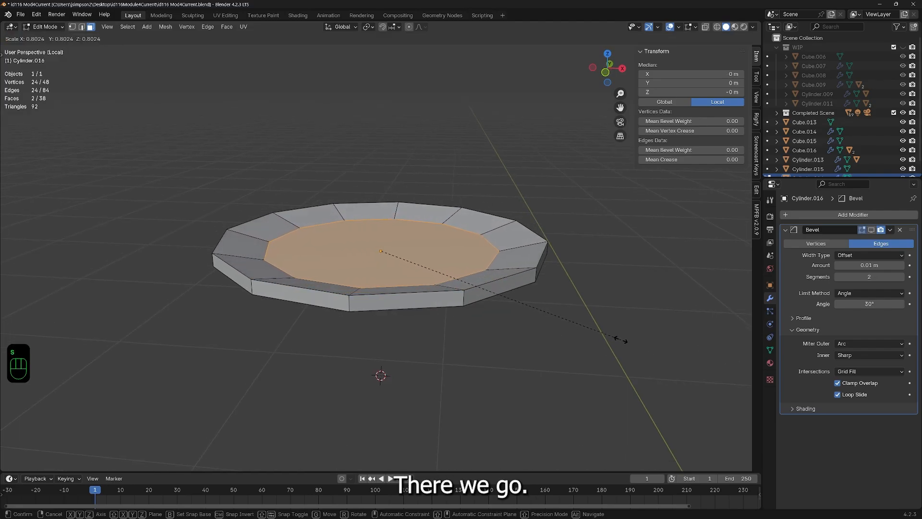
{"action": "left_click", "coordinate": [602, 333]}
Step: Lower the two selected center faces about 0.017 m along Z to give the copy a bowl shape
{"action": "middle_click_drag", "start_coordinate": [488, 344], "coordinate": [458, 359]}
{"action": "key", "text": "g"}
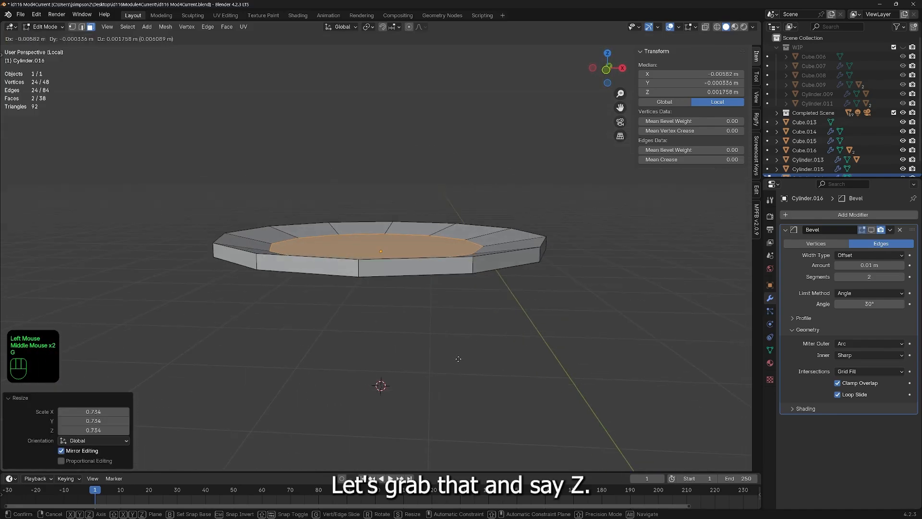
{"action": "key", "text": "z"}
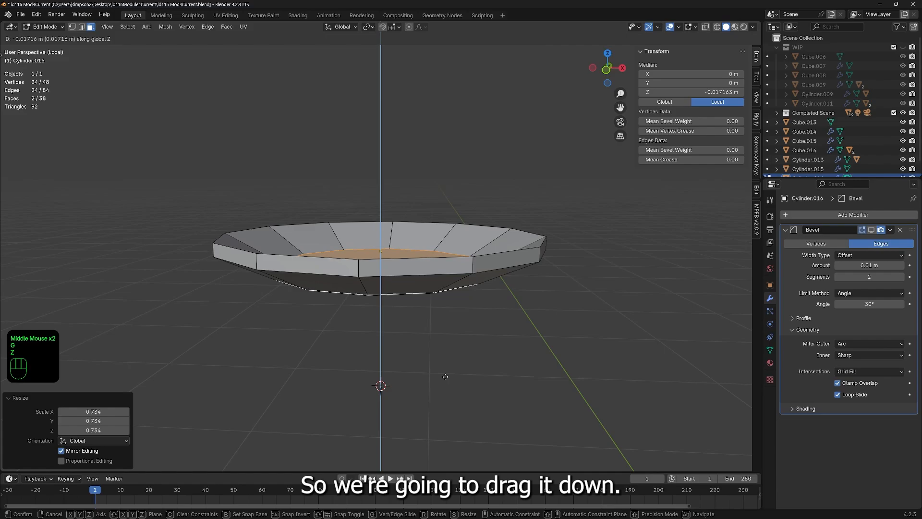
{"action": "left_click", "coordinate": [445, 376]}
Step: Select the ring of outer side faces and extrude it along normals by about 0.0096 m
{"action": "middle_click_drag", "start_coordinate": [445, 377], "coordinate": [248, 247]}
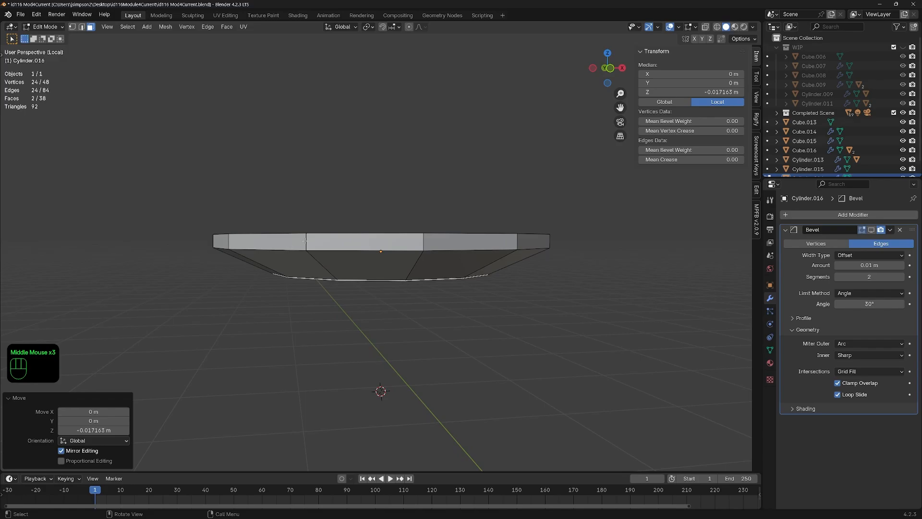
{"action": "key", "text": "alt"}
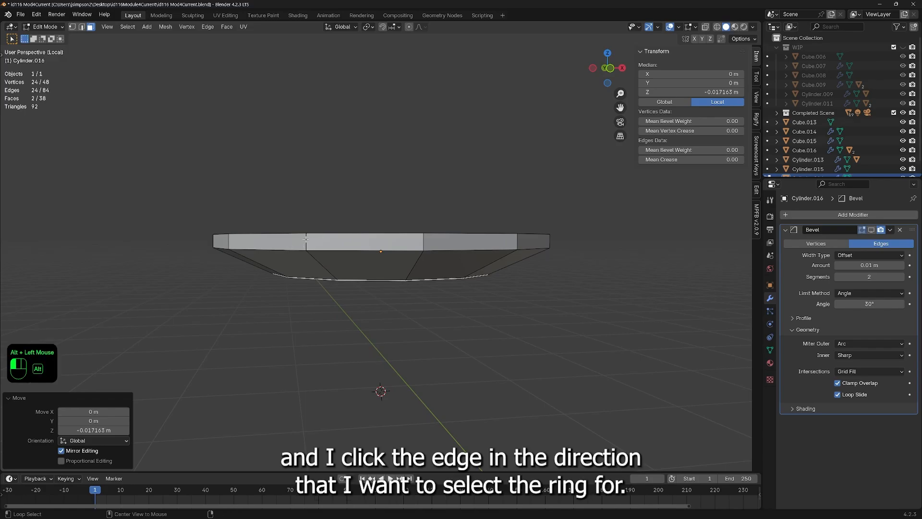
{"action": "left_click", "coordinate": [306, 239], "text": "alt"}
{"action": "middle_click_drag", "start_coordinate": [306, 240], "coordinate": [356, 272]}
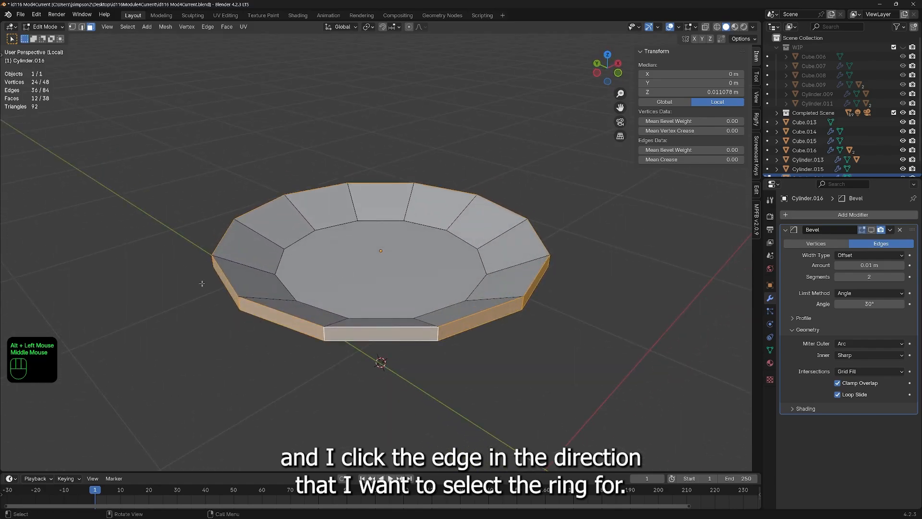
{"action": "middle_click_drag", "start_coordinate": [283, 366], "coordinate": [423, 368]}
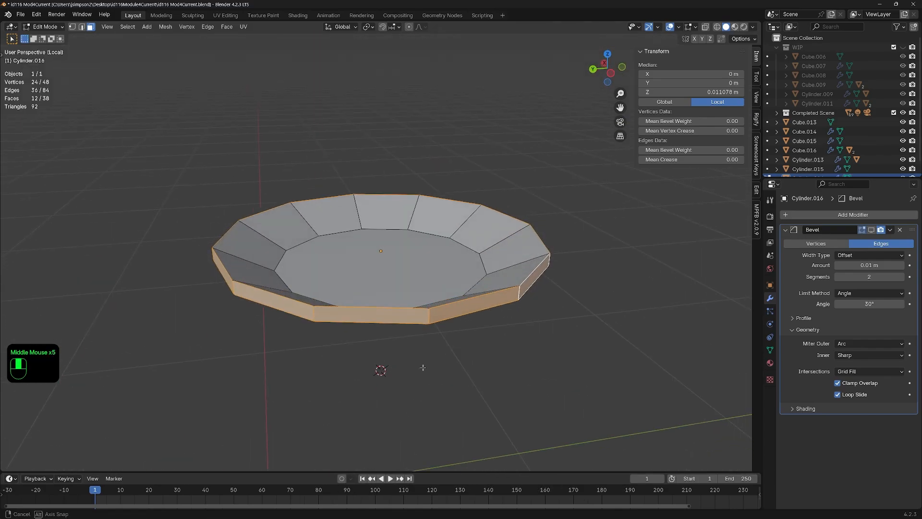
{"action": "middle_click_drag", "start_coordinate": [453, 336], "coordinate": [446, 391]}
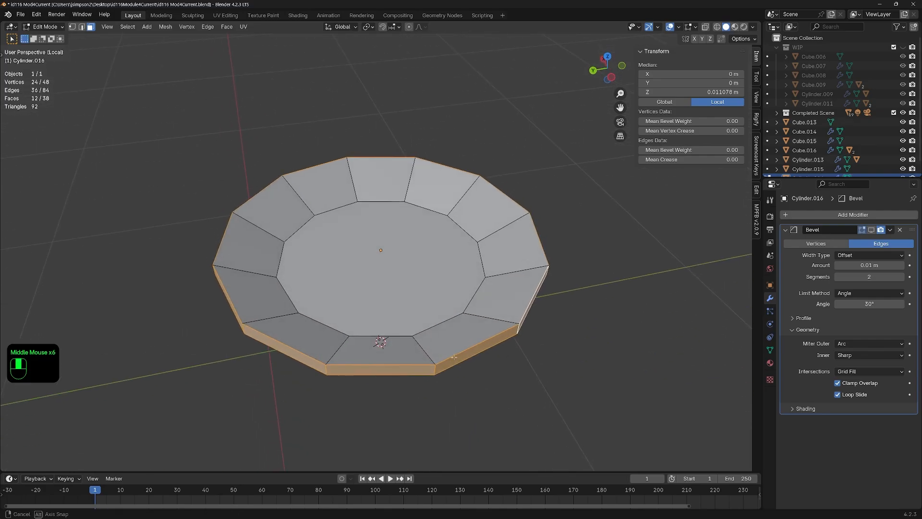
{"action": "key", "text": "ctrl"}
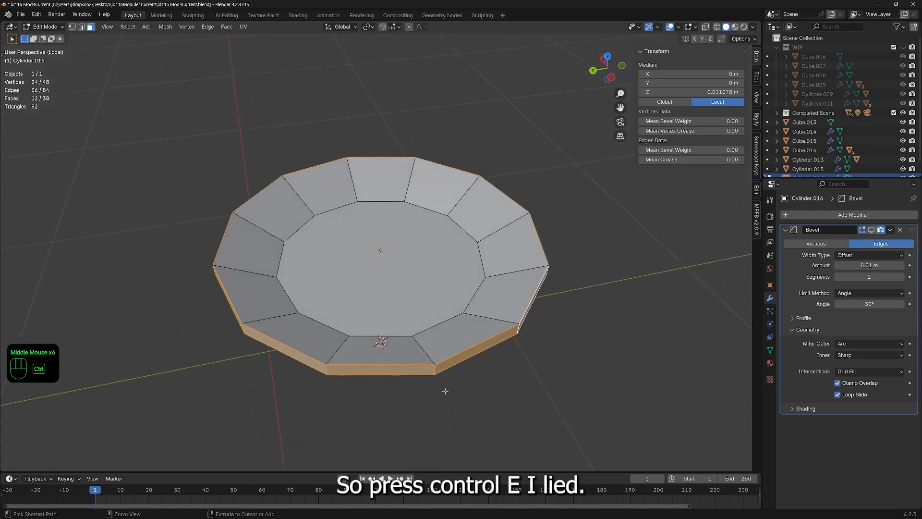
{"action": "key", "text": "ctrl+e"}
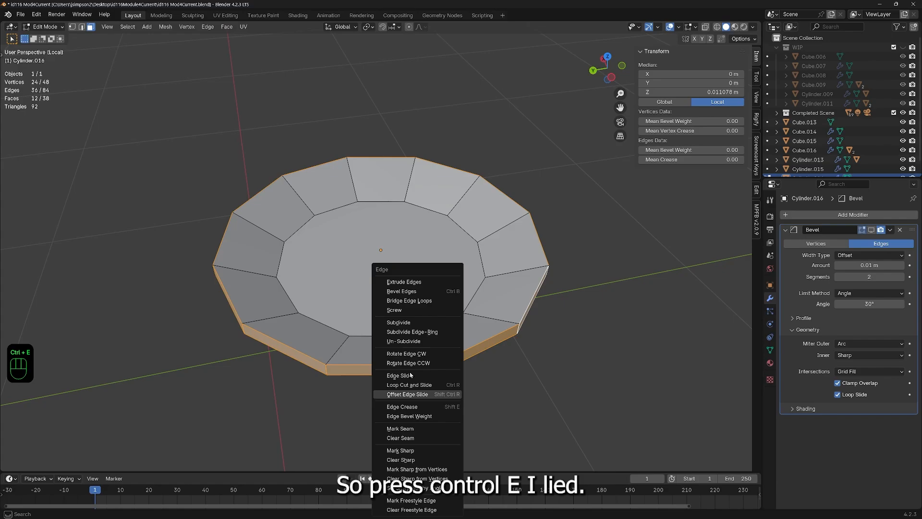
{"action": "key", "text": "alt+e"}
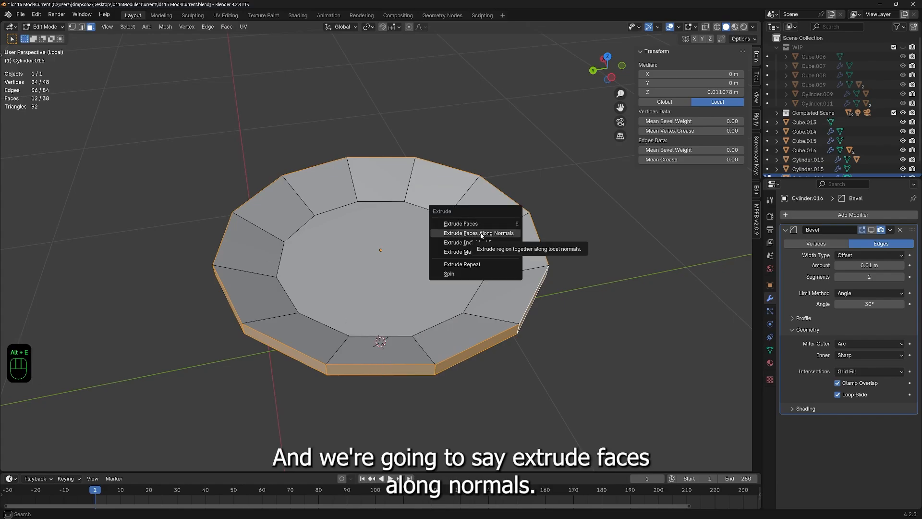
{"action": "left_click", "coordinate": [482, 233]}
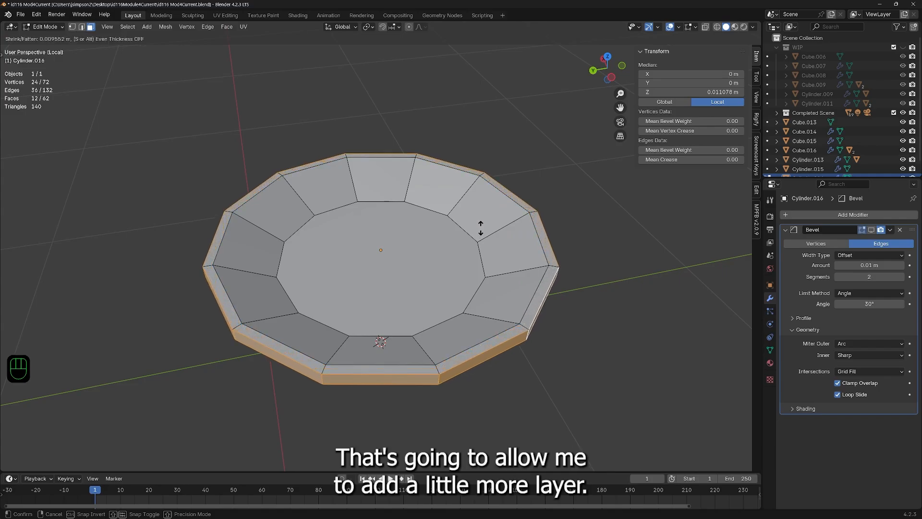
{"action": "left_click", "coordinate": [481, 228]}
Step: Raise the extruded outer ring about 0.012 m along the Z axis
{"action": "middle_click_drag", "start_coordinate": [480, 228], "coordinate": [502, 312]}
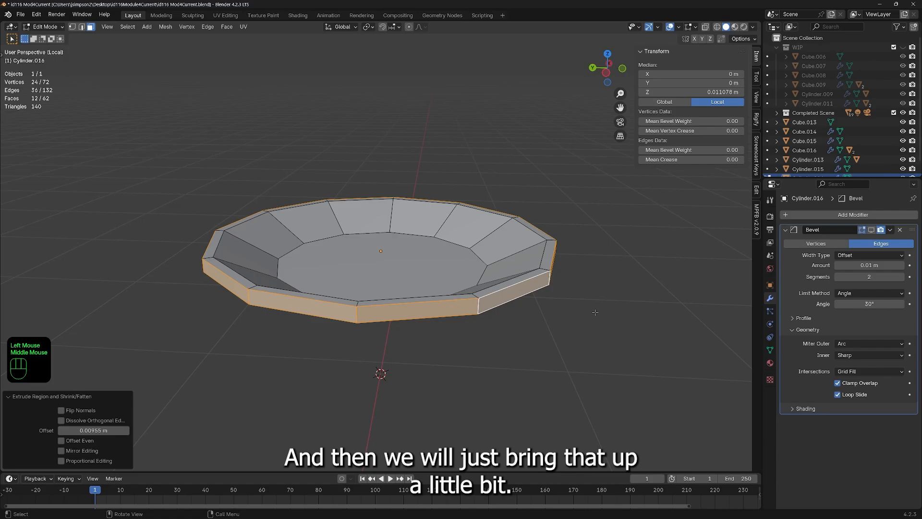
{"action": "key", "text": "g"}
{"action": "key", "text": "z"}
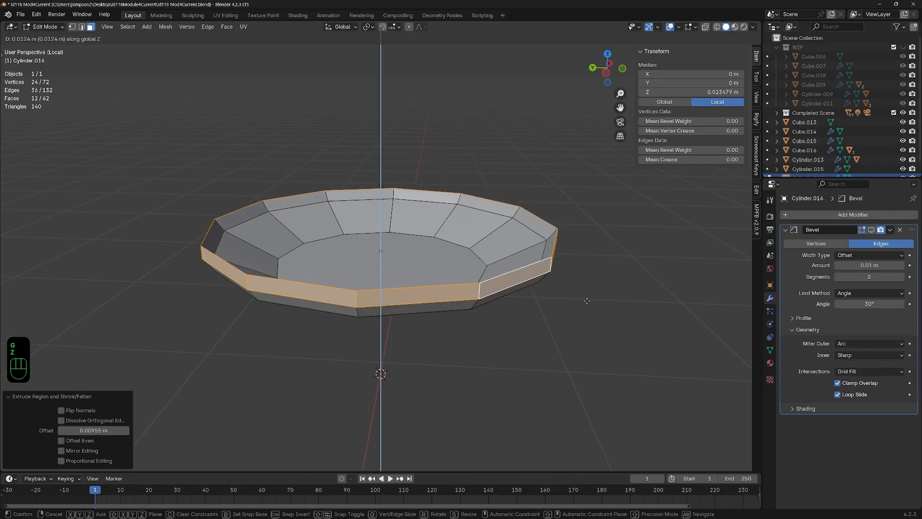
{"action": "left_click", "coordinate": [587, 301]}
Step: Extrude the raised outer ring along normals once more to form the bowl's lip
{"action": "middle_click_drag", "start_coordinate": [587, 301], "coordinate": [592, 337]}
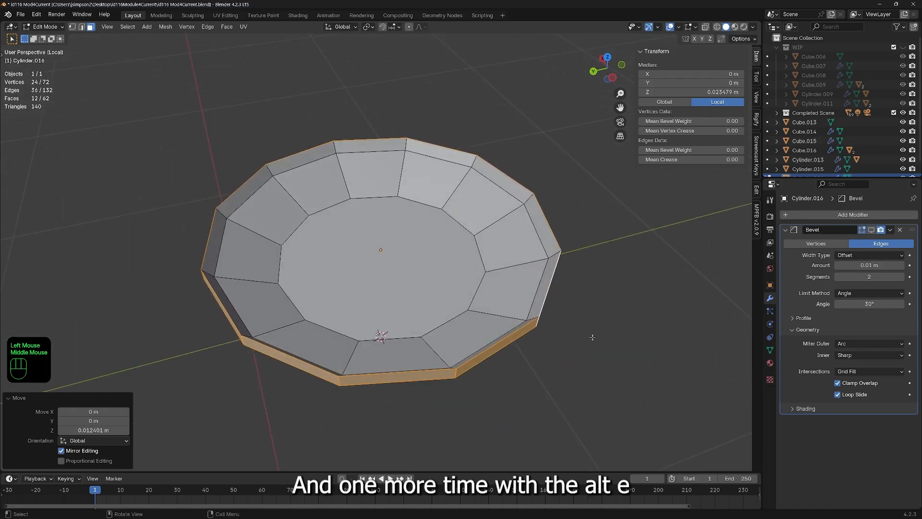
{"action": "key", "text": "alt+e"}
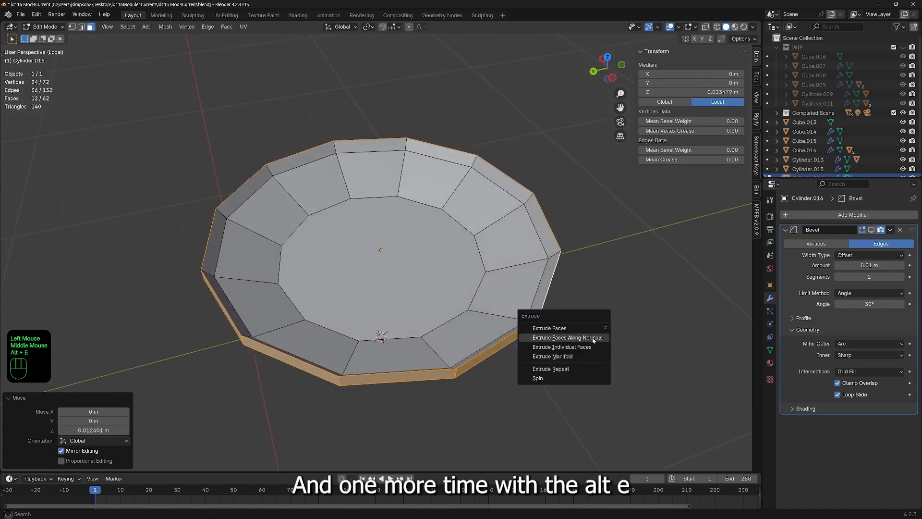
{"action": "left_click", "coordinate": [594, 338]}
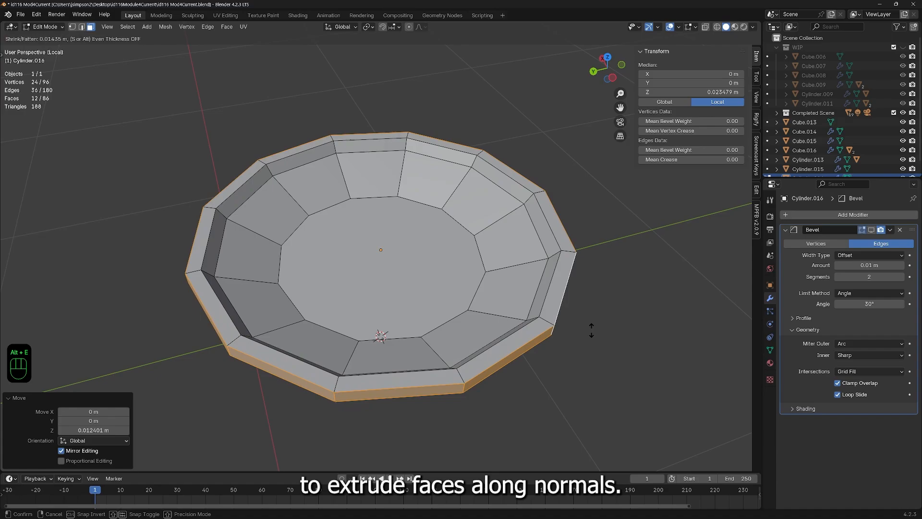
{"action": "left_click", "coordinate": [590, 333]}
Step: Return the bowl to Object Mode and bring back the full scene with the table
{"action": "middle_click_drag", "start_coordinate": [590, 334], "coordinate": [463, 337]}
{"action": "key", "text": "Tab"}
{"action": "scroll", "coordinate": [595, 326], "scroll_direction": "down", "scroll_amount": 4}
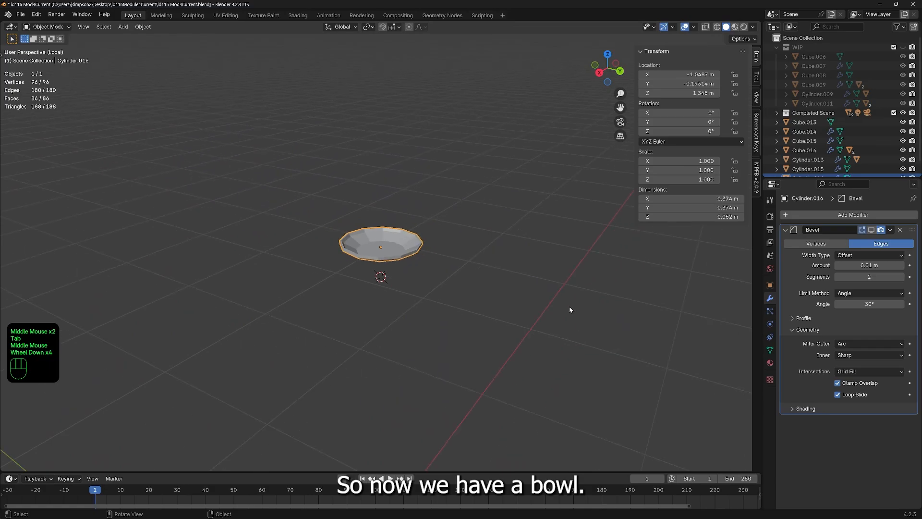
{"action": "key", "text": "KP_Divide"}
Step: Scale the bowl down to about 0.704 in X and Y only, excluding the Z axis
{"action": "scroll", "coordinate": [571, 310], "scroll_direction": "down", "scroll_amount": 1}
{"action": "middle_click_drag", "start_coordinate": [571, 309], "coordinate": [500, 361]}
{"action": "middle_click_drag", "start_coordinate": [361, 315], "coordinate": [383, 328]}
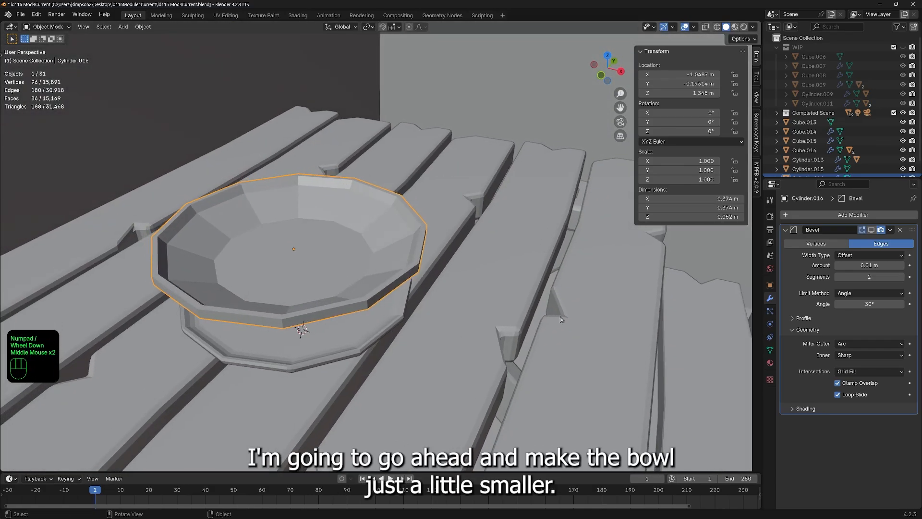
{"action": "key", "text": "s"}
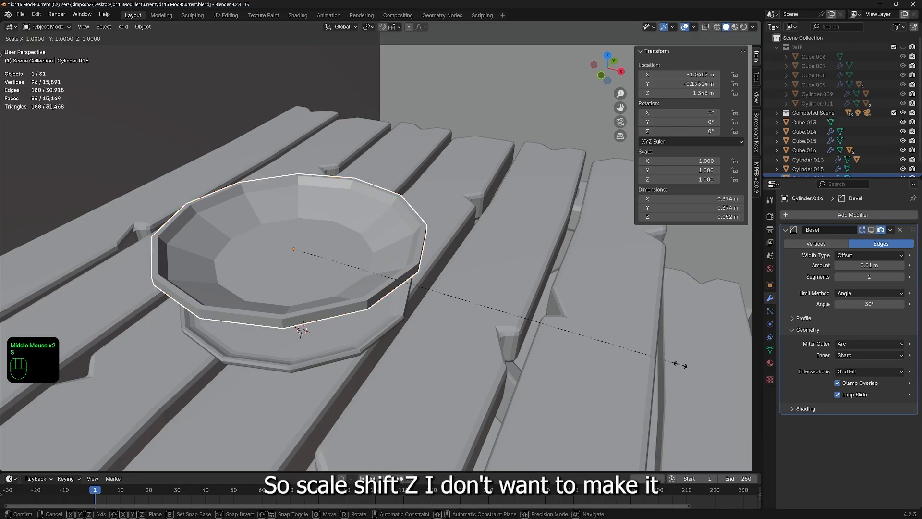
{"action": "key", "text": "shift+z"}
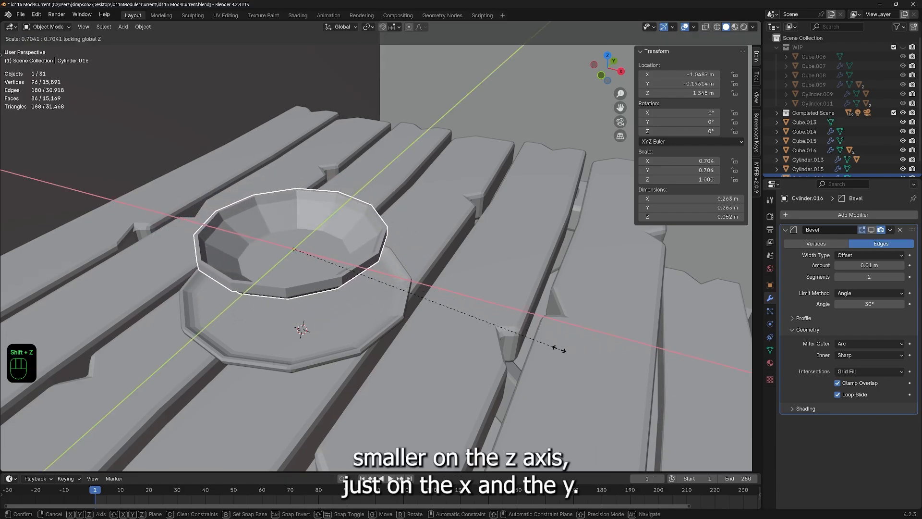
Step: Shrink the bowl to about 0.598 on X and Y only, keeping its Z size, and apply its scale
{"action": "left_click", "coordinate": [518, 336]}
{"action": "middle_click_drag", "start_coordinate": [480, 380], "coordinate": [340, 274]}
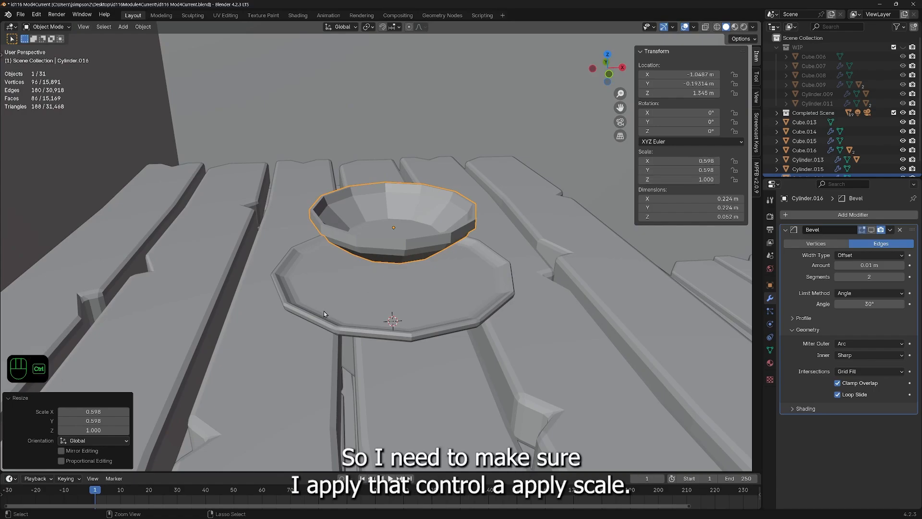
{"action": "key", "text": "ctrl+a"}
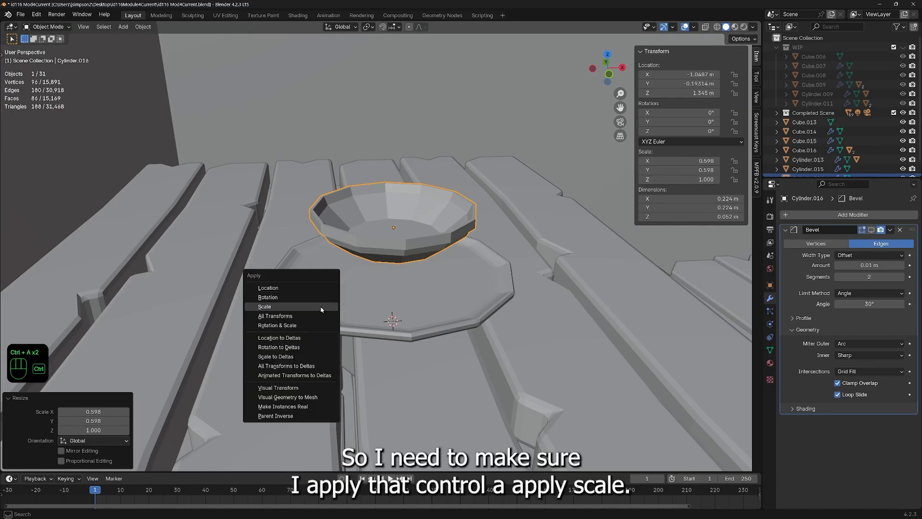
{"action": "left_click", "coordinate": [262, 306]}
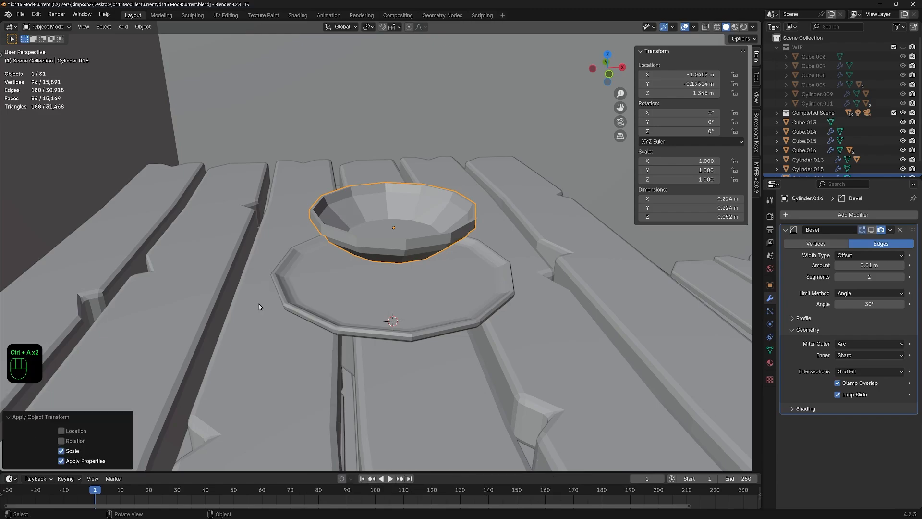
Step: Turn the bowl's Bevel modifier back on in the viewport and lower the bowl along Z onto the plate
{"action": "left_click", "coordinate": [872, 230]}
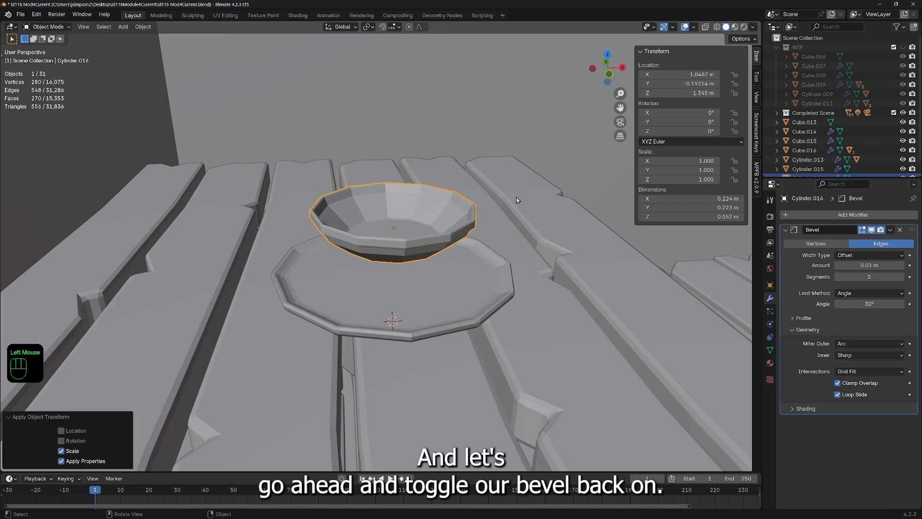
{"action": "middle_click_drag", "start_coordinate": [516, 197], "coordinate": [331, 242]}
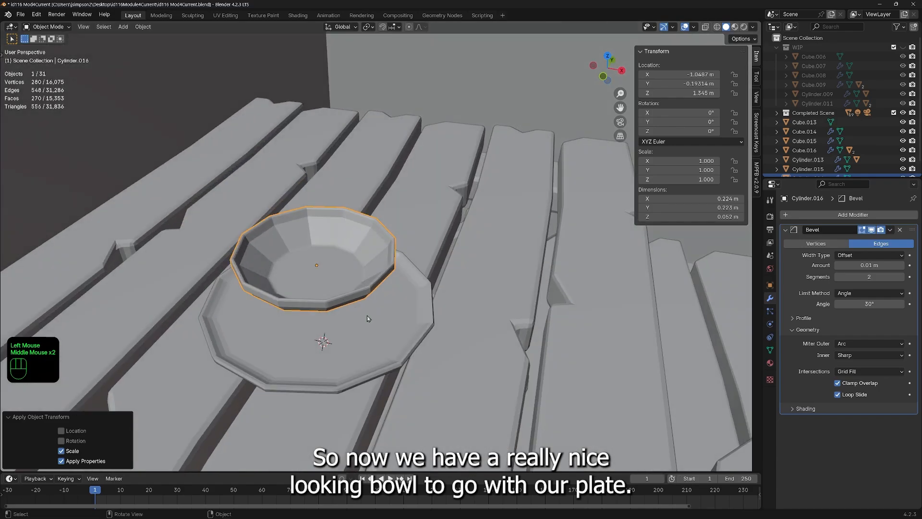
{"action": "middle_click_drag", "start_coordinate": [367, 319], "coordinate": [389, 218]}
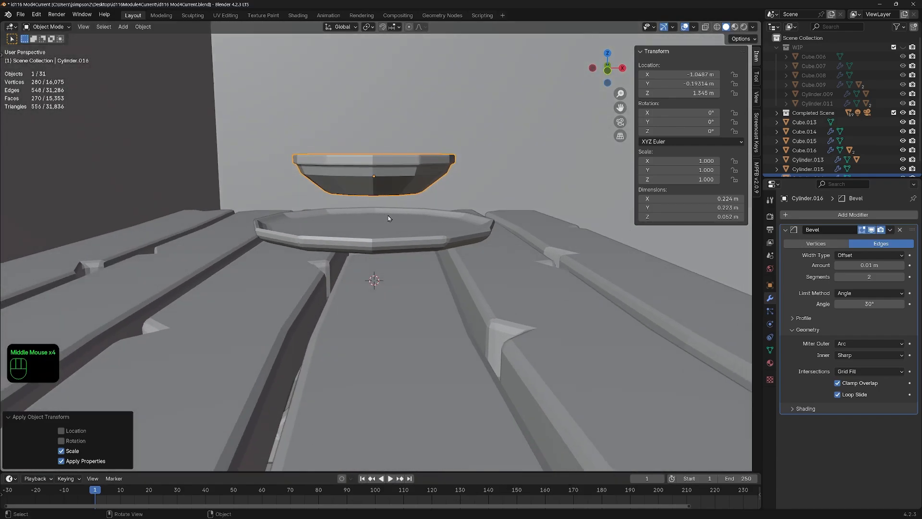
{"action": "key", "text": "g"}
{"action": "key", "text": "z"}
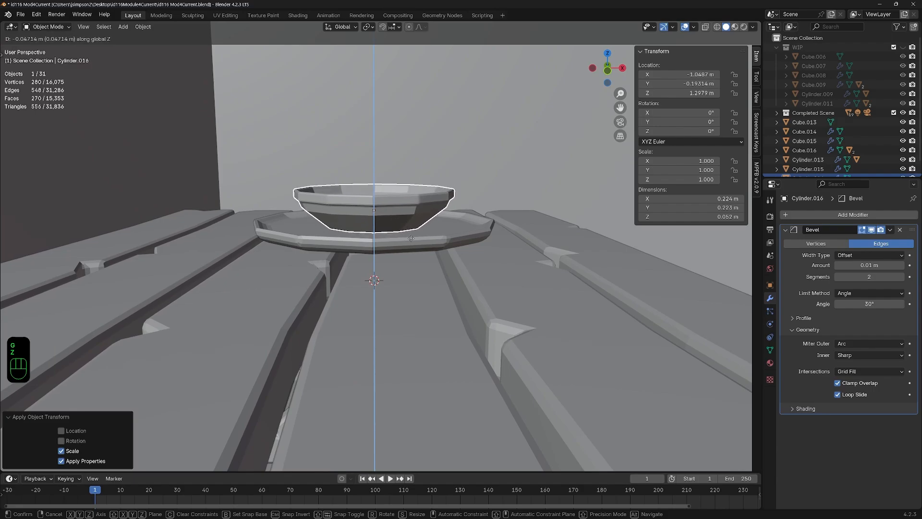
{"action": "left_click", "coordinate": [404, 262], "text": "shift"}
Step: Add the plate to the selection and lower bowl and plate together about 0.066 m along Z onto the tabletop
{"action": "left_click", "coordinate": [404, 250], "text": "shift"}
{"action": "middle_click_drag", "start_coordinate": [405, 250], "coordinate": [435, 271]}
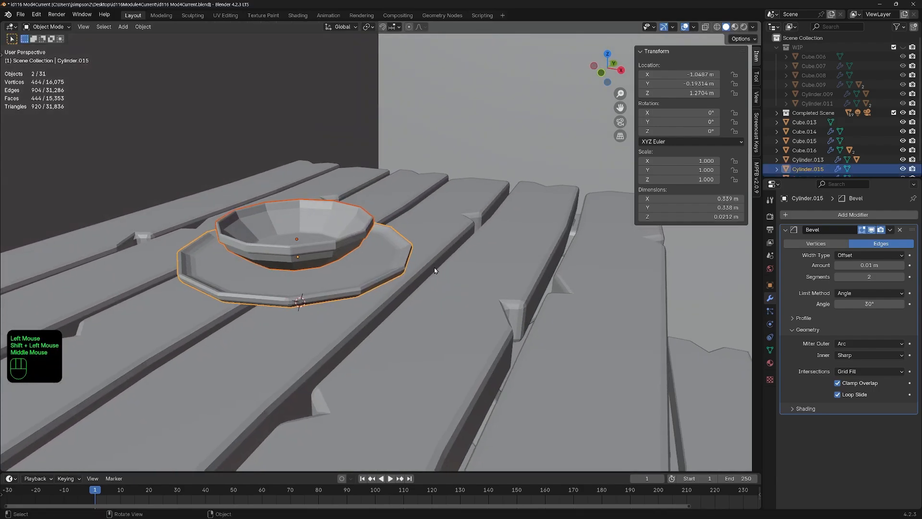
{"action": "key", "text": "g"}
{"action": "key", "text": "z"}
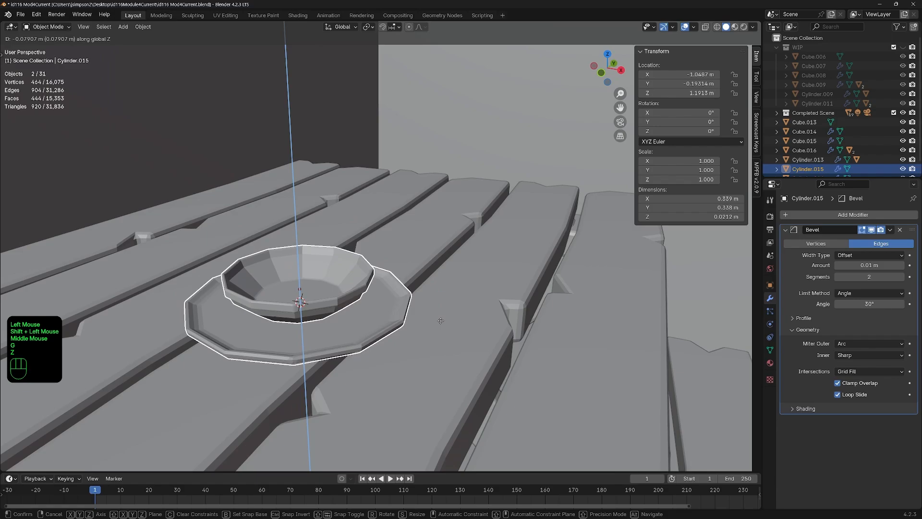
{"action": "left_click", "coordinate": [449, 318]}
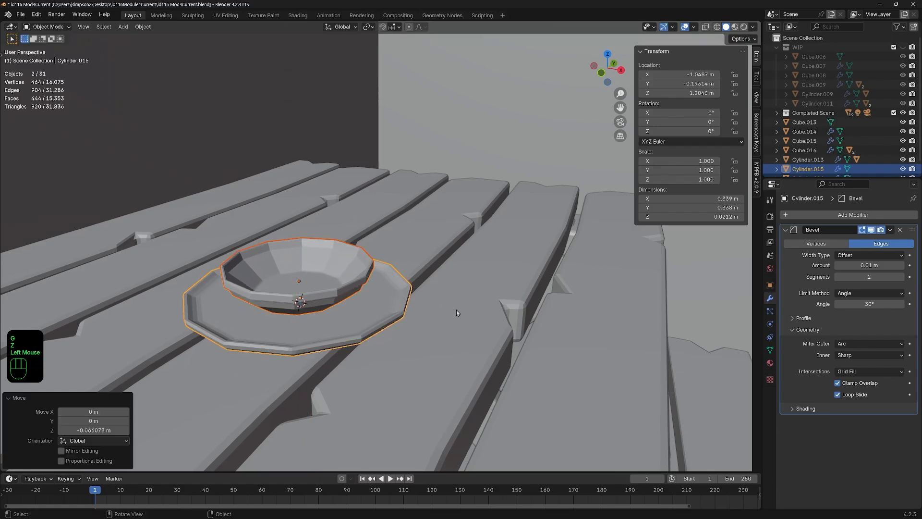
Step: Move the bowl and plate together about 0.227 m along X toward the stool
{"action": "scroll", "coordinate": [492, 333], "scroll_direction": "down", "scroll_amount": 2}
{"action": "middle_click_drag", "start_coordinate": [449, 318], "coordinate": [339, 345]}
{"action": "scroll", "coordinate": [492, 332], "scroll_direction": "down", "scroll_amount": 1}
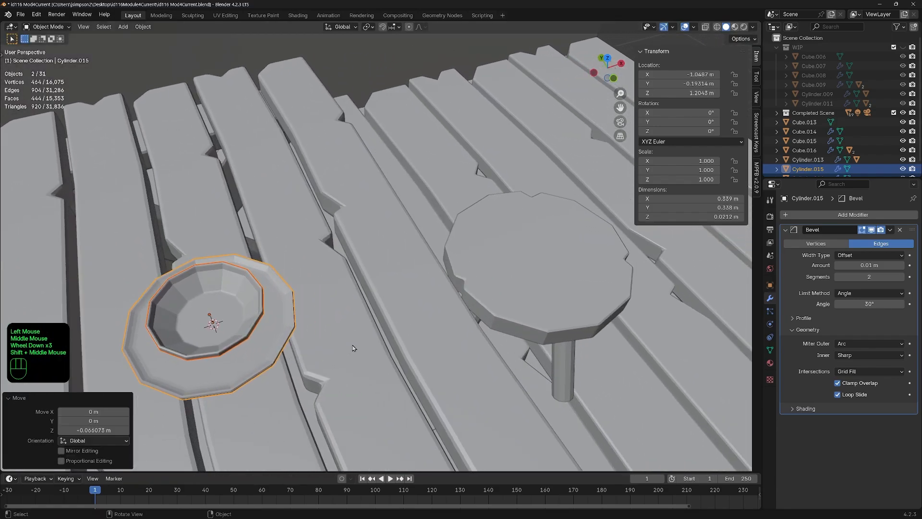
{"action": "key", "text": "g"}
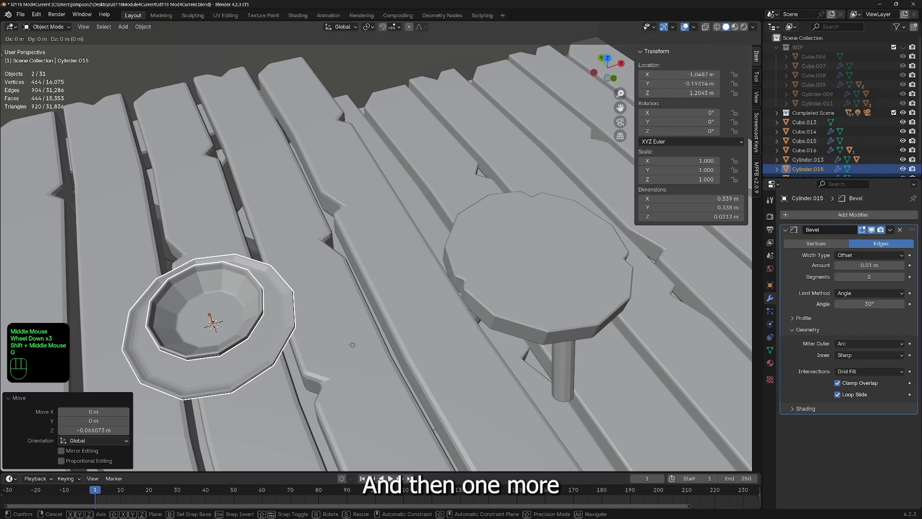
{"action": "key", "text": "x"}
{"action": "left_click", "coordinate": [206, 305]}
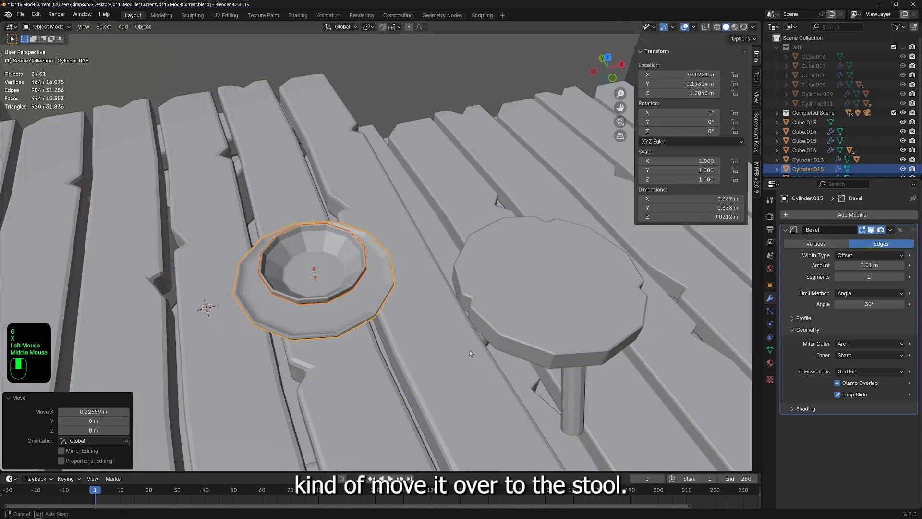
{"action": "middle_click_drag", "start_coordinate": [206, 304], "coordinate": [377, 289]}
{"action": "scroll", "coordinate": [370, 318], "scroll_direction": "down", "scroll_amount": 2}
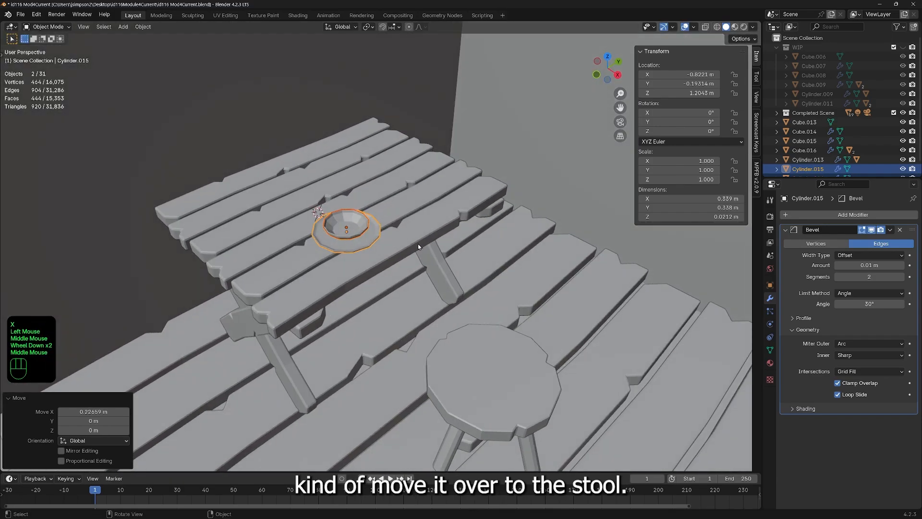
Step: Add a 2 m cube mesh at the 3D cursor on the table
{"action": "middle_click_drag", "start_coordinate": [418, 244], "coordinate": [433, 278]}
{"action": "scroll", "coordinate": [437, 293], "scroll_direction": "up", "scroll_amount": 4}
{"action": "scroll", "coordinate": [453, 259], "scroll_direction": "up", "scroll_amount": 2}
{"action": "scroll", "coordinate": [425, 295], "scroll_direction": "up", "scroll_amount": 1}
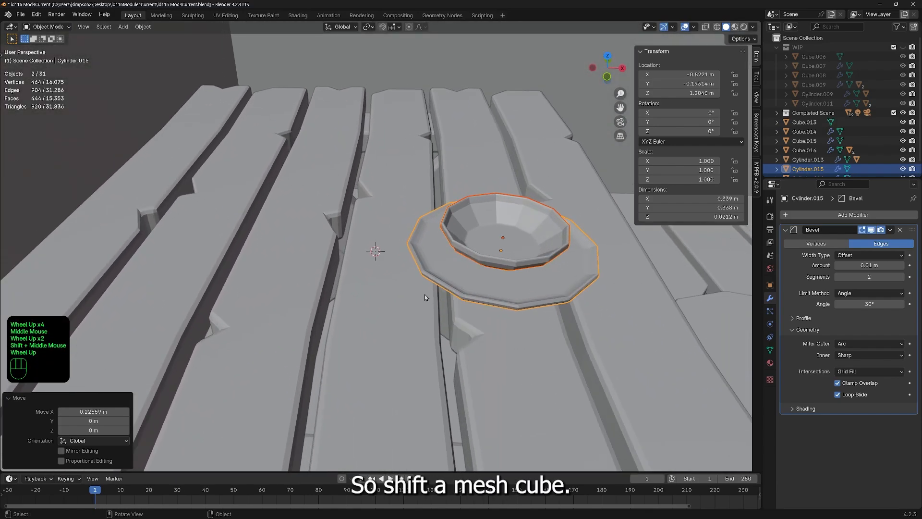
{"action": "key", "text": "shift+a"}
{"action": "mouse_move", "coordinate": [417, 297]}
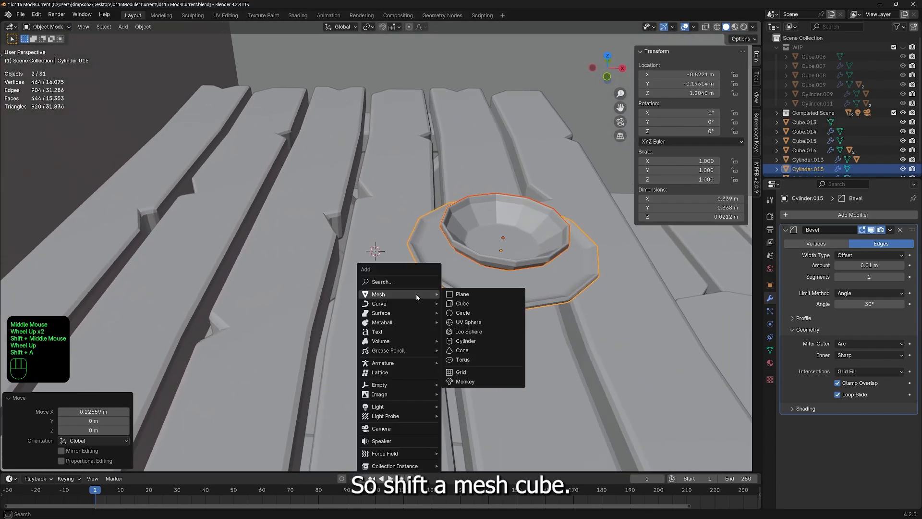
{"action": "left_click", "coordinate": [468, 305]}
{"action": "scroll", "coordinate": [433, 288], "scroll_direction": "down", "scroll_amount": 5}
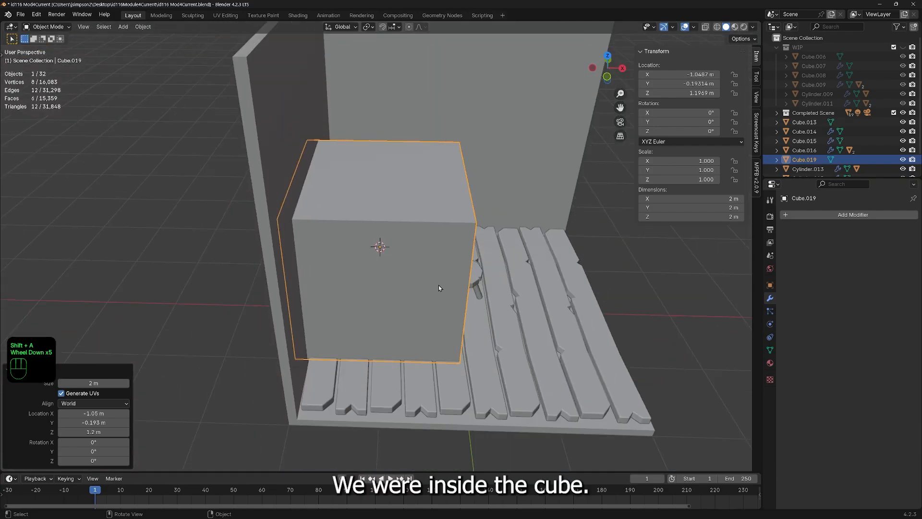
{"action": "scroll", "coordinate": [432, 287], "scroll_direction": "up", "scroll_amount": 5}
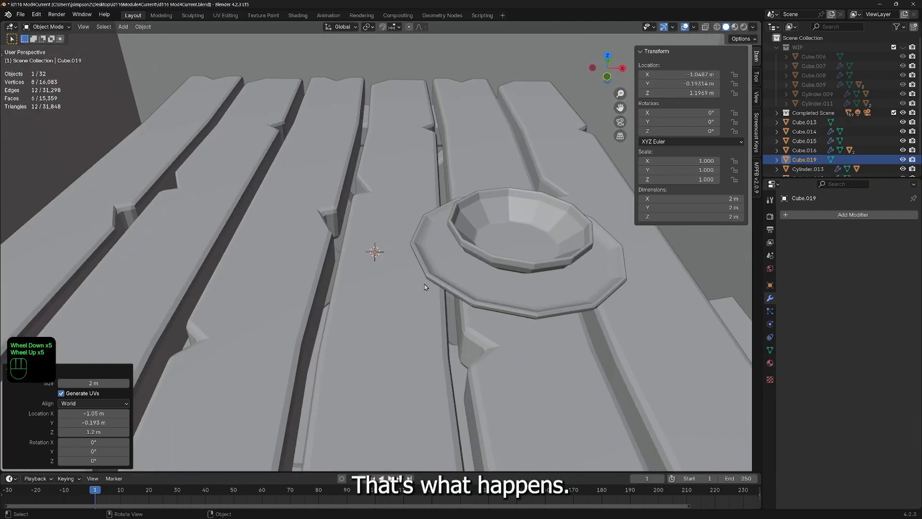
Step: In Edit Mode, scale the whole new cube down uniformly to about 0.101
{"action": "scroll", "coordinate": [424, 287], "scroll_direction": "down", "scroll_amount": 6}
{"action": "key", "text": "Tab"}
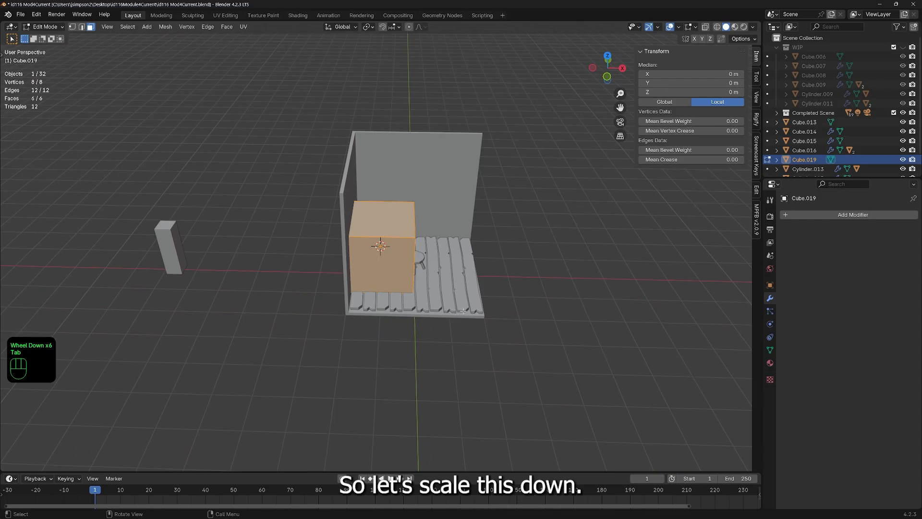
{"action": "key", "text": "s"}
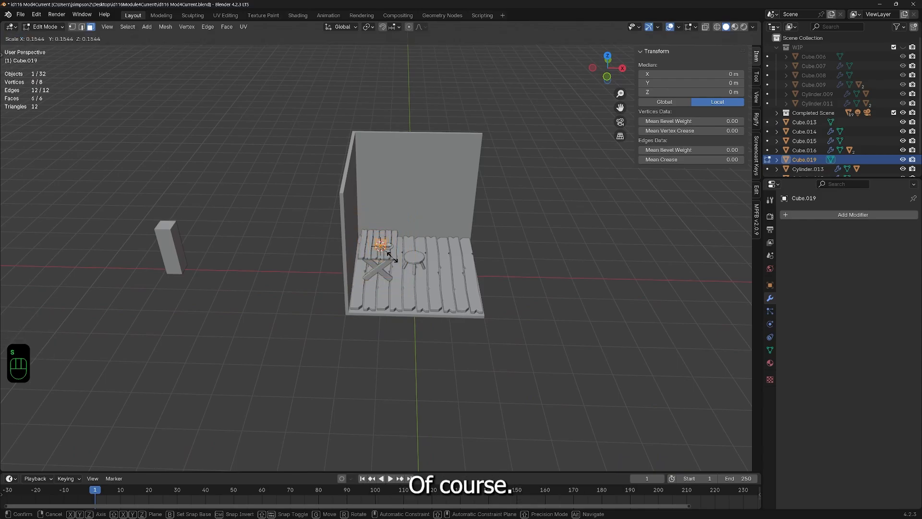
{"action": "left_click", "coordinate": [389, 254]}
{"action": "key", "text": "KP_Decimal"}
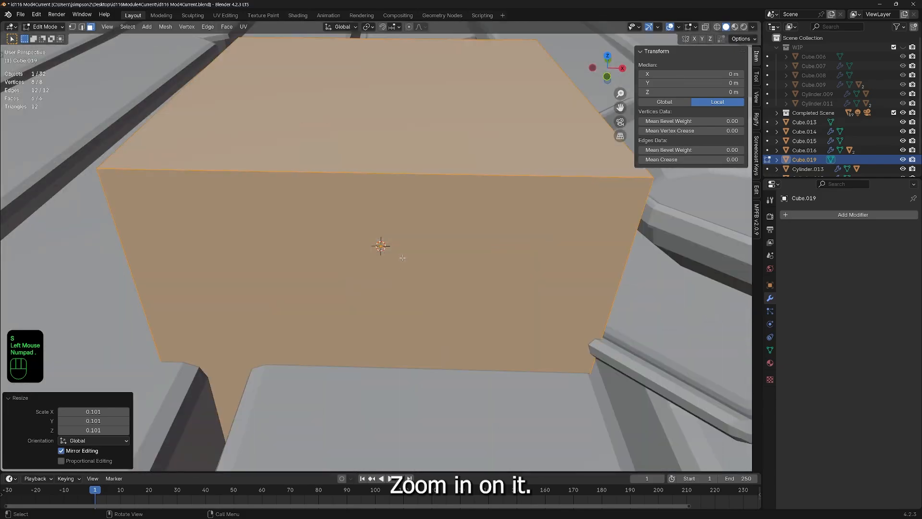
Step: Flatten the cube's mesh along Z into a slab about 0.031 m thick
{"action": "scroll", "coordinate": [402, 258], "scroll_direction": "down", "scroll_amount": 4}
{"action": "middle_click_drag", "start_coordinate": [403, 258], "coordinate": [627, 313]}
{"action": "key", "text": "s"}
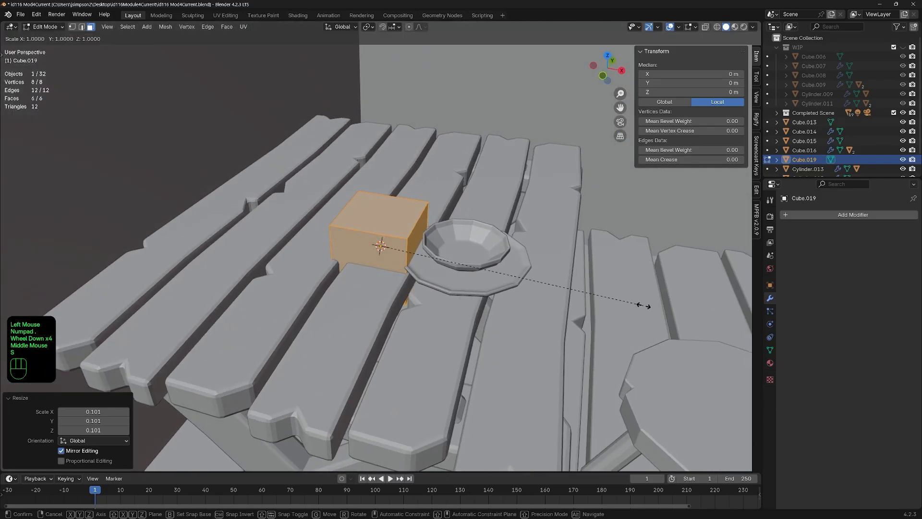
{"action": "key", "text": "z"}
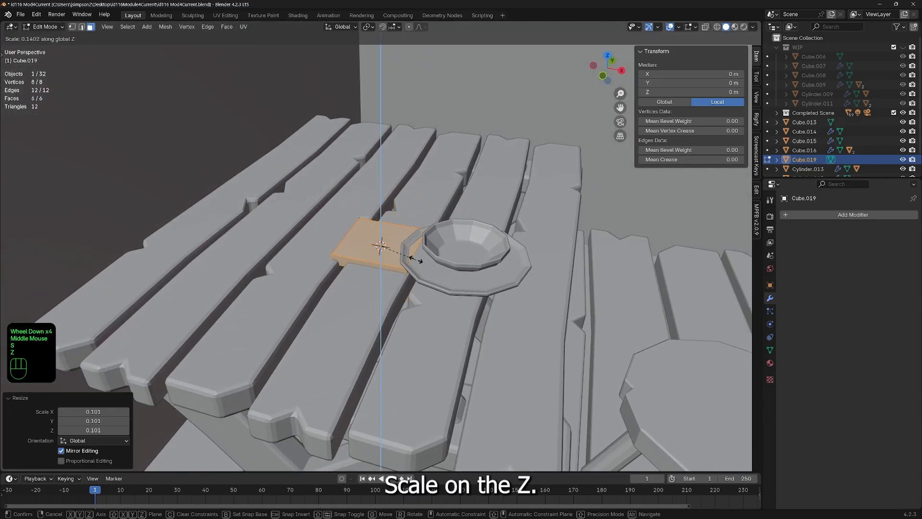
{"action": "left_click", "coordinate": [423, 262]}
Step: In Object Mode, raise the flat slab along Z so it rests on top of the table planks
{"action": "key", "text": "Tab"}
{"action": "key", "text": "g"}
{"action": "key", "text": "z"}
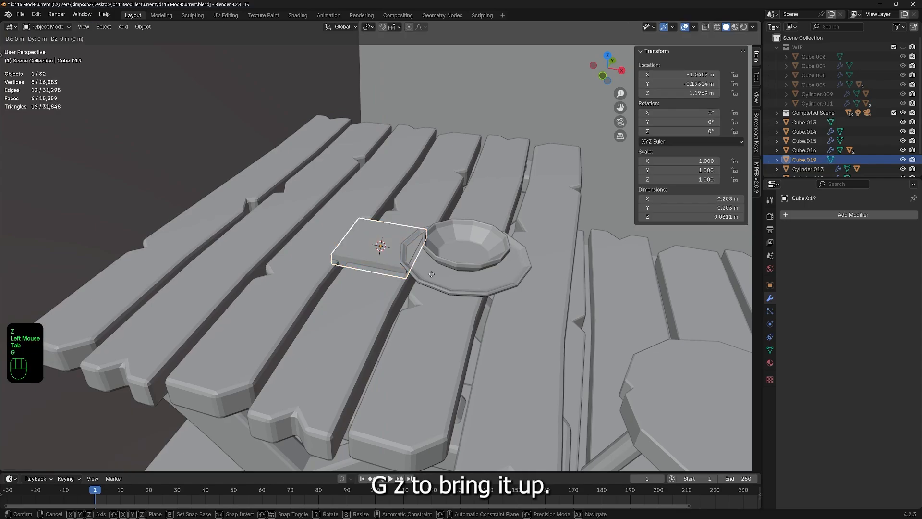
{"action": "left_click", "coordinate": [442, 235]}
{"action": "middle_click_drag", "start_coordinate": [442, 235], "coordinate": [355, 263]}
Step: In Edit Mode, move the slab's positive-Y end face outward along Y to stretch it into a long bar
{"action": "key", "text": "Tab"}
{"action": "left_click", "coordinate": [356, 191]}
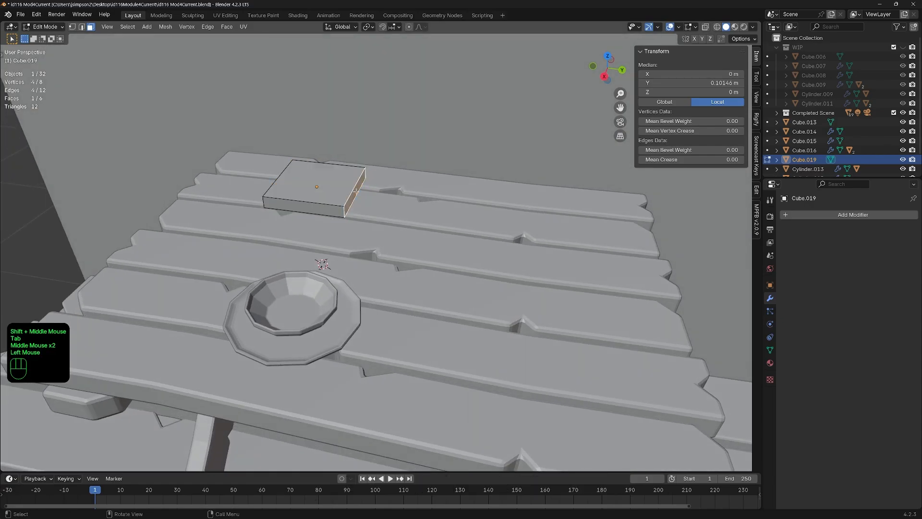
{"action": "key", "text": "g"}
{"action": "key", "text": "y"}
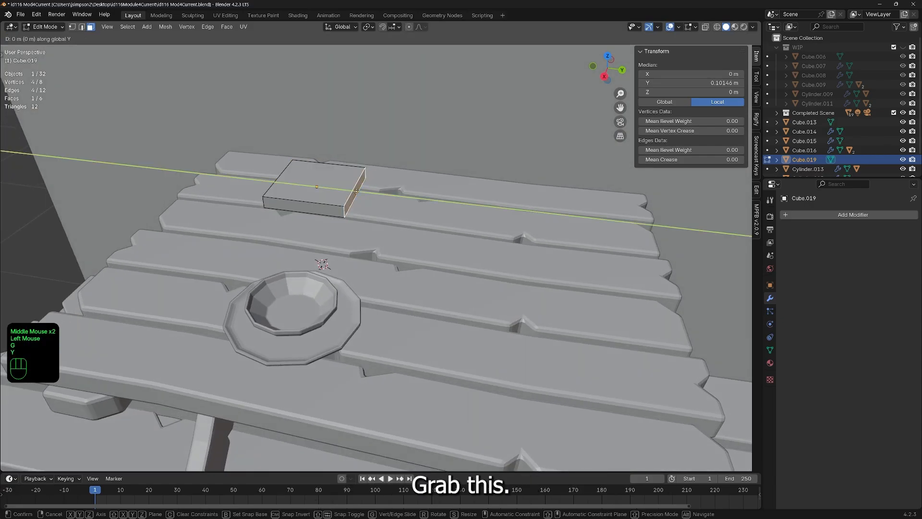
{"action": "left_click", "coordinate": [618, 226]}
{"action": "middle_click_drag", "start_coordinate": [618, 226], "coordinate": [640, 319], "text": "shift"}
Step: Select the whole bar mesh and narrow it to about 0.418 along X
{"action": "key", "text": "a"}
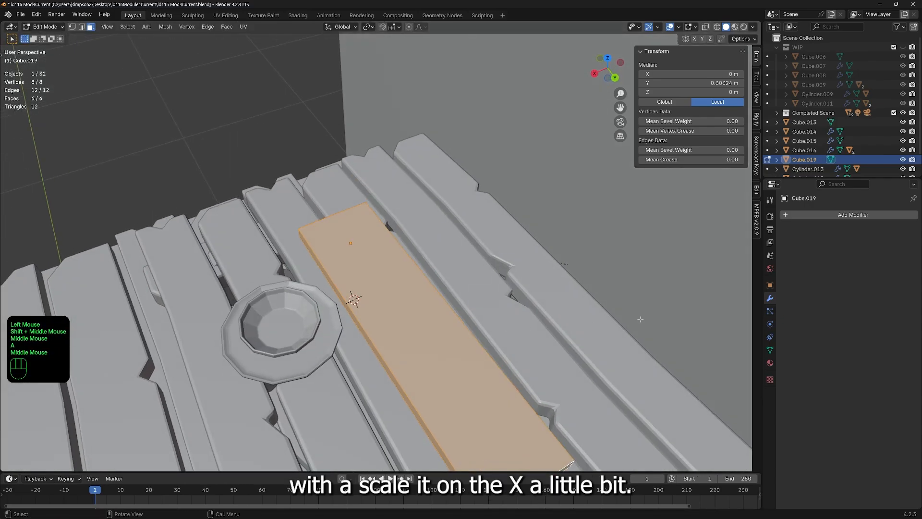
{"action": "key", "text": "s"}
{"action": "key", "text": "x"}
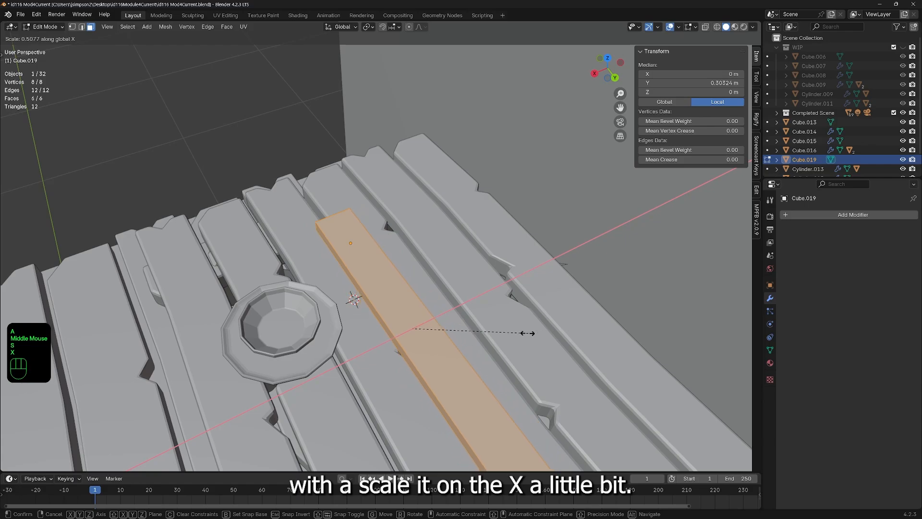
{"action": "left_click", "coordinate": [507, 332]}
{"action": "middle_click_drag", "start_coordinate": [507, 332], "coordinate": [504, 355]}
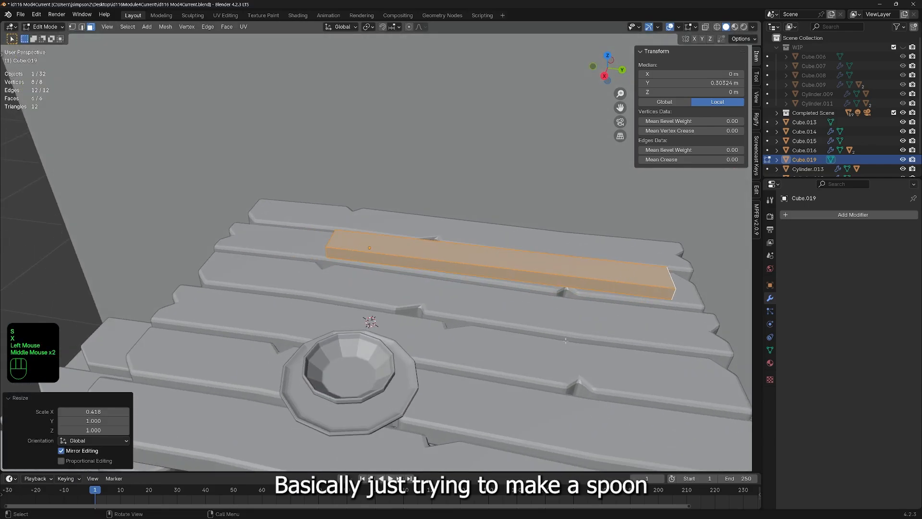
Step: Add three evenly spaced loop cuts across the bar's length without sliding them
{"action": "middle_click_drag", "start_coordinate": [540, 330], "coordinate": [519, 322]}
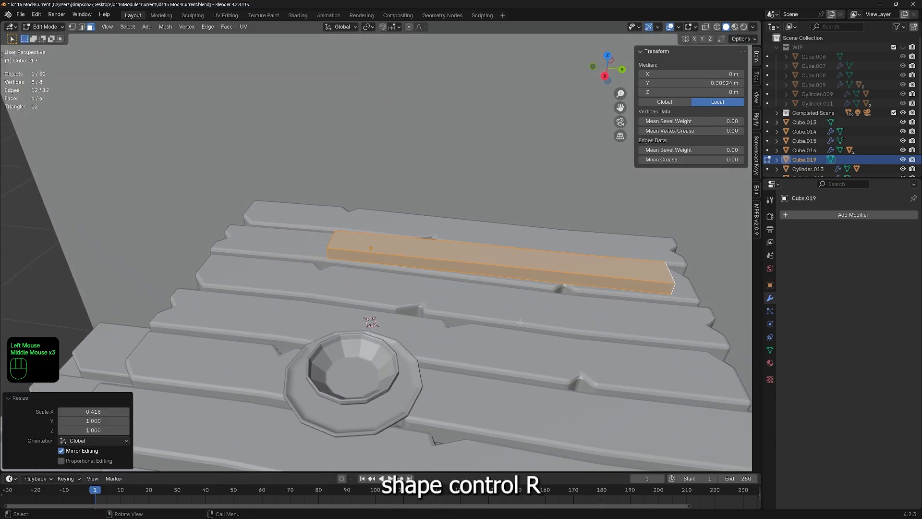
{"action": "key", "text": "ctrl+r"}
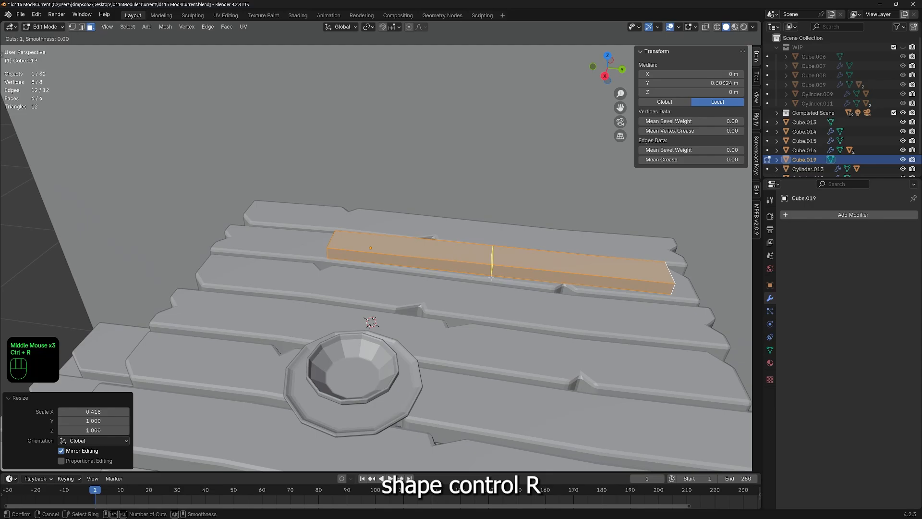
{"action": "scroll", "coordinate": [493, 279], "scroll_direction": "up", "scroll_amount": 1}
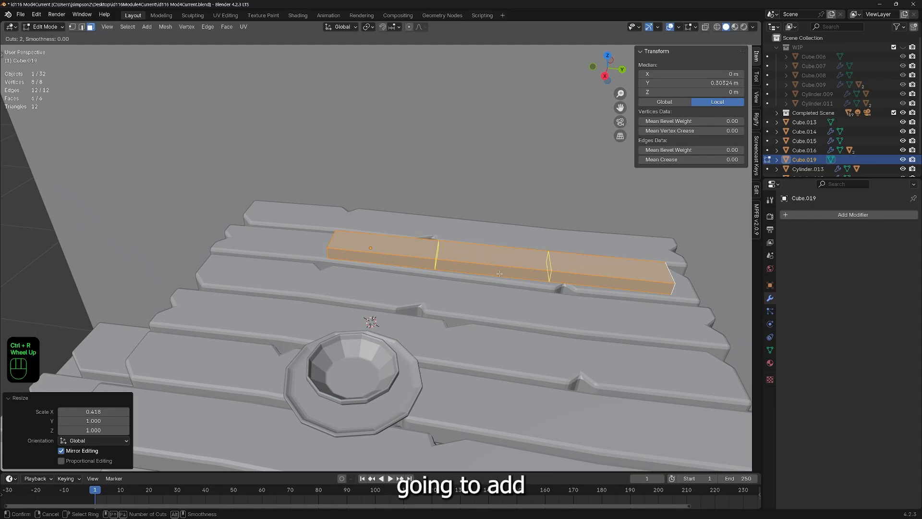
{"action": "scroll", "coordinate": [499, 273], "scroll_direction": "up", "scroll_amount": 1}
{"action": "left_click", "coordinate": [497, 273]}
{"action": "right_click", "coordinate": [500, 274]}
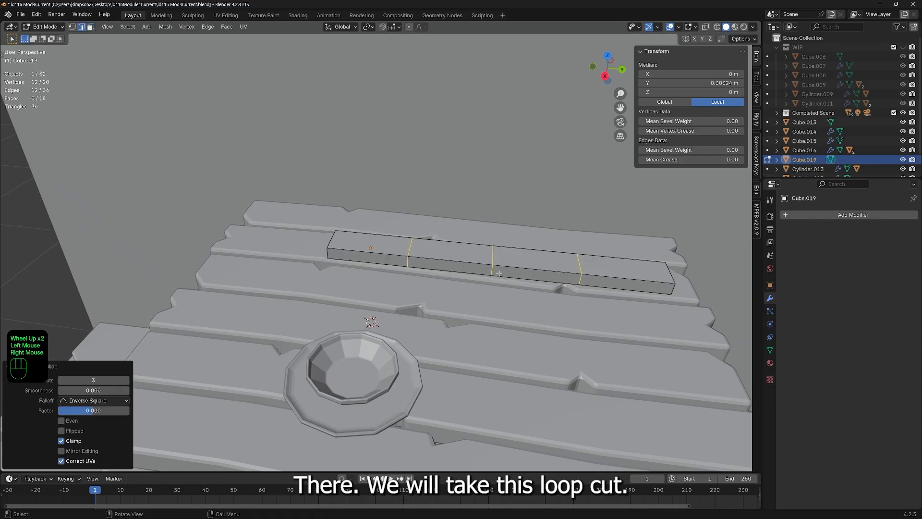
{"action": "middle_click_drag", "start_coordinate": [384, 293], "coordinate": [394, 286]}
{"action": "left_click", "coordinate": [397, 300]}
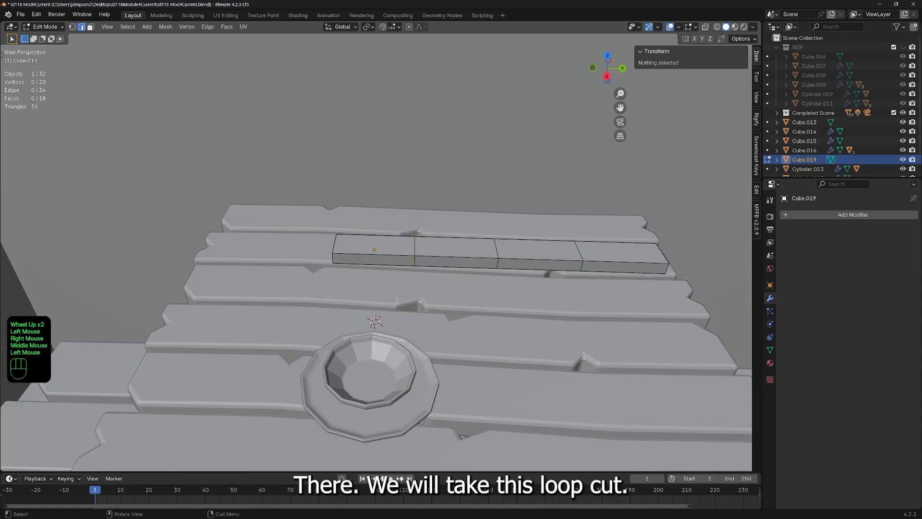
{"action": "key", "text": "shift+z"}
{"action": "key", "text": "shift+z"}
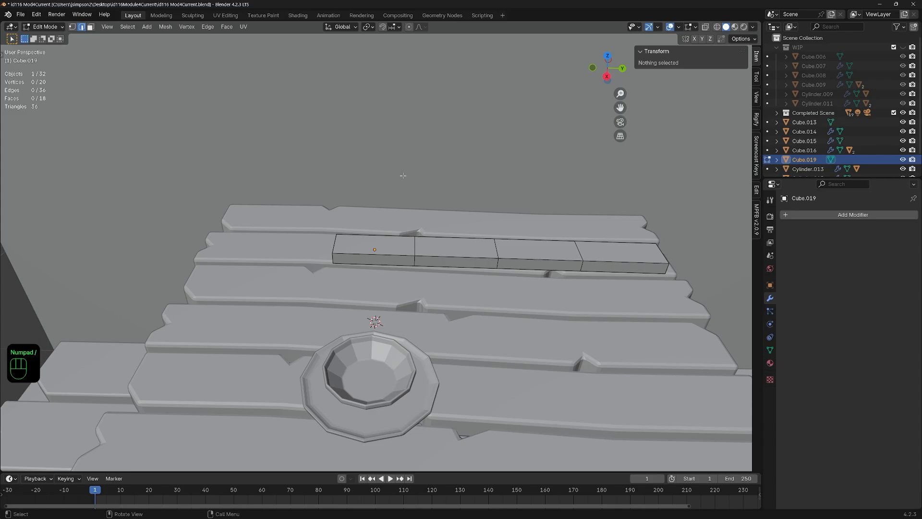
Step: Isolate the bar in wireframe local view and scale the loop cut nearest its origin to about 0.570
{"action": "key", "text": "KP_Divide"}
{"action": "key", "text": "shift+z"}
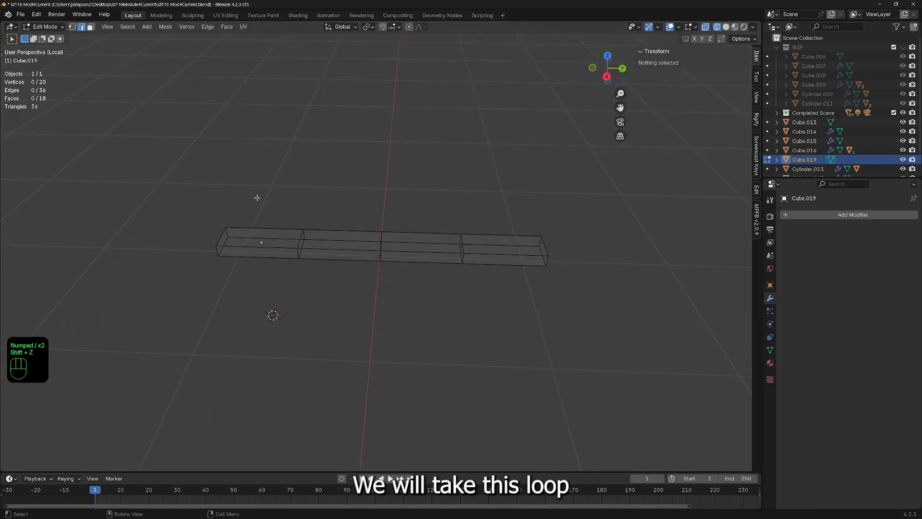
{"action": "left_click_drag", "start_coordinate": [269, 209], "coordinate": [322, 285]}
{"action": "middle_click_drag", "start_coordinate": [308, 293], "coordinate": [473, 357]}
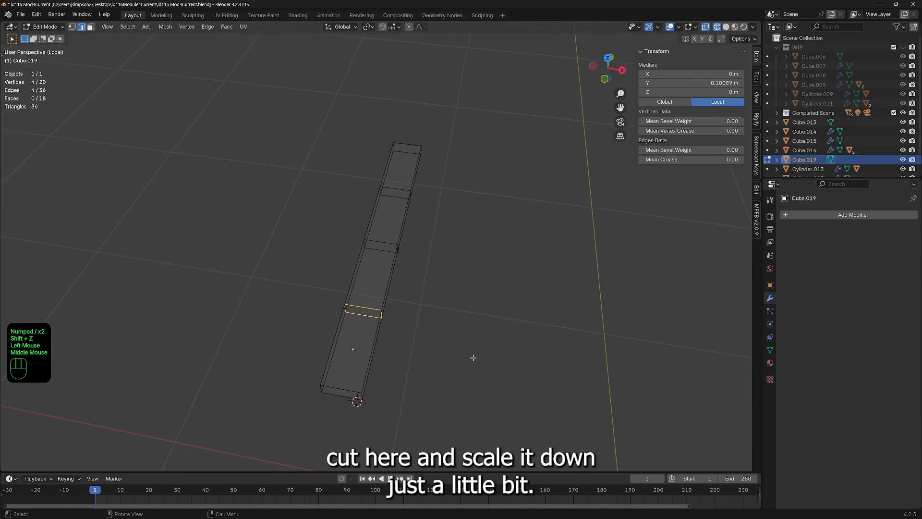
{"action": "key", "text": "s"}
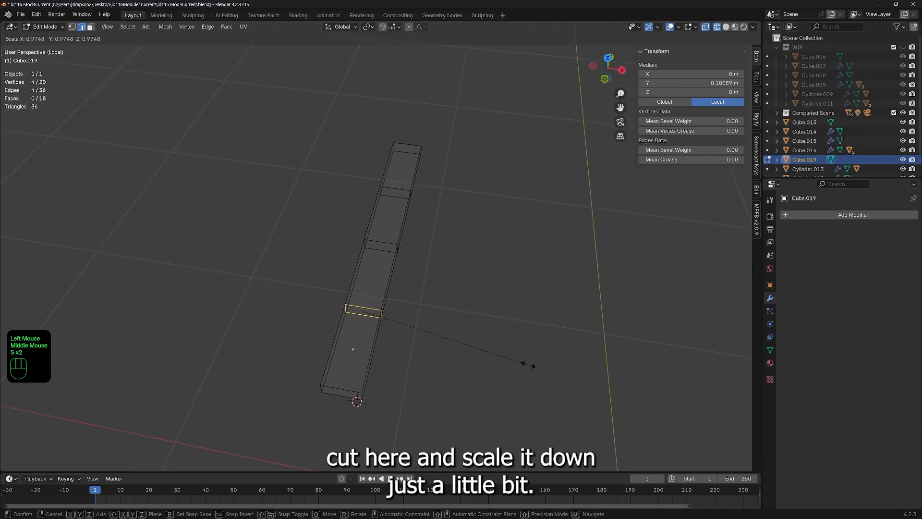
{"action": "left_click", "coordinate": [459, 344]}
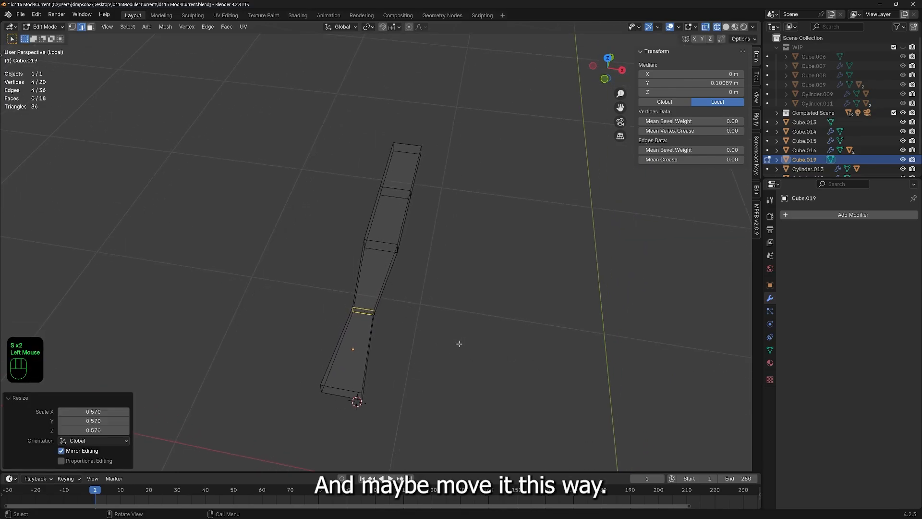
Step: Move the narrowed edge loop about -0.103 m along Y toward the nearby handle end
{"action": "key", "text": "g"}
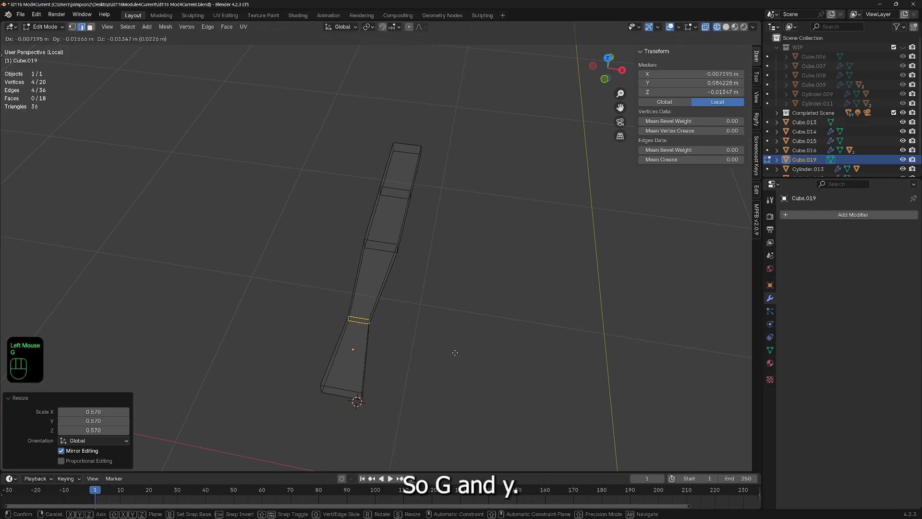
{"action": "key", "text": "y"}
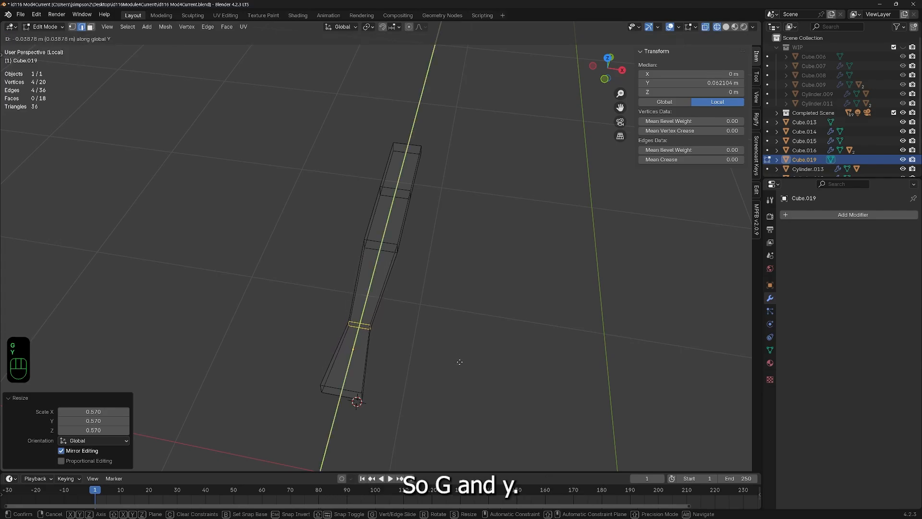
{"action": "left_click", "coordinate": [503, 290]}
{"action": "middle_click_drag", "start_coordinate": [503, 290], "coordinate": [393, 318]}
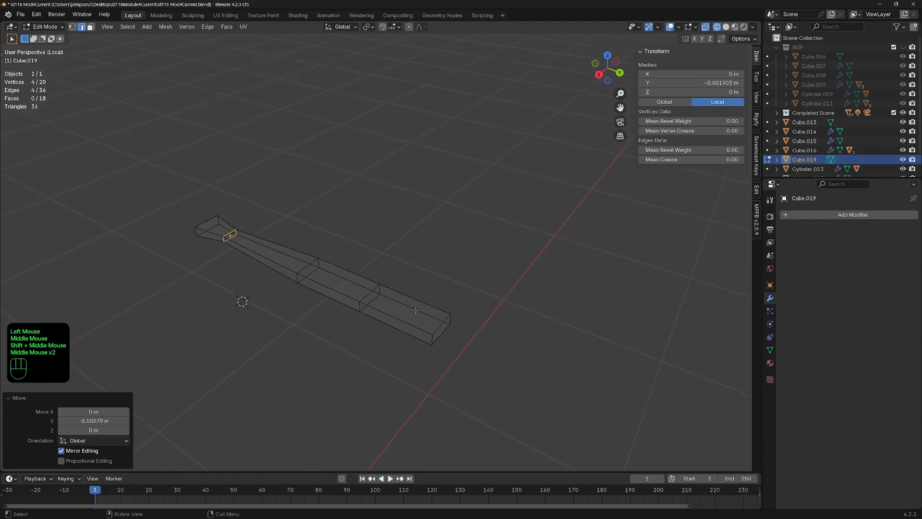
Step: Select the faces of the bar's positive-Y end segment and scale them to about 1.629 in X and Y only
{"action": "key", "text": "3"}
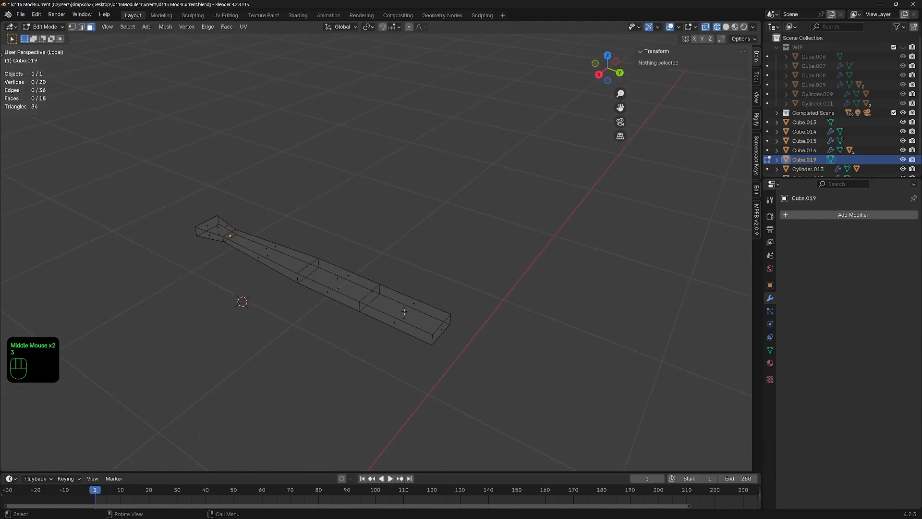
{"action": "left_click", "coordinate": [399, 314]}
{"action": "middle_click", "coordinate": [392, 319]}
{"action": "middle_click_drag", "start_coordinate": [392, 319], "coordinate": [413, 288]}
{"action": "left_click_drag", "start_coordinate": [415, 265], "coordinate": [453, 346]}
{"action": "middle_click_drag", "start_coordinate": [453, 346], "coordinate": [427, 383]}
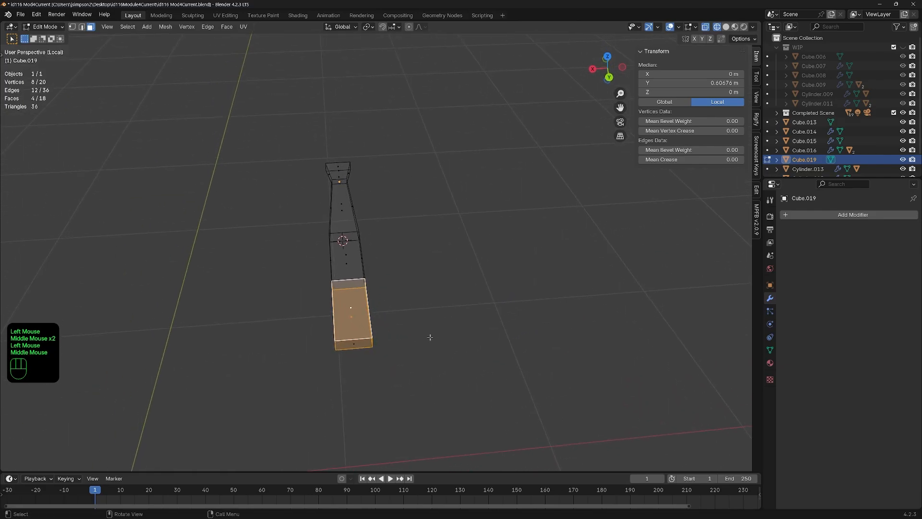
{"action": "key", "text": "s"}
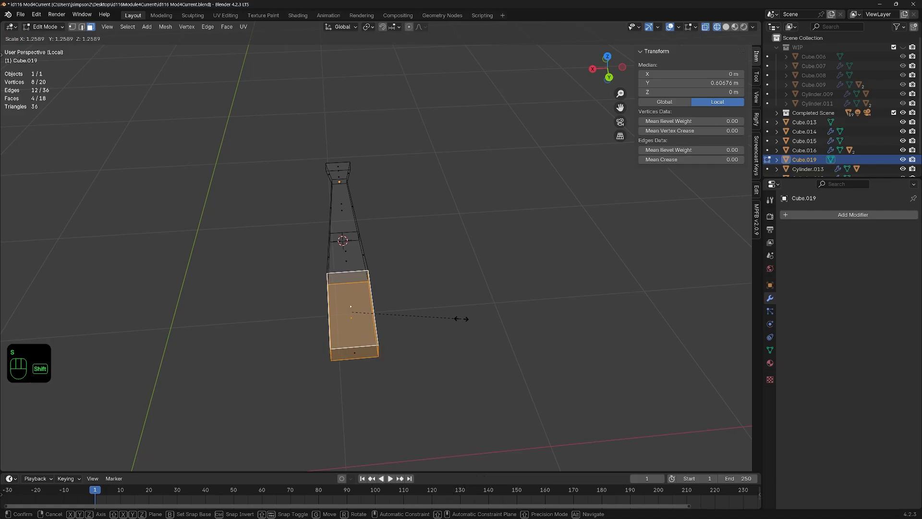
{"action": "key", "text": "shift+z"}
{"action": "left_click", "coordinate": [492, 323]}
{"action": "middle_click_drag", "start_coordinate": [492, 323], "coordinate": [454, 310]}
Step: Lower the widened spoon head segment about 0.029 m along Z
{"action": "key", "text": "g"}
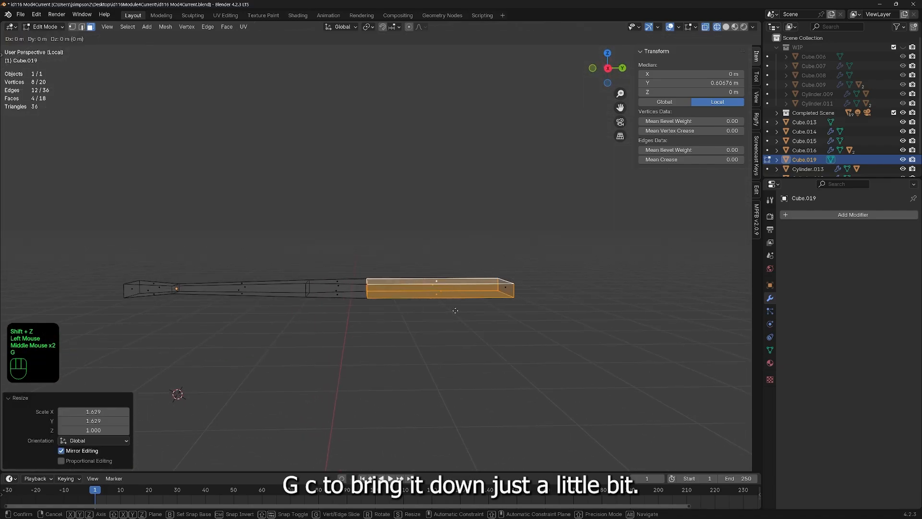
{"action": "key", "text": "z"}
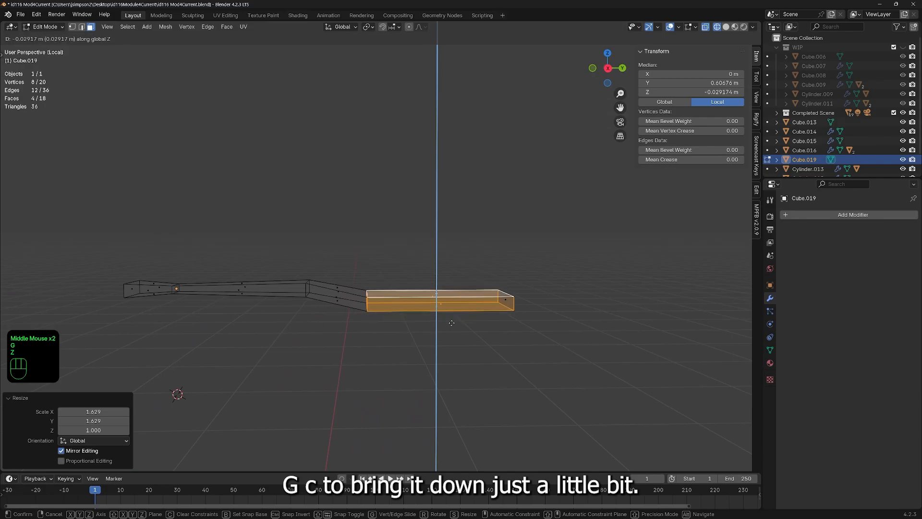
{"action": "left_click", "coordinate": [453, 322]}
{"action": "middle_click_drag", "start_coordinate": [453, 323], "coordinate": [298, 286]}
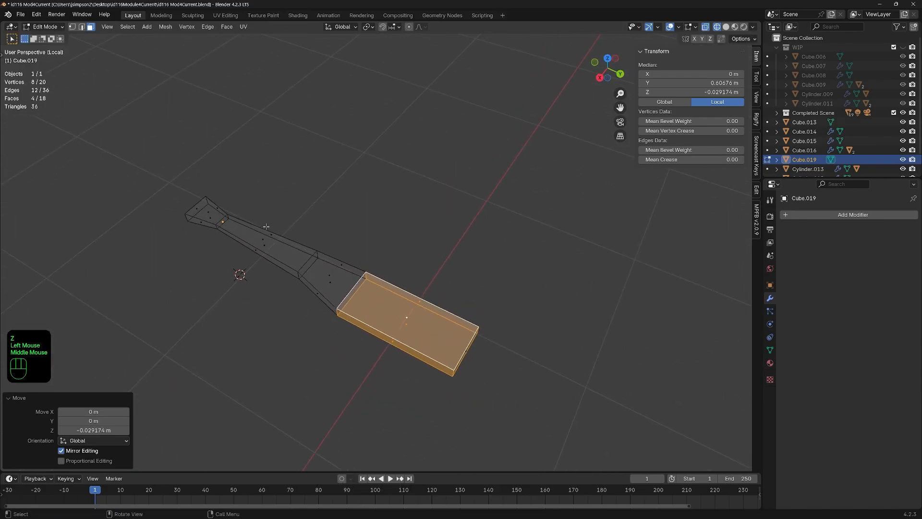
Step: Select the middle edge loop where the handle meets the flare and scale it to about 0.440
{"action": "left_click_drag", "start_coordinate": [266, 226], "coordinate": [332, 268]}
{"action": "key", "text": "2"}
{"action": "left_click_drag", "start_coordinate": [289, 236], "coordinate": [323, 288]}
{"action": "key", "text": "s"}
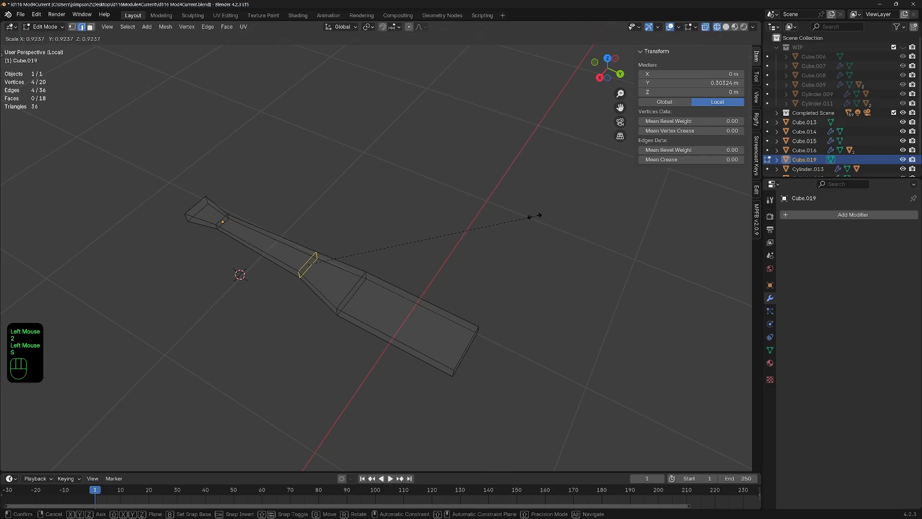
{"action": "left_click", "coordinate": [416, 246]}
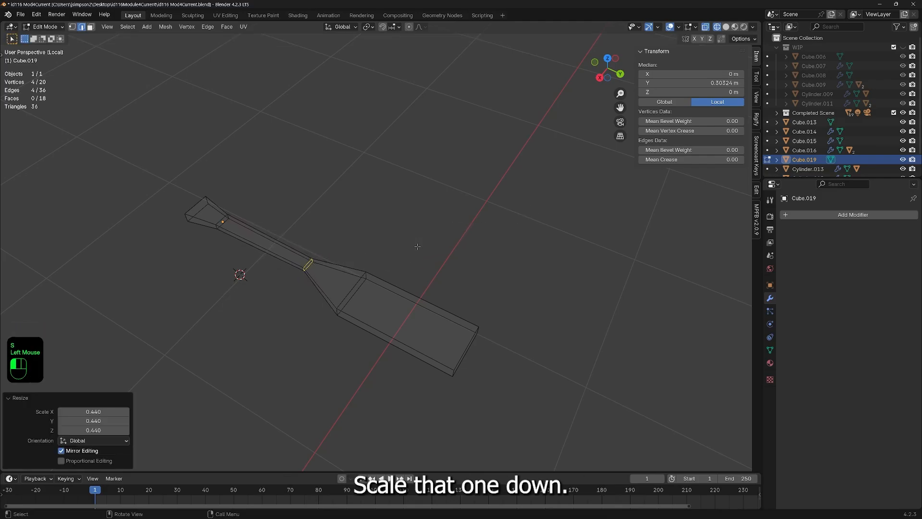
{"action": "middle_click_drag", "start_coordinate": [416, 246], "coordinate": [416, 336]}
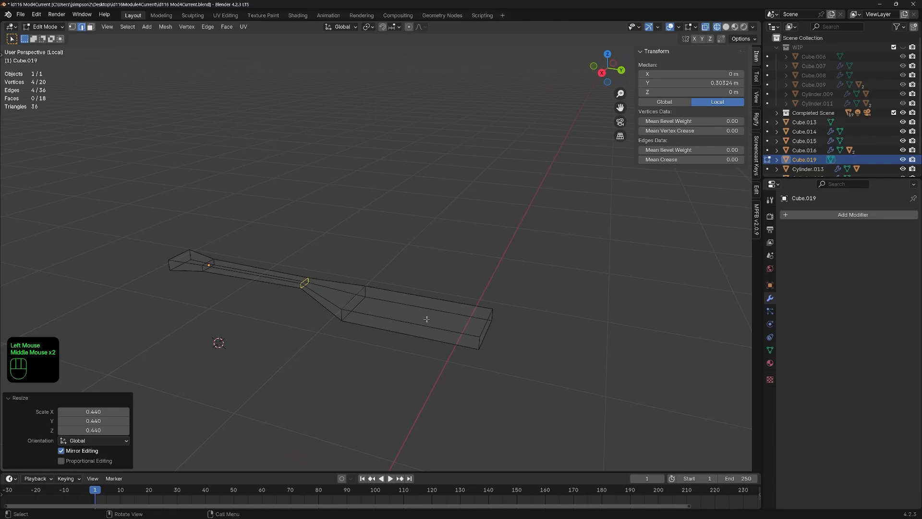
Step: Select the top face of the spoon head and inset it by about 0.019 m in solid shading
{"action": "key", "text": "3"}
{"action": "left_click", "coordinate": [425, 317]}
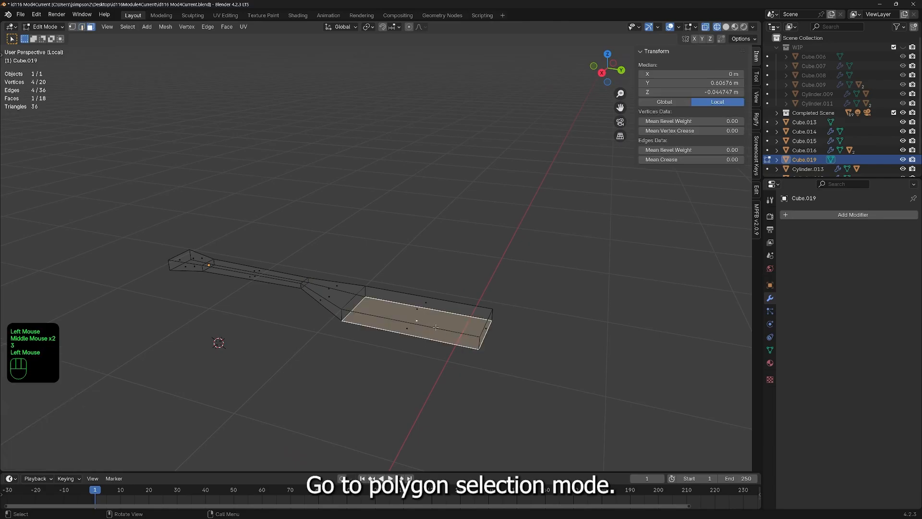
{"action": "left_click", "coordinate": [416, 307]}
{"action": "middle_click_drag", "start_coordinate": [525, 346], "coordinate": [527, 354]}
{"action": "key", "text": "shift+z"}
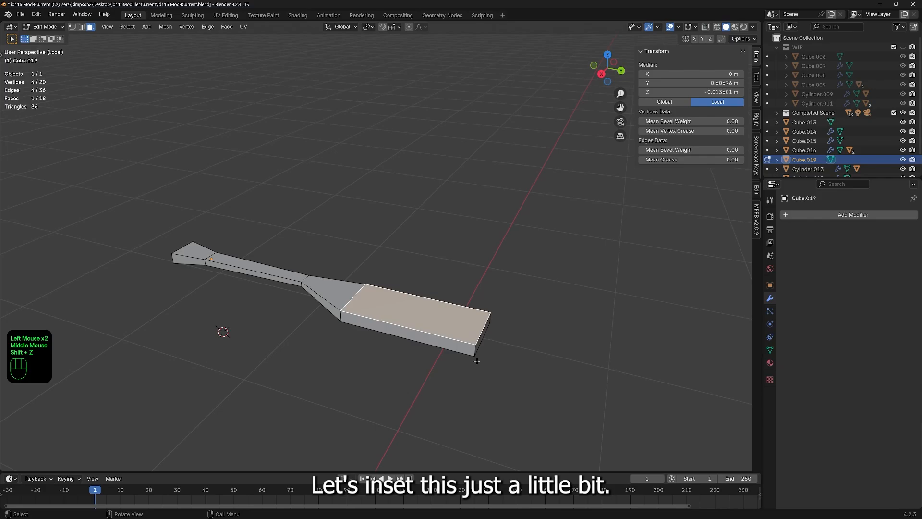
{"action": "key", "text": "i"}
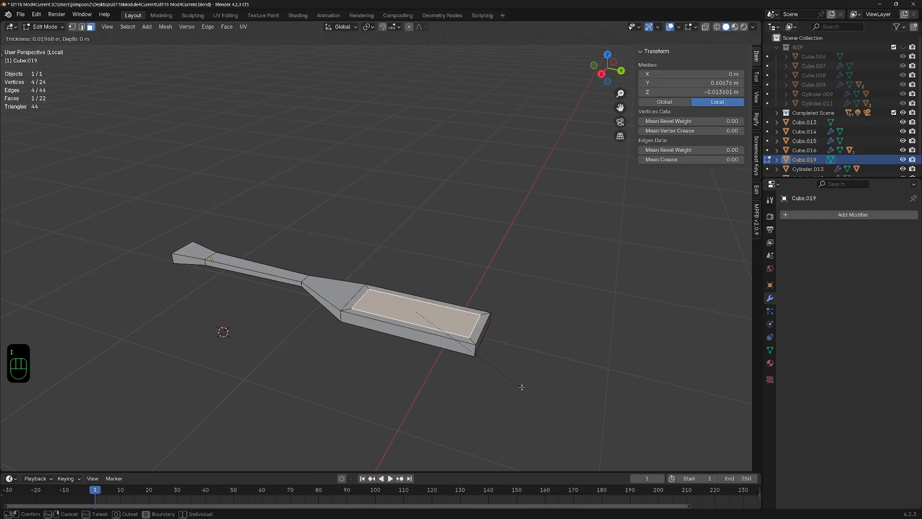
{"action": "left_click", "coordinate": [523, 389]}
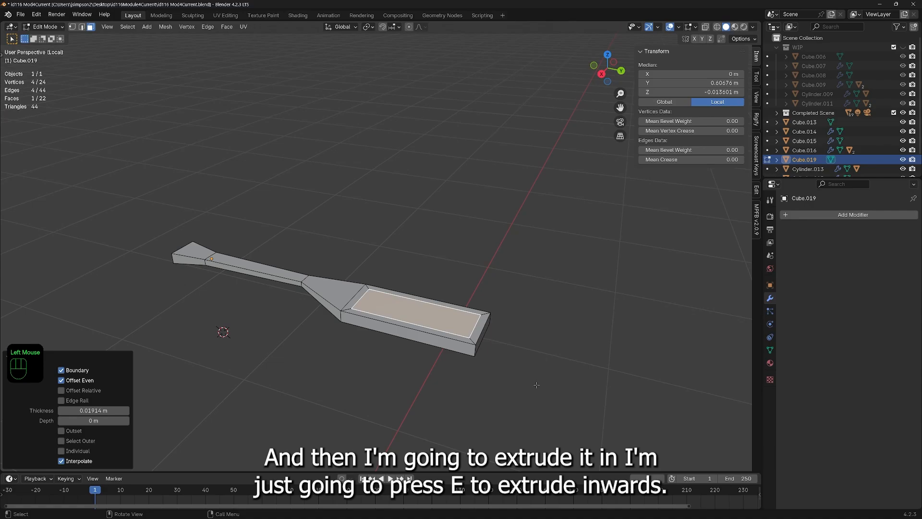
Step: Extrude the inset face about 0.015 m down into the spoon head, and return to Object Mode
{"action": "key", "text": "e"}
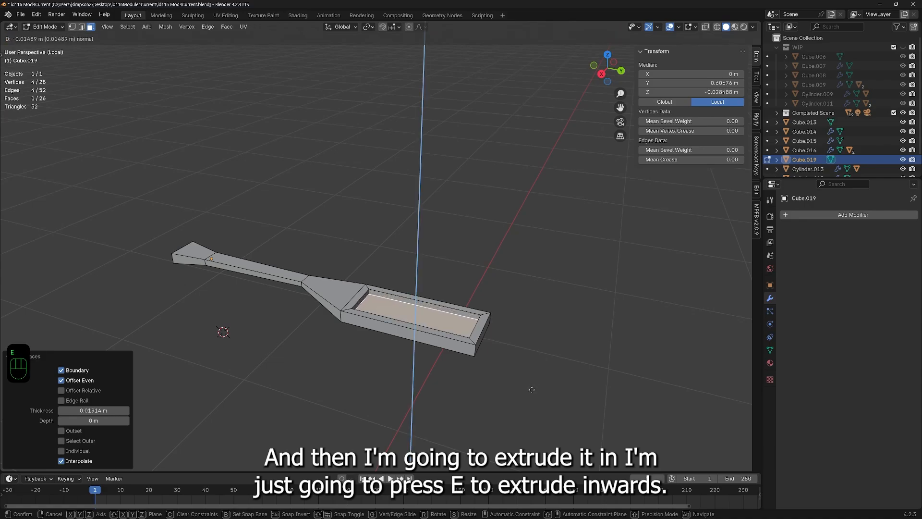
{"action": "left_click", "coordinate": [532, 390]}
{"action": "mouse_move", "coordinate": [532, 390]}
{"action": "middle_mouse_down"}
{"action": "mouse_move", "coordinate": [445, 394]}
{"action": "mouse_move", "coordinate": [539, 388]}
{"action": "middle_mouse_up"}
{"action": "key", "text": "Tab"}
Step: Exit local view and scale the whole spoon down to suit the bowl and plate on the table
{"action": "scroll", "coordinate": [425, 345], "scroll_direction": "down", "scroll_amount": 8}
{"action": "middle_click_drag", "start_coordinate": [448, 296], "coordinate": [229, 279]}
{"action": "scroll", "coordinate": [228, 279], "scroll_direction": "down", "scroll_amount": 1}
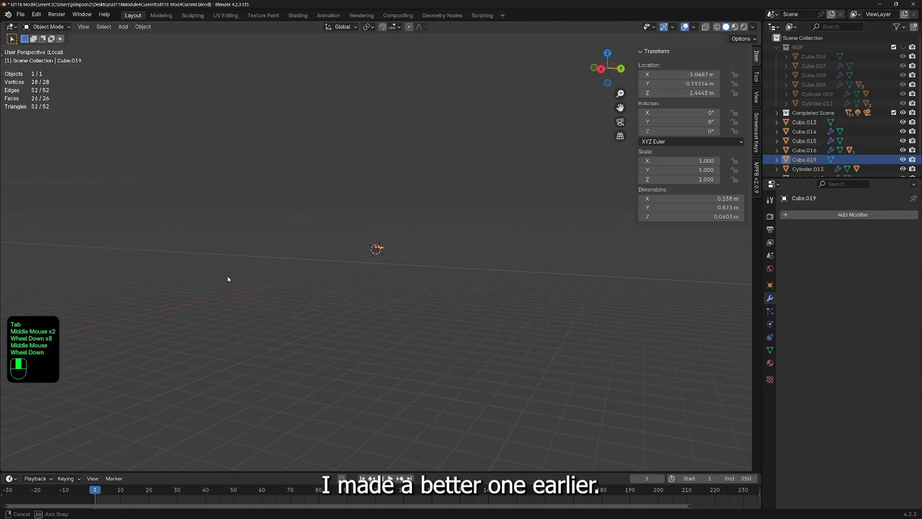
{"action": "scroll", "coordinate": [461, 226], "scroll_direction": "up", "scroll_amount": 7}
{"action": "middle_click_drag", "start_coordinate": [433, 293], "coordinate": [384, 311], "text": "shift"}
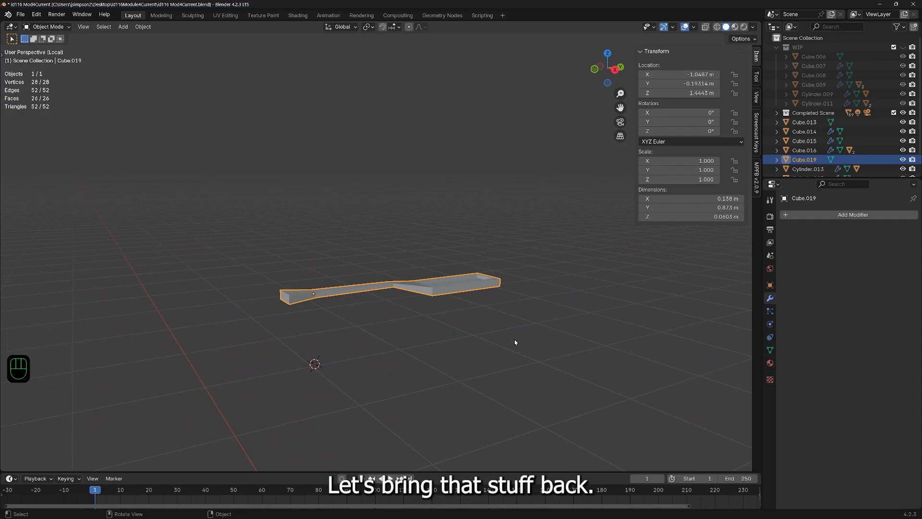
{"action": "key", "text": "KP_Divide"}
{"action": "scroll", "coordinate": [616, 350], "scroll_direction": "down", "scroll_amount": 2}
{"action": "middle_click_drag", "start_coordinate": [617, 354], "coordinate": [598, 343], "text": "shift"}
{"action": "key", "text": "s"}
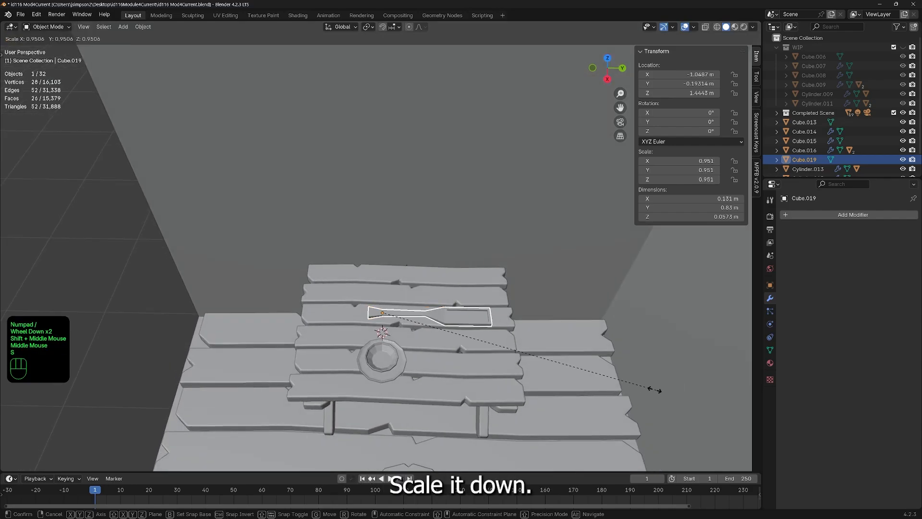
{"action": "left_click", "coordinate": [531, 361]}
Step: Isolate the spoon in Edit Mode and add one loop cut across the middle of its head
{"action": "scroll", "coordinate": [504, 396], "scroll_direction": "up", "scroll_amount": 3}
{"action": "key", "text": "Tab"}
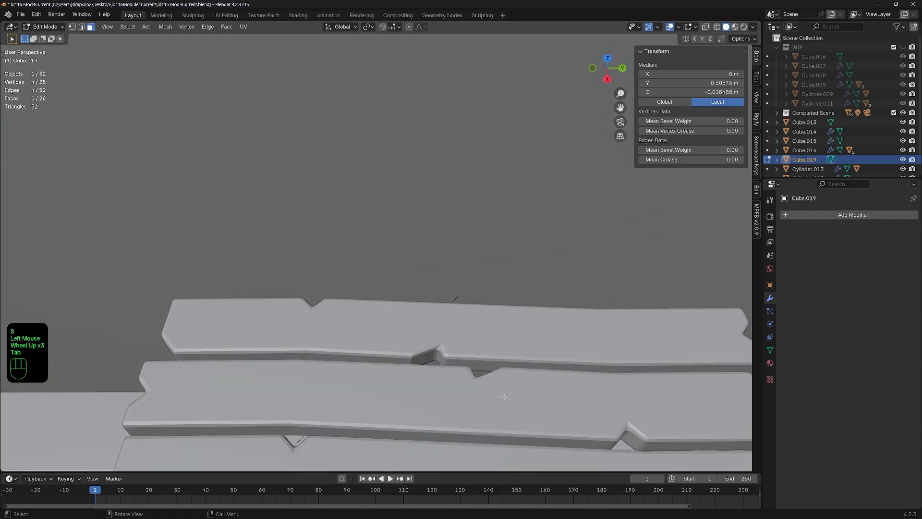
{"action": "middle_click_drag", "start_coordinate": [526, 390], "coordinate": [431, 293], "text": "shift"}
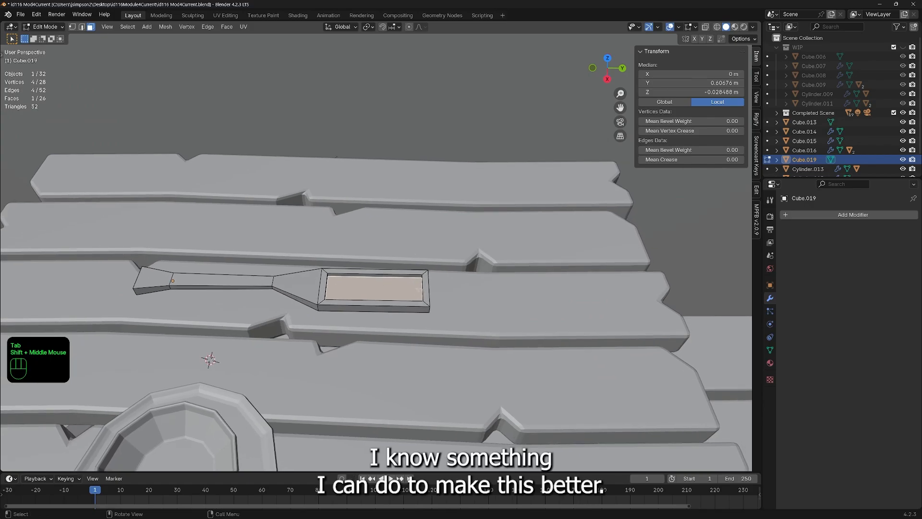
{"action": "key", "text": "KP_Divide"}
{"action": "middle_click_drag", "start_coordinate": [414, 294], "coordinate": [492, 323]}
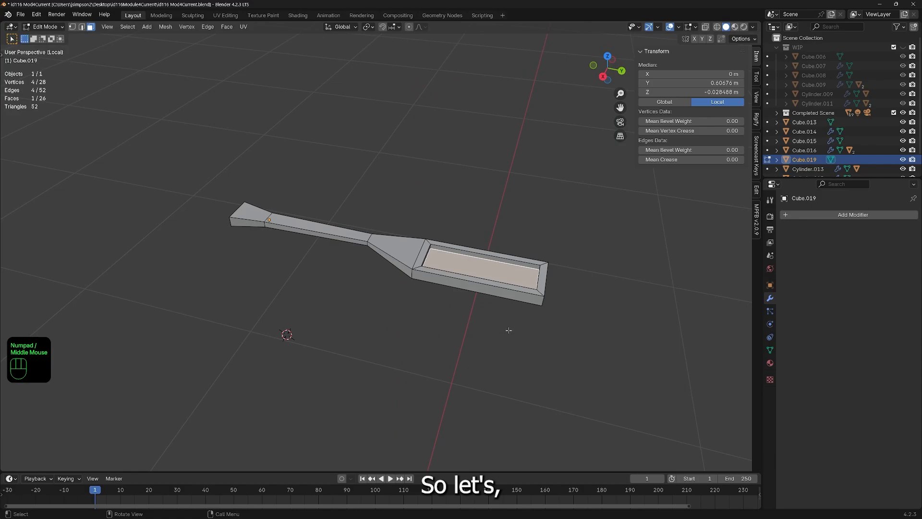
{"action": "key", "text": "ctrl+r"}
{"action": "left_click", "coordinate": [481, 288]}
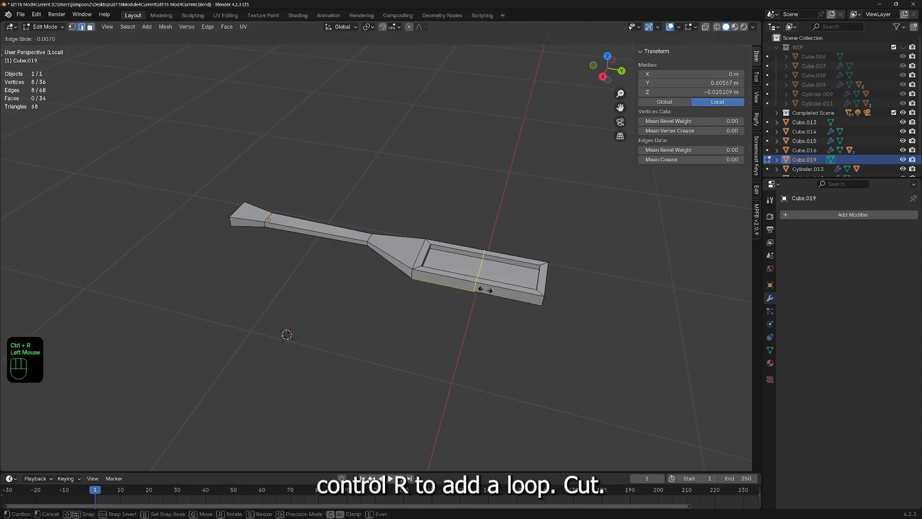
{"action": "left_click", "coordinate": [486, 290]}
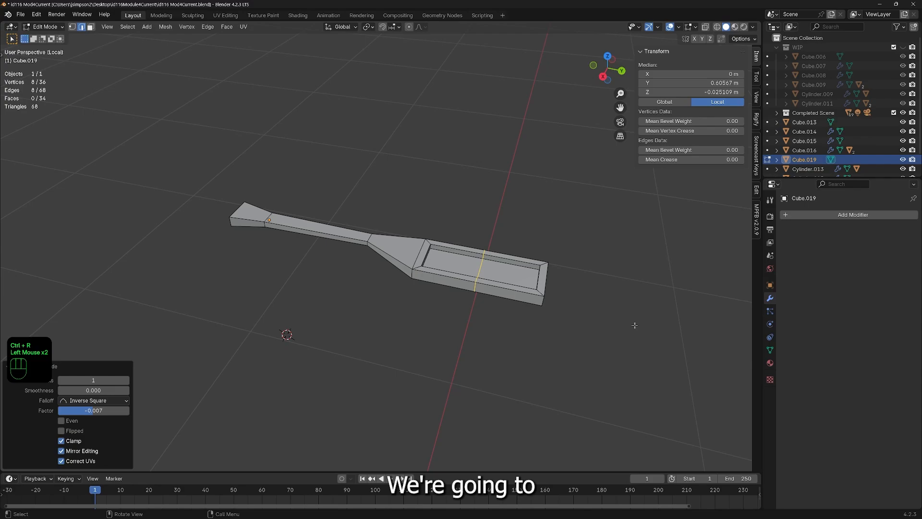
Step: Widen the new middle loop of the spoon head to about 1.505 along X
{"action": "middle_click_drag", "start_coordinate": [634, 324], "coordinate": [575, 333]}
{"action": "key", "text": "s"}
{"action": "key", "text": "x"}
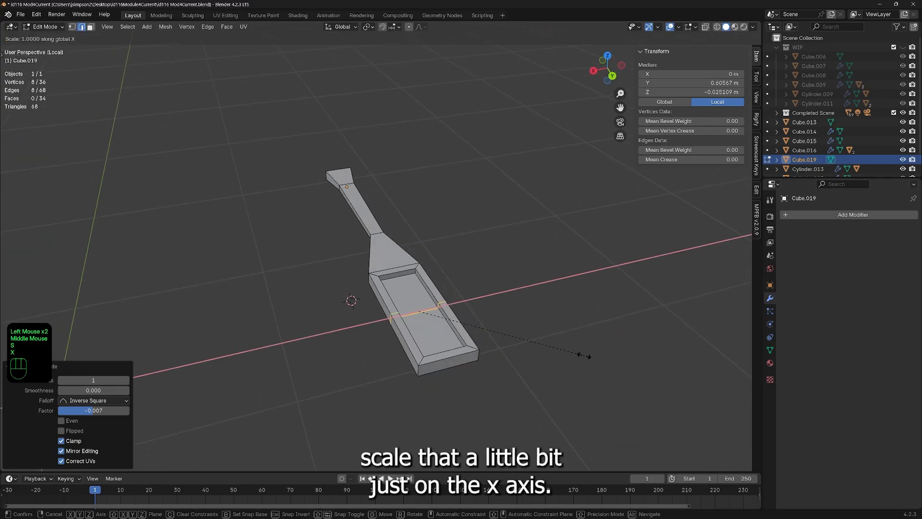
{"action": "left_click", "coordinate": [665, 373]}
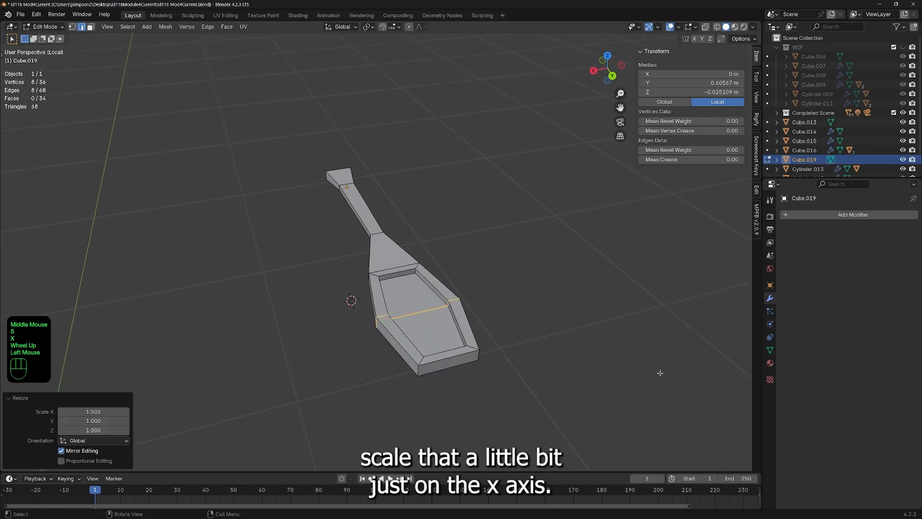
Step: Lower the spoon head's middle loop about 0.004 m along Z
{"action": "middle_click_drag", "start_coordinate": [666, 373], "coordinate": [677, 330]}
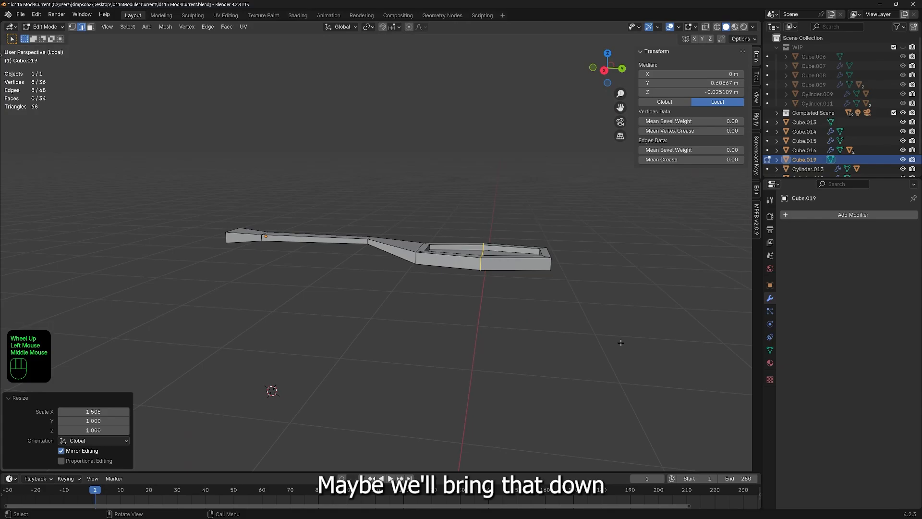
{"action": "key", "text": "g"}
{"action": "key", "text": "z"}
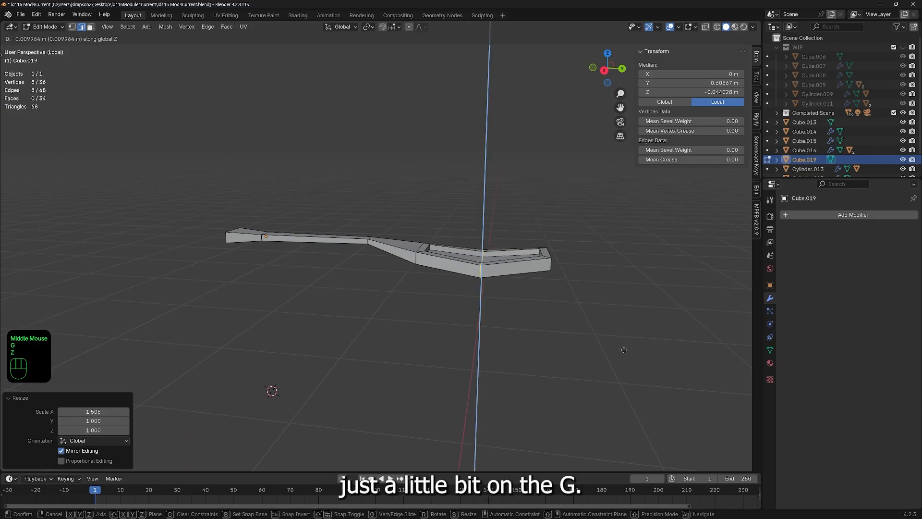
{"action": "left_click", "coordinate": [626, 345]}
Step: Select the whole tip end of the spoon head in wireframe and move it about -0.021 m along Y, towards the handle
{"action": "middle_click_drag", "start_coordinate": [603, 309], "coordinate": [513, 222]}
{"action": "key", "text": "shift+z"}
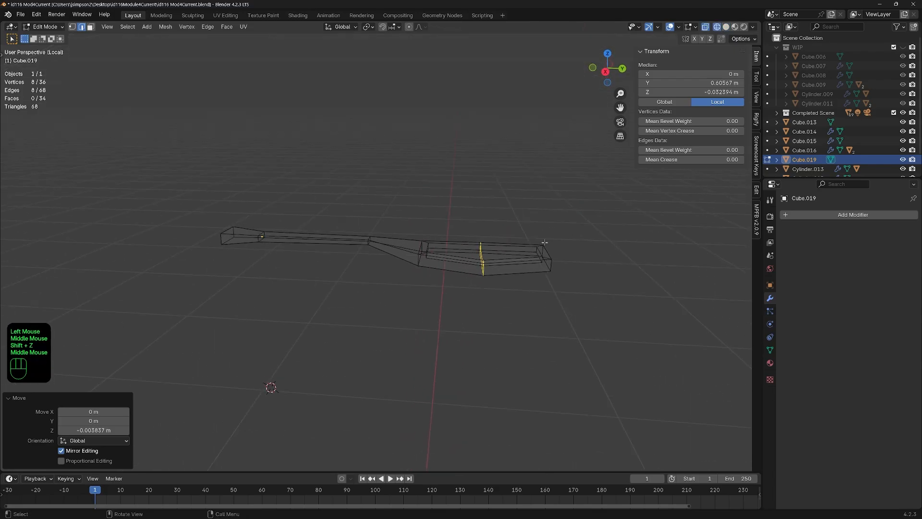
{"action": "left_click_drag", "start_coordinate": [513, 222], "coordinate": [560, 290]}
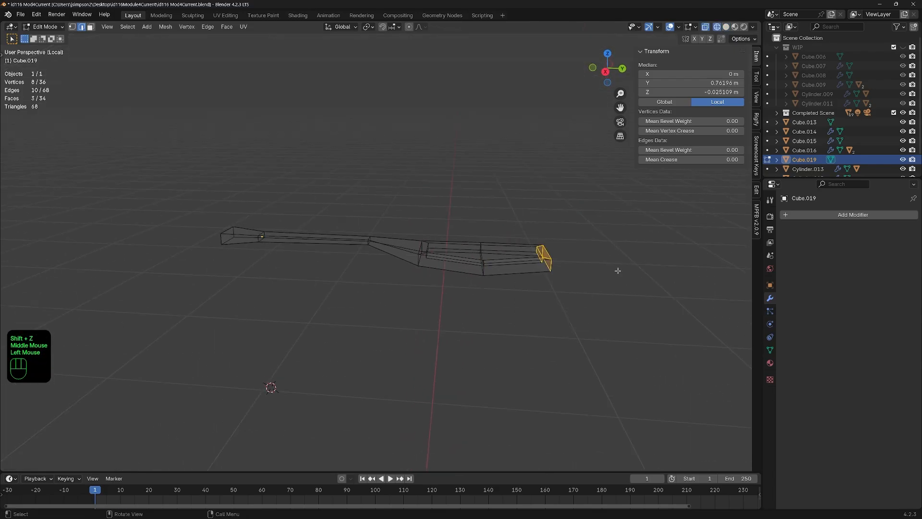
{"action": "middle_click_drag", "start_coordinate": [618, 270], "coordinate": [584, 289]}
{"action": "key", "text": "g"}
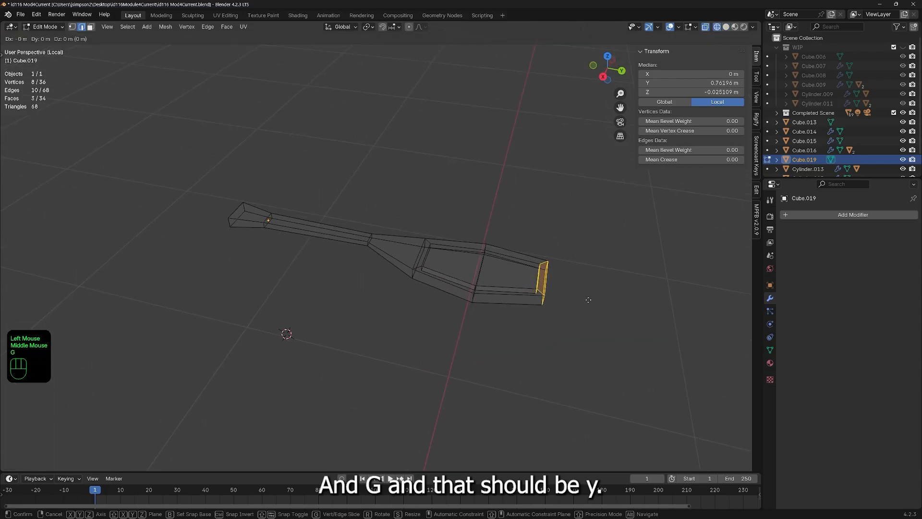
{"action": "key", "text": "y"}
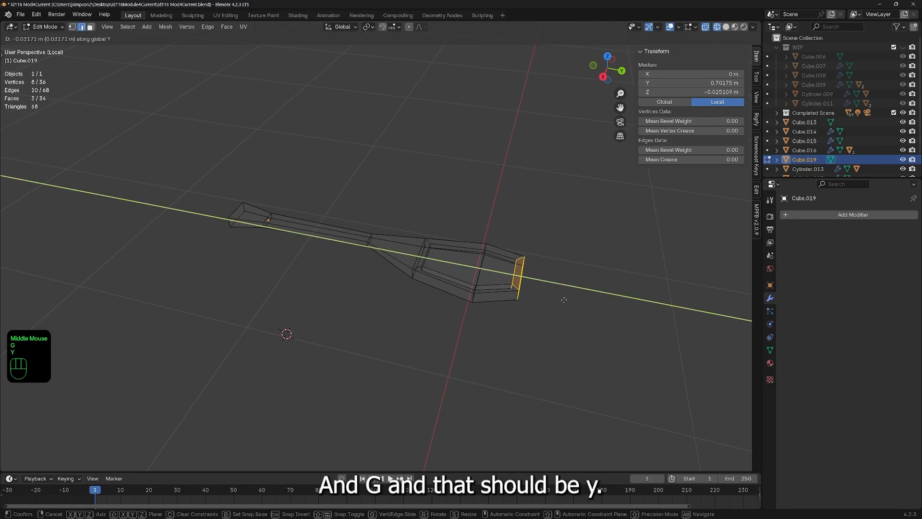
{"action": "left_click", "coordinate": [531, 311]}
{"action": "middle_click_drag", "start_coordinate": [531, 313], "coordinate": [532, 298]}
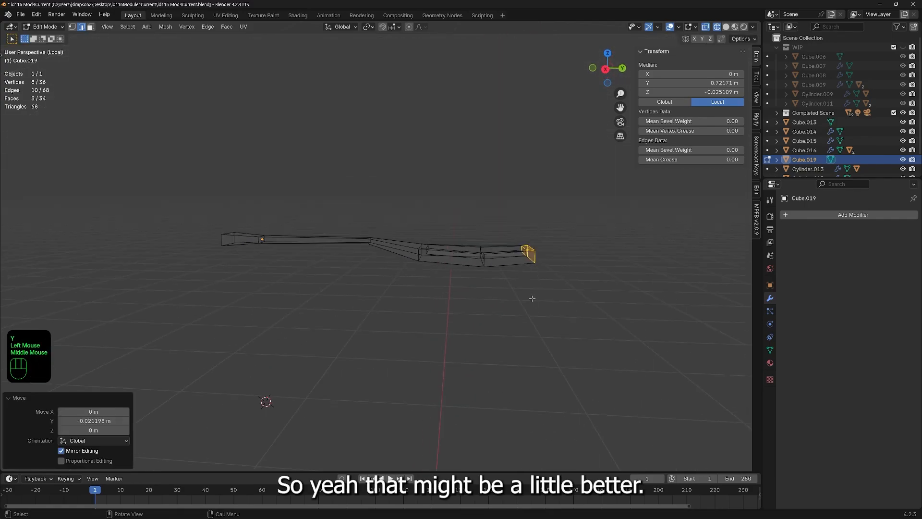
{"action": "key", "text": "Tab"}
{"action": "key", "text": "shift+z"}
Step: Add a Bevel modifier to the spoon and set its amount to 0.01 m
{"action": "middle_click_drag", "start_coordinate": [577, 325], "coordinate": [447, 367]}
{"action": "scroll", "coordinate": [484, 343], "scroll_direction": "down", "scroll_amount": 4}
{"action": "middle_click_drag", "start_coordinate": [484, 342], "coordinate": [598, 277]}
{"action": "scroll", "coordinate": [429, 279], "scroll_direction": "up", "scroll_amount": 3}
{"action": "scroll", "coordinate": [598, 277], "scroll_direction": "up", "scroll_amount": 1}
{"action": "left_click", "coordinate": [807, 214]}
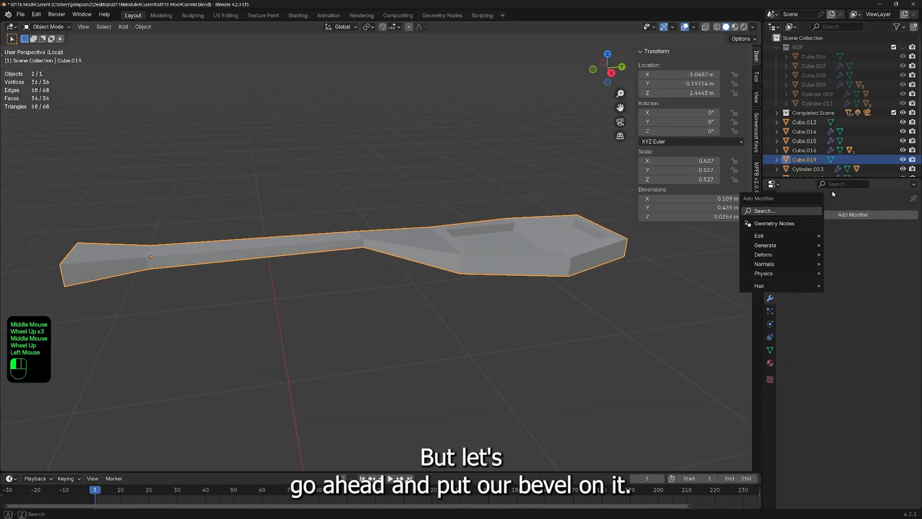
{"action": "type", "text": "bev"}
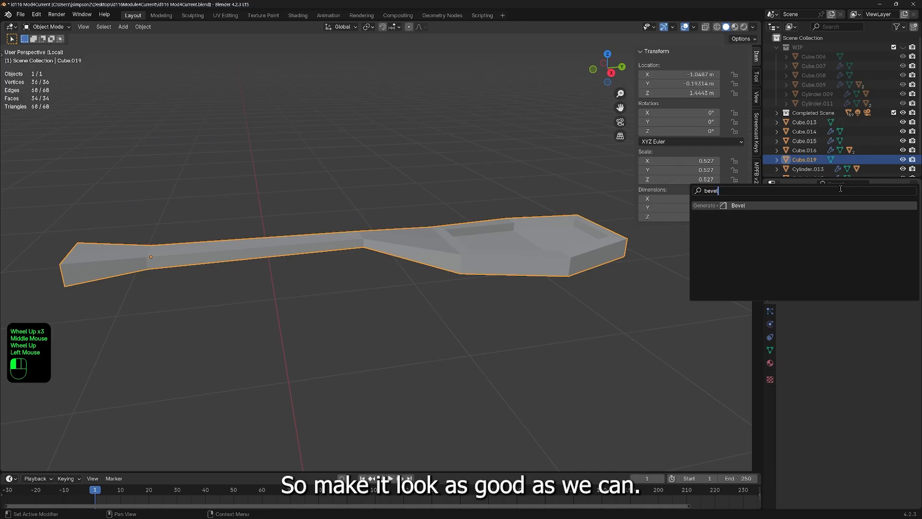
{"action": "type", "text": "el"}
{"action": "key", "text": "Return"}
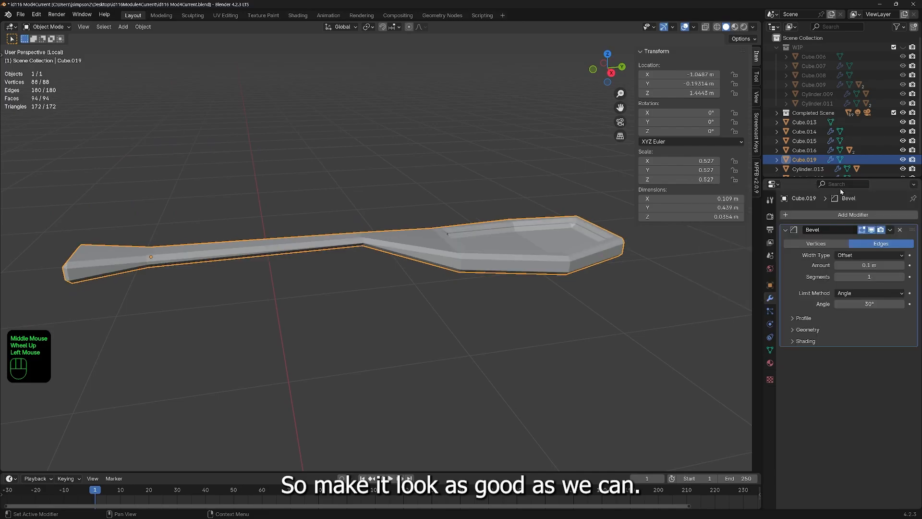
{"action": "left_click", "coordinate": [871, 265]}
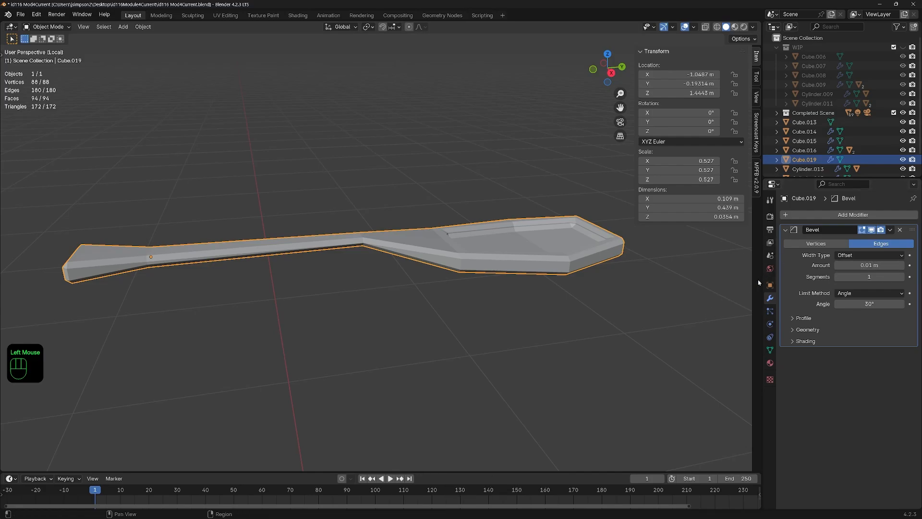
Step: Set the spoon's Bevel modifier to 2 segments, without any keyframe on the value
{"action": "middle_click_drag", "start_coordinate": [756, 284], "coordinate": [721, 322]}
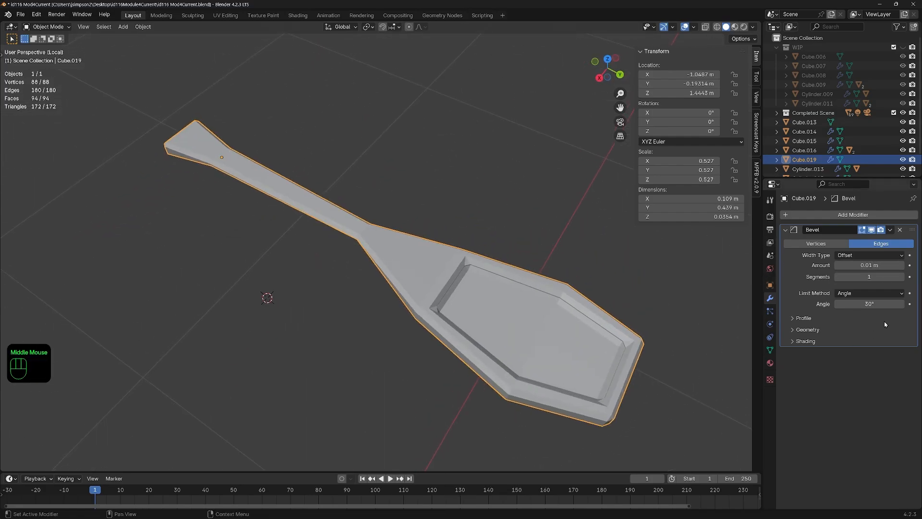
{"action": "left_click", "coordinate": [909, 277]}
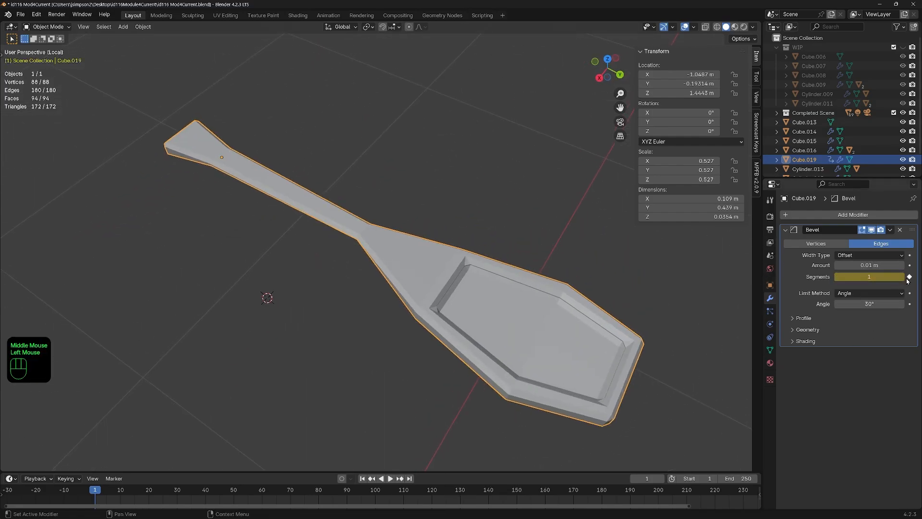
{"action": "left_click", "coordinate": [909, 277]}
{"action": "left_click", "coordinate": [902, 277]}
{"action": "middle_click_drag", "start_coordinate": [577, 392], "coordinate": [590, 340]}
{"action": "scroll", "coordinate": [435, 297], "scroll_direction": "down", "scroll_amount": 2}
{"action": "scroll", "coordinate": [435, 300], "scroll_direction": "down", "scroll_amount": 2}
{"action": "middle_click_drag", "start_coordinate": [418, 313], "coordinate": [480, 319]}
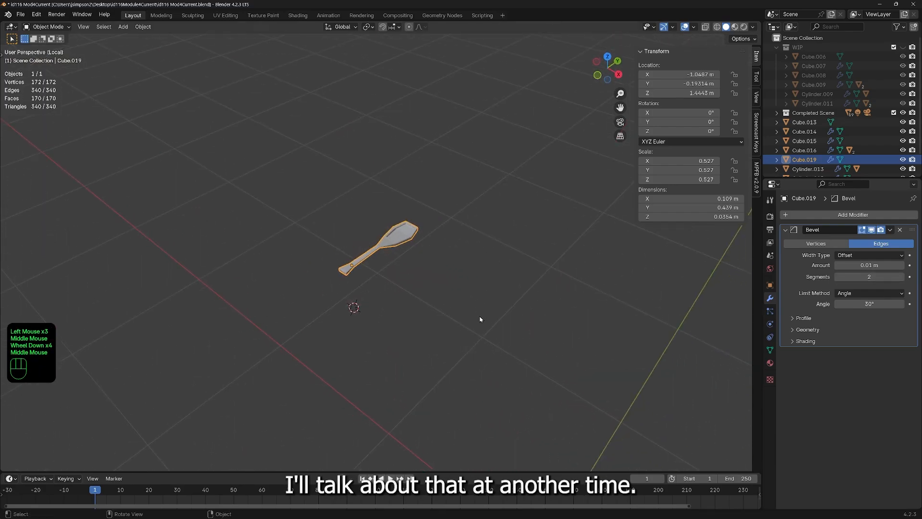
Step: Exit local view and set the spoon's origin to its geometry
{"action": "key", "text": "KP_Divide"}
{"action": "scroll", "coordinate": [484, 330], "scroll_direction": "down", "scroll_amount": 2}
{"action": "middle_click_drag", "start_coordinate": [359, 362], "coordinate": [337, 284]}
{"action": "right_click", "coordinate": [353, 271]}
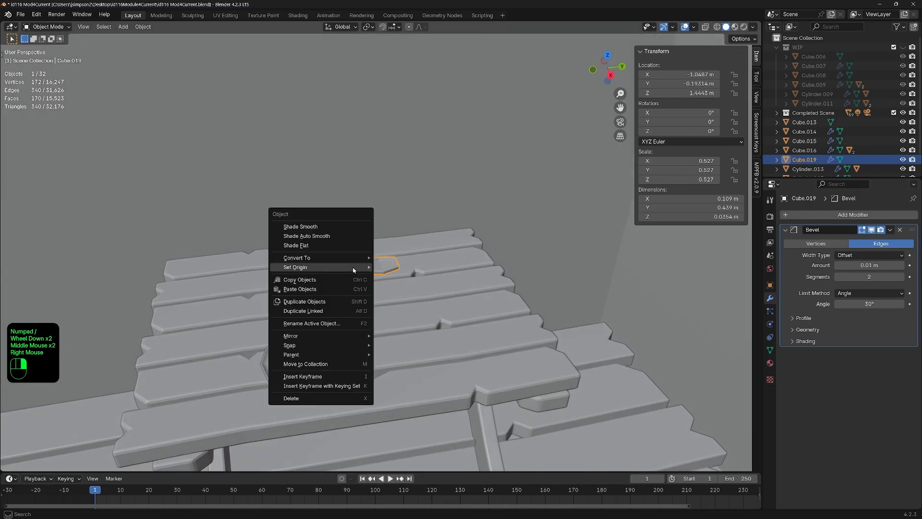
{"action": "mouse_move", "coordinate": [297, 271]}
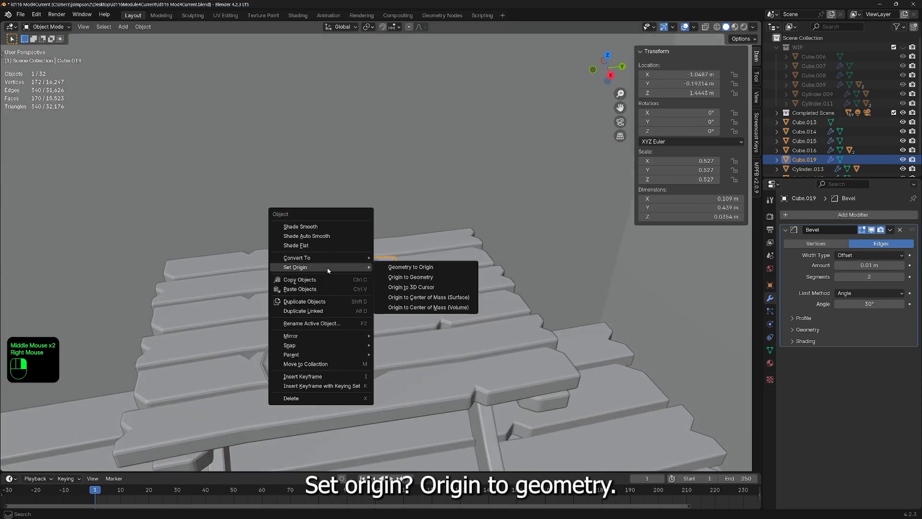
{"action": "left_click", "coordinate": [403, 278]}
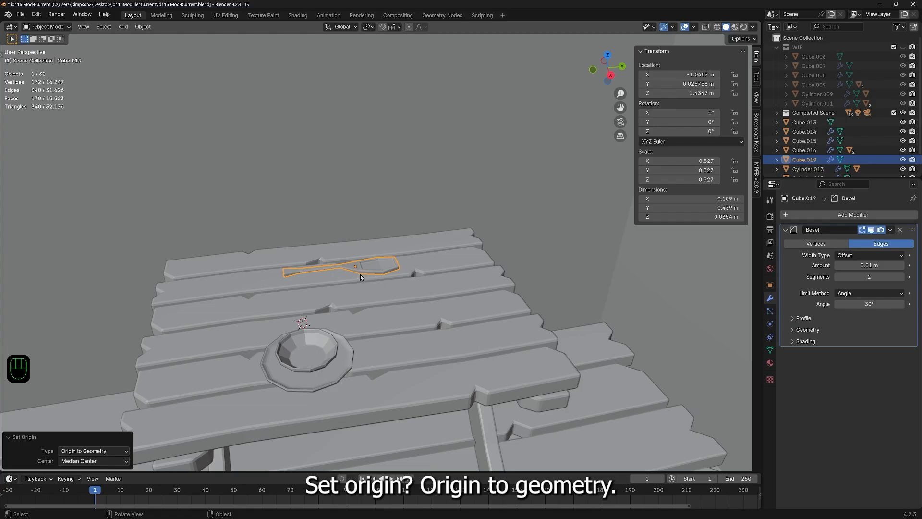
Step: Lower the spoon about 0.241 m along Z, down to the bowl's height above the table
{"action": "middle_click_drag", "start_coordinate": [514, 313], "coordinate": [489, 259]}
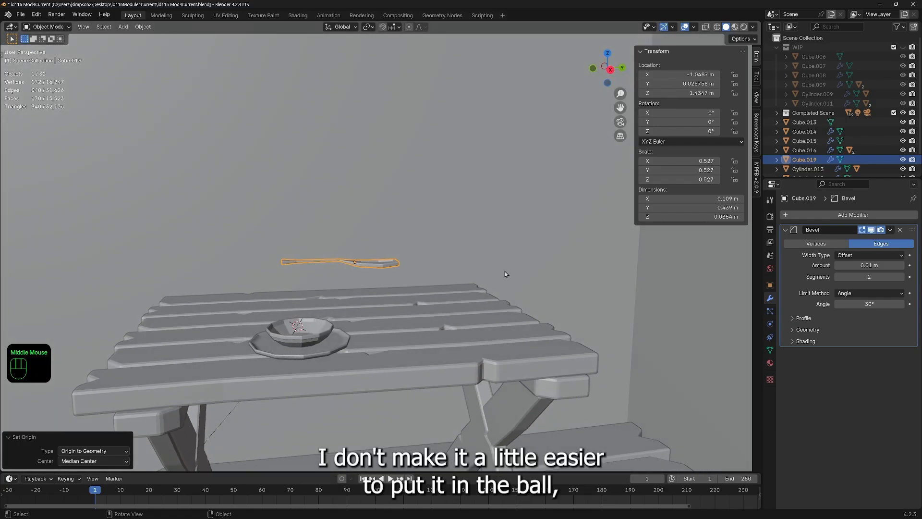
{"action": "key", "text": "g"}
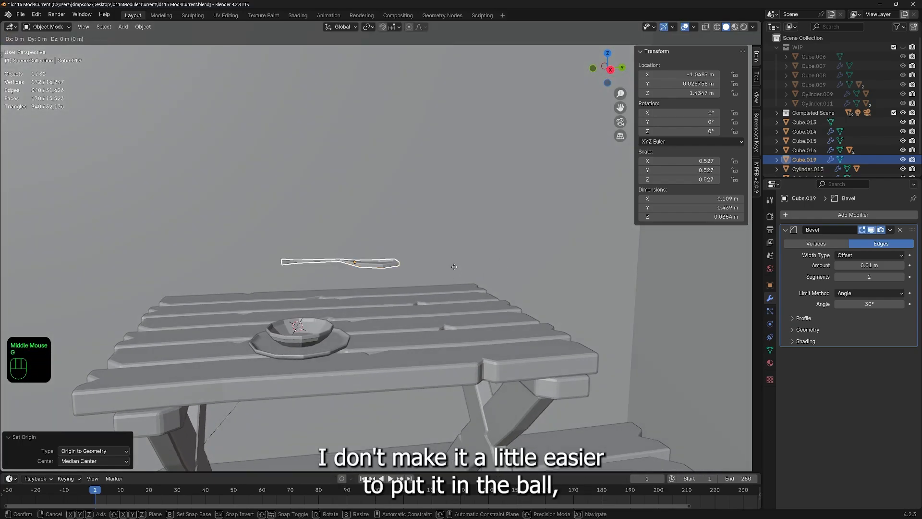
{"action": "key", "text": "z"}
{"action": "left_click", "coordinate": [446, 328]}
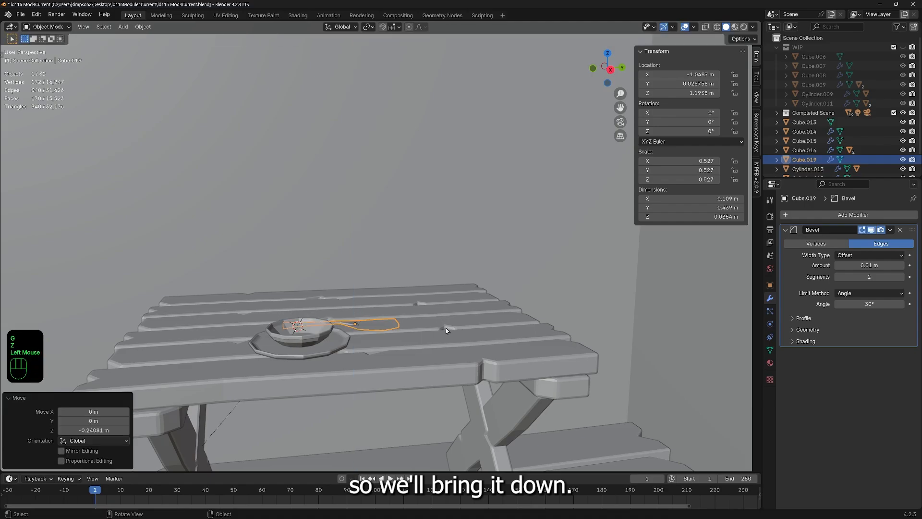
Step: Move the spoon about 0.253 m along X and -0.310 m along Y so it sits at the bowl and plate
{"action": "middle_click_drag", "start_coordinate": [446, 327], "coordinate": [446, 352]}
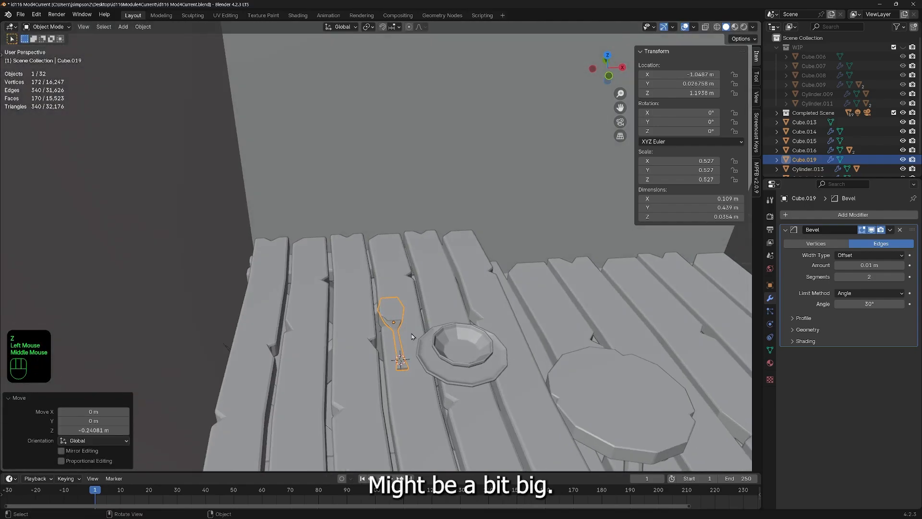
{"action": "key", "text": "g"}
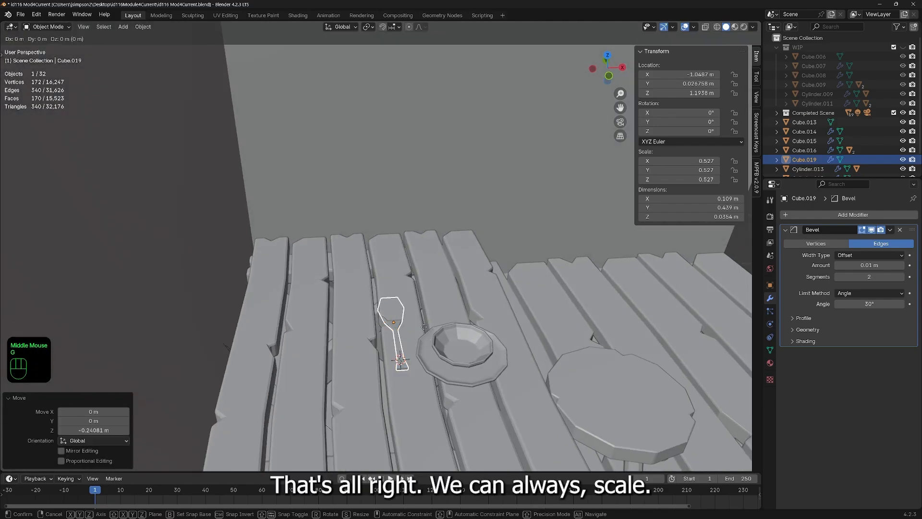
{"action": "key", "text": "x"}
{"action": "left_click", "coordinate": [488, 349]}
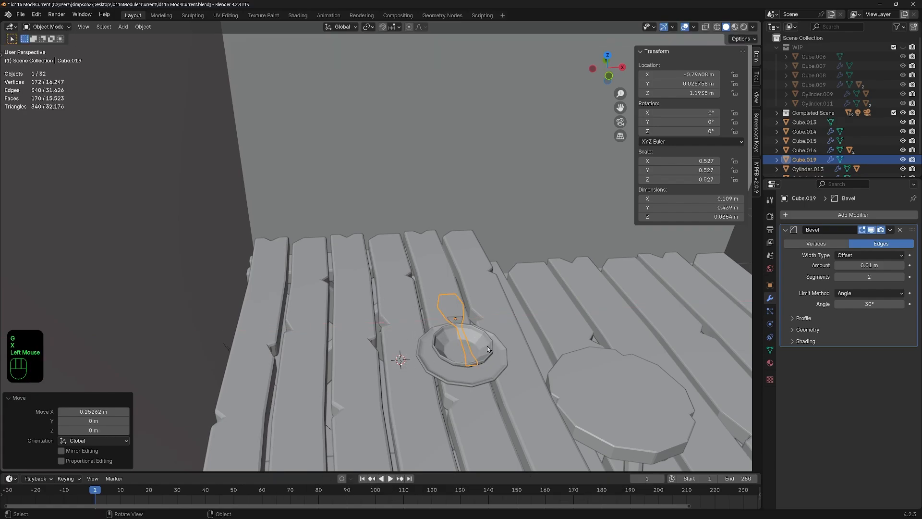
{"action": "middle_click_drag", "start_coordinate": [488, 349], "coordinate": [617, 351]}
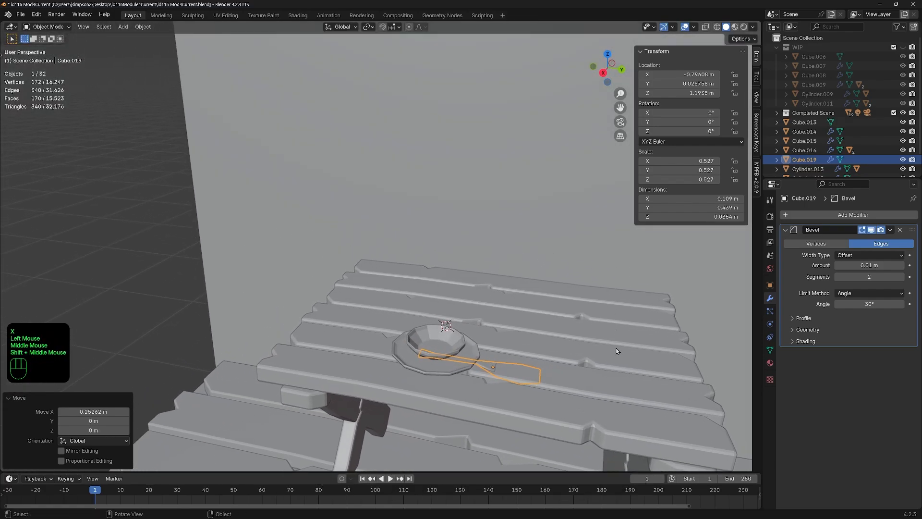
{"action": "key", "text": "g"}
{"action": "key", "text": "y"}
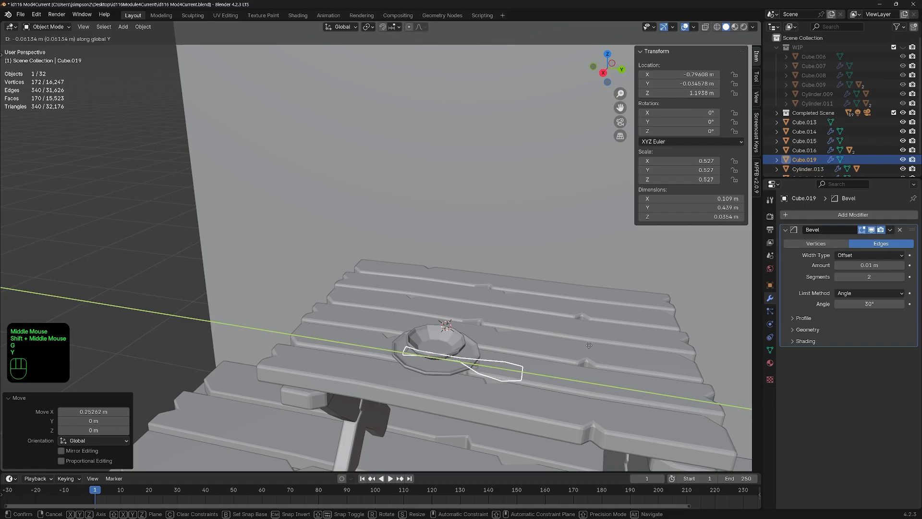
{"action": "left_click", "coordinate": [504, 390]}
{"action": "middle_click_drag", "start_coordinate": [505, 391], "coordinate": [524, 373]}
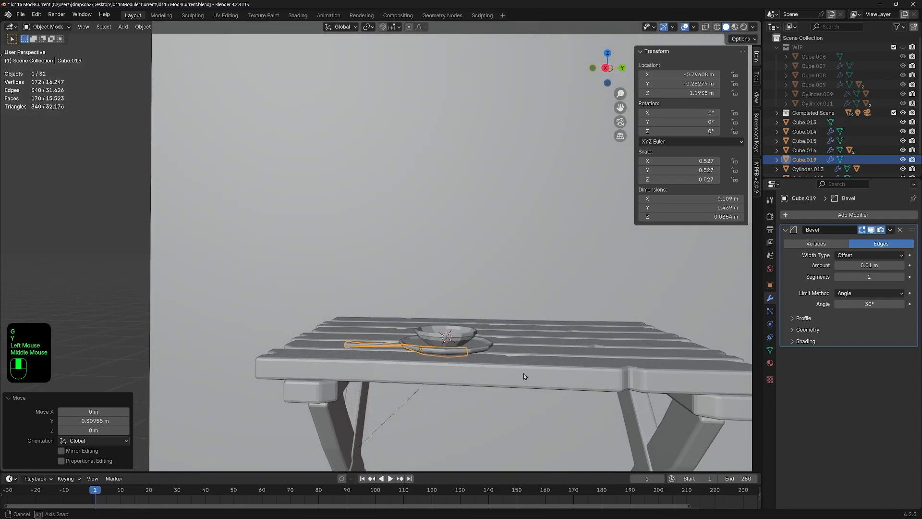
Step: Isolate the spoon in local view in Edit Mode
{"action": "key", "text": "Tab"}
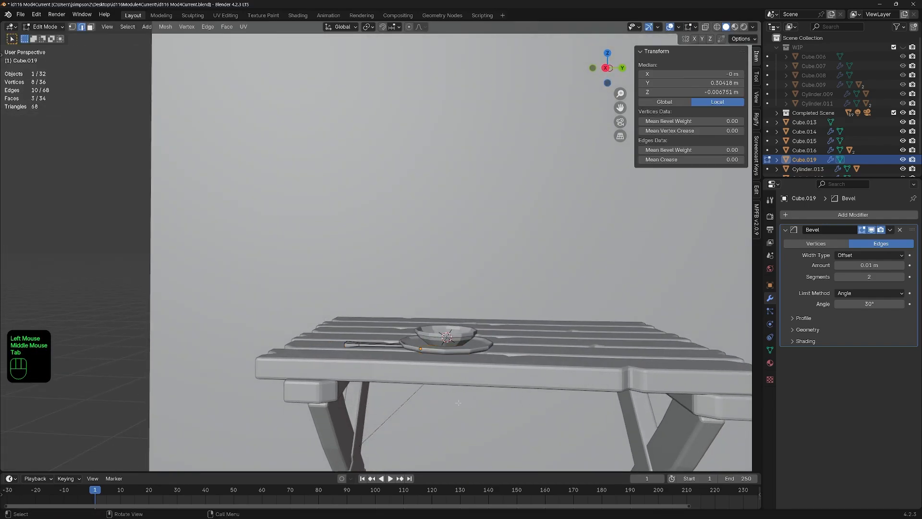
{"action": "key", "text": "KP_Divide"}
{"action": "scroll", "coordinate": [513, 336], "scroll_direction": "up", "scroll_amount": 5}
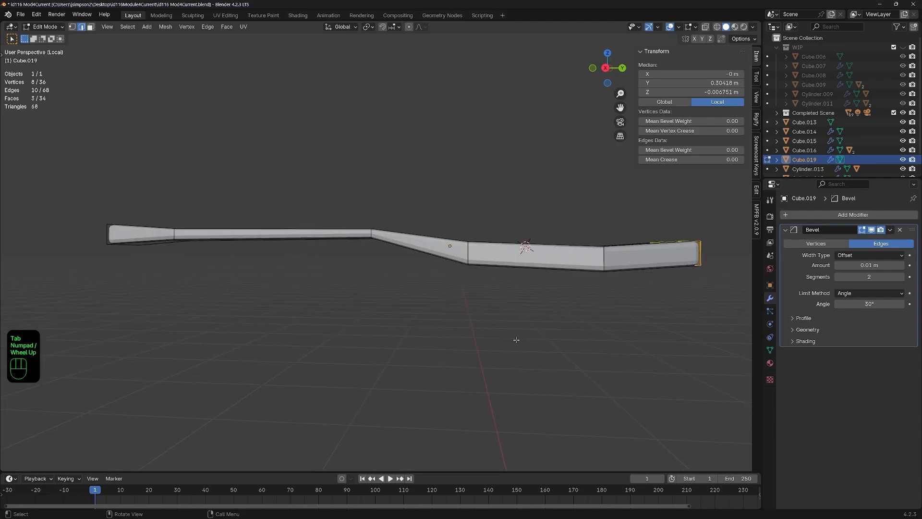
Step: Try to scale the spoon's head uniformly to about 0.543 with a box selection in solid view
{"action": "middle_click_drag", "start_coordinate": [513, 336], "coordinate": [525, 381]}
{"action": "left_click_drag", "start_coordinate": [352, 166], "coordinate": [716, 395]}
{"action": "middle_click_drag", "start_coordinate": [716, 395], "coordinate": [650, 357]}
{"action": "scroll", "coordinate": [688, 376], "scroll_direction": "up", "scroll_amount": 1, "text": "shift"}
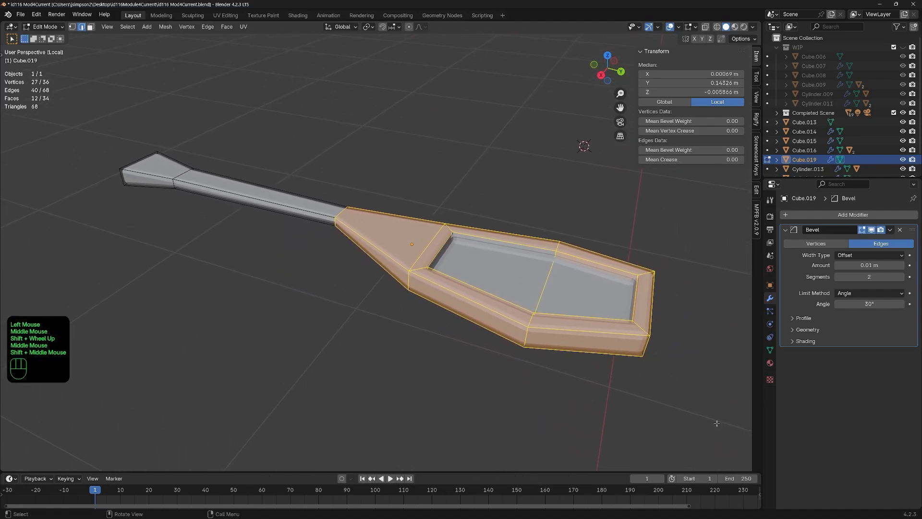
{"action": "key", "text": "s"}
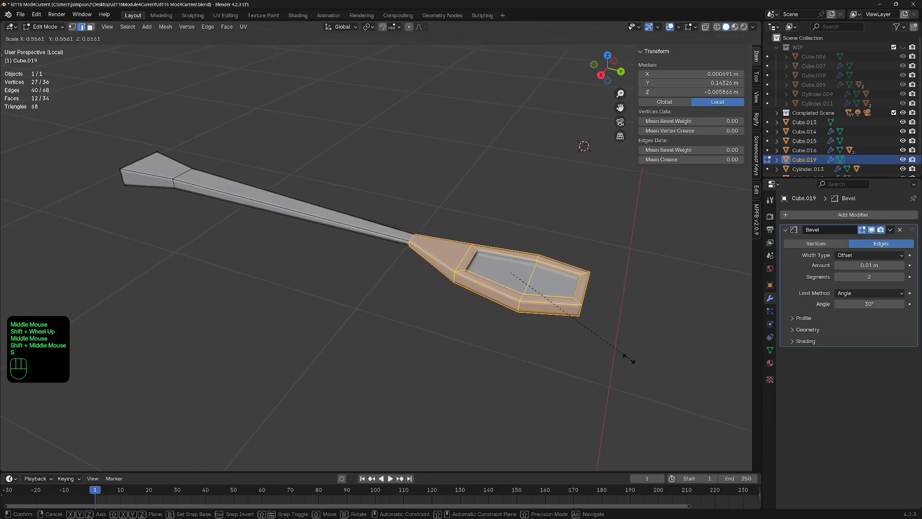
{"action": "left_click", "coordinate": [632, 356]}
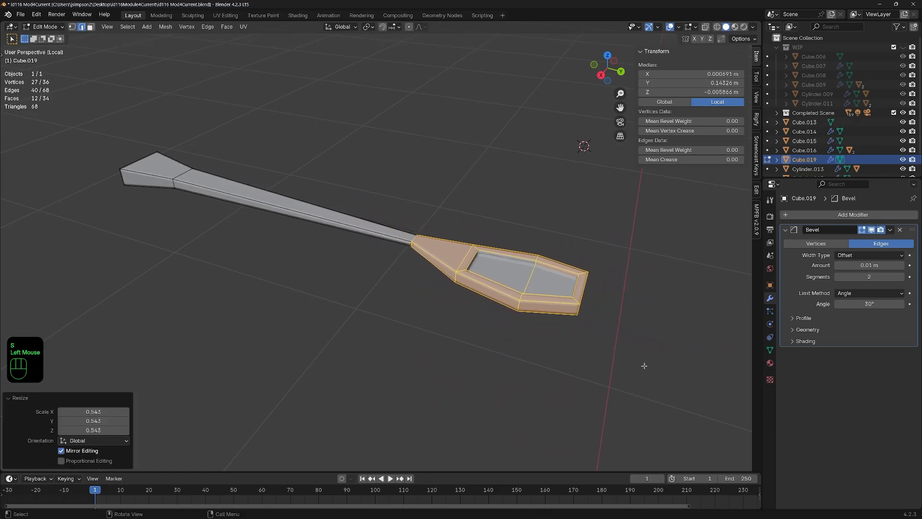
Step: Try to move the spoon's head about -0.022 m along Y, and undo both this move and the scaling
{"action": "key", "text": "g"}
{"action": "key", "text": "x"}
{"action": "key", "text": "y"}
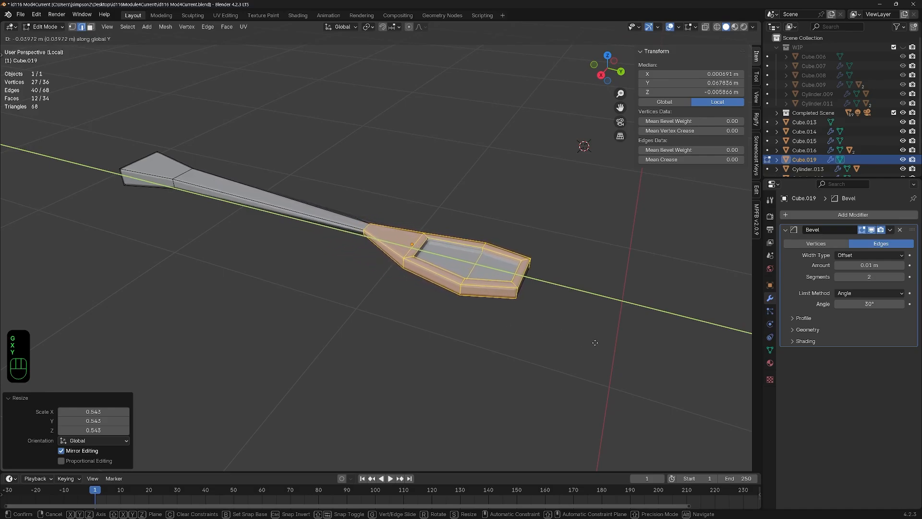
{"action": "left_click", "coordinate": [567, 343]}
{"action": "middle_click_drag", "start_coordinate": [567, 343], "coordinate": [433, 313]}
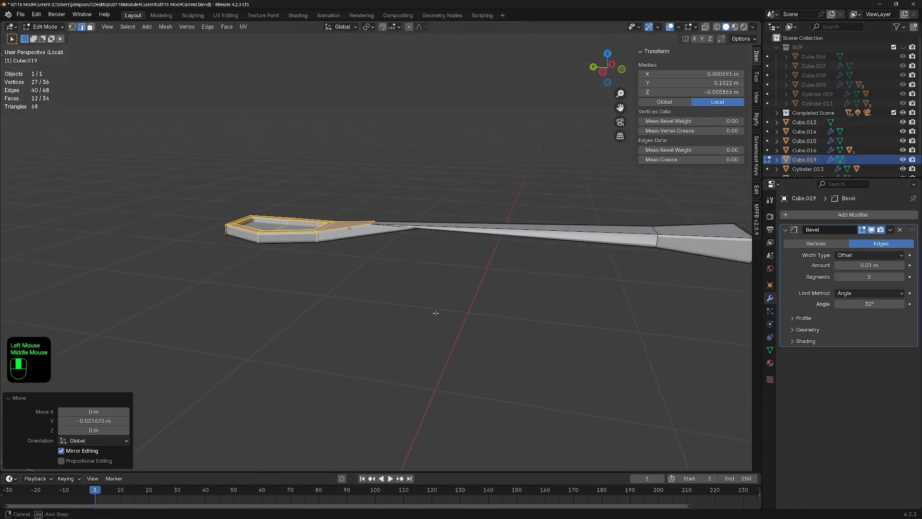
{"action": "key", "text": "ctrl+z"}
{"action": "key", "text": "ctrl+z"}
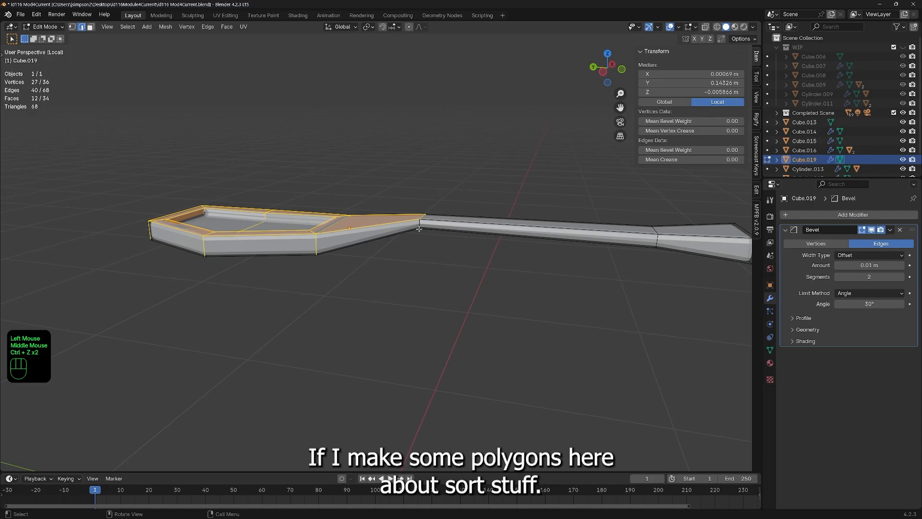
Step: Select the spoon's entire head in wireframe, including hidden geometry, and scale it uniformly to about 0.479
{"action": "middle_click_drag", "start_coordinate": [579, 338], "coordinate": [430, 301]}
{"action": "key", "text": "shift+z"}
{"action": "middle_click_drag", "start_coordinate": [308, 267], "coordinate": [98, 165]}
{"action": "left_click_drag", "start_coordinate": [75, 155], "coordinate": [436, 390]}
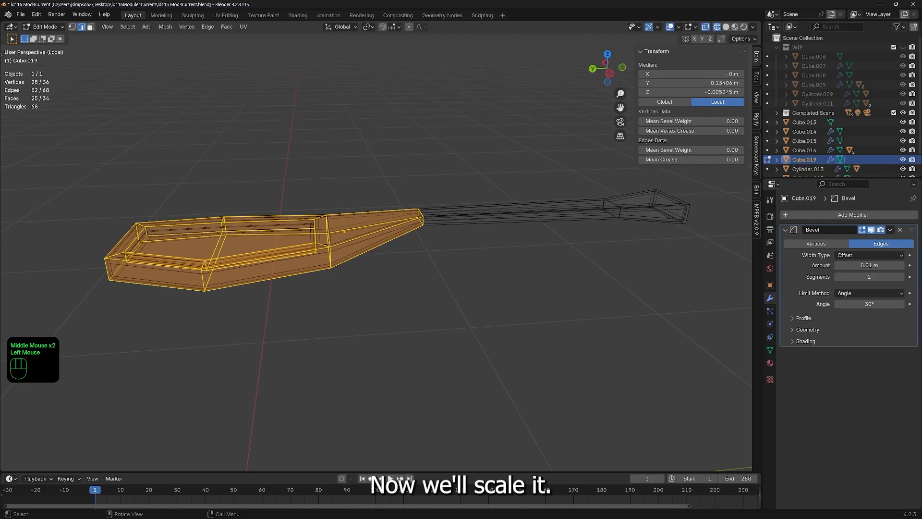
{"action": "key", "text": "s"}
{"action": "left_click", "coordinate": [484, 330]}
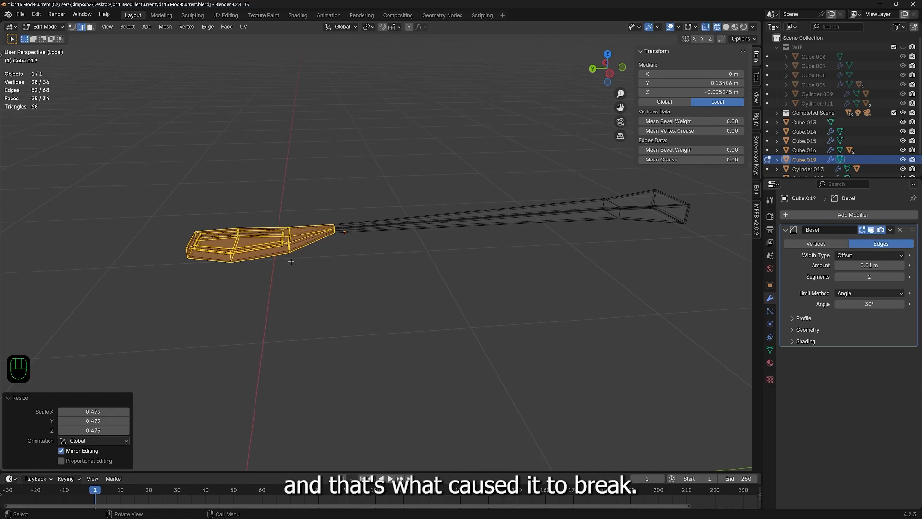
Step: Move the spoon's scaled head about -0.14 m along Y toward the handle, and return to Object Mode in solid view
{"action": "key", "text": "g"}
{"action": "key", "text": "y"}
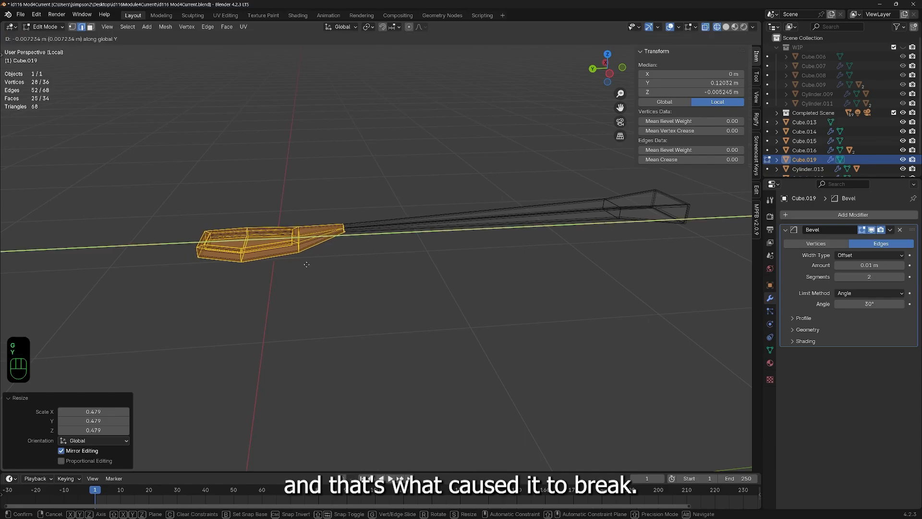
{"action": "left_click", "coordinate": [472, 259]}
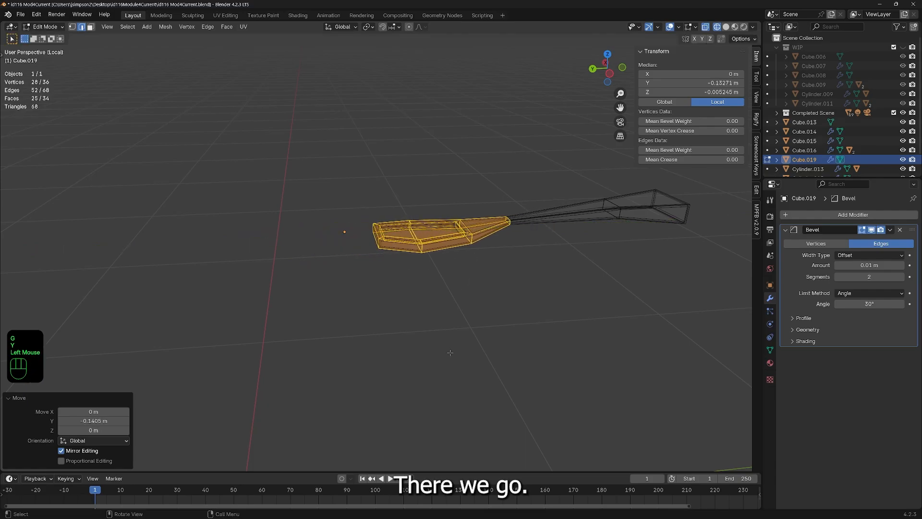
{"action": "key", "text": "Tab"}
{"action": "middle_click_drag", "start_coordinate": [447, 350], "coordinate": [580, 364]}
{"action": "key", "text": "shift+z"}
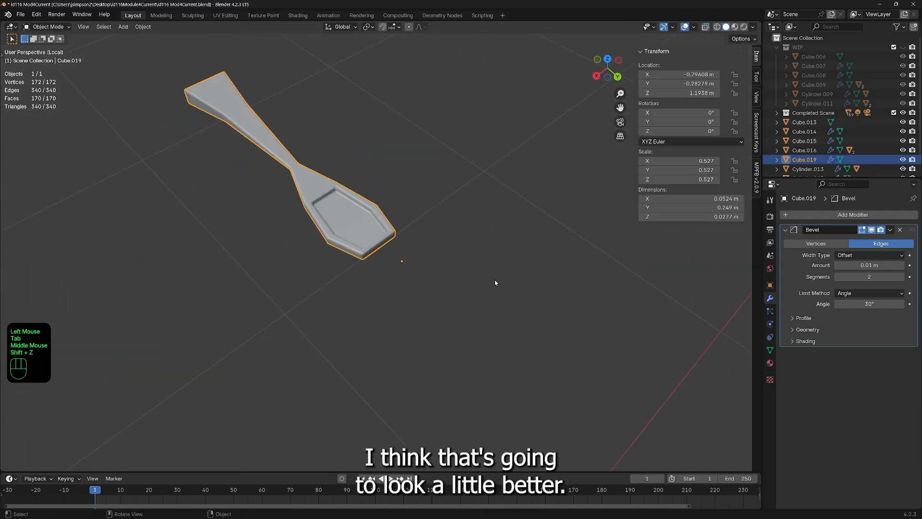
Step: Leave local view and set the spoon's origin to its geometry
{"action": "scroll", "coordinate": [494, 280], "scroll_direction": "down", "scroll_amount": 1}
{"action": "middle_click_drag", "start_coordinate": [494, 279], "coordinate": [485, 302]}
{"action": "scroll", "coordinate": [486, 302], "scroll_direction": "down", "scroll_amount": 3}
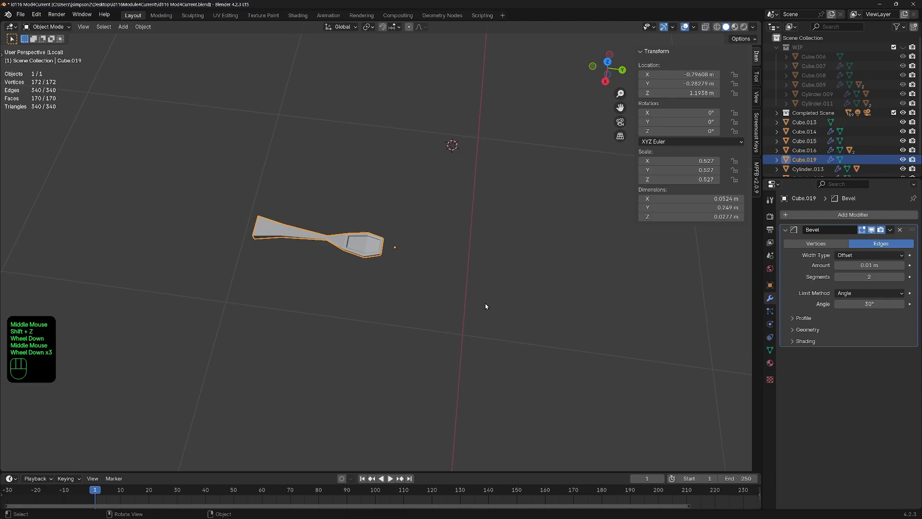
{"action": "key", "text": "KP_Divide"}
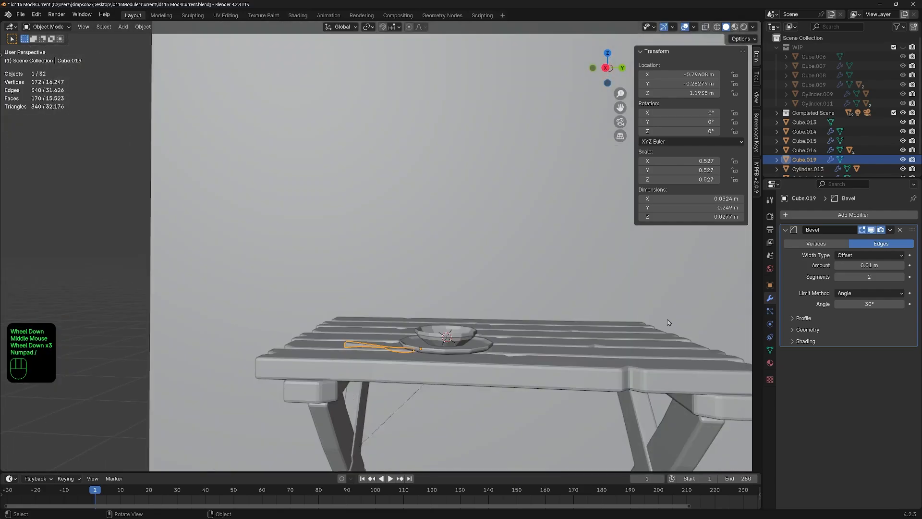
{"action": "right_click", "coordinate": [436, 360]}
{"action": "mouse_move", "coordinate": [380, 351]}
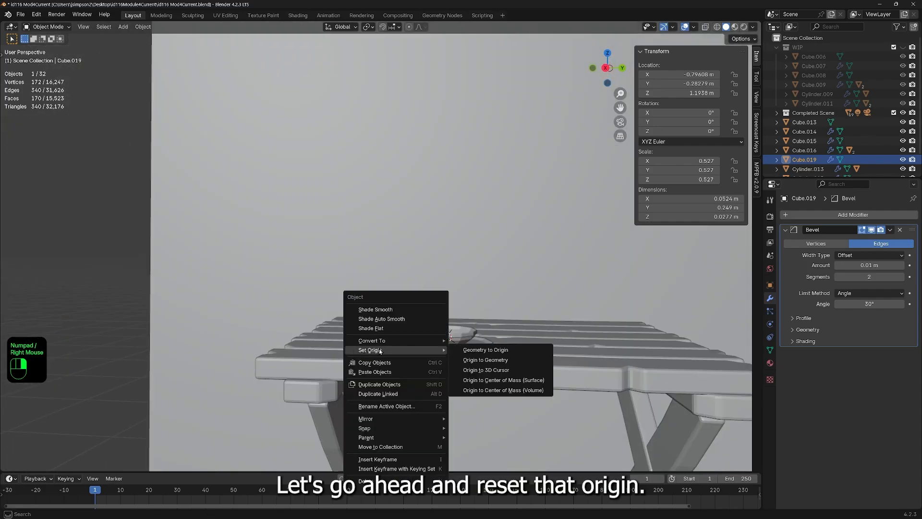
{"action": "left_click", "coordinate": [483, 360]}
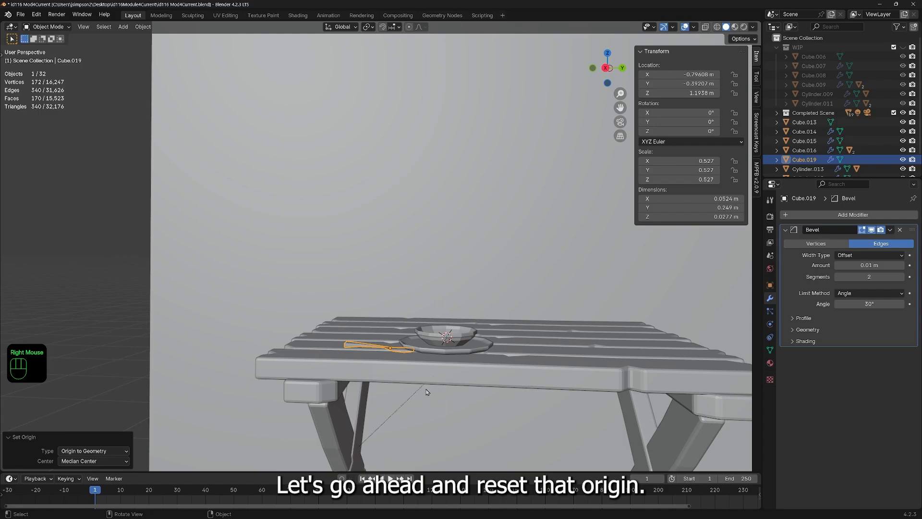
Step: Raise the spoon about 0.095 m along Z and shift it about 0.126 m along Y over the bowl
{"action": "key", "text": "g"}
{"action": "key", "text": "z"}
{"action": "left_click", "coordinate": [427, 367]}
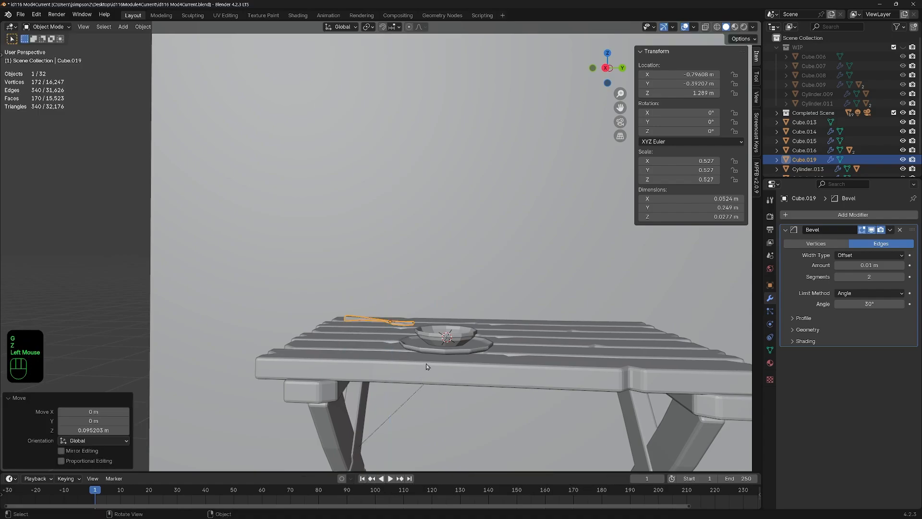
{"action": "key", "text": "g"}
{"action": "key", "text": "x"}
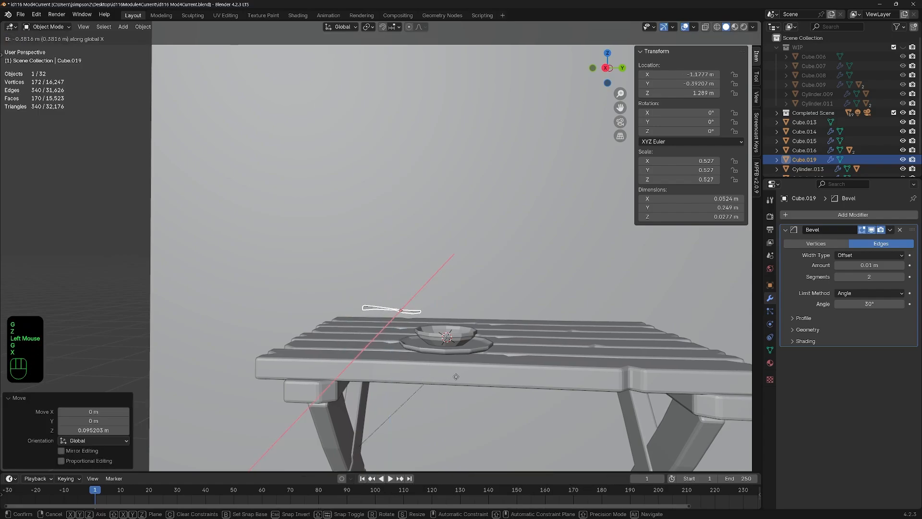
{"action": "key", "text": "y"}
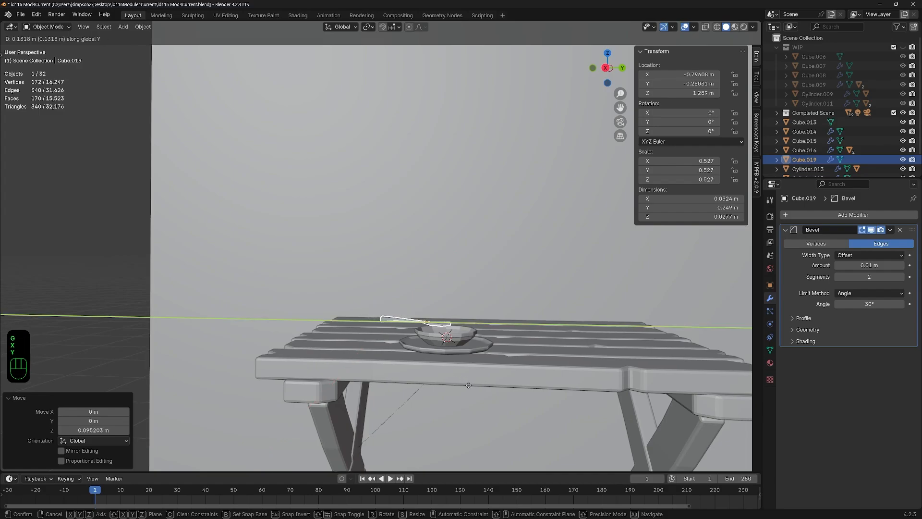
{"action": "left_click", "coordinate": [467, 389]}
Step: Tilt the spoon about -15.6° around X and lower it about 0.039 m so its head rests in the bowl
{"action": "key", "text": "r"}
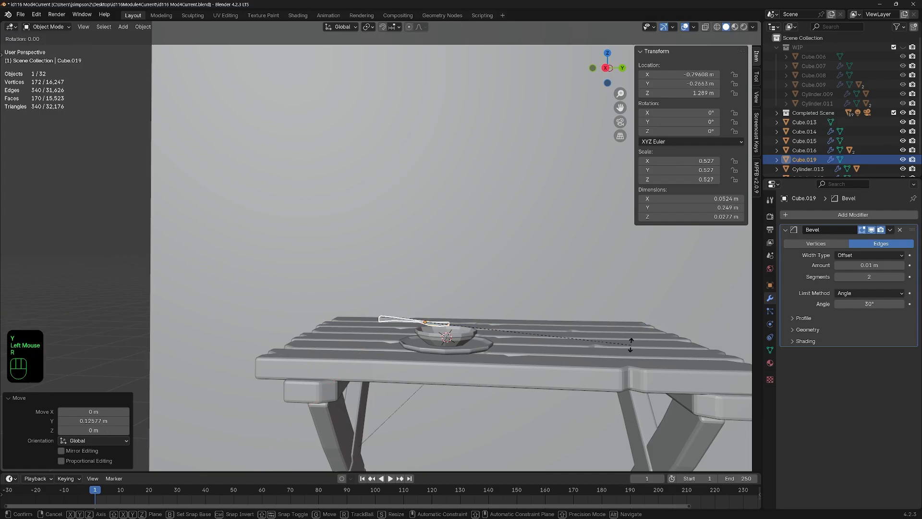
{"action": "key", "text": "y"}
{"action": "key", "text": "x"}
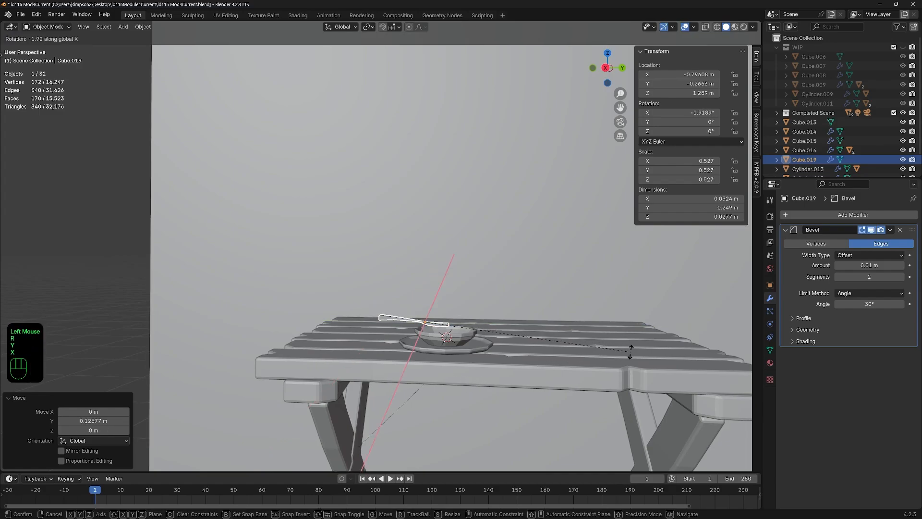
{"action": "left_click", "coordinate": [604, 397]}
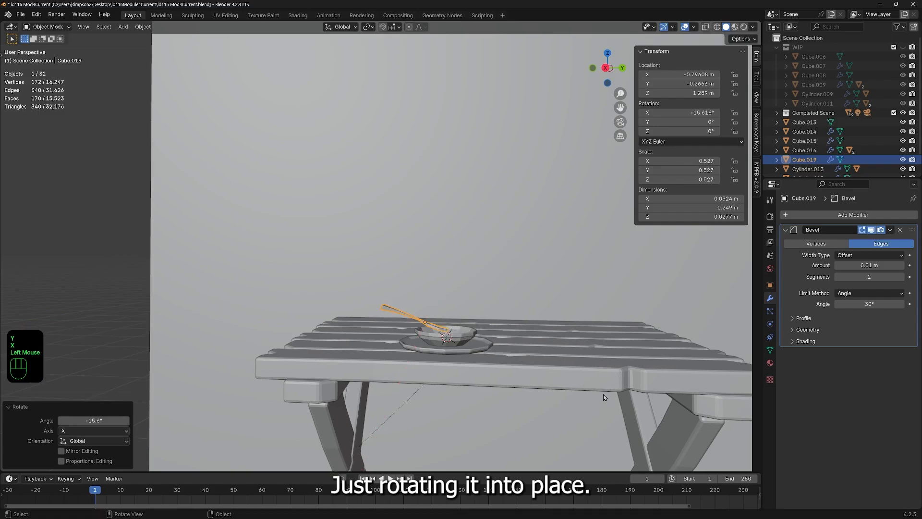
{"action": "key", "text": "g"}
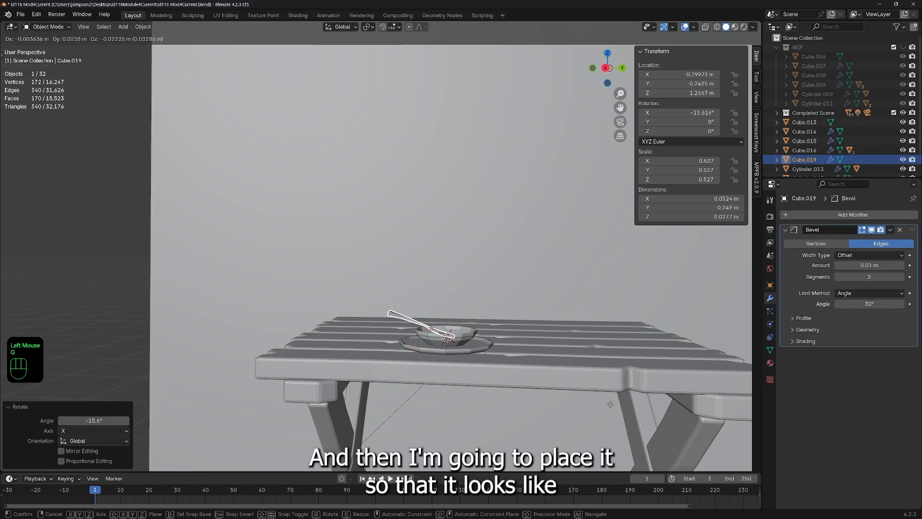
{"action": "left_click", "coordinate": [609, 409]}
Step: Examine the spoon's fit in the bowl up close and its look within the whole table scene
{"action": "middle_click_drag", "start_coordinate": [617, 377], "coordinate": [345, 361]}
{"action": "scroll", "coordinate": [460, 379], "scroll_direction": "up", "scroll_amount": 2}
{"action": "scroll", "coordinate": [460, 379], "scroll_direction": "up", "scroll_amount": 2}
{"action": "scroll", "coordinate": [339, 414], "scroll_direction": "up", "scroll_amount": 2}
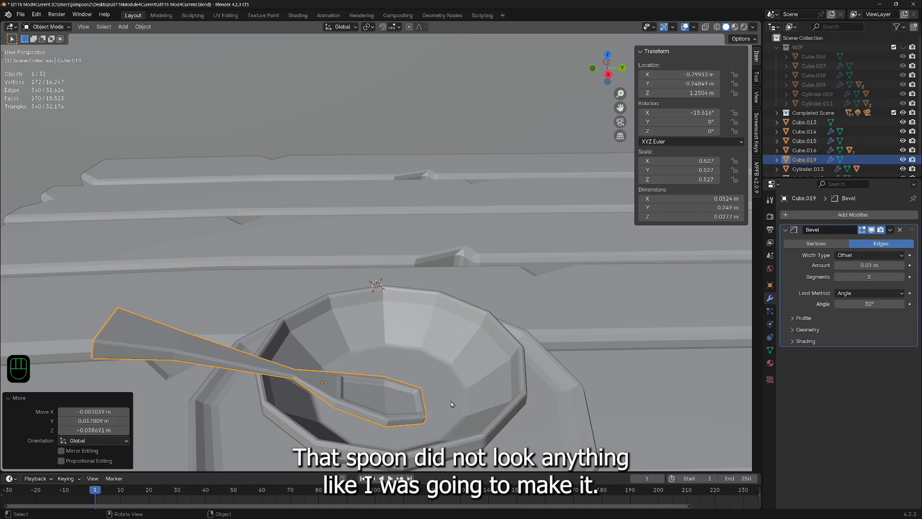
{"action": "scroll", "coordinate": [402, 367], "scroll_direction": "down", "scroll_amount": 7}
{"action": "middle_click_drag", "start_coordinate": [365, 302], "coordinate": [337, 261]}
{"action": "scroll", "coordinate": [337, 261], "scroll_direction": "down", "scroll_amount": 2}
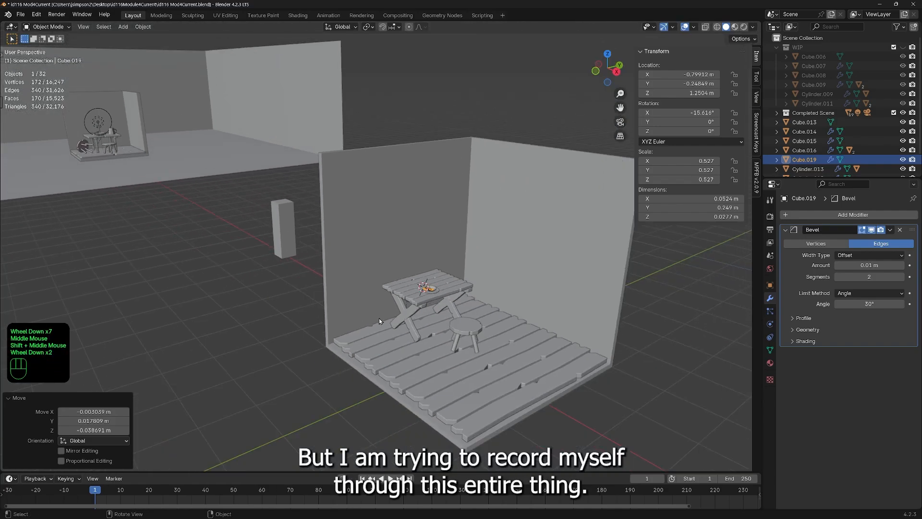
{"action": "scroll", "coordinate": [379, 318], "scroll_direction": "up", "scroll_amount": 4}
{"action": "middle_click_drag", "start_coordinate": [610, 461], "coordinate": [438, 377], "text": "shift"}
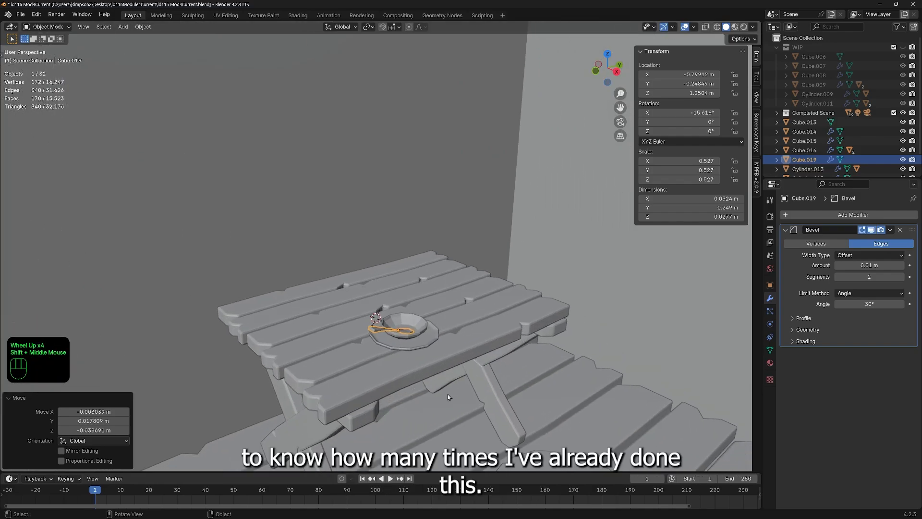
{"action": "middle_click_drag", "start_coordinate": [428, 368], "coordinate": [486, 417], "text": "shift"}
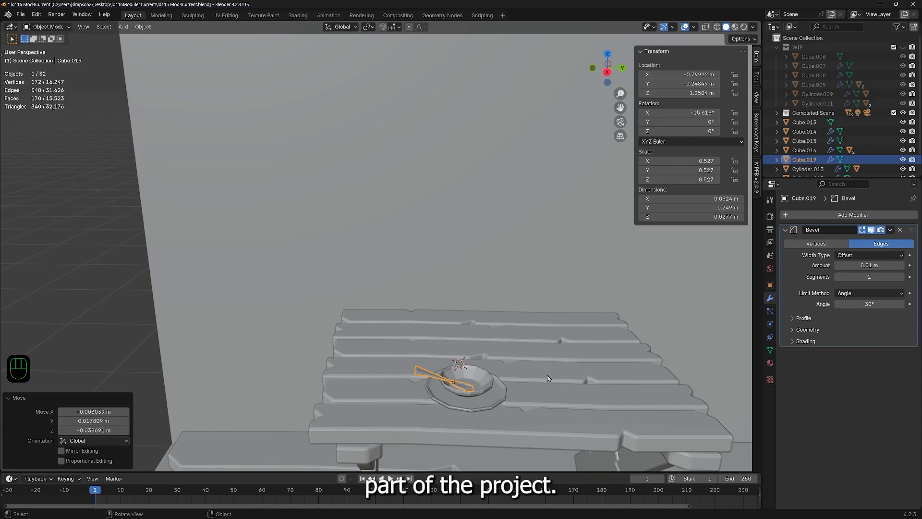
{"action": "middle_click_drag", "start_coordinate": [547, 378], "coordinate": [545, 432], "text": "shift"}
{"action": "scroll", "coordinate": [446, 413], "scroll_direction": "up", "scroll_amount": 2}
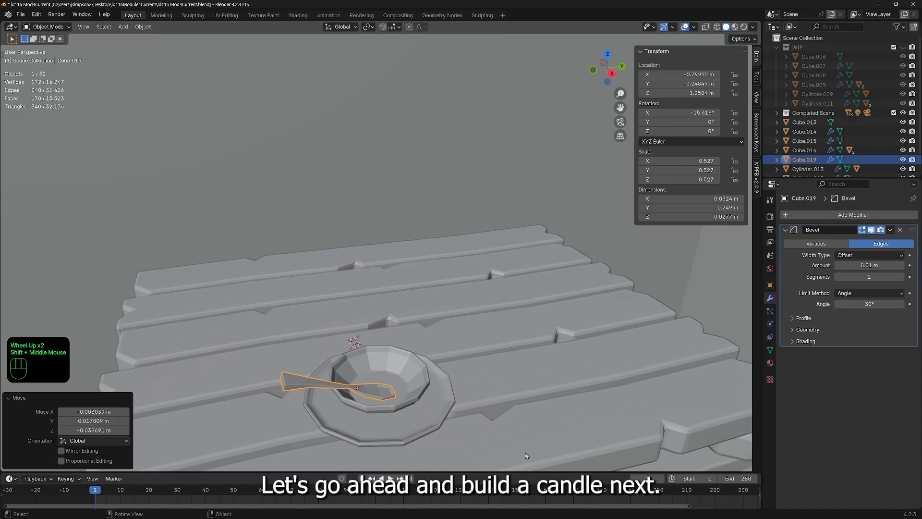
Step: Add a 12-vertex mesh cylinder at the 3D cursor on the table as the base for a candle
{"action": "middle_click_drag", "start_coordinate": [444, 429], "coordinate": [475, 428]}
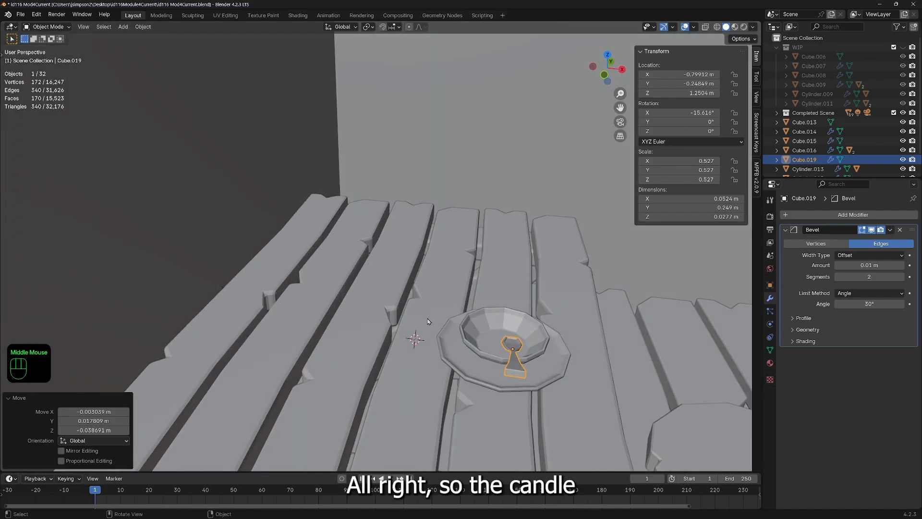
{"action": "key", "text": "shift+a"}
{"action": "mouse_move", "coordinate": [404, 315]}
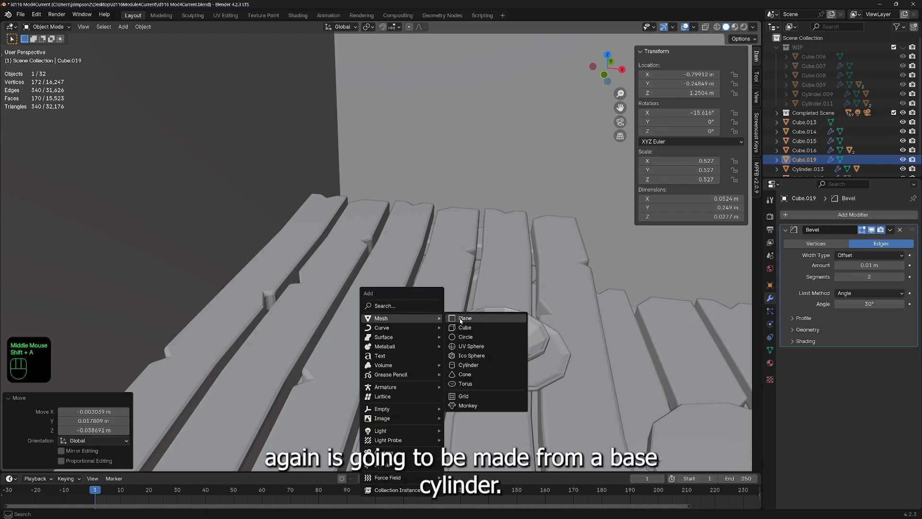
{"action": "left_click", "coordinate": [463, 367]}
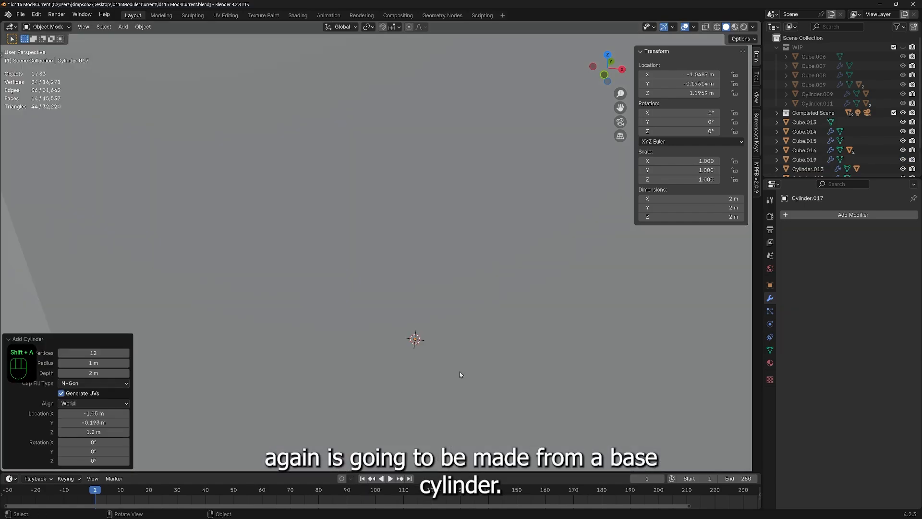
{"action": "scroll", "coordinate": [497, 388], "scroll_direction": "down", "scroll_amount": 3}
{"action": "scroll", "coordinate": [548, 361], "scroll_direction": "up", "scroll_amount": 2}
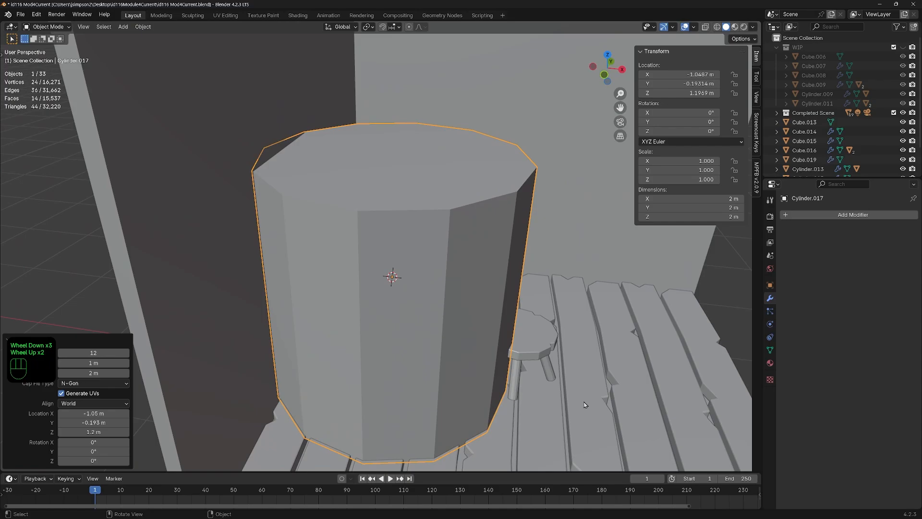
Step: Scale the whole cylinder mesh uniformly to about 0.069 in Edit Mode
{"action": "key", "text": "Tab"}
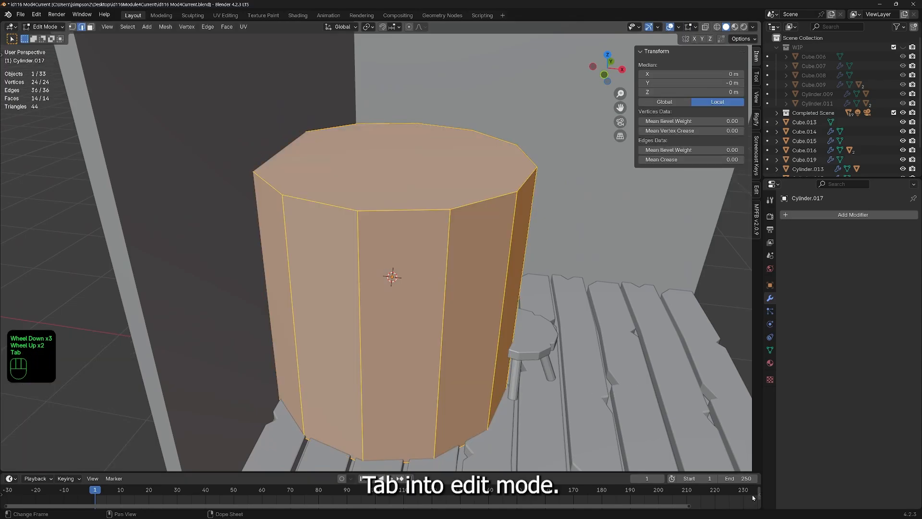
{"action": "key", "text": "s"}
{"action": "key", "text": "s"}
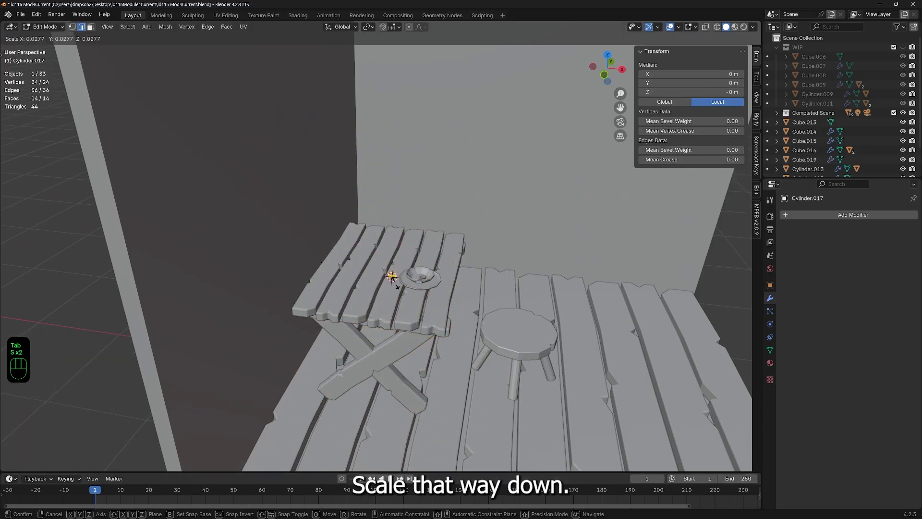
{"action": "left_click", "coordinate": [402, 289]}
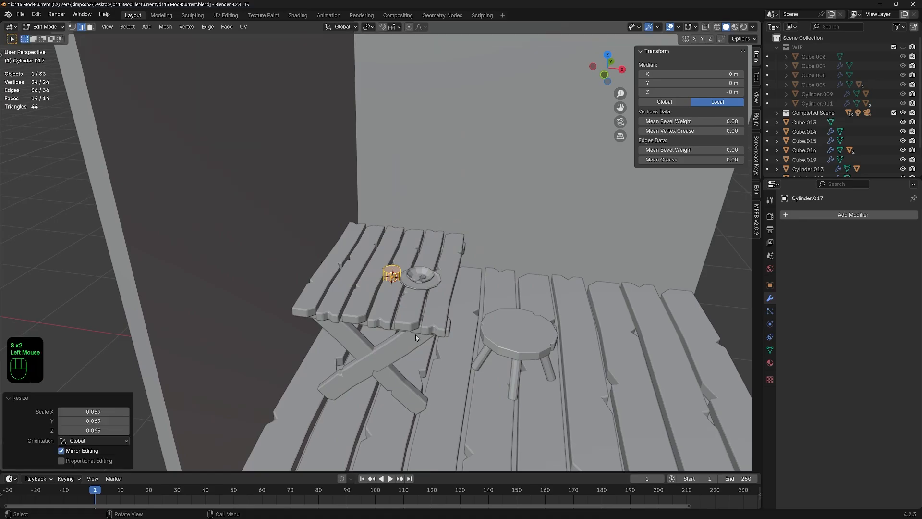
Step: Raise the small cylinder about 0.678 m along Z above the table in Object Mode
{"action": "key", "text": "Tab"}
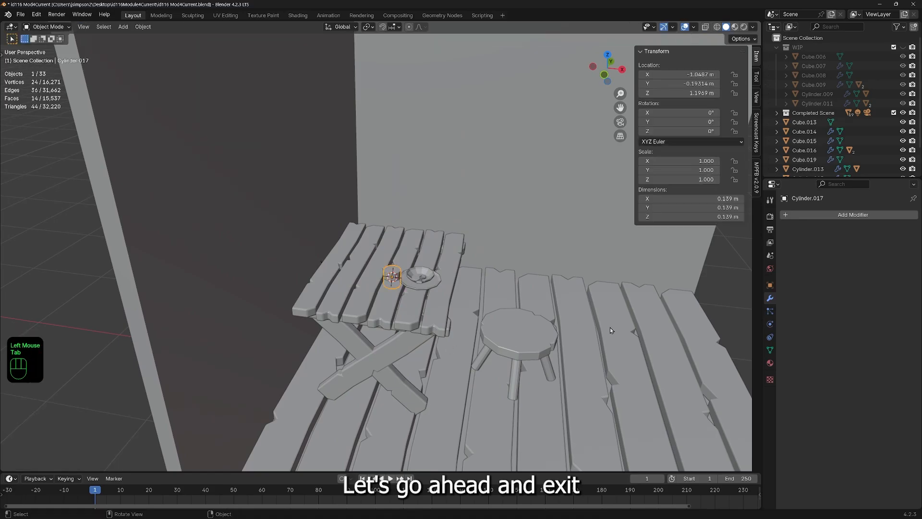
{"action": "key", "text": "g"}
{"action": "key", "text": "z"}
{"action": "left_click", "coordinate": [608, 264]}
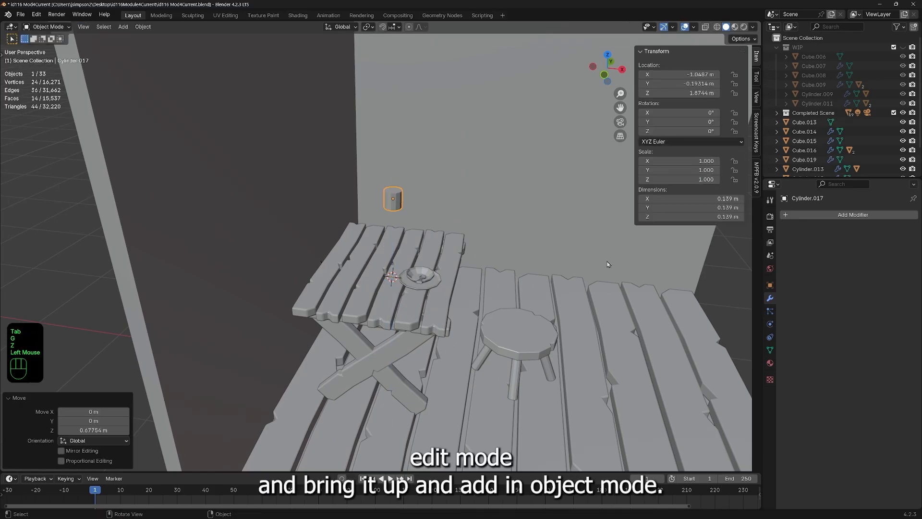
Step: Flatten the cylinder mesh into a disc by scaling it to about 0.163 along Z in Edit Mode
{"action": "key", "text": "Tab"}
{"action": "scroll", "coordinate": [547, 187], "scroll_direction": "up", "scroll_amount": 4}
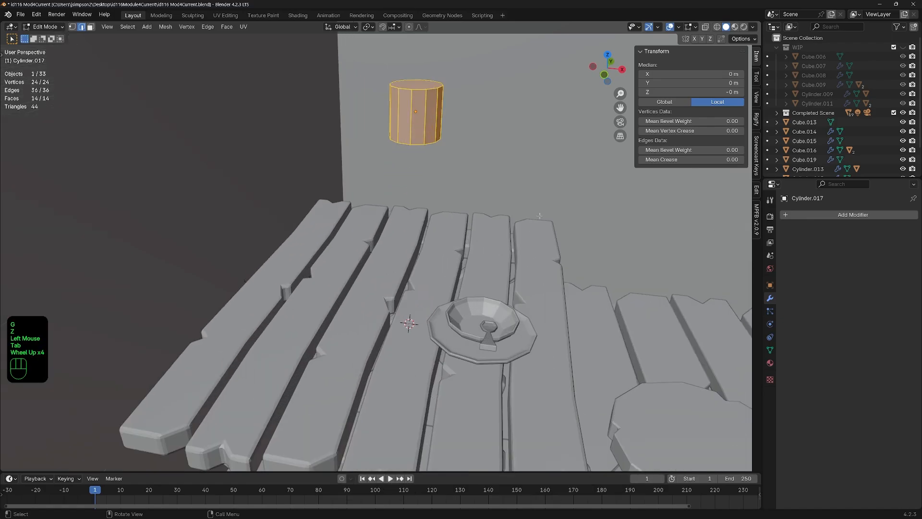
{"action": "middle_click_drag", "start_coordinate": [557, 209], "coordinate": [560, 278], "text": "shift"}
{"action": "key", "text": "s"}
{"action": "key", "text": "z"}
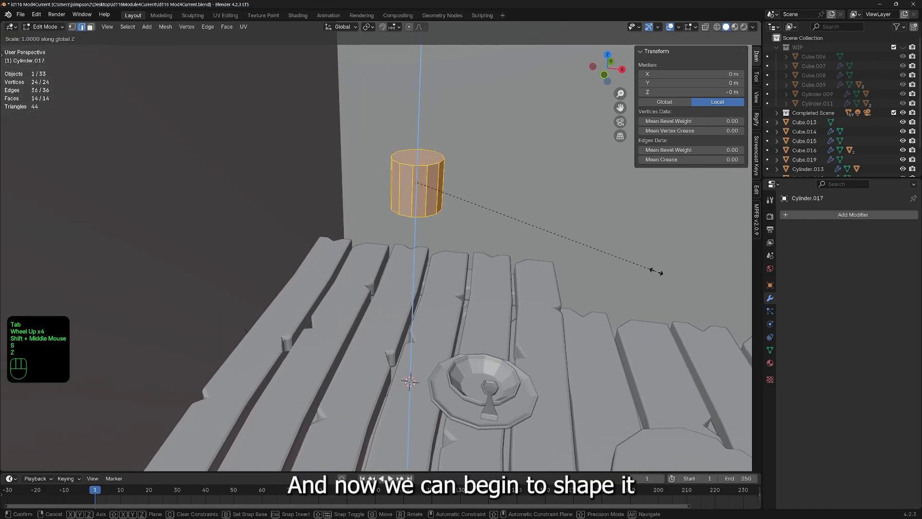
{"action": "left_click", "coordinate": [462, 196]}
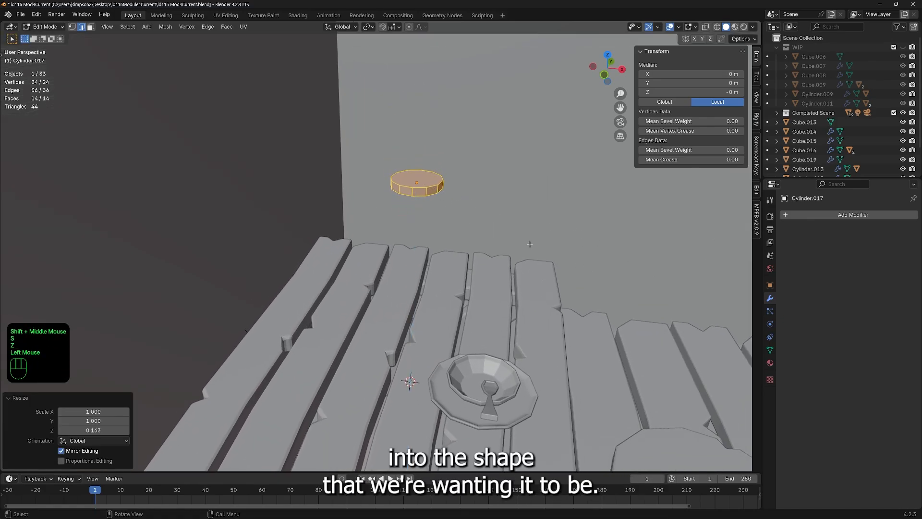
Step: Inset the top and bottom faces of the disc together by about 0.0155 m
{"action": "scroll", "coordinate": [462, 196], "scroll_direction": "up", "scroll_amount": 2}
{"action": "middle_click_drag", "start_coordinate": [462, 197], "coordinate": [460, 247]}
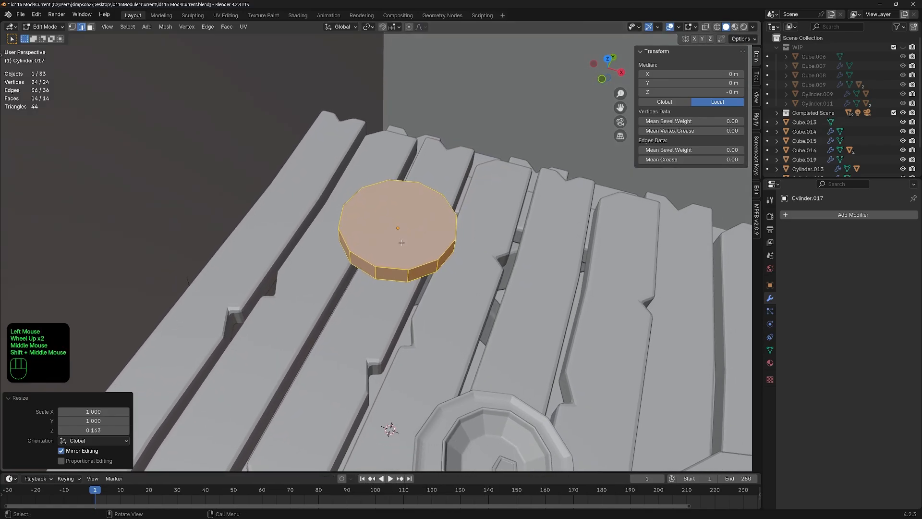
{"action": "left_click", "coordinate": [403, 243]}
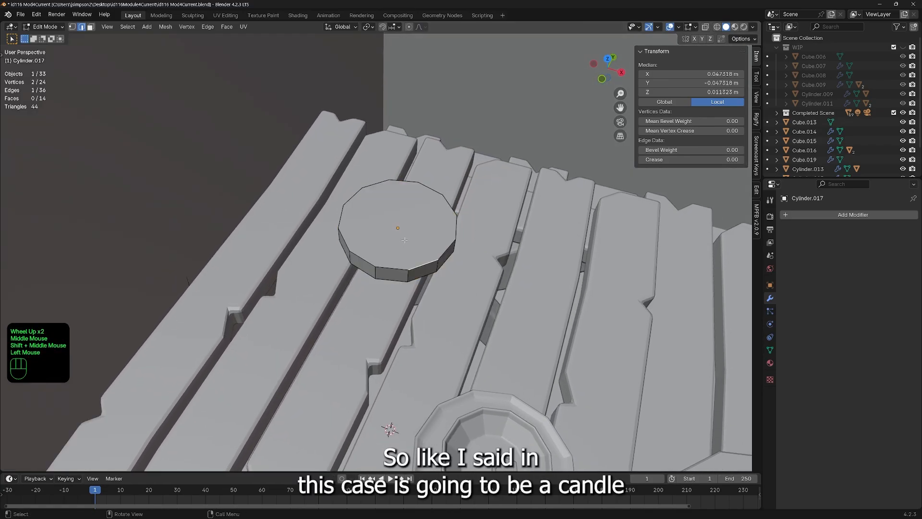
{"action": "key", "text": "3"}
{"action": "left_click", "coordinate": [405, 242]}
{"action": "middle_click_drag", "start_coordinate": [405, 242], "coordinate": [600, 279]}
{"action": "left_click", "coordinate": [411, 44], "text": "shift"}
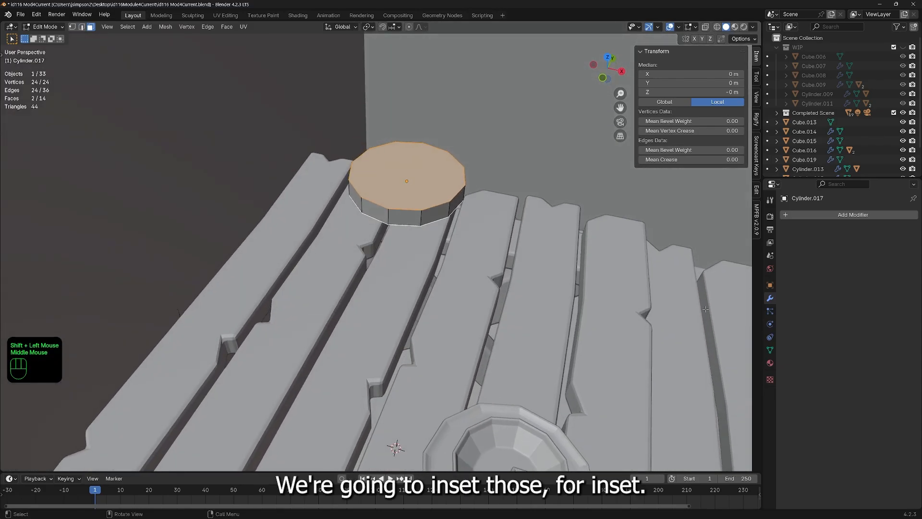
{"action": "key", "text": "i"}
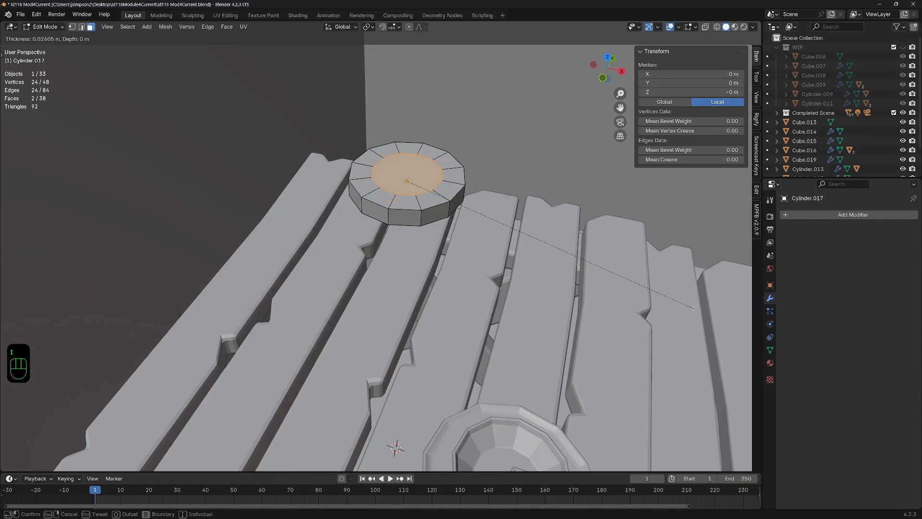
{"action": "left_click", "coordinate": [621, 280]}
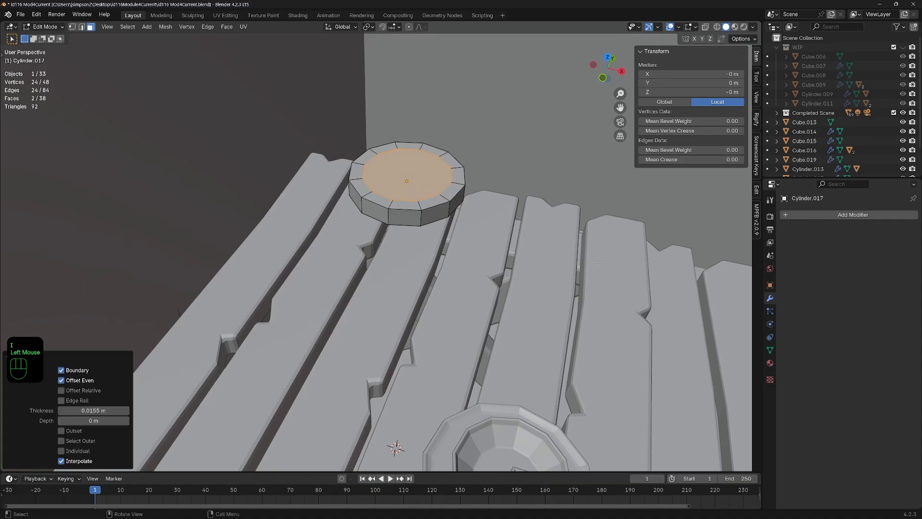
Step: Lower the disc's two inset faces by about 0.0054 m along Z
{"action": "middle_click_drag", "start_coordinate": [621, 279], "coordinate": [610, 247]}
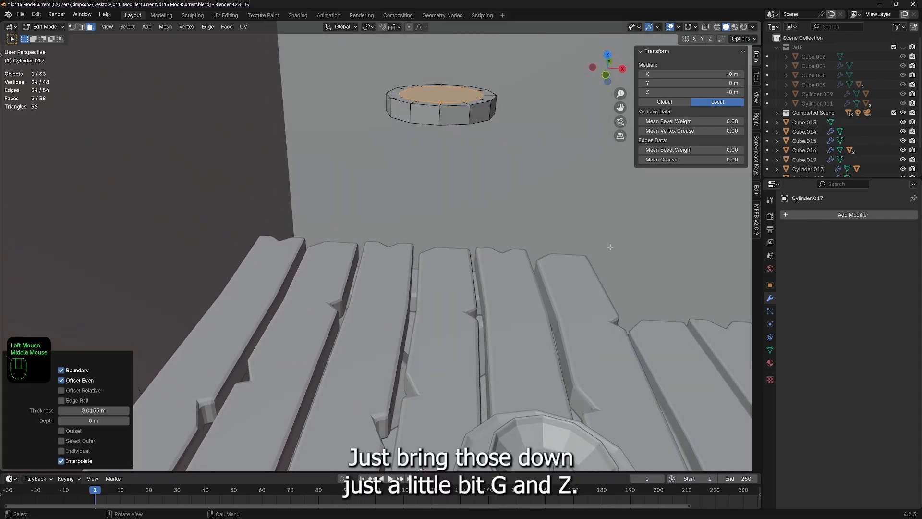
{"action": "key", "text": "g"}
{"action": "key", "text": "z"}
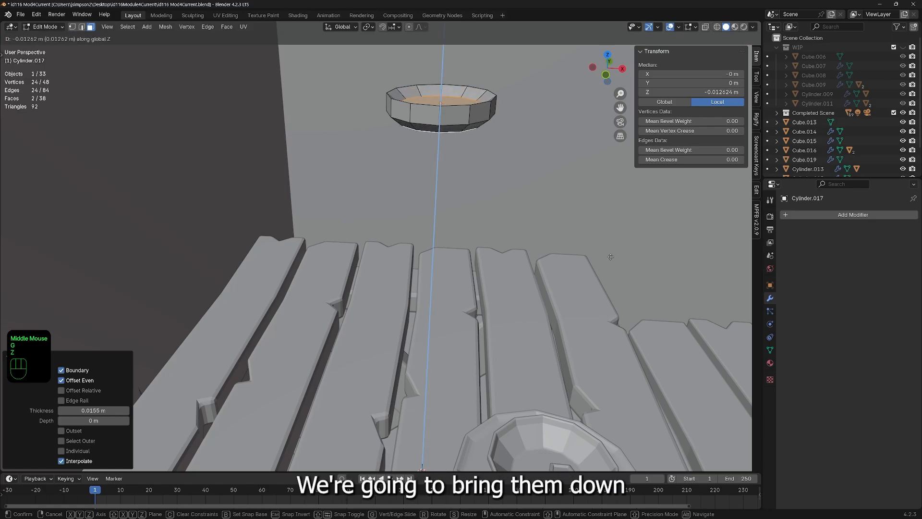
{"action": "left_click", "coordinate": [609, 252]}
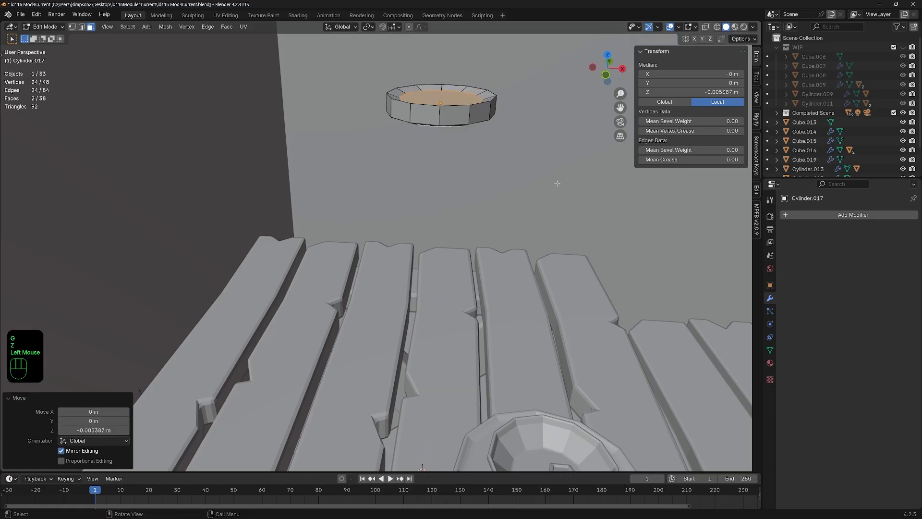
Step: Flatten the entire disc mesh by scaling it to about 0.3 along Z
{"action": "key", "text": "a"}
{"action": "key", "text": "s"}
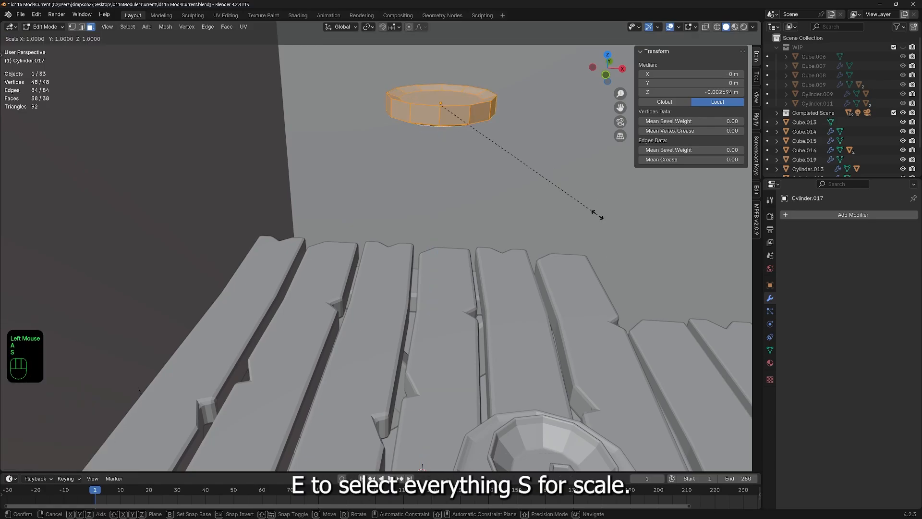
{"action": "key", "text": "z"}
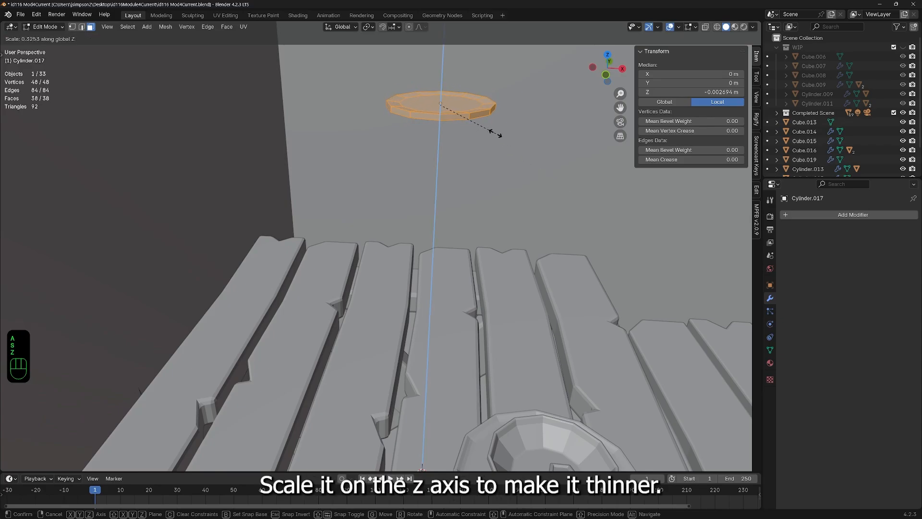
{"action": "left_click", "coordinate": [500, 130]}
Step: Inset the disc's top center face by about 0.033 m and extrude it upward about 0.039 m as a candle socket
{"action": "middle_click_drag", "start_coordinate": [499, 130], "coordinate": [479, 229]}
{"action": "left_click", "coordinate": [478, 230]}
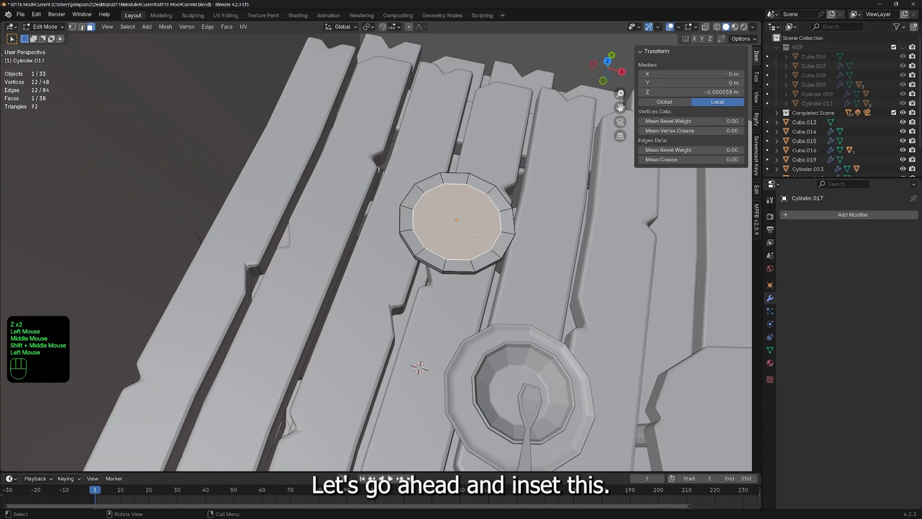
{"action": "key", "text": "i"}
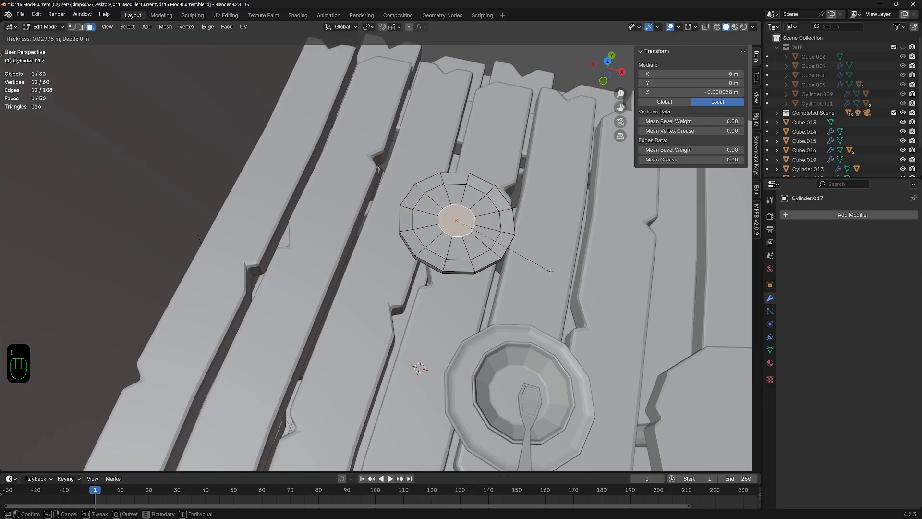
{"action": "left_click", "coordinate": [551, 270]}
{"action": "middle_click_drag", "start_coordinate": [551, 269], "coordinate": [512, 255]}
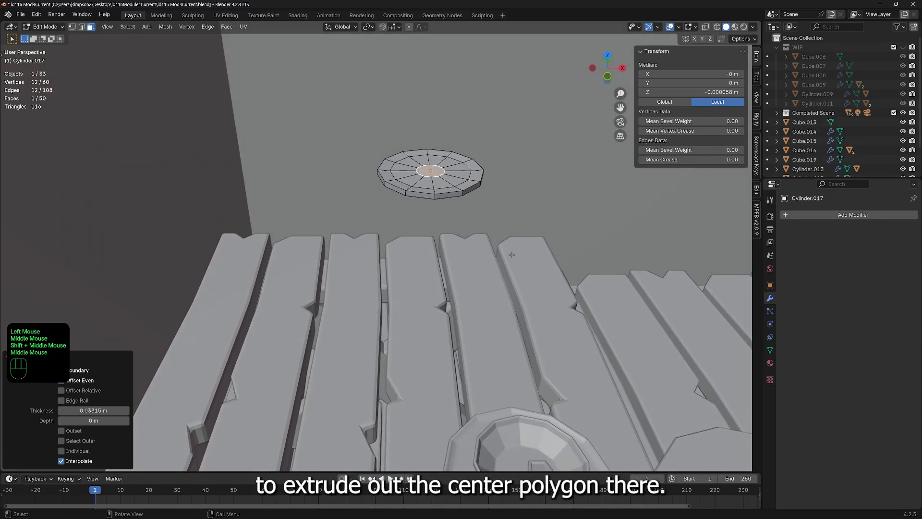
{"action": "key", "text": "e"}
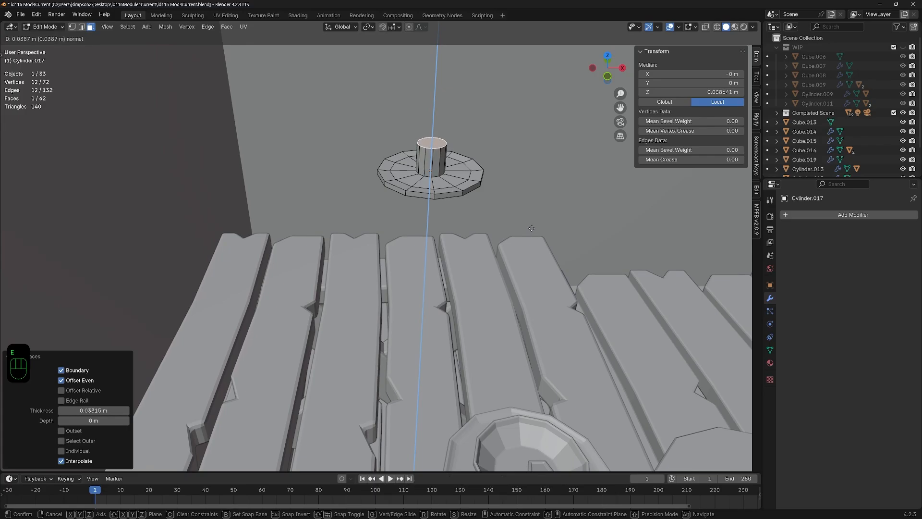
{"action": "left_click", "coordinate": [529, 231]}
Step: Inset the socket's top face by about 0.0039 m and extrude it about 0.0135 m down into the socket
{"action": "middle_click_drag", "start_coordinate": [532, 231], "coordinate": [537, 244]}
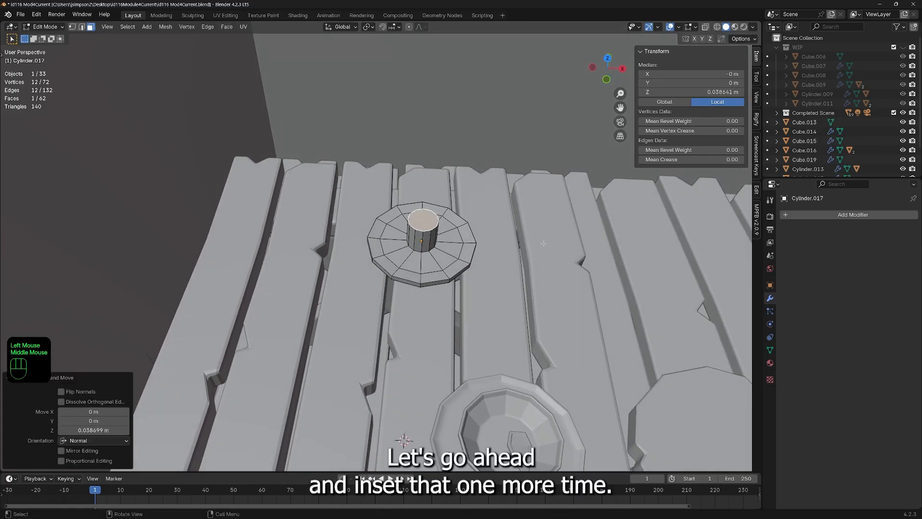
{"action": "key", "text": "i"}
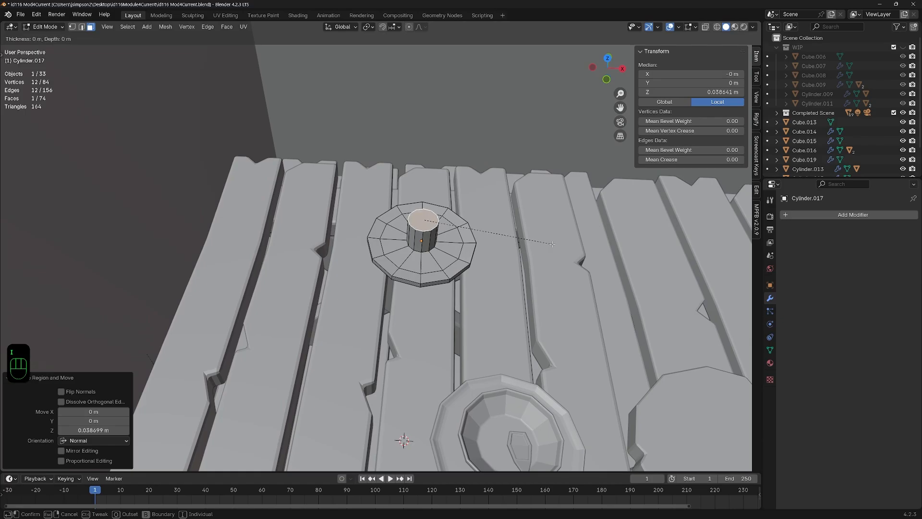
{"action": "left_click", "coordinate": [551, 244]}
{"action": "key", "text": "e"}
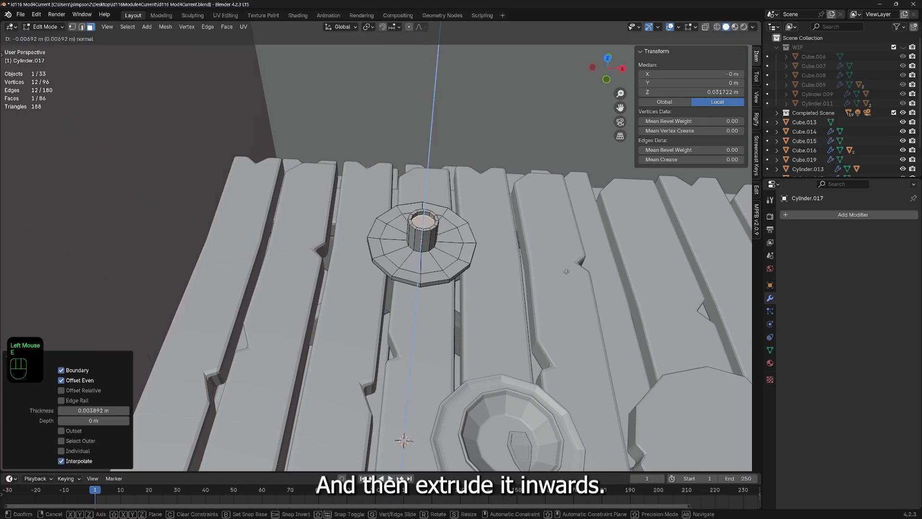
{"action": "left_click", "coordinate": [566, 274]}
Step: Add one horizontal loop cut around the upper part of the socket, with a slide factor of about -0.484
{"action": "middle_click_drag", "start_coordinate": [566, 273], "coordinate": [568, 263]}
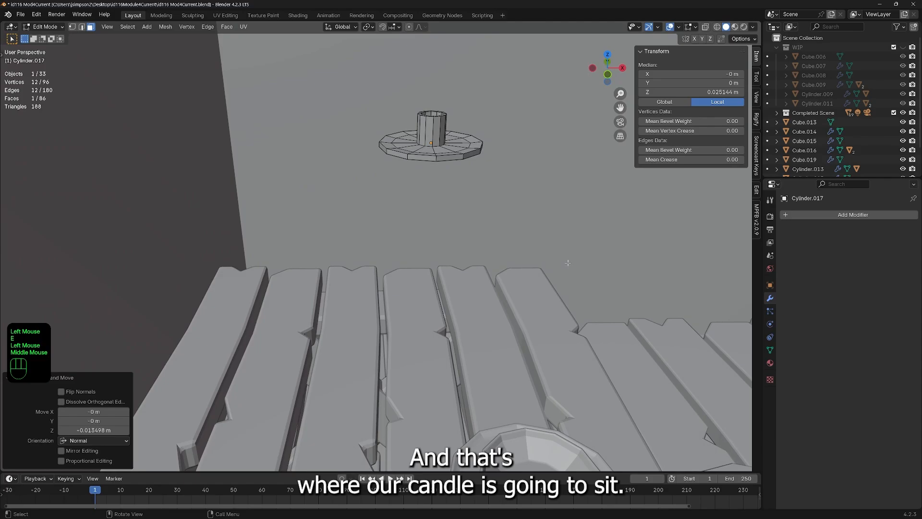
{"action": "scroll", "coordinate": [453, 204], "scroll_direction": "up", "scroll_amount": 2}
{"action": "middle_click_drag", "start_coordinate": [453, 204], "coordinate": [428, 244], "text": "shift"}
{"action": "scroll", "coordinate": [418, 257], "scroll_direction": "up", "scroll_amount": 1}
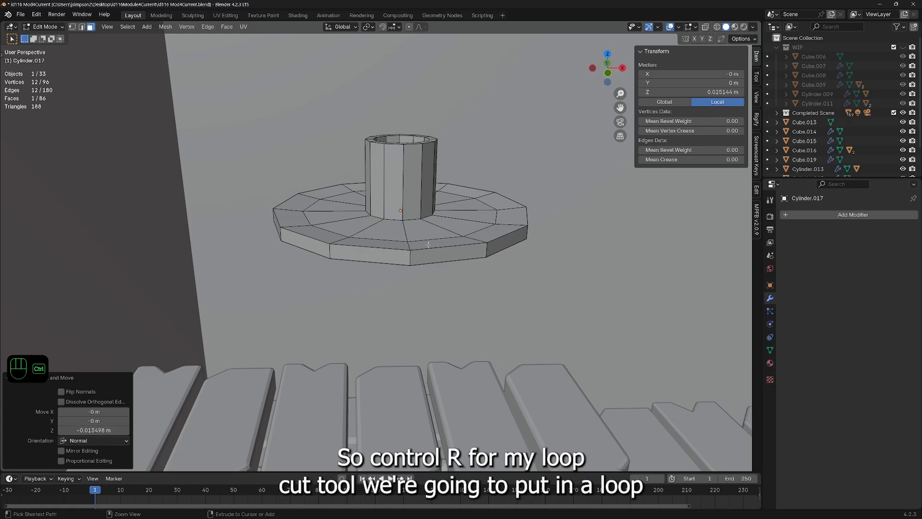
{"action": "key", "text": "ctrl+r"}
{"action": "left_click", "coordinate": [408, 161]}
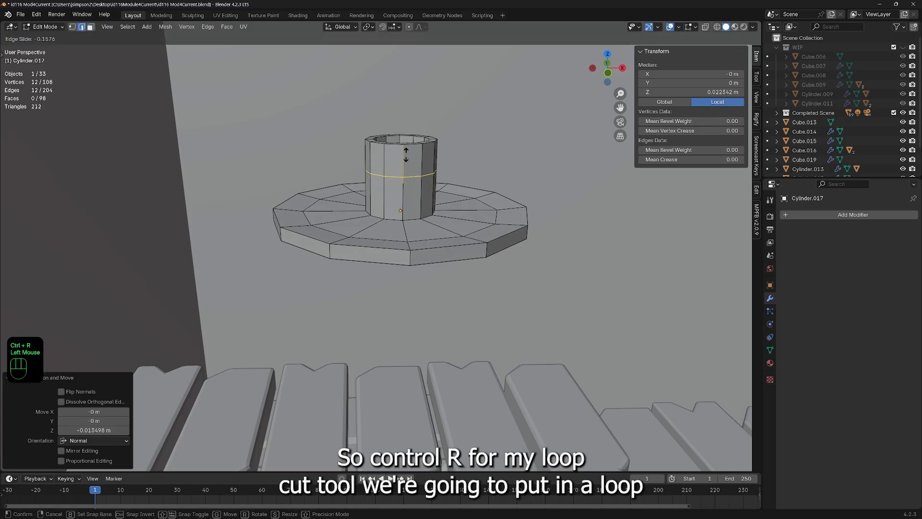
{"action": "left_click", "coordinate": [407, 151]}
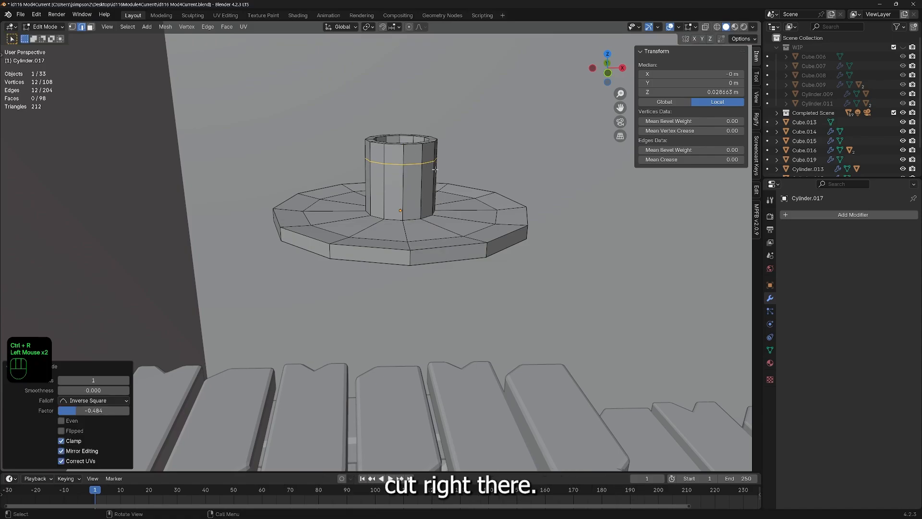
Step: Flare the socket's opening by scaling its ring of rim faces outward, and return to Object Mode
{"action": "scroll", "coordinate": [434, 169], "scroll_direction": "up", "scroll_amount": 2}
{"action": "middle_click_drag", "start_coordinate": [435, 170], "coordinate": [390, 211]}
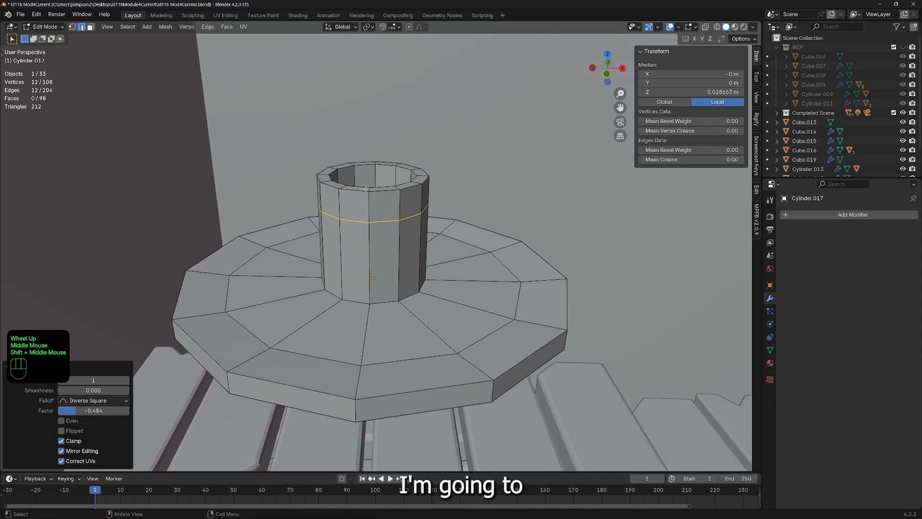
{"action": "key", "text": "3"}
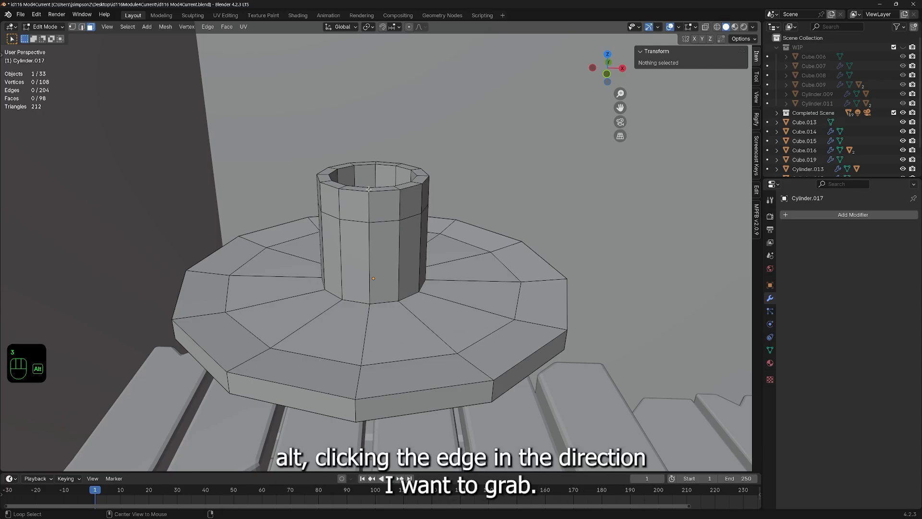
{"action": "left_click", "coordinate": [369, 189], "text": "alt"}
{"action": "middle_click_drag", "start_coordinate": [369, 189], "coordinate": [376, 205]}
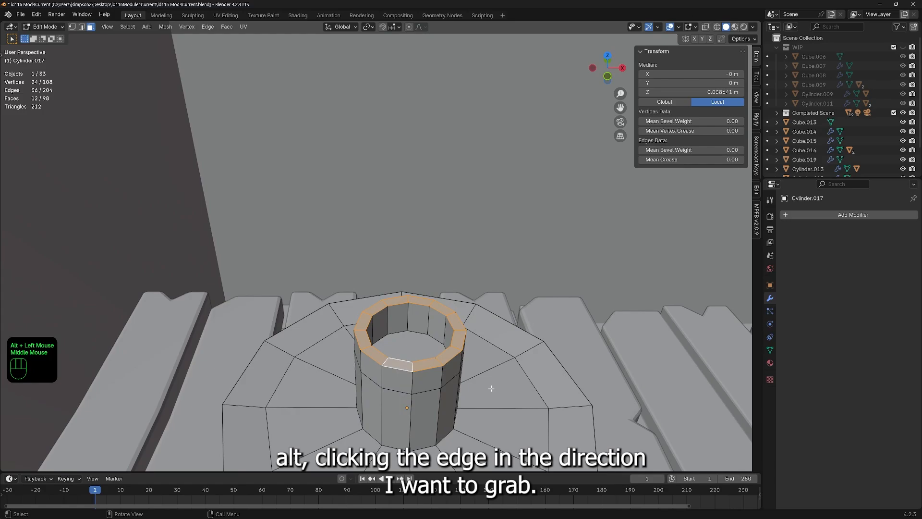
{"action": "middle_click_drag", "start_coordinate": [411, 380], "coordinate": [427, 362]}
{"action": "key", "text": "s"}
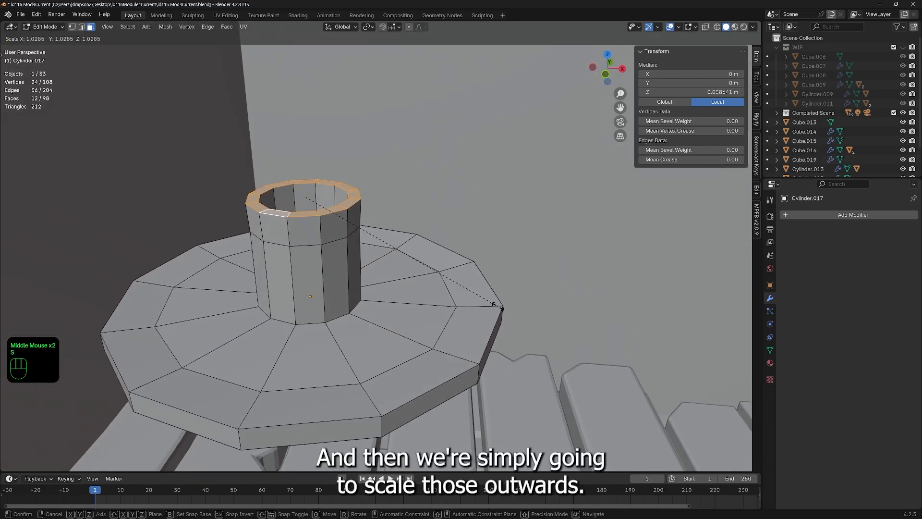
{"action": "left_click", "coordinate": [553, 334]}
{"action": "middle_click_drag", "start_coordinate": [553, 334], "coordinate": [476, 310]}
{"action": "scroll", "coordinate": [478, 341], "scroll_direction": "down", "scroll_amount": 3}
{"action": "key", "text": "Tab"}
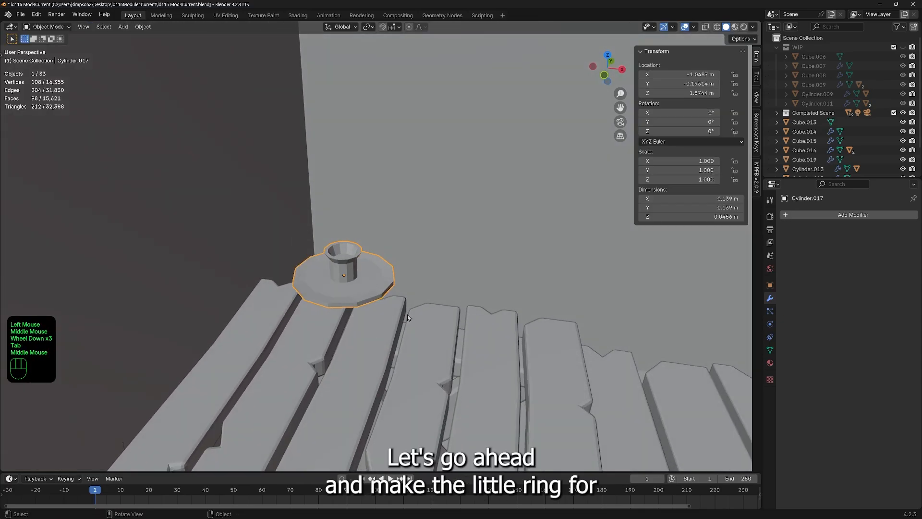
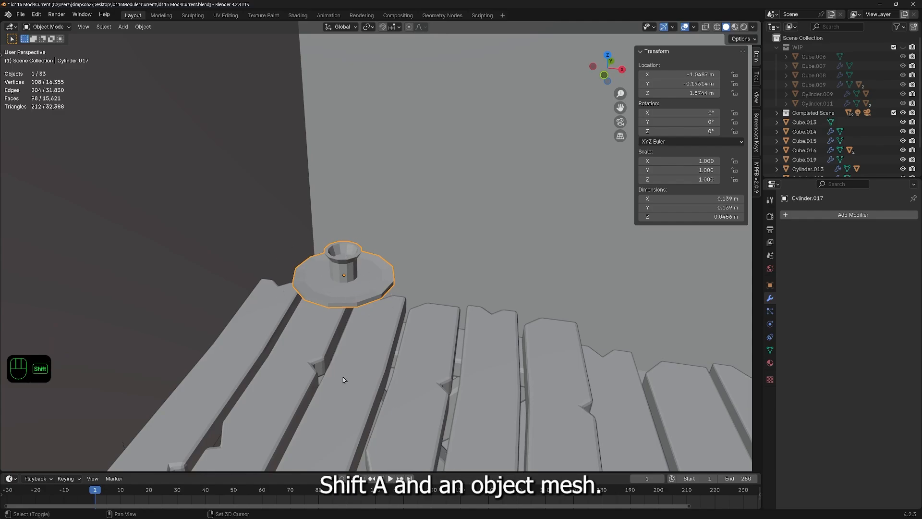
Step: Add a mesh torus with 12 major and 12 minor segments at the 3D cursor for the candle holder's ring
{"action": "key", "text": "shift+a"}
{"action": "mouse_move", "coordinate": [309, 343]}
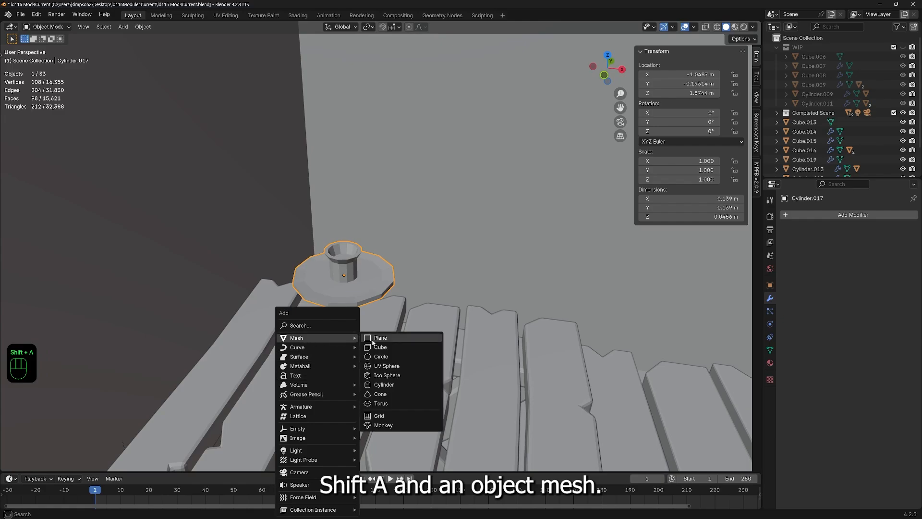
{"action": "left_click", "coordinate": [382, 405]}
{"action": "scroll", "coordinate": [183, 364], "scroll_direction": "down", "scroll_amount": 4}
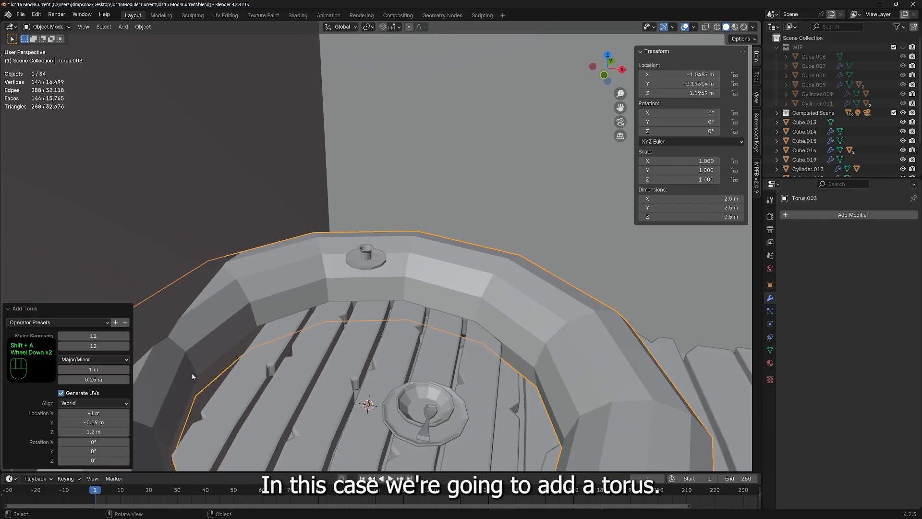
{"action": "middle_click_drag", "start_coordinate": [182, 363], "coordinate": [240, 359], "text": "shift"}
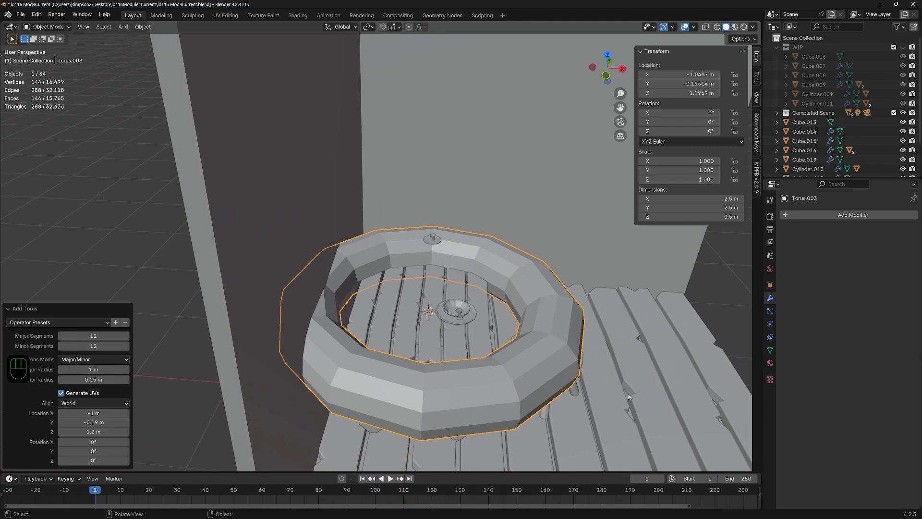
Step: Scale the torus mesh uniformly to about 0.039 in Edit Mode
{"action": "key", "text": "Tab"}
{"action": "key", "text": "s"}
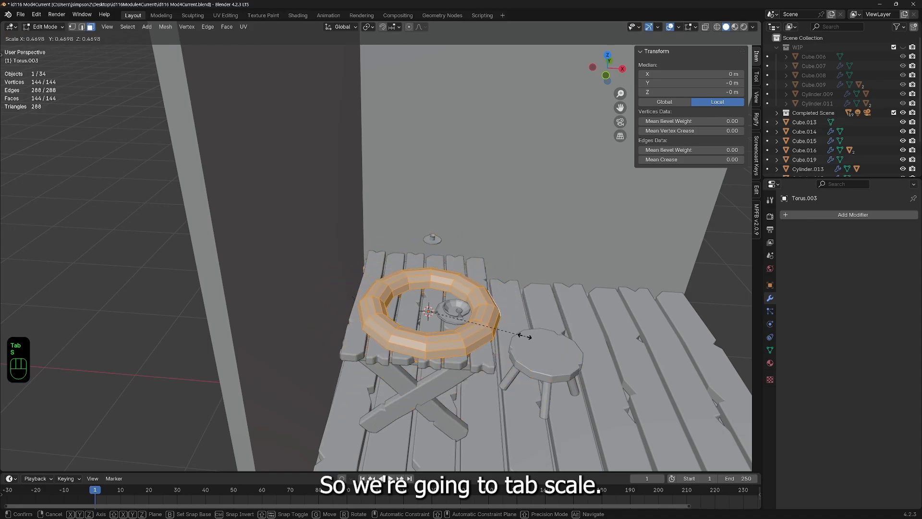
{"action": "left_click", "coordinate": [430, 313]}
Step: Raise the small torus mesh about 0.662 m along Z to the height of the candle holder in Edit Mode
{"action": "key", "text": "s"}
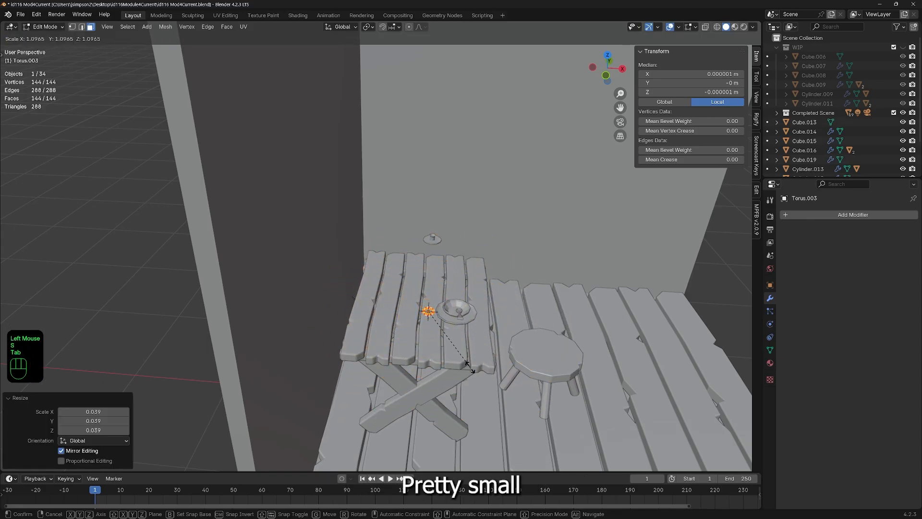
{"action": "key", "text": "g"}
{"action": "key", "text": "z"}
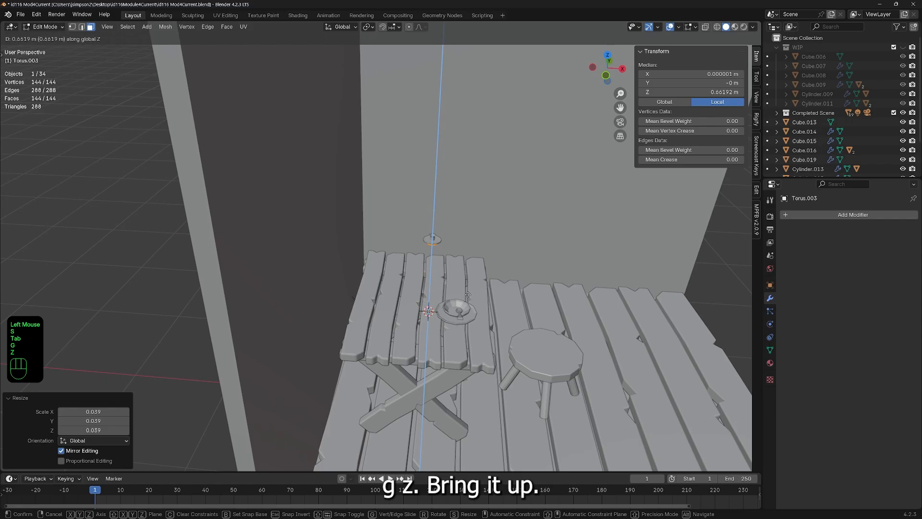
{"action": "left_click", "coordinate": [467, 295]}
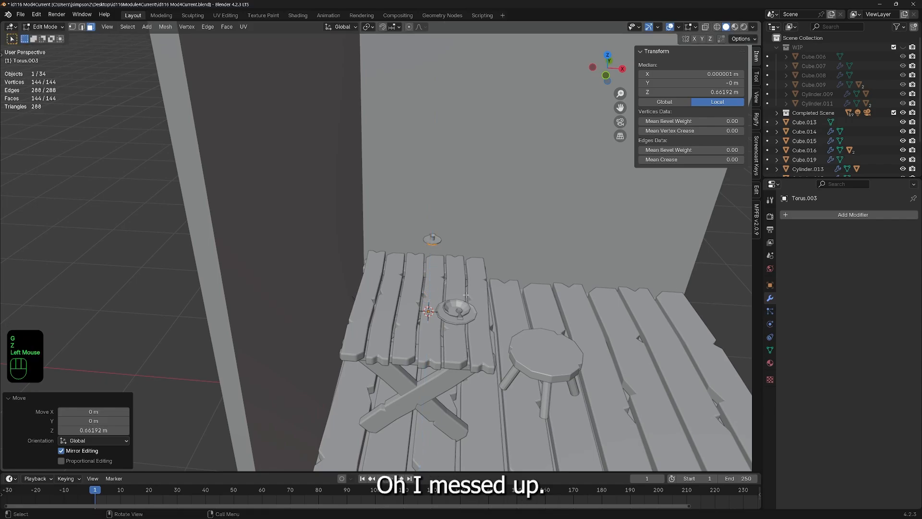
{"action": "key", "text": "shift+z"}
{"action": "key", "text": "shift+z"}
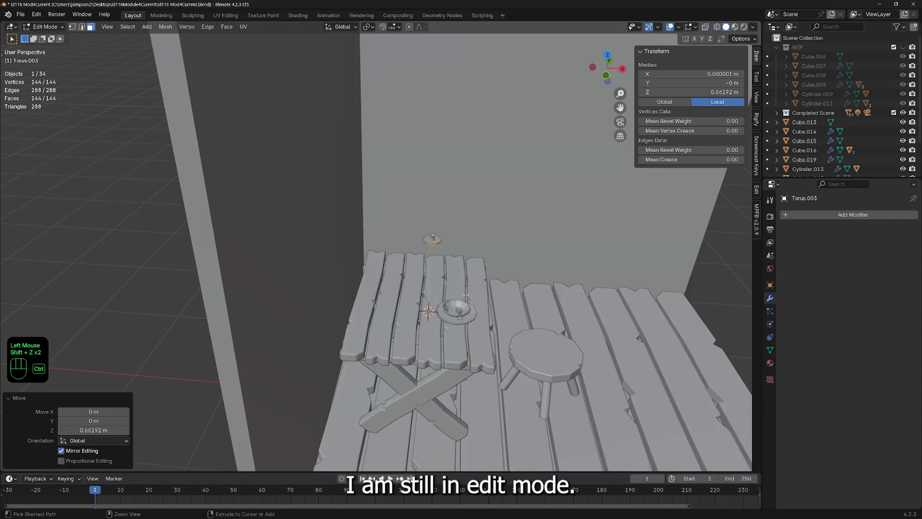
Step: Undo the Edit Mode move of the torus and raise it in Object Mode about 0.722 m along Z to the candle holder
{"action": "key", "text": "ctrl+z"}
{"action": "key", "text": "Tab"}
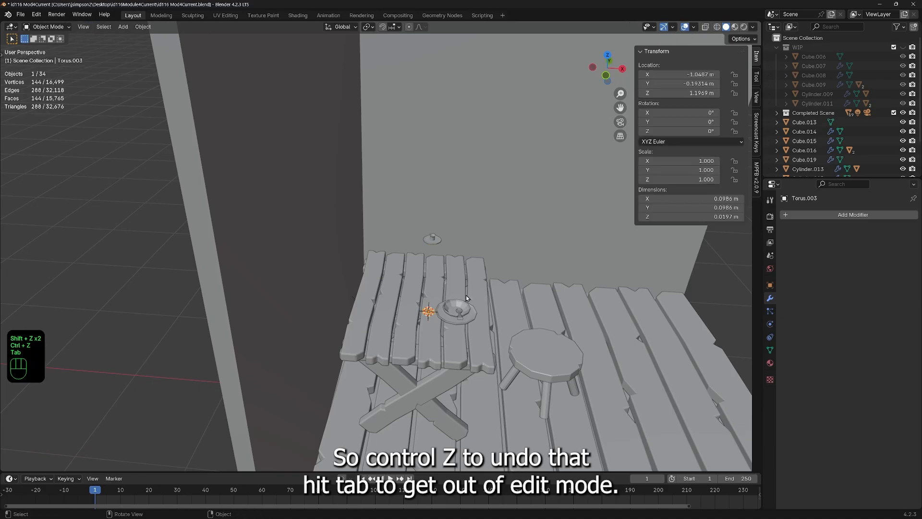
{"action": "scroll", "coordinate": [435, 293], "scroll_direction": "up", "scroll_amount": 2}
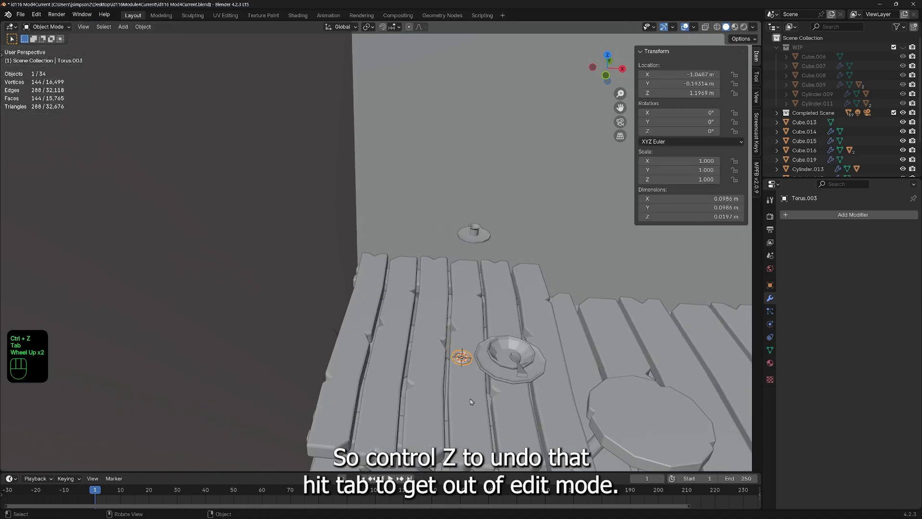
{"action": "key", "text": "g"}
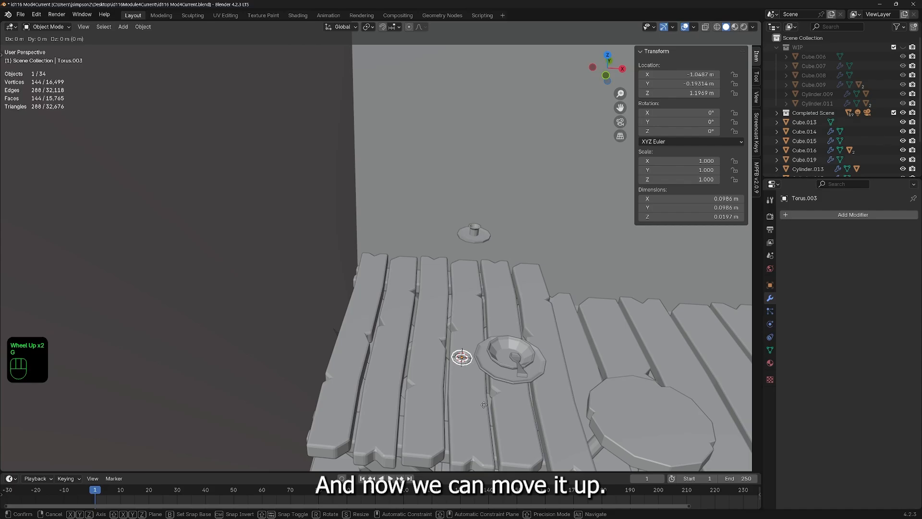
{"action": "key", "text": "z"}
{"action": "left_click", "coordinate": [484, 274]}
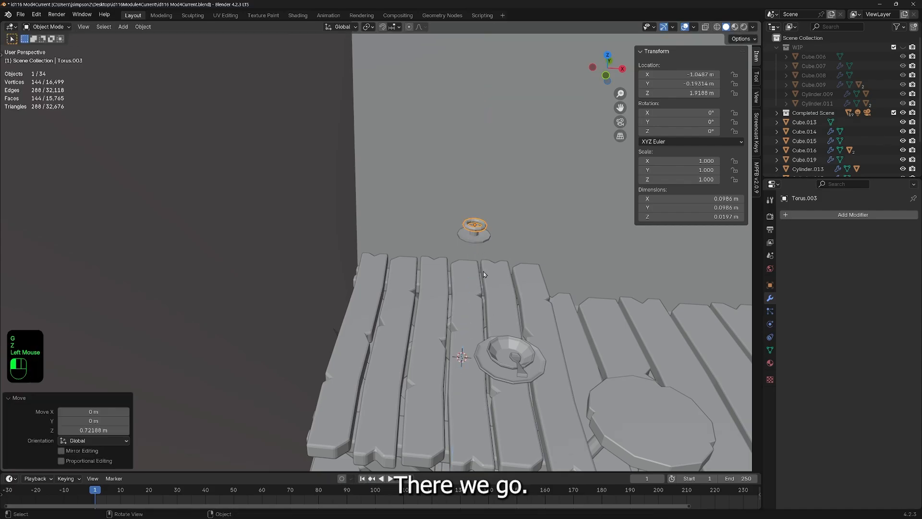
Step: Scale the torus mesh down uniformly to about 0.528 in Edit Mode
{"action": "scroll", "coordinate": [483, 272], "scroll_direction": "up", "scroll_amount": 3}
{"action": "middle_click_drag", "start_coordinate": [579, 279], "coordinate": [262, 379], "text": "shift"}
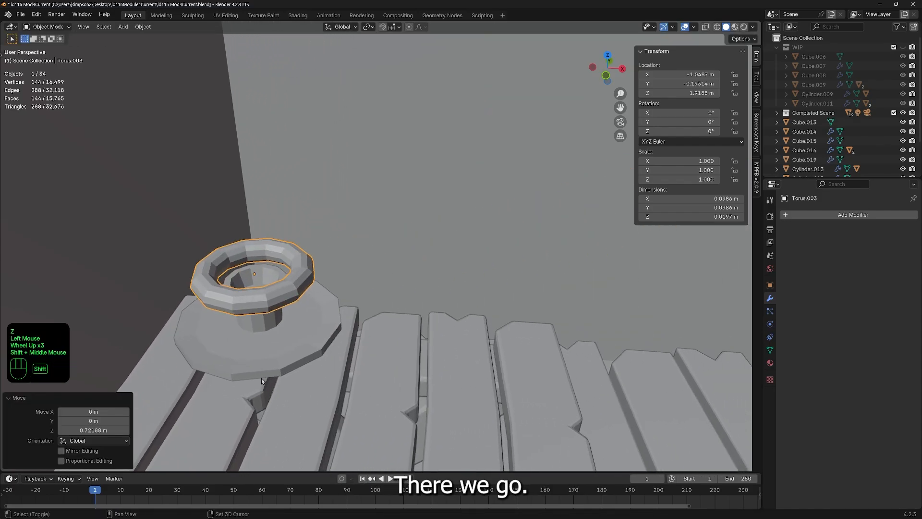
{"action": "key", "text": "Tab"}
{"action": "key", "text": "s"}
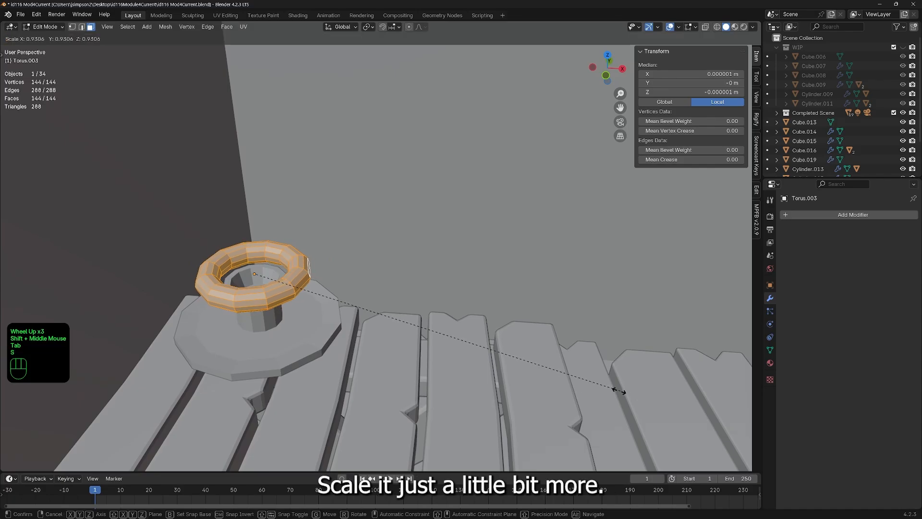
{"action": "left_click", "coordinate": [456, 360]}
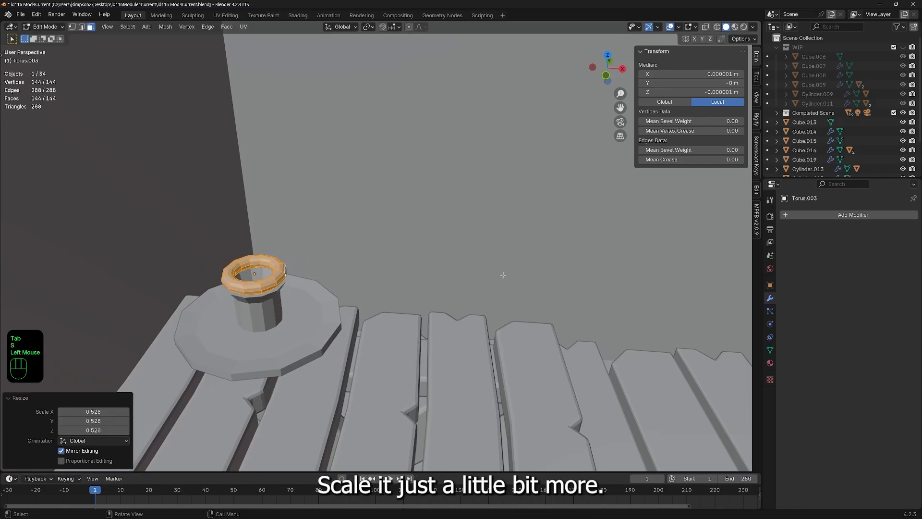
Step: Rotate the torus mesh 90° about the X axis so the ring stands upright, and return to Object Mode
{"action": "middle_click_drag", "start_coordinate": [500, 272], "coordinate": [456, 287]}
{"action": "key", "text": "r"}
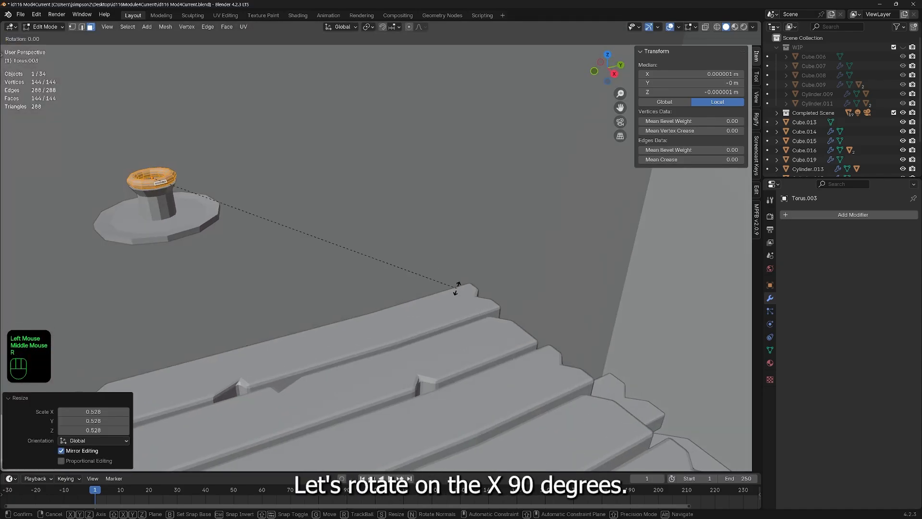
{"action": "type", "text": "x"}
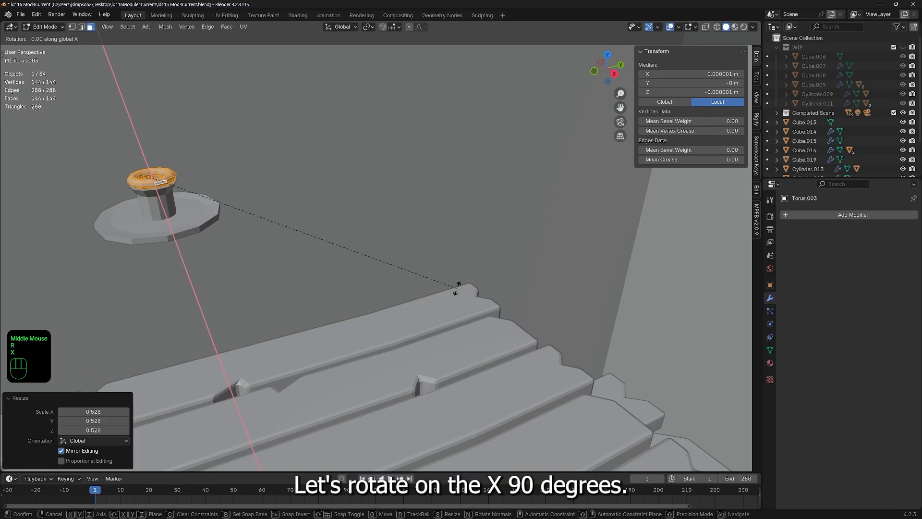
{"action": "type", "text": "90"}
{"action": "key", "text": "Return"}
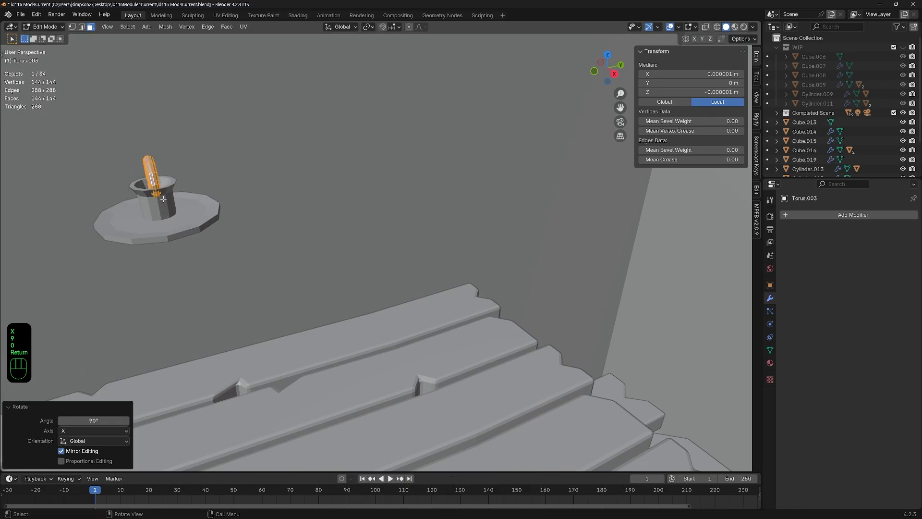
{"action": "middle_click_drag", "start_coordinate": [163, 199], "coordinate": [303, 240]}
{"action": "key", "text": "Tab"}
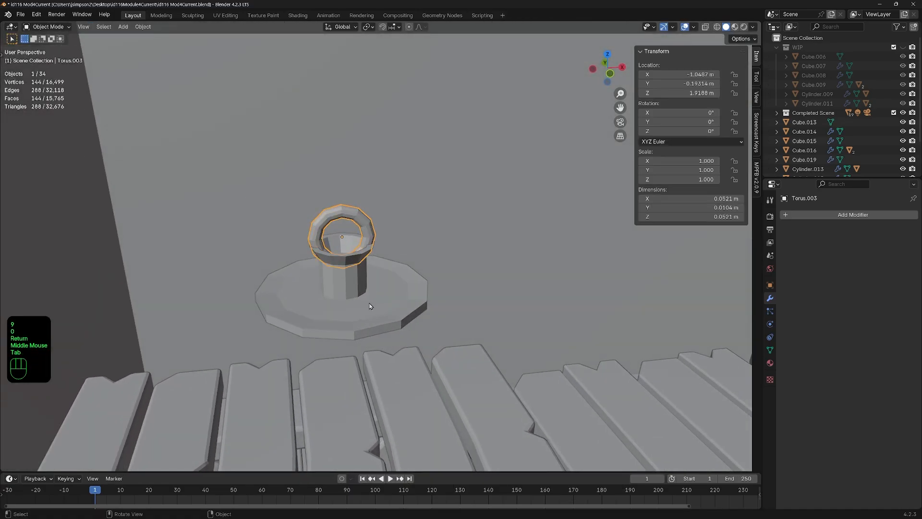
Step: Try placing the ring beside the socket with an unconstrained move, and undo it
{"action": "middle_click_drag", "start_coordinate": [373, 288], "coordinate": [375, 279]}
{"action": "key", "text": "g"}
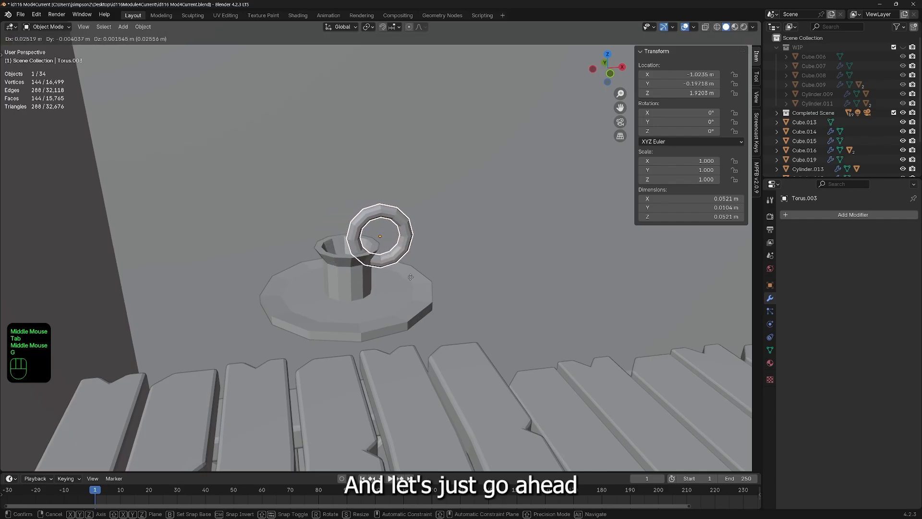
{"action": "left_click", "coordinate": [433, 308]}
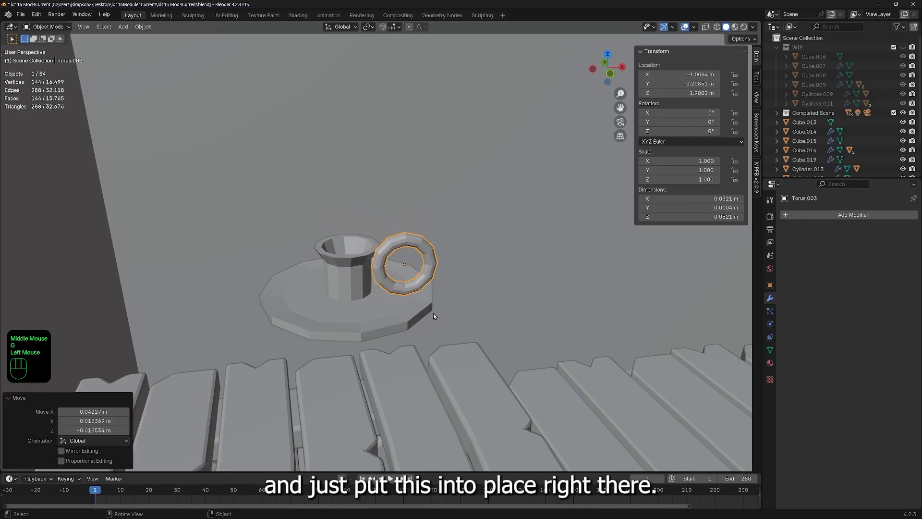
{"action": "middle_click_drag", "start_coordinate": [434, 313], "coordinate": [408, 335]}
{"action": "key", "text": "ctrl+z"}
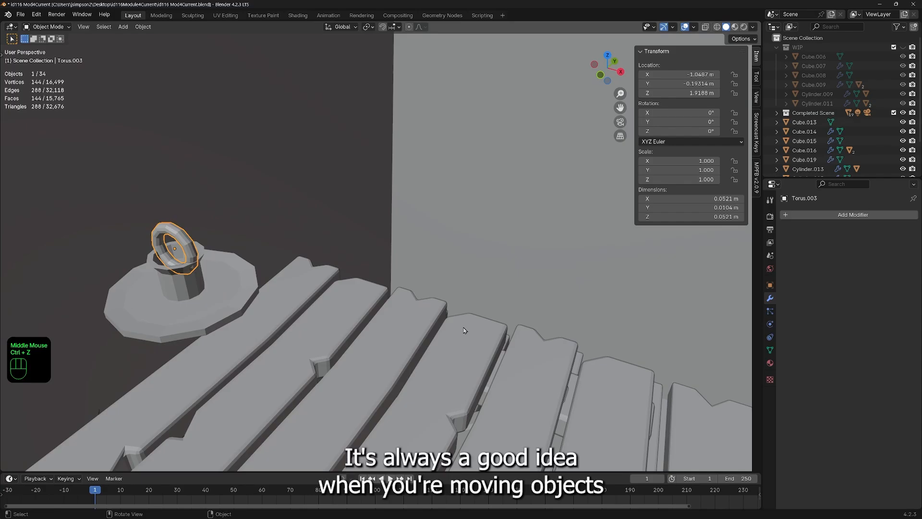
Step: Move the ring about 0.043 m along X to the socket's side and lower it about 0.024 m along Z
{"action": "key", "text": "g"}
{"action": "key", "text": "x"}
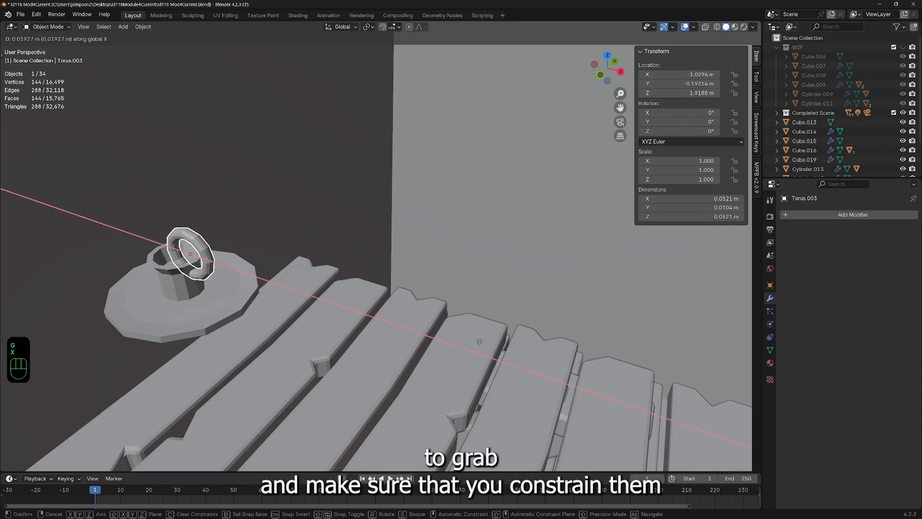
{"action": "left_click", "coordinate": [499, 358]}
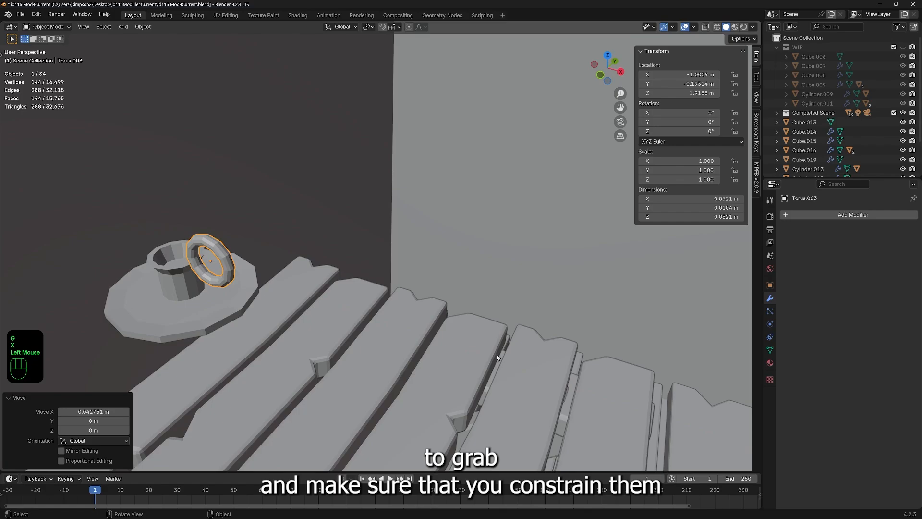
{"action": "key", "text": "g"}
{"action": "key", "text": "y"}
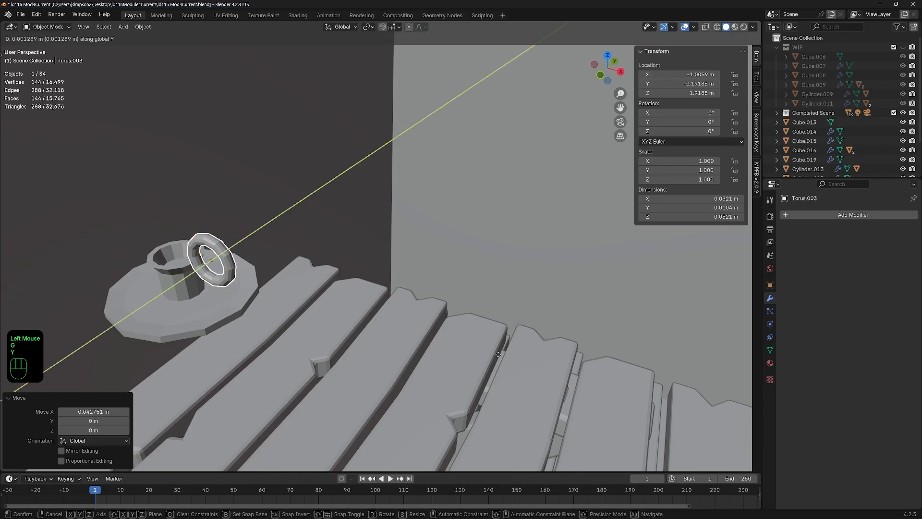
{"action": "key", "text": "z"}
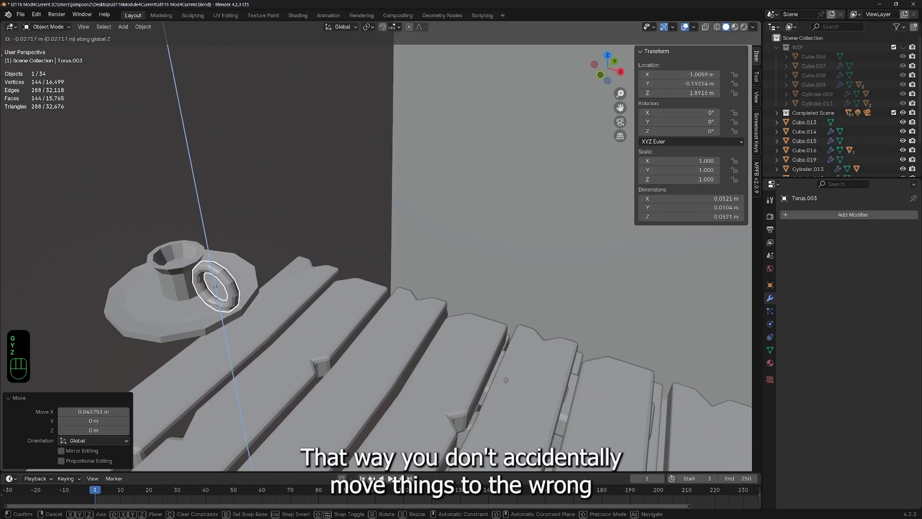
{"action": "left_click", "coordinate": [504, 384]}
{"action": "middle_click_drag", "start_coordinate": [503, 393], "coordinate": [471, 359]}
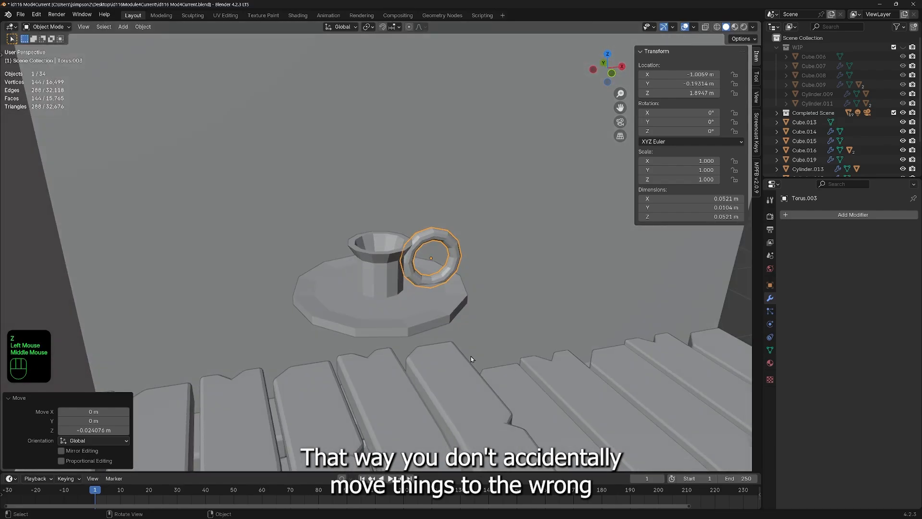
Step: Nudge the ring about 0.003 m along negative X so it meets the socket
{"action": "scroll", "coordinate": [478, 323], "scroll_direction": "up", "scroll_amount": 1}
{"action": "mouse_move", "coordinate": [478, 323]}
{"action": "middle_mouse_down"}
{"action": "mouse_move", "coordinate": [473, 315]}
{"action": "mouse_move", "coordinate": [466, 325]}
{"action": "middle_mouse_up"}
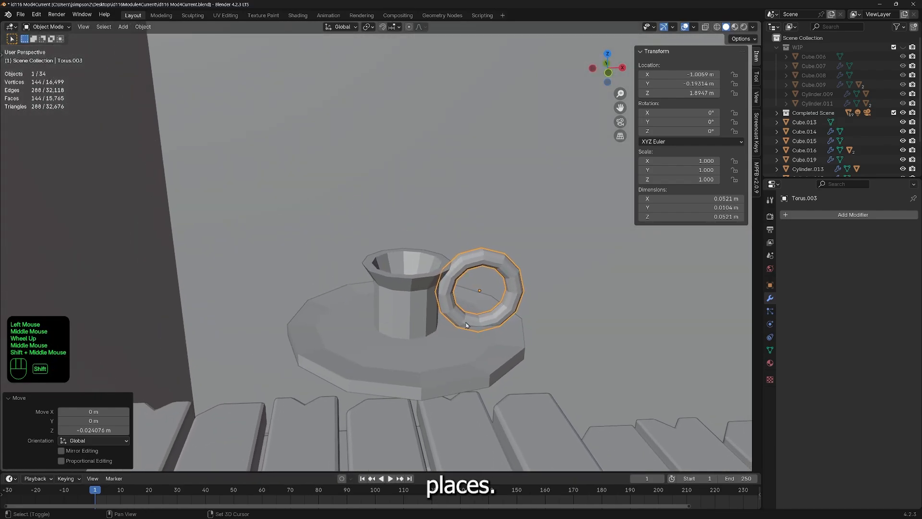
{"action": "key", "text": "g"}
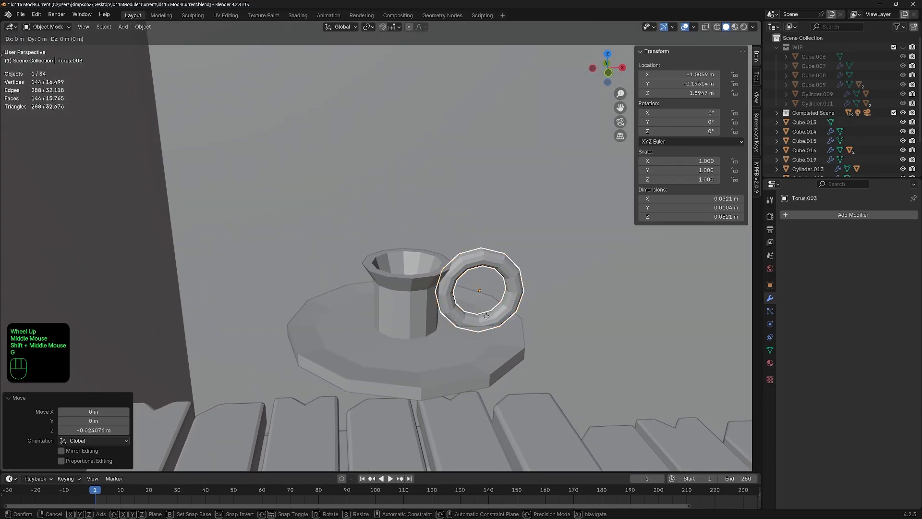
{"action": "key", "text": "y"}
{"action": "key", "text": "x"}
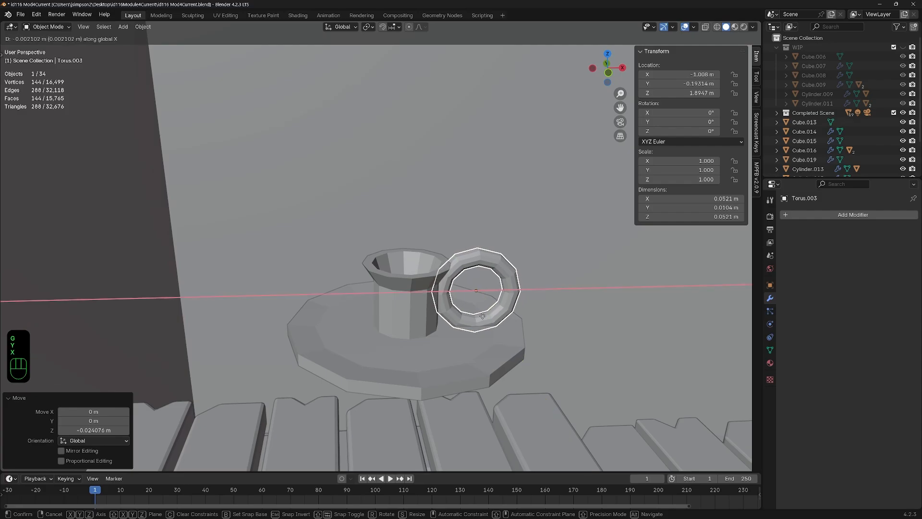
{"action": "left_click", "coordinate": [495, 342]}
Step: Snap the 3D cursor to the face at the bottom of the candle holder's socket opening, and return to Object Mode
{"action": "middle_click_drag", "start_coordinate": [495, 342], "coordinate": [418, 336]}
{"action": "scroll", "coordinate": [409, 332], "scroll_direction": "down", "scroll_amount": 2}
{"action": "scroll", "coordinate": [453, 310], "scroll_direction": "up", "scroll_amount": 1}
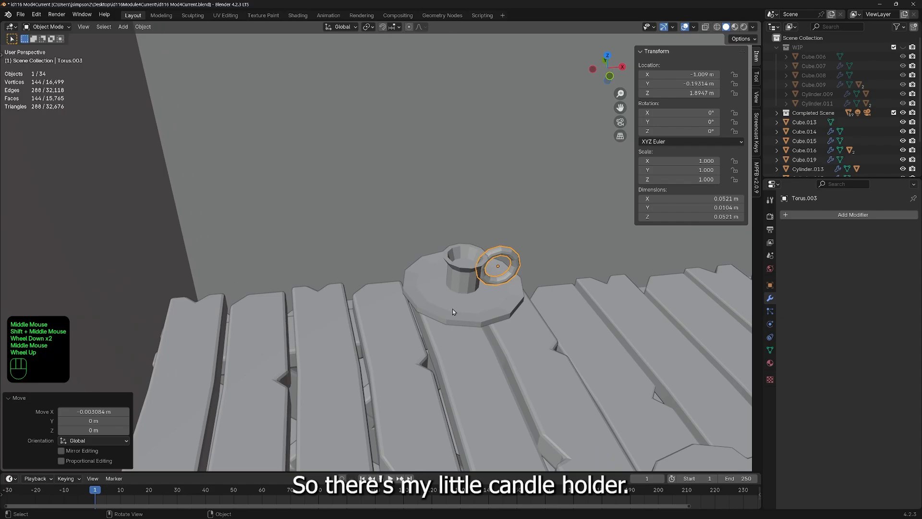
{"action": "middle_click_drag", "start_coordinate": [486, 313], "coordinate": [470, 322]}
{"action": "key", "text": "Tab"}
{"action": "key", "text": "Tab"}
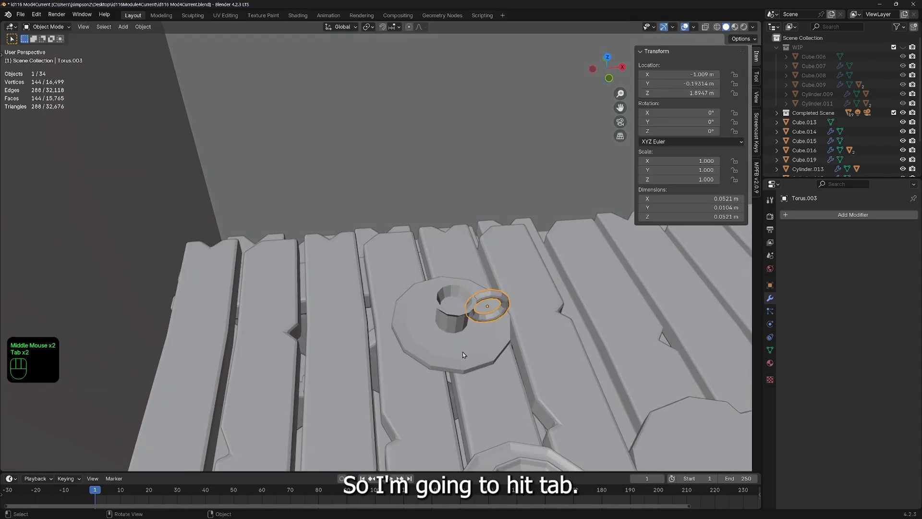
{"action": "left_click", "coordinate": [464, 351]}
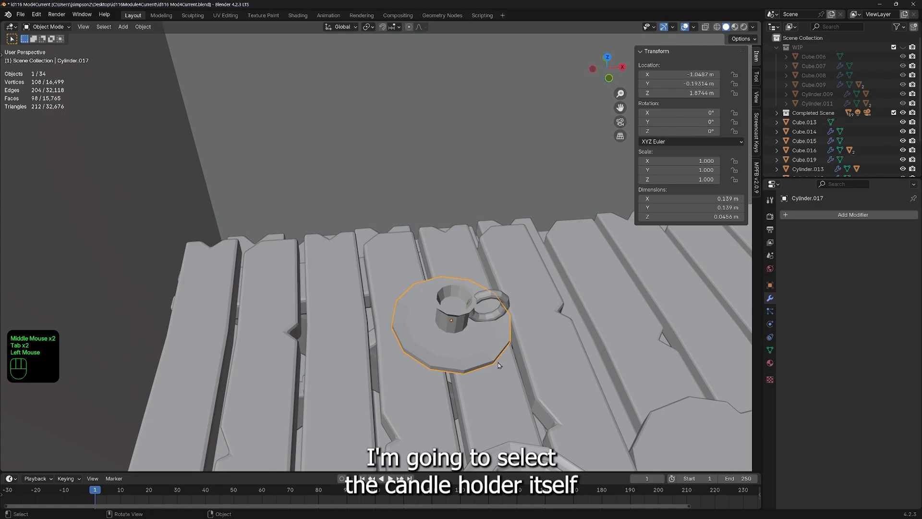
{"action": "key", "text": "Tab"}
{"action": "left_click", "coordinate": [455, 306]}
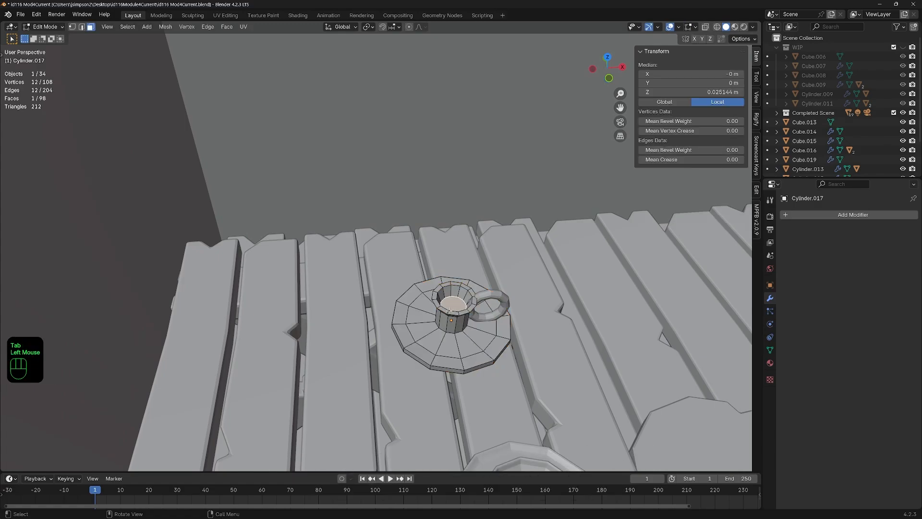
{"action": "key", "text": "shift+s"}
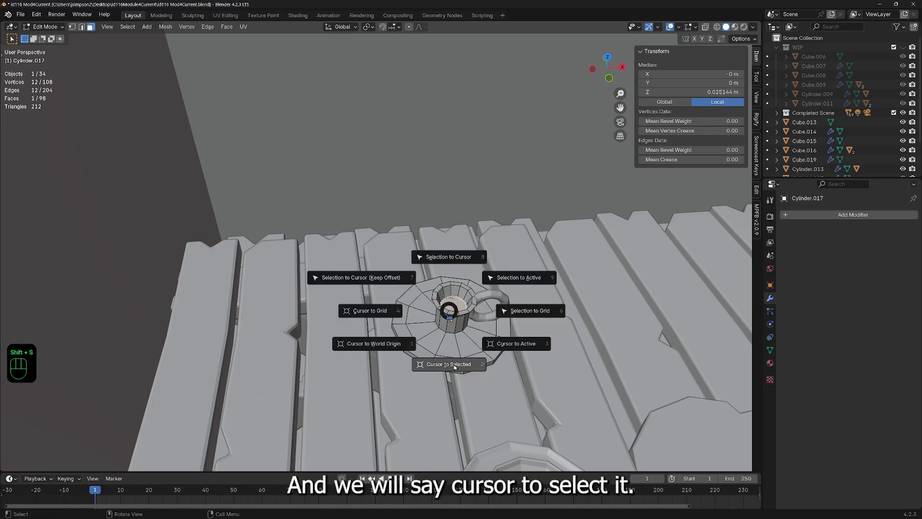
{"action": "left_click", "coordinate": [456, 364]}
{"action": "key", "text": "Tab"}
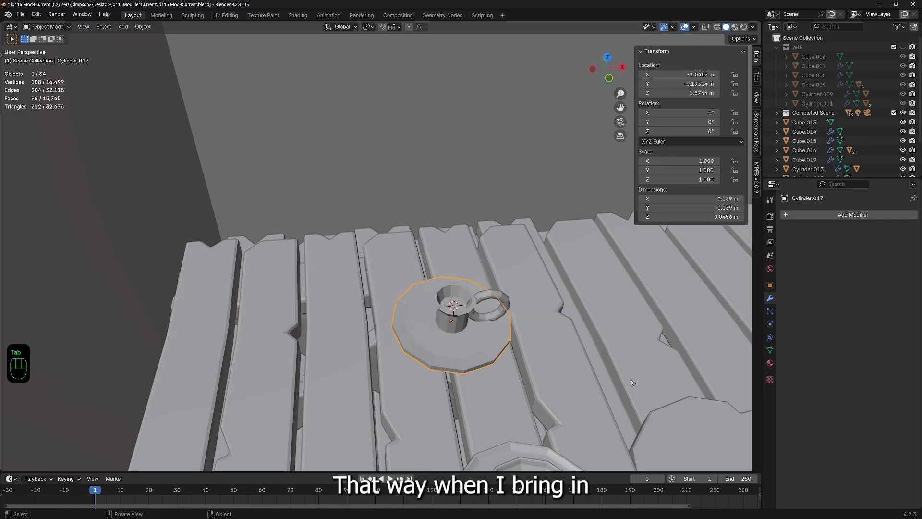
Step: Add a mesh cylinder with 12 vertices, 1 m radius and 2 m depth at the 3D cursor for the candle
{"action": "middle_click_drag", "start_coordinate": [684, 385], "coordinate": [671, 377], "text": "shift"}
{"action": "key", "text": "shift+a"}
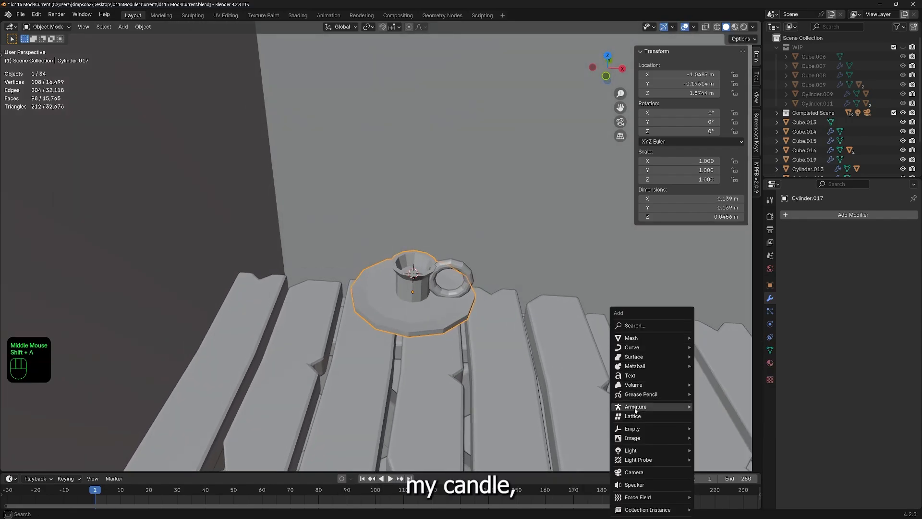
{"action": "mouse_move", "coordinate": [635, 342]}
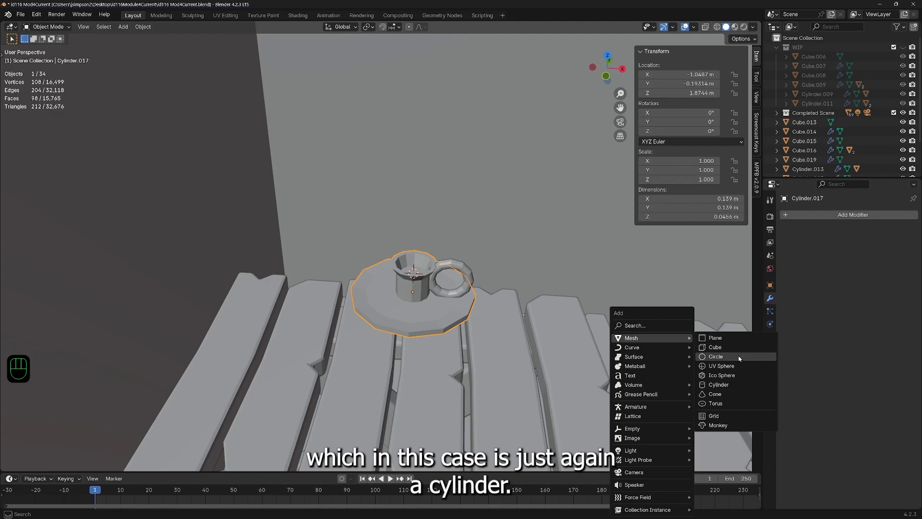
{"action": "left_click", "coordinate": [714, 385]}
Step: Scale the candle cylinder's mesh down uniformly to about 0.036 in Edit Mode
{"action": "scroll", "coordinate": [448, 335], "scroll_direction": "down", "scroll_amount": 4}
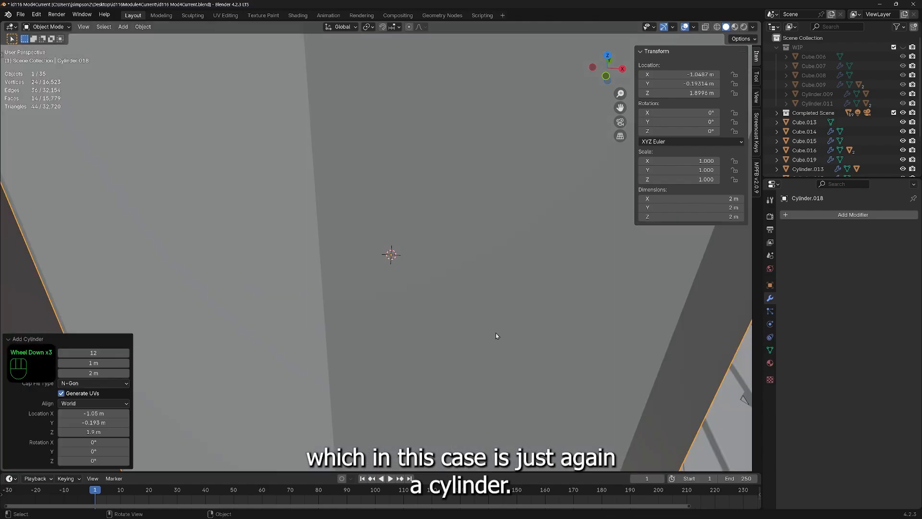
{"action": "key", "text": "Tab"}
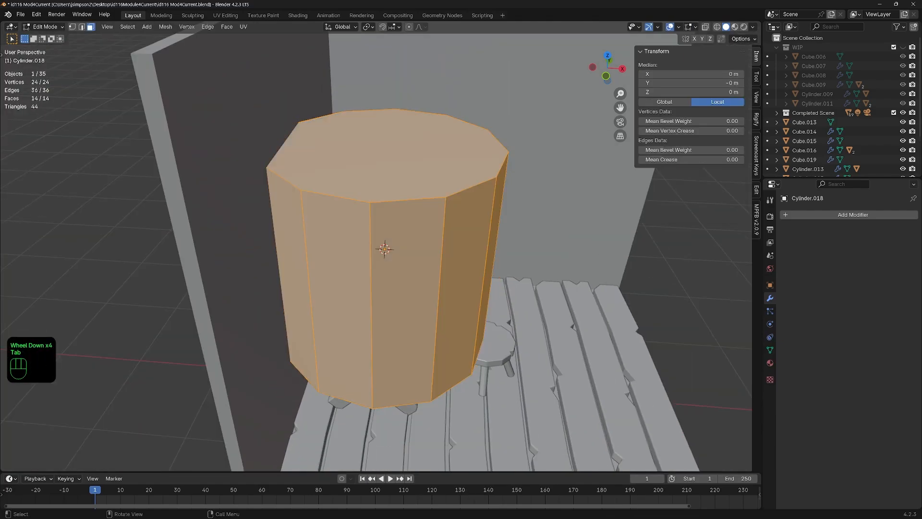
{"action": "key", "text": "s"}
{"action": "left_click", "coordinate": [392, 259]}
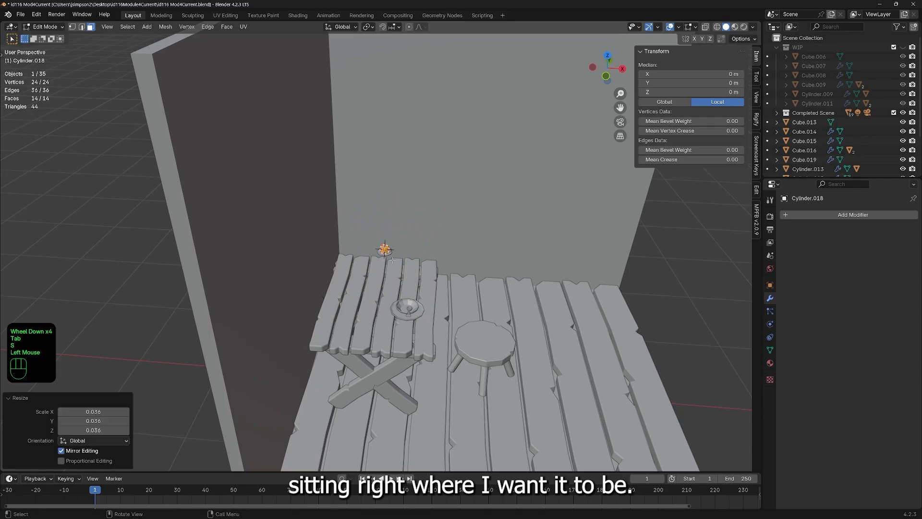
Step: Scale the candle cylinder's mesh down uniformly by a factor of about 0.346 so it fits inside the holder's socket
{"action": "key", "text": "KP_Decimal"}
{"action": "scroll", "coordinate": [608, 353], "scroll_direction": "up", "scroll_amount": 1}
{"action": "scroll", "coordinate": [608, 352], "scroll_direction": "down", "scroll_amount": 1}
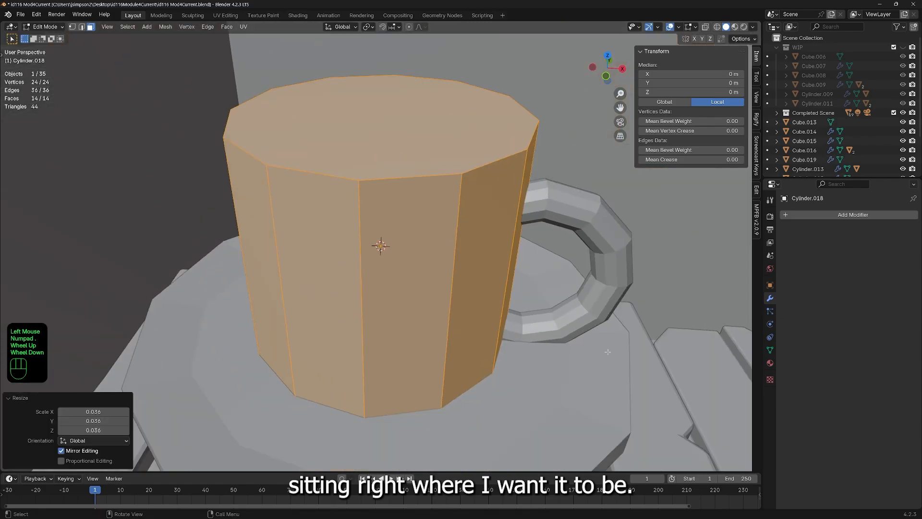
{"action": "key", "text": "s"}
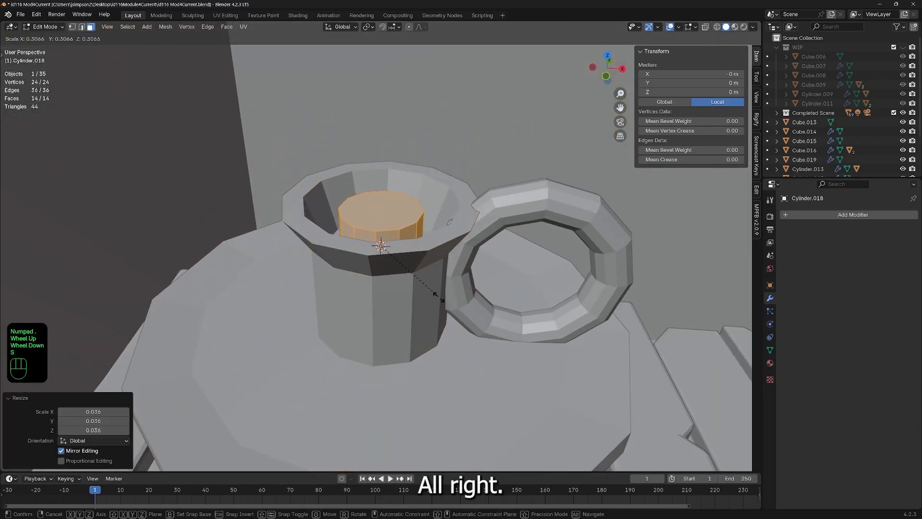
{"action": "left_click", "coordinate": [446, 303]}
Step: Stretch the candle's mesh along the Z axis by a factor of about 11.1
{"action": "key", "text": "s"}
{"action": "key", "text": "z"}
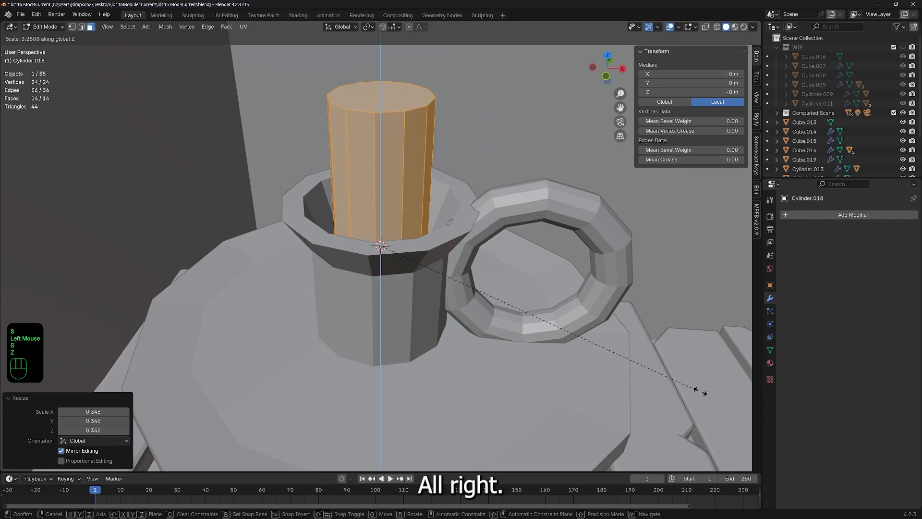
{"action": "left_click", "coordinate": [733, 144]}
{"action": "key", "text": "z"}
Step: Raise the candle's mesh about 0.129 m along Z so its base sits in the socket
{"action": "scroll", "coordinate": [471, 222], "scroll_direction": "down", "scroll_amount": 4}
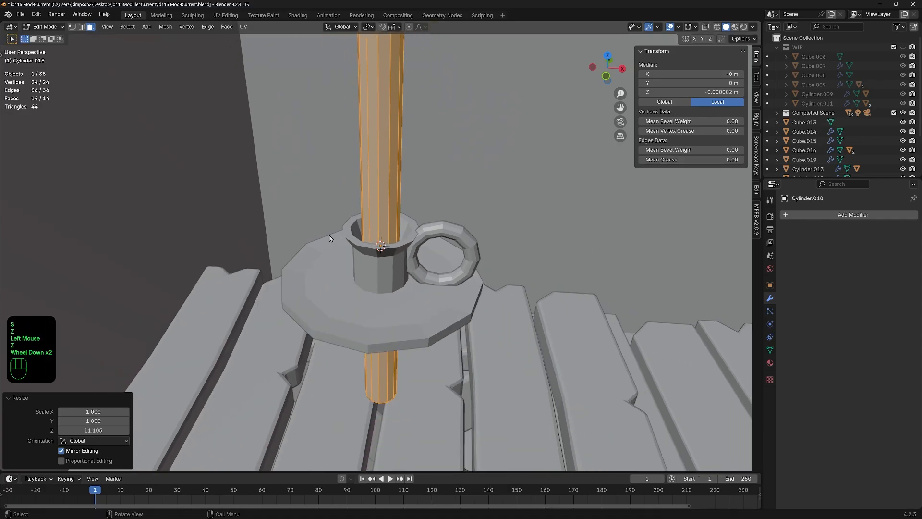
{"action": "key", "text": "g"}
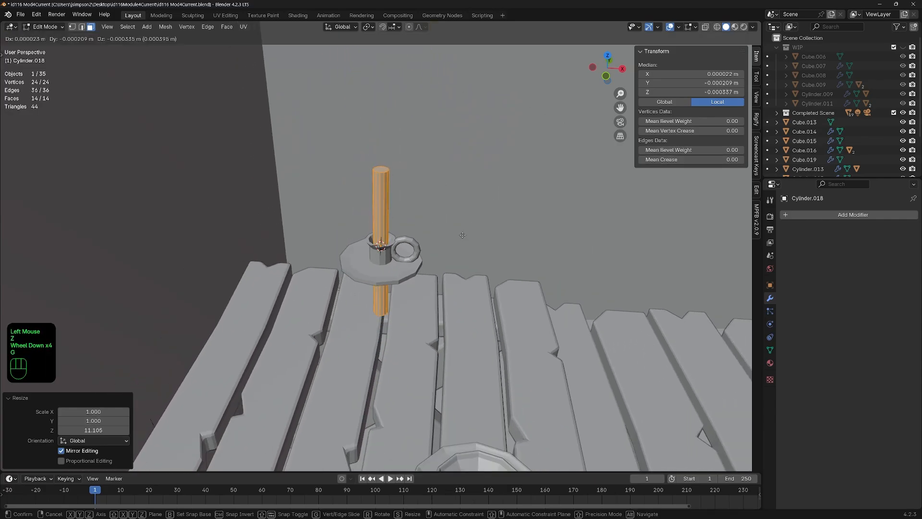
{"action": "key", "text": "z"}
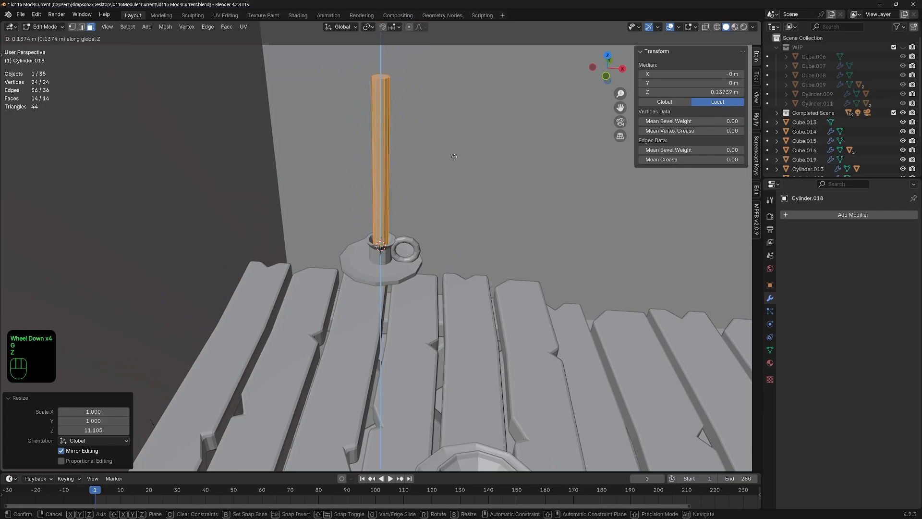
{"action": "left_click", "coordinate": [447, 167]}
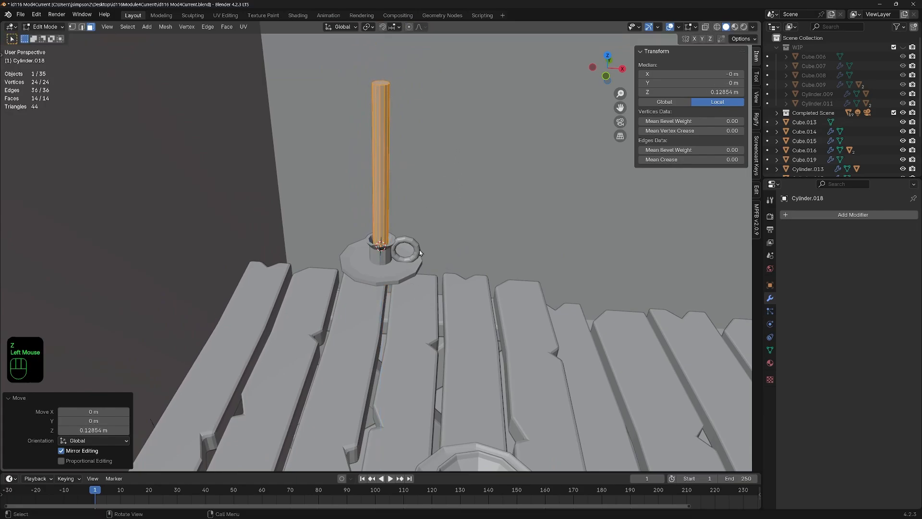
Step: Select two vertices on the candle's top rim, one at the front and one at the back left, in vertex select mode
{"action": "scroll", "coordinate": [371, 133], "scroll_direction": "up", "scroll_amount": 2}
{"action": "middle_click_drag", "start_coordinate": [370, 134], "coordinate": [412, 308], "text": "shift"}
{"action": "scroll", "coordinate": [414, 264], "scroll_direction": "up", "scroll_amount": 1}
{"action": "left_click", "coordinate": [420, 227]}
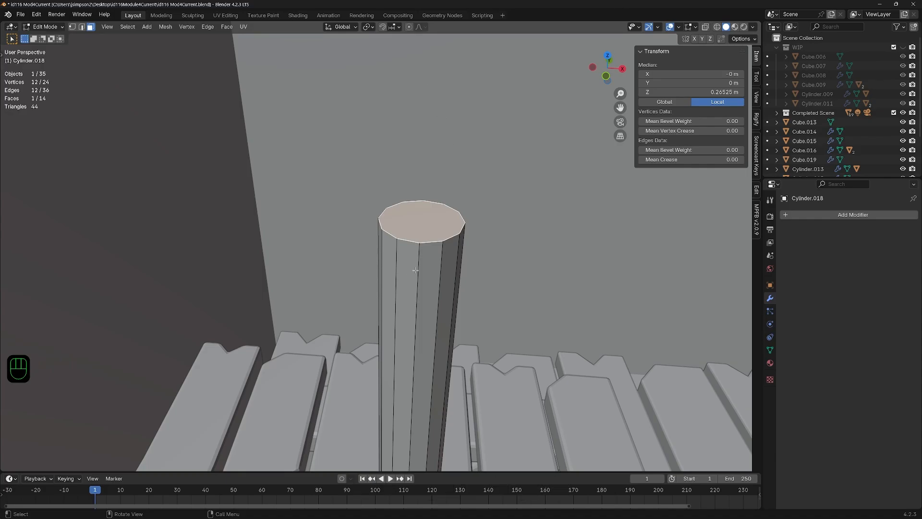
{"action": "key", "text": "1"}
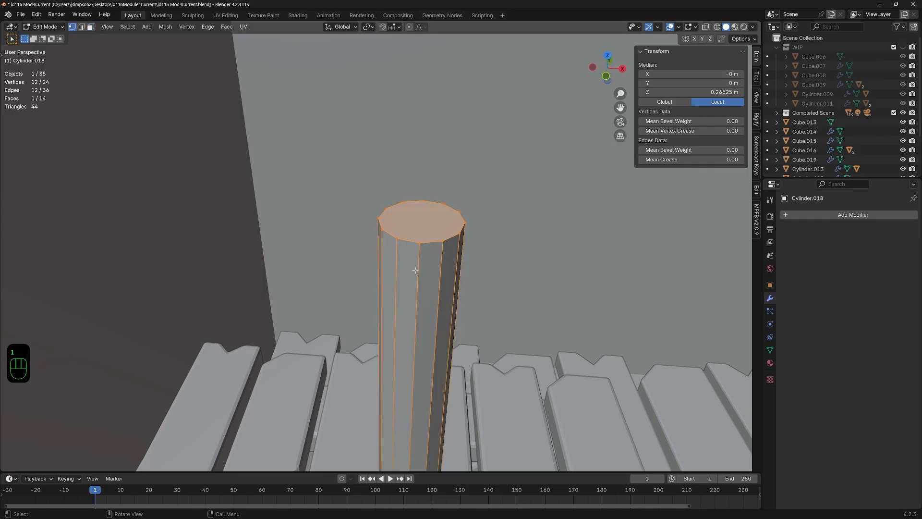
{"action": "left_click", "coordinate": [419, 243]}
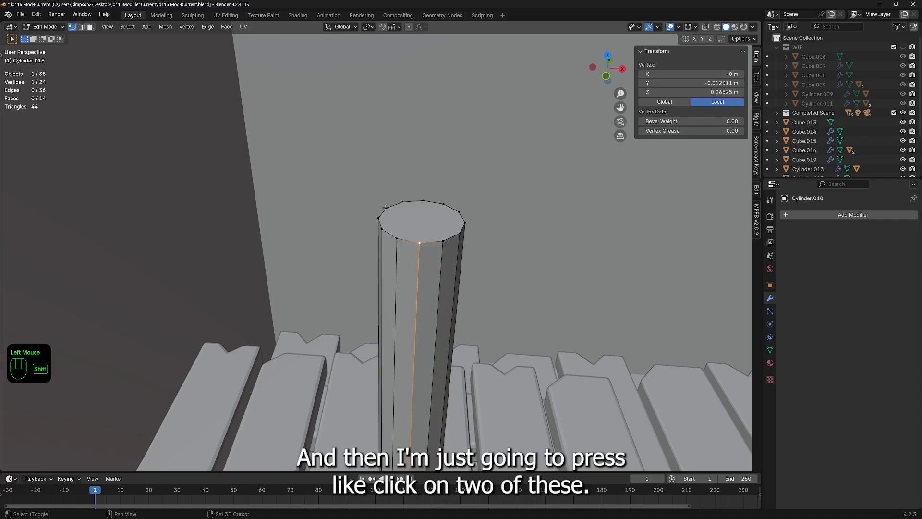
{"action": "left_click", "coordinate": [386, 208], "text": "shift"}
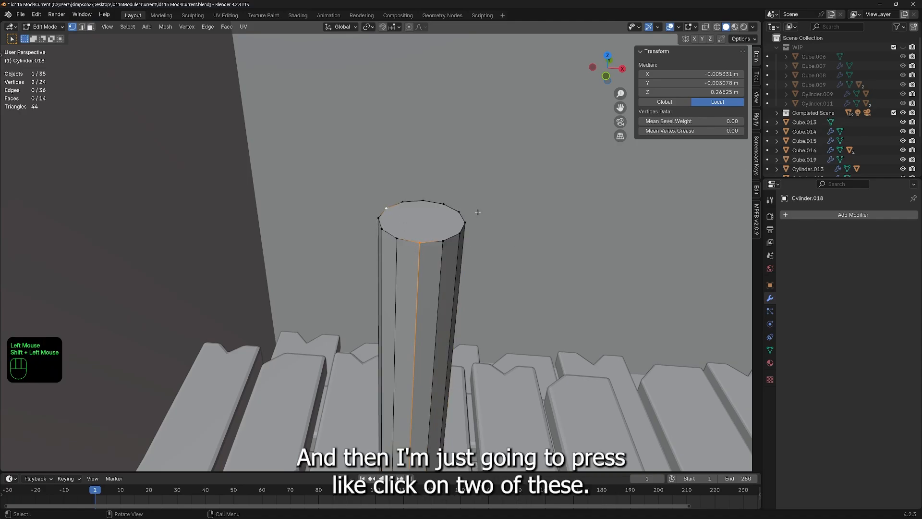
Step: Enable proportional editing with the Random falloff
{"action": "left_click", "coordinate": [409, 28]}
{"action": "left_click", "coordinate": [425, 27]}
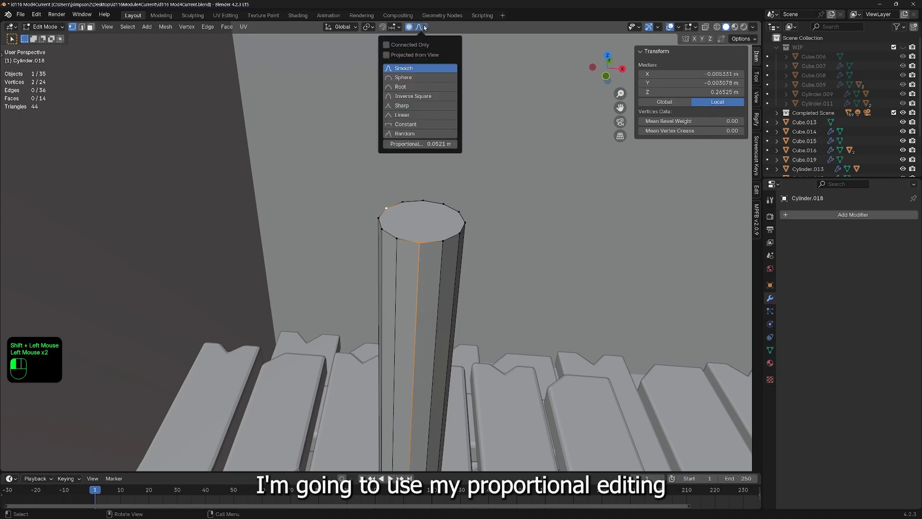
{"action": "left_click", "coordinate": [401, 134]}
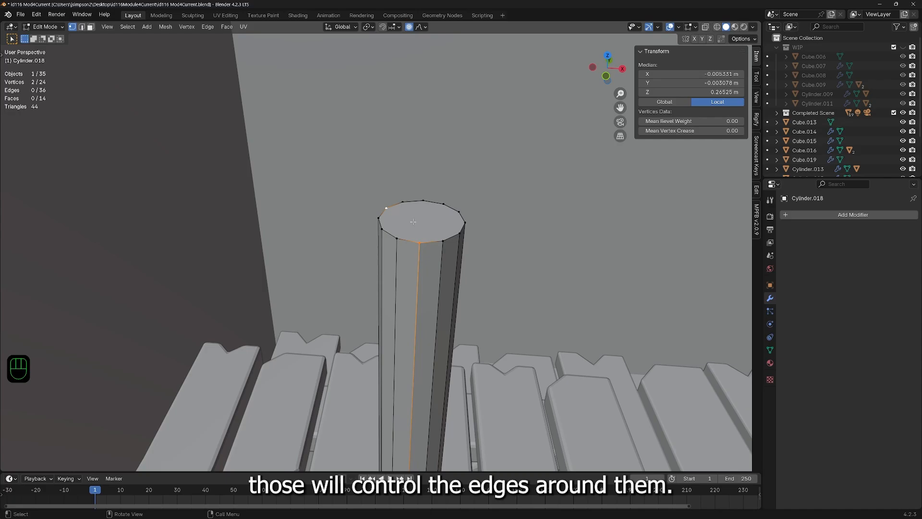
{"action": "left_click", "coordinate": [419, 28]}
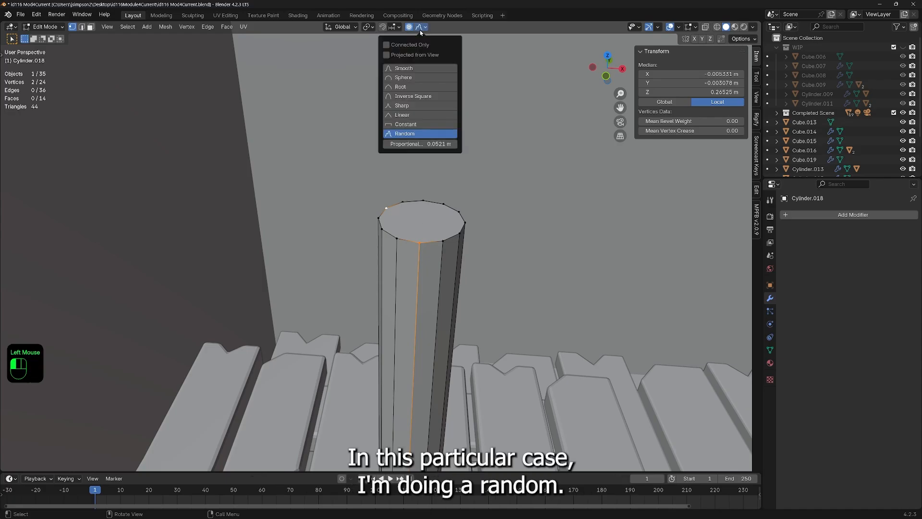
{"action": "left_click", "coordinate": [409, 134]}
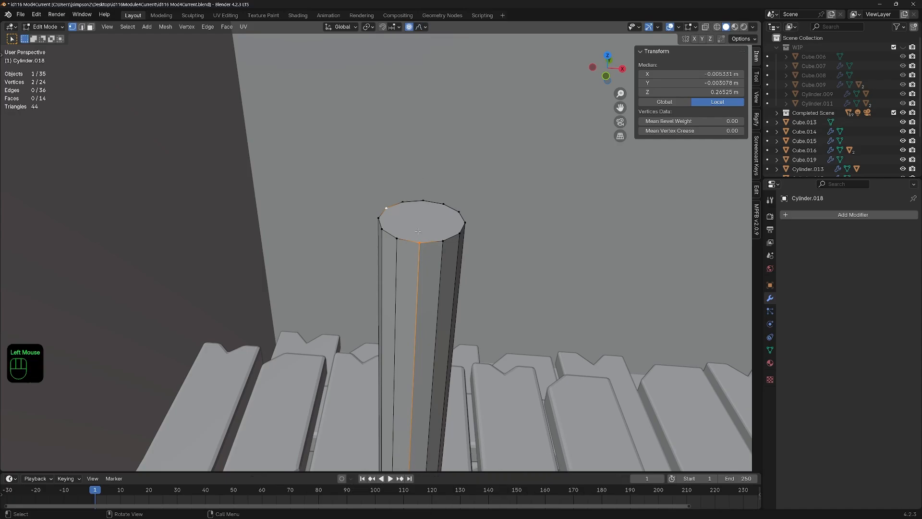
Step: Lower the two selected rim vertices about 0.009 m along Z with a proportional size of about 0.052 m, and return to Object Mode
{"action": "key", "text": "g"}
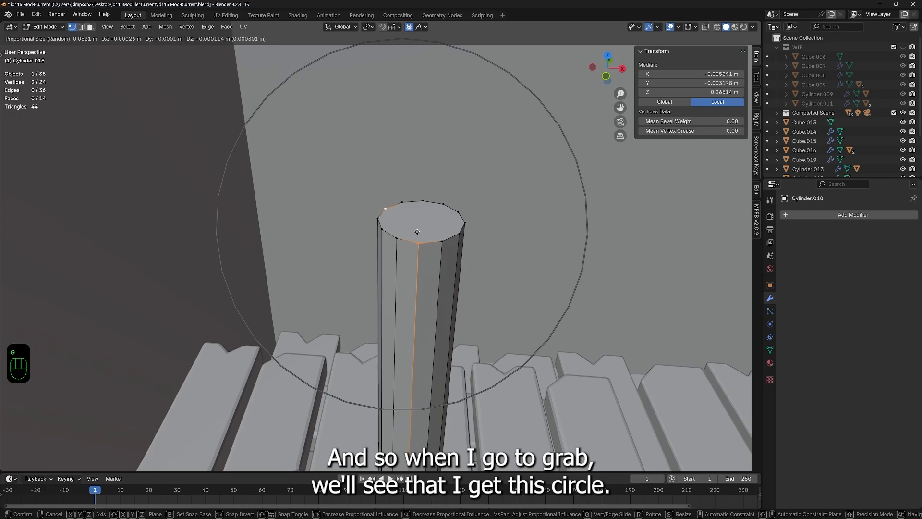
{"action": "key", "text": "z"}
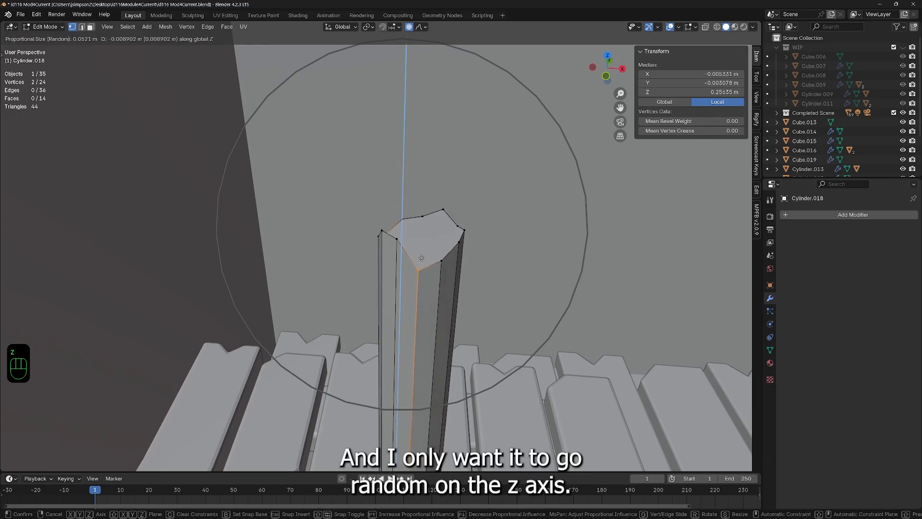
{"action": "scroll", "coordinate": [430, 223], "scroll_direction": "down", "scroll_amount": 2}
{"action": "scroll", "coordinate": [429, 223], "scroll_direction": "up", "scroll_amount": 6}
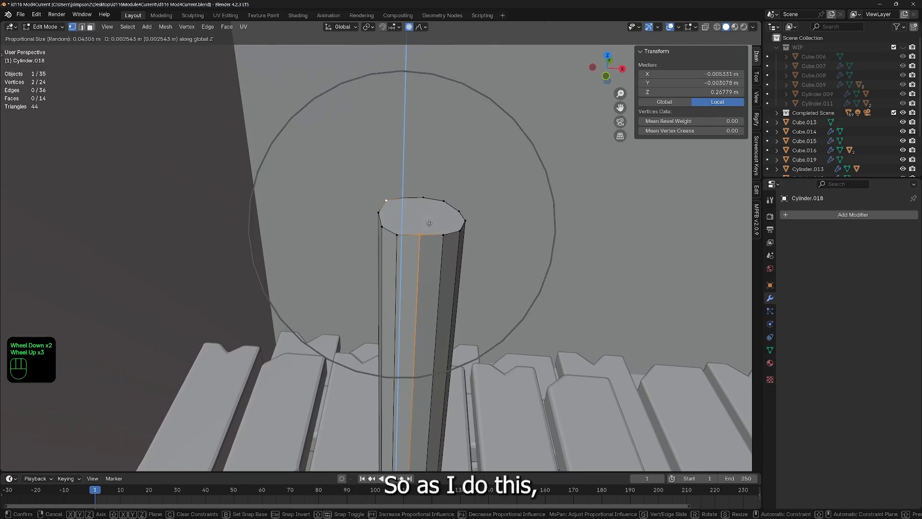
{"action": "scroll", "coordinate": [429, 224], "scroll_direction": "down", "scroll_amount": 1}
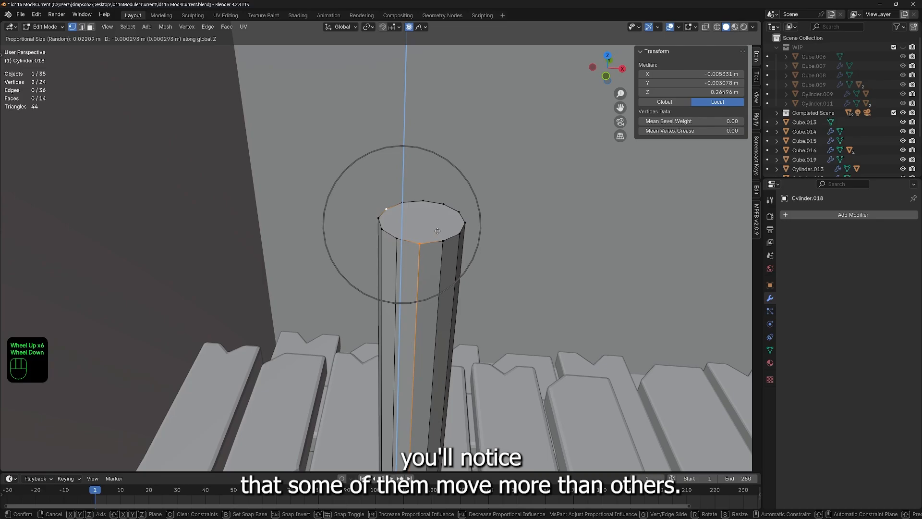
{"action": "scroll", "coordinate": [437, 235], "scroll_direction": "down", "scroll_amount": 3}
{"action": "scroll", "coordinate": [437, 238], "scroll_direction": "down", "scroll_amount": 2}
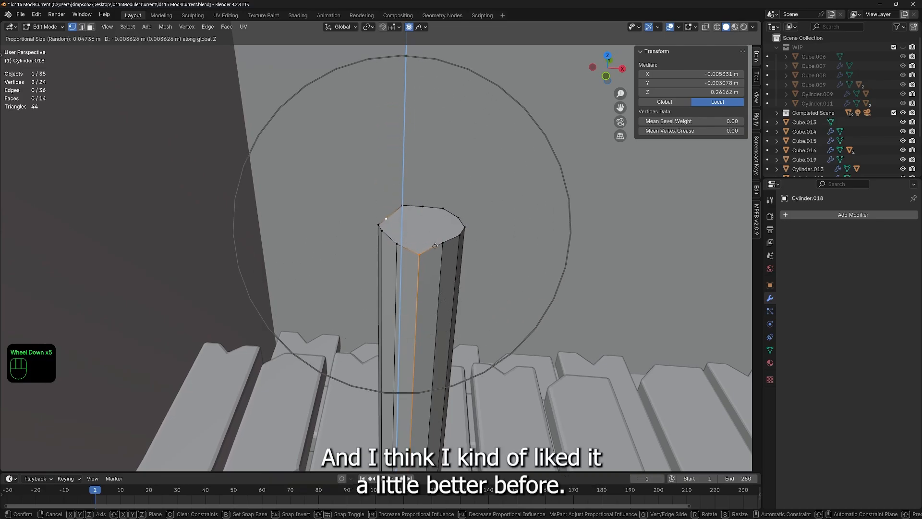
{"action": "scroll", "coordinate": [433, 252], "scroll_direction": "down", "scroll_amount": 1}
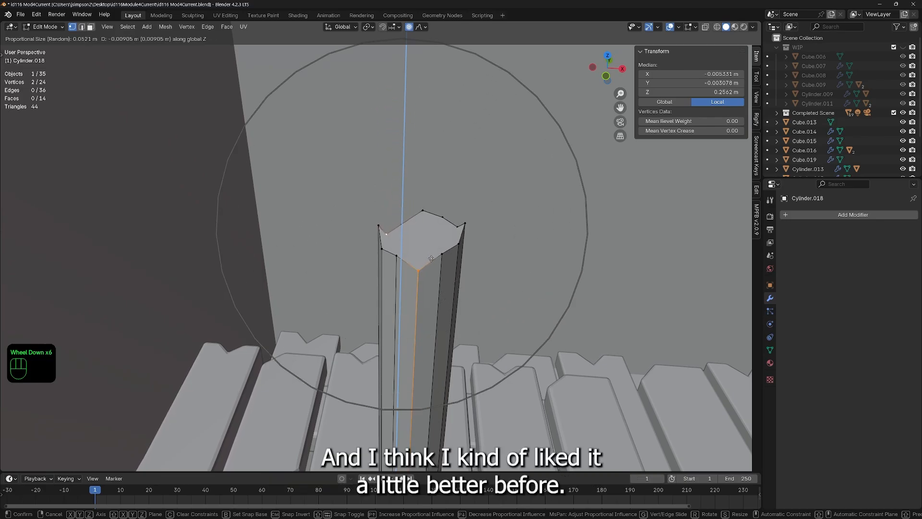
{"action": "scroll", "coordinate": [431, 258], "scroll_direction": "down", "scroll_amount": 1}
{"action": "scroll", "coordinate": [431, 258], "scroll_direction": "up", "scroll_amount": 1}
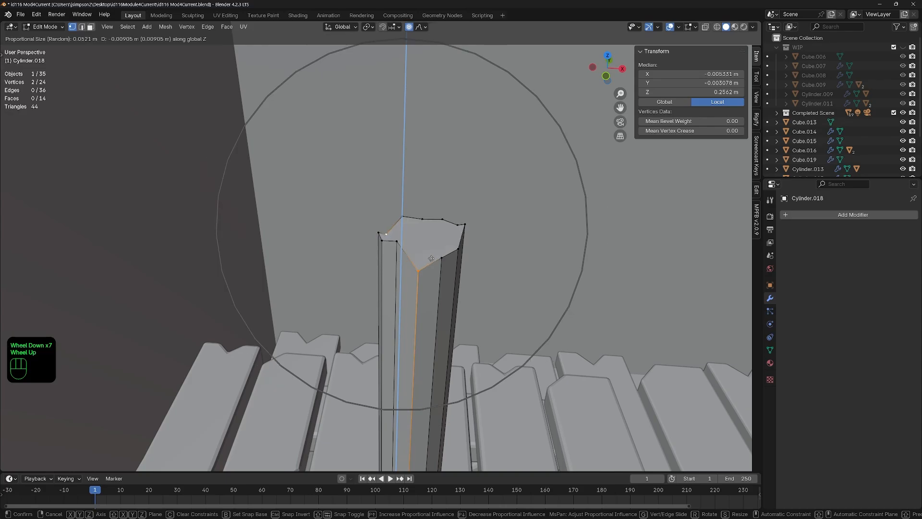
{"action": "left_click", "coordinate": [429, 260]}
{"action": "middle_click_drag", "start_coordinate": [356, 343], "coordinate": [336, 380]}
{"action": "scroll", "coordinate": [365, 361], "scroll_direction": "down", "scroll_amount": 1}
{"action": "middle_click_drag", "start_coordinate": [413, 332], "coordinate": [302, 312]}
{"action": "middle_click_drag", "start_coordinate": [302, 312], "coordinate": [400, 367], "text": "shift"}
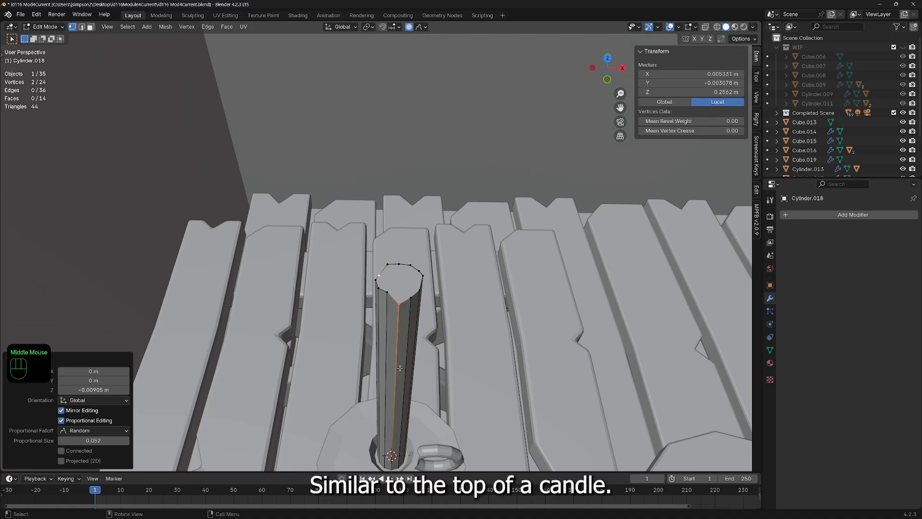
{"action": "key", "text": "Tab"}
Step: Add another mesh cylinder with 12 vertices, 1 m radius and 2 m depth at the 3D cursor
{"action": "middle_click_drag", "start_coordinate": [400, 368], "coordinate": [392, 343]}
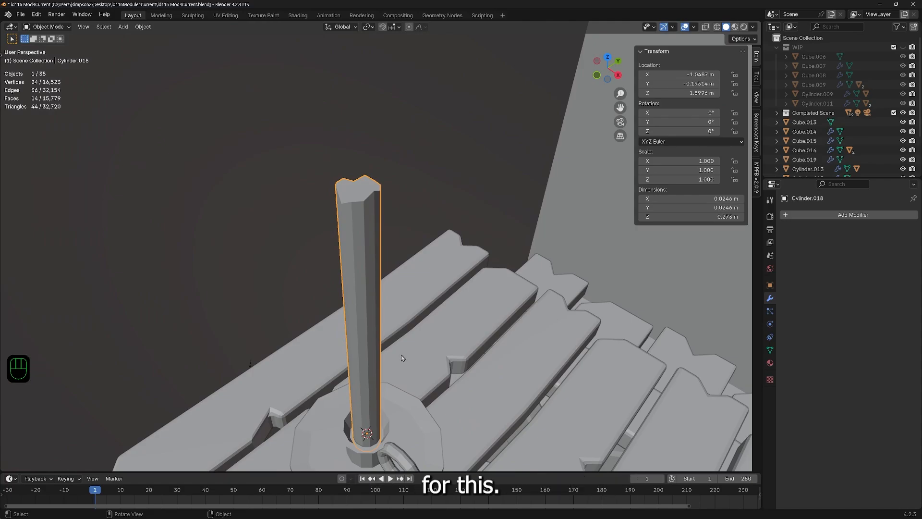
{"action": "key", "text": "shift+a"}
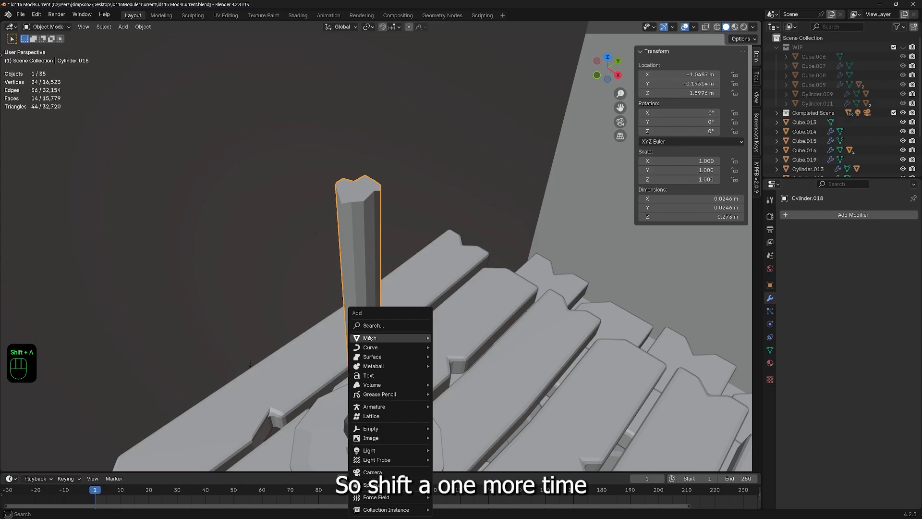
{"action": "mouse_move", "coordinate": [370, 342]}
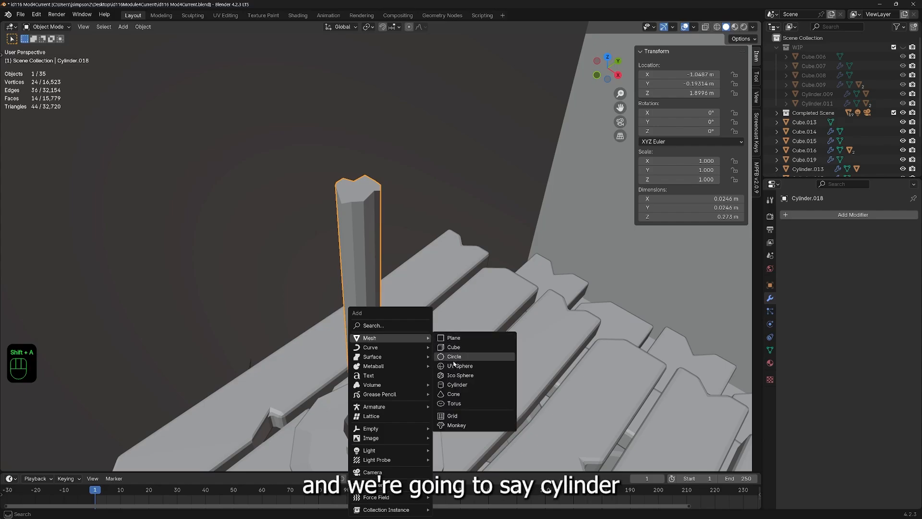
{"action": "left_click", "coordinate": [454, 384]}
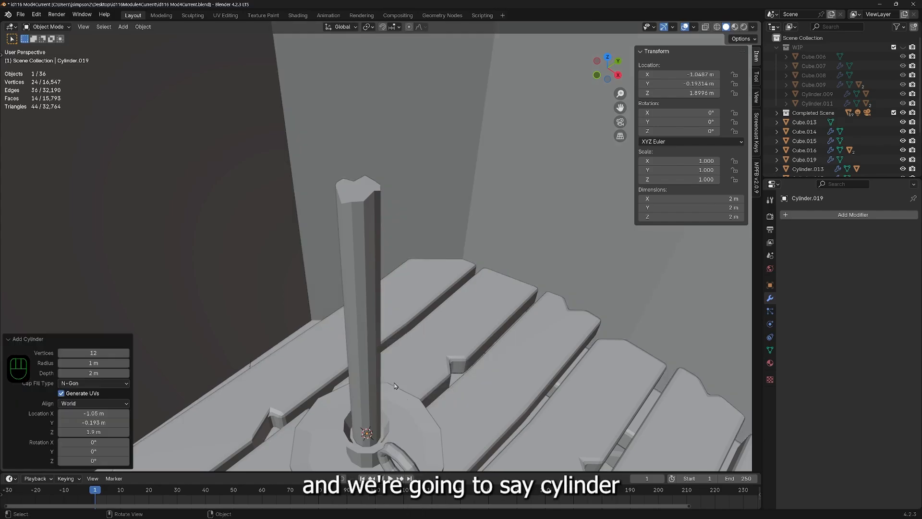
Step: Scale the new cylinder's mesh down uniformly to about 0.032 in Edit Mode
{"action": "scroll", "coordinate": [480, 387], "scroll_direction": "down", "scroll_amount": 4}
{"action": "key", "text": "Tab"}
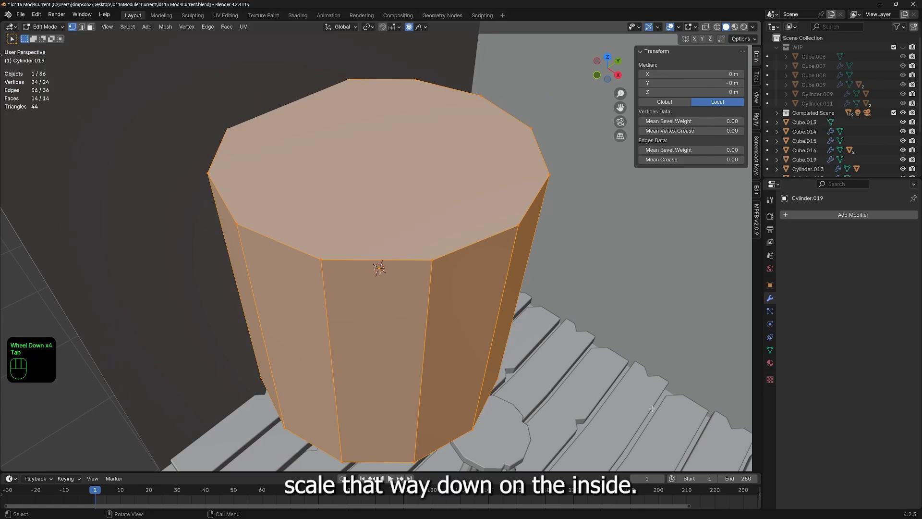
{"action": "key", "text": "s"}
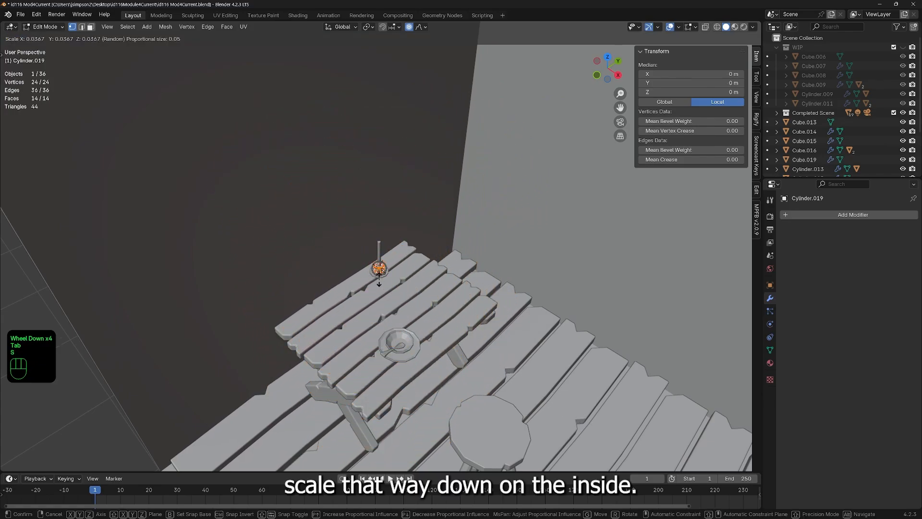
{"action": "left_click", "coordinate": [379, 282]}
Step: Move the new cylinder's mesh up about 0.504 m along Z, above the candle
{"action": "key", "text": "s"}
{"action": "key", "text": "g"}
{"action": "key", "text": "z"}
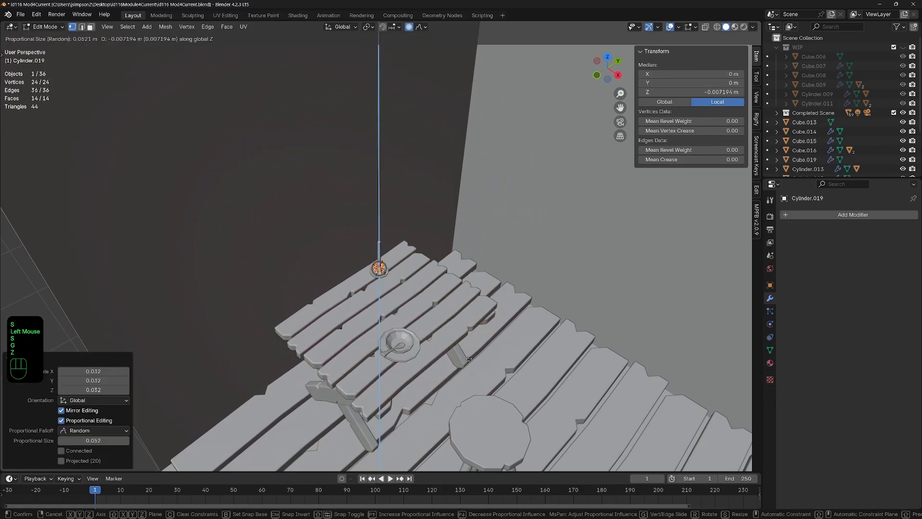
{"action": "left_click", "coordinate": [456, 332]}
Step: Scale the raised cylinder's mesh down uniformly by a factor of about 0.262 and turn off proportional editing
{"action": "scroll", "coordinate": [410, 242], "scroll_direction": "up", "scroll_amount": 5}
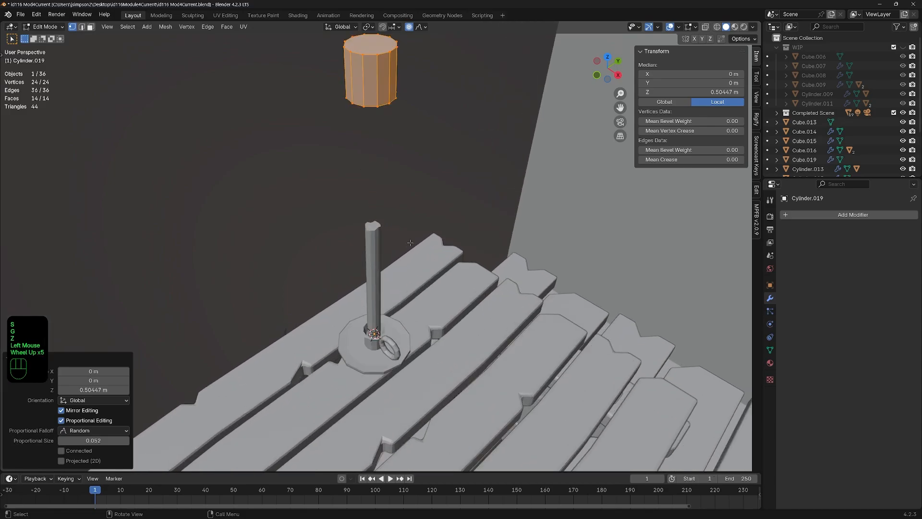
{"action": "scroll", "coordinate": [411, 240], "scroll_direction": "up", "scroll_amount": 1}
{"action": "middle_click_drag", "start_coordinate": [433, 204], "coordinate": [428, 195]}
{"action": "scroll", "coordinate": [428, 194], "scroll_direction": "down", "scroll_amount": 4}
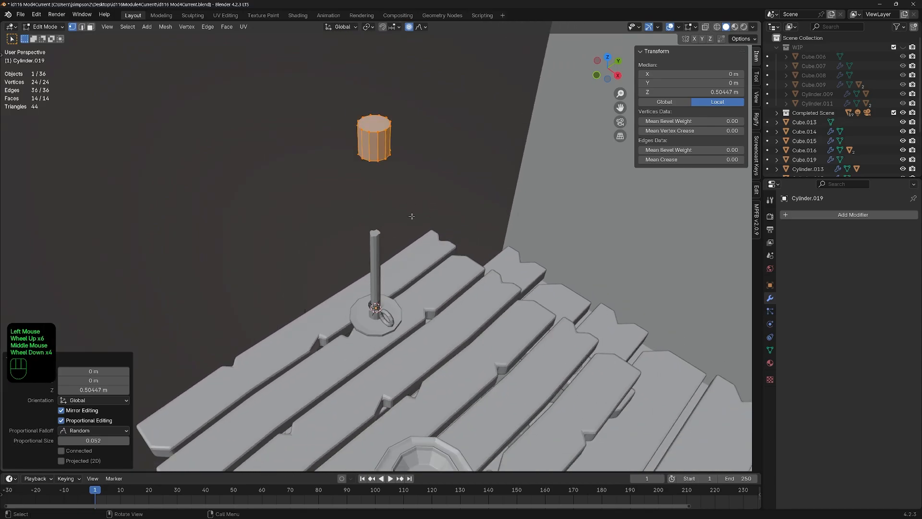
{"action": "key", "text": "s"}
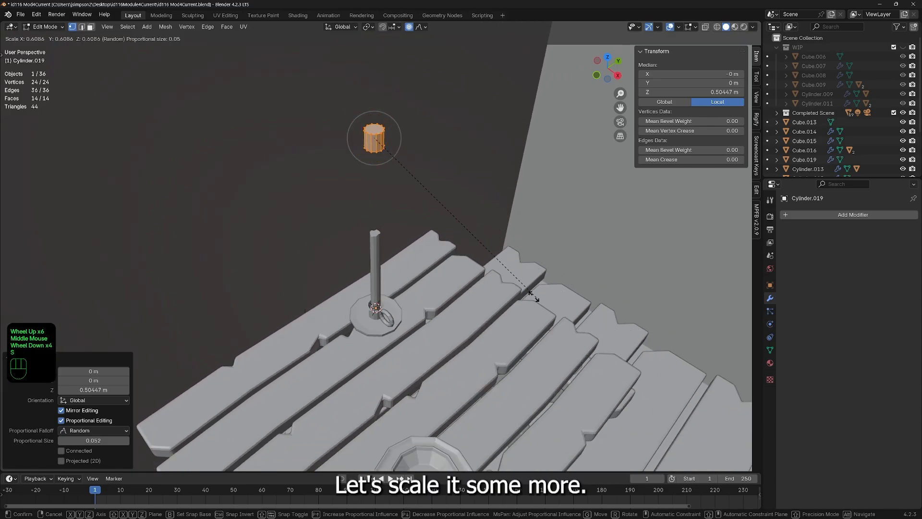
{"action": "left_click", "coordinate": [448, 204]}
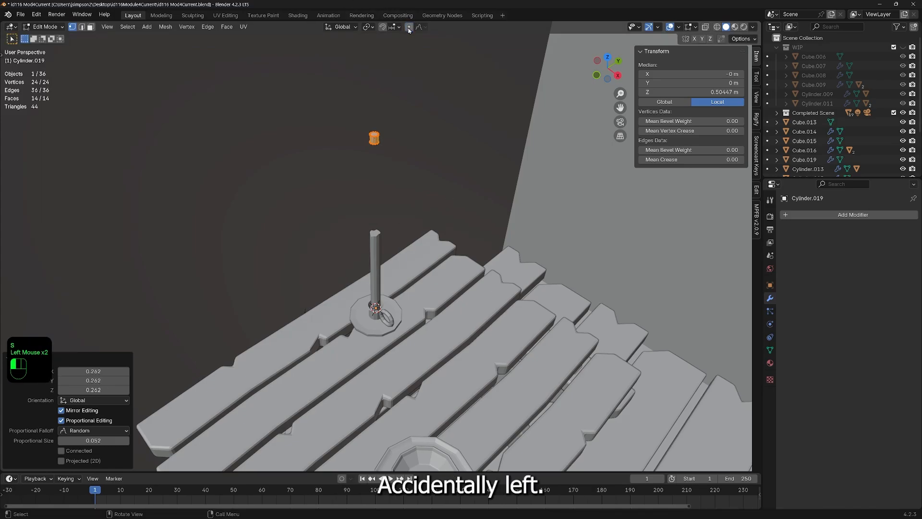
Step: Stretch the small cylinder's mesh by about 3.85 along Z and shrink it to about 0.33 in X and Y, forming a thin wick
{"action": "key", "text": "s"}
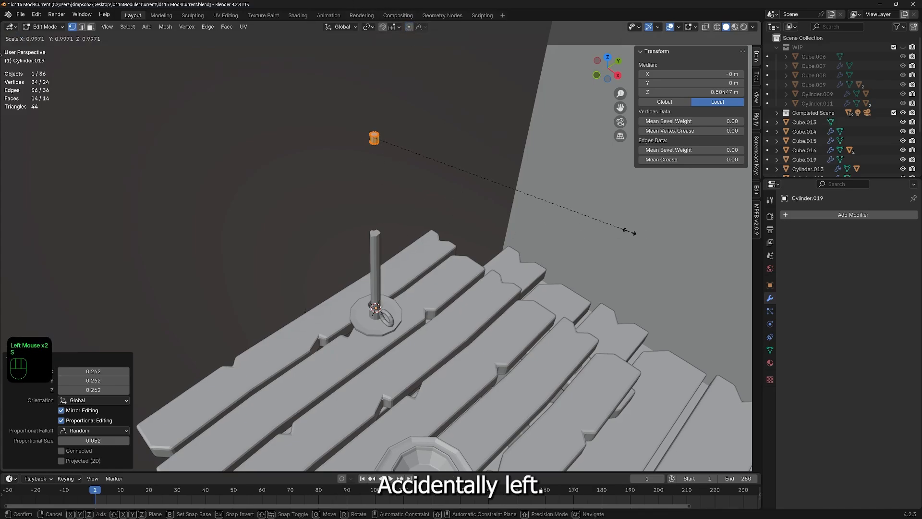
{"action": "key", "text": "z"}
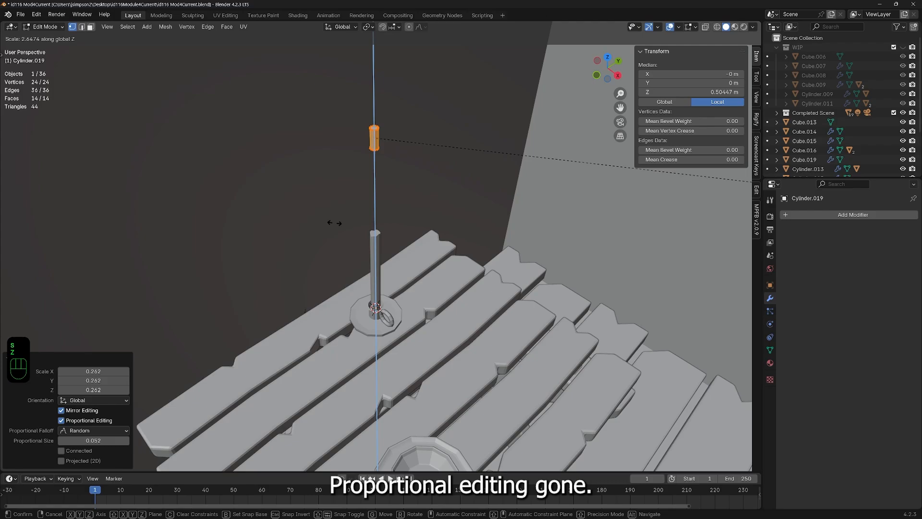
{"action": "left_click", "coordinate": [634, 267]}
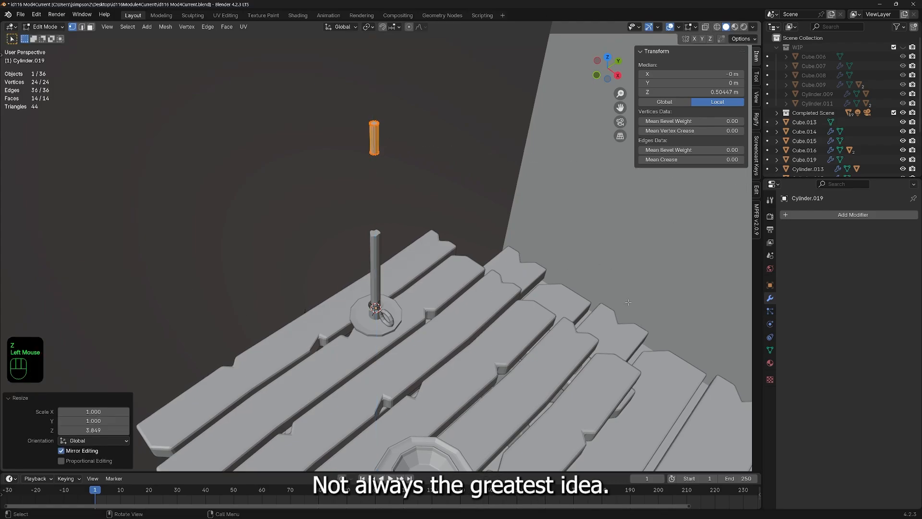
{"action": "key", "text": "s"}
{"action": "key", "text": "shift+z"}
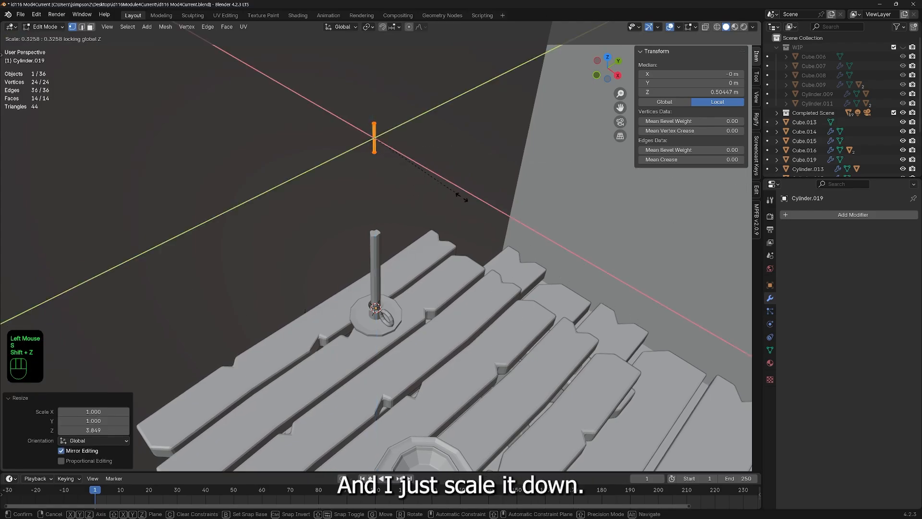
{"action": "left_click", "coordinate": [462, 198]}
{"action": "key", "text": "Tab"}
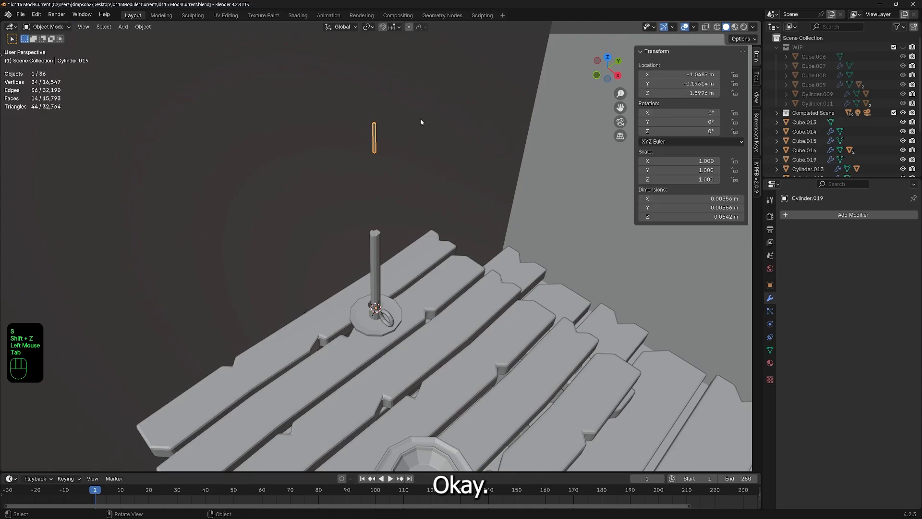
Step: Set the wick's origin to its geometry and move it down about 0.24 m along Z into the candle's top
{"action": "right_click", "coordinate": [422, 121]}
{"action": "mouse_move", "coordinate": [378, 137]}
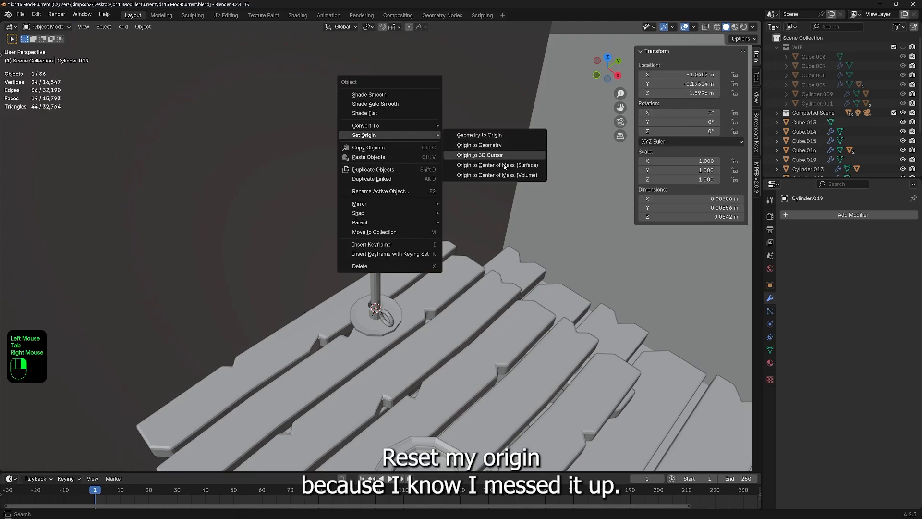
{"action": "left_click", "coordinate": [489, 146]}
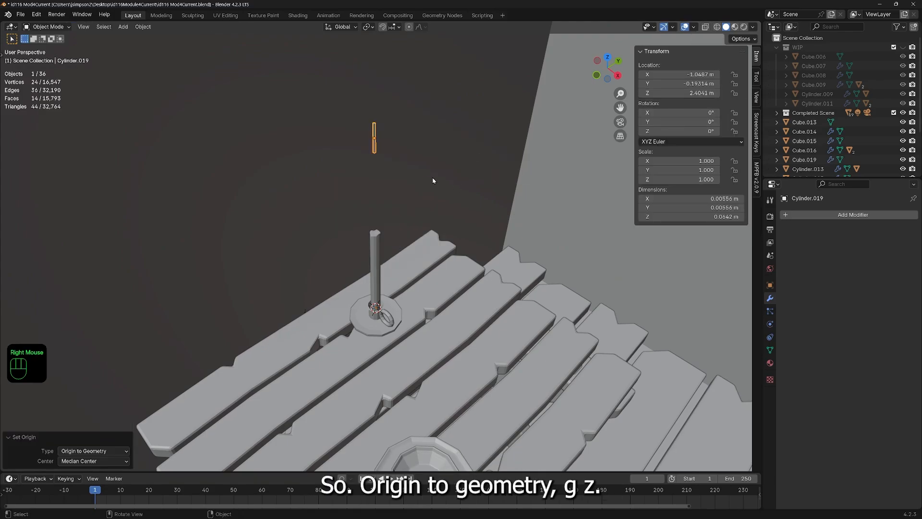
{"action": "key", "text": "g"}
{"action": "key", "text": "z"}
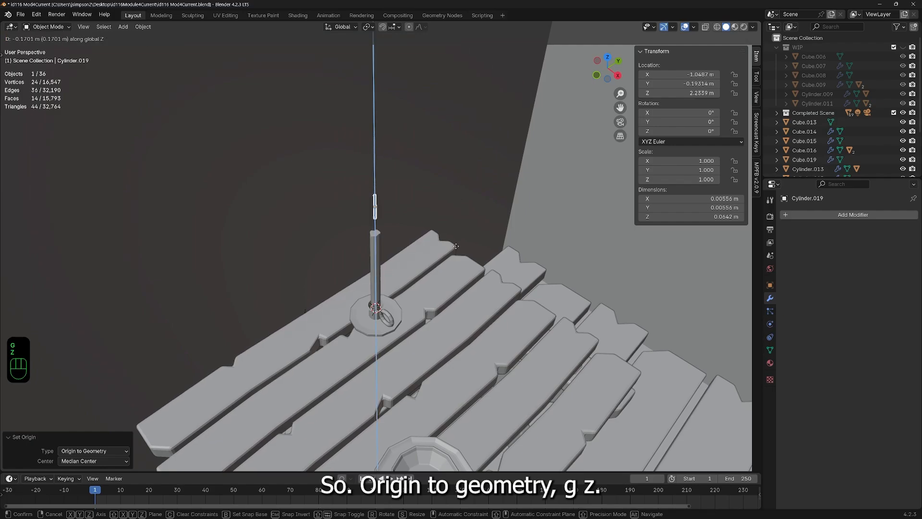
{"action": "left_click", "coordinate": [454, 270]}
Step: Add a UV sphere with 16 segments, 16 rings and 1 m radius at the 3D cursor
{"action": "middle_click_drag", "start_coordinate": [404, 281], "coordinate": [428, 252]}
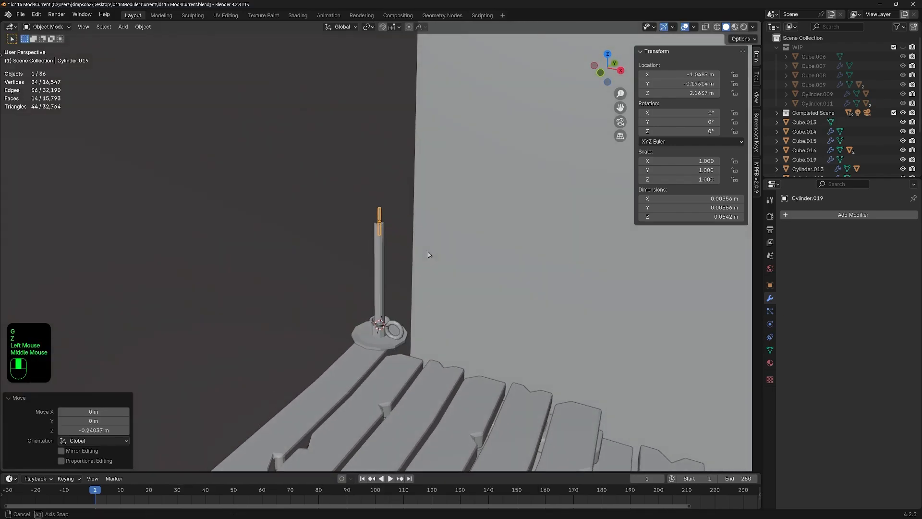
{"action": "middle_click_drag", "start_coordinate": [407, 316], "coordinate": [426, 275], "text": "shift"}
{"action": "scroll", "coordinate": [471, 208], "scroll_direction": "up", "scroll_amount": 3}
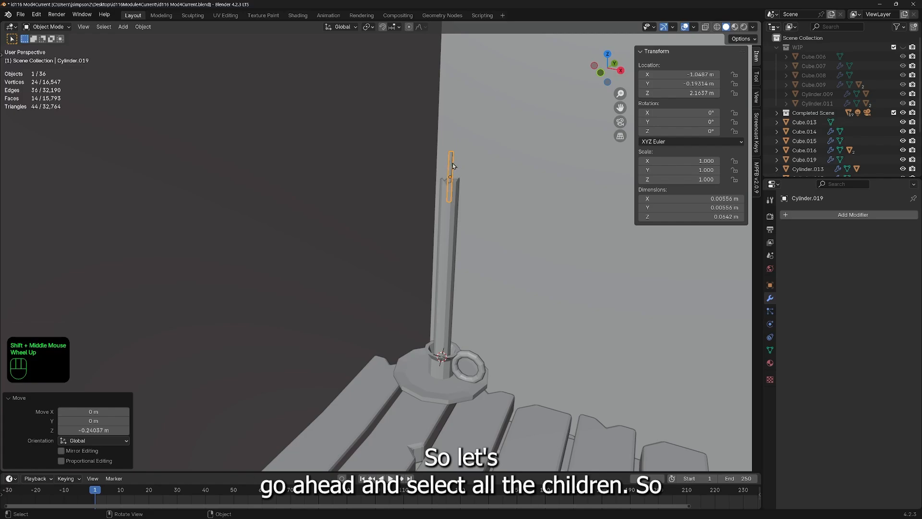
{"action": "middle_click_drag", "start_coordinate": [454, 183], "coordinate": [452, 236], "text": "shift"}
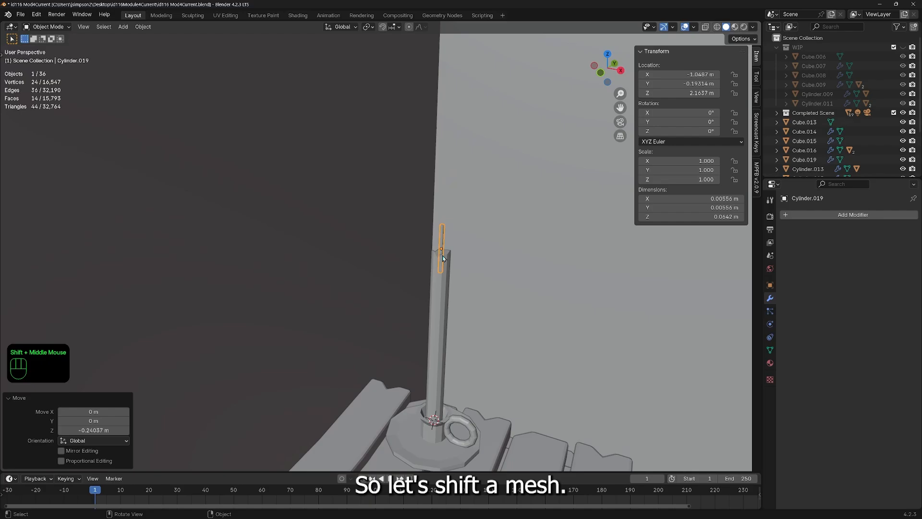
{"action": "key", "text": "shift+a"}
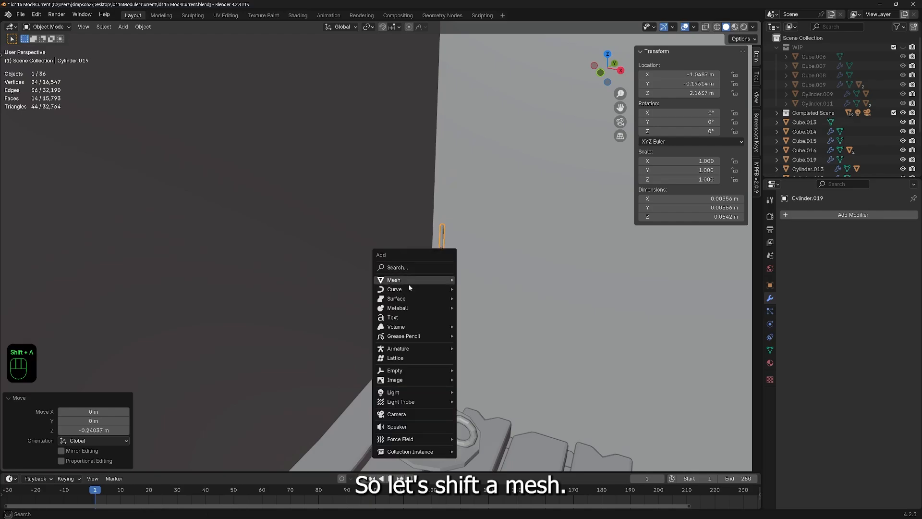
{"action": "mouse_move", "coordinate": [406, 288]}
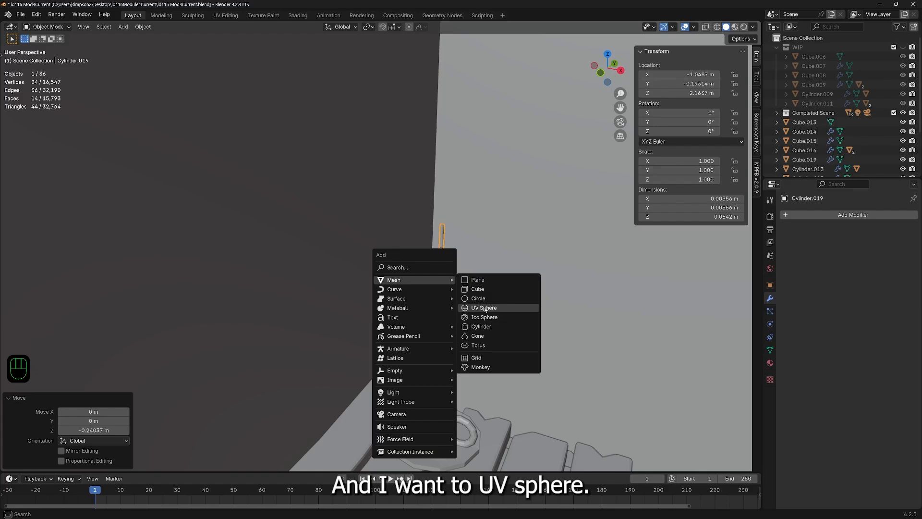
{"action": "left_click", "coordinate": [481, 308]}
Step: Scale the sphere's mesh down uniformly in Edit Mode to about 0.036 m across
{"action": "scroll", "coordinate": [540, 326], "scroll_direction": "down", "scroll_amount": 3}
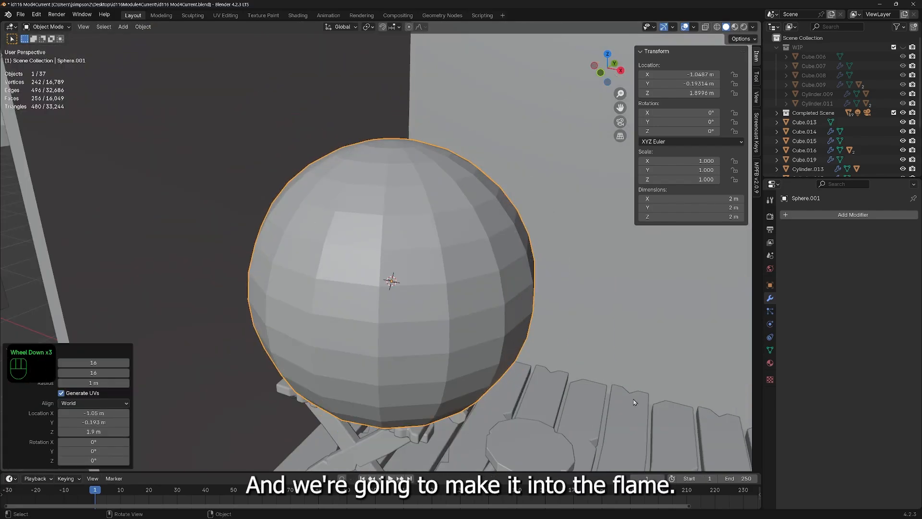
{"action": "key", "text": "Tab"}
{"action": "key", "text": "s"}
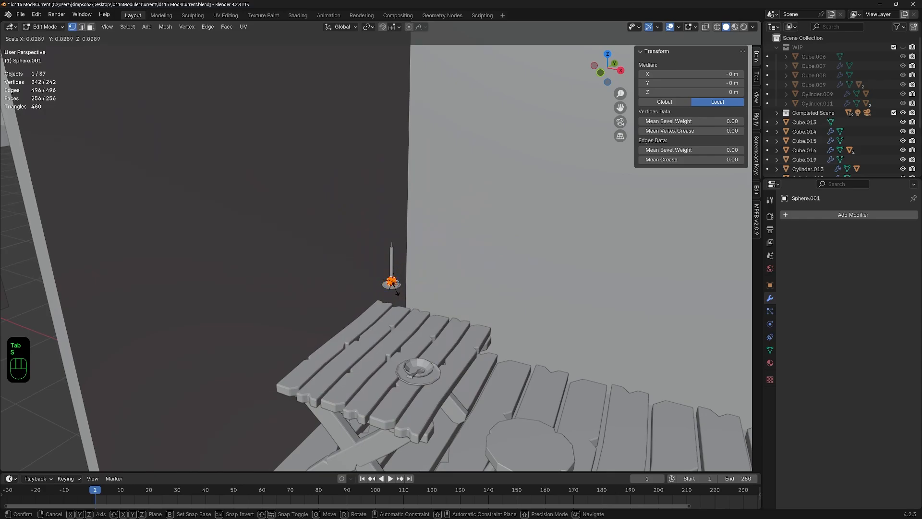
{"action": "left_click", "coordinate": [393, 285]}
{"action": "key", "text": "s"}
{"action": "left_click", "coordinate": [408, 302]}
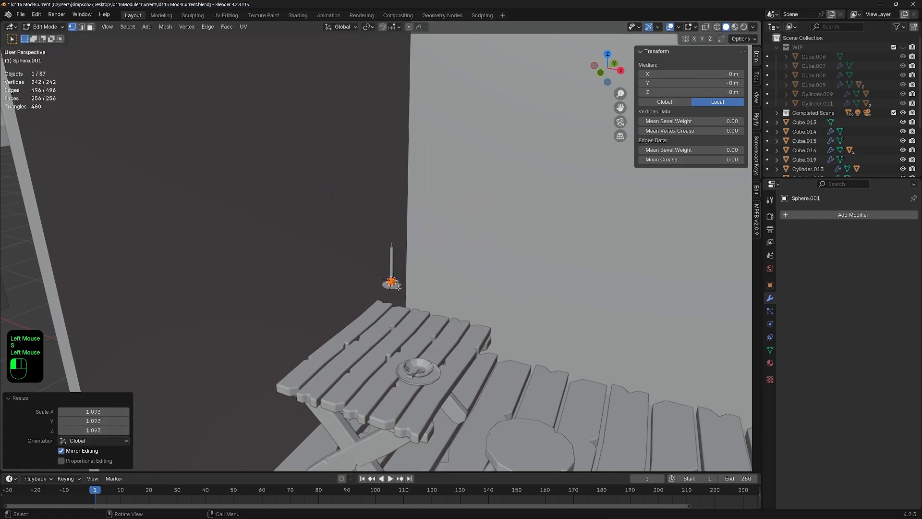
{"action": "key", "text": "Tab"}
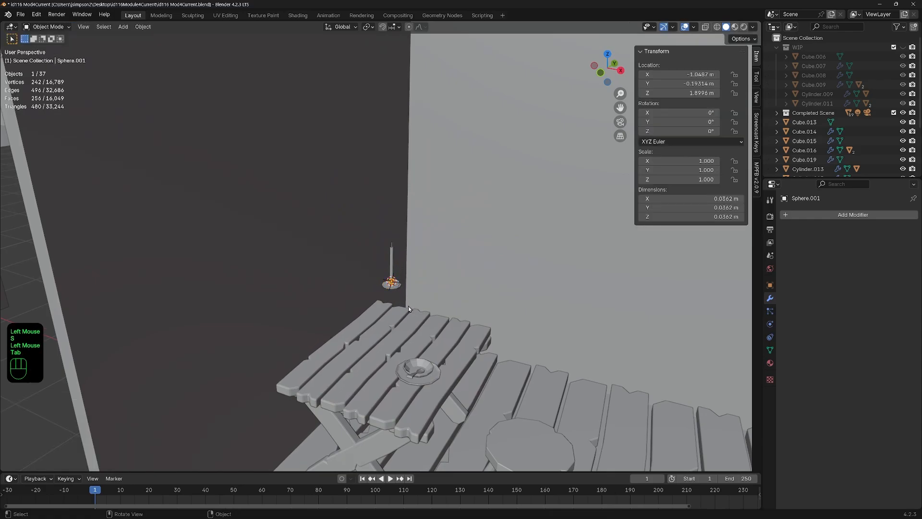
Step: Move the sphere up about 0.318 m along Z, just above the wick
{"action": "key", "text": "g"}
{"action": "key", "text": "z"}
{"action": "left_click", "coordinate": [400, 267]}
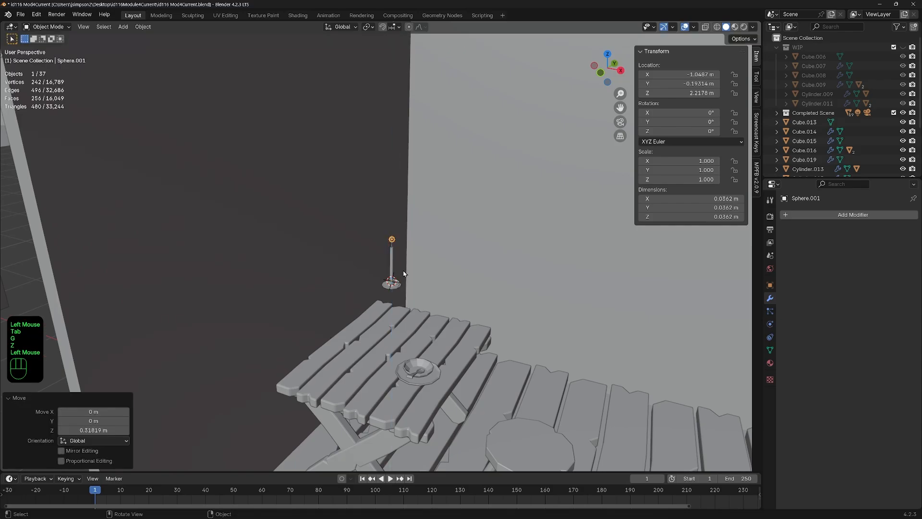
Step: Select the sphere's top vertex in Edit Mode, grow the selection to the surrounding faces and enable proportional editing
{"action": "key", "text": "KP_Decimal"}
{"action": "scroll", "coordinate": [423, 326], "scroll_direction": "down", "scroll_amount": 4}
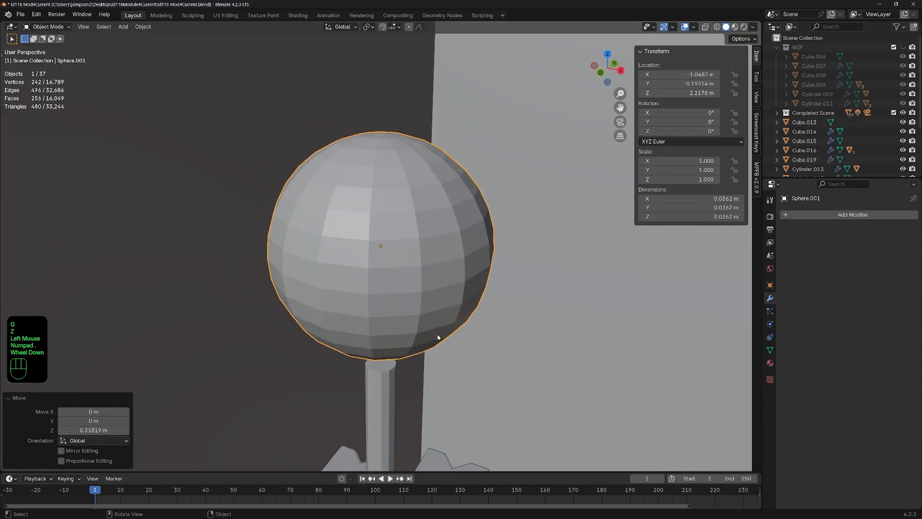
{"action": "key", "text": "Tab"}
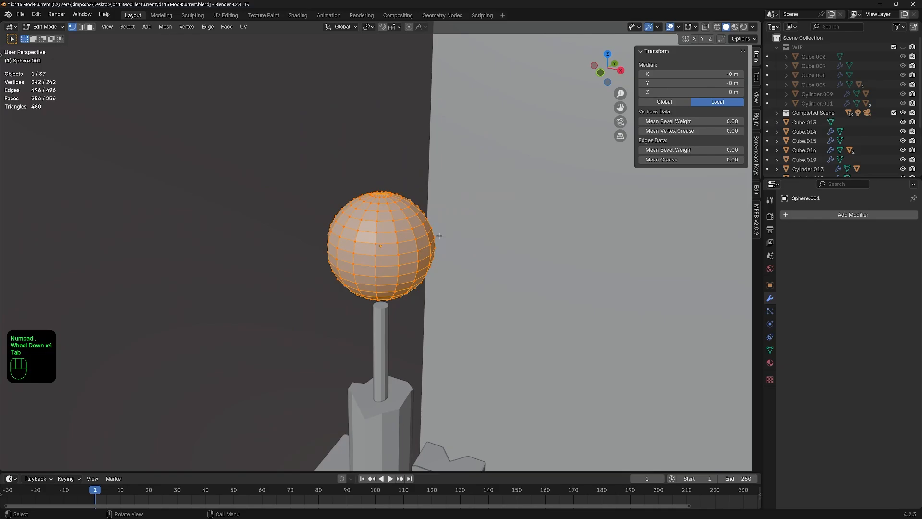
{"action": "middle_click_drag", "start_coordinate": [386, 184], "coordinate": [371, 198]}
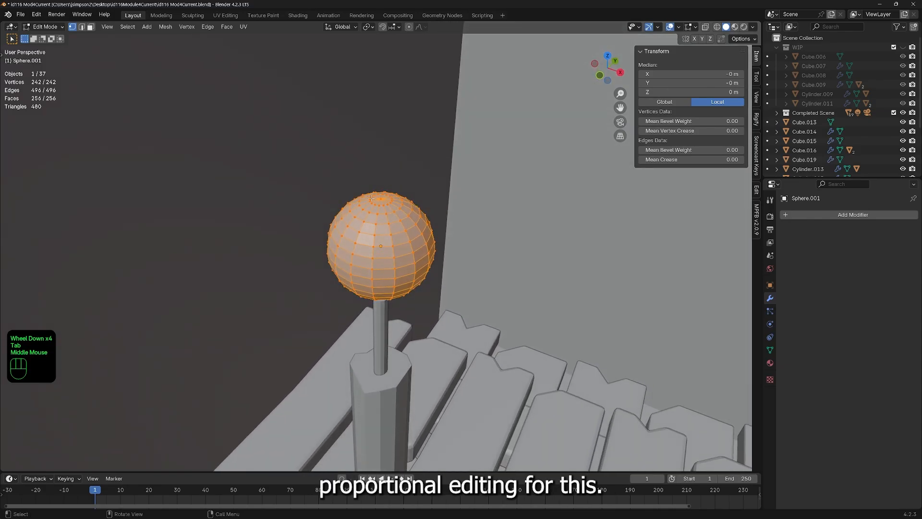
{"action": "left_click", "coordinate": [381, 199]}
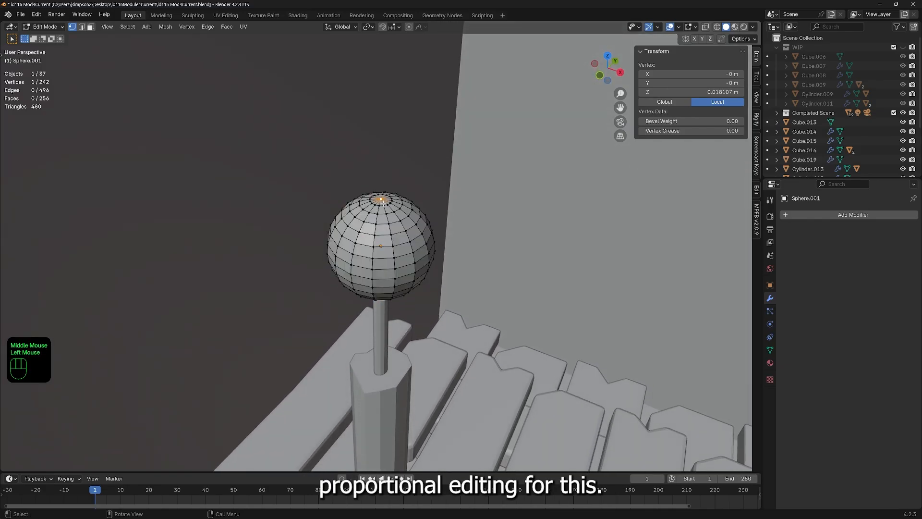
{"action": "key", "text": "ctrl+KP_Add"}
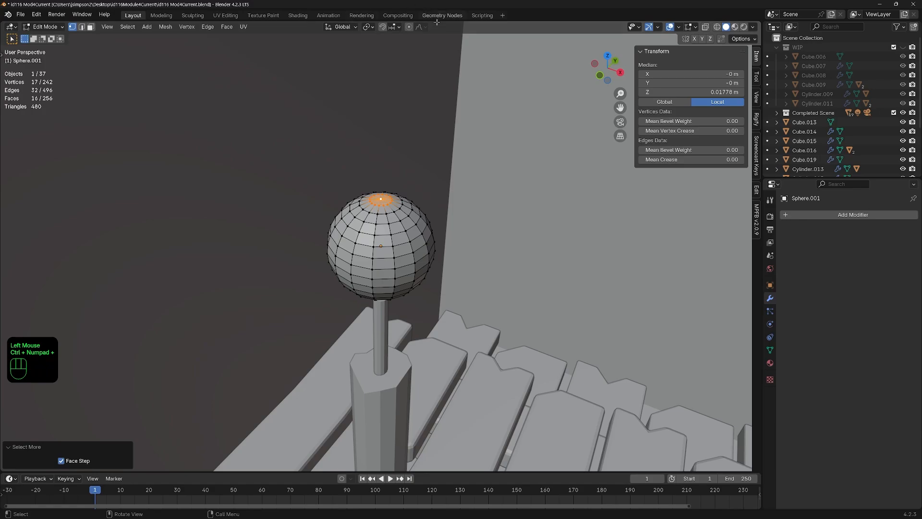
{"action": "left_click", "coordinate": [408, 28]}
Step: Reduce the proportional size to about 0.0243 m while trying to raise the sphere's top faces along Z with Random falloff
{"action": "key", "text": "g"}
{"action": "key", "text": "z"}
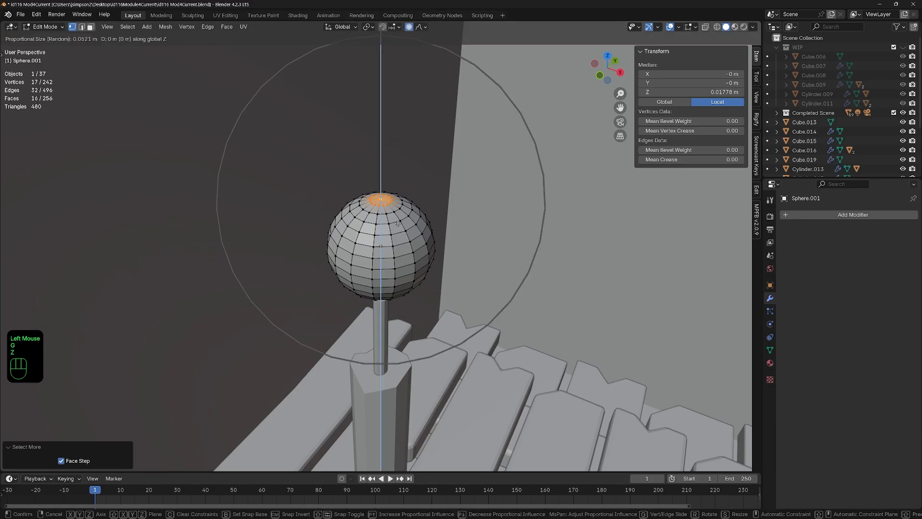
{"action": "scroll", "coordinate": [398, 223], "scroll_direction": "up", "scroll_amount": 6}
{"action": "scroll", "coordinate": [401, 217], "scroll_direction": "down", "scroll_amount": 1}
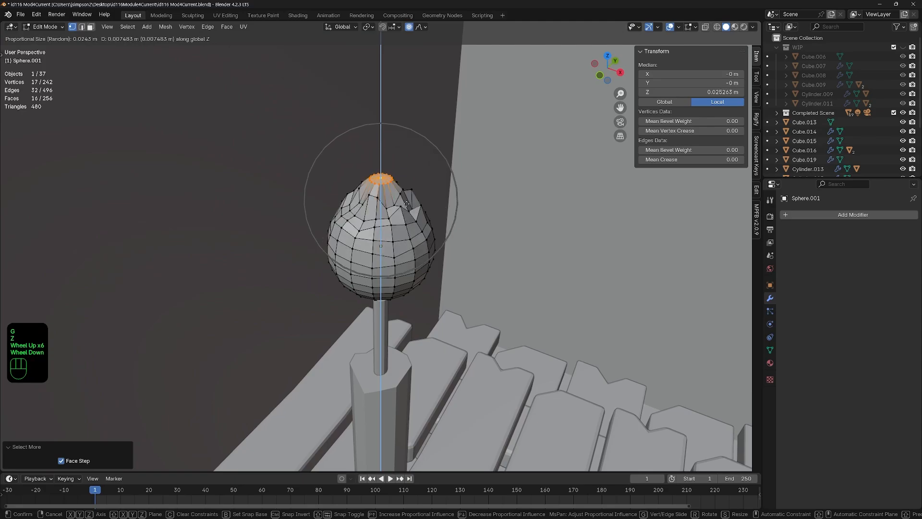
{"action": "right_click", "coordinate": [447, 80]}
Step: Set the proportional falloff to Smooth and raise the sphere's top faces about 0.024 m along Z into a flame shape
{"action": "left_click", "coordinate": [425, 27]}
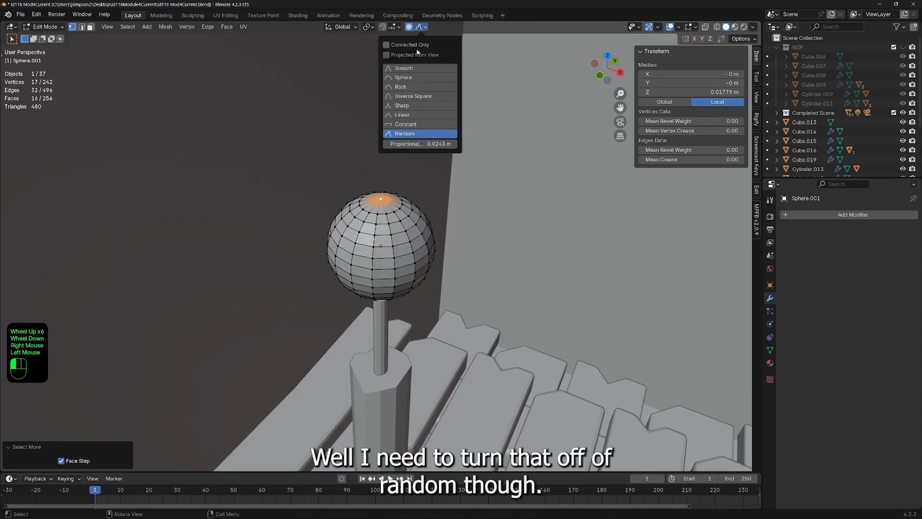
{"action": "left_click", "coordinate": [403, 68]}
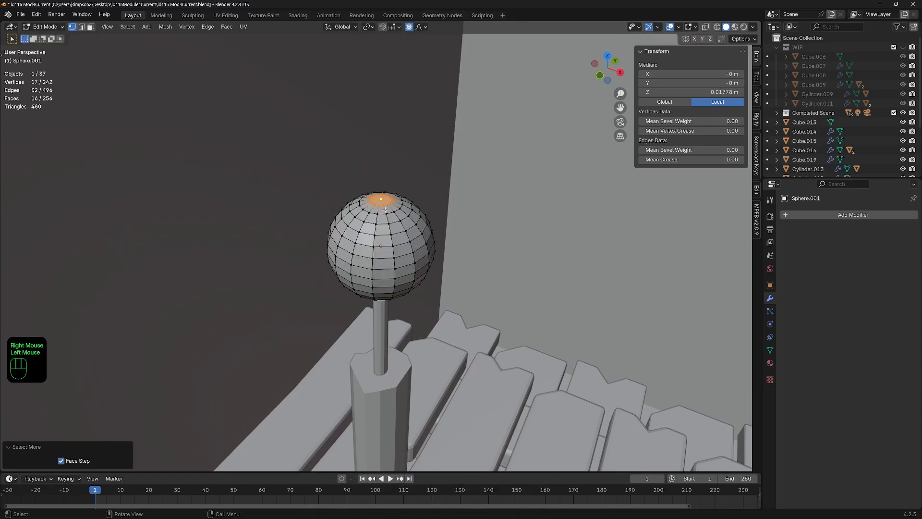
{"action": "key", "text": "g"}
{"action": "key", "text": "z"}
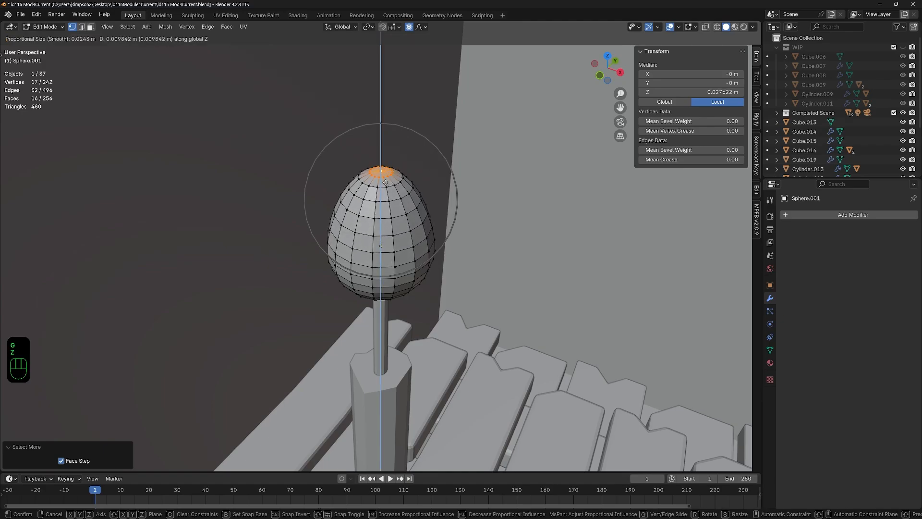
{"action": "left_click", "coordinate": [386, 155]}
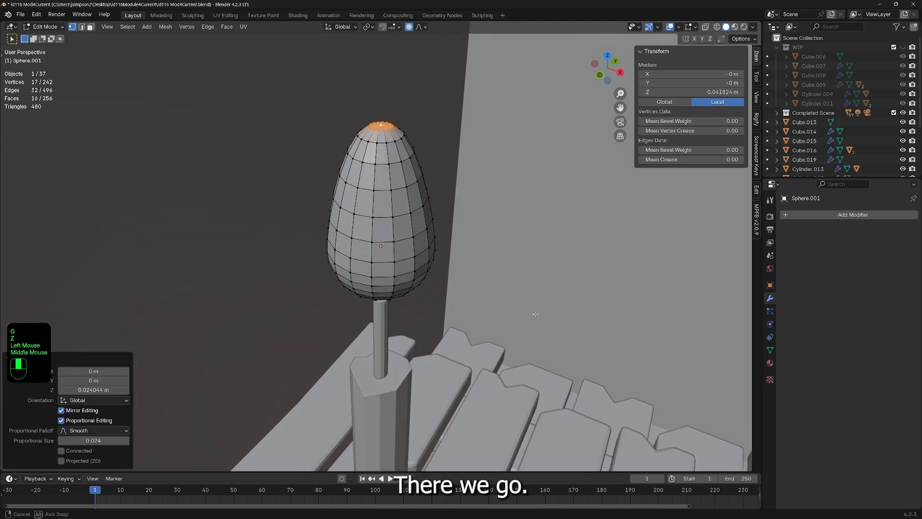
Step: Scale the whole flame mesh down uniformly to about 0.028 m wide and 0.046 m tall, ending in Object Mode
{"action": "middle_click_drag", "start_coordinate": [509, 231], "coordinate": [521, 288]}
{"action": "key", "text": "a"}
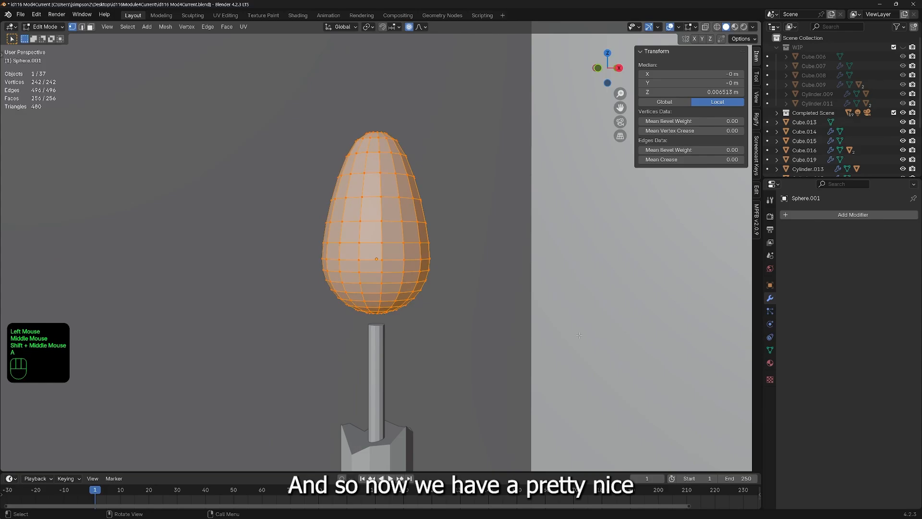
{"action": "key", "text": "s"}
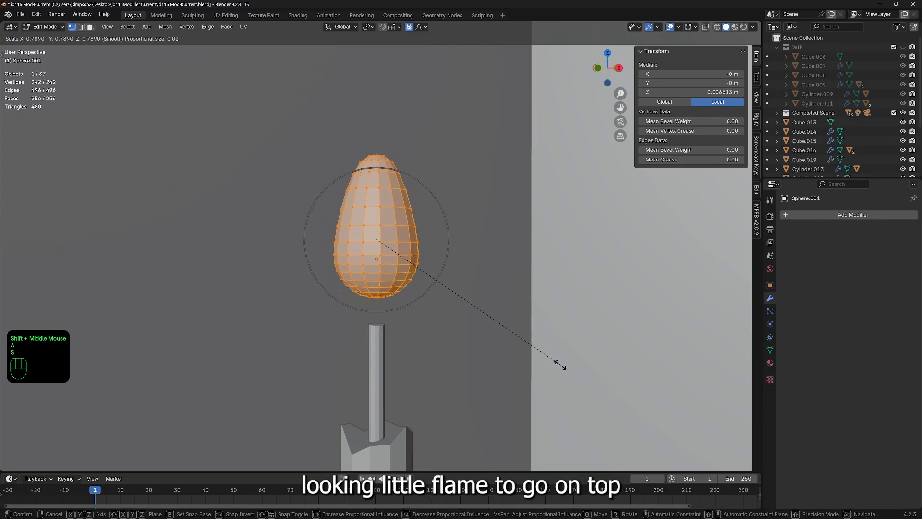
{"action": "left_click", "coordinate": [556, 362]}
{"action": "key", "text": "Tab"}
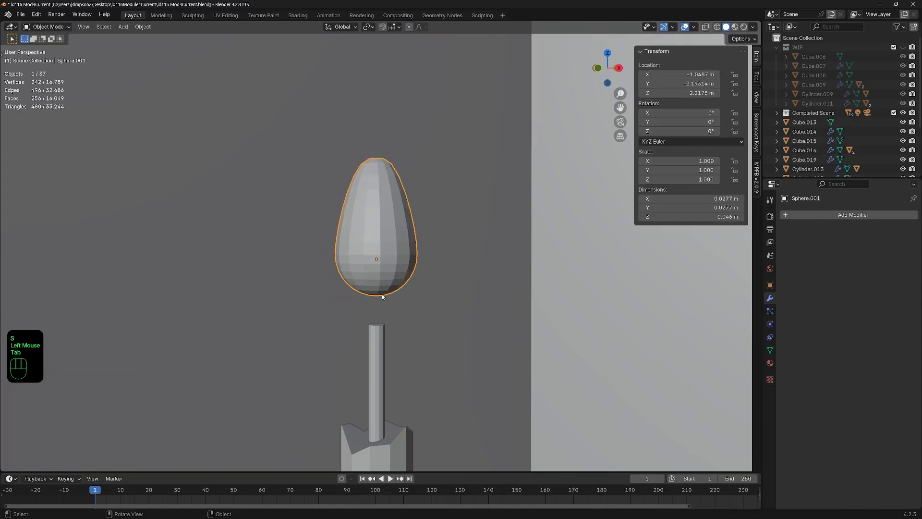
Step: Hide the flame object and reveal all hidden objects again
{"action": "key", "text": "h"}
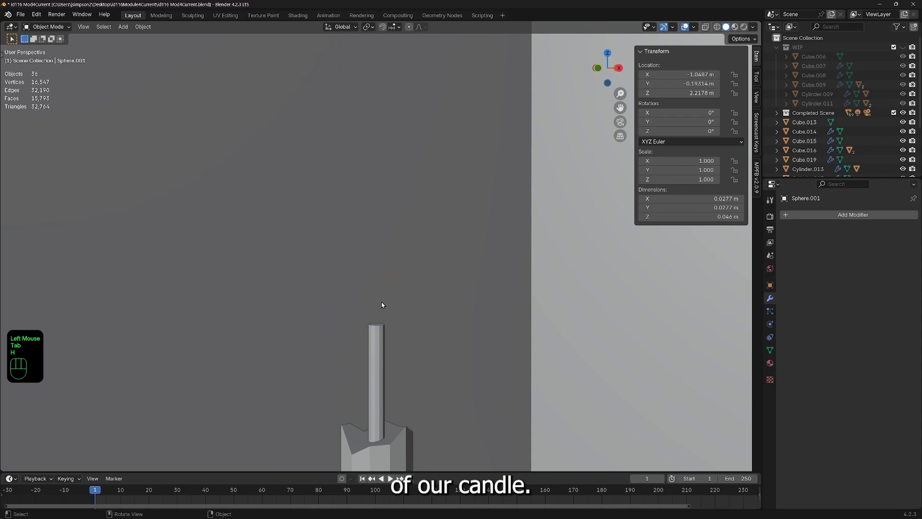
{"action": "key", "text": "alt+h"}
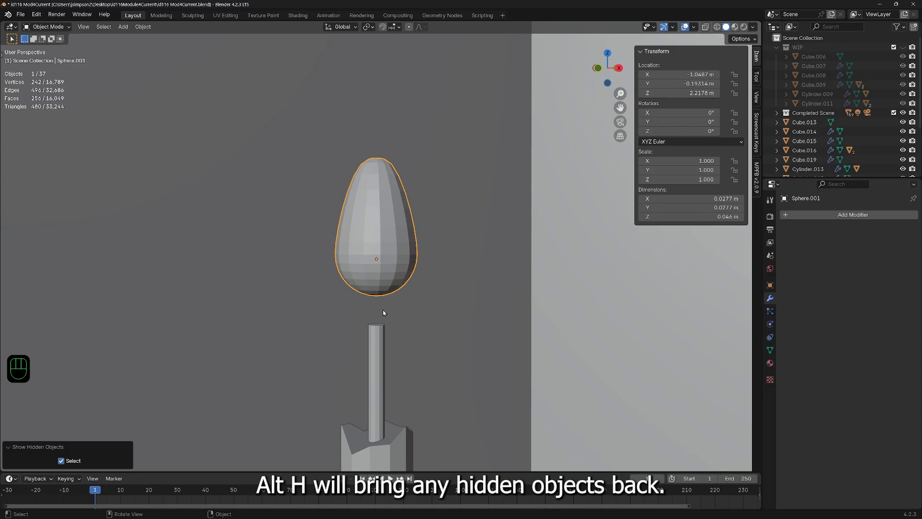
Step: Lower the flame about 0.018 m along Z so it sits on the tip of the wick
{"action": "key", "text": "g"}
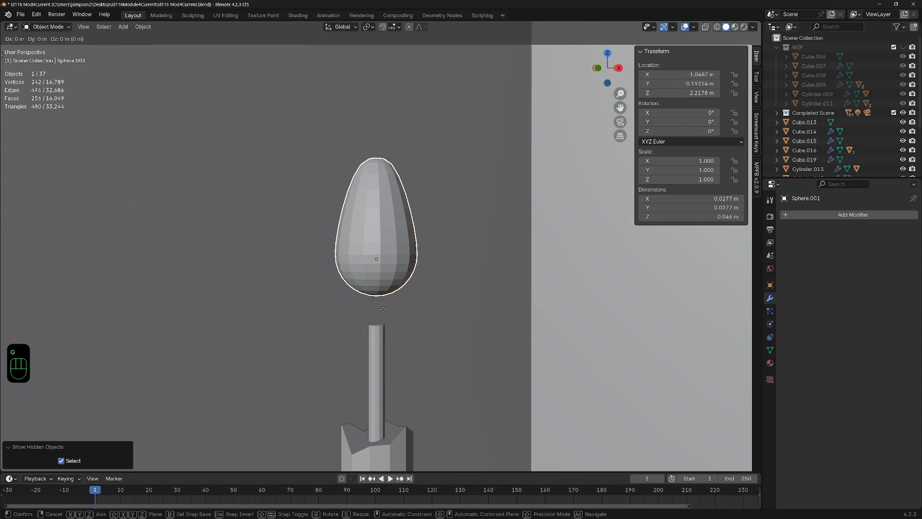
{"action": "key", "text": "z"}
{"action": "left_click", "coordinate": [381, 368]}
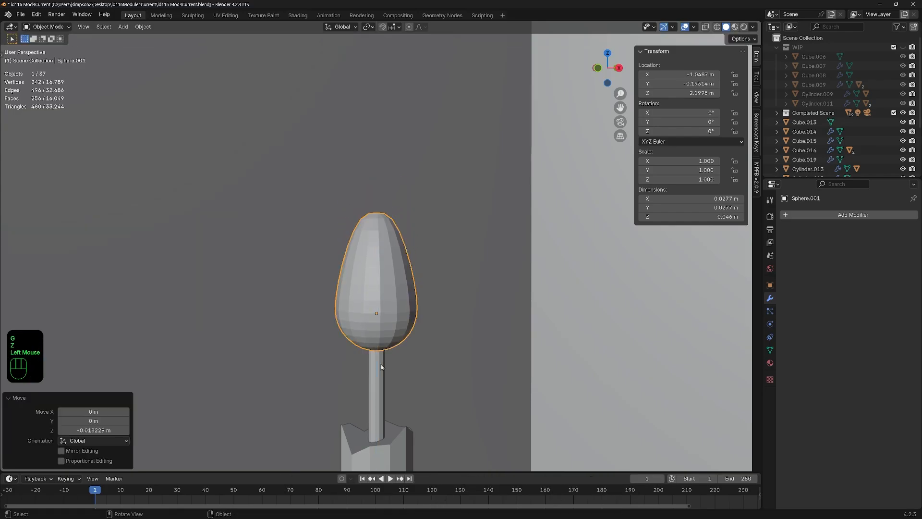
{"action": "middle_click_drag", "start_coordinate": [478, 272], "coordinate": [451, 358]}
{"action": "scroll", "coordinate": [451, 358], "scroll_direction": "down", "scroll_amount": 2, "text": "shift"}
{"action": "scroll", "coordinate": [431, 379], "scroll_direction": "down", "scroll_amount": 4}
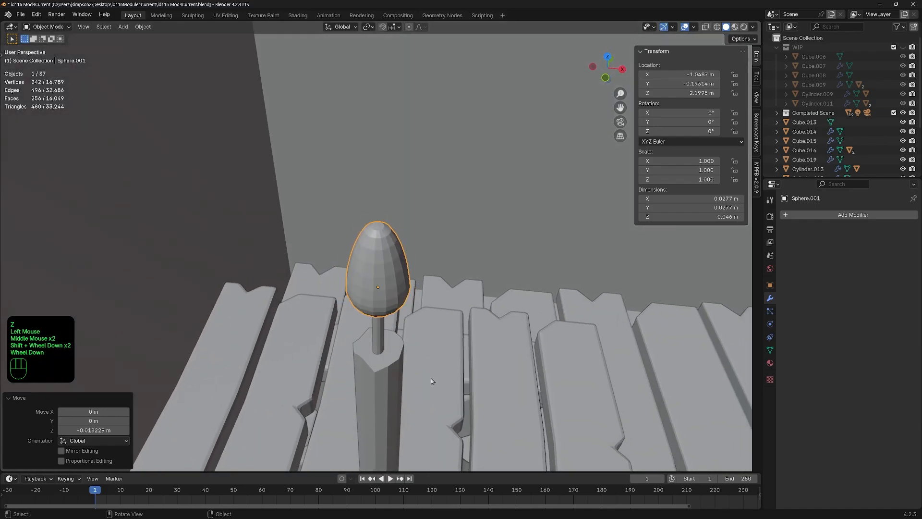
{"action": "middle_click_drag", "start_coordinate": [421, 395], "coordinate": [393, 284]}
{"action": "scroll", "coordinate": [393, 284], "scroll_direction": "up", "scroll_amount": 2}
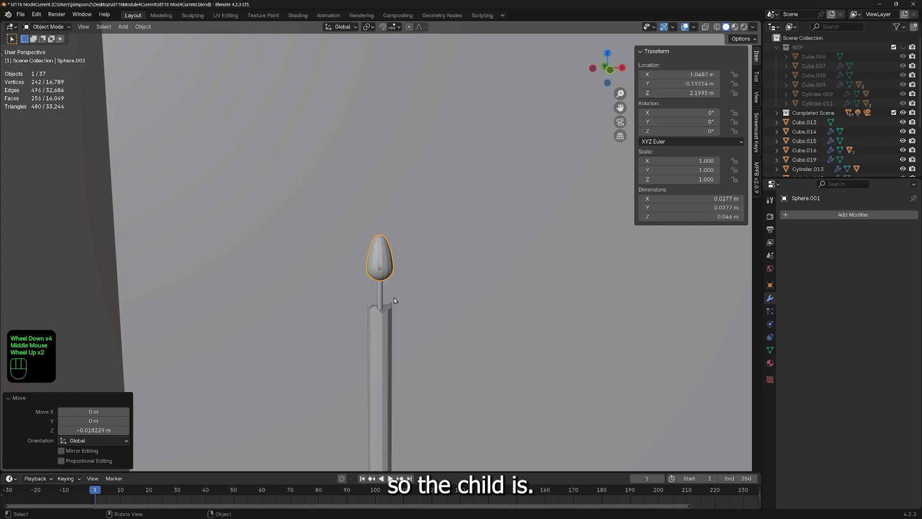
Step: Parent the flame, wick, candle and ring handle to the candle holder base using the Object parent type
{"action": "left_click", "coordinate": [380, 295], "text": "shift"}
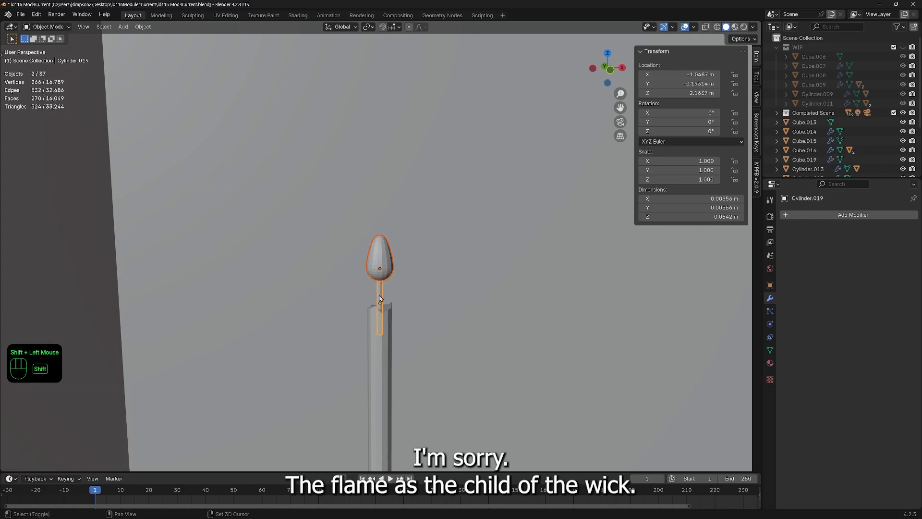
{"action": "left_click", "coordinate": [379, 368], "text": "shift"}
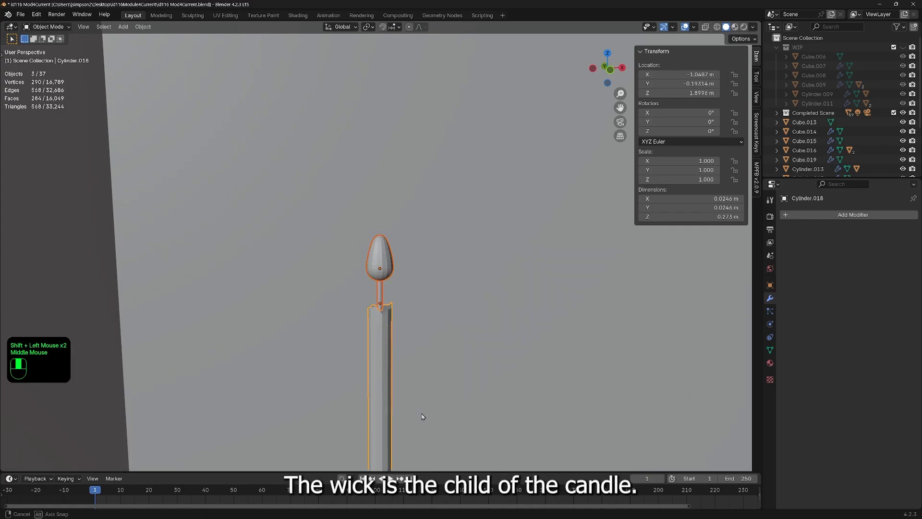
{"action": "mouse_move", "coordinate": [422, 418]}
{"action": "middle_mouse_down"}
{"action": "mouse_move", "coordinate": [412, 378]}
{"action": "mouse_move", "coordinate": [423, 422]}
{"action": "middle_mouse_up"}
{"action": "middle_click_drag", "start_coordinate": [505, 423], "coordinate": [368, 78], "text": "shift"}
{"action": "left_click", "coordinate": [250, 269], "text": "shift"}
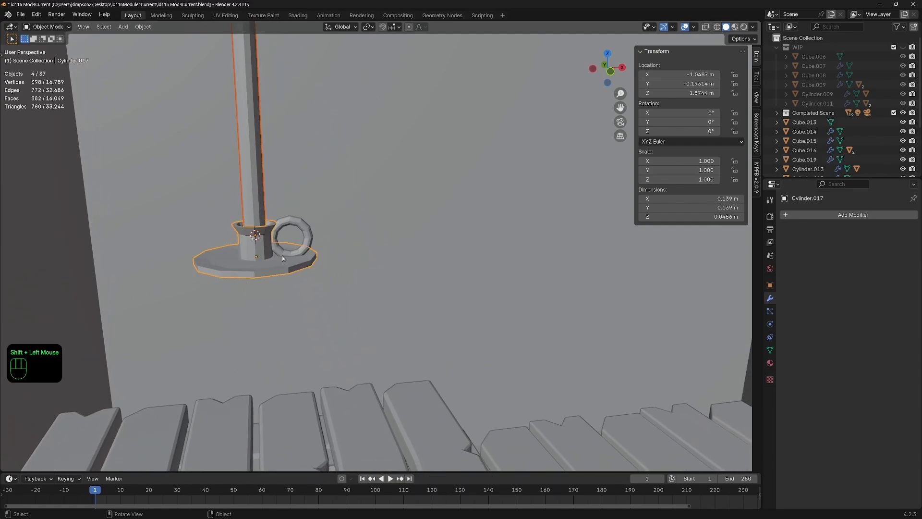
{"action": "left_click", "coordinate": [291, 224], "text": "shift"}
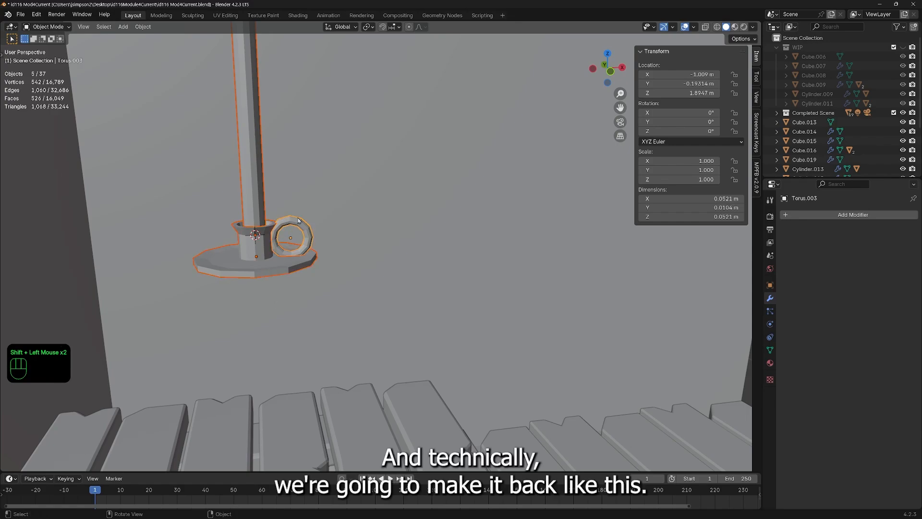
{"action": "left_click", "coordinate": [244, 271], "text": "shift"}
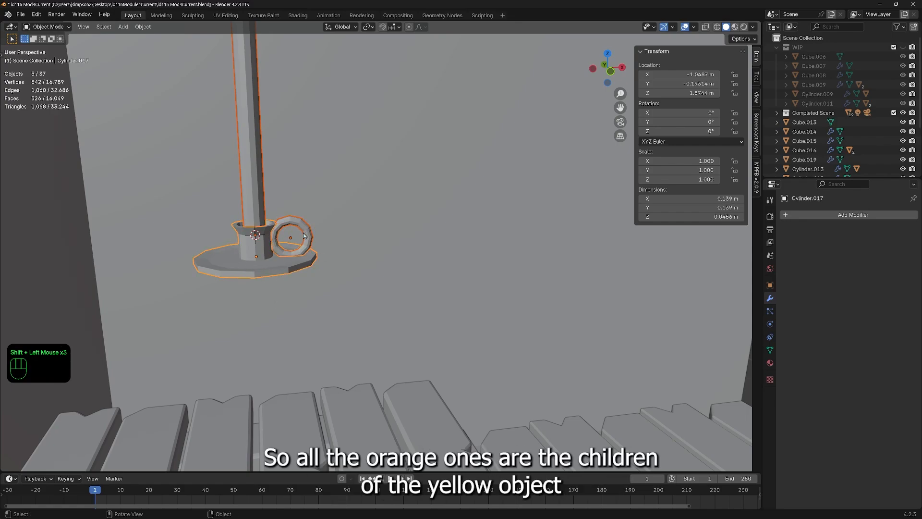
{"action": "middle_click_drag", "start_coordinate": [343, 182], "coordinate": [406, 233], "text": "shift"}
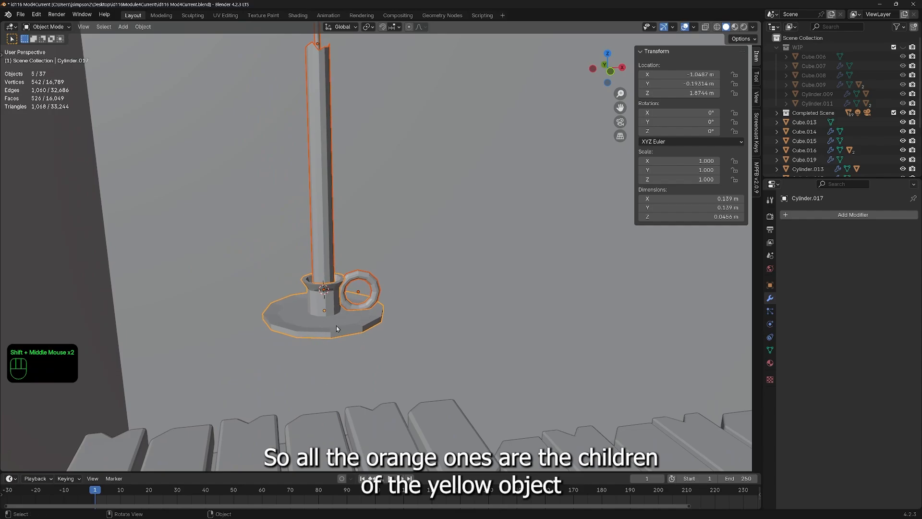
{"action": "key", "text": "ctrl+p"}
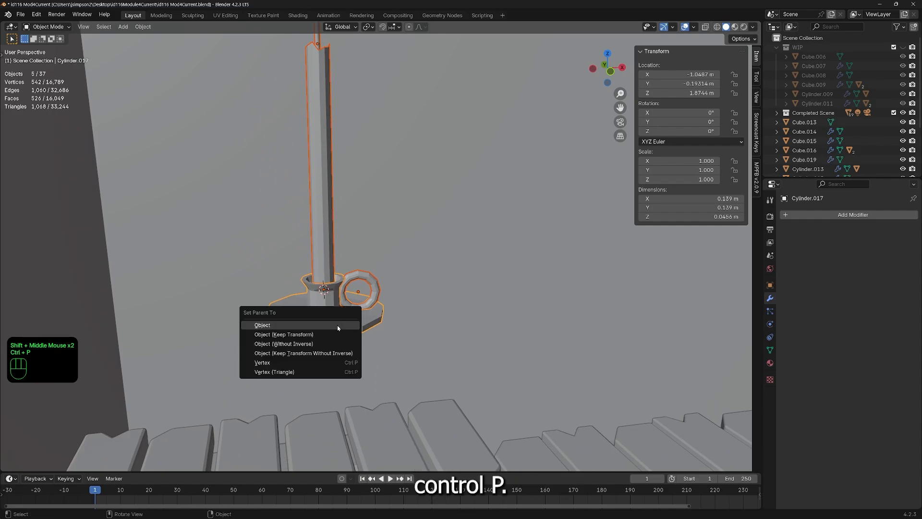
{"action": "left_click", "coordinate": [339, 328]}
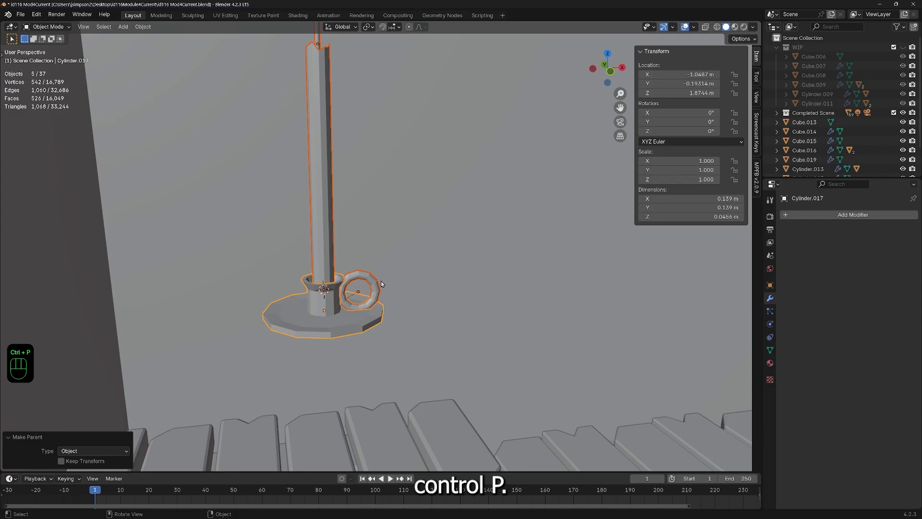
Step: Select only the candle holder base and lower it about 0.663 m along Z to the tabletop
{"action": "left_click", "coordinate": [346, 326]}
{"action": "scroll", "coordinate": [450, 346], "scroll_direction": "down", "scroll_amount": 4}
{"action": "middle_click_drag", "start_coordinate": [500, 333], "coordinate": [434, 305], "text": "shift"}
{"action": "key", "text": "g"}
{"action": "key", "text": "z"}
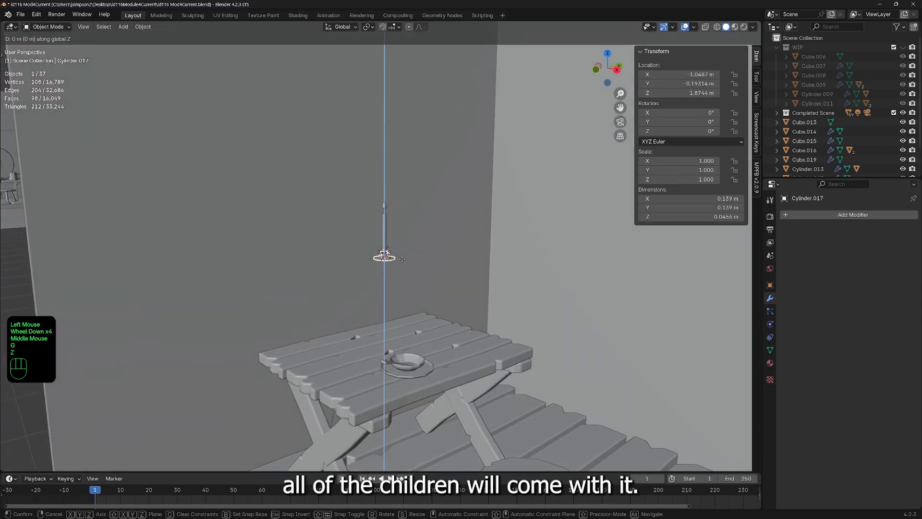
{"action": "left_click", "coordinate": [404, 357]}
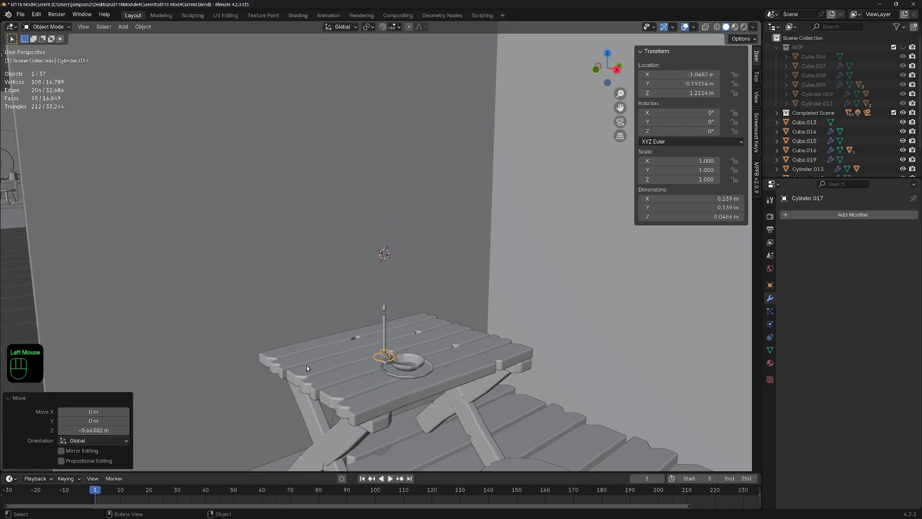
Step: In front orthographic view, lower the candle holder another 0.010 m or so along Z to rest on the table
{"action": "middle_click_drag", "start_coordinate": [404, 360], "coordinate": [438, 124]}
{"action": "scroll", "coordinate": [416, 355], "scroll_direction": "up", "scroll_amount": 4}
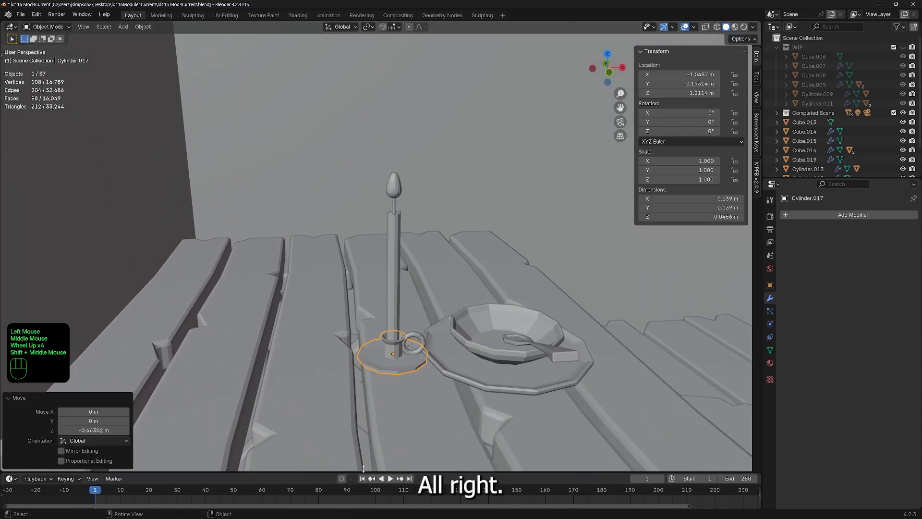
{"action": "middle_click_drag", "start_coordinate": [398, 407], "coordinate": [396, 363]}
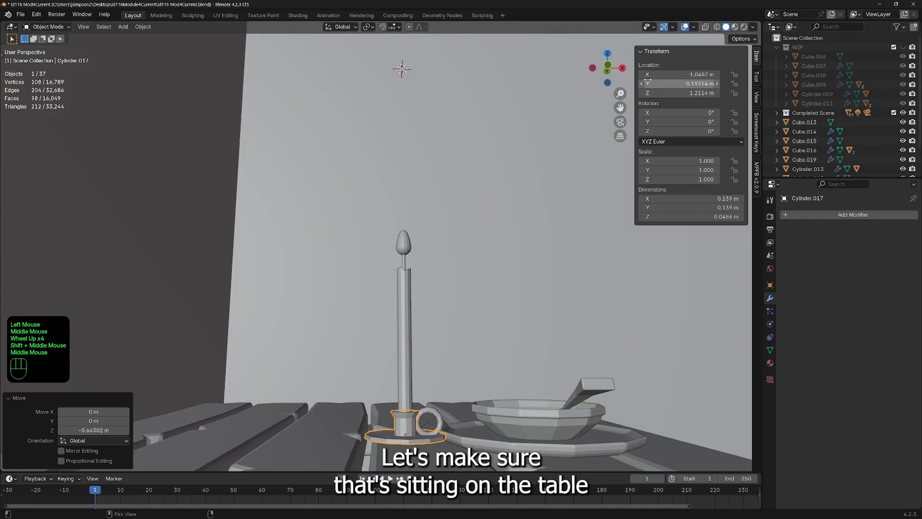
{"action": "left_click", "coordinate": [609, 68]}
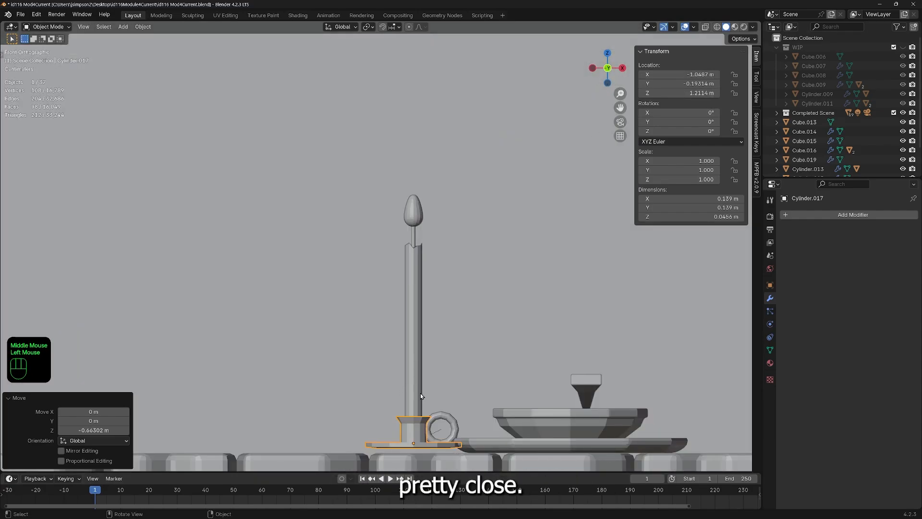
{"action": "key", "text": "g"}
{"action": "key", "text": "z"}
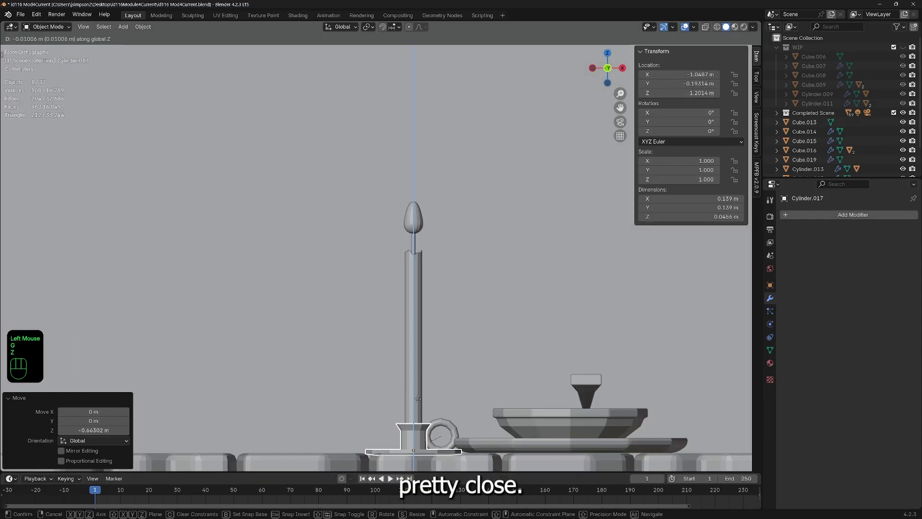
{"action": "left_click", "coordinate": [417, 396]}
{"action": "scroll", "coordinate": [457, 356], "scroll_direction": "down", "scroll_amount": 6}
{"action": "middle_click_drag", "start_coordinate": [428, 304], "coordinate": [433, 423]}
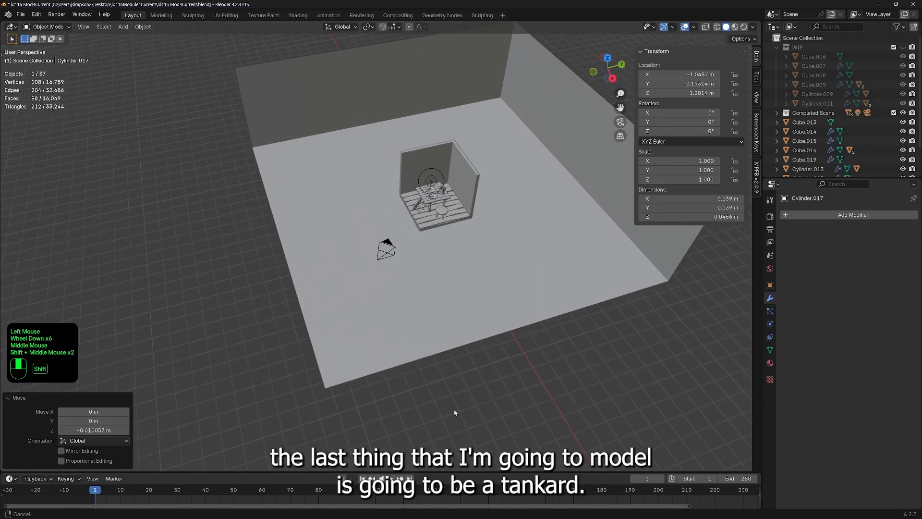
{"action": "scroll", "coordinate": [473, 184], "scroll_direction": "up", "scroll_amount": 4}
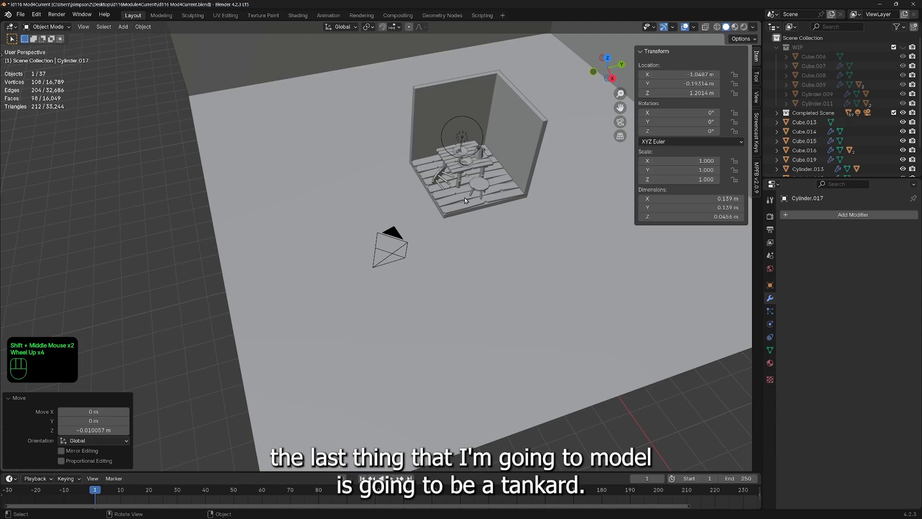
{"action": "scroll", "coordinate": [510, 389], "scroll_direction": "down", "scroll_amount": 8}
{"action": "scroll", "coordinate": [435, 350], "scroll_direction": "up", "scroll_amount": 2}
{"action": "middle_click_drag", "start_coordinate": [436, 350], "coordinate": [437, 330], "text": "shift"}
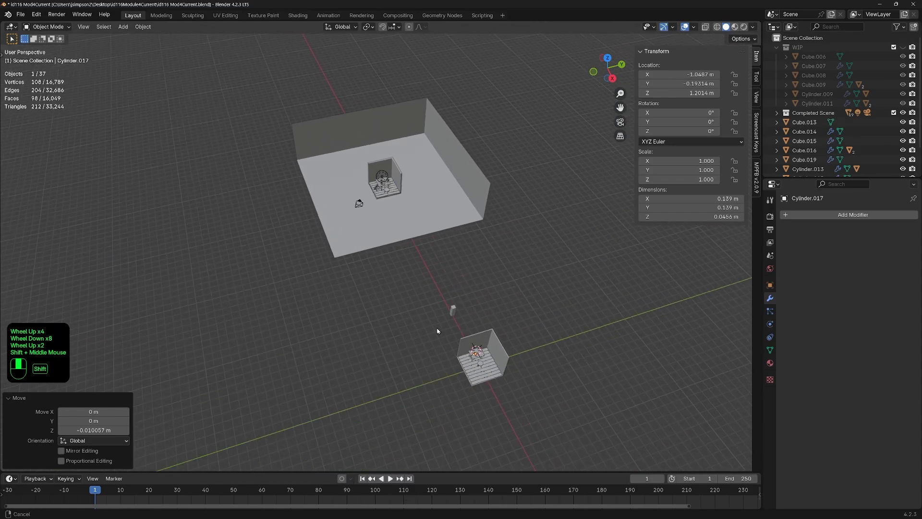
Step: Add a 12-sided mesh cylinder with 1 m radius and 2 m depth above the table for the tankard
{"action": "scroll", "coordinate": [366, 223], "scroll_direction": "up", "scroll_amount": 5}
{"action": "middle_click_drag", "start_coordinate": [366, 224], "coordinate": [516, 348], "text": "shift"}
{"action": "scroll", "coordinate": [417, 297], "scroll_direction": "up", "scroll_amount": 2}
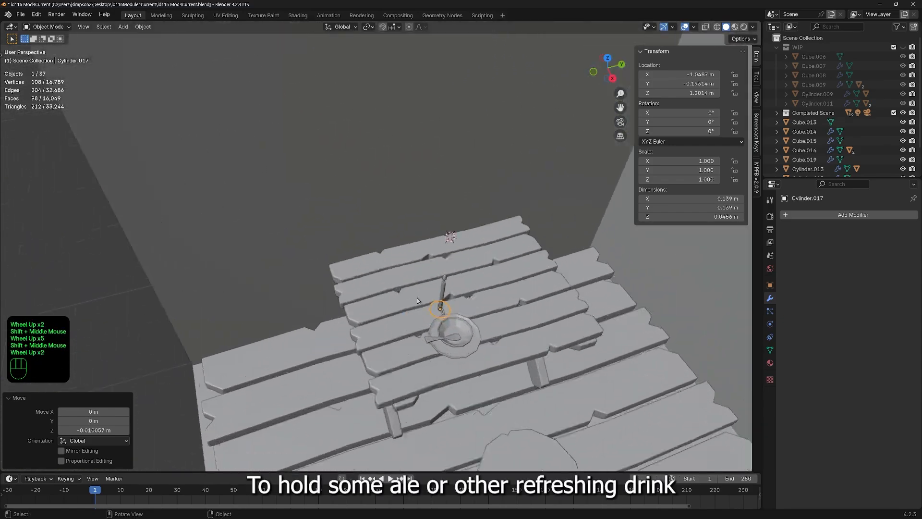
{"action": "scroll", "coordinate": [417, 298], "scroll_direction": "up", "scroll_amount": 2}
{"action": "middle_click_drag", "start_coordinate": [417, 298], "coordinate": [436, 379]}
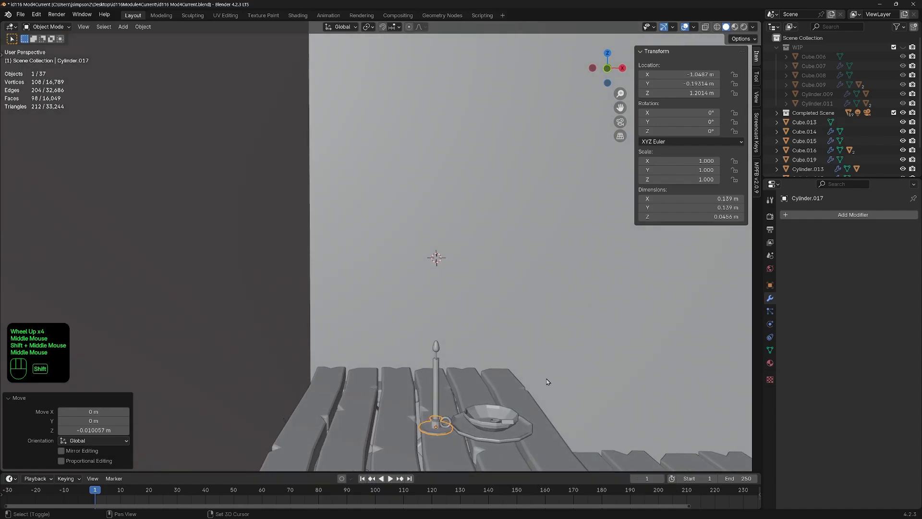
{"action": "key", "text": "shift+a"}
{"action": "mouse_move", "coordinate": [533, 339]}
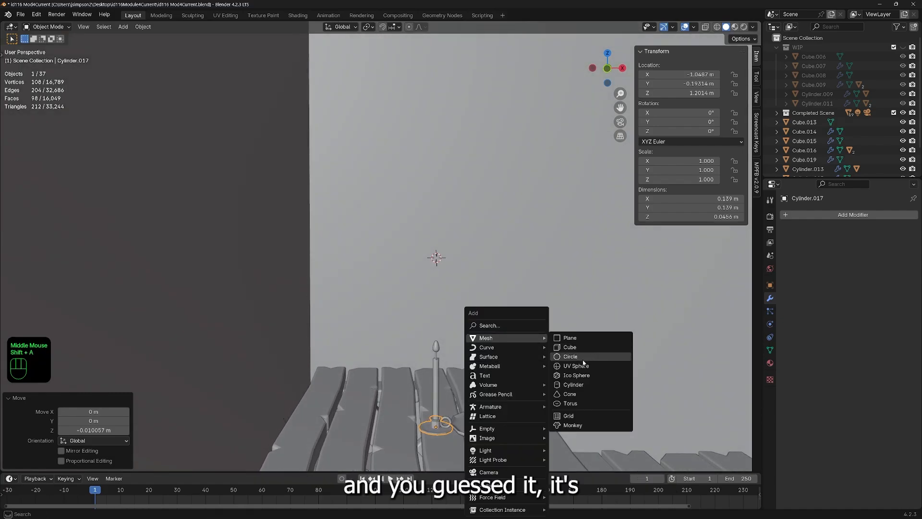
{"action": "left_click", "coordinate": [573, 385]}
{"action": "scroll", "coordinate": [552, 341], "scroll_direction": "down", "scroll_amount": 2}
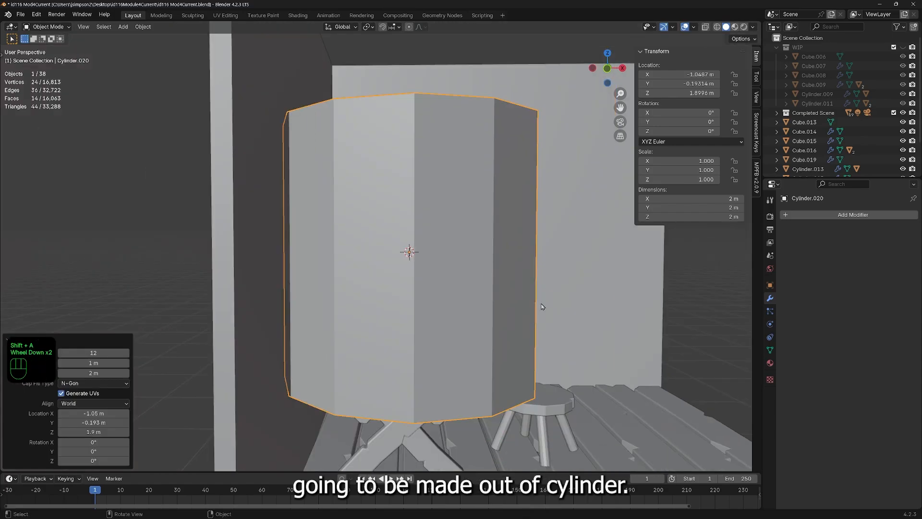
Step: Scale the tankard cylinder's mesh down uniformly in Edit Mode to about 0.164 m per side, ending in Object Mode
{"action": "scroll", "coordinate": [542, 306], "scroll_direction": "down", "scroll_amount": 1}
{"action": "key", "text": "Tab"}
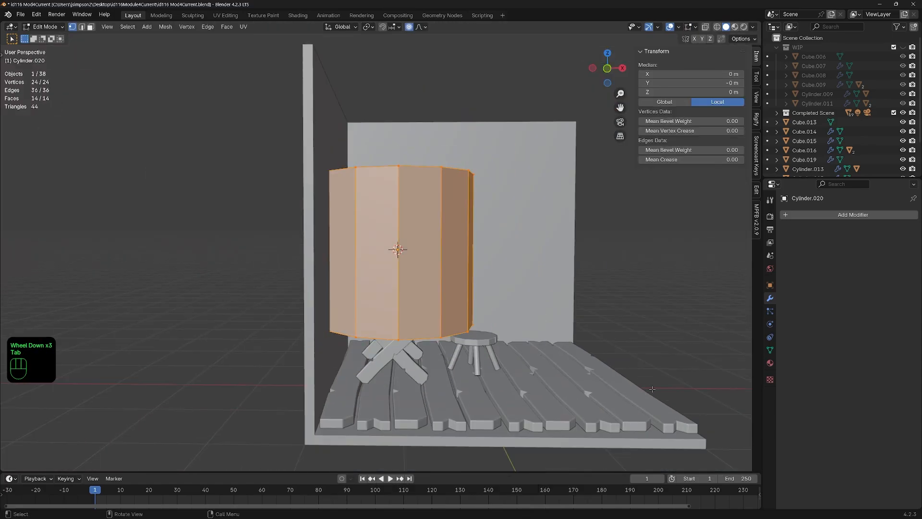
{"action": "key", "text": "s"}
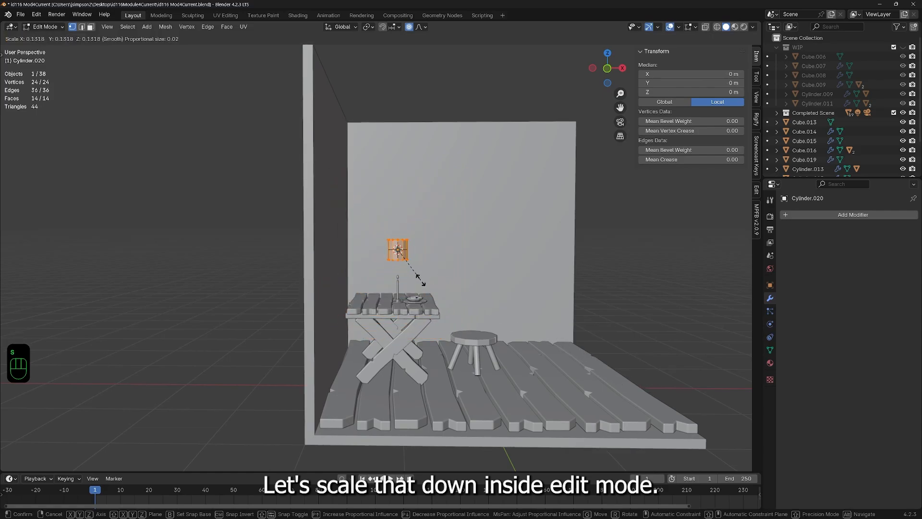
{"action": "left_click", "coordinate": [412, 268]}
{"action": "key", "text": "Tab"}
Step: Lower the tankard cylinder about 0.698 m along Z to the tabletop
{"action": "middle_click_drag", "start_coordinate": [412, 268], "coordinate": [416, 321]}
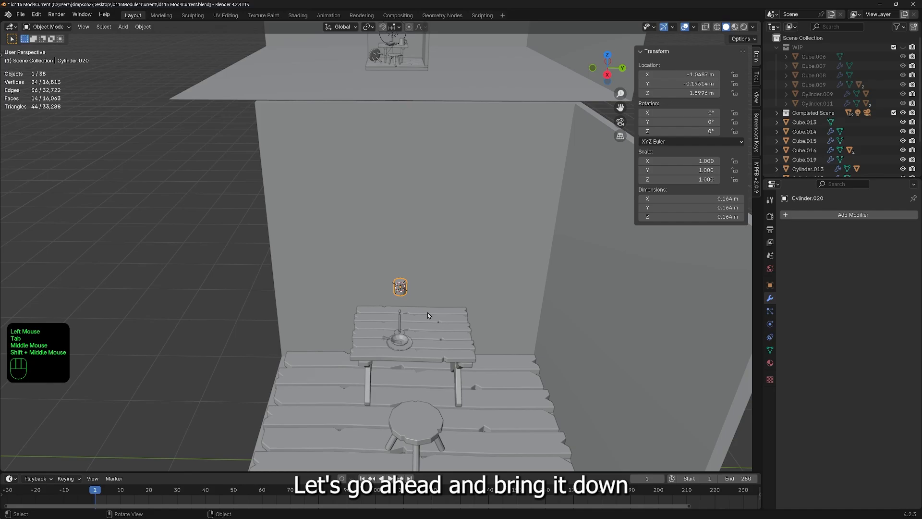
{"action": "key", "text": "g"}
{"action": "key", "text": "z"}
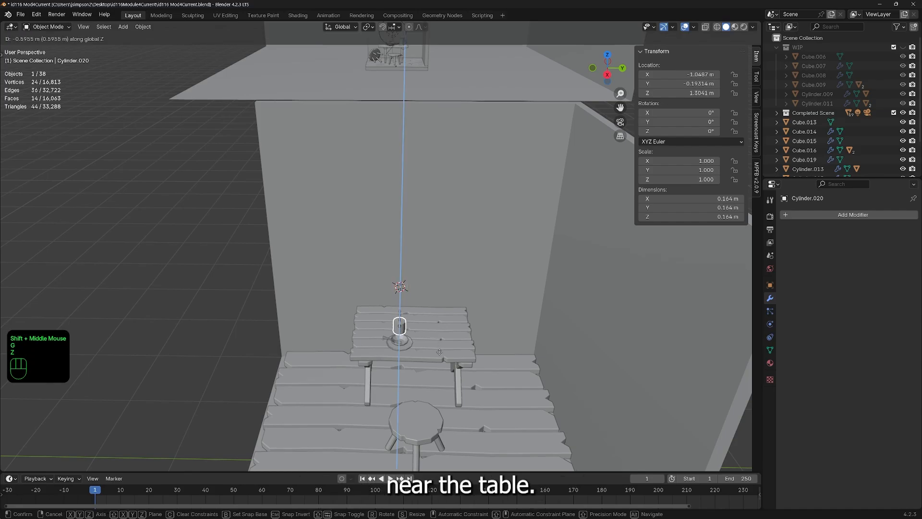
{"action": "left_click", "coordinate": [439, 361]}
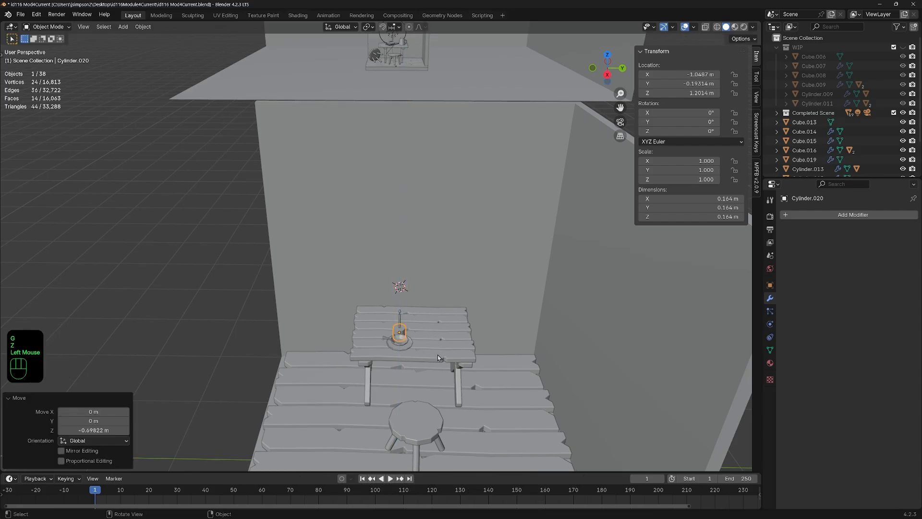
Step: Frame the tankard cylinder and raise it about 0.081 m along Z so its base clears the tabletop
{"action": "key", "text": "KP_Decimal"}
{"action": "scroll", "coordinate": [447, 362], "scroll_direction": "down", "scroll_amount": 3}
{"action": "middle_click_drag", "start_coordinate": [447, 362], "coordinate": [473, 244]}
{"action": "key", "text": "g"}
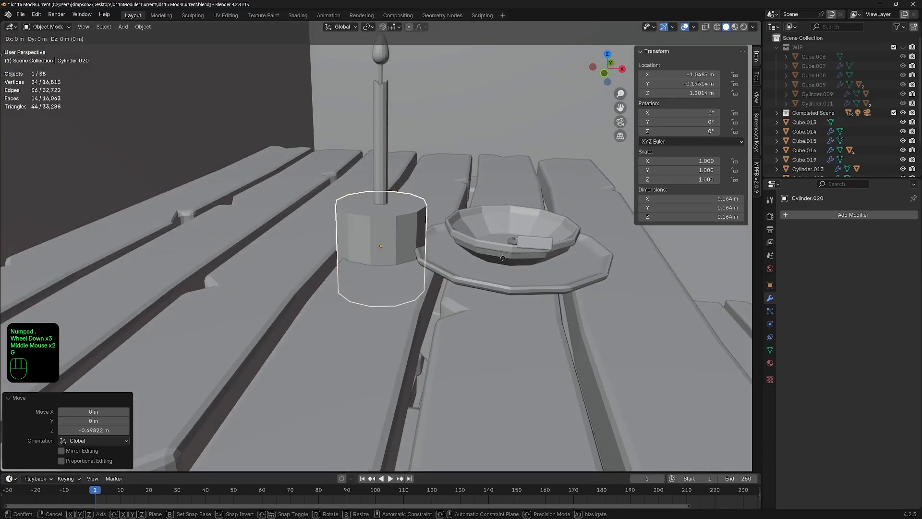
{"action": "key", "text": "z"}
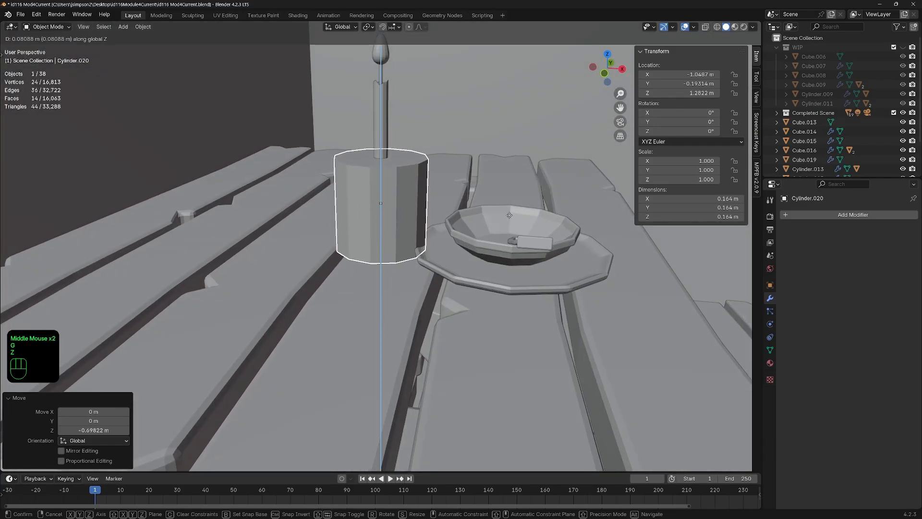
Step: Raise the cylinder about 0.08 m along Z and move it about 0.31 m along Y, clear of the candle
{"action": "left_click", "coordinate": [511, 218]}
{"action": "middle_click_drag", "start_coordinate": [513, 220], "coordinate": [493, 194]}
{"action": "key", "text": "g"}
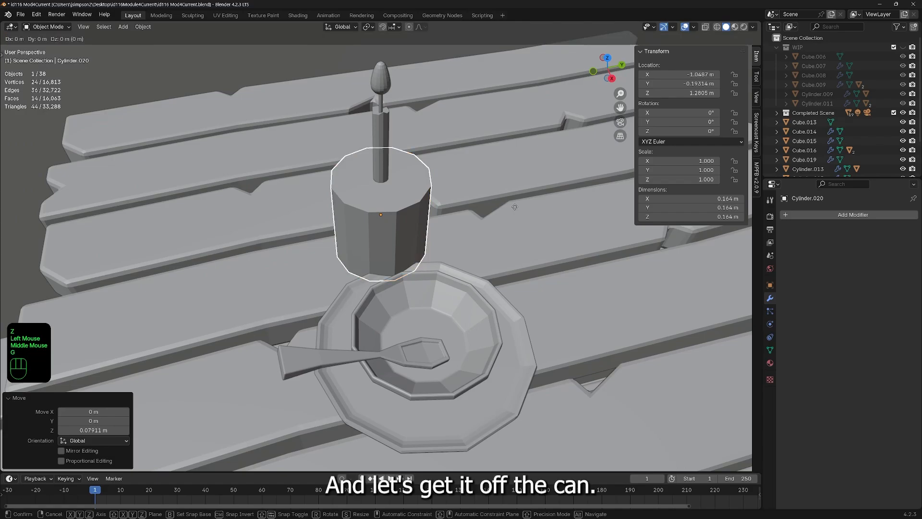
{"action": "key", "text": "y"}
{"action": "middle_click_drag", "start_coordinate": [623, 342], "coordinate": [448, 362], "text": "shift"}
{"action": "scroll", "coordinate": [448, 363], "scroll_direction": "up", "scroll_amount": 2}
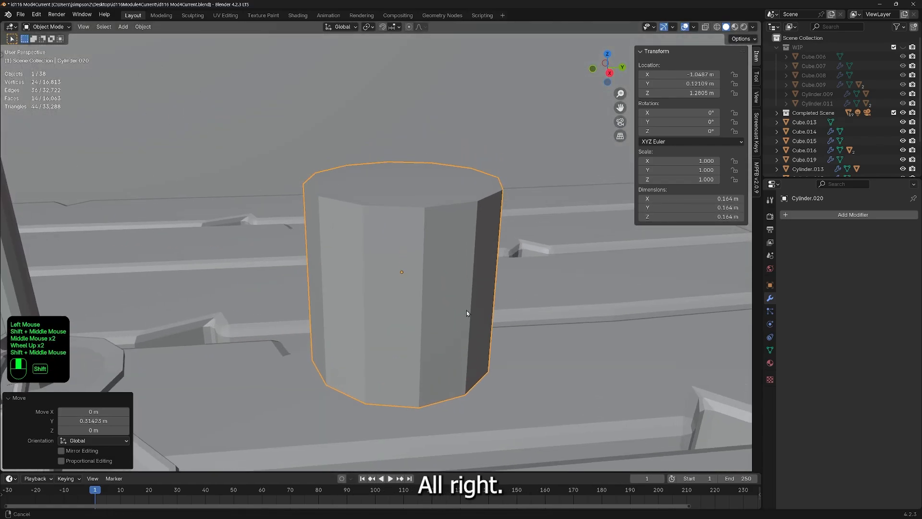
{"action": "middle_click_drag", "start_coordinate": [466, 310], "coordinate": [508, 330], "text": "shift"}
Step: Delete the cylinder's top face in Edit Mode so that its upper end is open
{"action": "key", "text": "Tab"}
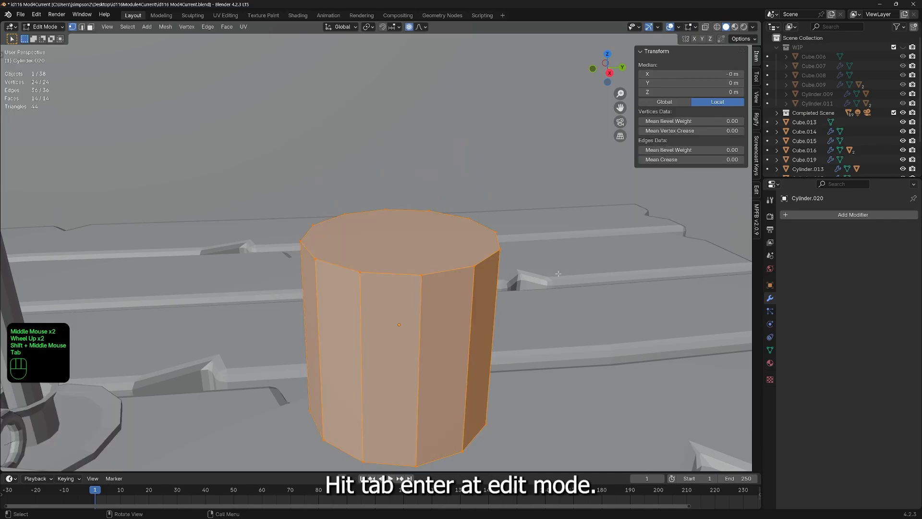
{"action": "key", "text": "3"}
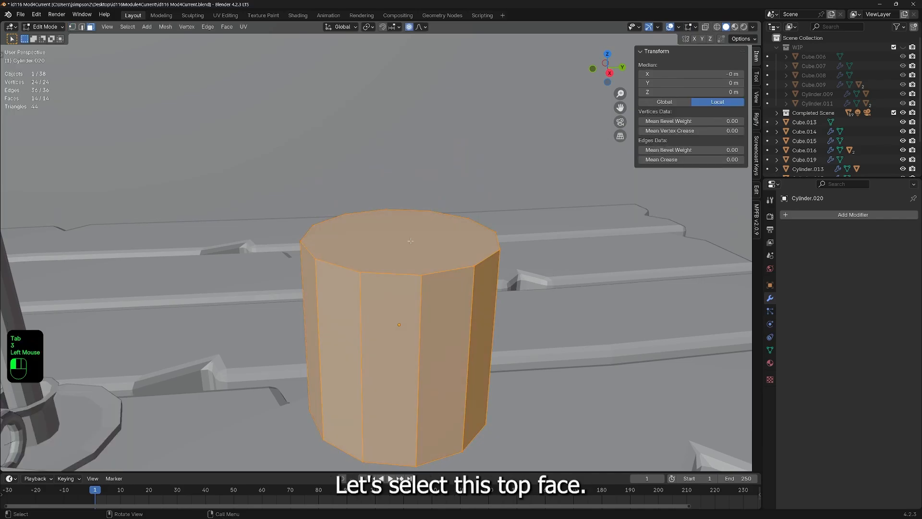
{"action": "left_click", "coordinate": [418, 251]}
{"action": "key", "text": "Delete"}
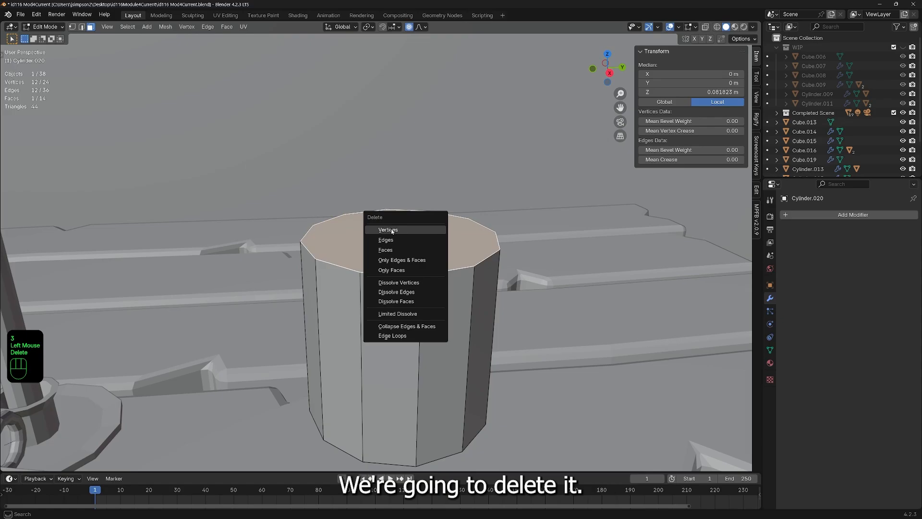
{"action": "left_click", "coordinate": [389, 250]}
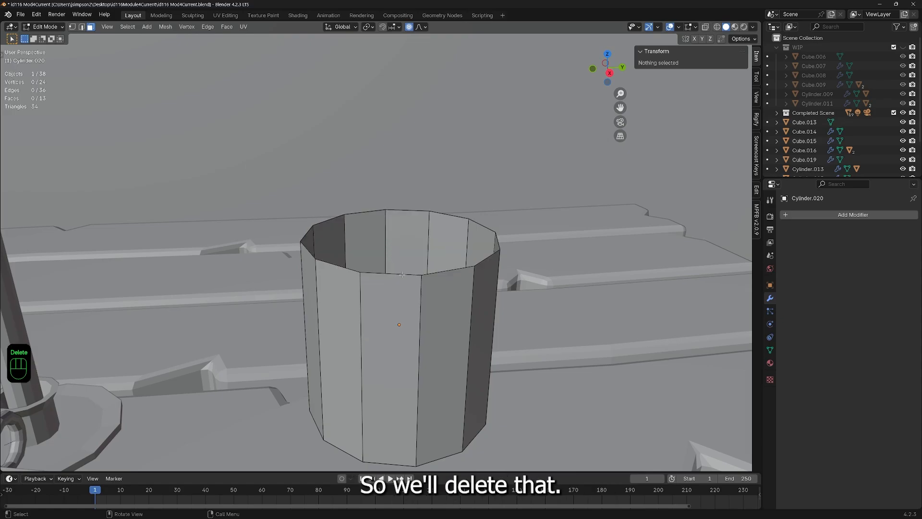
{"action": "middle_click_drag", "start_coordinate": [525, 359], "coordinate": [521, 355]}
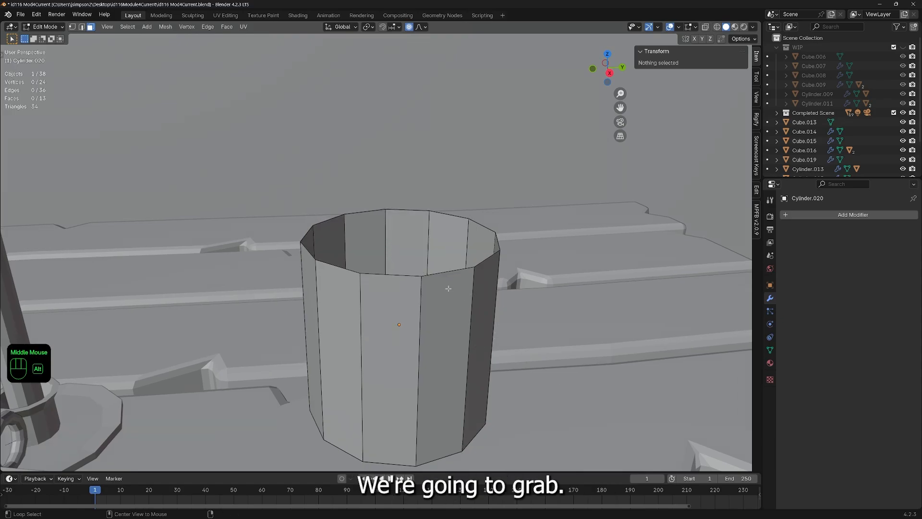
Step: Select the edge loop around the cylinder's open top and scale it to about 0.87
{"action": "key", "text": "2"}
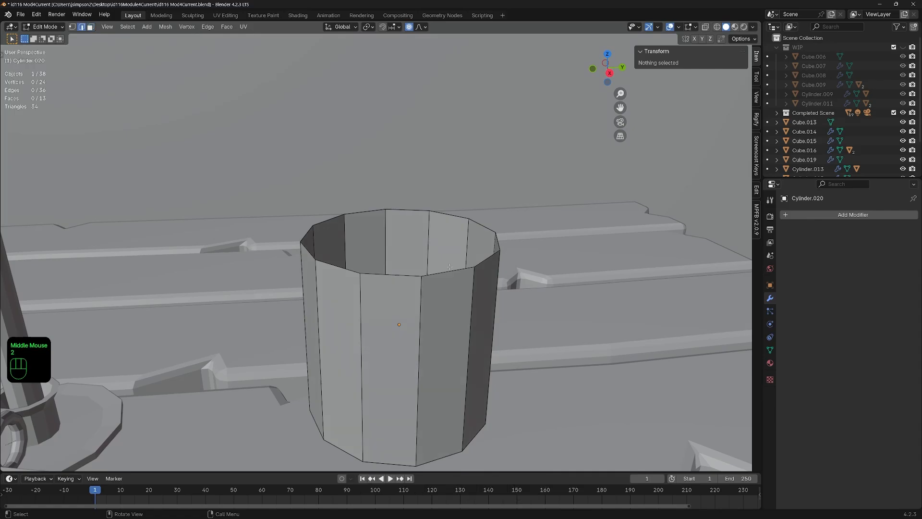
{"action": "left_click", "coordinate": [445, 272], "text": "alt"}
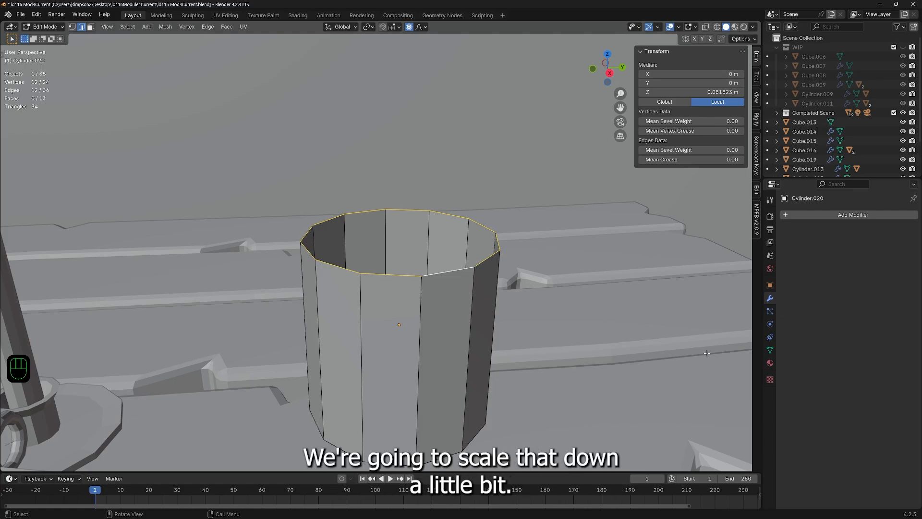
{"action": "key", "text": "s"}
{"action": "left_click", "coordinate": [663, 339]}
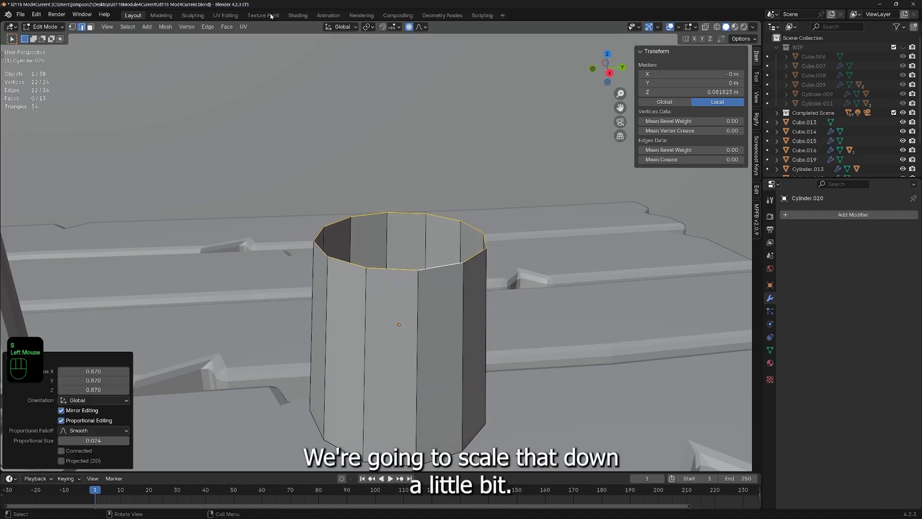
Step: Turn off proportional editing, scale the top rim loop by about 0.947, and return to Object Mode
{"action": "left_click", "coordinate": [409, 26]}
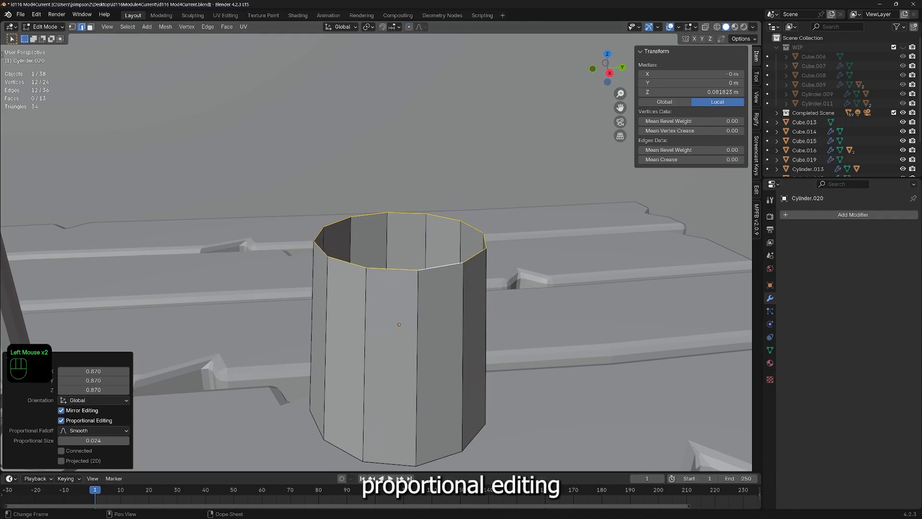
{"action": "middle_click_drag", "start_coordinate": [486, 333], "coordinate": [550, 329]}
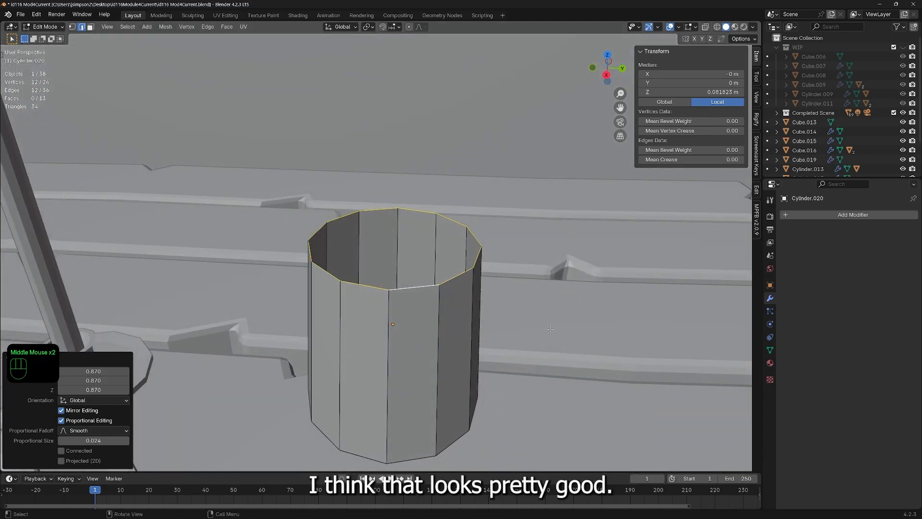
{"action": "key", "text": "s"}
{"action": "left_click", "coordinate": [597, 344]}
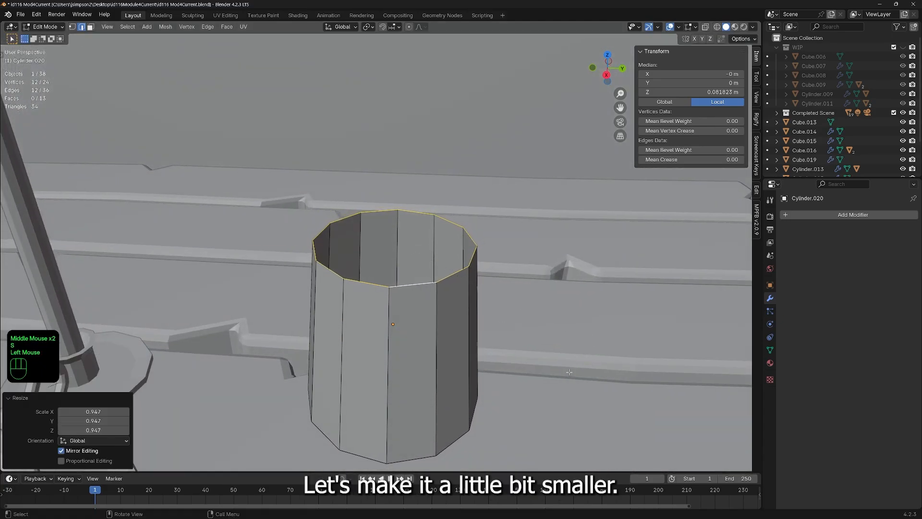
{"action": "middle_click_drag", "start_coordinate": [571, 373], "coordinate": [580, 352]}
{"action": "key", "text": "Tab"}
Step: Add a Solidify modifier to the open cylinder to give its wall thickness
{"action": "middle_click_drag", "start_coordinate": [530, 408], "coordinate": [700, 350]}
{"action": "left_click", "coordinate": [792, 214]}
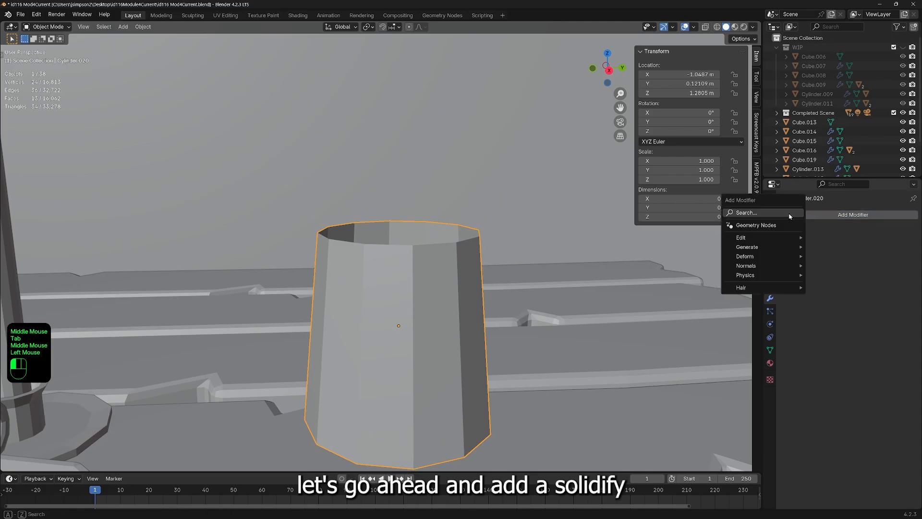
{"action": "type", "text": "soli"}
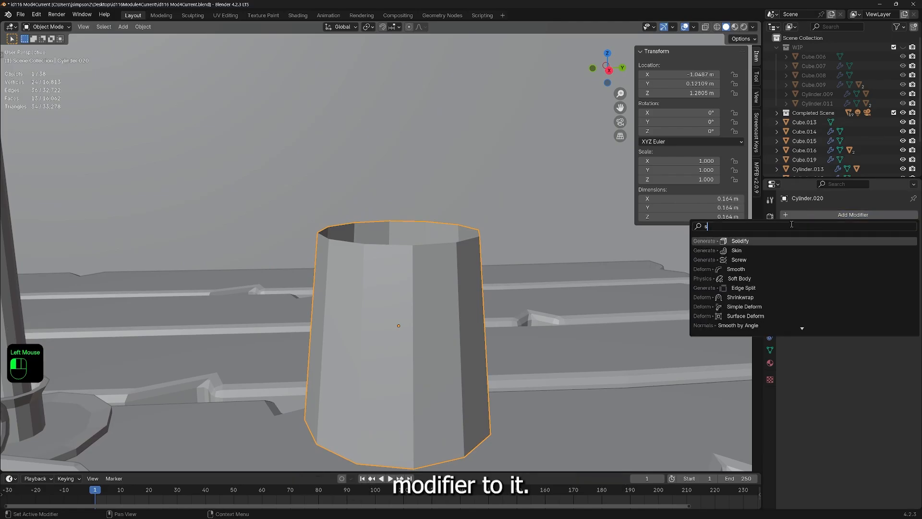
{"action": "left_click", "coordinate": [740, 241]}
{"action": "middle_click_drag", "start_coordinate": [232, 213], "coordinate": [226, 269]}
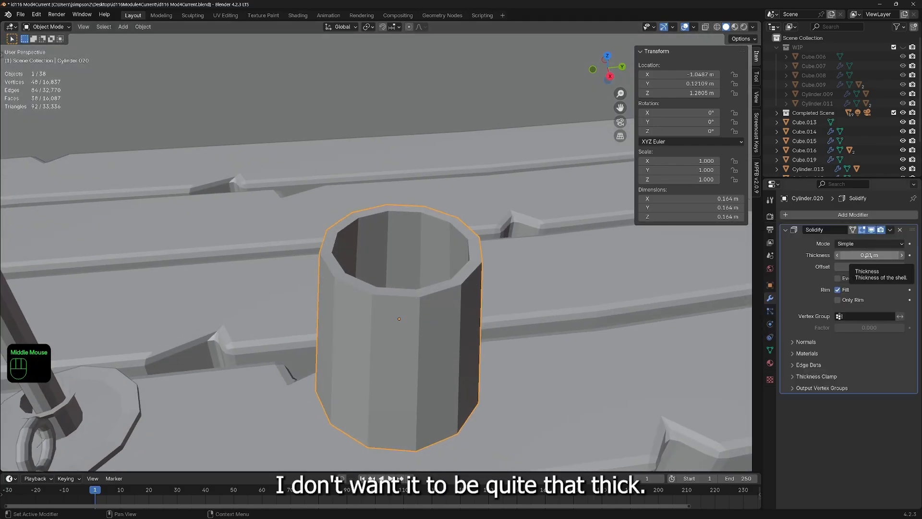
{"action": "left_click", "coordinate": [404, 336]}
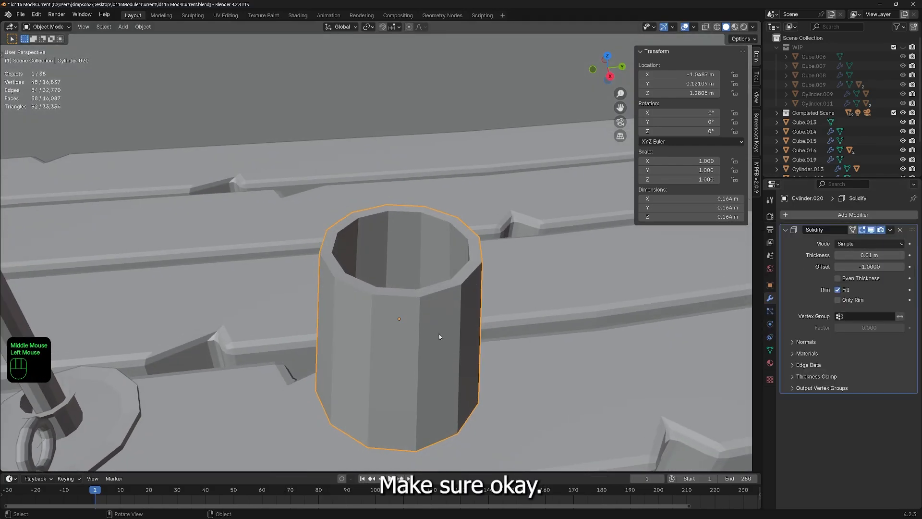
Step: Try Solidify thicknesses of 0.001 m and 0.0015 m for the cylinder wall
{"action": "double_click", "coordinate": [873, 255]}
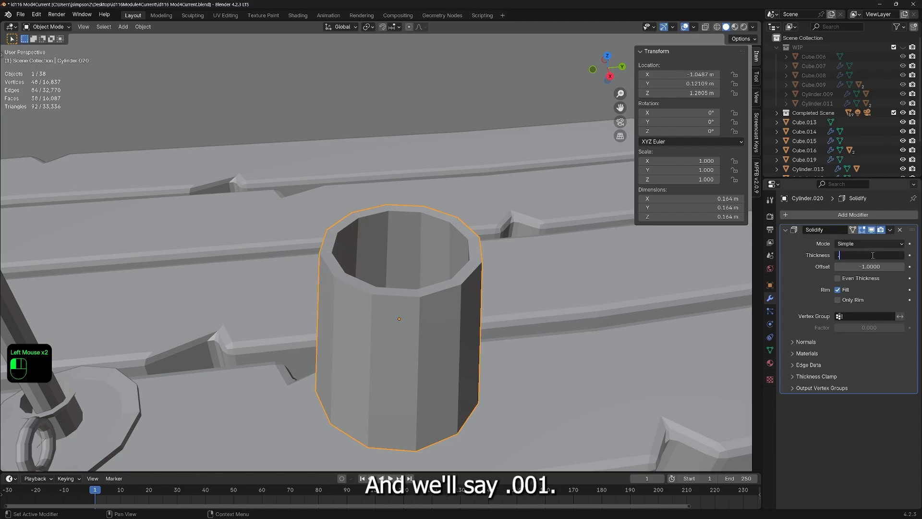
{"action": "type", "text": ".001"}
{"action": "key", "text": "Return"}
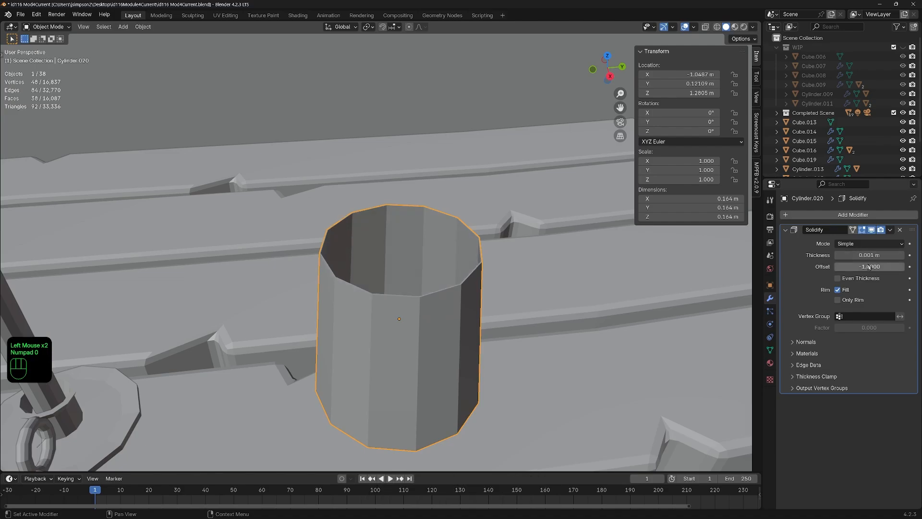
{"action": "left_click", "coordinate": [870, 256]}
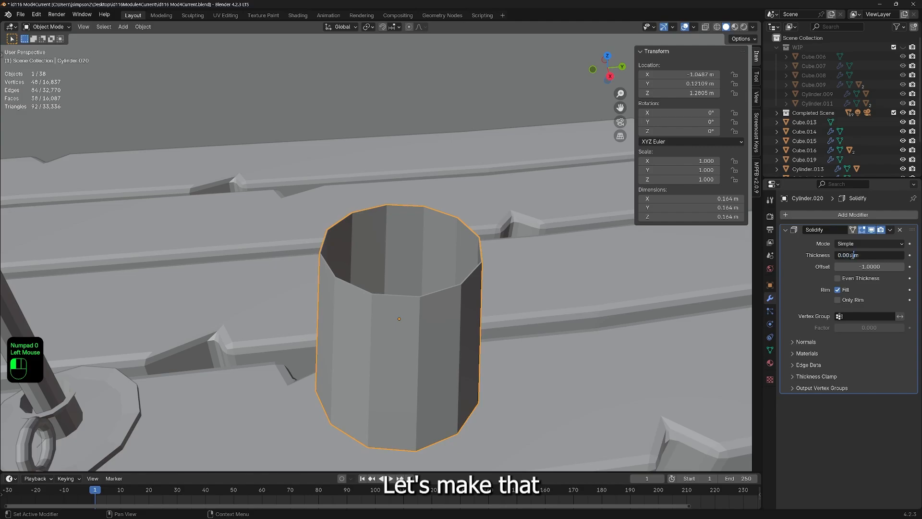
{"action": "type", "text": "5"}
{"action": "key", "text": "Return"}
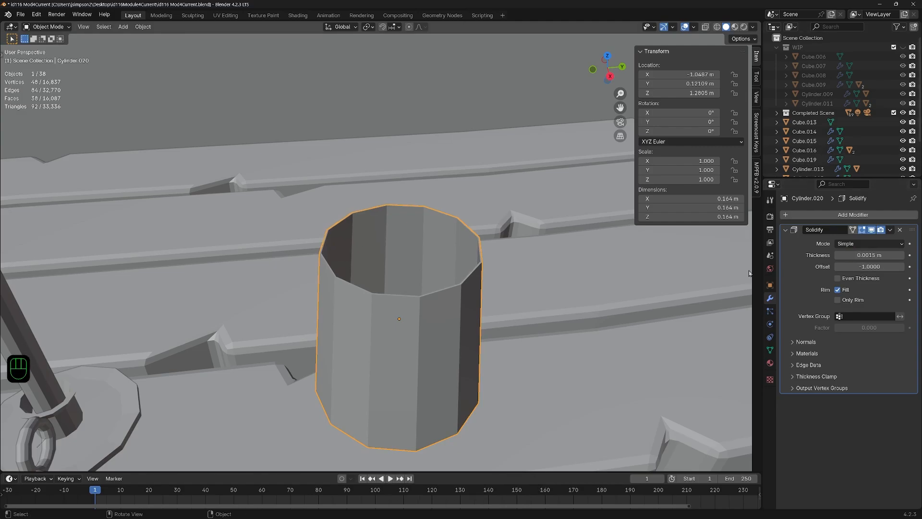
Step: Change the Solidify thickness back to 0.001 m
{"action": "left_click", "coordinate": [887, 255]}
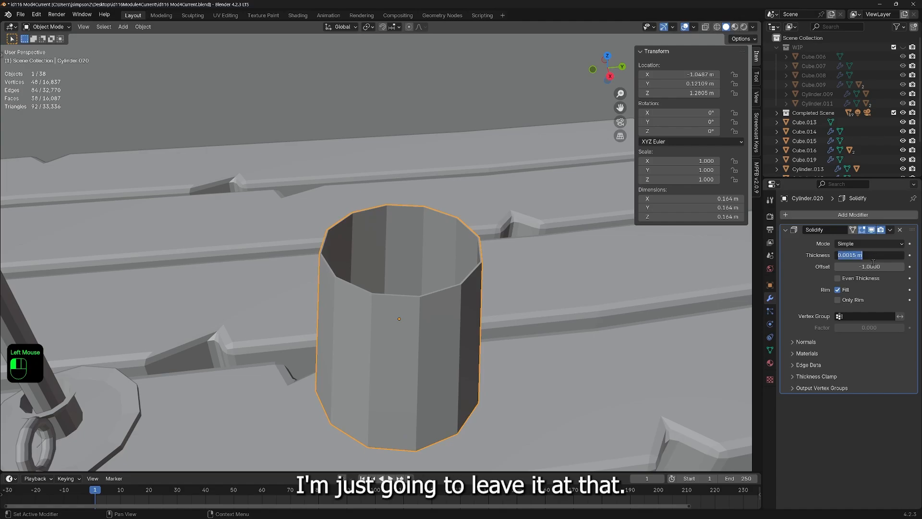
{"action": "key", "text": "BackSpace"}
{"action": "key", "text": "BackSpace"}
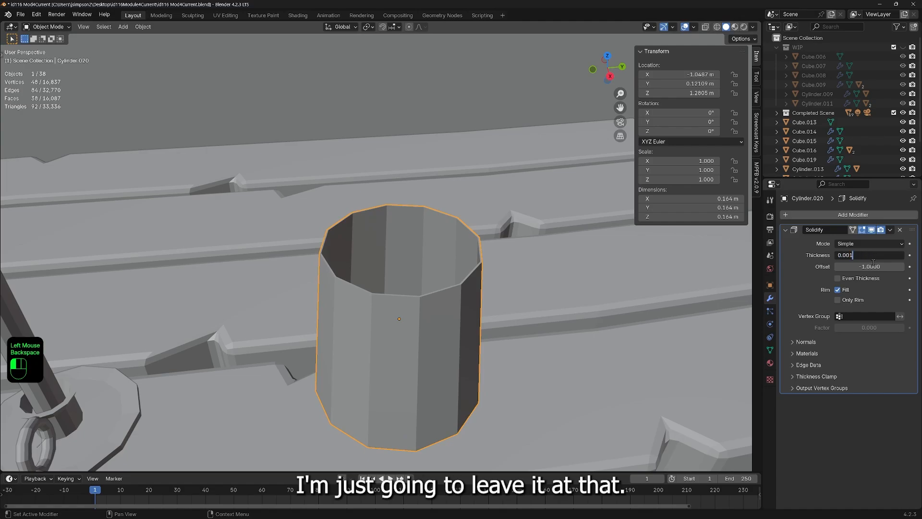
{"action": "key", "text": "Return"}
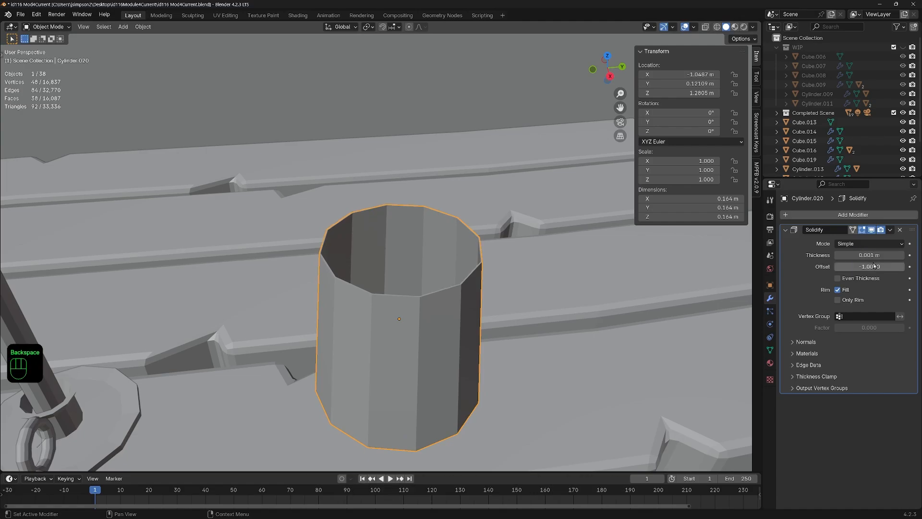
Step: Set the Solidify modifier's thickness to 0.01 m
{"action": "left_click", "coordinate": [872, 255]}
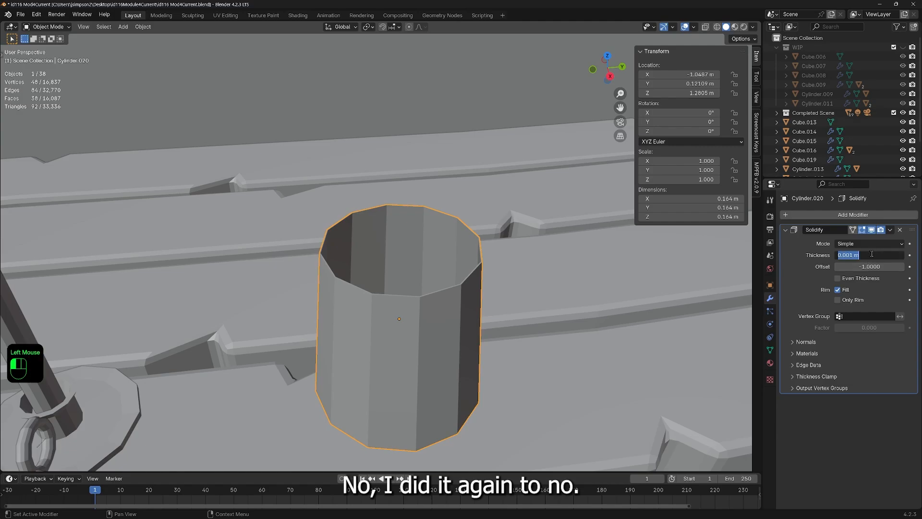
{"action": "type", "text": "0"}
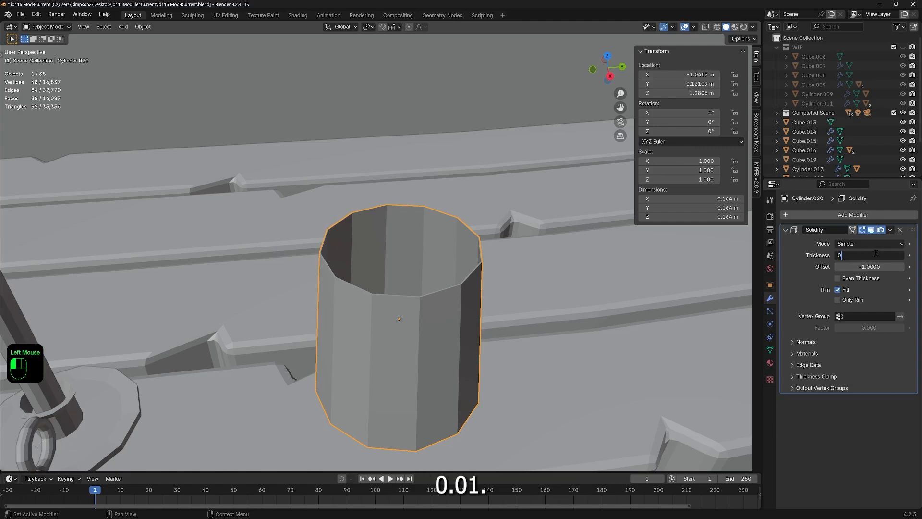
{"action": "type", "text": ".01"}
{"action": "key", "text": "Return"}
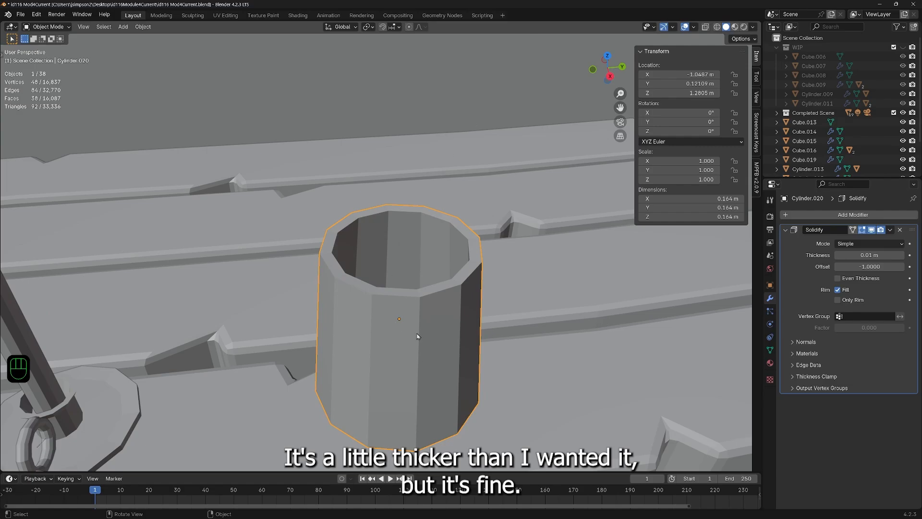
Step: Add two evenly spaced horizontal loop cuts around the cylinder's side in Edit Mode, without sliding them
{"action": "mouse_move", "coordinate": [417, 336]}
{"action": "middle_mouse_down"}
{"action": "mouse_move", "coordinate": [412, 312]}
{"action": "mouse_move", "coordinate": [404, 330]}
{"action": "middle_mouse_up"}
{"action": "key", "text": "Tab"}
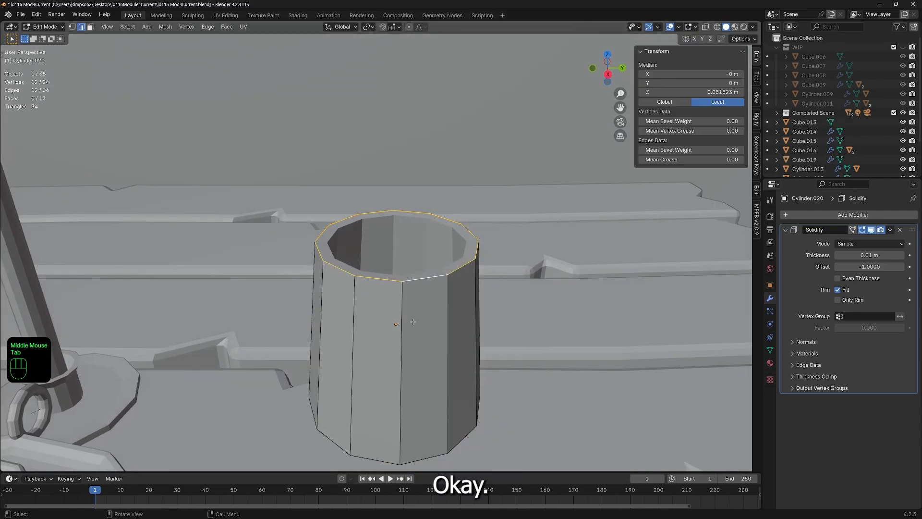
{"action": "middle_click_drag", "start_coordinate": [414, 379], "coordinate": [395, 320]}
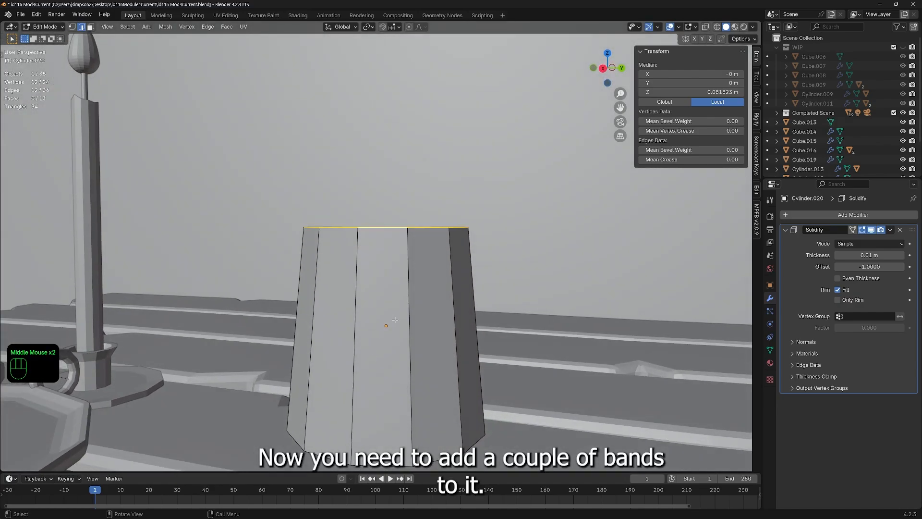
{"action": "key", "text": "ctrl"}
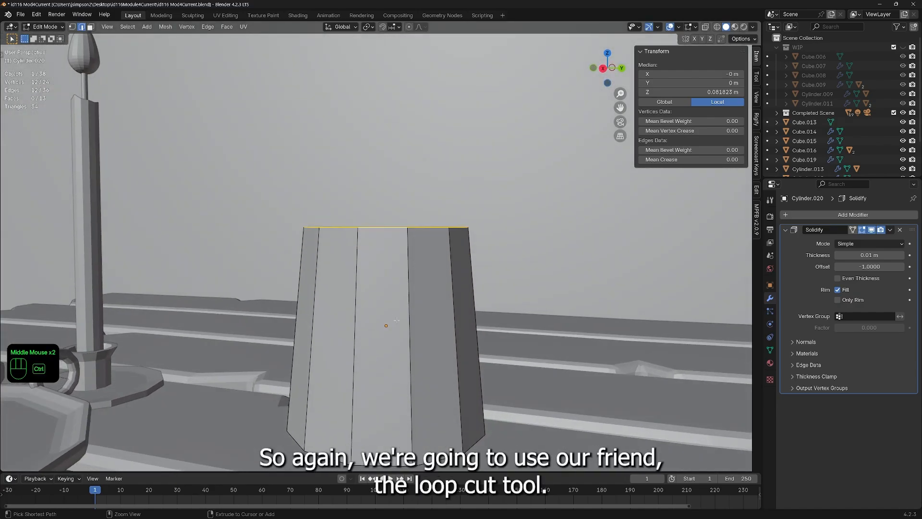
{"action": "key", "text": "ctrl+r"}
{"action": "scroll", "coordinate": [397, 320], "scroll_direction": "up", "scroll_amount": 1}
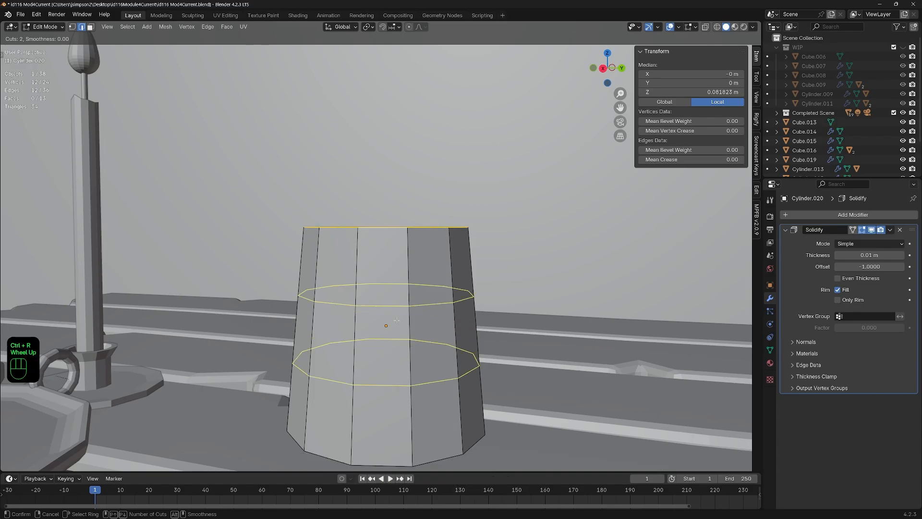
{"action": "left_click", "coordinate": [399, 321]}
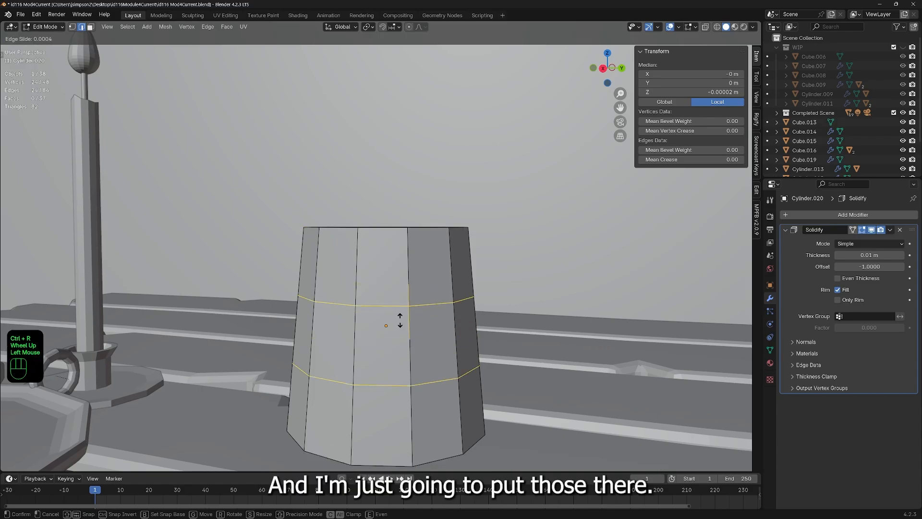
{"action": "right_click", "coordinate": [400, 321]}
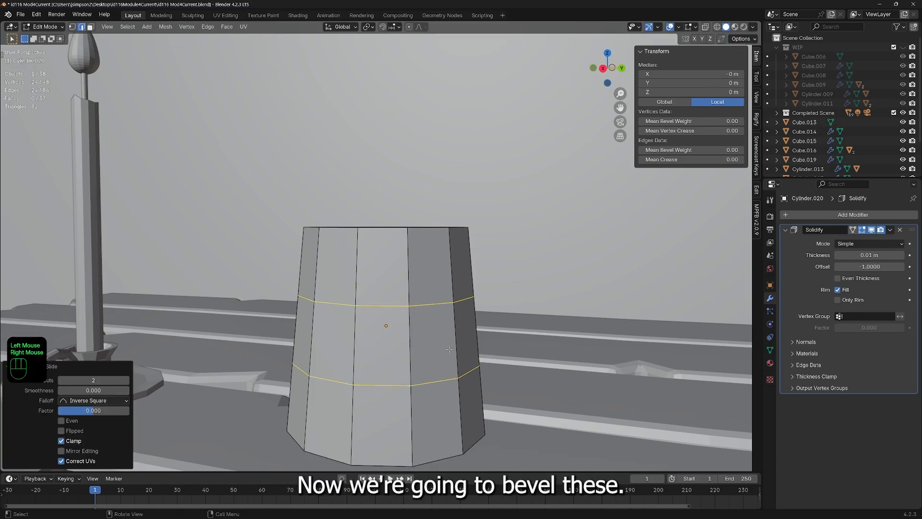
Step: Bevel the two new edge loops by about 0.0137 m with one segment to form two bands
{"action": "key", "text": "ctrl+b"}
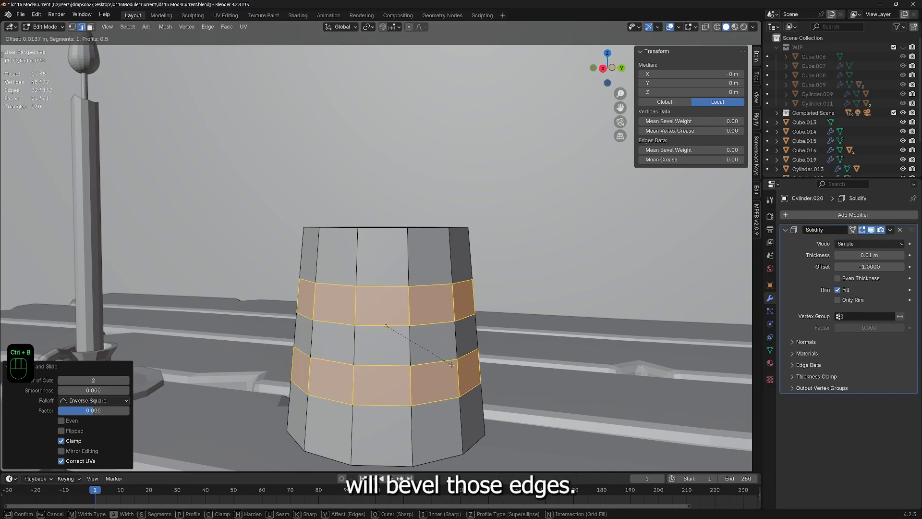
{"action": "left_click", "coordinate": [452, 365]}
{"action": "middle_click_drag", "start_coordinate": [452, 365], "coordinate": [426, 391]}
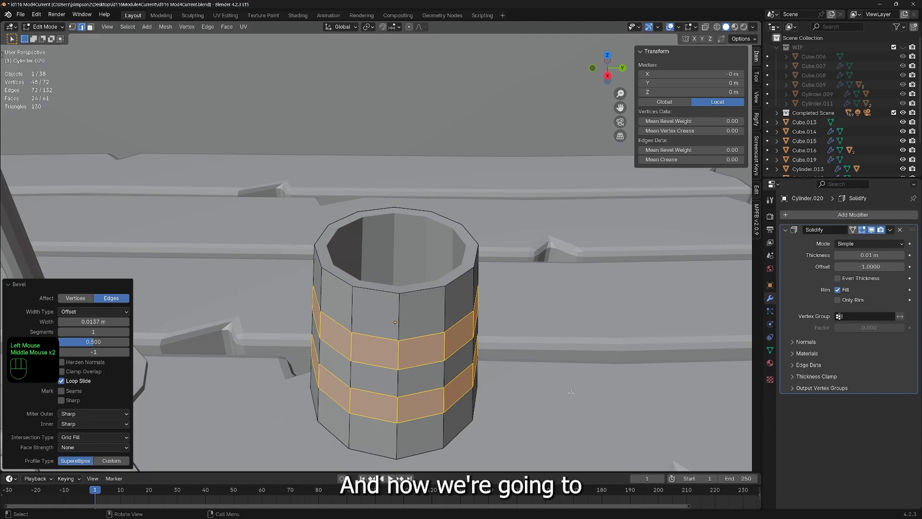
Step: Extrude the two selected bands of cup faces outward along their normals by about 0.004 m and return to Object Mode
{"action": "key", "text": "ctrl+e"}
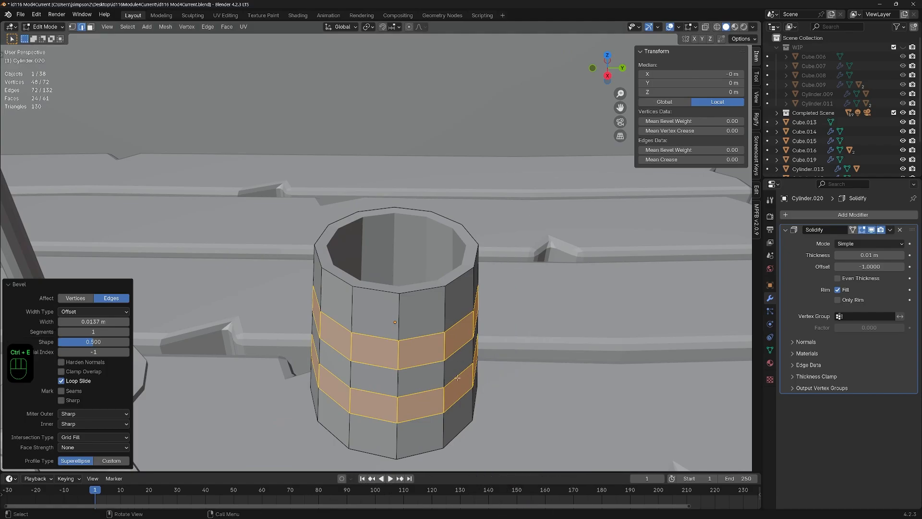
{"action": "key", "text": "alt+e"}
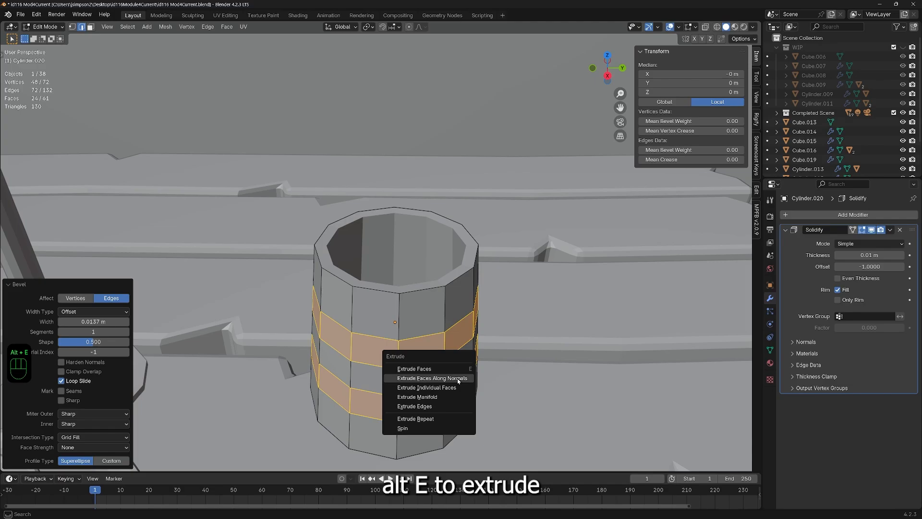
{"action": "left_click", "coordinate": [432, 378]}
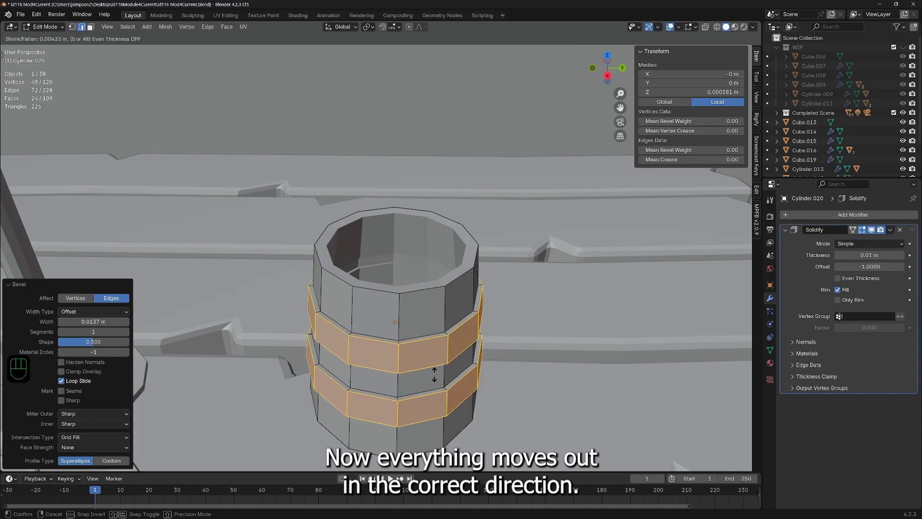
{"action": "left_click", "coordinate": [434, 375]}
{"action": "middle_click_drag", "start_coordinate": [435, 375], "coordinate": [363, 394]}
{"action": "key", "text": "Tab"}
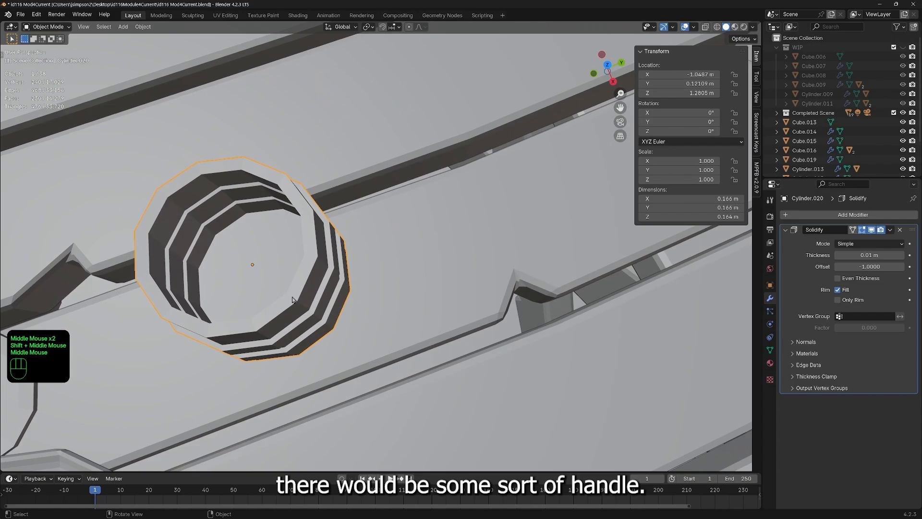
Step: Duplicate the candle holder's ring handle and move the copy about 0.318 m along Y to the cup
{"action": "middle_click_drag", "start_coordinate": [291, 296], "coordinate": [238, 222]}
{"action": "middle_click_drag", "start_coordinate": [238, 222], "coordinate": [453, 207], "text": "shift"}
{"action": "scroll", "coordinate": [453, 210], "scroll_direction": "down", "scroll_amount": 2}
{"action": "middle_click_drag", "start_coordinate": [252, 312], "coordinate": [245, 291]}
{"action": "left_click", "coordinate": [362, 323]}
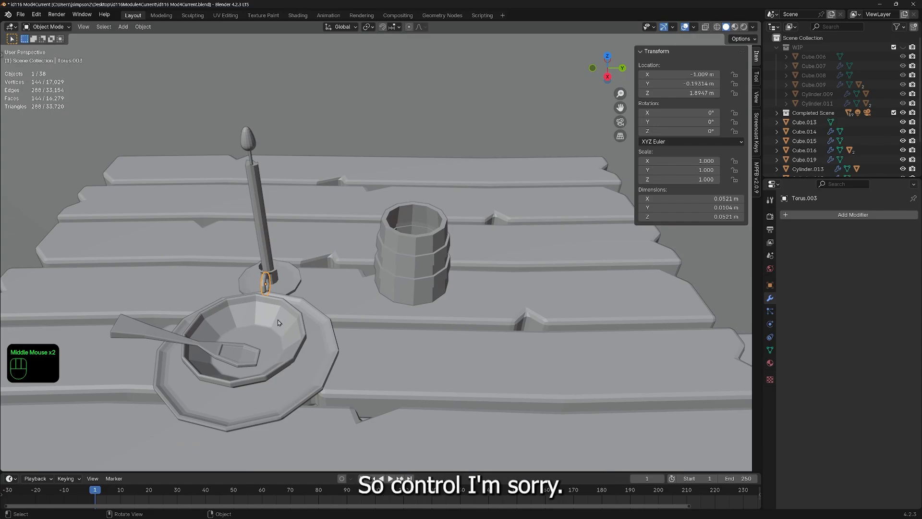
{"action": "key", "text": "shift+d"}
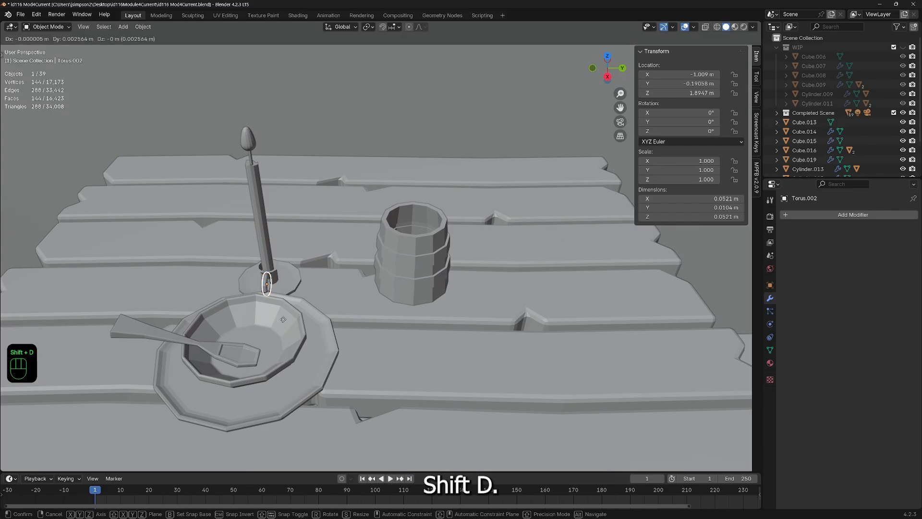
{"action": "left_click", "coordinate": [427, 317]}
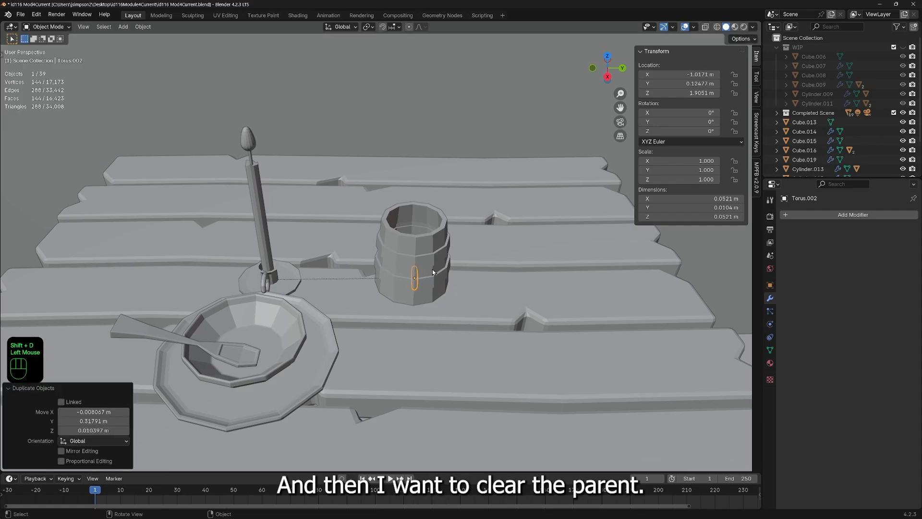
Step: Clear the parent of the duplicated ring using the Clear Parent option
{"action": "middle_click_drag", "start_coordinate": [444, 314], "coordinate": [460, 289]}
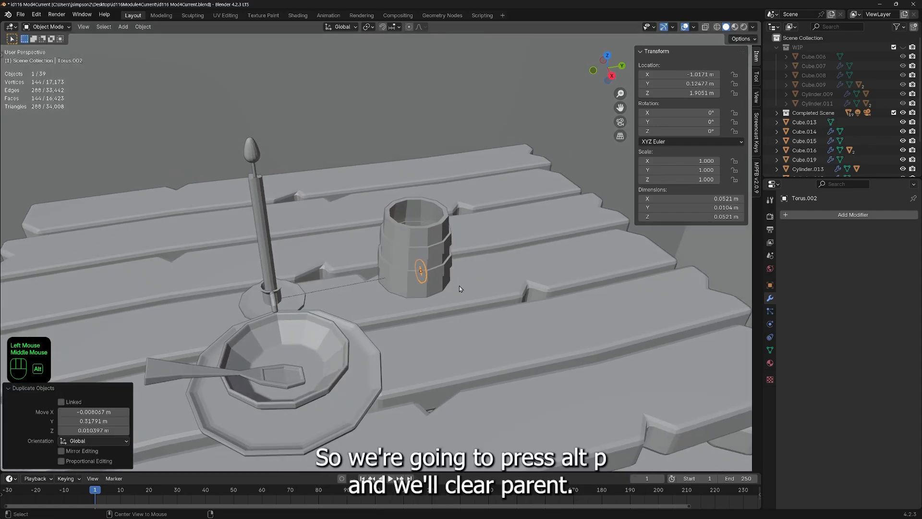
{"action": "key", "text": "alt+p"}
{"action": "left_click", "coordinate": [459, 286]}
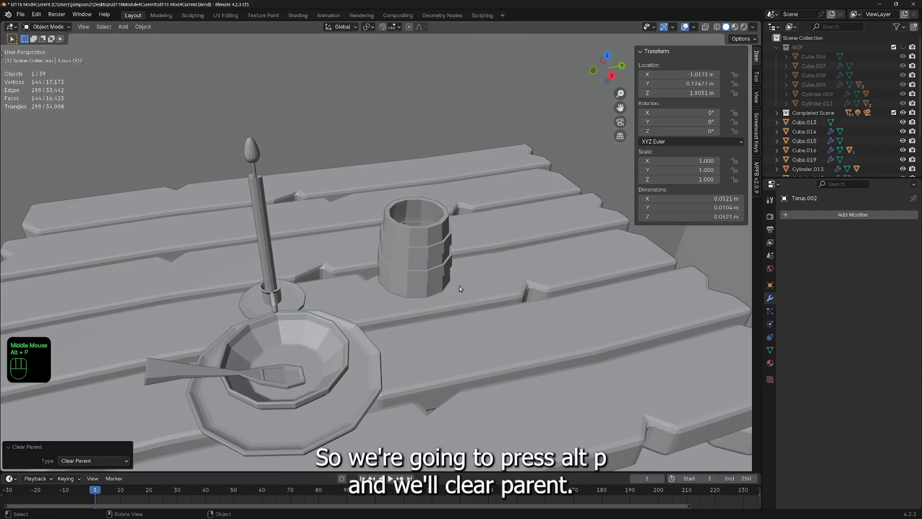
{"action": "middle_click_drag", "start_coordinate": [322, 312], "coordinate": [323, 304]}
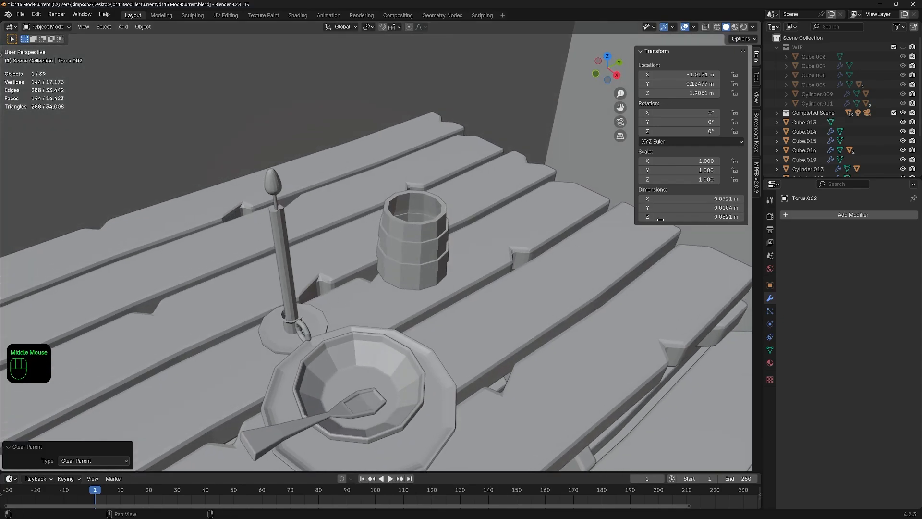
{"action": "left_click", "coordinate": [306, 333]}
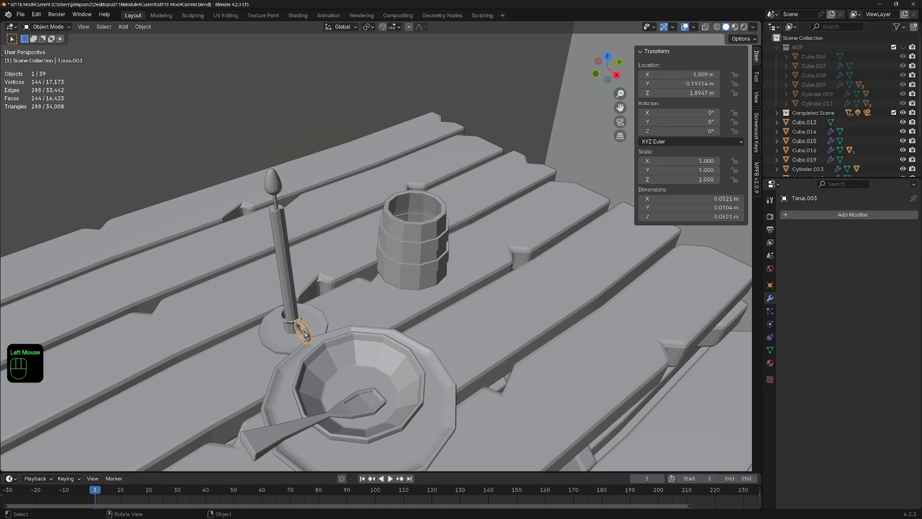
{"action": "key", "text": "g"}
{"action": "left_click", "coordinate": [342, 306]}
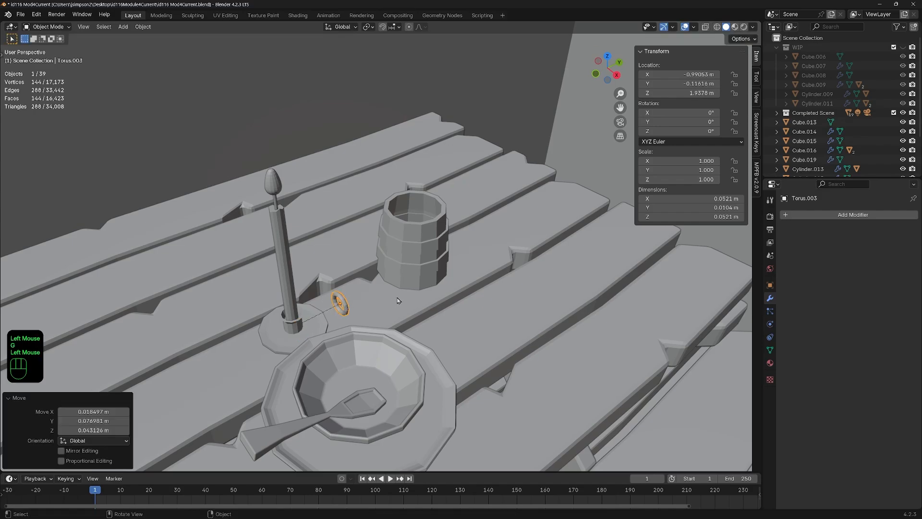
{"action": "key", "text": "ctrl+z"}
Step: Select the duplicated ring floating above the table and lower it about 0.609 m along Z to the cup's height
{"action": "middle_click_drag", "start_coordinate": [402, 295], "coordinate": [447, 293]}
{"action": "left_click", "coordinate": [427, 216]}
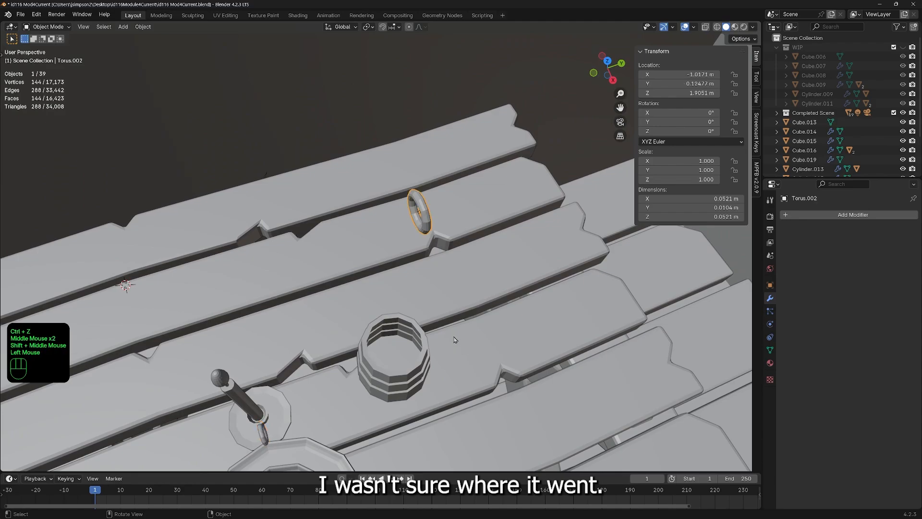
{"action": "middle_click_drag", "start_coordinate": [426, 216], "coordinate": [495, 272]}
{"action": "key", "text": "g"}
{"action": "key", "text": "z"}
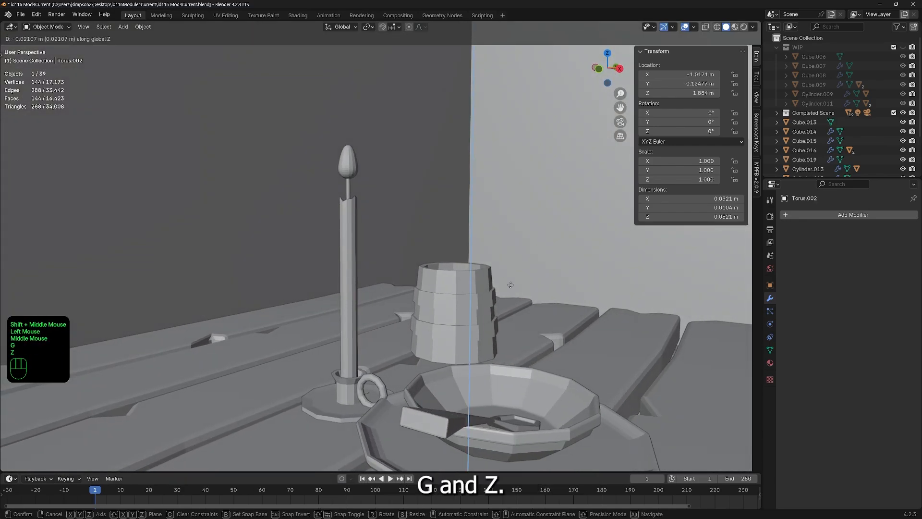
{"action": "left_click", "coordinate": [633, 154]}
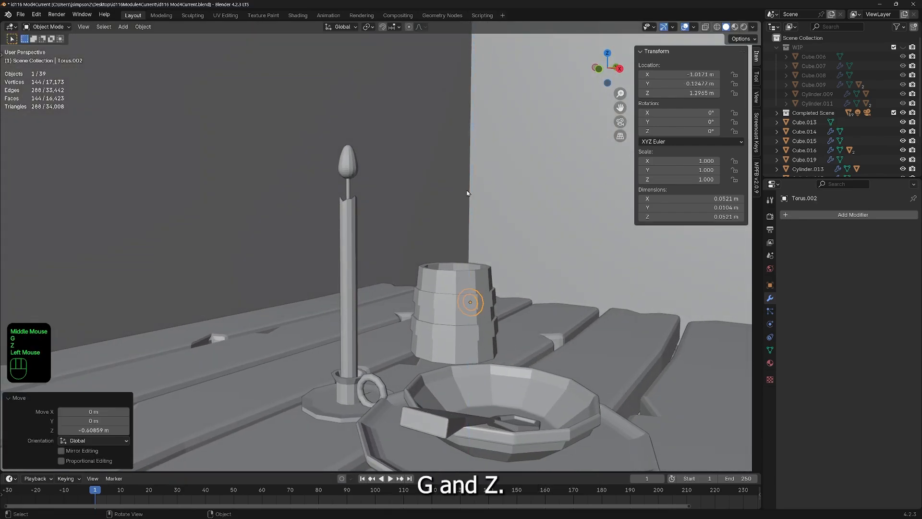
Step: Move the duplicated ring about 0.092 m along X so it sits beside the cup
{"action": "middle_click_drag", "start_coordinate": [633, 154], "coordinate": [442, 284]}
{"action": "scroll", "coordinate": [442, 285], "scroll_direction": "up", "scroll_amount": 1, "text": "shift"}
{"action": "key", "text": "g"}
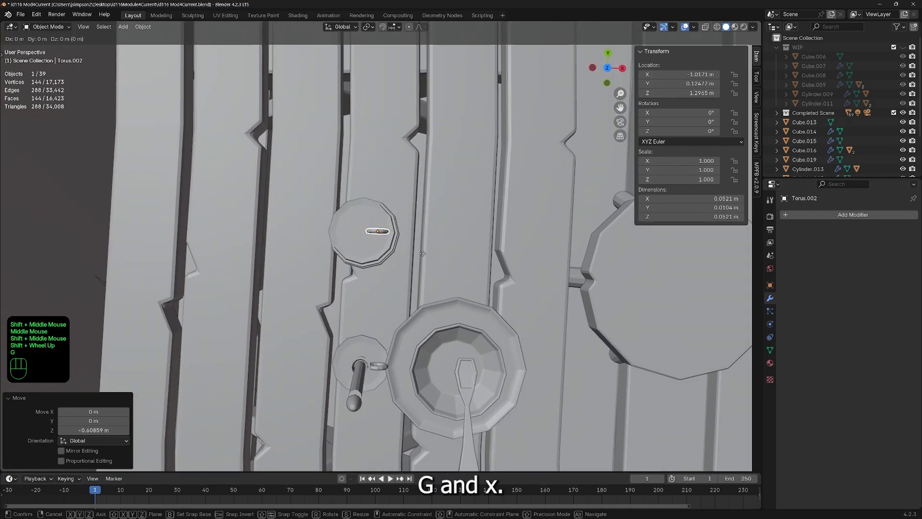
{"action": "key", "text": "y"}
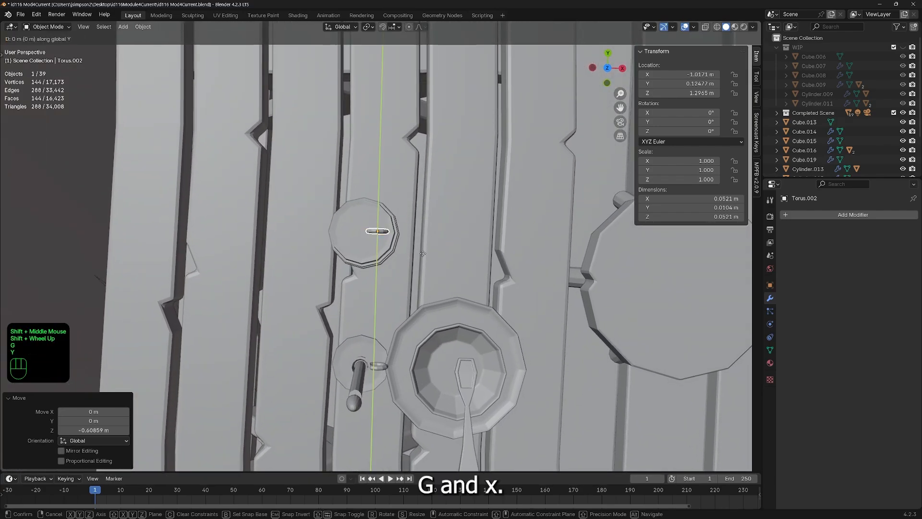
{"action": "key", "text": "x"}
{"action": "left_click", "coordinate": [464, 259]}
Step: Scale the ring beside the cup up uniformly by about 2.19
{"action": "middle_click_drag", "start_coordinate": [491, 278], "coordinate": [485, 259]}
{"action": "scroll", "coordinate": [485, 260], "scroll_direction": "up", "scroll_amount": 3}
{"action": "middle_click_drag", "start_coordinate": [495, 327], "coordinate": [454, 280], "text": "shift"}
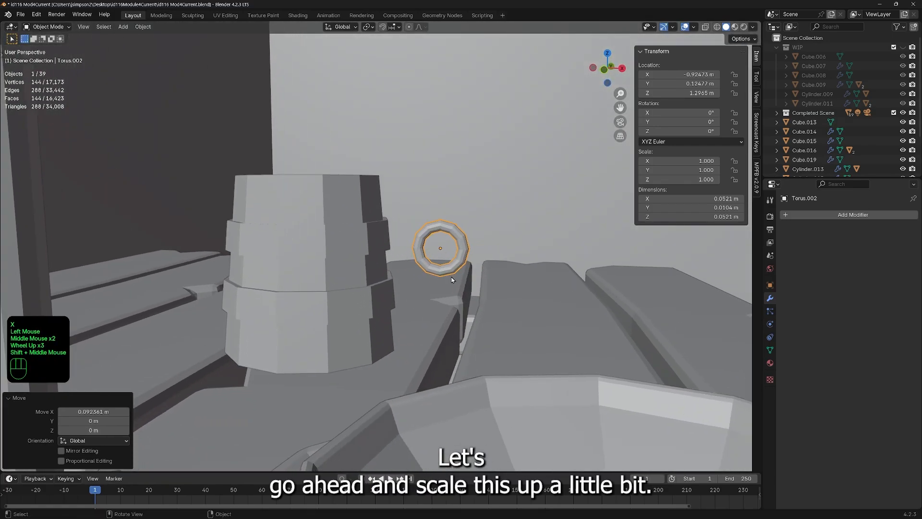
{"action": "key", "text": "s"}
{"action": "left_click", "coordinate": [611, 336]}
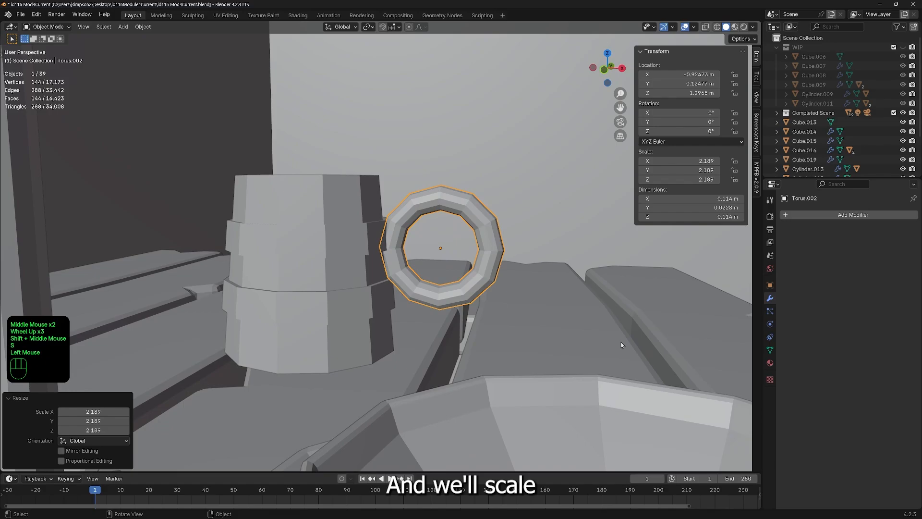
Step: Delete the ring's faces on the side toward the cup in wireframe Edit Mode, leaving an open C-shaped handle, and return to solid Object Mode
{"action": "key", "text": "Tab"}
{"action": "middle_click_drag", "start_coordinate": [413, 256], "coordinate": [422, 255]}
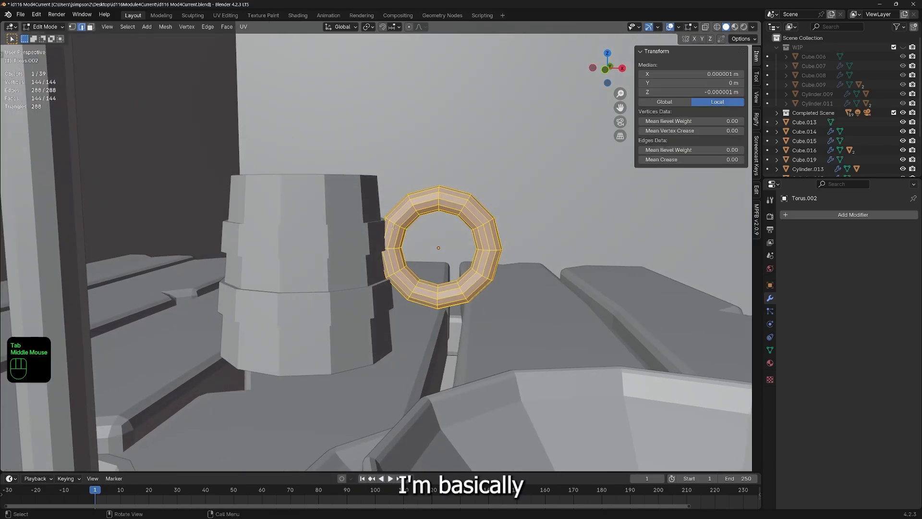
{"action": "key", "text": "shift+z"}
{"action": "middle_click_drag", "start_coordinate": [404, 253], "coordinate": [409, 245]}
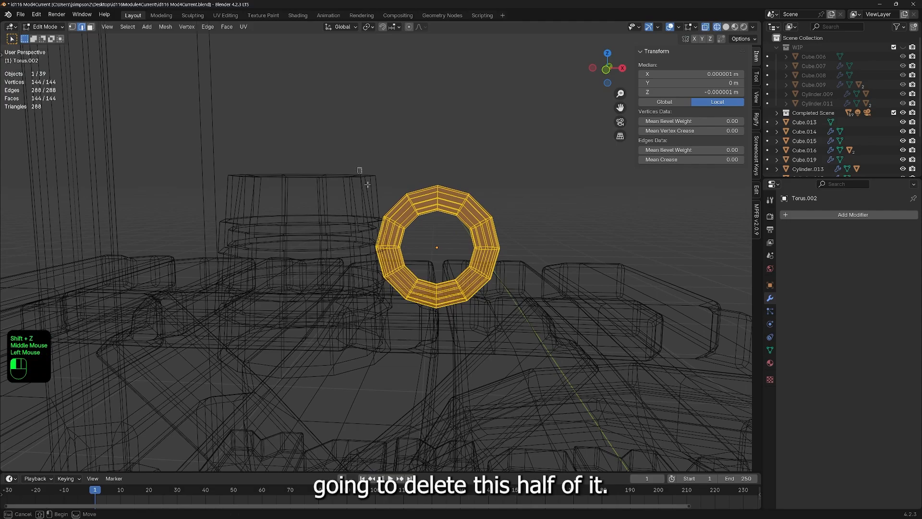
{"action": "left_click_drag", "start_coordinate": [358, 167], "coordinate": [425, 331]}
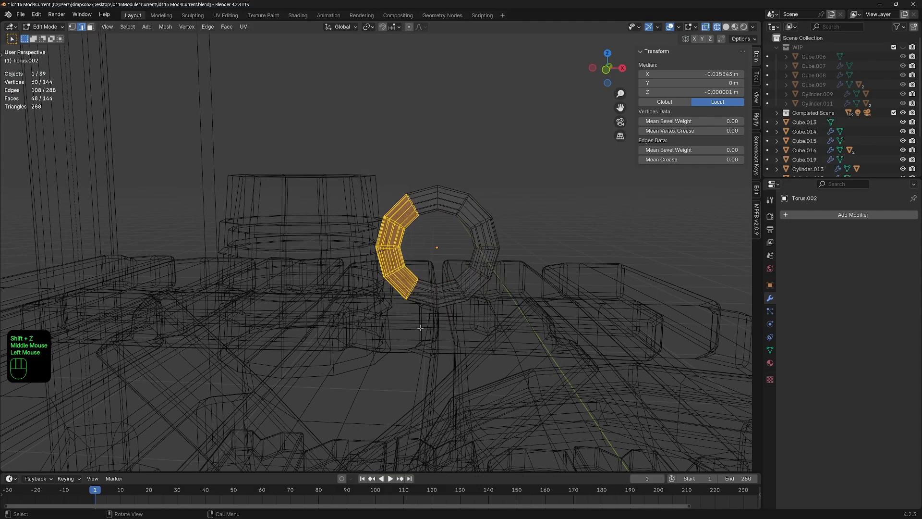
{"action": "key", "text": "Delete"}
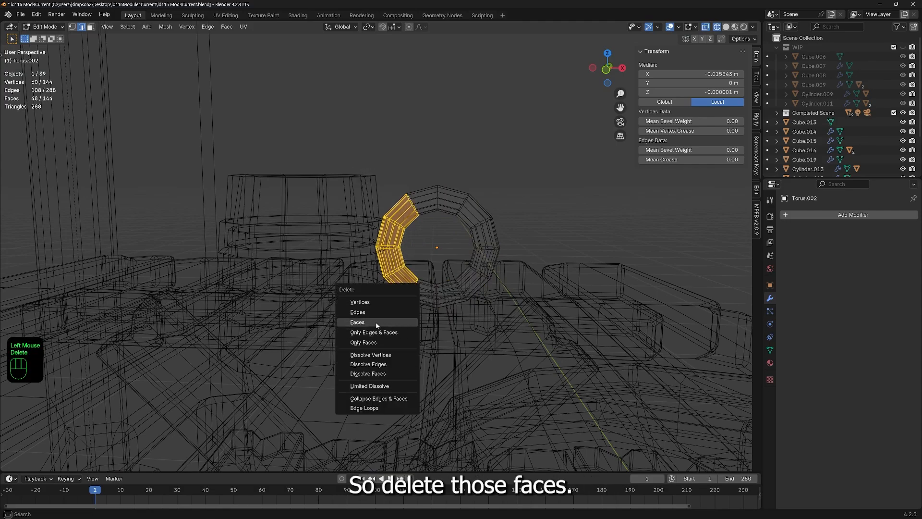
{"action": "left_click", "coordinate": [378, 322]}
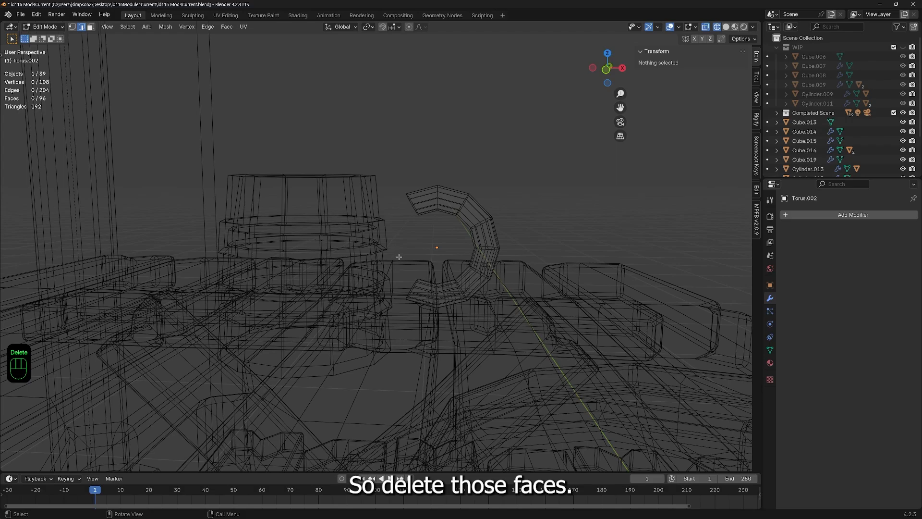
{"action": "key", "text": "shift+z"}
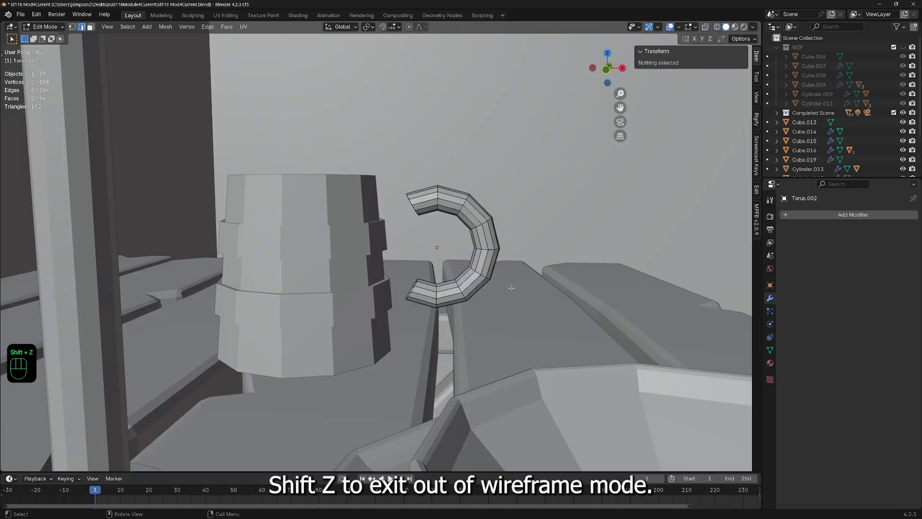
{"action": "key", "text": "Tab"}
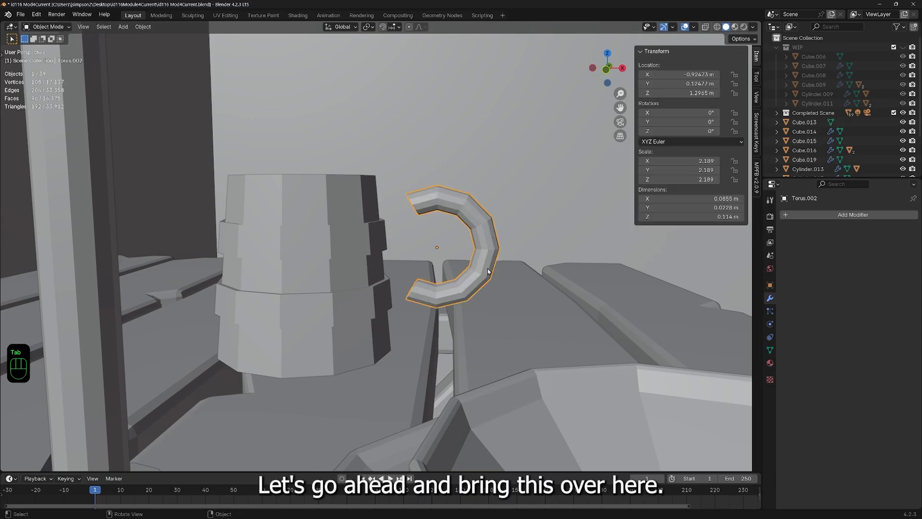
Step: Move the handle about -0.041 m along X into the cup's side and lower it about 0.025 m along Z
{"action": "key", "text": "g"}
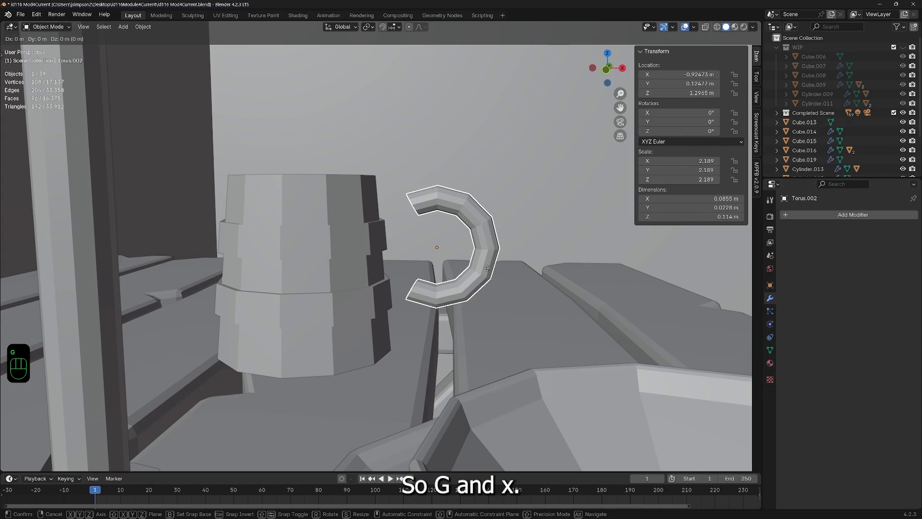
{"action": "key", "text": "x"}
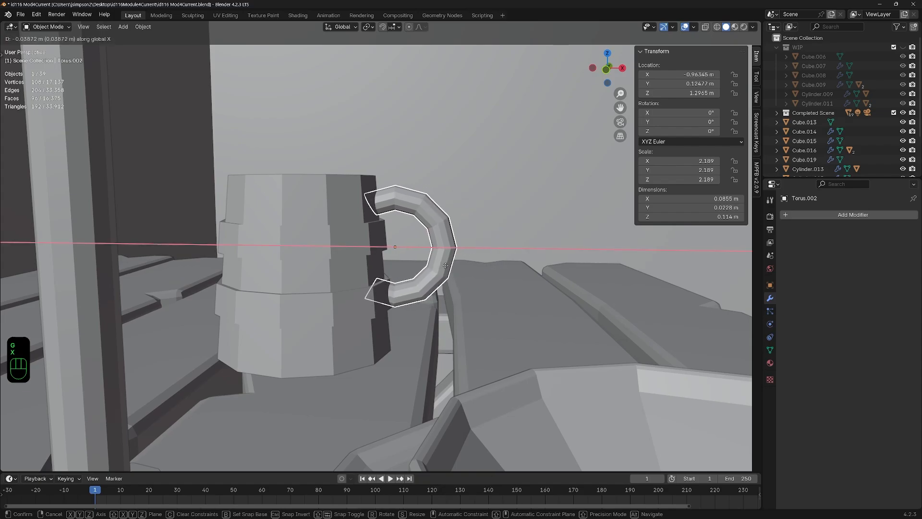
{"action": "left_click", "coordinate": [446, 268]}
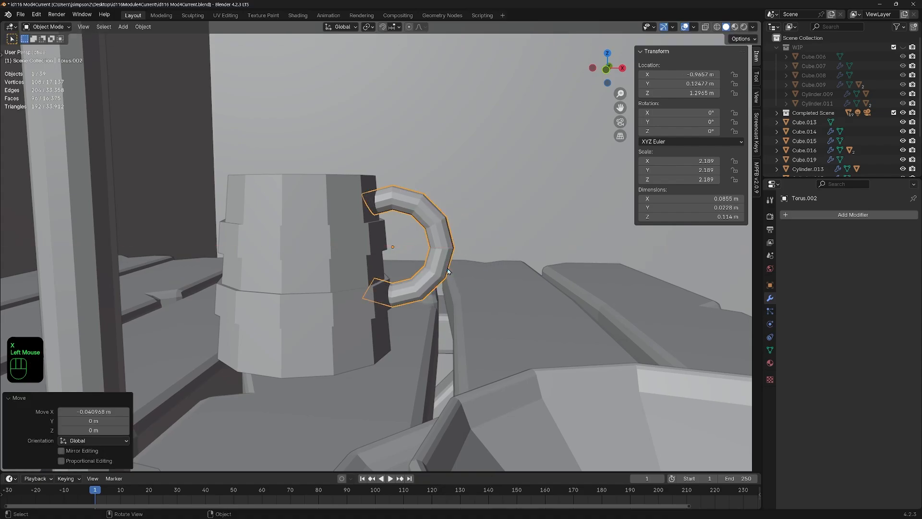
{"action": "key", "text": "g"}
{"action": "key", "text": "z"}
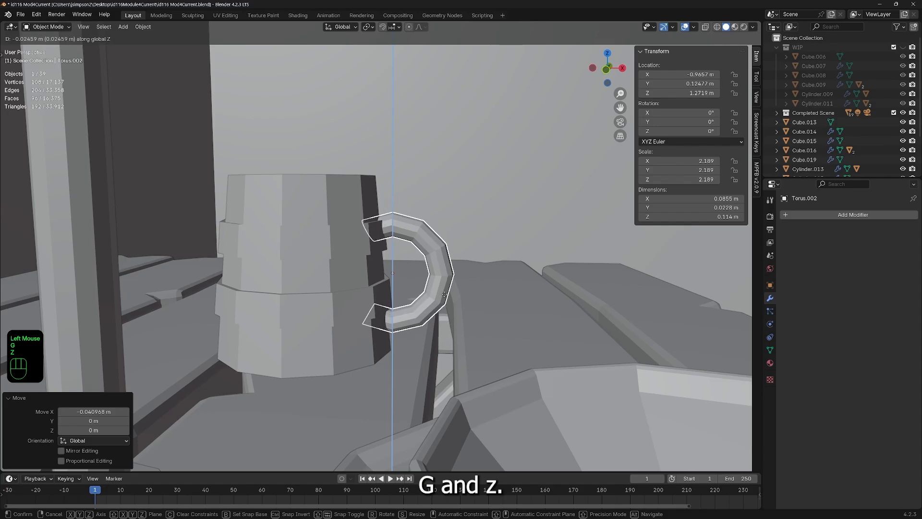
{"action": "left_click", "coordinate": [445, 294]}
{"action": "key", "text": "Tab"}
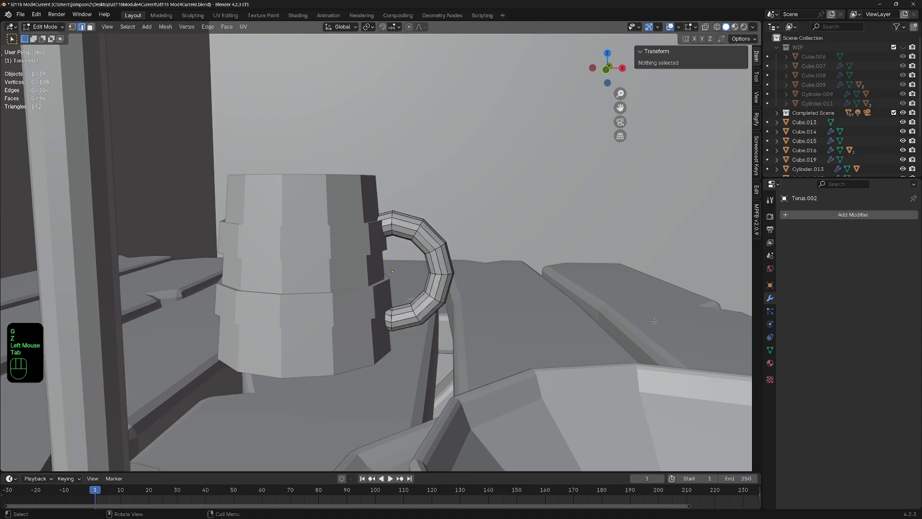
{"action": "middle_click_drag", "start_coordinate": [650, 330], "coordinate": [535, 349]}
{"action": "key", "text": "Tab"}
Step: Parent the handle to the cup with the Object parent type, keeping the cup as the active object
{"action": "scroll", "coordinate": [352, 312], "scroll_direction": "down", "scroll_amount": 4}
{"action": "middle_click_drag", "start_coordinate": [352, 312], "coordinate": [330, 221]}
{"action": "scroll", "coordinate": [336, 288], "scroll_direction": "up", "scroll_amount": 1}
{"action": "scroll", "coordinate": [364, 250], "scroll_direction": "up", "scroll_amount": 3}
{"action": "left_click", "coordinate": [331, 221]}
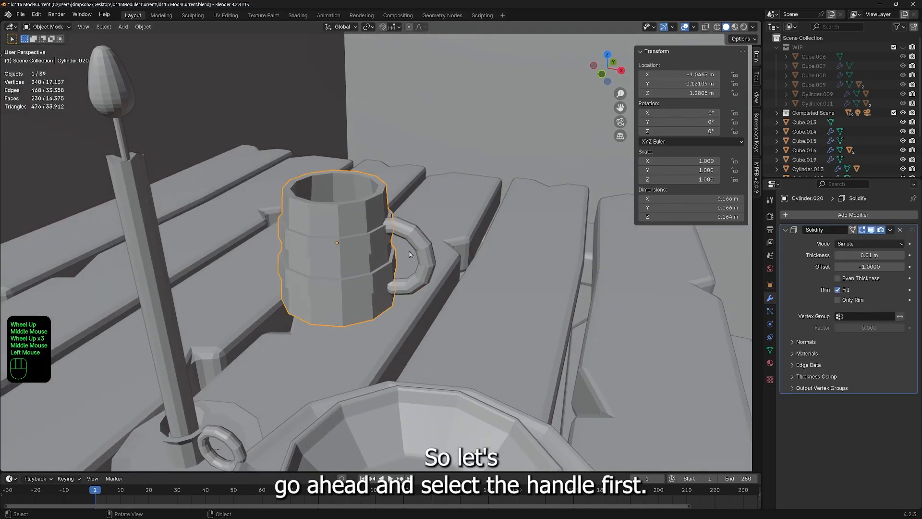
{"action": "left_click", "coordinate": [417, 235]}
{"action": "left_click", "coordinate": [374, 261], "text": "shift"}
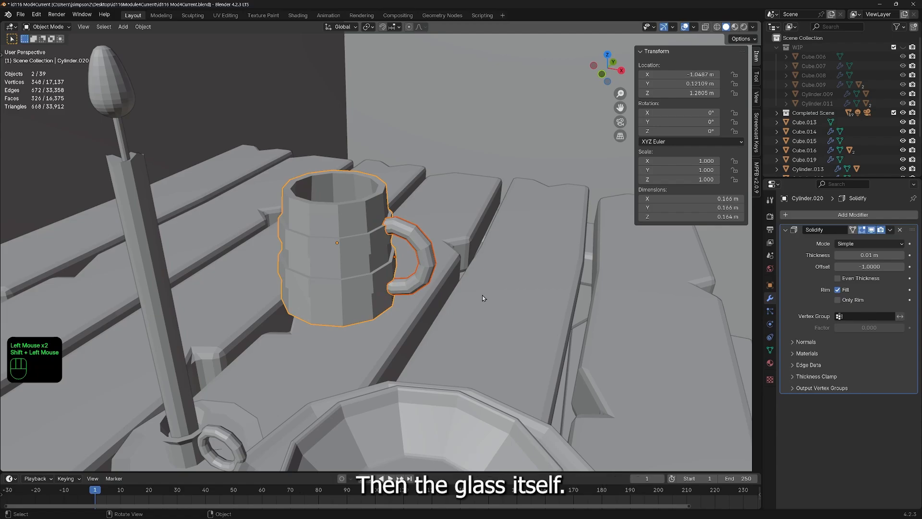
{"action": "key", "text": "p"}
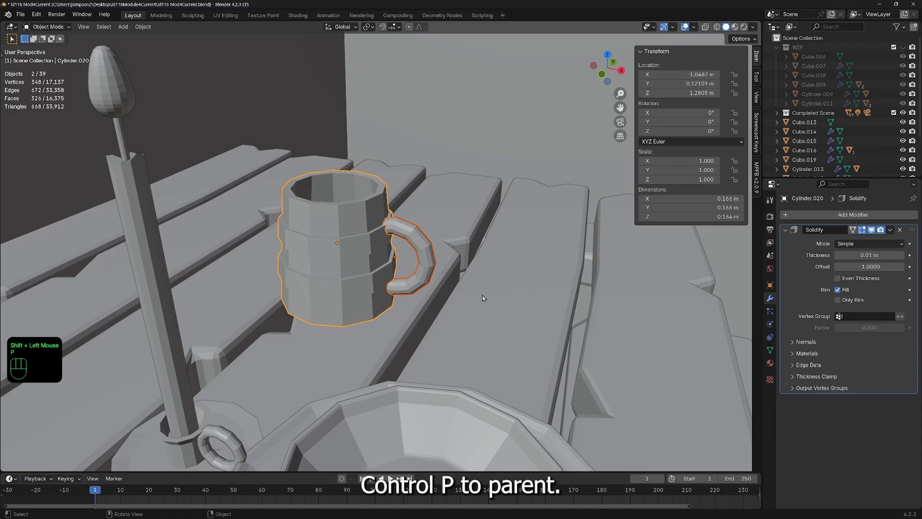
{"action": "key", "text": "ctrl+p"}
{"action": "left_click", "coordinate": [482, 294]}
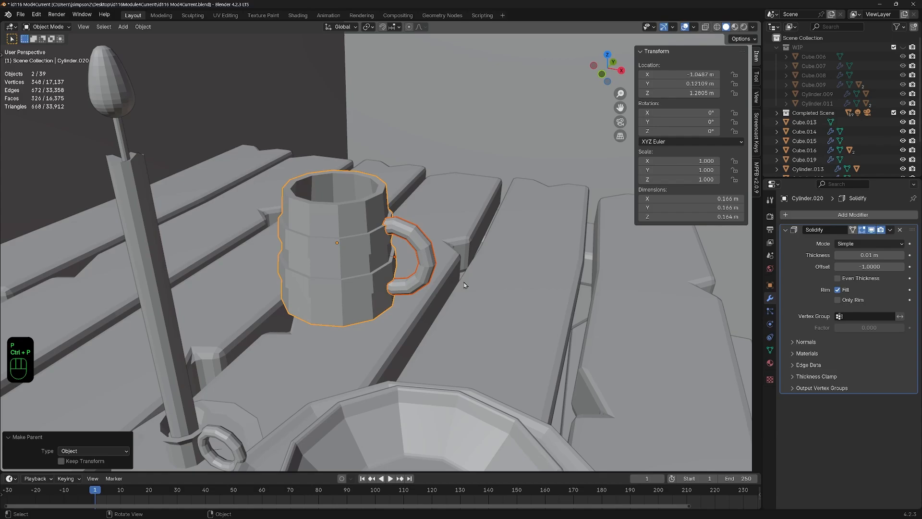
Step: Switch from modeling to the Shading workspace to begin applying materials to the room scene
{"action": "middle_click_drag", "start_coordinate": [464, 282], "coordinate": [406, 319]}
{"action": "scroll", "coordinate": [460, 251], "scroll_direction": "down", "scroll_amount": 2}
{"action": "scroll", "coordinate": [456, 259], "scroll_direction": "down", "scroll_amount": 1, "text": "shift"}
{"action": "scroll", "coordinate": [448, 276], "scroll_direction": "down", "scroll_amount": 2}
{"action": "scroll", "coordinate": [413, 327], "scroll_direction": "down", "scroll_amount": 4}
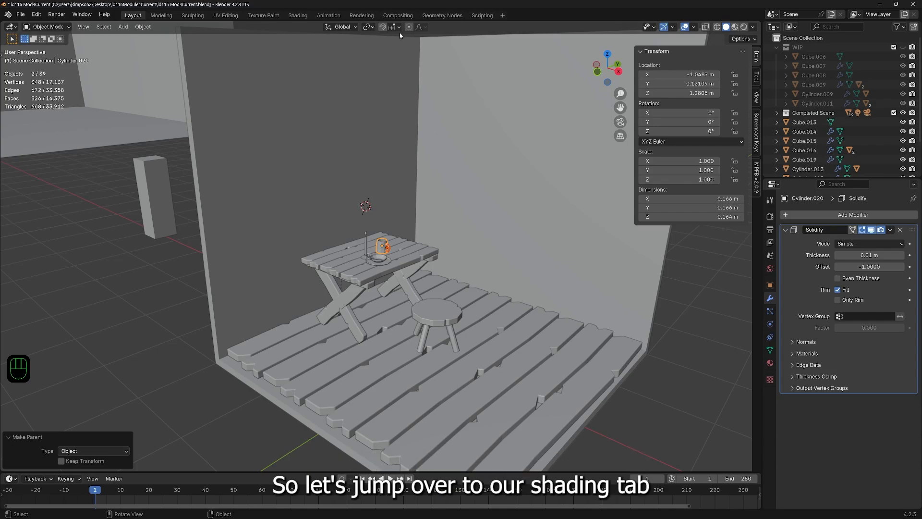
{"action": "left_click", "coordinate": [298, 16]}
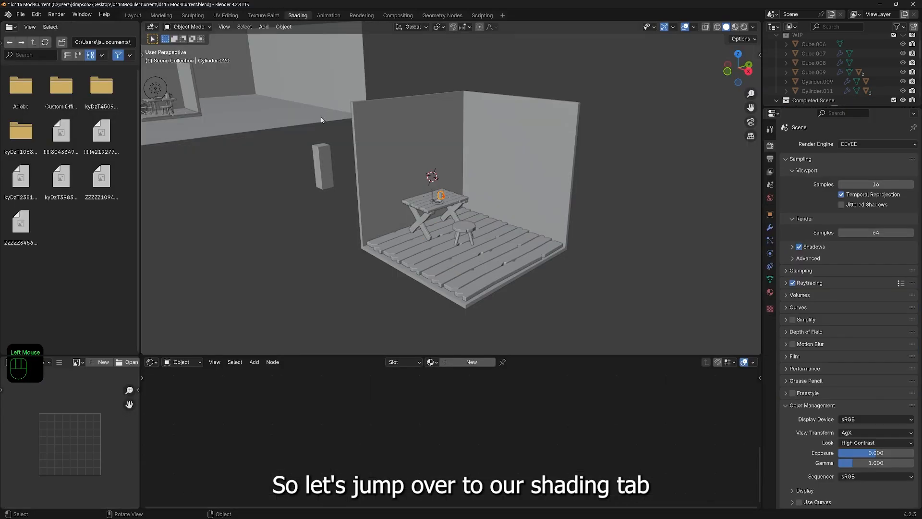
{"action": "middle_click_drag", "start_coordinate": [341, 298], "coordinate": [350, 296]}
{"action": "scroll", "coordinate": [510, 286], "scroll_direction": "up", "scroll_amount": 3}
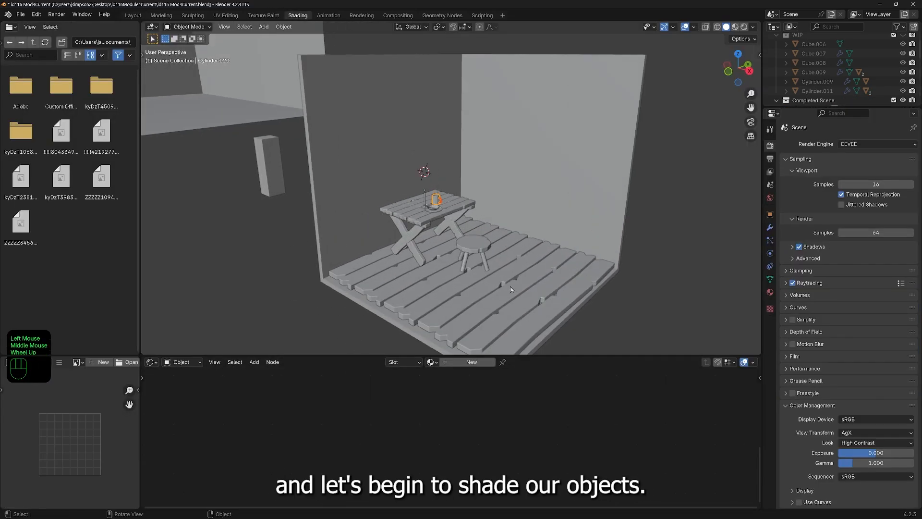
{"action": "middle_click_drag", "start_coordinate": [510, 286], "coordinate": [497, 188], "text": "shift"}
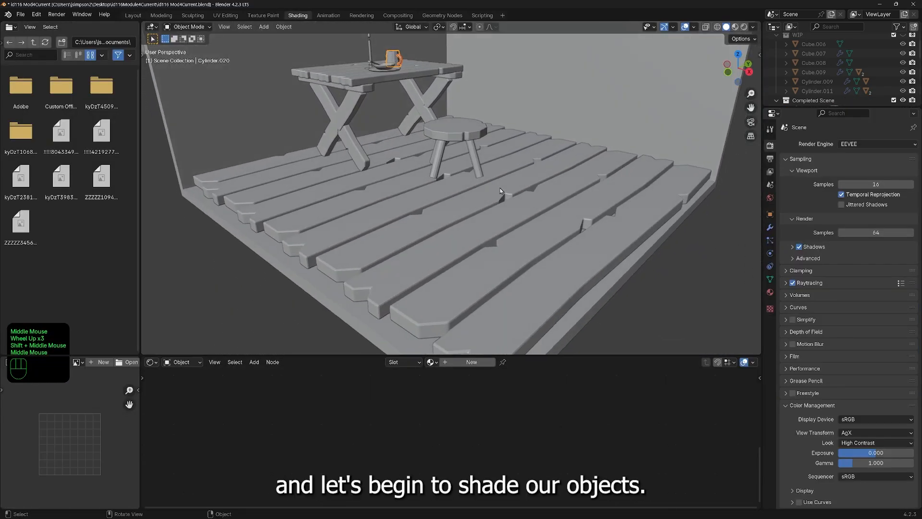
{"action": "scroll", "coordinate": [498, 189], "scroll_direction": "down", "scroll_amount": 3}
Step: Create a new material for the room walls and name it Room Brown, giving the node editor more height
{"action": "left_click", "coordinate": [531, 82]}
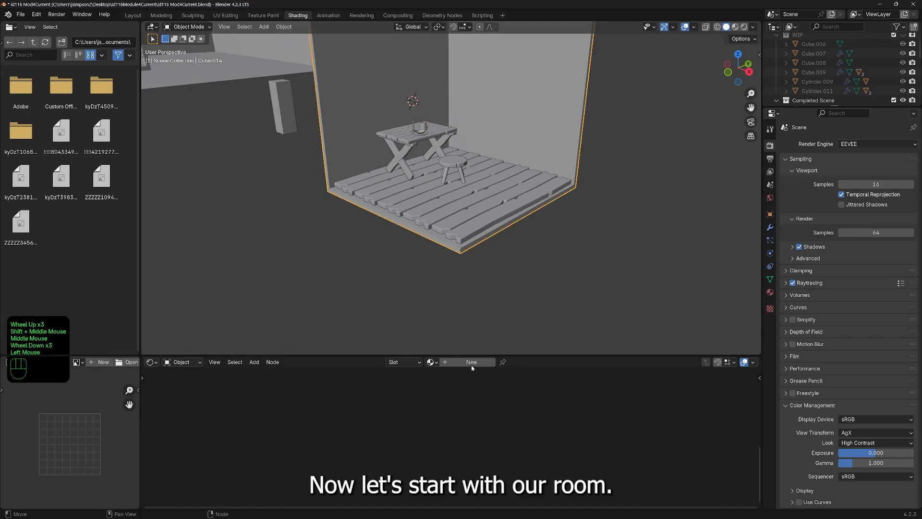
{"action": "left_click", "coordinate": [441, 363]}
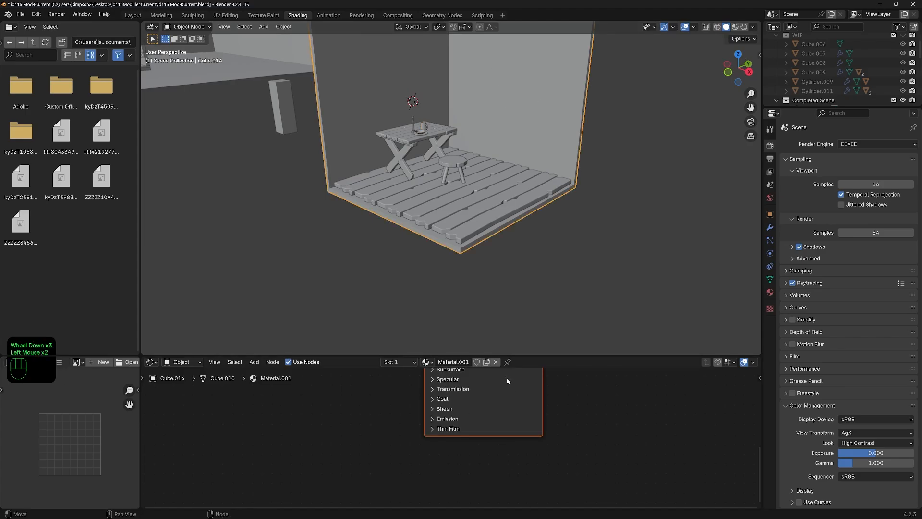
{"action": "left_click", "coordinate": [480, 382]}
{"action": "left_click_drag", "start_coordinate": [637, 355], "coordinate": [637, 260]}
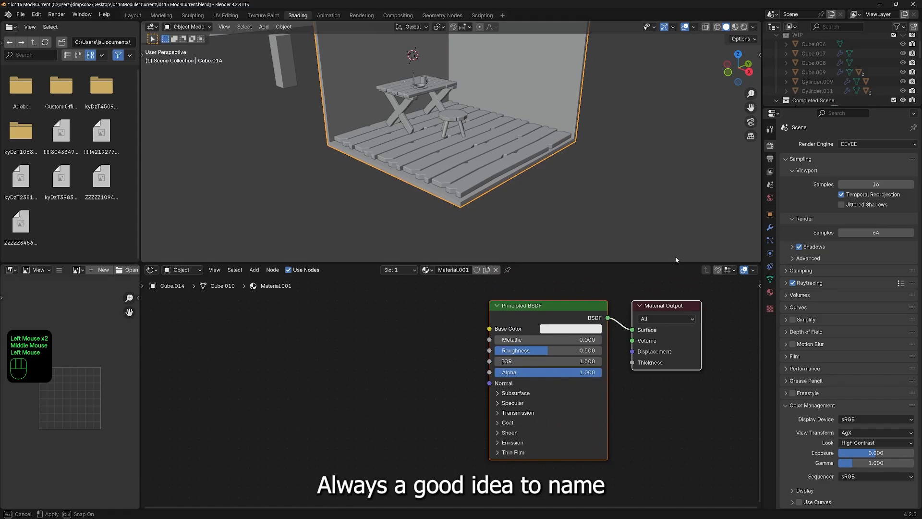
{"action": "middle_click_drag", "start_coordinate": [519, 297], "coordinate": [456, 328]}
{"action": "left_click", "coordinate": [454, 265]}
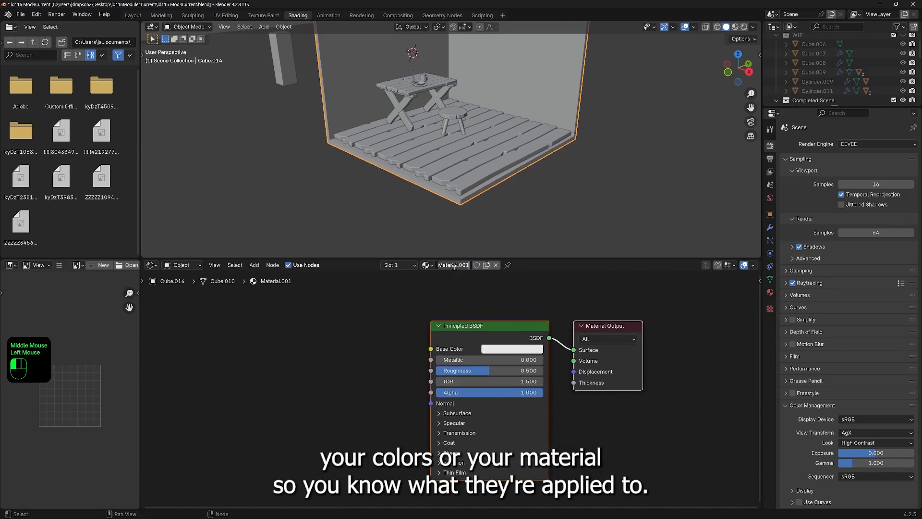
{"action": "type", "text": "Room"}
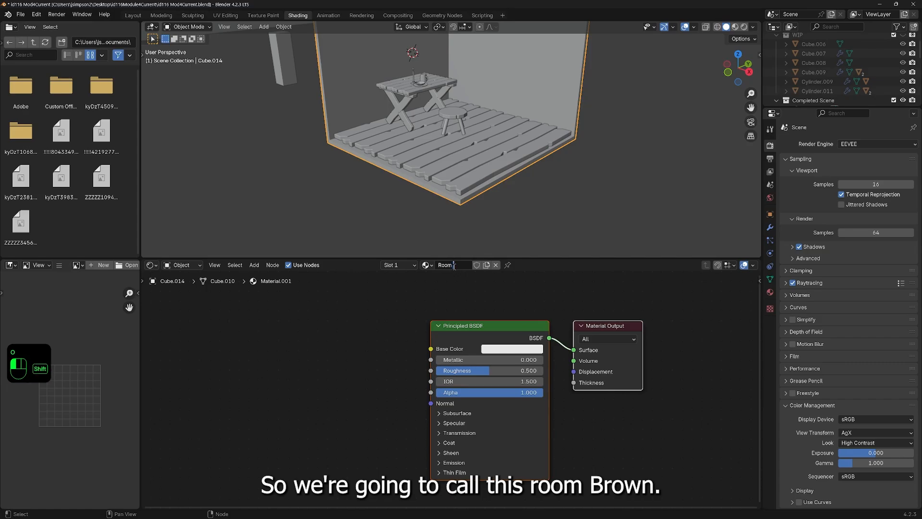
{"action": "type", "text": " Brown"}
{"action": "key", "text": "Return"}
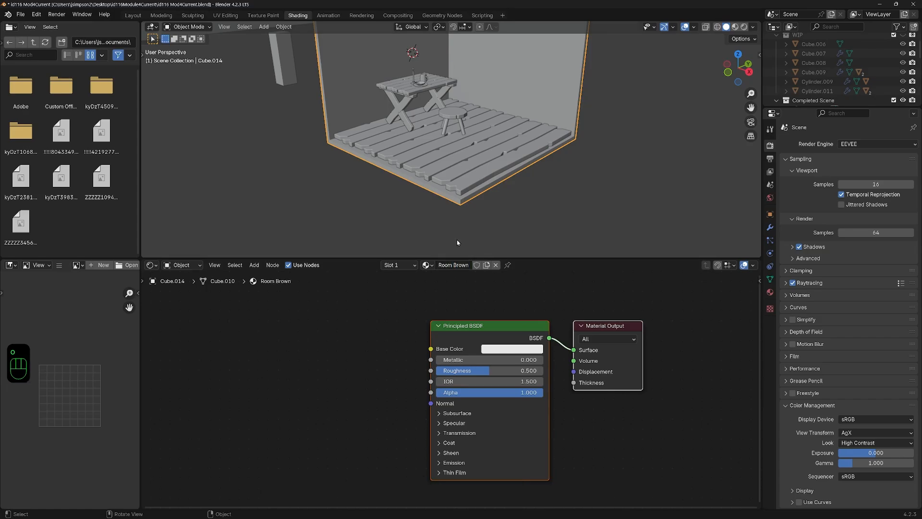
Step: Set the Room Brown material's base color to a bright orange
{"action": "left_click", "coordinate": [506, 349]}
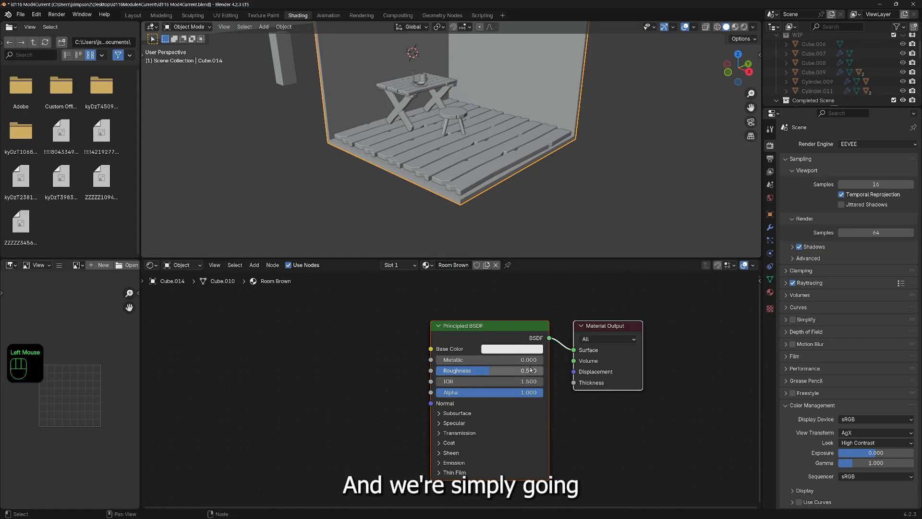
{"action": "left_click", "coordinate": [528, 350]}
{"action": "left_click", "coordinate": [515, 266]}
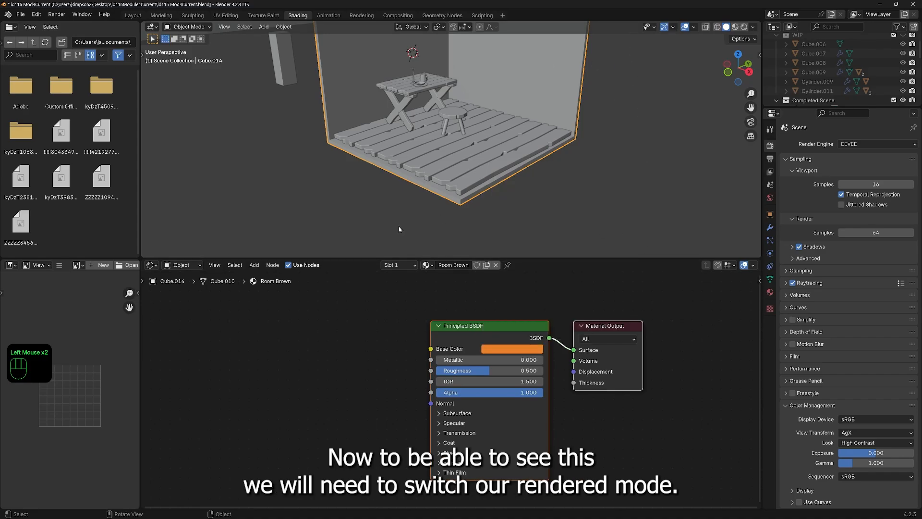
Step: Compare Material Preview and Rendered shading, settle on Material Preview, and enlarge the 3D viewport
{"action": "middle_click_drag", "start_coordinate": [464, 116], "coordinate": [454, 164]}
{"action": "left_click", "coordinate": [735, 27]}
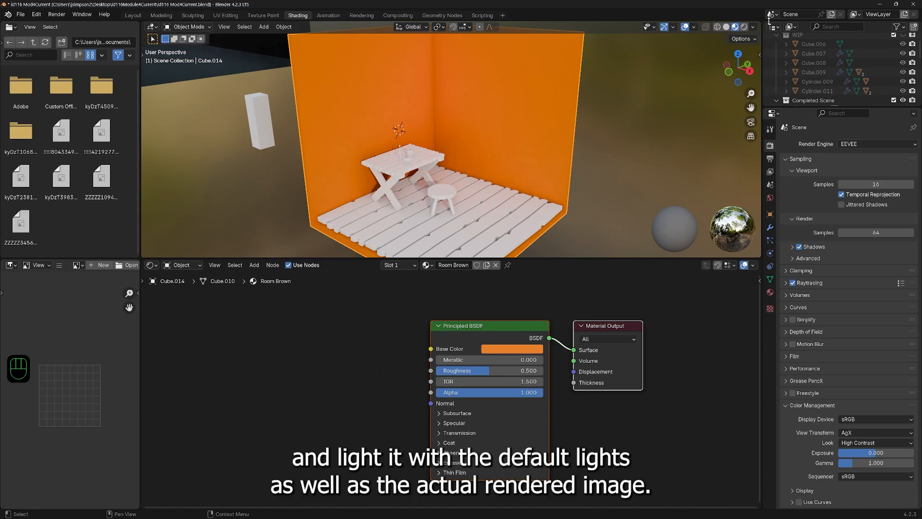
{"action": "left_click", "coordinate": [744, 27]}
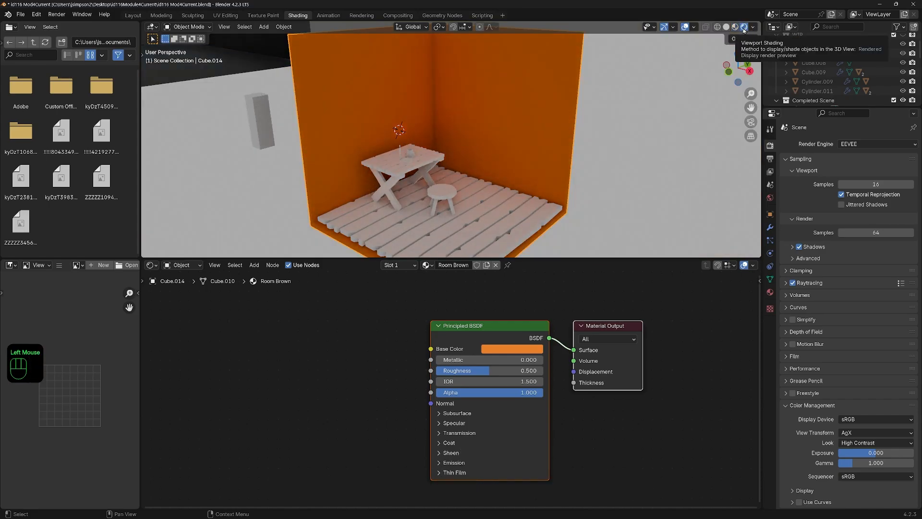
{"action": "left_click", "coordinate": [735, 27]}
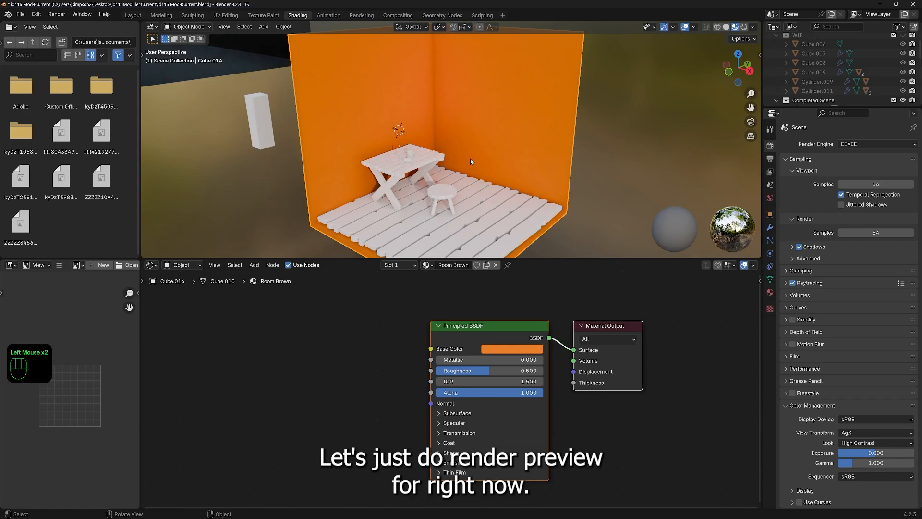
{"action": "left_click", "coordinate": [565, 257]}
{"action": "left_click_drag", "start_coordinate": [564, 258], "coordinate": [533, 365]}
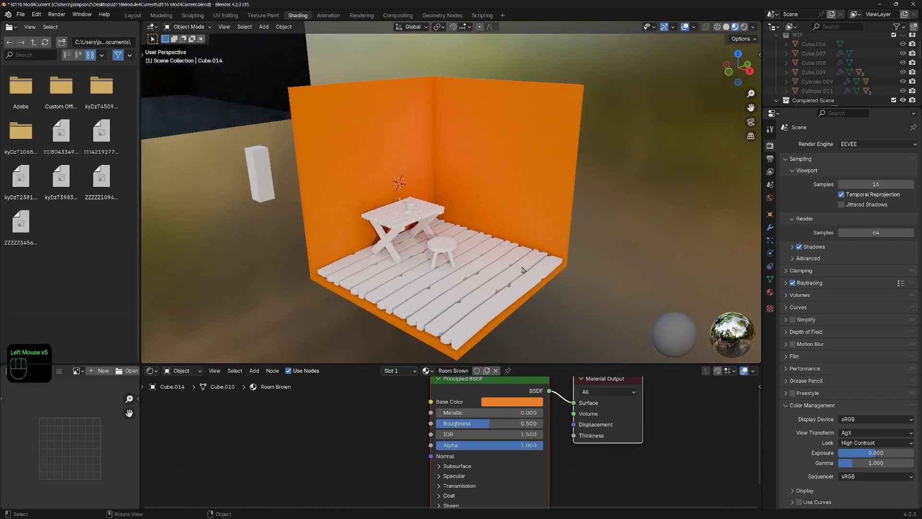
Step: Darken the Room Brown material's base color to a brownish orange
{"action": "left_click", "coordinate": [511, 402]}
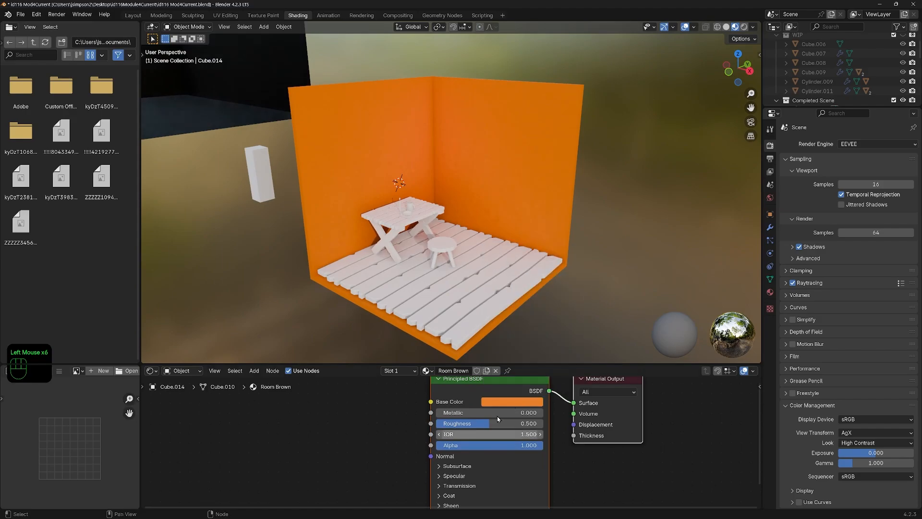
{"action": "left_click", "coordinate": [508, 401]}
{"action": "left_click_drag", "start_coordinate": [518, 326], "coordinate": [512, 321]}
{"action": "left_click_drag", "start_coordinate": [580, 251], "coordinate": [581, 280]}
{"action": "scroll", "coordinate": [527, 302], "scroll_direction": "up", "scroll_amount": 1}
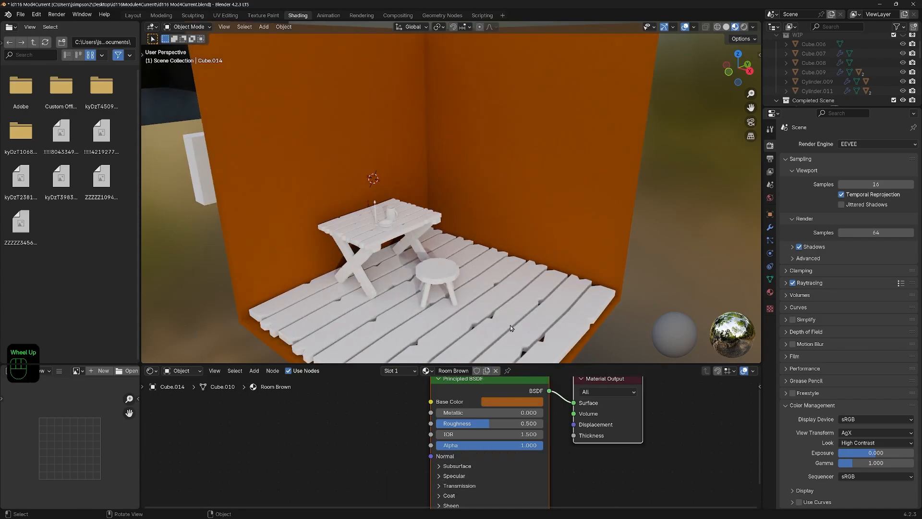
{"action": "scroll", "coordinate": [528, 302], "scroll_direction": "down", "scroll_amount": 1}
Step: Create a new material for the floor planks and name it Floor
{"action": "left_click", "coordinate": [523, 289]}
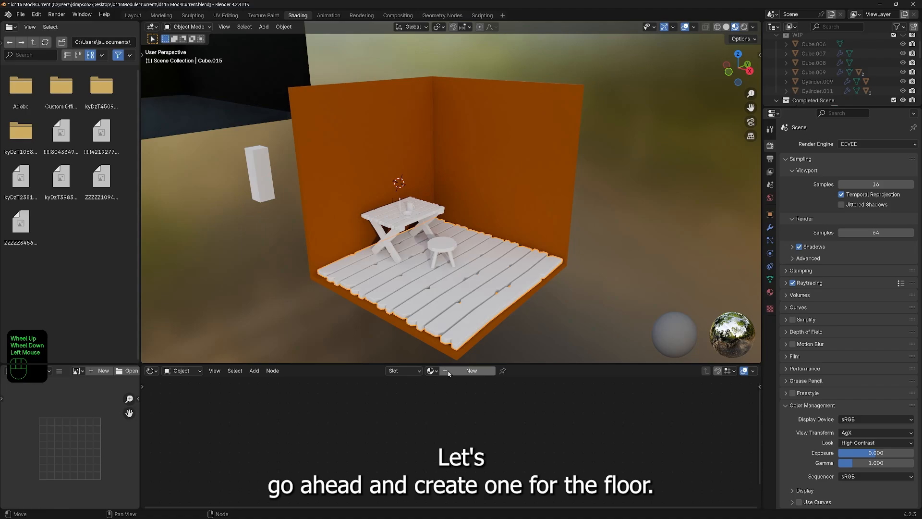
{"action": "left_click", "coordinate": [464, 371]}
{"action": "left_click", "coordinate": [465, 373]}
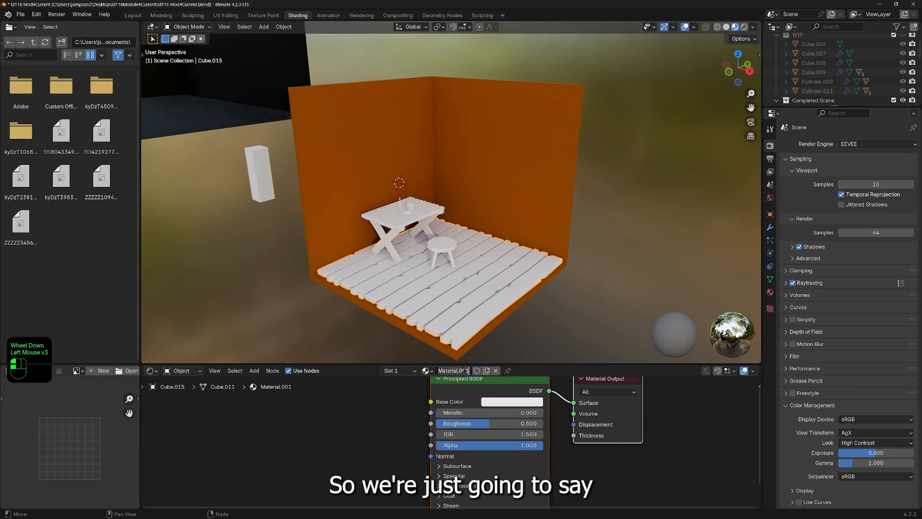
{"action": "type", "text": "Floor"}
{"action": "key", "text": "Return"}
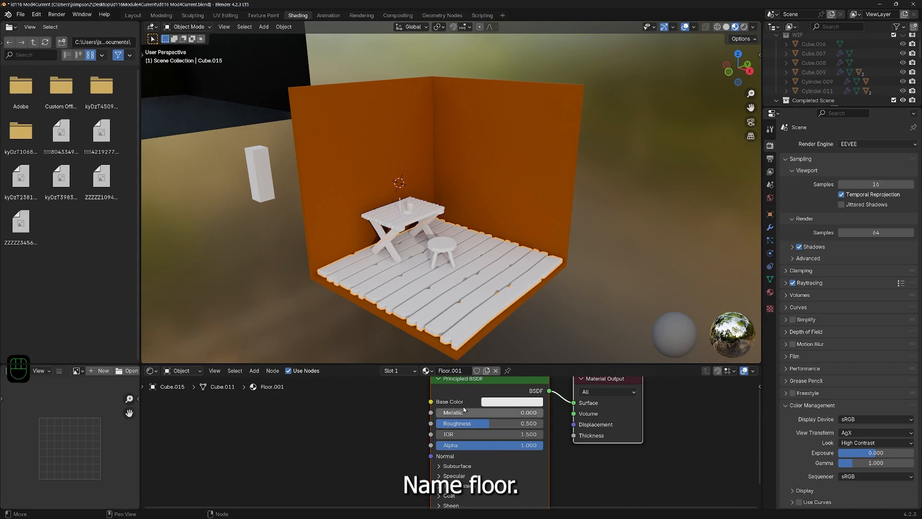
Step: Set the floor material's base color to a very dark brown with hue 0.055, saturation 1.000 and value 0.098
{"action": "left_click", "coordinate": [500, 402]}
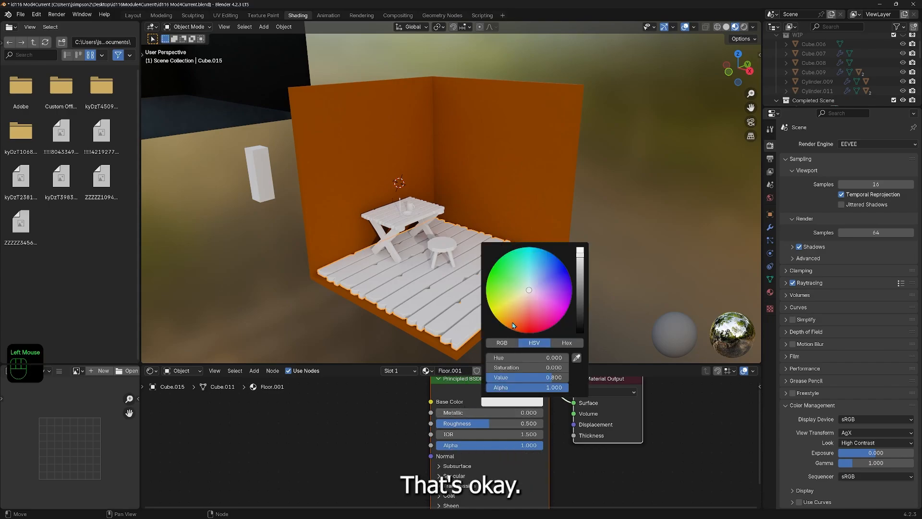
{"action": "left_click_drag", "start_coordinate": [513, 326], "coordinate": [504, 325]}
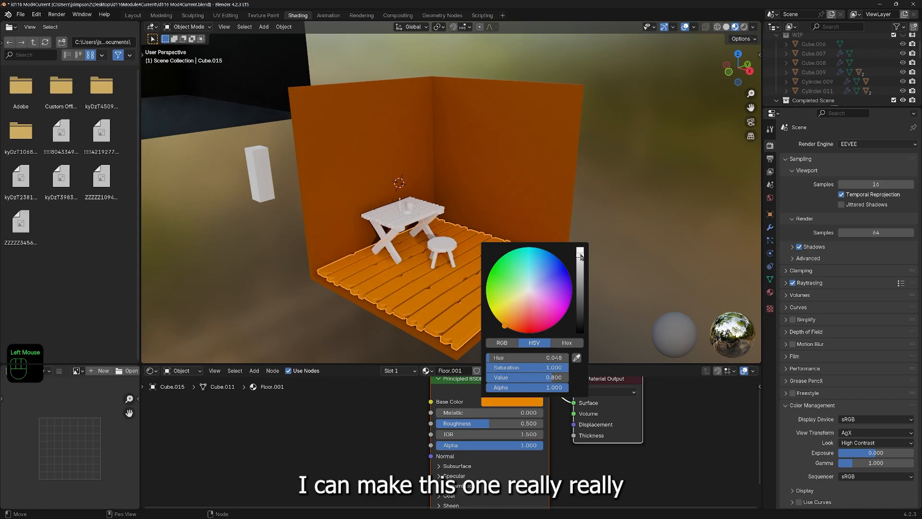
{"action": "left_click_drag", "start_coordinate": [580, 256], "coordinate": [580, 304]}
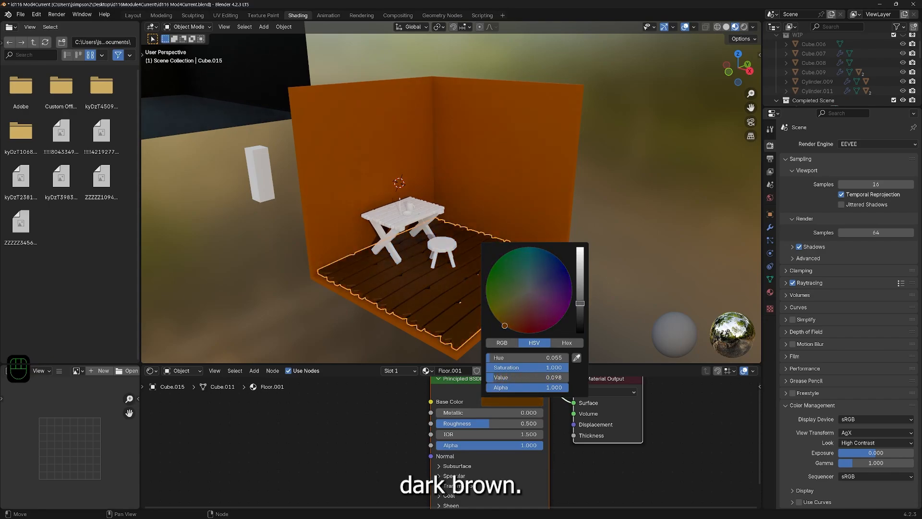
{"action": "left_click", "coordinate": [629, 250]}
Step: Create a new material for the table's crossed legs and name it table
{"action": "scroll", "coordinate": [474, 326], "scroll_direction": "up", "scroll_amount": 2}
{"action": "middle_click_drag", "start_coordinate": [394, 346], "coordinate": [504, 283], "text": "shift"}
{"action": "scroll", "coordinate": [502, 288], "scroll_direction": "up", "scroll_amount": 1}
{"action": "scroll", "coordinate": [504, 284], "scroll_direction": "up", "scroll_amount": 1}
{"action": "middle_click_drag", "start_coordinate": [505, 284], "coordinate": [461, 293]}
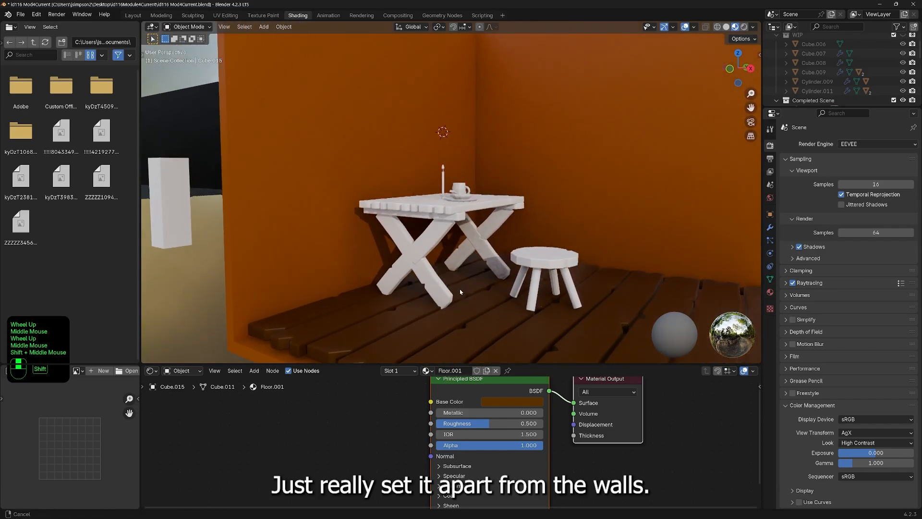
{"action": "middle_click_drag", "start_coordinate": [541, 189], "coordinate": [433, 287]}
{"action": "left_click", "coordinate": [416, 306]}
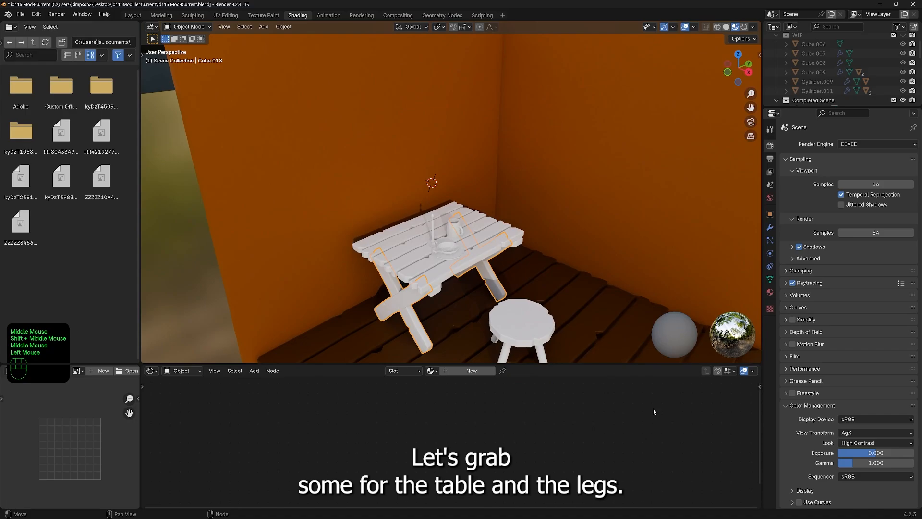
{"action": "left_click", "coordinate": [450, 372]}
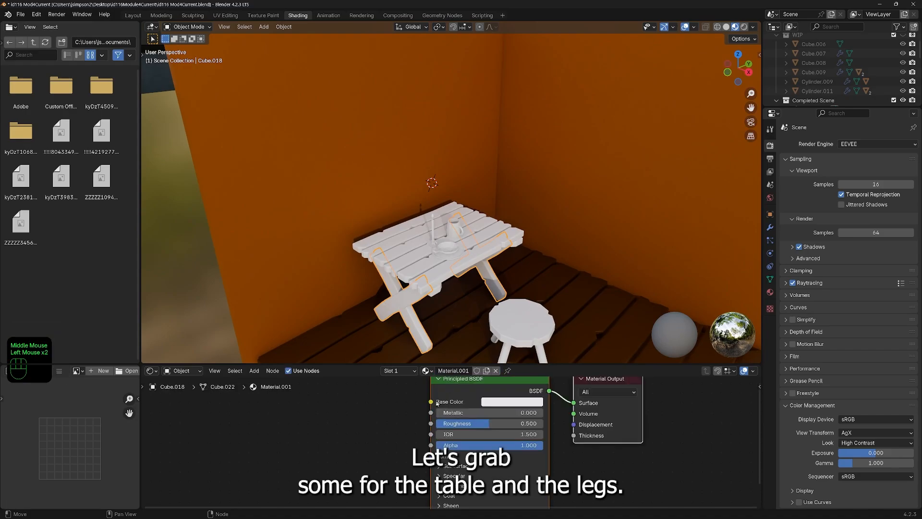
{"action": "double_click", "coordinate": [461, 372]}
{"action": "type", "text": "table"}
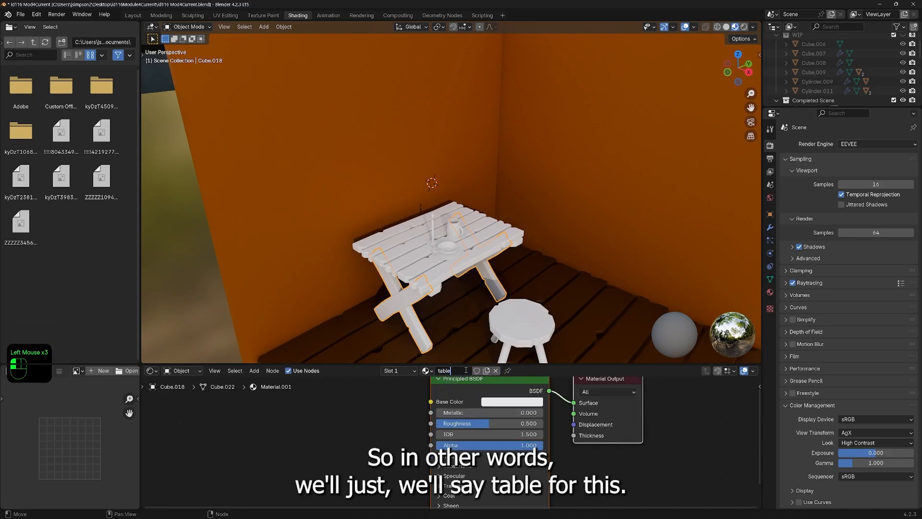
{"action": "key", "text": "Return"}
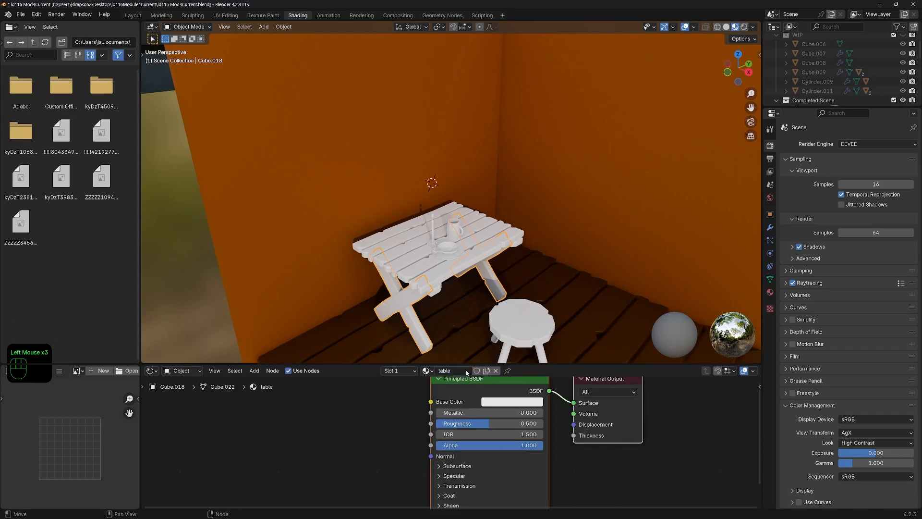
Step: Set the table material's base color to a dark red
{"action": "left_click", "coordinate": [491, 400]}
{"action": "left_click_drag", "start_coordinate": [533, 318], "coordinate": [521, 333]}
{"action": "left_click_drag", "start_coordinate": [577, 262], "coordinate": [580, 287]}
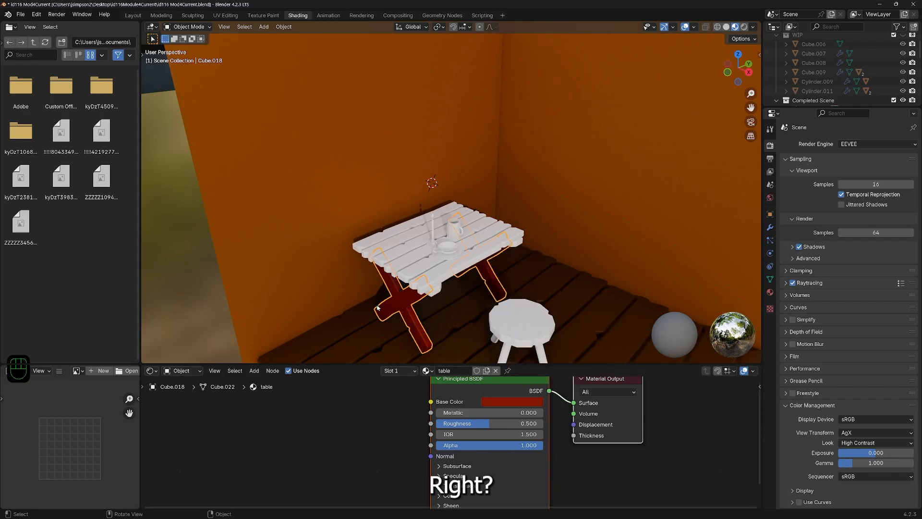
Step: Assign the existing table material to the tabletop planks
{"action": "middle_click_drag", "start_coordinate": [425, 347], "coordinate": [436, 226]}
{"action": "scroll", "coordinate": [448, 259], "scroll_direction": "up", "scroll_amount": 2}
{"action": "left_click", "coordinate": [464, 348]}
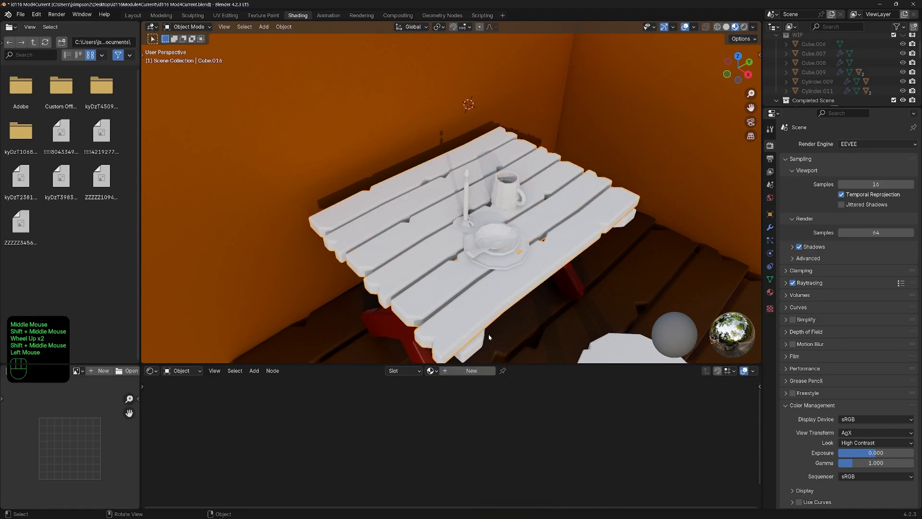
{"action": "left_click", "coordinate": [435, 373]}
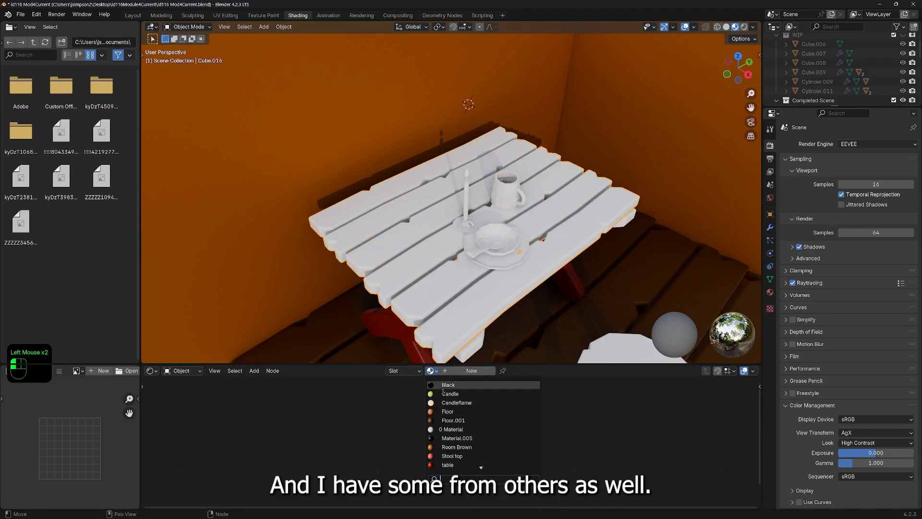
{"action": "left_click", "coordinate": [454, 466]}
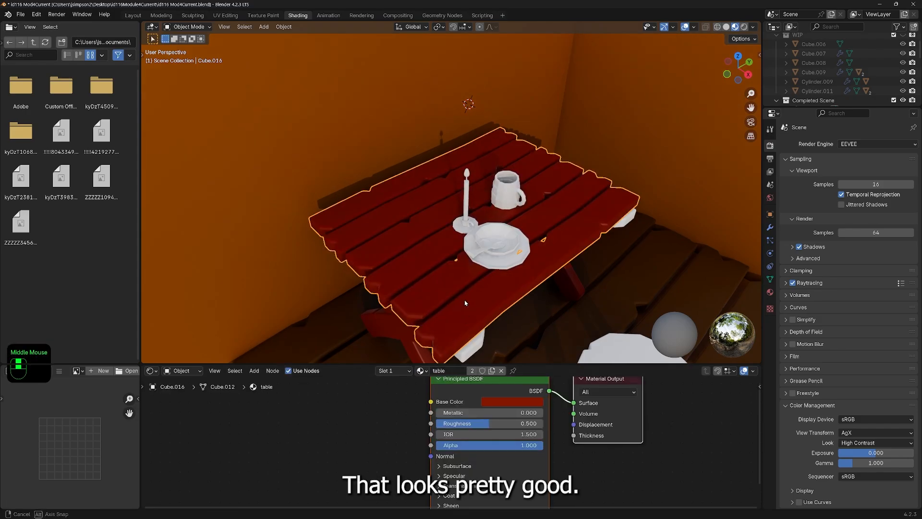
Step: Assign the existing table material to the two crossbeams under the tabletop
{"action": "middle_click_drag", "start_coordinate": [485, 332], "coordinate": [495, 269]}
{"action": "middle_click_drag", "start_coordinate": [496, 269], "coordinate": [488, 216], "text": "shift"}
{"action": "left_click", "coordinate": [419, 238]}
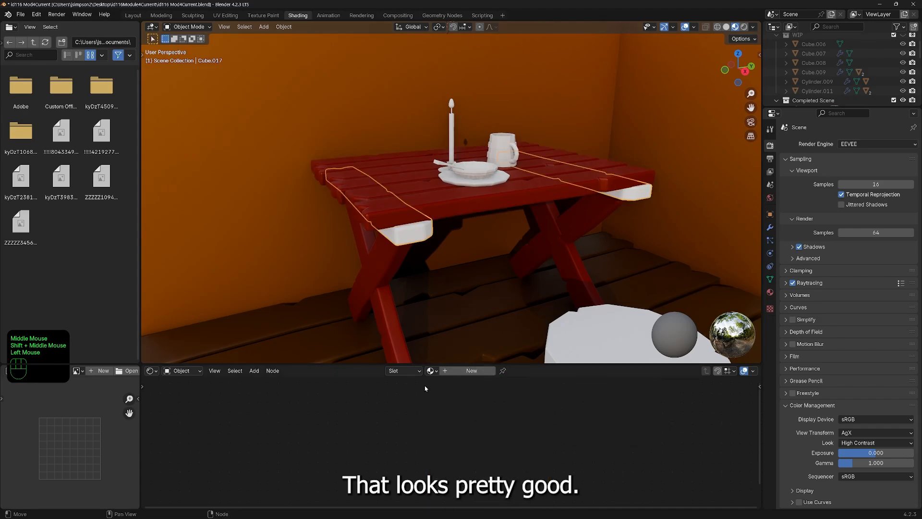
{"action": "left_click", "coordinate": [431, 371]}
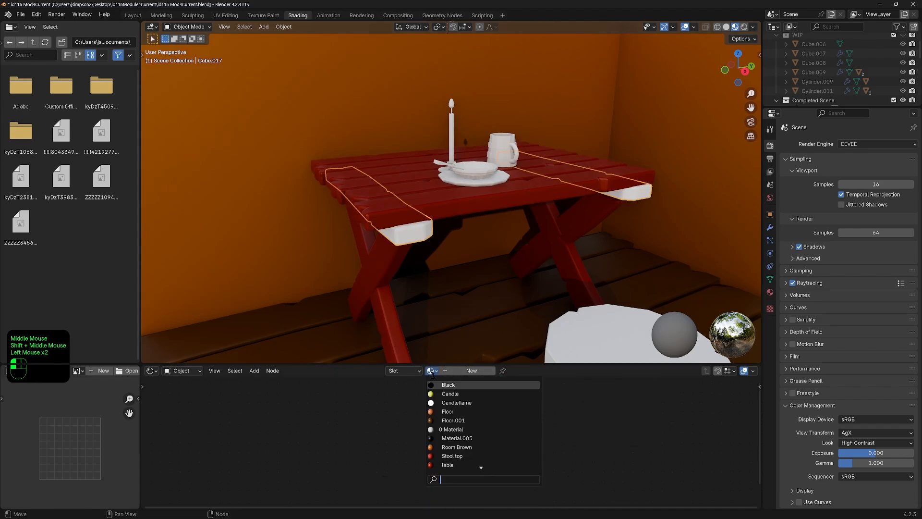
{"action": "left_click", "coordinate": [451, 466]}
Step: Enlarge the node editor and examine the table material's Principled BSDF settings, including Metallic, Alpha and the Emission section
{"action": "scroll", "coordinate": [475, 461], "scroll_direction": "down", "scroll_amount": 4}
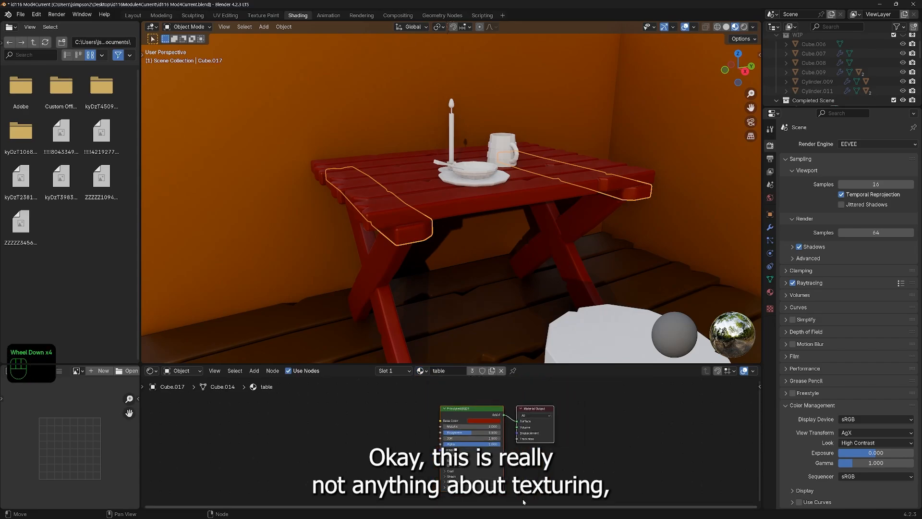
{"action": "middle_click_drag", "start_coordinate": [553, 423], "coordinate": [501, 466]}
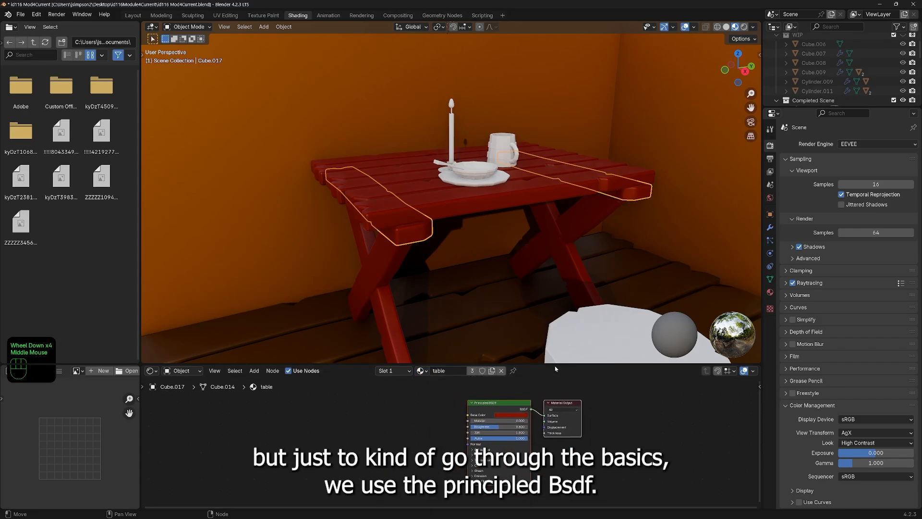
{"action": "left_click_drag", "start_coordinate": [556, 365], "coordinate": [555, 178]}
{"action": "scroll", "coordinate": [552, 331], "scroll_direction": "up", "scroll_amount": 4}
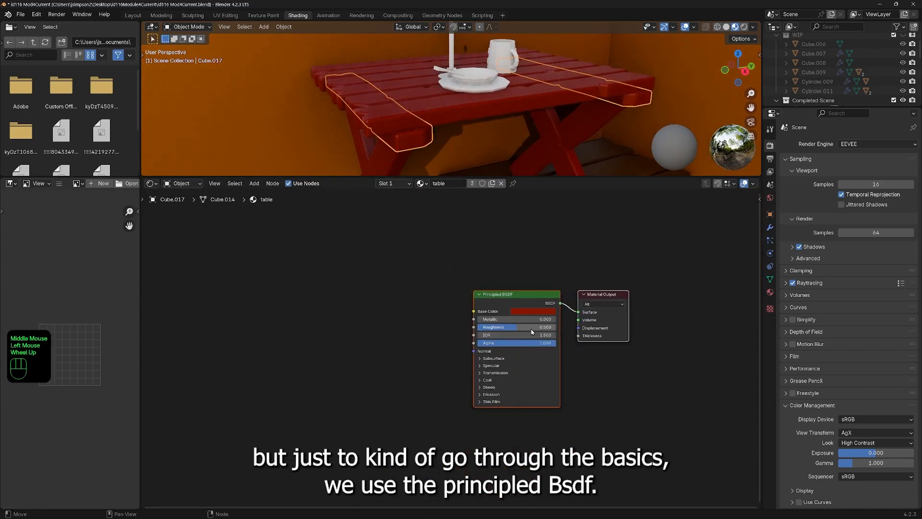
{"action": "middle_click_drag", "start_coordinate": [558, 333], "coordinate": [411, 314]}
{"action": "scroll", "coordinate": [412, 315], "scroll_direction": "up", "scroll_amount": 1}
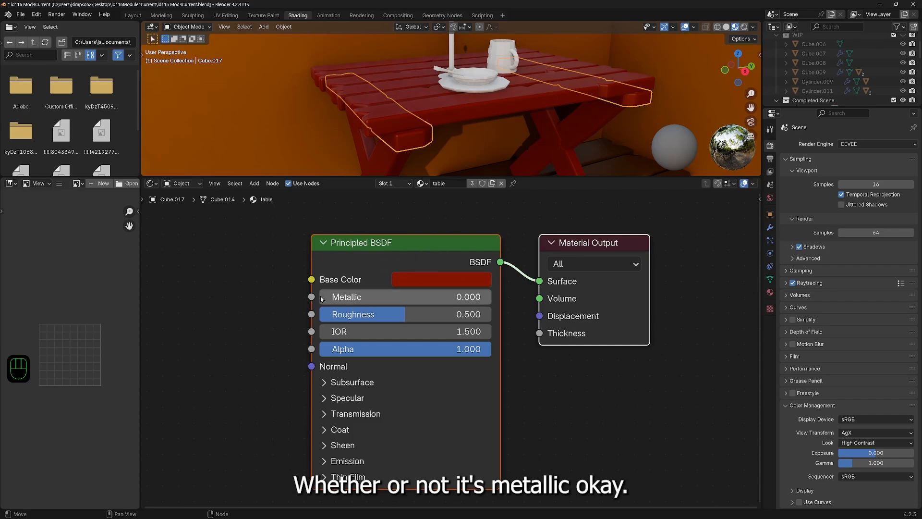
{"action": "mouse_move", "coordinate": [328, 300]}
{"action": "left_mouse_down"}
{"action": "mouse_move", "coordinate": [490, 298]}
{"action": "mouse_move", "coordinate": [318, 298]}
{"action": "left_mouse_up"}
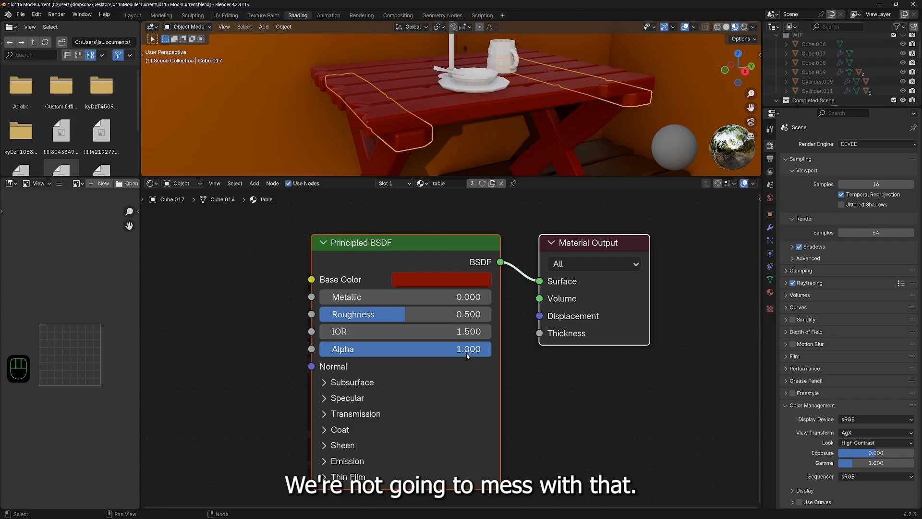
{"action": "left_click_drag", "start_coordinate": [467, 355], "coordinate": [491, 353]}
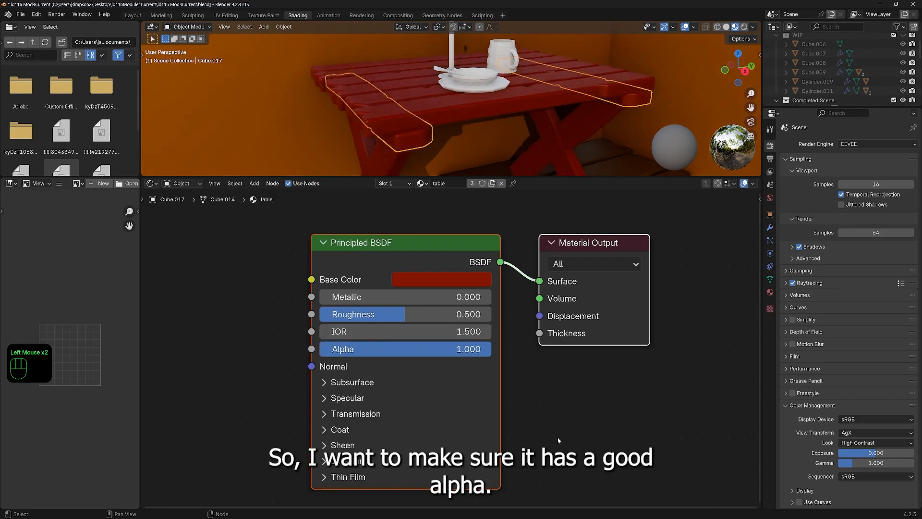
{"action": "left_click", "coordinate": [333, 460]}
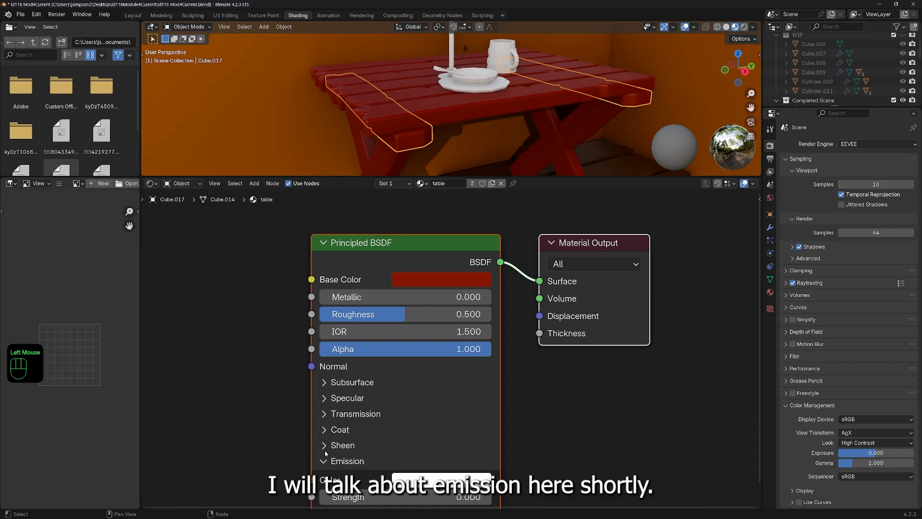
{"action": "left_click", "coordinate": [324, 461]}
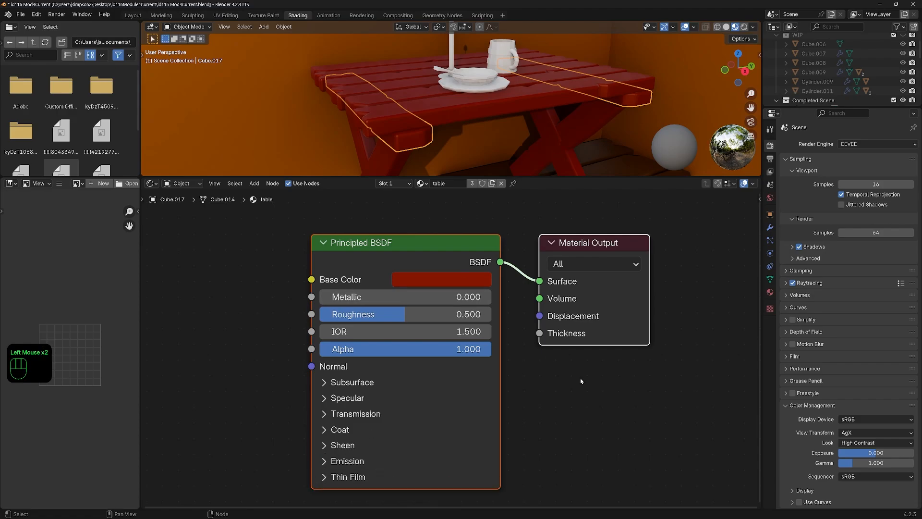
Step: Set the table material's roughness to 0.516 and enlarge the 3D viewport again with the stool in view
{"action": "middle_click_drag", "start_coordinate": [386, 318], "coordinate": [357, 340]}
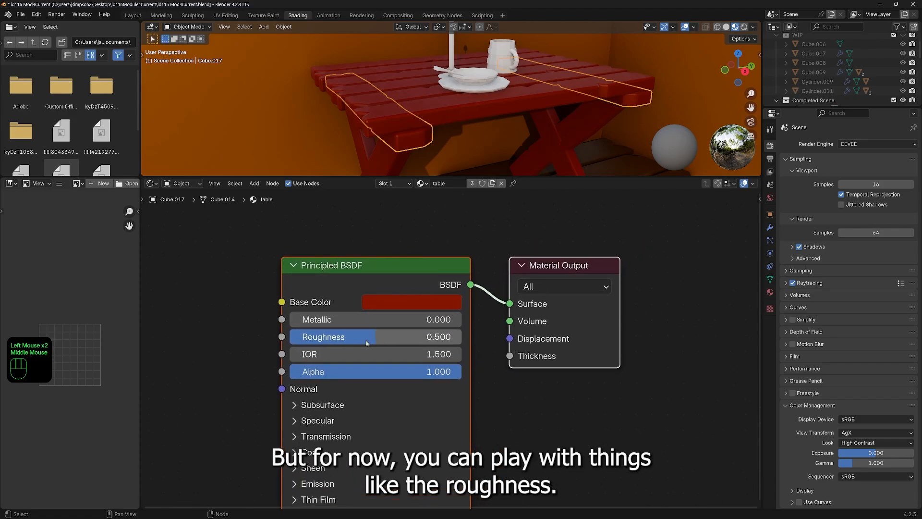
{"action": "mouse_move", "coordinate": [373, 343]}
{"action": "left_mouse_down"}
{"action": "mouse_move", "coordinate": [298, 343]}
{"action": "mouse_move", "coordinate": [462, 336]}
{"action": "mouse_move", "coordinate": [375, 337]}
{"action": "mouse_move", "coordinate": [387, 333]}
{"action": "left_mouse_up"}
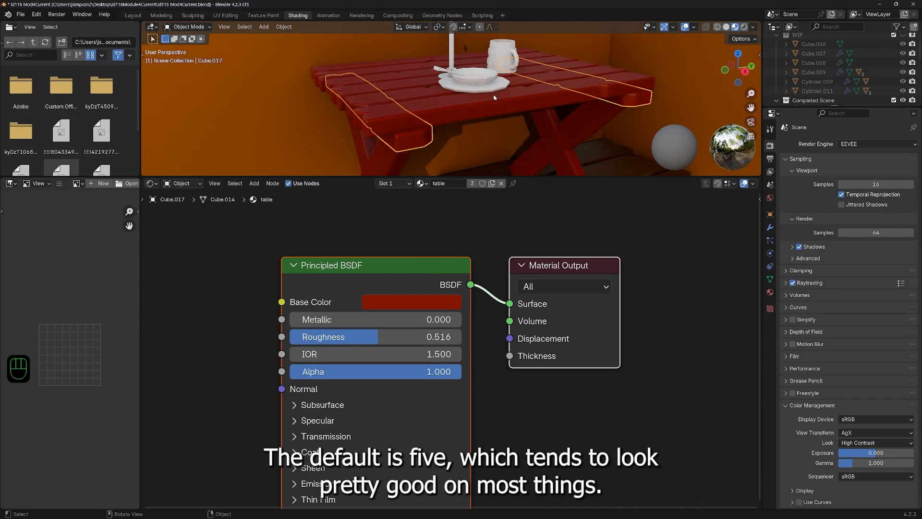
{"action": "middle_click_drag", "start_coordinate": [564, 127], "coordinate": [536, 178], "text": "shift"}
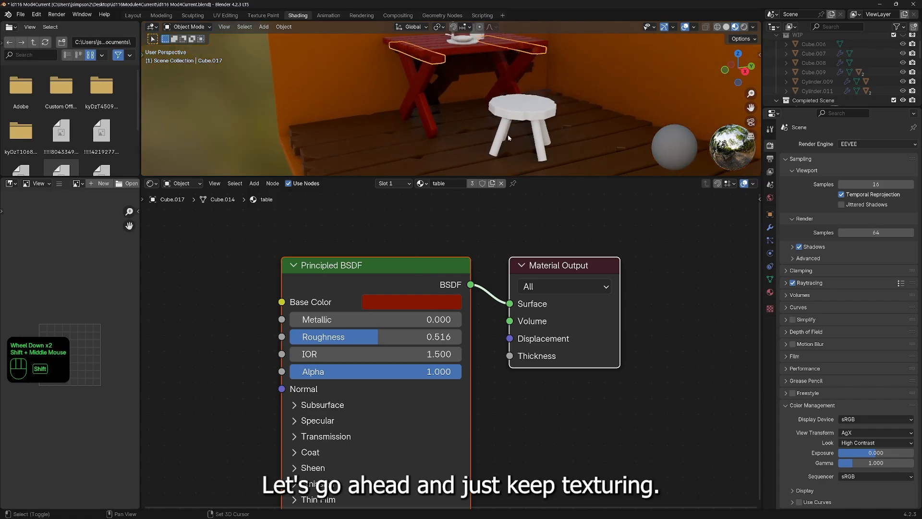
{"action": "left_click_drag", "start_coordinate": [533, 177], "coordinate": [533, 387]}
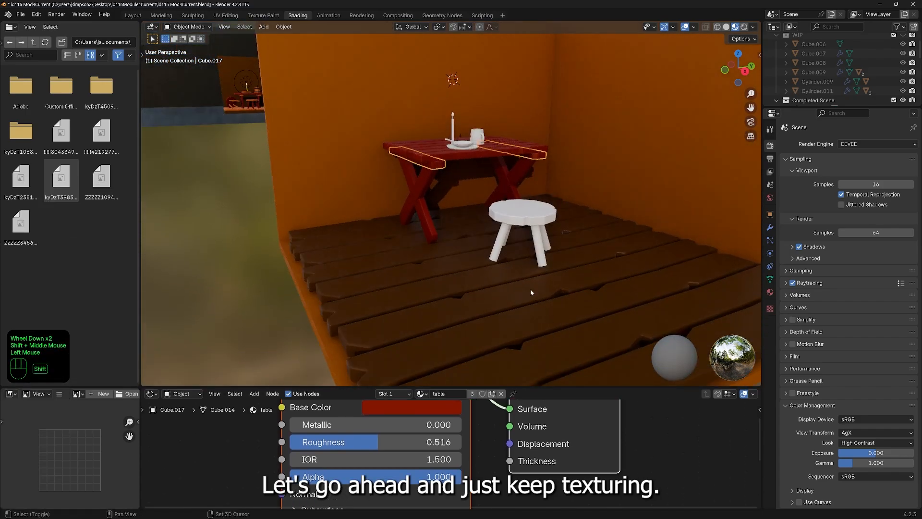
{"action": "middle_click_drag", "start_coordinate": [510, 343], "coordinate": [500, 327], "text": "shift"}
{"action": "left_click", "coordinate": [425, 395]}
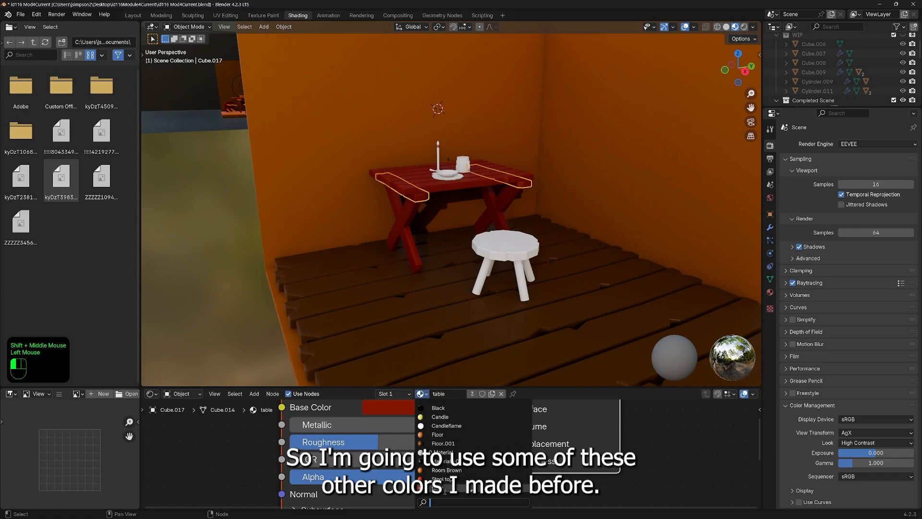
{"action": "left_click", "coordinate": [447, 435]}
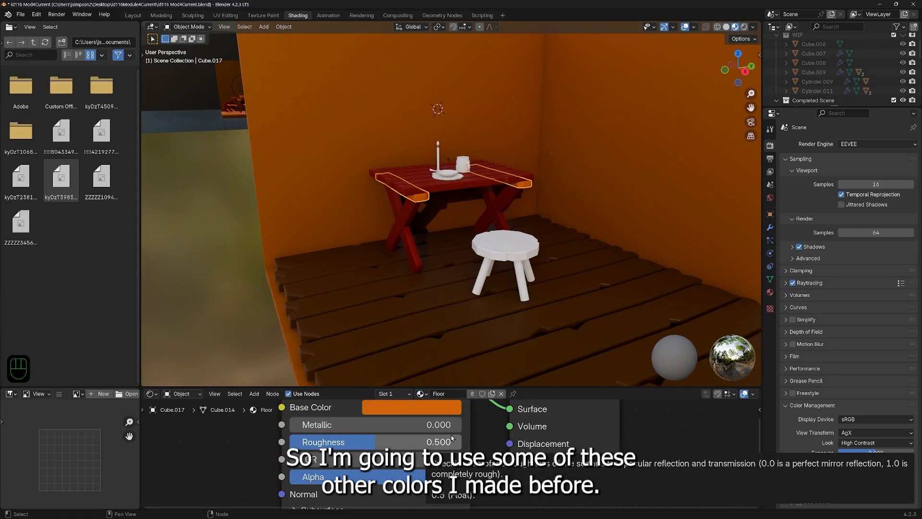
{"action": "key", "text": "ctrl+z"}
Step: Assign the existing Floor material to the stool's seat and Floor.001 to its legs
{"action": "left_click", "coordinate": [506, 244]}
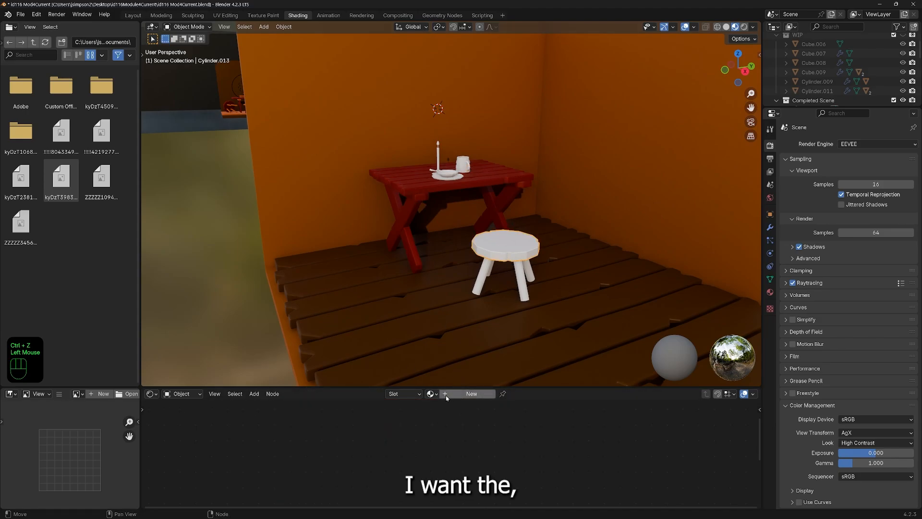
{"action": "left_click", "coordinate": [431, 393]}
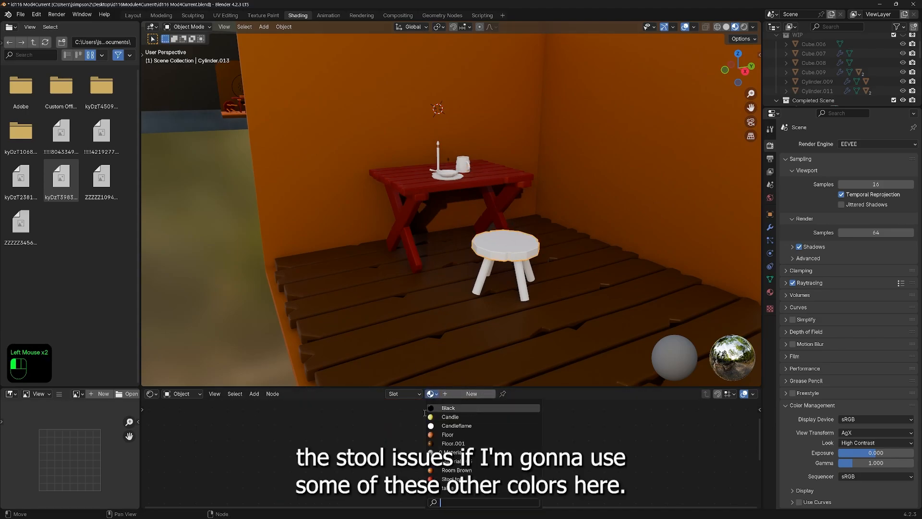
{"action": "left_click", "coordinate": [447, 435]}
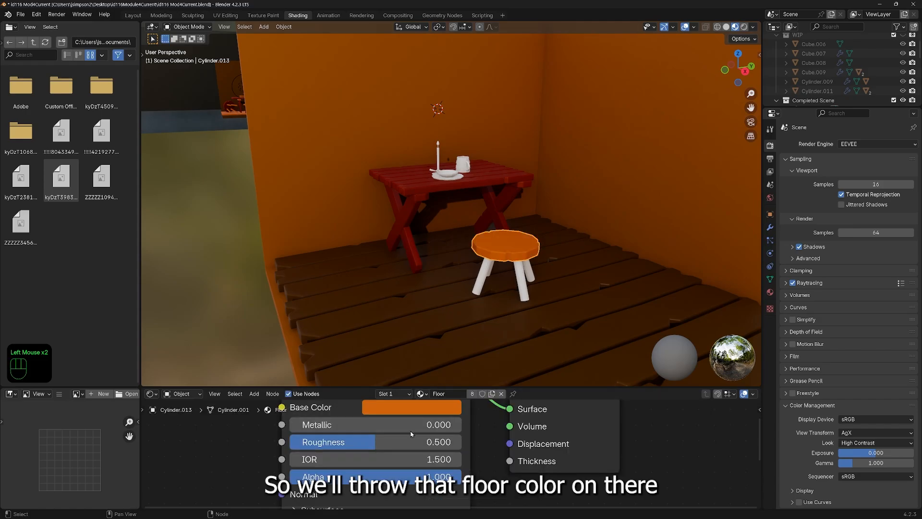
{"action": "left_click", "coordinate": [500, 289]}
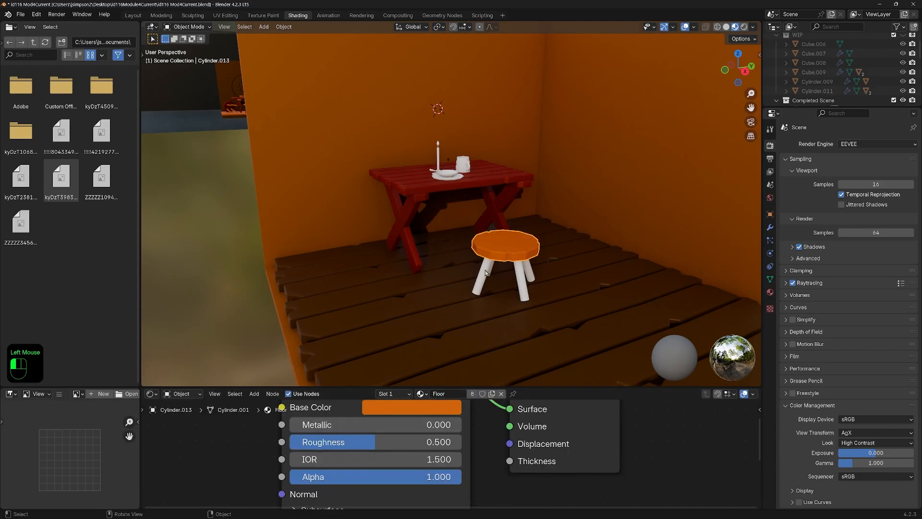
{"action": "left_click", "coordinate": [431, 394]}
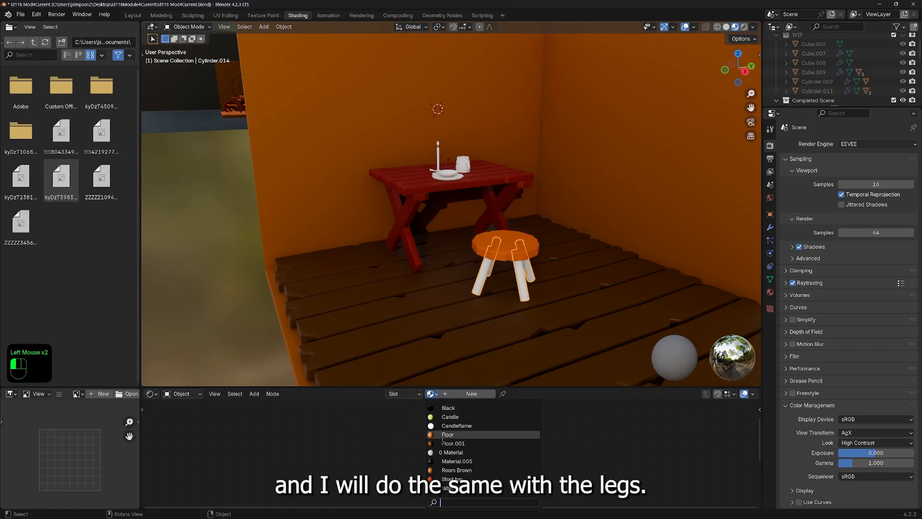
{"action": "left_click", "coordinate": [449, 442]}
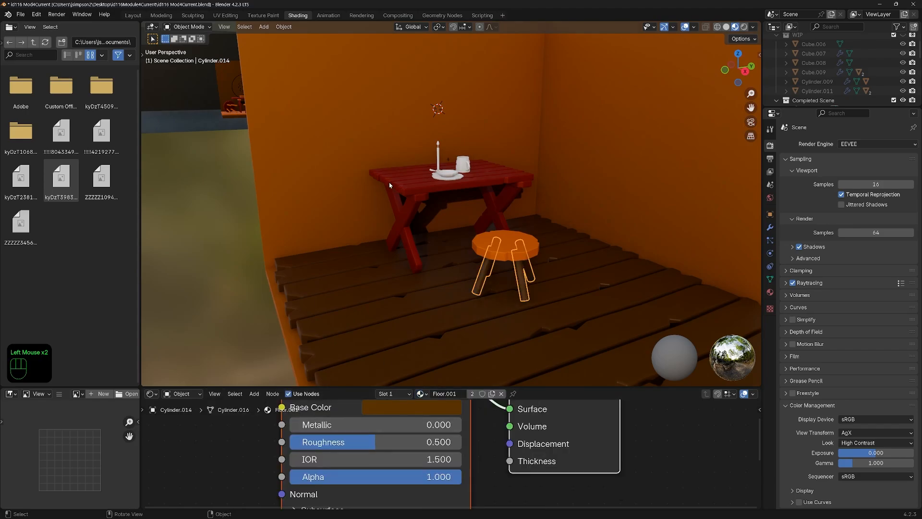
Step: Assign the existing Stool top material to the plate under the bowl
{"action": "middle_click_drag", "start_coordinate": [475, 202], "coordinate": [390, 124], "text": "shift"}
{"action": "scroll", "coordinate": [478, 245], "scroll_direction": "up", "scroll_amount": 4}
{"action": "scroll", "coordinate": [490, 254], "scroll_direction": "up", "scroll_amount": 2}
{"action": "scroll", "coordinate": [390, 124], "scroll_direction": "down", "scroll_amount": 1, "text": "shift"}
{"action": "scroll", "coordinate": [450, 206], "scroll_direction": "down", "scroll_amount": 1}
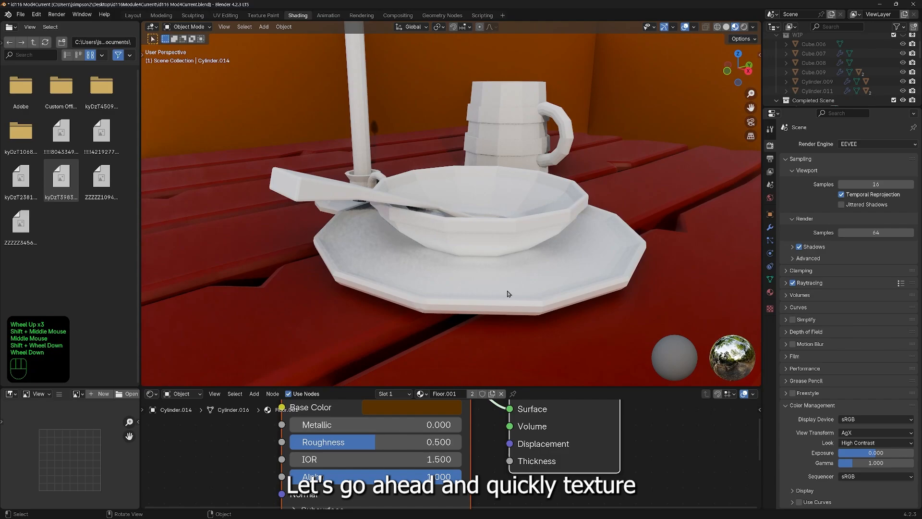
{"action": "left_click", "coordinate": [509, 293]}
{"action": "left_click", "coordinate": [432, 394]}
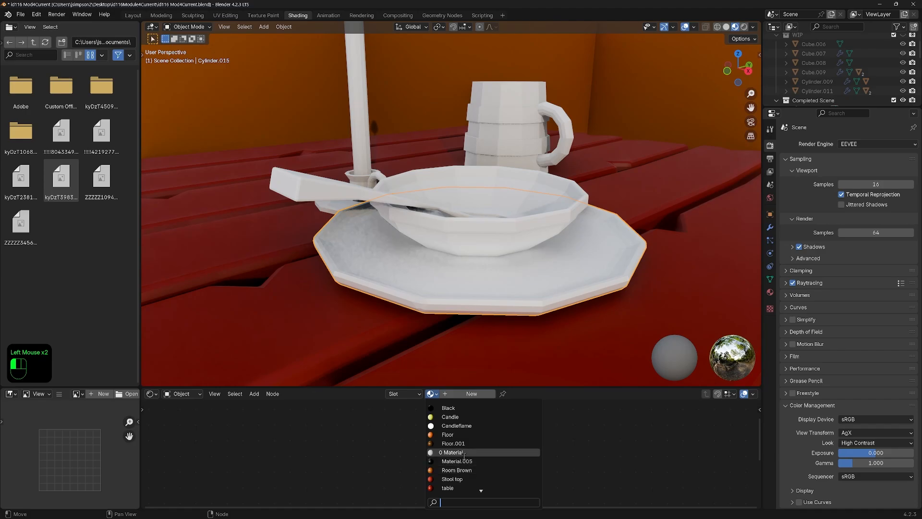
{"action": "left_click", "coordinate": [456, 479]}
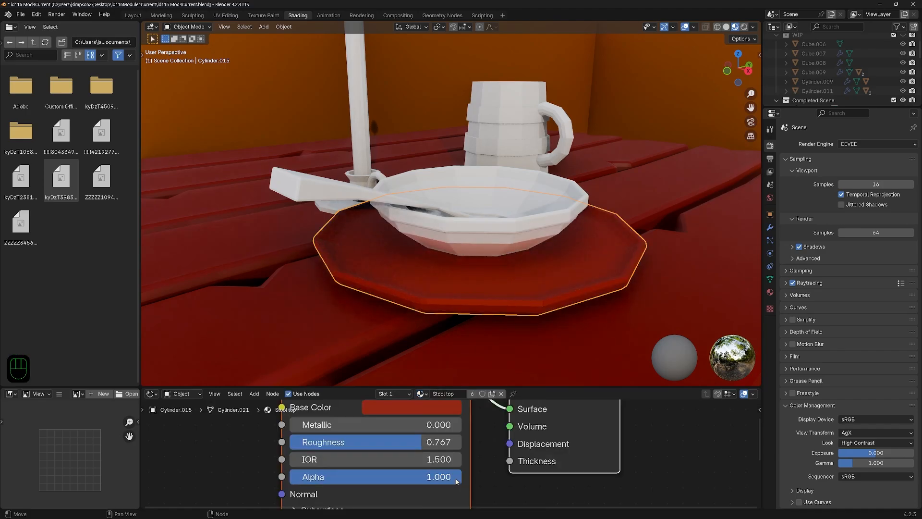
Step: Assign the existing orange Floor material to the bowl on the plate
{"action": "left_click", "coordinate": [445, 234]}
{"action": "scroll", "coordinate": [451, 246], "scroll_direction": "down", "scroll_amount": 4}
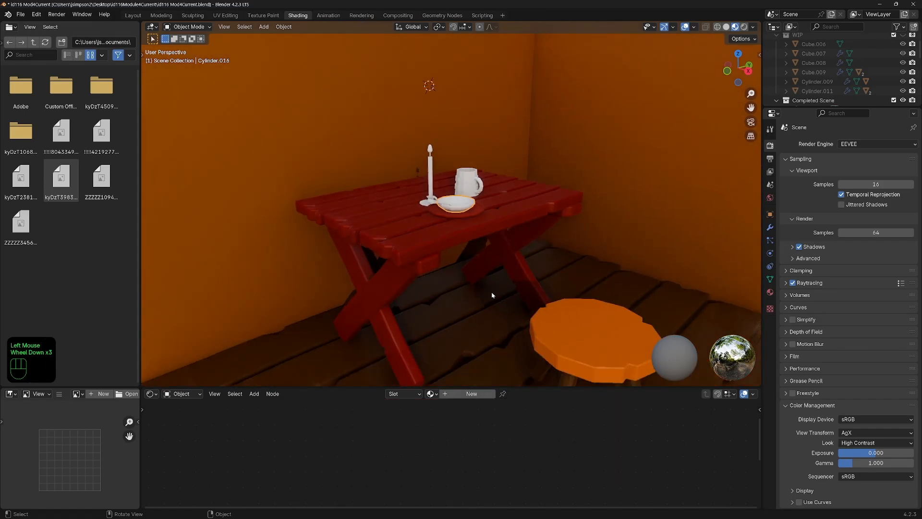
{"action": "middle_click_drag", "start_coordinate": [494, 292], "coordinate": [473, 272]}
{"action": "scroll", "coordinate": [446, 271], "scroll_direction": "up", "scroll_amount": 6}
{"action": "left_click", "coordinate": [437, 394]}
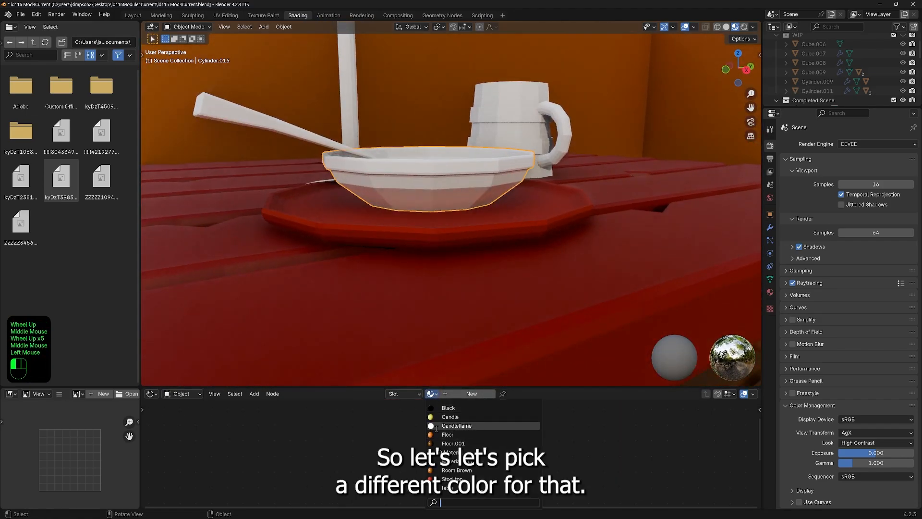
{"action": "left_click", "coordinate": [454, 435]}
Step: Switch the plate under the bowl to the orange Floor material
{"action": "middle_click_drag", "start_coordinate": [484, 255], "coordinate": [474, 270]}
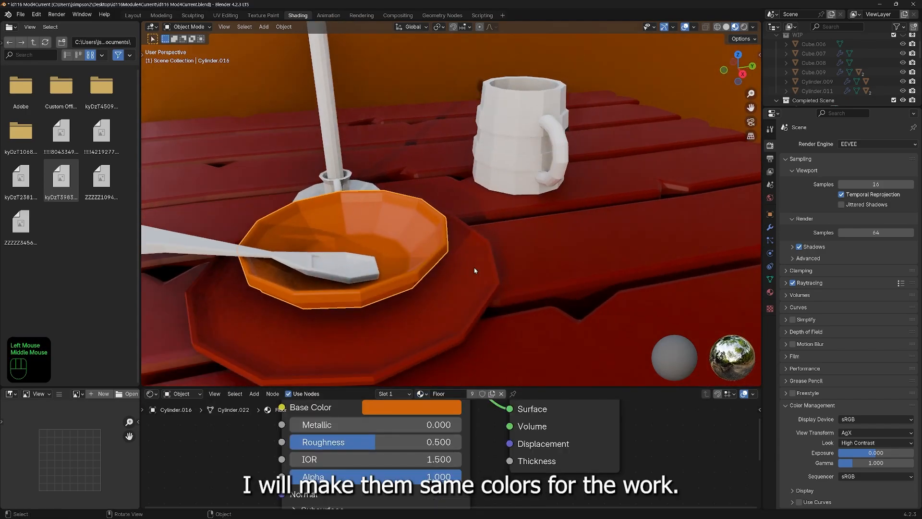
{"action": "left_click", "coordinate": [483, 280]}
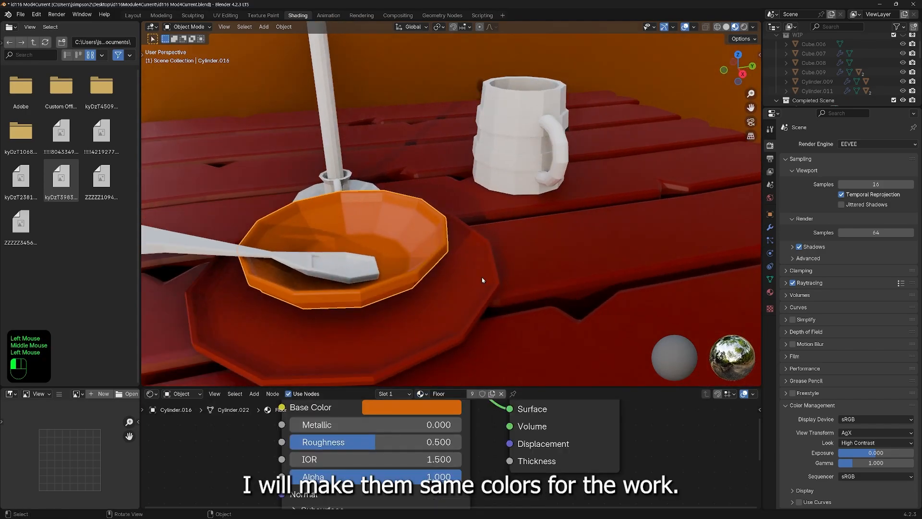
{"action": "left_click", "coordinate": [422, 394]}
{"action": "left_click", "coordinate": [452, 435]}
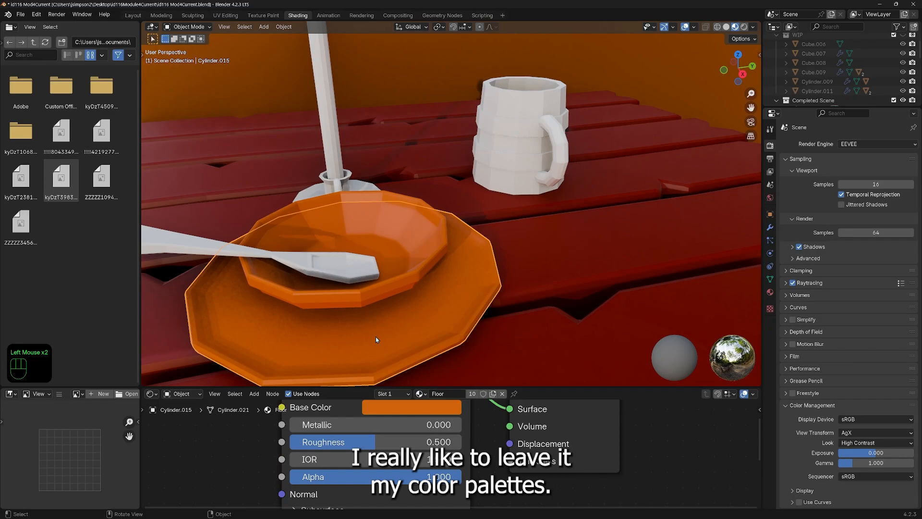
Step: Assign the existing table material to the spoon in the bowl
{"action": "scroll", "coordinate": [366, 258], "scroll_direction": "down", "scroll_amount": 2}
{"action": "middle_click_drag", "start_coordinate": [366, 258], "coordinate": [389, 264], "text": "shift"}
{"action": "left_click", "coordinate": [390, 263]}
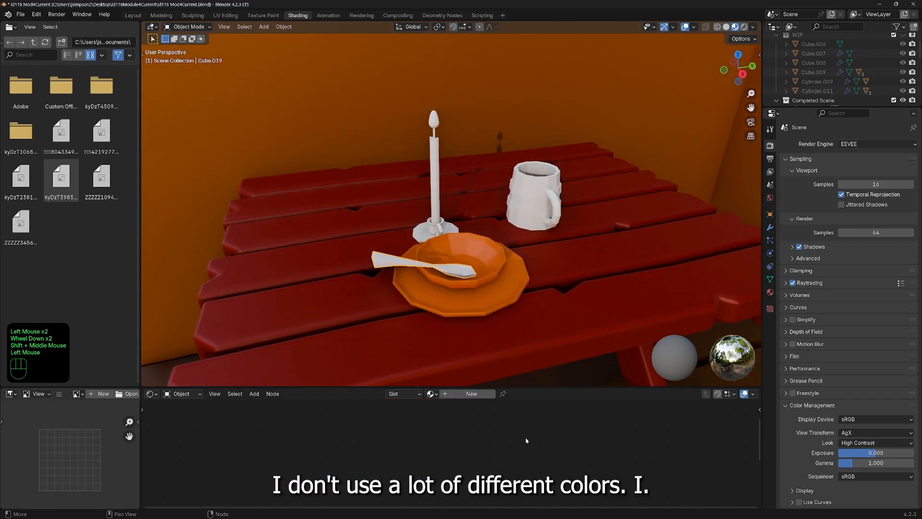
{"action": "left_click", "coordinate": [431, 394]}
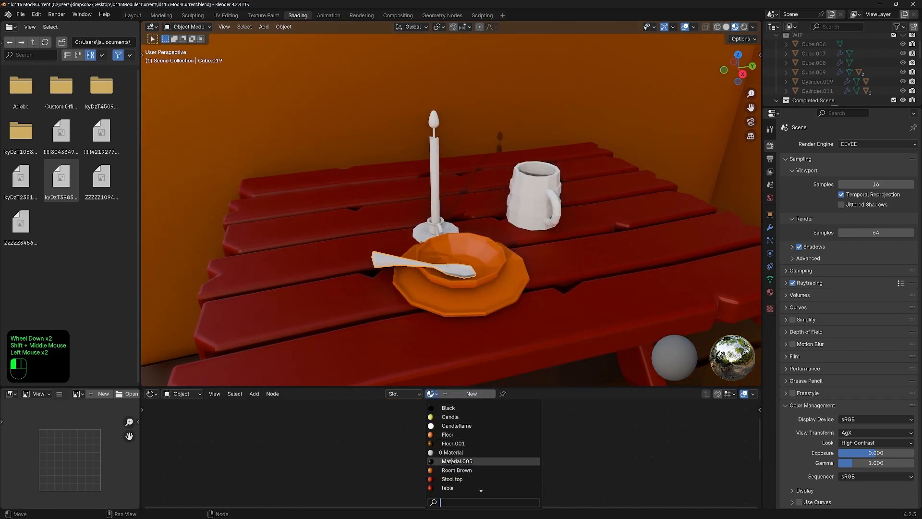
{"action": "left_click", "coordinate": [449, 488]}
Step: Assign the existing Black material to the base of the candle holder
{"action": "middle_click_drag", "start_coordinate": [439, 240], "coordinate": [456, 325], "text": "shift"}
{"action": "scroll", "coordinate": [423, 275], "scroll_direction": "up", "scroll_amount": 2}
{"action": "left_click", "coordinate": [456, 325]}
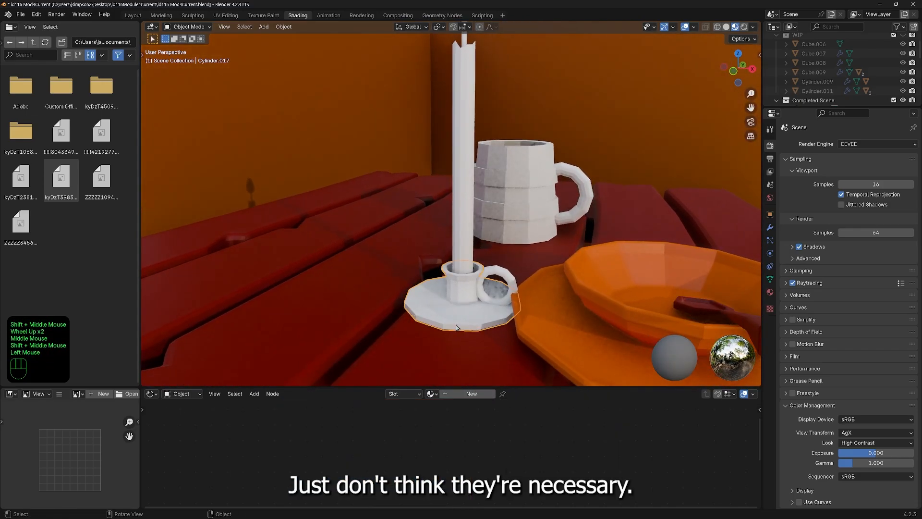
{"action": "left_click", "coordinate": [432, 393]}
{"action": "left_click", "coordinate": [459, 408]}
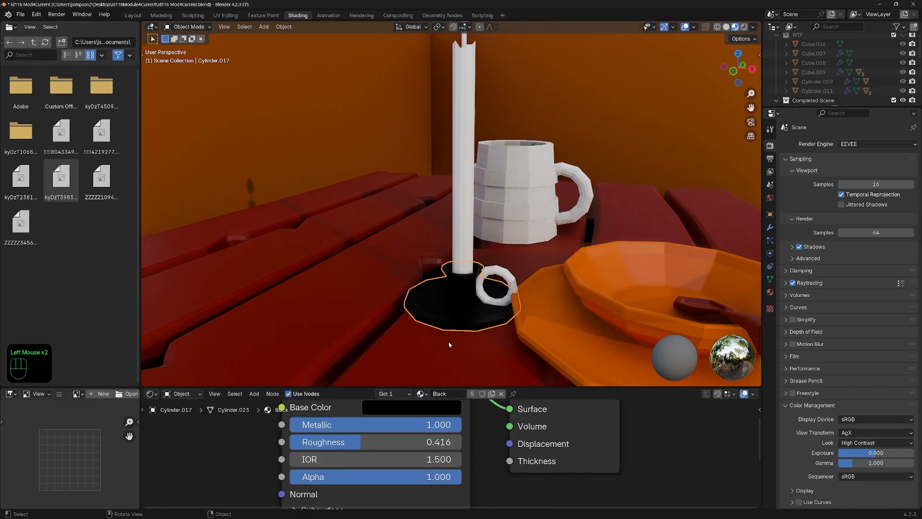
{"action": "middle_click_drag", "start_coordinate": [449, 340], "coordinate": [457, 356]}
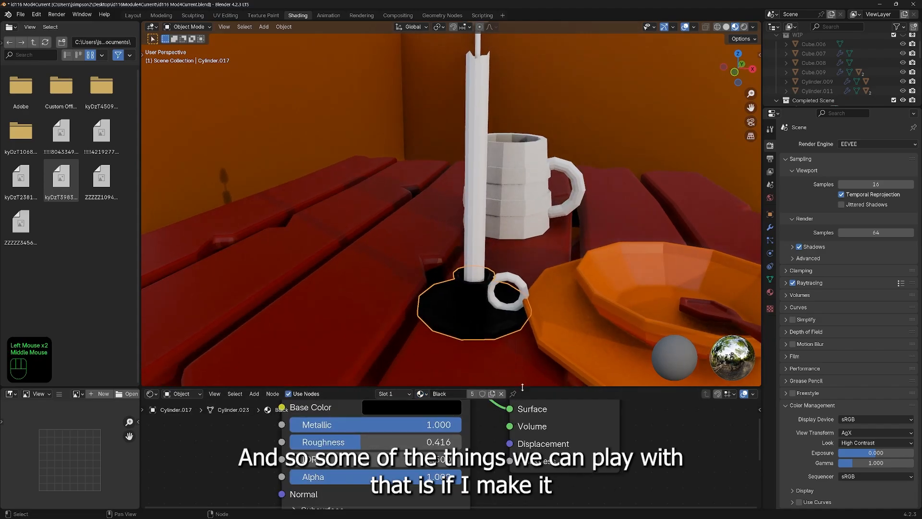
Step: Enlarge the shader editor and lower the Black material's metallic to 0.208 and roughness to 0.222
{"action": "left_click_drag", "start_coordinate": [523, 388], "coordinate": [522, 306]}
{"action": "middle_click_drag", "start_coordinate": [352, 408], "coordinate": [353, 437]}
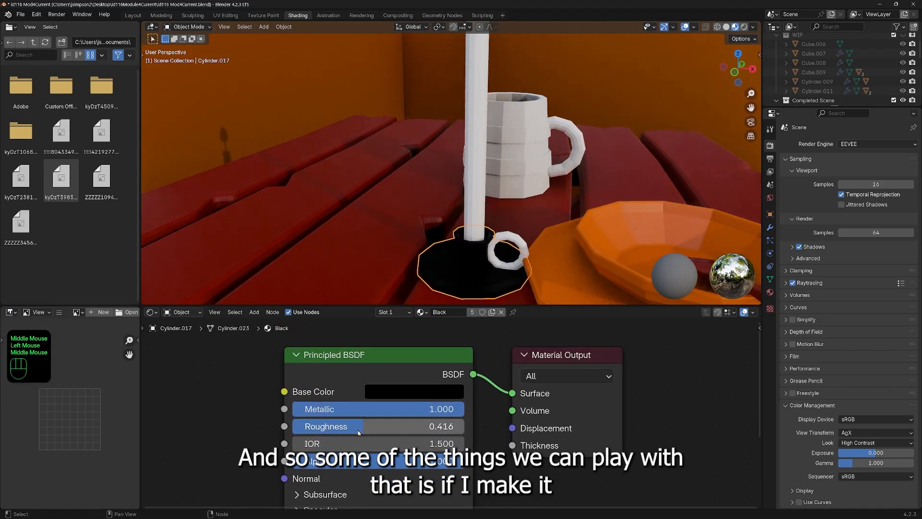
{"action": "left_click_drag", "start_coordinate": [358, 433], "coordinate": [464, 433]}
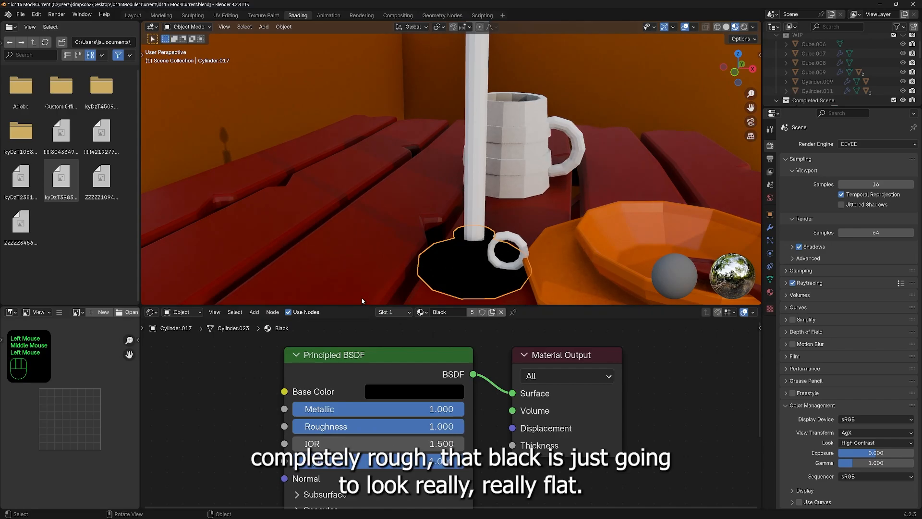
{"action": "left_click_drag", "start_coordinate": [457, 426], "coordinate": [331, 426]}
{"action": "left_click_drag", "start_coordinate": [456, 409], "coordinate": [328, 409]}
{"action": "middle_click_drag", "start_coordinate": [485, 242], "coordinate": [434, 235]}
{"action": "middle_click_drag", "start_coordinate": [365, 233], "coordinate": [416, 222]}
{"action": "scroll", "coordinate": [546, 258], "scroll_direction": "up", "scroll_amount": 1}
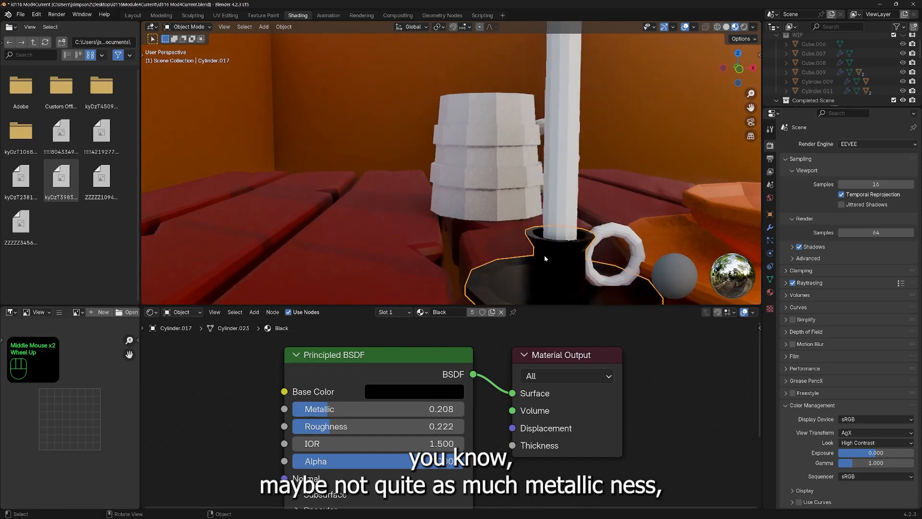
Step: Assign the existing Black material to the ring handle of the candle holder
{"action": "scroll", "coordinate": [546, 258], "scroll_direction": "up", "scroll_amount": 1}
{"action": "middle_click_drag", "start_coordinate": [546, 258], "coordinate": [398, 238], "text": "shift"}
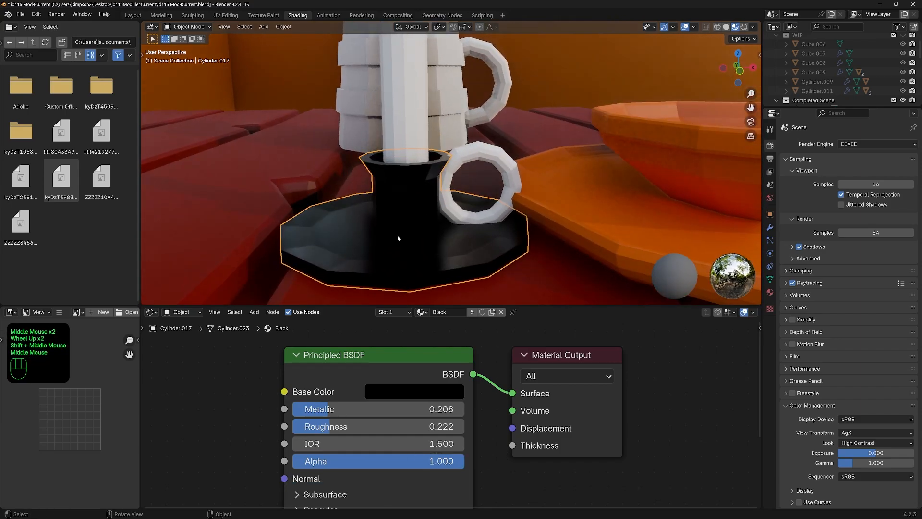
{"action": "left_click", "coordinate": [446, 219]}
{"action": "left_click", "coordinate": [435, 311]}
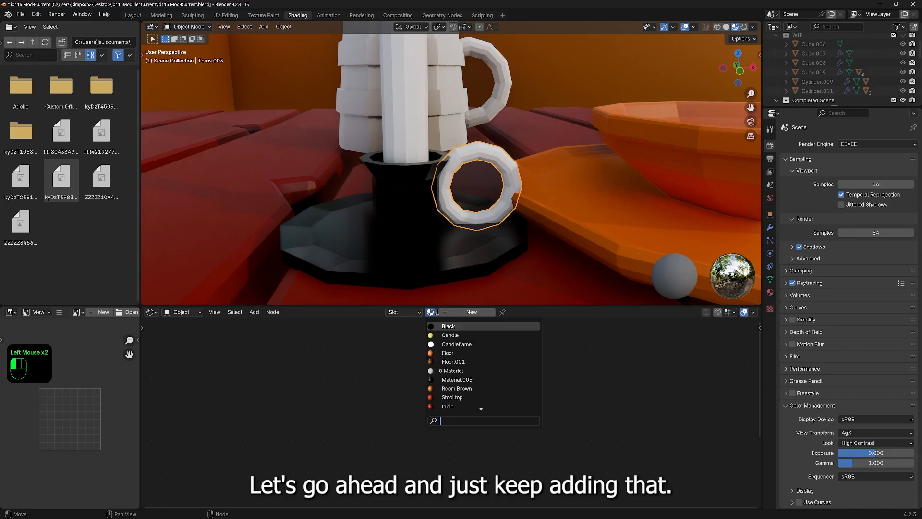
{"action": "left_click", "coordinate": [448, 327]}
Step: Assign the existing yellow Candle material to the candle stick in the holder
{"action": "middle_click_drag", "start_coordinate": [418, 144], "coordinate": [418, 233], "text": "shift"}
{"action": "left_click", "coordinate": [399, 187]}
{"action": "scroll", "coordinate": [441, 312], "scroll_direction": "down", "scroll_amount": 3}
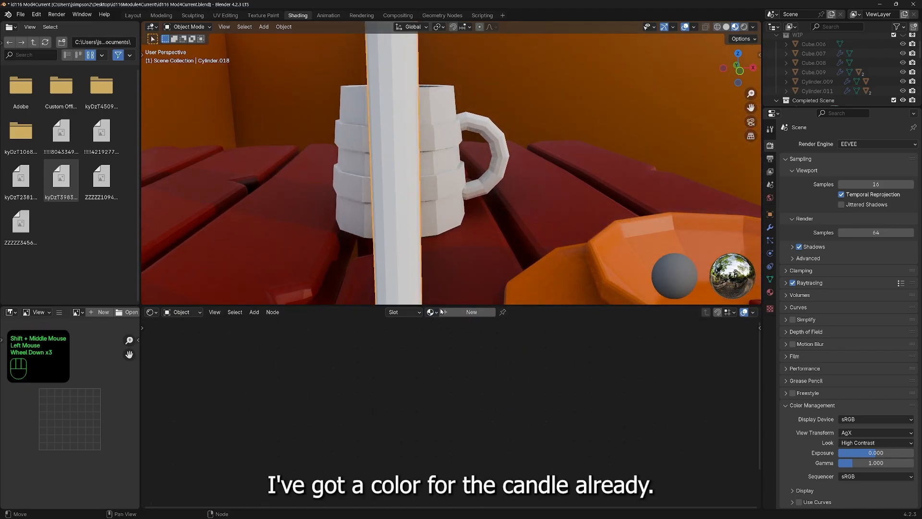
{"action": "left_click", "coordinate": [441, 312]}
{"action": "left_click", "coordinate": [449, 334]}
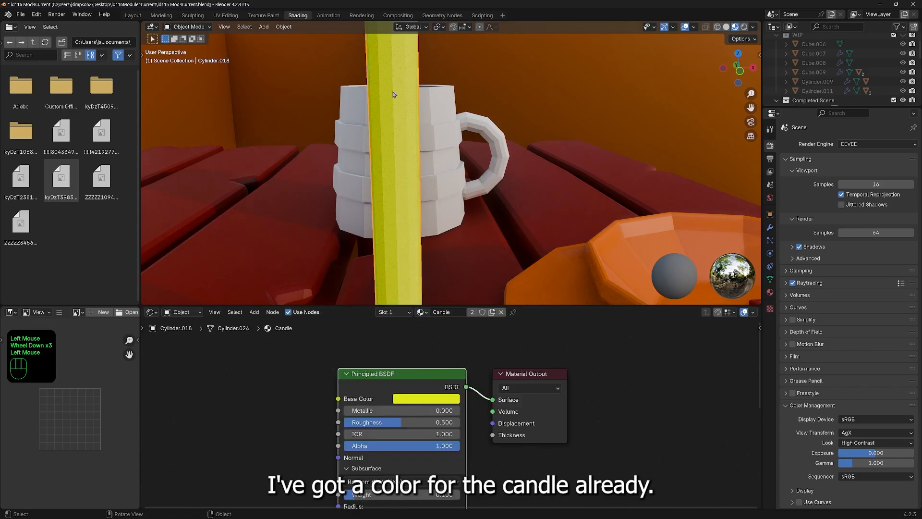
{"action": "scroll", "coordinate": [394, 94], "scroll_direction": "down", "scroll_amount": 2}
{"action": "middle_click_drag", "start_coordinate": [394, 94], "coordinate": [389, 197], "text": "shift"}
{"action": "middle_click_drag", "start_coordinate": [441, 483], "coordinate": [457, 401]}
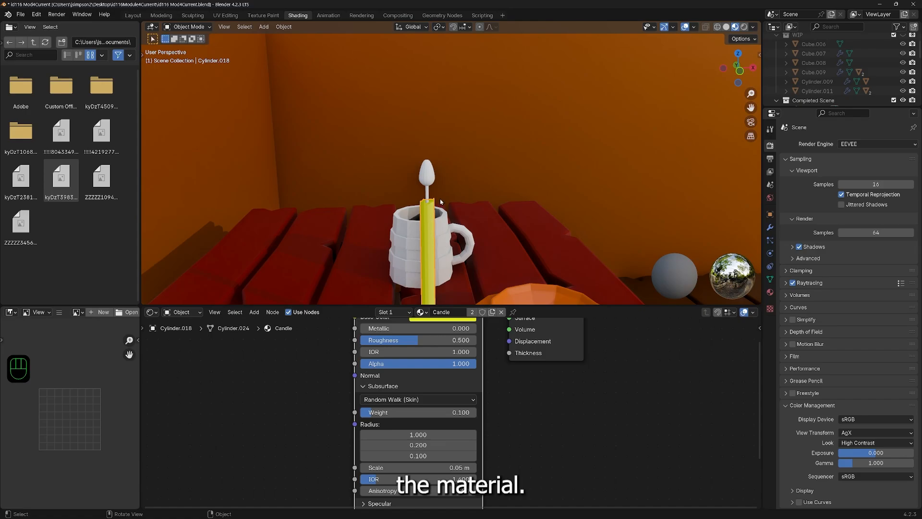
Step: Try the existing Candleflame material on the candle stick and undo the assignment
{"action": "scroll", "coordinate": [441, 202], "scroll_direction": "up", "scroll_amount": 2}
{"action": "middle_click_drag", "start_coordinate": [442, 214], "coordinate": [444, 279], "text": "shift"}
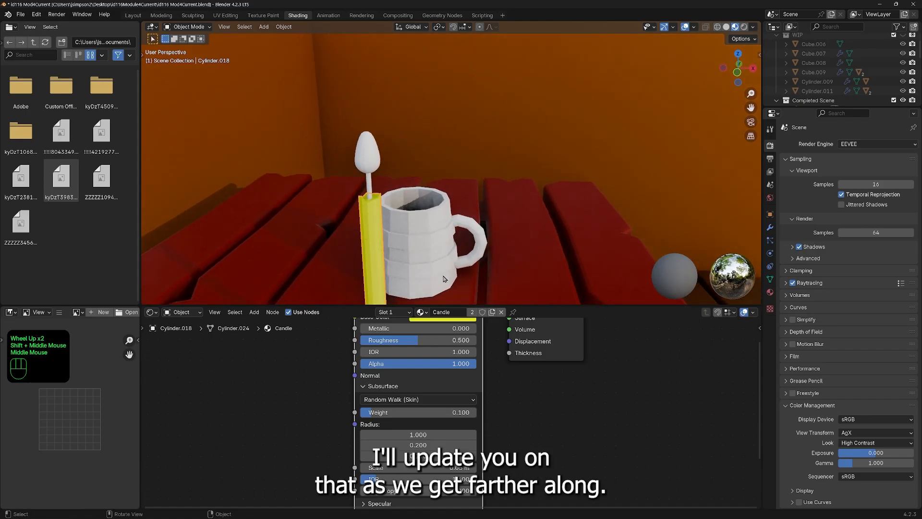
{"action": "middle_click_drag", "start_coordinate": [533, 406], "coordinate": [495, 481]}
{"action": "middle_click_drag", "start_coordinate": [357, 325], "coordinate": [349, 363]}
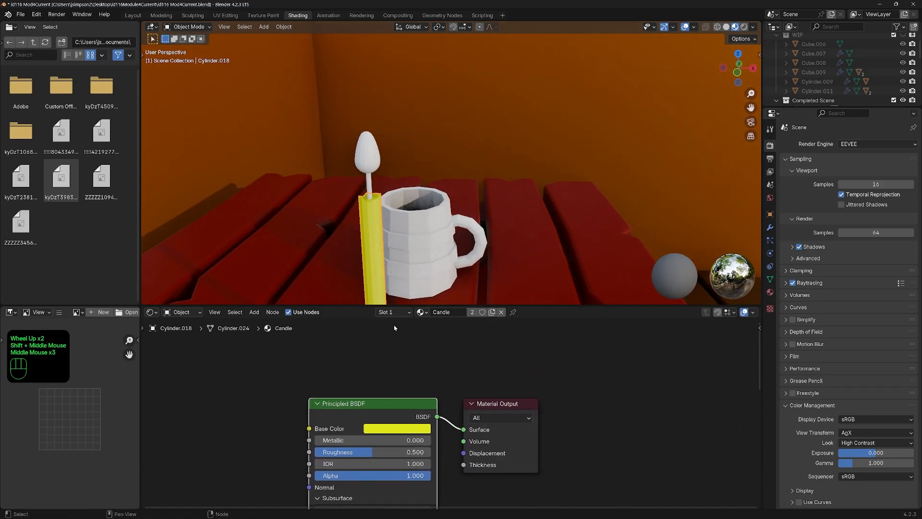
{"action": "left_click", "coordinate": [422, 312]}
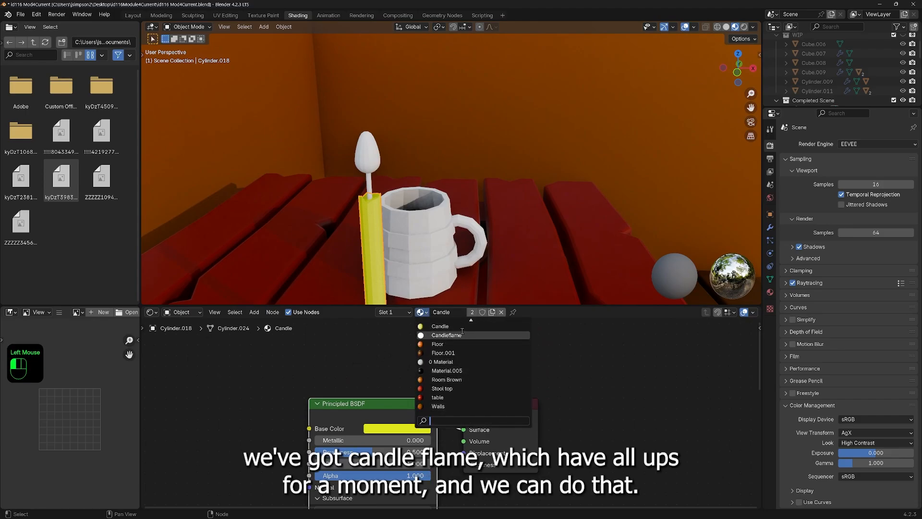
{"action": "left_click", "coordinate": [460, 335]}
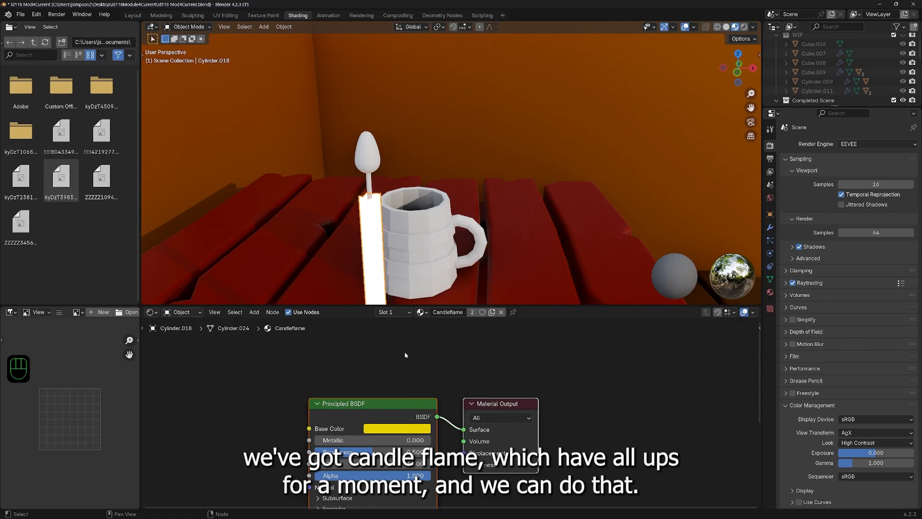
{"action": "key", "text": "ctrl+z"}
{"action": "key", "text": "ctrl+z"}
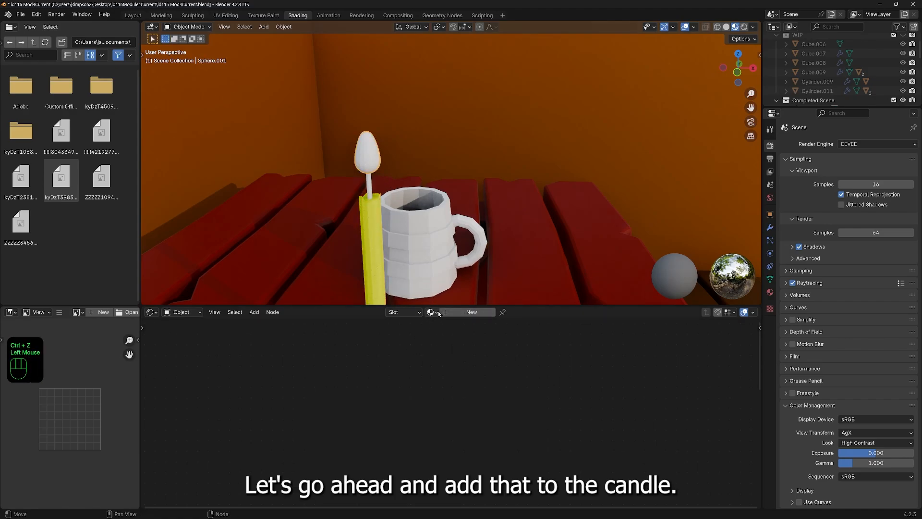
Step: Assign the existing Candleflame material to the flame above the candle wick
{"action": "left_click", "coordinate": [431, 313]}
{"action": "left_click", "coordinate": [457, 344]}
{"action": "scroll", "coordinate": [480, 408], "scroll_direction": "down", "scroll_amount": 3}
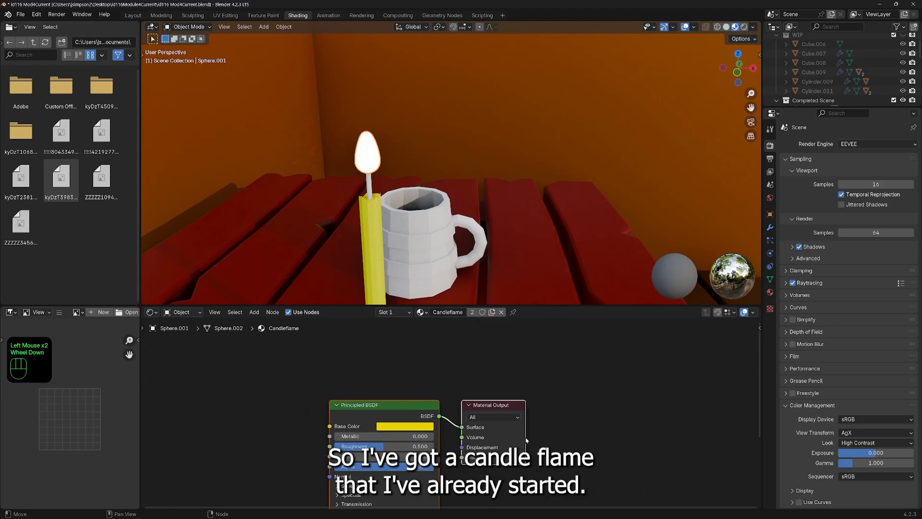
Step: Set the emission strength of the Candleflame material to 5
{"action": "scroll", "coordinate": [481, 409], "scroll_direction": "up", "scroll_amount": 1}
{"action": "middle_click_drag", "start_coordinate": [501, 414], "coordinate": [507, 401]}
{"action": "scroll", "coordinate": [480, 455], "scroll_direction": "up", "scroll_amount": 2}
{"action": "middle_click_drag", "start_coordinate": [480, 454], "coordinate": [481, 392], "text": "shift"}
{"action": "left_click", "coordinate": [468, 456]}
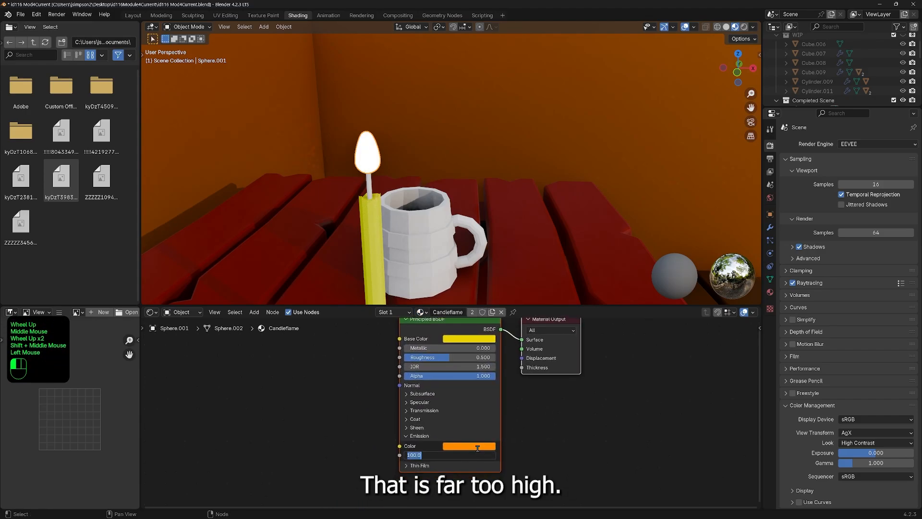
{"action": "type", "text": "5"}
{"action": "key", "text": "Return"}
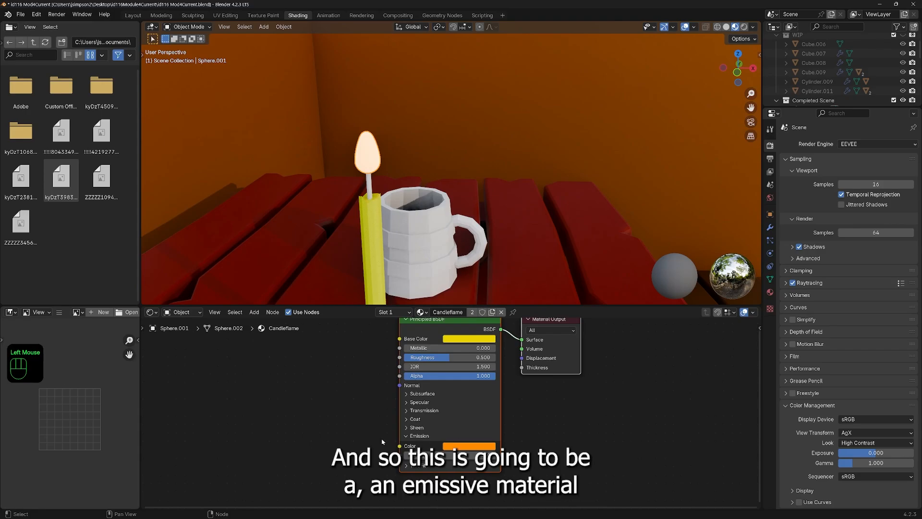
{"action": "middle_click_drag", "start_coordinate": [512, 417], "coordinate": [516, 442]}
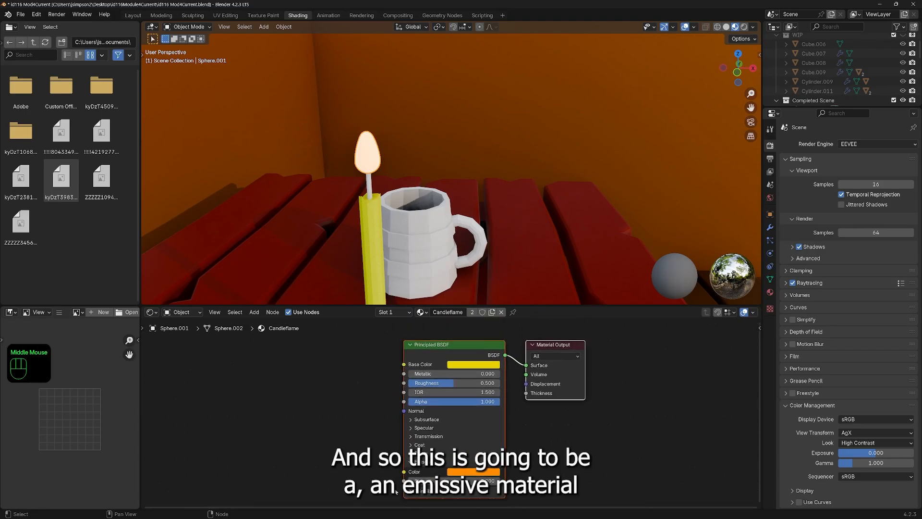
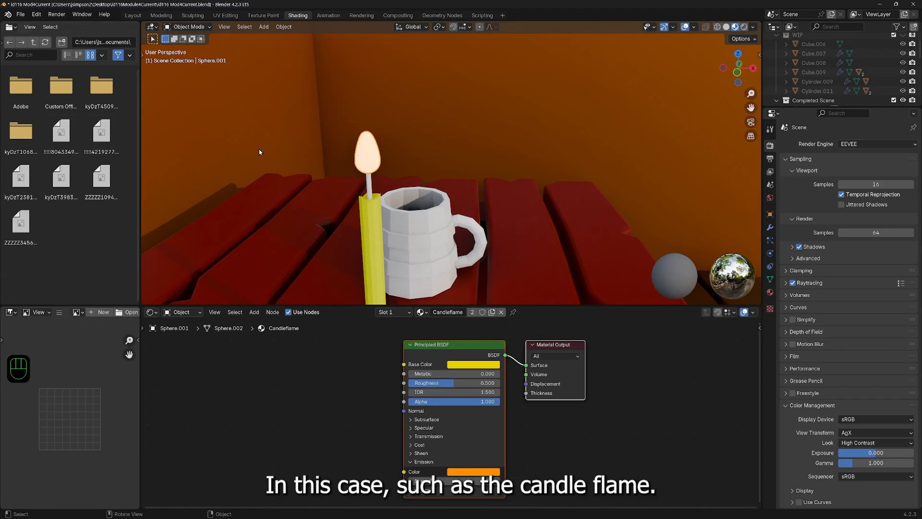
Step: Undo the last six operations on the mug and return it to Object Mode
{"action": "middle_click_drag", "start_coordinate": [580, 265], "coordinate": [405, 219]}
{"action": "left_click", "coordinate": [404, 177]}
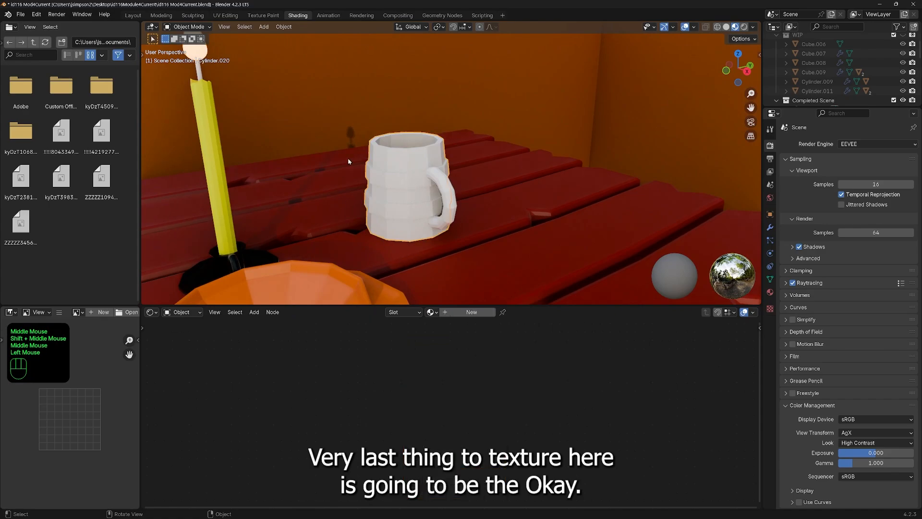
{"action": "key", "text": "ctrl+z"}
{"action": "key", "text": "ctrl+z"}
{"action": "key", "text": "ctrl+z"}
{"action": "key", "text": "ctrl+z"}
{"action": "key", "text": "ctrl+z"}
{"action": "key", "text": "ctrl+z"}
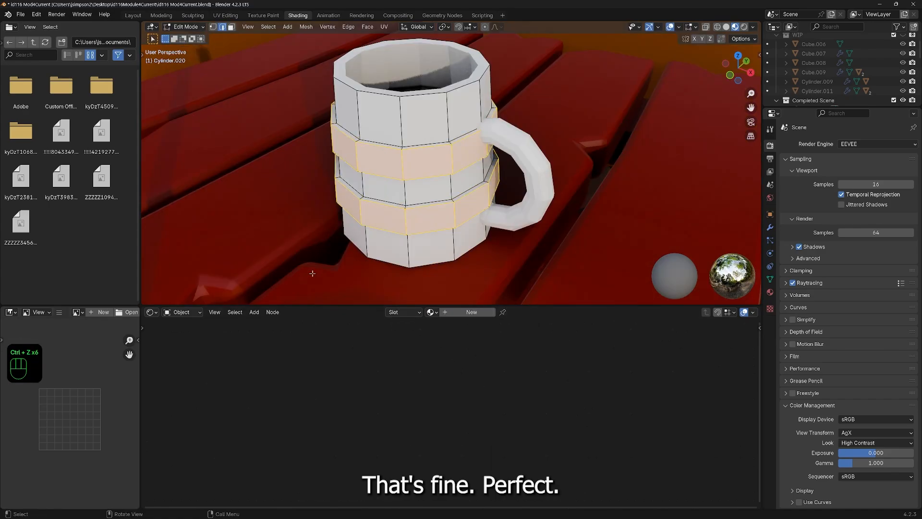
{"action": "key", "text": "Tab"}
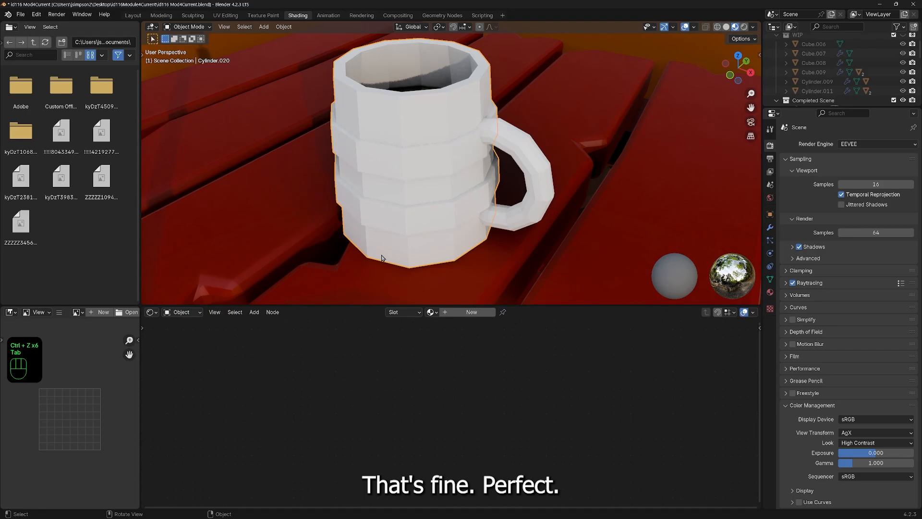
Step: Select the white mug behind the bowl and enter Edit Mode on it
{"action": "scroll", "coordinate": [382, 258], "scroll_direction": "down", "scroll_amount": 4}
{"action": "middle_click_drag", "start_coordinate": [471, 288], "coordinate": [447, 250]}
{"action": "scroll", "coordinate": [458, 180], "scroll_direction": "down", "scroll_amount": 4}
{"action": "scroll", "coordinate": [483, 211], "scroll_direction": "up", "scroll_amount": 3}
{"action": "scroll", "coordinate": [482, 211], "scroll_direction": "up", "scroll_amount": 1}
{"action": "middle_click_drag", "start_coordinate": [447, 250], "coordinate": [481, 207]}
{"action": "scroll", "coordinate": [432, 265], "scroll_direction": "up", "scroll_amount": 2}
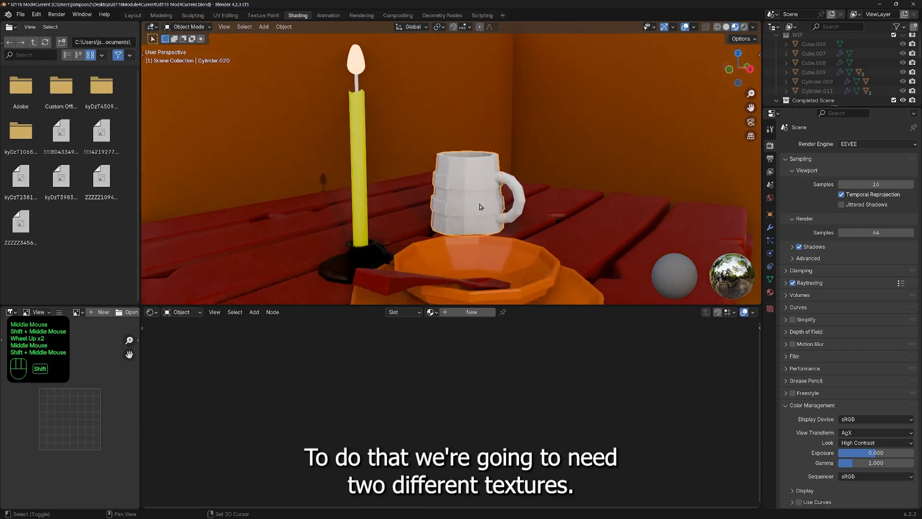
{"action": "left_click", "coordinate": [468, 192]}
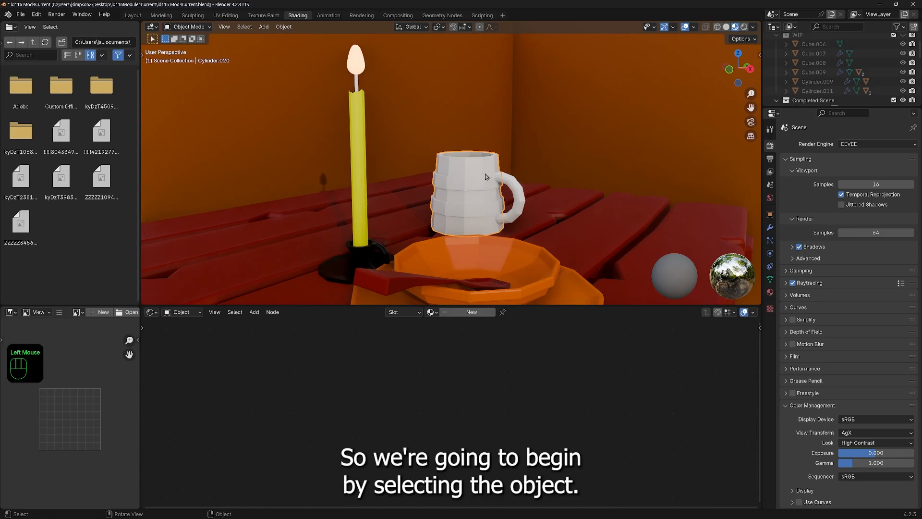
{"action": "scroll", "coordinate": [433, 186], "scroll_direction": "up", "scroll_amount": 1}
{"action": "scroll", "coordinate": [432, 186], "scroll_direction": "up", "scroll_amount": 1}
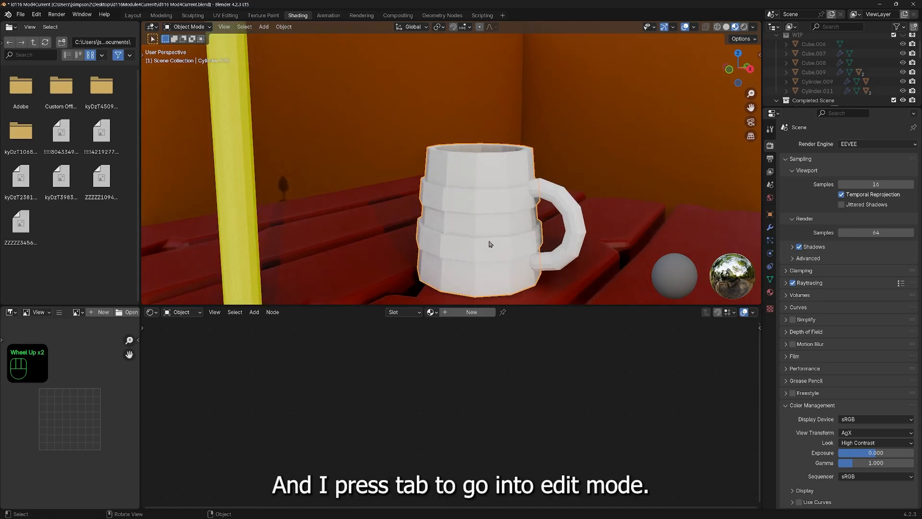
{"action": "key", "text": "Tab"}
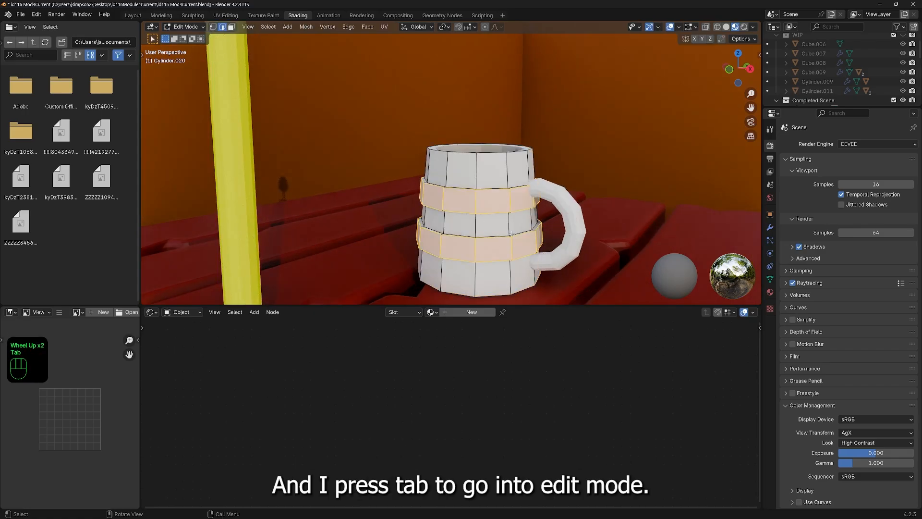
Step: Expand the current face selection of the mug's two raised bands with Select More
{"action": "middle_click_drag", "start_coordinate": [510, 232], "coordinate": [470, 234]}
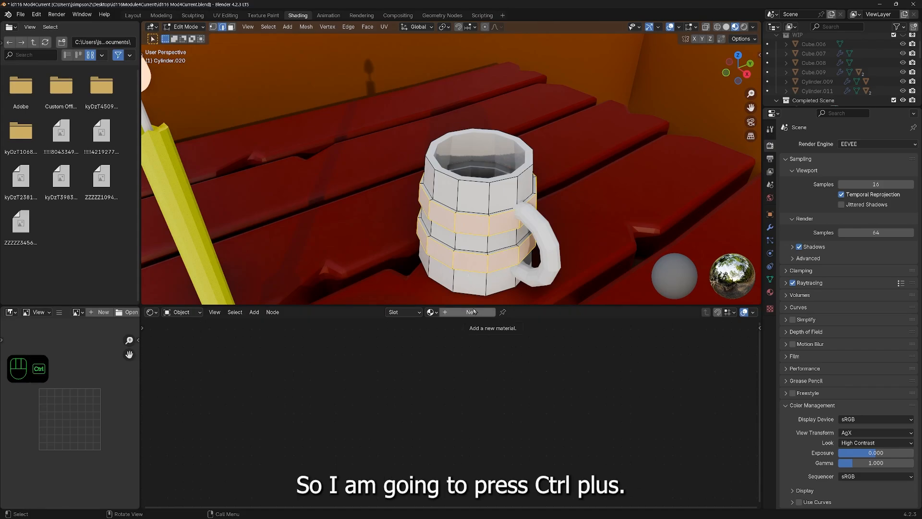
{"action": "key", "text": "ctrl+KP_Add"}
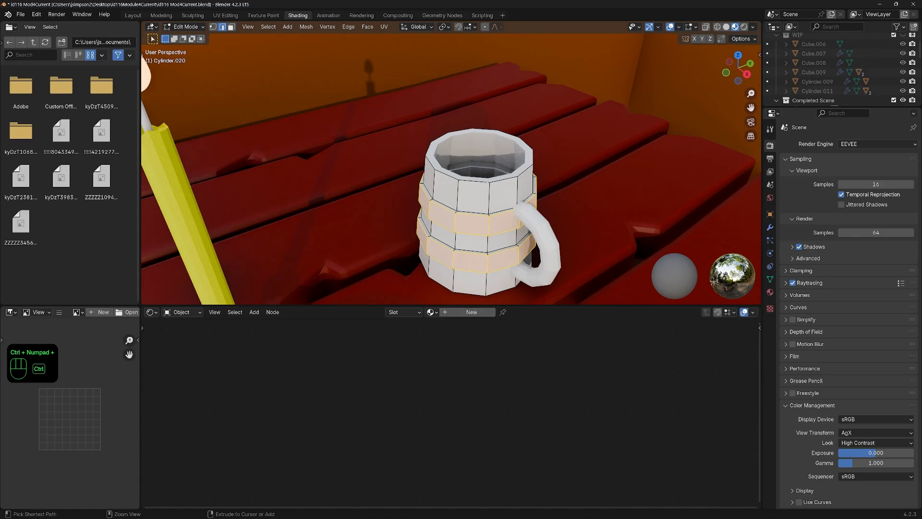
{"action": "key", "text": "ctrl+KP_Add"}
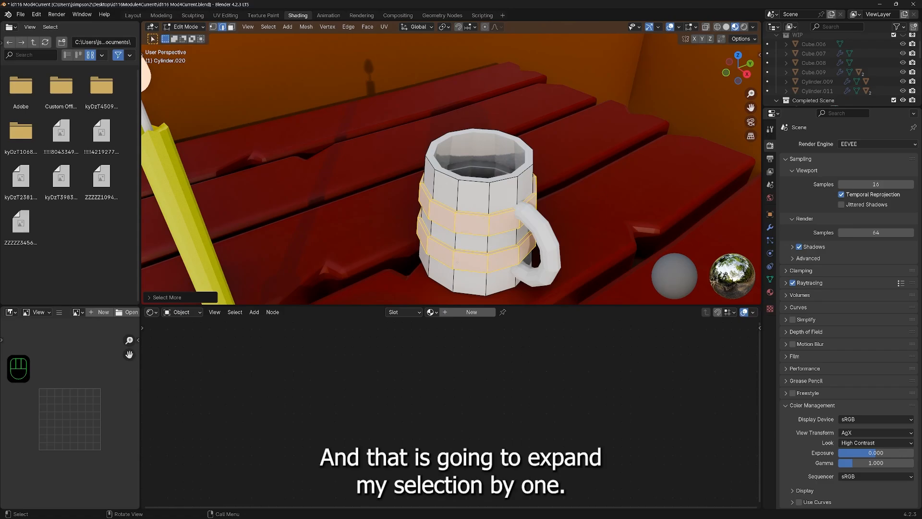
Step: Add a first material slot to the mug and assign the selected band faces to it
{"action": "left_click", "coordinate": [419, 313]}
{"action": "left_click", "coordinate": [455, 332]}
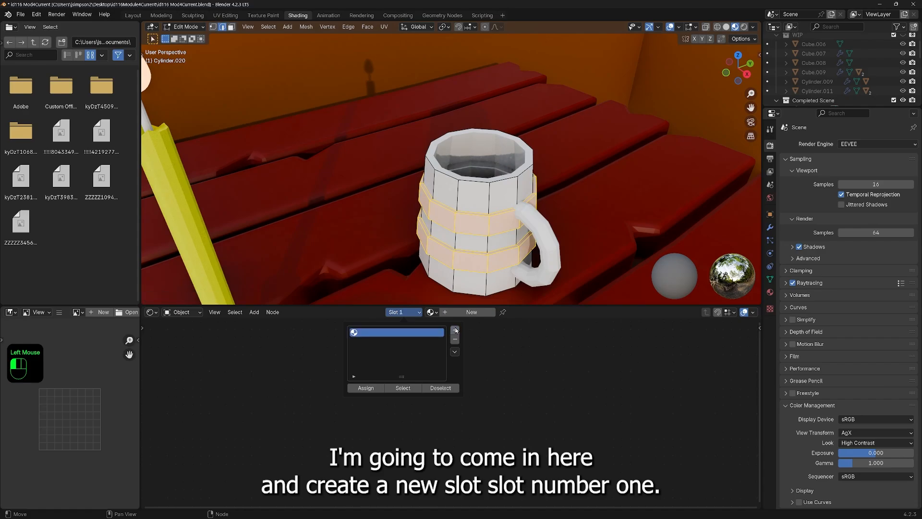
{"action": "left_click", "coordinate": [420, 313]}
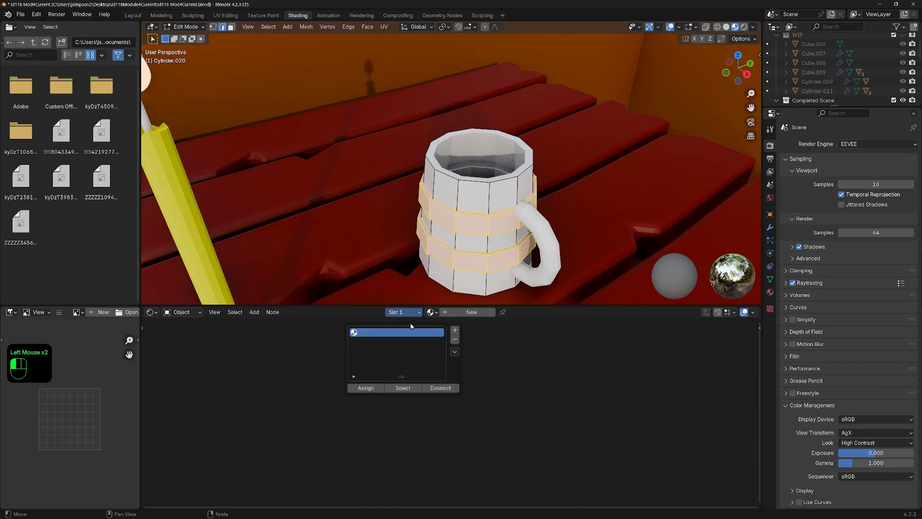
{"action": "left_click", "coordinate": [366, 388]}
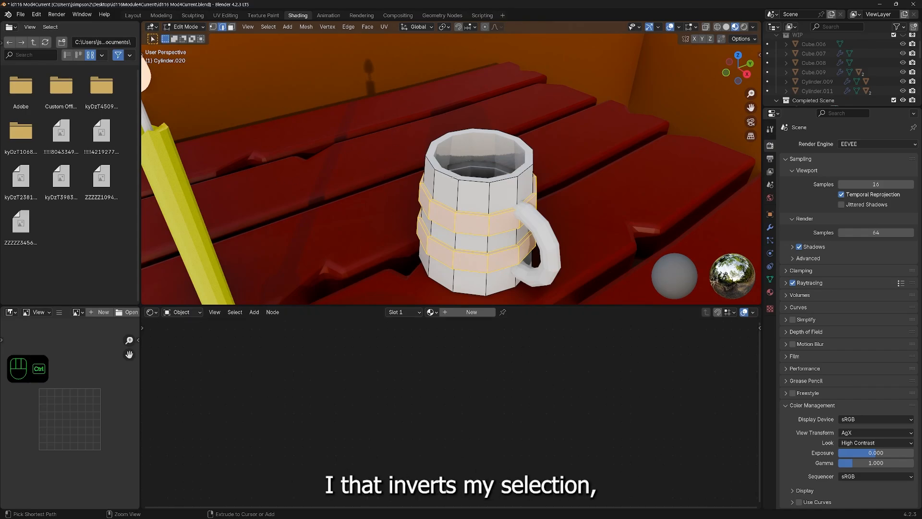
Step: Invert the selection on the mug and assign the remaining faces to a newly added second material slot
{"action": "key", "text": "ctrl+i"}
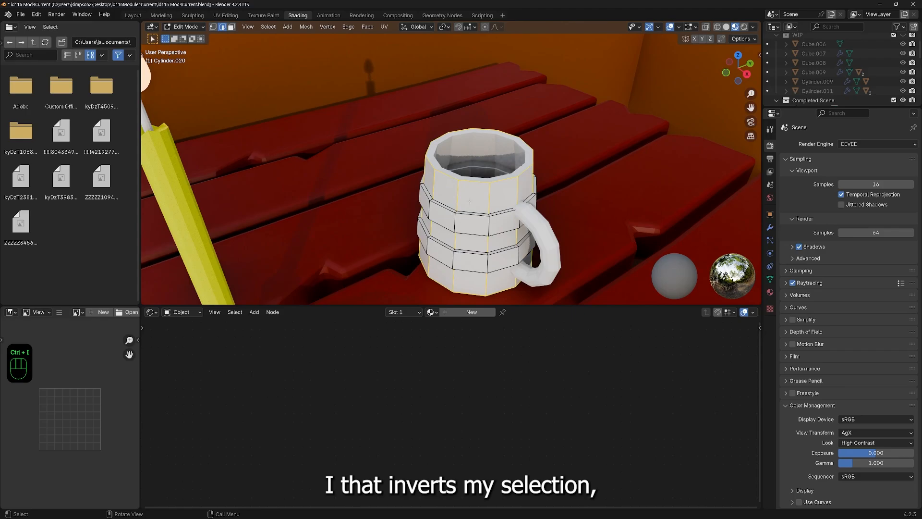
{"action": "left_click", "coordinate": [418, 312]}
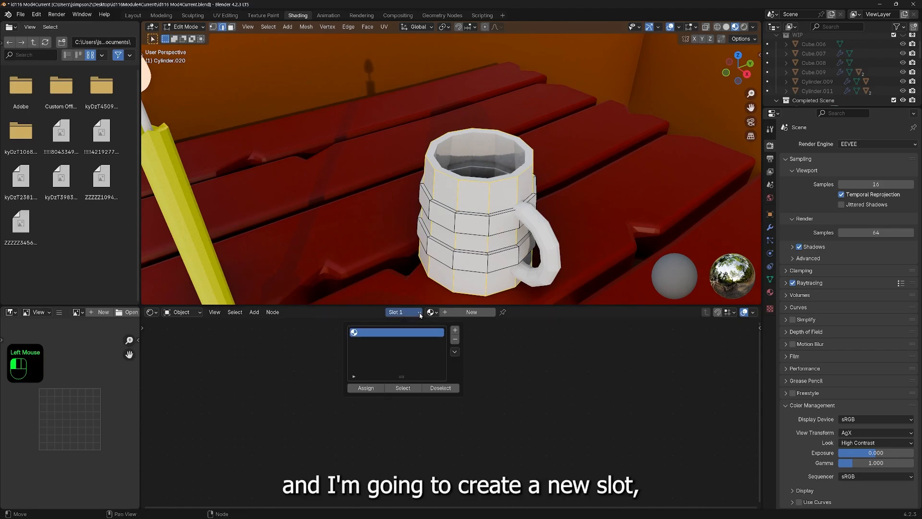
{"action": "left_click", "coordinate": [455, 330]}
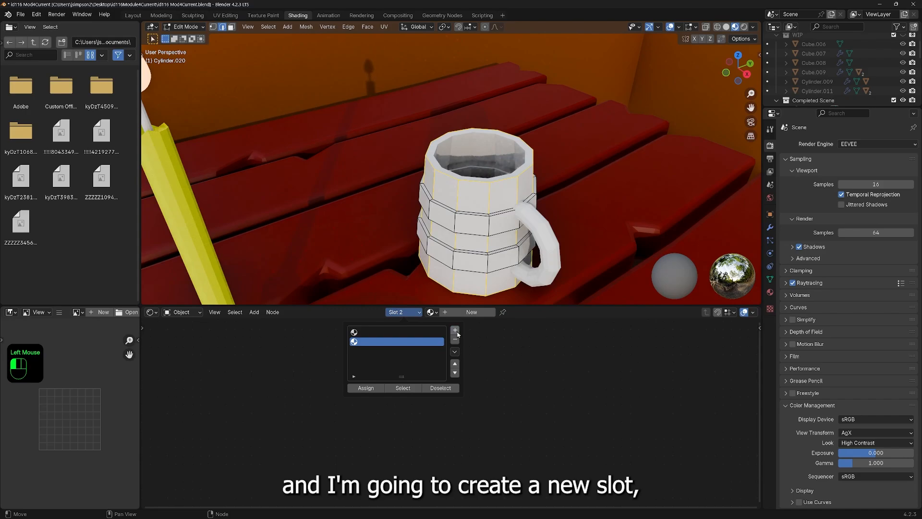
{"action": "left_click", "coordinate": [369, 391]}
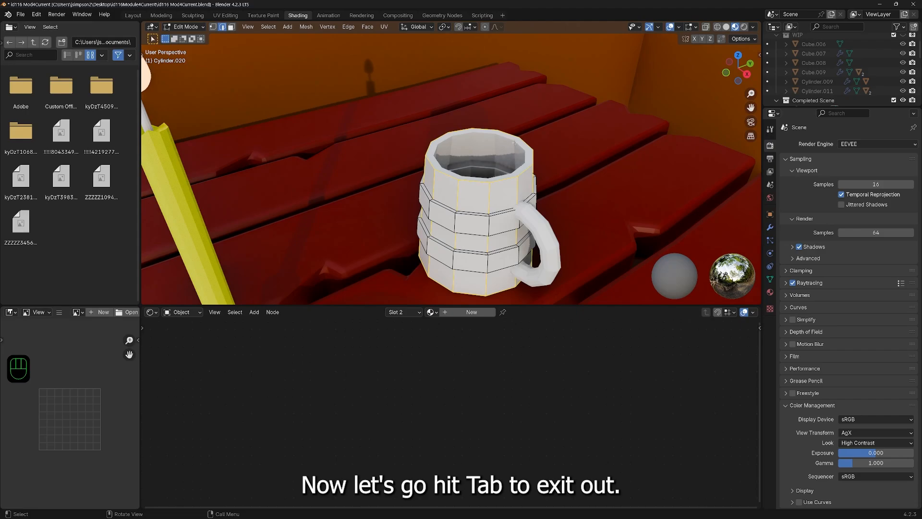
Step: Leave Edit Mode and create a new material in the mug's first slot with a yellow-orange base color
{"action": "key", "text": "Tab"}
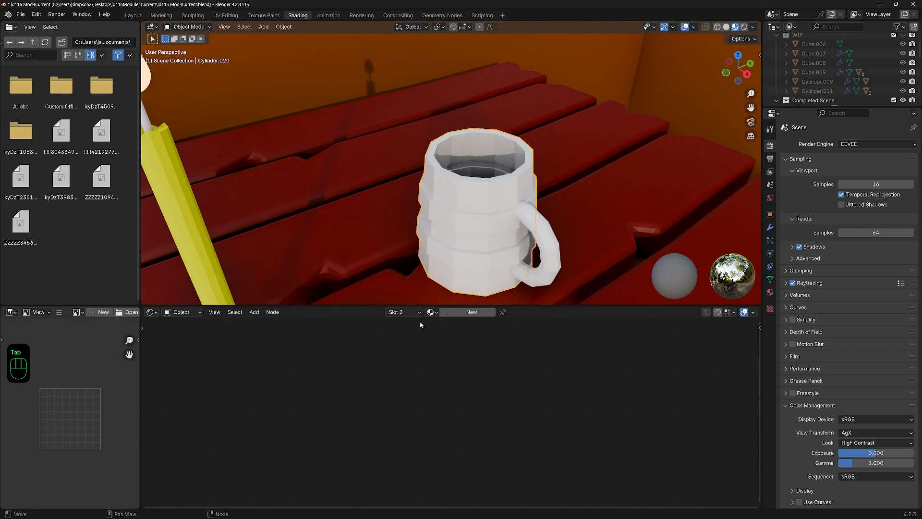
{"action": "left_click", "coordinate": [403, 311]}
{"action": "left_click", "coordinate": [354, 332]}
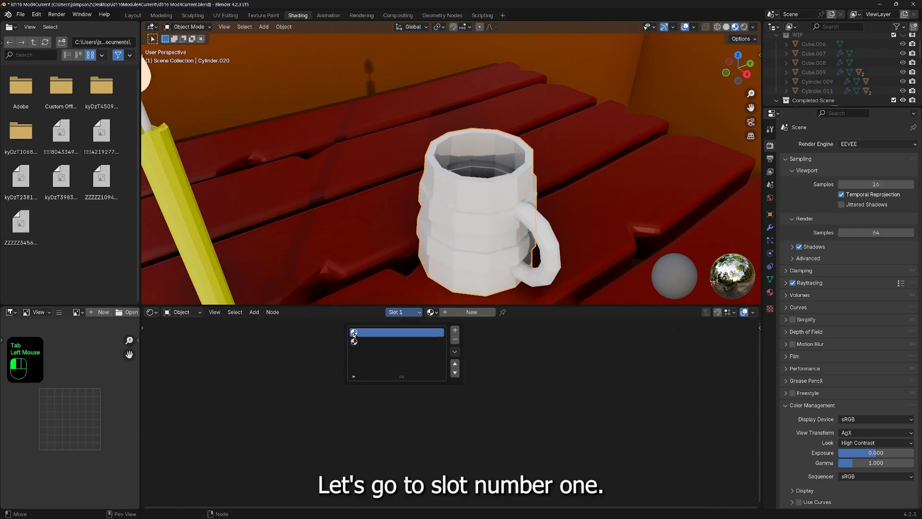
{"action": "left_click", "coordinate": [445, 315]}
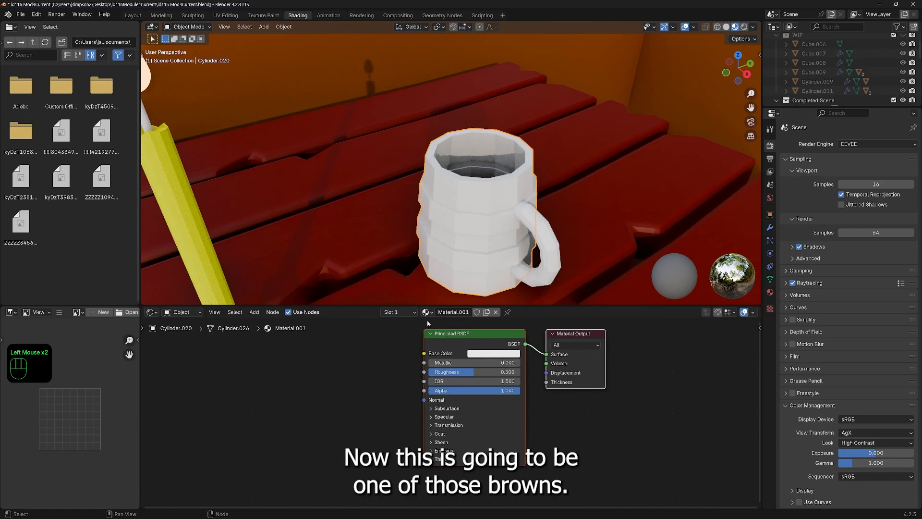
{"action": "left_click", "coordinate": [495, 357]}
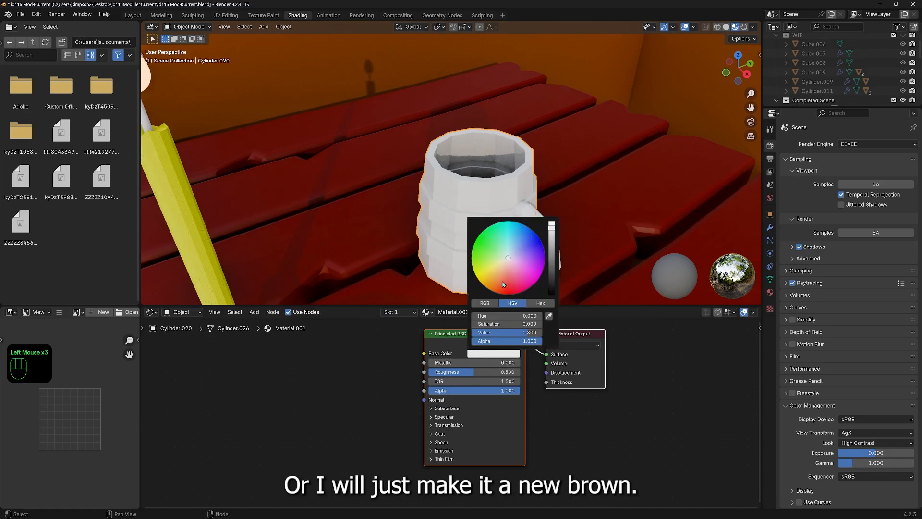
{"action": "left_click_drag", "start_coordinate": [488, 278], "coordinate": [483, 283]}
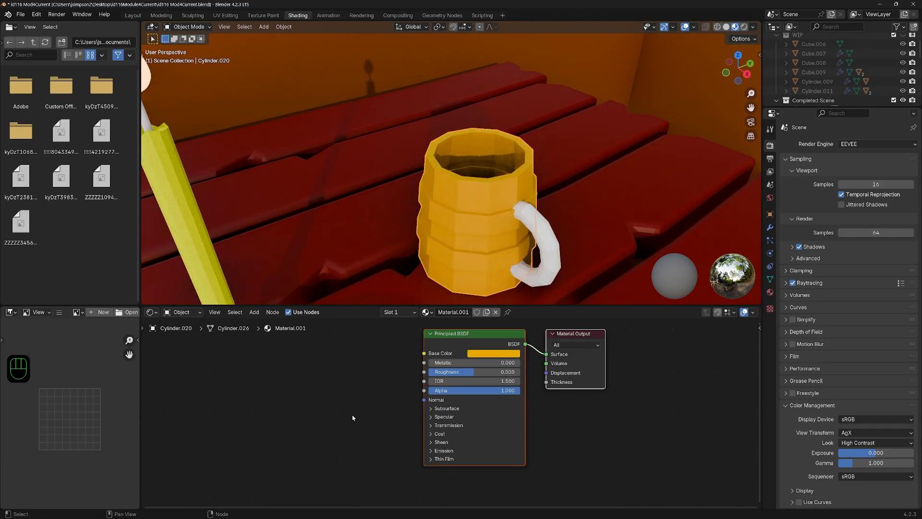
{"action": "left_click", "coordinate": [421, 336]}
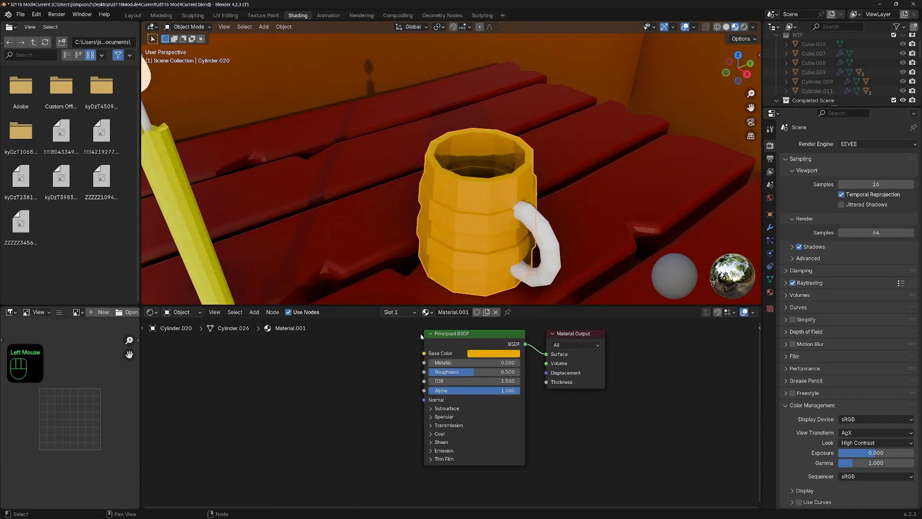
Step: Set the mug's second material slot to the existing Black material
{"action": "left_click", "coordinate": [397, 313]}
{"action": "left_click", "coordinate": [352, 342]}
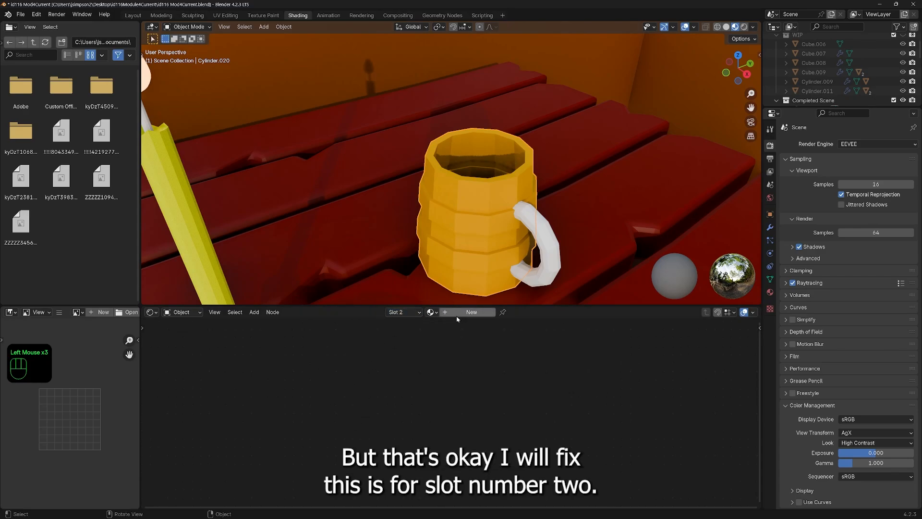
{"action": "left_click", "coordinate": [431, 312]}
{"action": "left_click", "coordinate": [438, 327]}
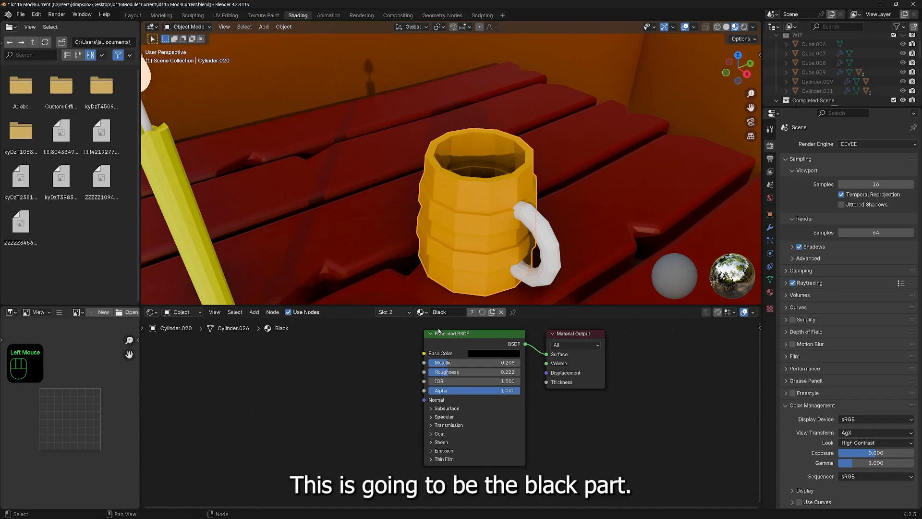
Step: Invert the mug's face selection in Edit Mode, assign the raised bands to the Black slot, and return to Object Mode
{"action": "left_click", "coordinate": [484, 213]}
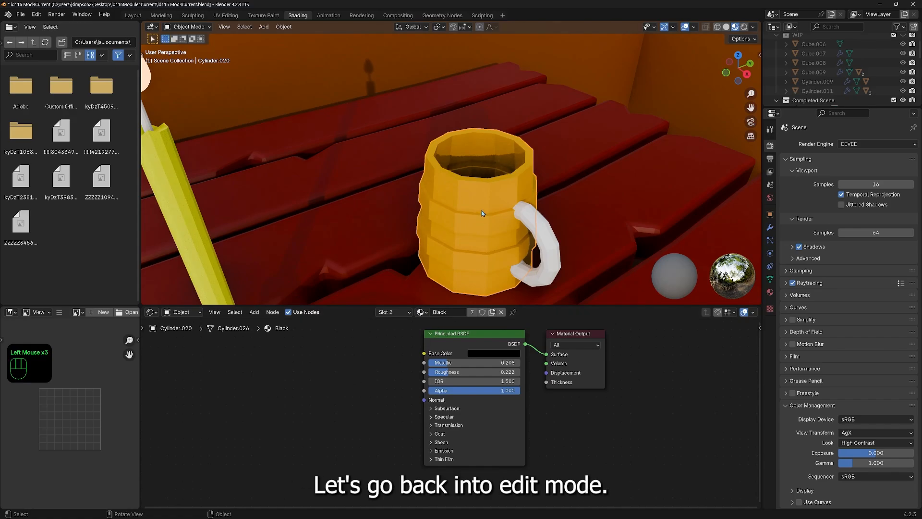
{"action": "key", "text": "Tab"}
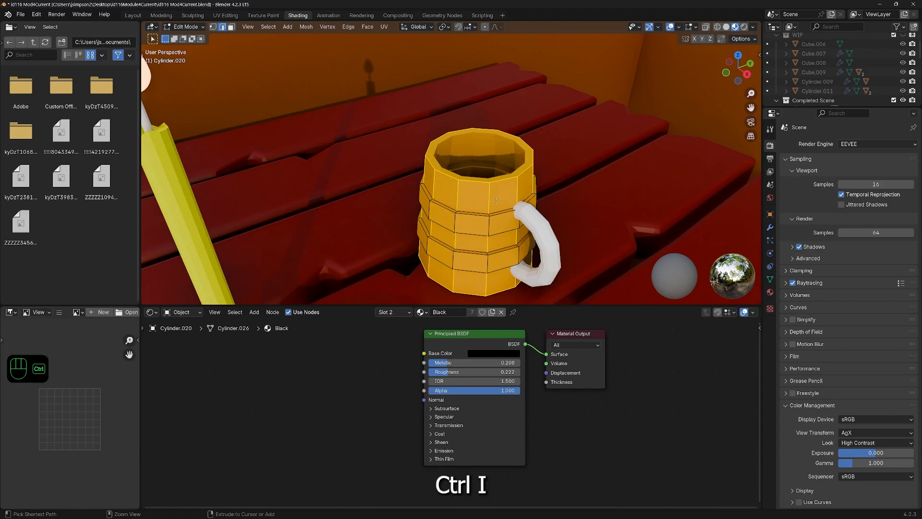
{"action": "key", "text": "ctrl+i"}
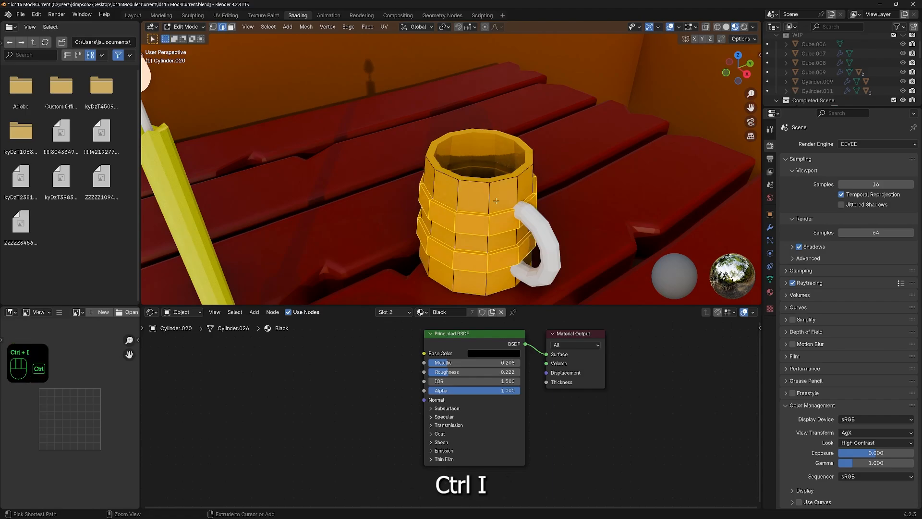
{"action": "left_click", "coordinate": [407, 314]}
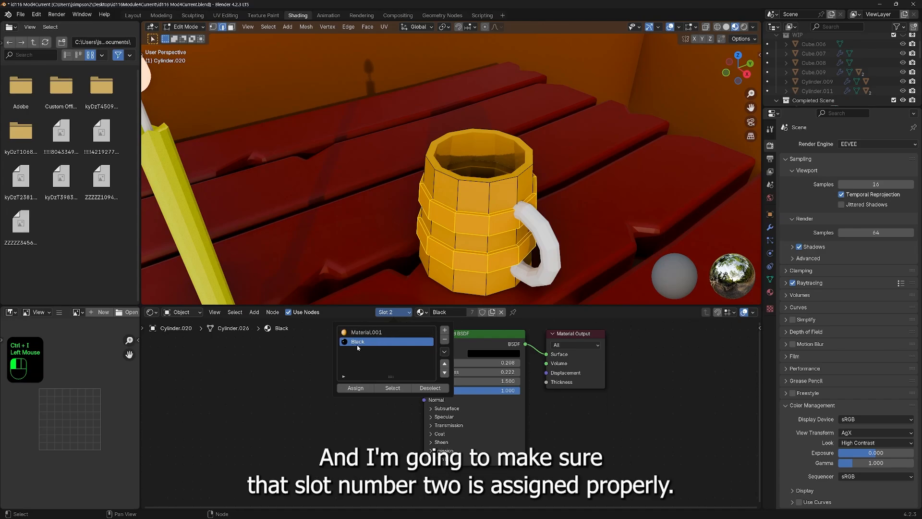
{"action": "left_click", "coordinate": [352, 392]}
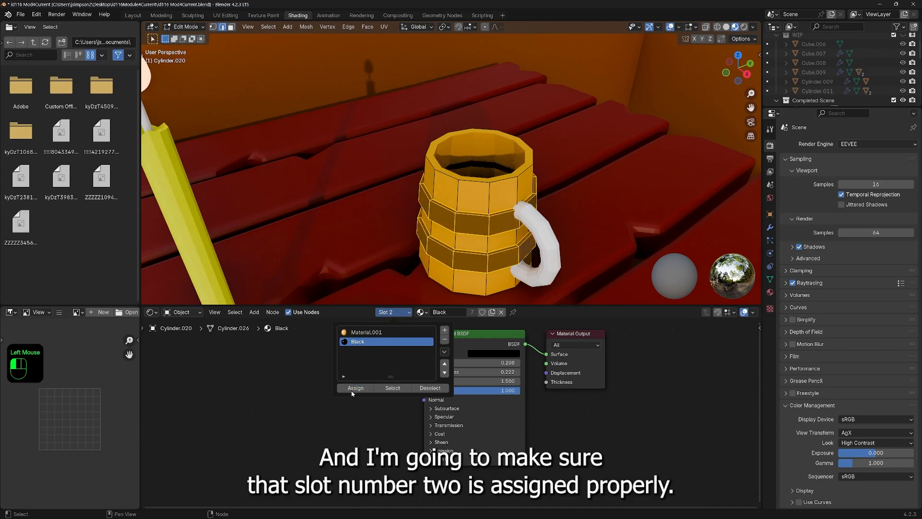
{"action": "left_click", "coordinate": [339, 437]}
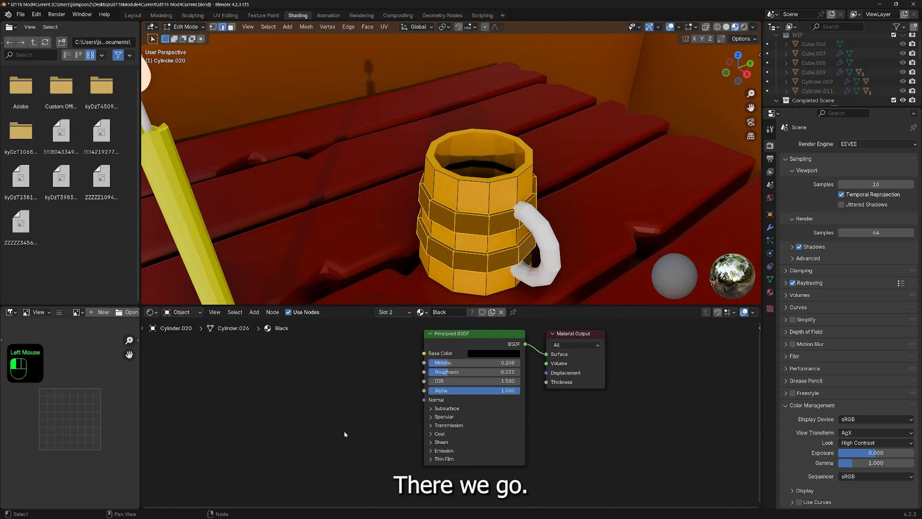
{"action": "key", "text": "Tab"}
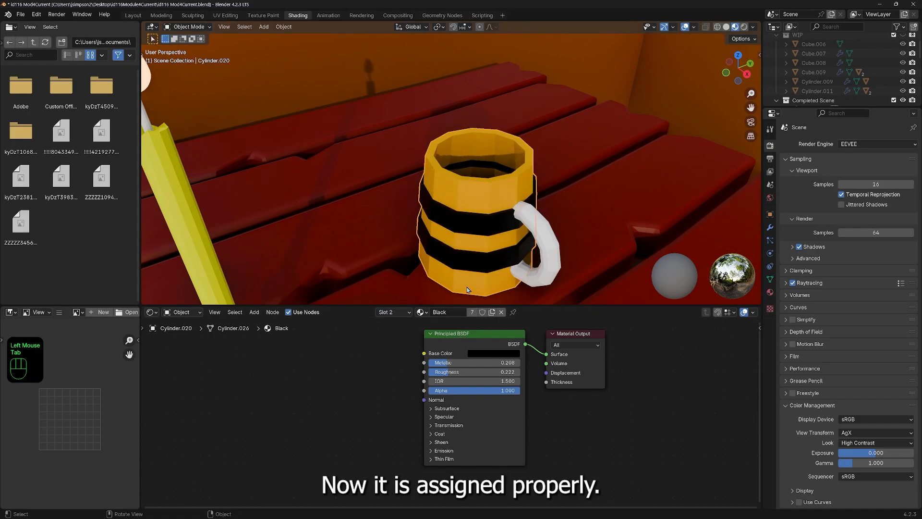
Step: Select the mug's handle and apply the existing Black material to it
{"action": "middle_click_drag", "start_coordinate": [469, 291], "coordinate": [481, 212]}
{"action": "left_click", "coordinate": [574, 216]}
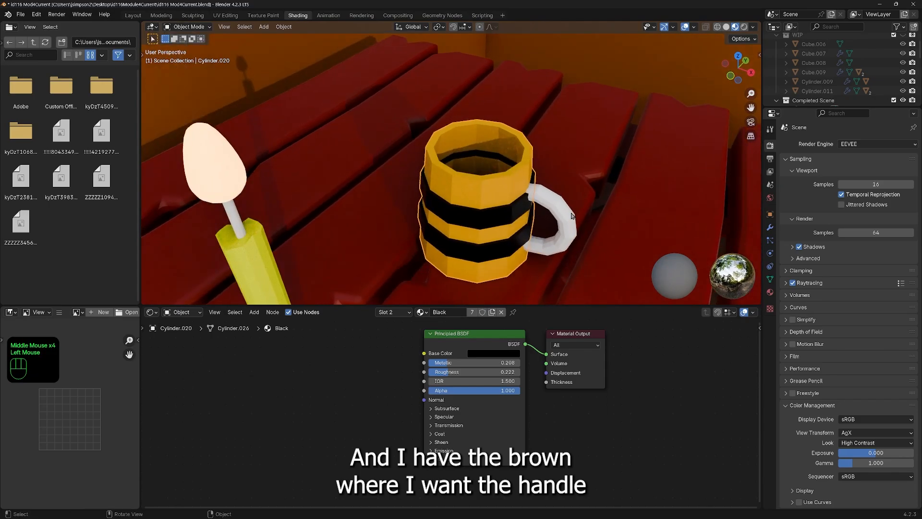
{"action": "left_click", "coordinate": [431, 312]}
{"action": "left_click", "coordinate": [451, 326]}
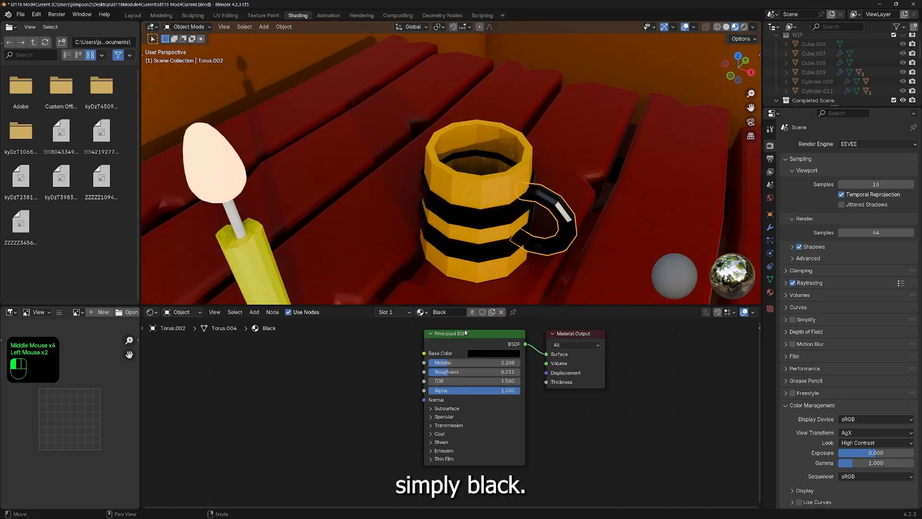
Step: Switch the viewport to Rendered shading and check that Scene Lights and Scene World are enabled
{"action": "scroll", "coordinate": [496, 201], "scroll_direction": "down", "scroll_amount": 2}
{"action": "scroll", "coordinate": [496, 201], "scroll_direction": "down", "scroll_amount": 1}
{"action": "scroll", "coordinate": [497, 202], "scroll_direction": "up", "scroll_amount": 3}
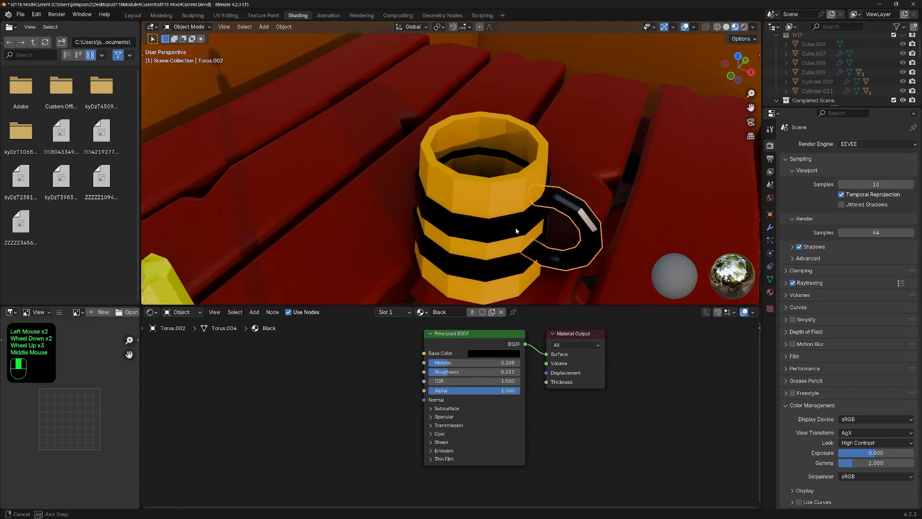
{"action": "middle_click_drag", "start_coordinate": [500, 202], "coordinate": [408, 274]}
{"action": "scroll", "coordinate": [285, 211], "scroll_direction": "down", "scroll_amount": 4}
{"action": "scroll", "coordinate": [408, 273], "scroll_direction": "down", "scroll_amount": 1}
{"action": "scroll", "coordinate": [408, 274], "scroll_direction": "down", "scroll_amount": 3}
{"action": "middle_click_drag", "start_coordinate": [500, 250], "coordinate": [470, 214], "text": "shift"}
{"action": "middle_click_drag", "start_coordinate": [410, 176], "coordinate": [487, 219], "text": "shift"}
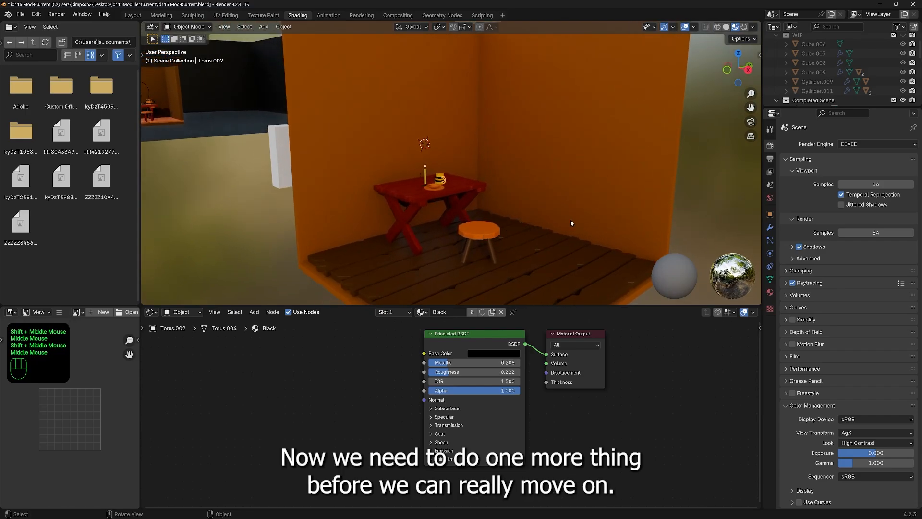
{"action": "left_click", "coordinate": [745, 27]}
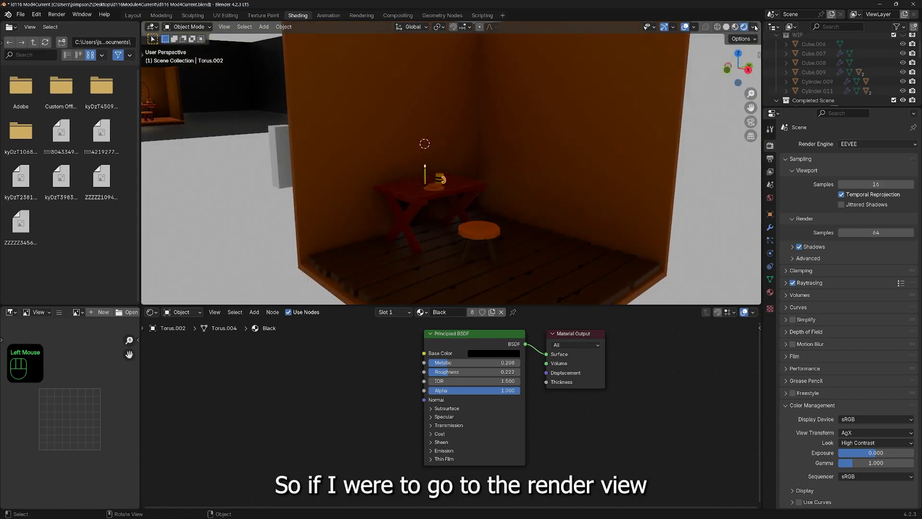
{"action": "left_click", "coordinate": [753, 27]}
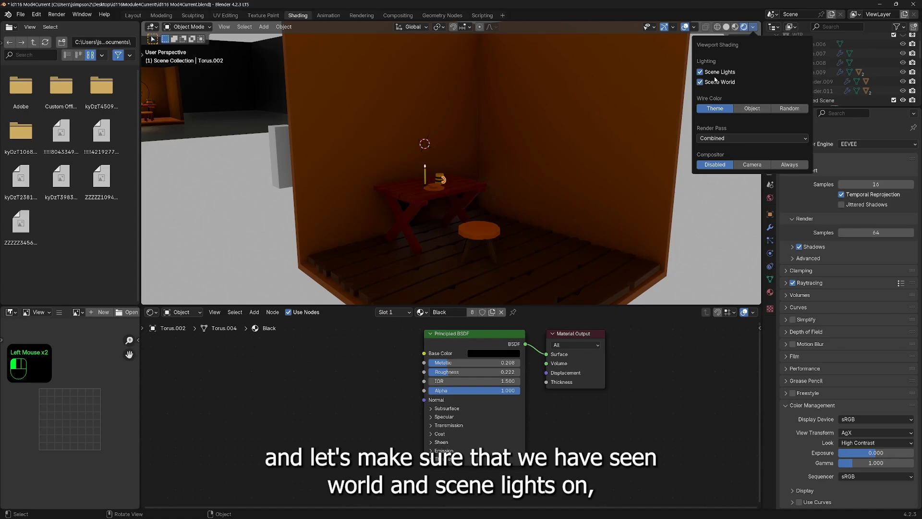
Step: Select the candle flame, save the file, and snap the 3D cursor to the flame
{"action": "scroll", "coordinate": [494, 204], "scroll_direction": "up", "scroll_amount": 3}
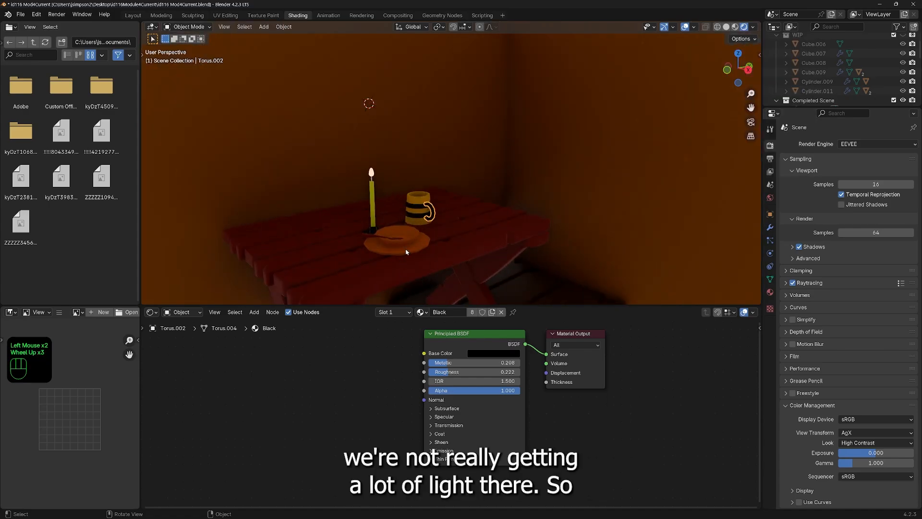
{"action": "scroll", "coordinate": [494, 205], "scroll_direction": "down", "scroll_amount": 4}
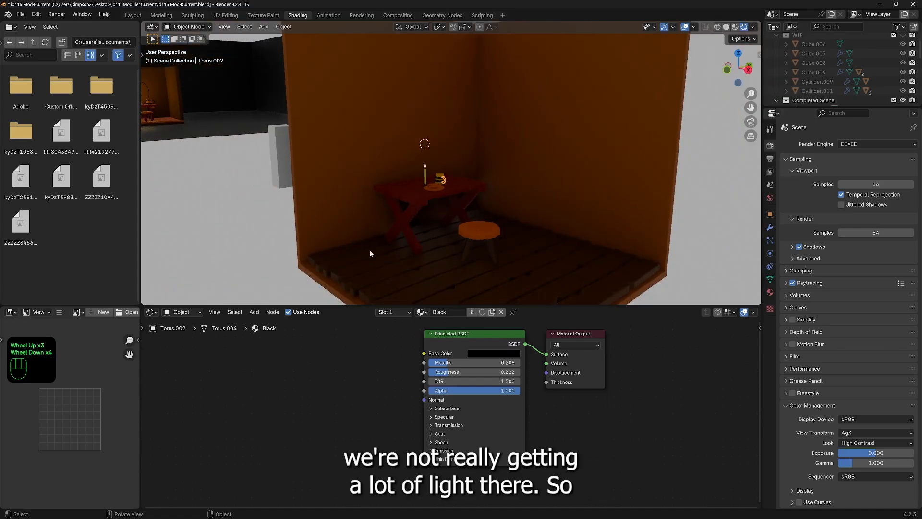
{"action": "scroll", "coordinate": [371, 253], "scroll_direction": "up", "scroll_amount": 5}
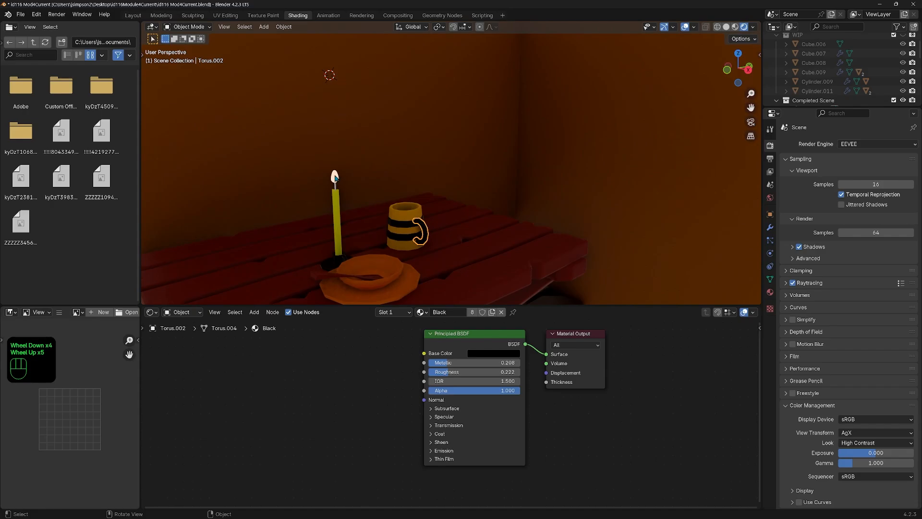
{"action": "left_click", "coordinate": [336, 177]}
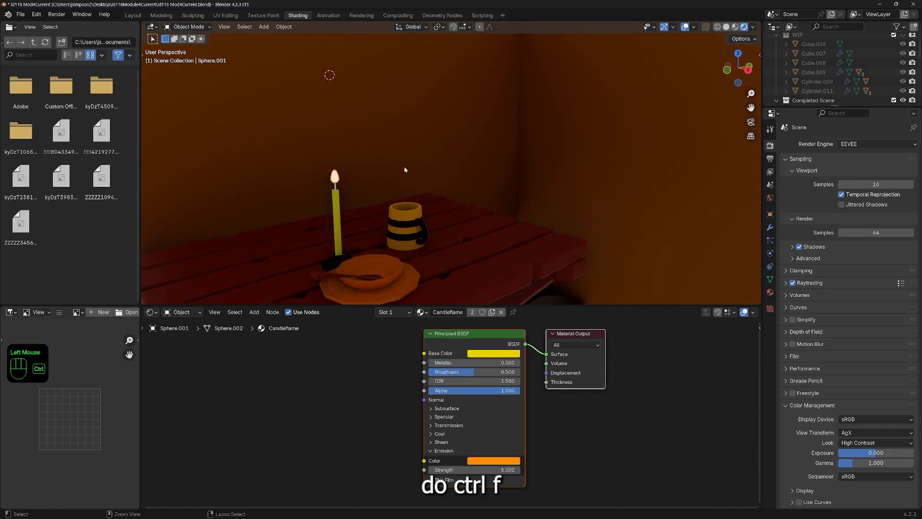
{"action": "key", "text": "ctrl+s"}
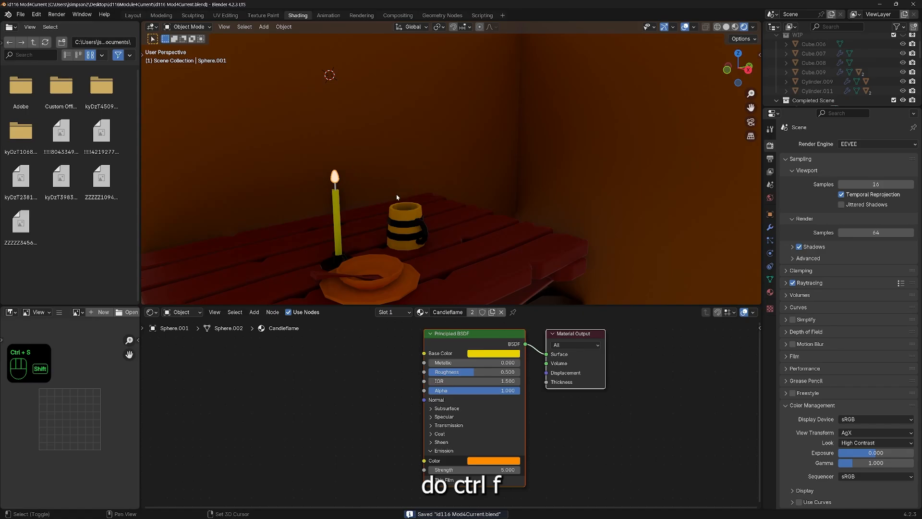
{"action": "key", "text": "shift+s"}
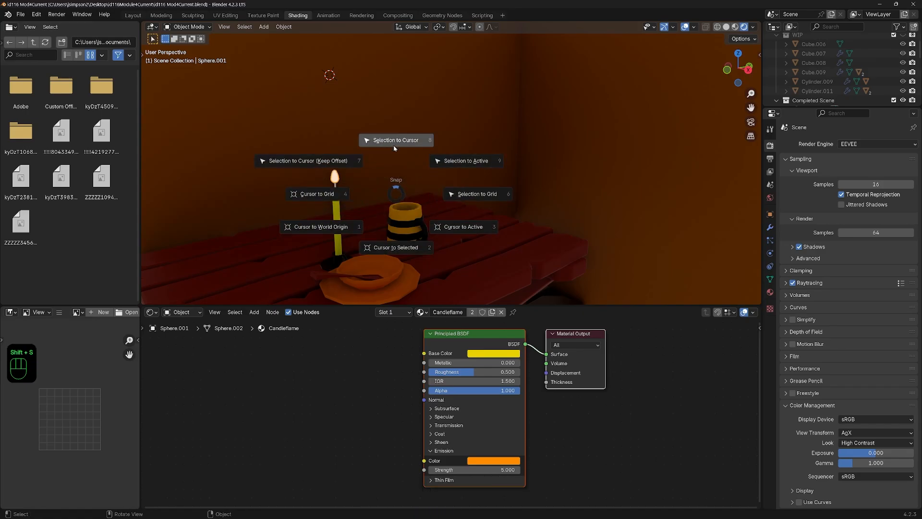
{"action": "left_click", "coordinate": [388, 248]}
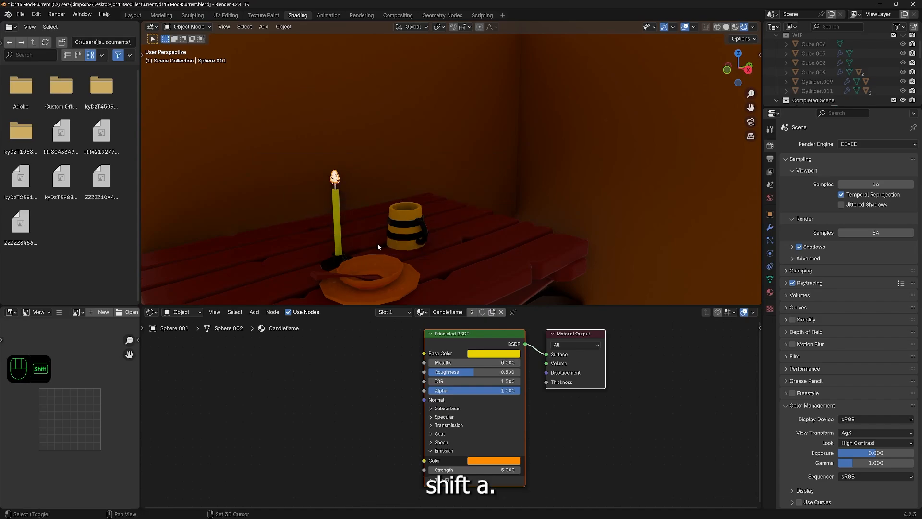
Step: Add a point light at the 3D cursor on the candle flame
{"action": "key", "text": "shift+a"}
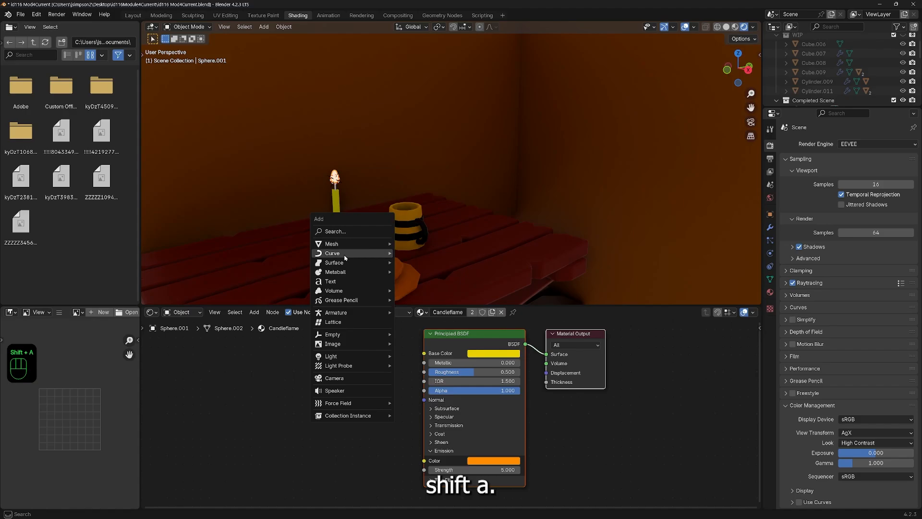
{"action": "mouse_move", "coordinate": [336, 361]}
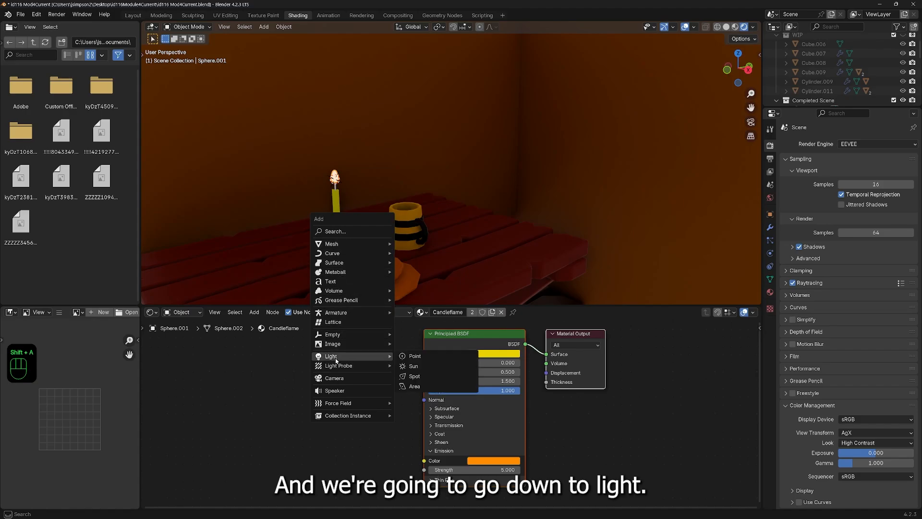
{"action": "left_click", "coordinate": [422, 360]}
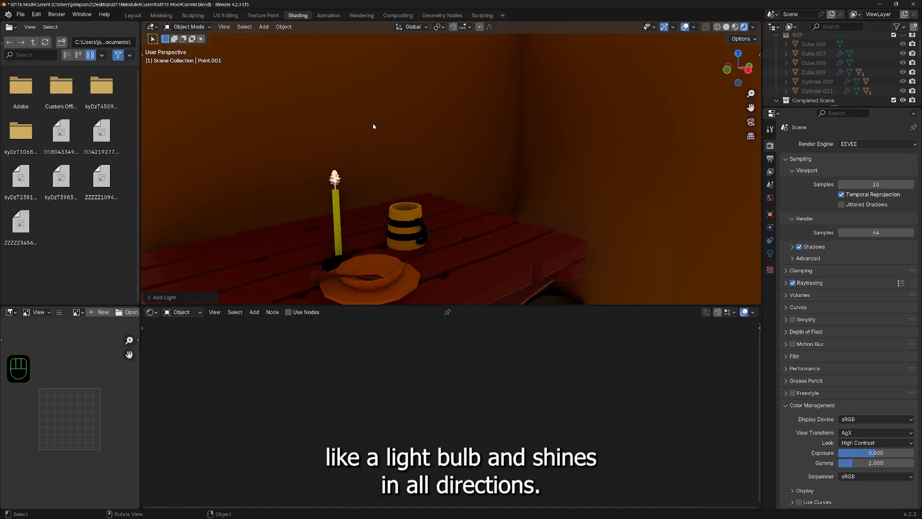
Step: Move the point light up along the Z axis so it sits just above the candle flame
{"action": "key", "text": "g"}
{"action": "key", "text": "z"}
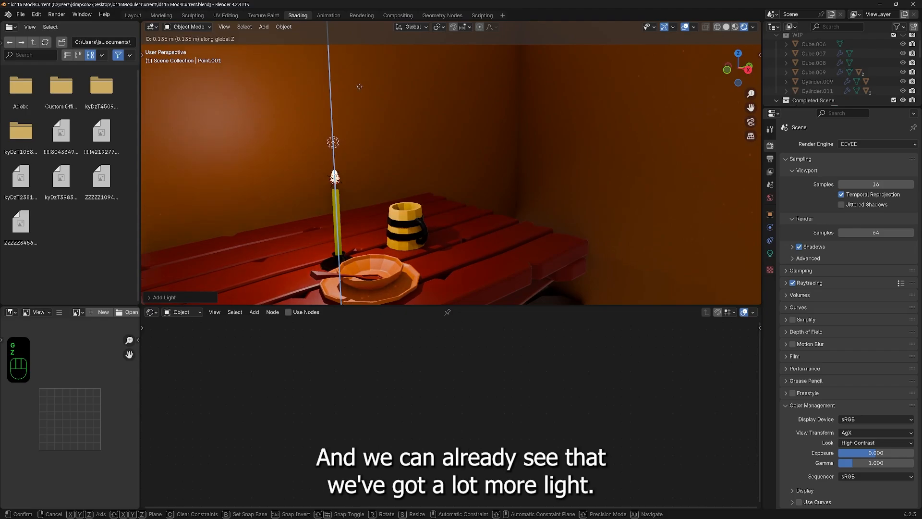
{"action": "left_click", "coordinate": [359, 88]}
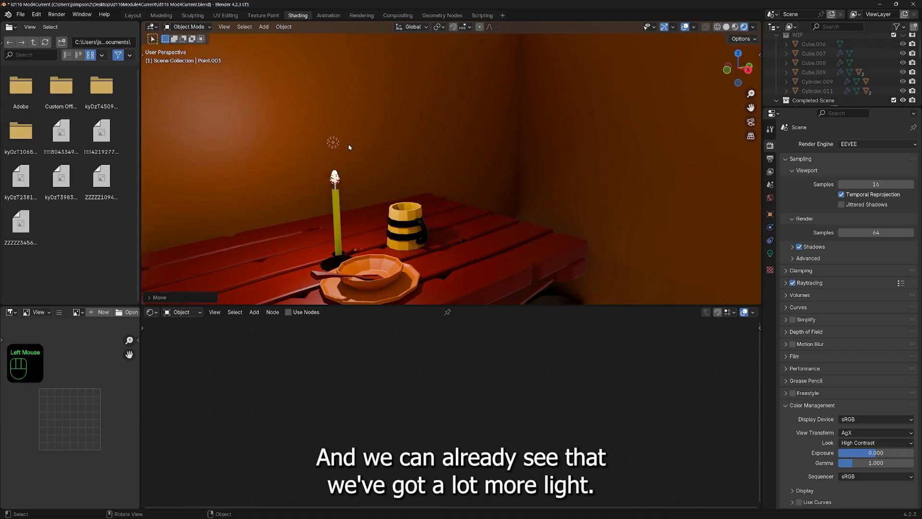
{"action": "key", "text": "g"}
{"action": "key", "text": "z"}
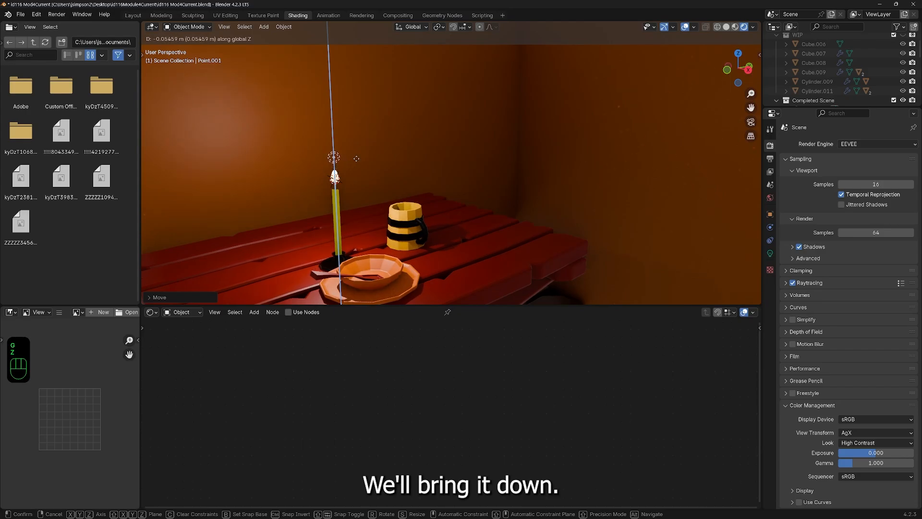
{"action": "left_click", "coordinate": [357, 156]}
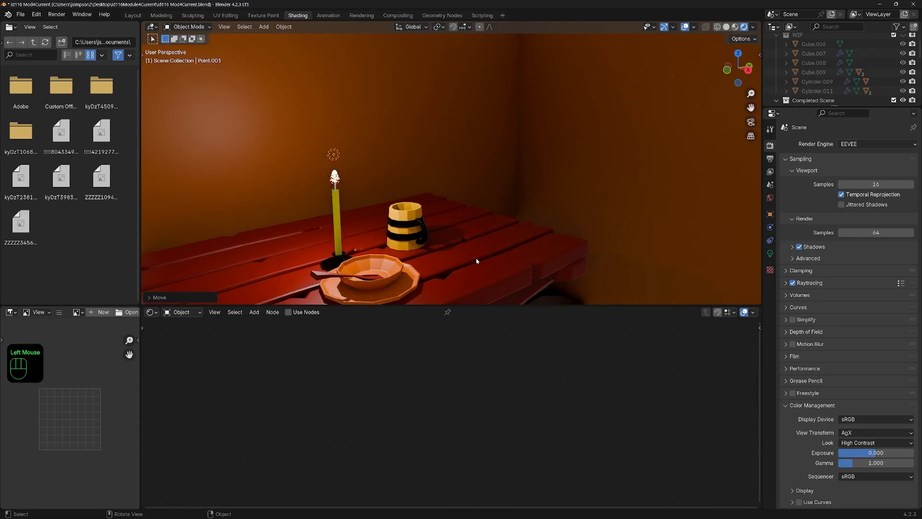
Step: Change the candle point light's color to a warm orange with hue about 0.071 and saturation about 0.795
{"action": "scroll", "coordinate": [478, 261], "scroll_direction": "down", "scroll_amount": 1}
{"action": "middle_click_drag", "start_coordinate": [465, 242], "coordinate": [495, 214]}
{"action": "scroll", "coordinate": [475, 222], "scroll_direction": "down", "scroll_amount": 1, "text": "shift"}
{"action": "scroll", "coordinate": [511, 217], "scroll_direction": "up", "scroll_amount": 3}
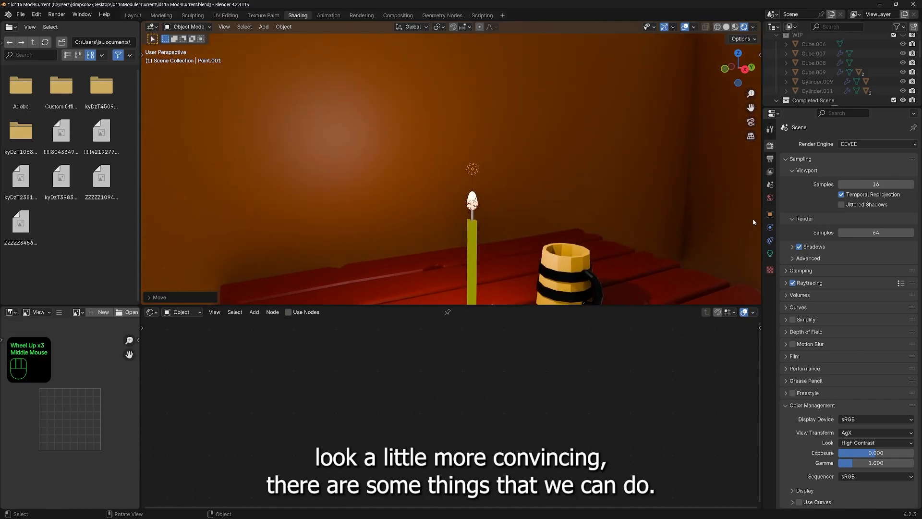
{"action": "left_click", "coordinate": [770, 255]}
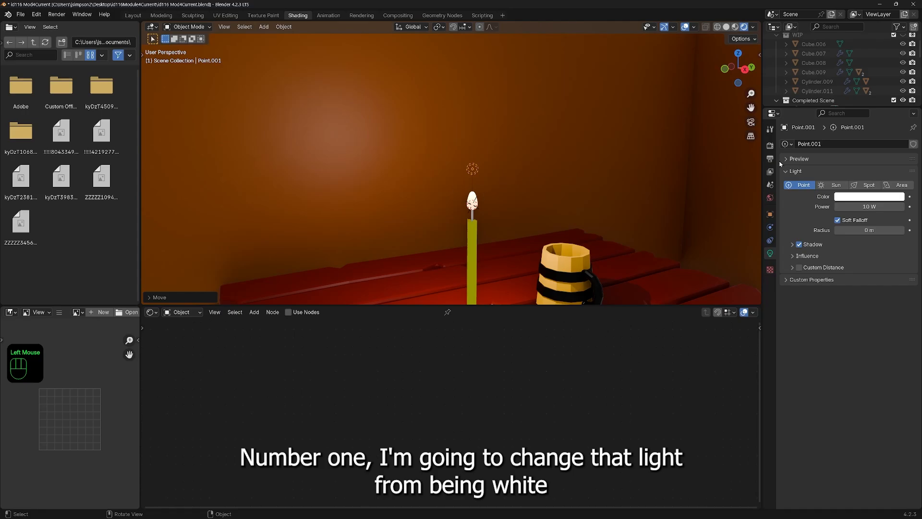
{"action": "left_click", "coordinate": [867, 198]}
{"action": "mouse_move", "coordinate": [839, 119]}
{"action": "left_mouse_down"}
{"action": "mouse_move", "coordinate": [834, 112]}
{"action": "mouse_move", "coordinate": [837, 119]}
{"action": "left_mouse_up"}
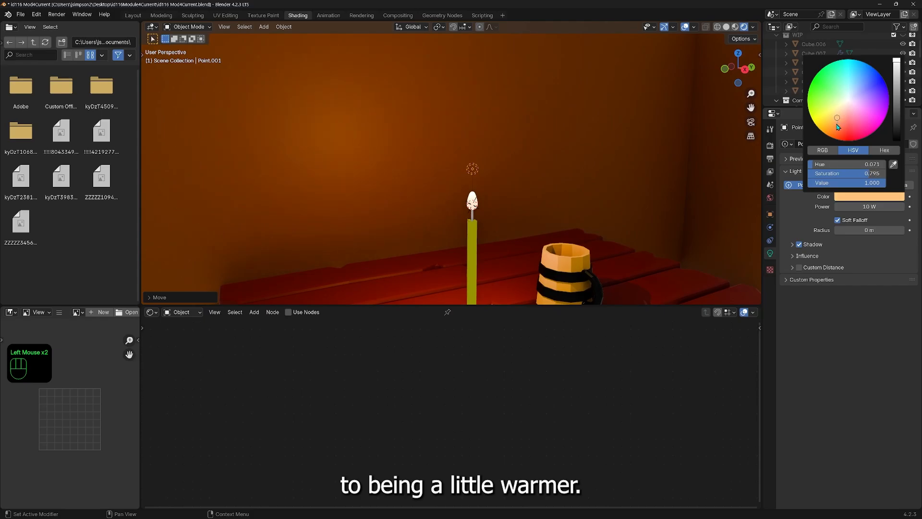
{"action": "scroll", "coordinate": [460, 212], "scroll_direction": "down", "scroll_amount": 5}
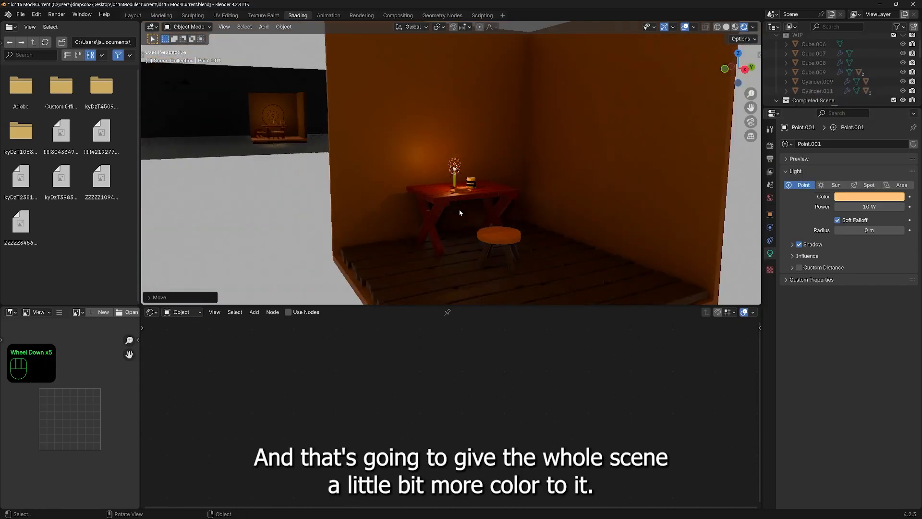
{"action": "middle_click_drag", "start_coordinate": [431, 87], "coordinate": [287, 196]}
{"action": "scroll", "coordinate": [484, 152], "scroll_direction": "down", "scroll_amount": 4}
{"action": "scroll", "coordinate": [484, 152], "scroll_direction": "up", "scroll_amount": 5}
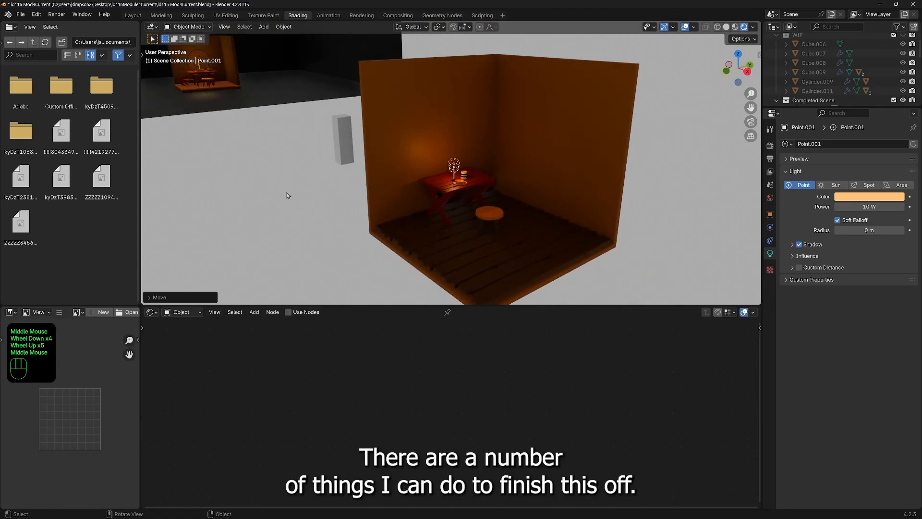
Step: Show the World shader nodes and darken the Background color to a dark gray
{"action": "middle_click_drag", "start_coordinate": [492, 197], "coordinate": [425, 187], "text": "shift"}
{"action": "left_click", "coordinate": [182, 312]}
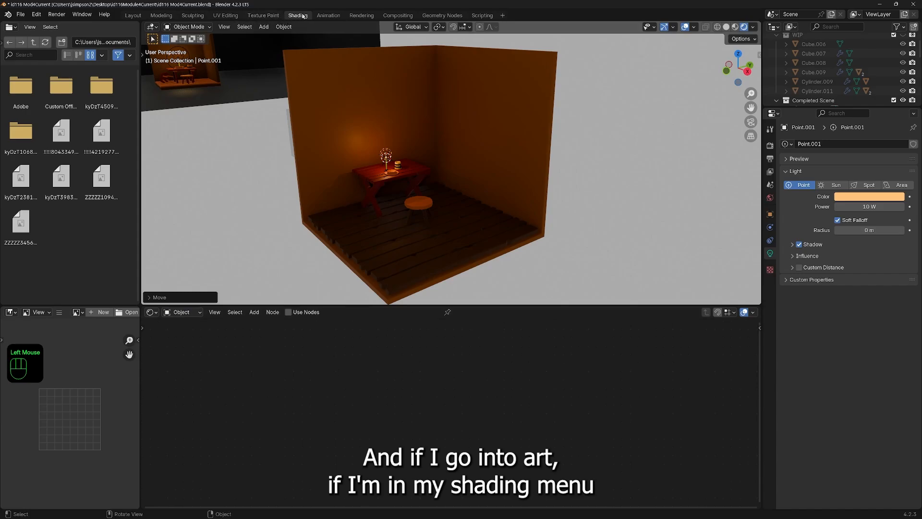
{"action": "left_click", "coordinate": [179, 312]}
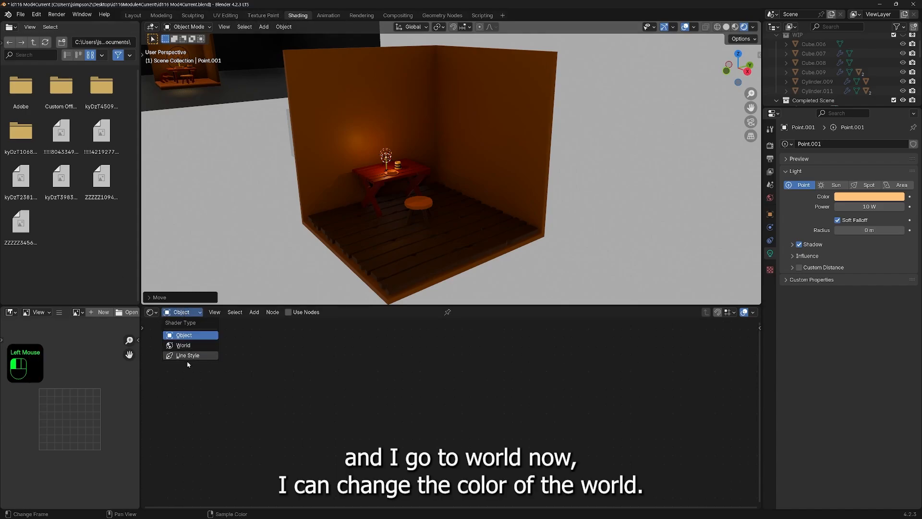
{"action": "left_click", "coordinate": [183, 346]}
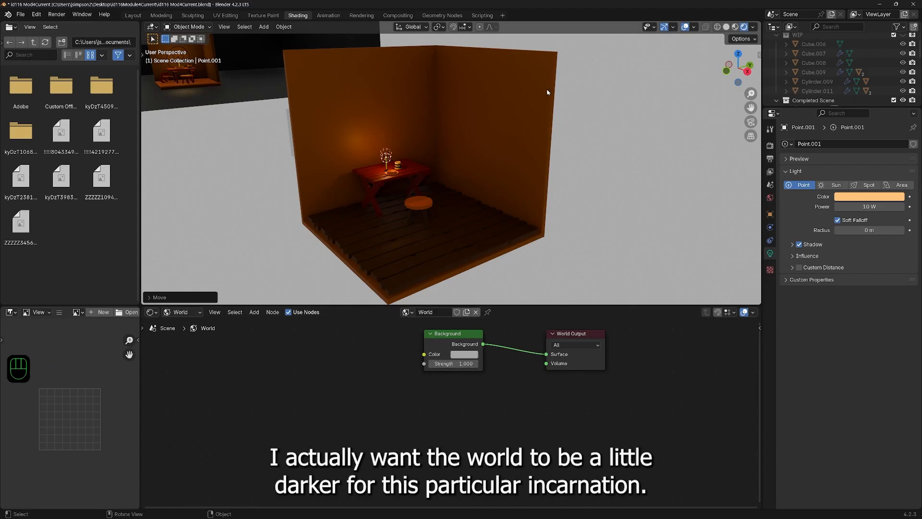
{"action": "left_click", "coordinate": [465, 356]}
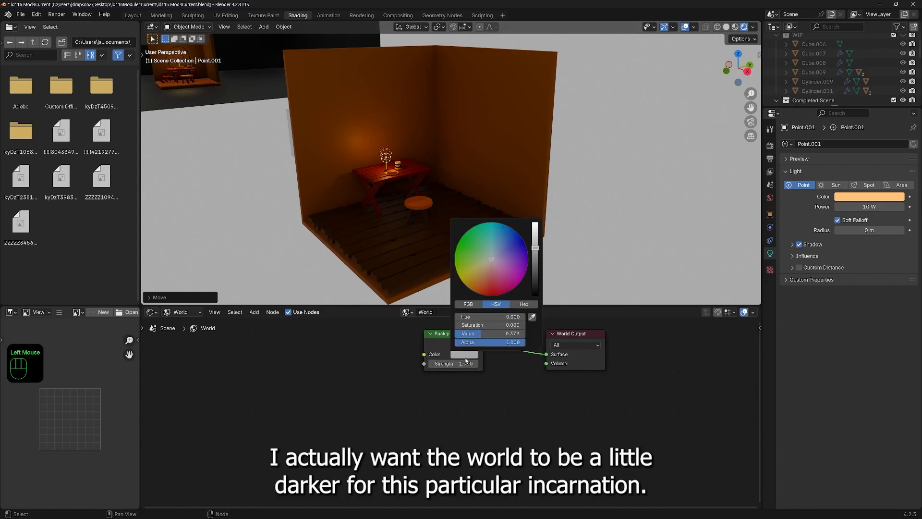
{"action": "left_click_drag", "start_coordinate": [535, 248], "coordinate": [536, 276]}
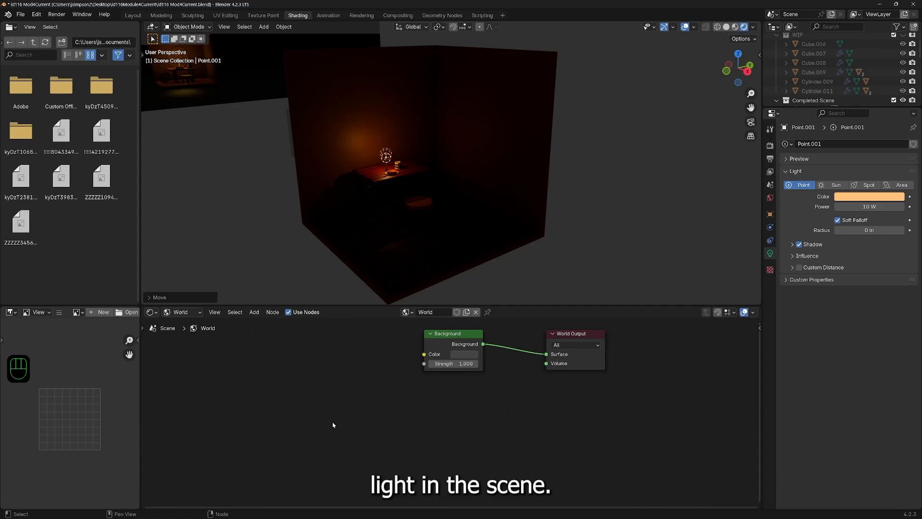
Step: Set the candle point light's power to 25 W
{"action": "scroll", "coordinate": [374, 202], "scroll_direction": "up", "scroll_amount": 5}
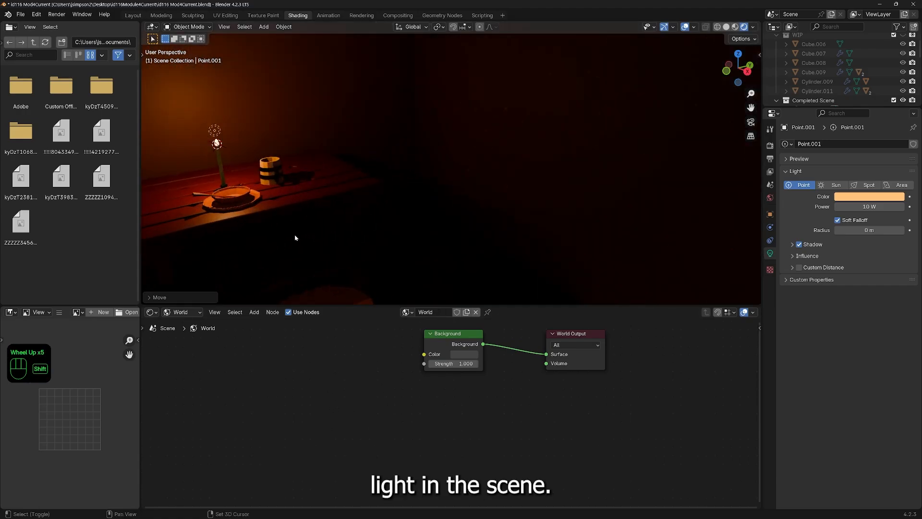
{"action": "middle_click_drag", "start_coordinate": [295, 237], "coordinate": [480, 163], "text": "shift"}
{"action": "scroll", "coordinate": [482, 170], "scroll_direction": "down", "scroll_amount": 1}
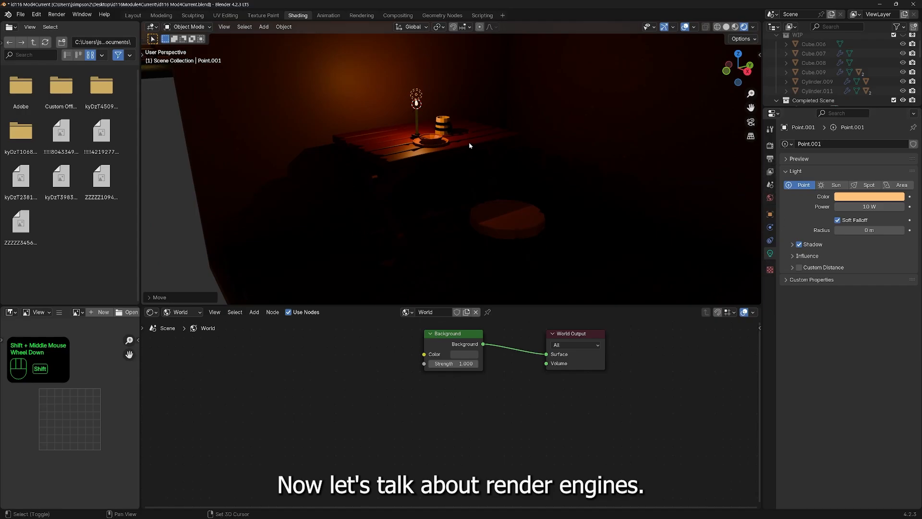
{"action": "middle_click_drag", "start_coordinate": [399, 197], "coordinate": [390, 207], "text": "shift"}
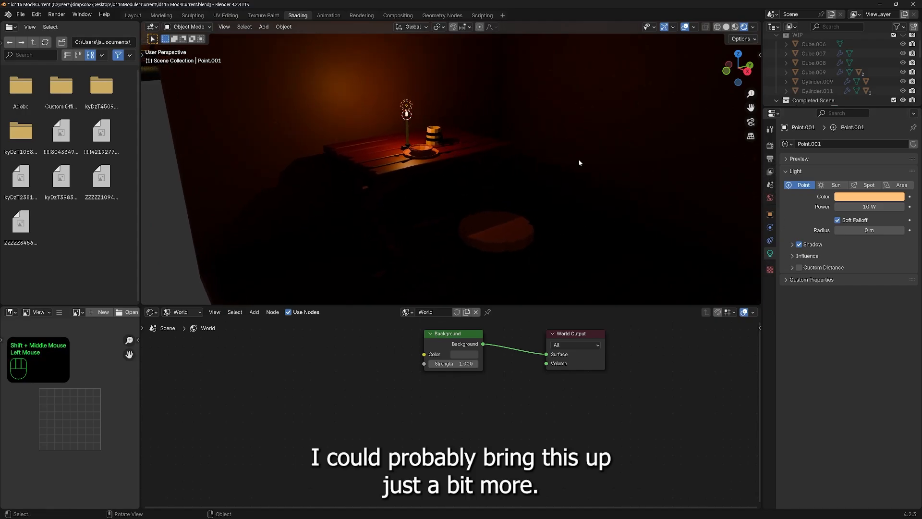
{"action": "double_click", "coordinate": [854, 208]}
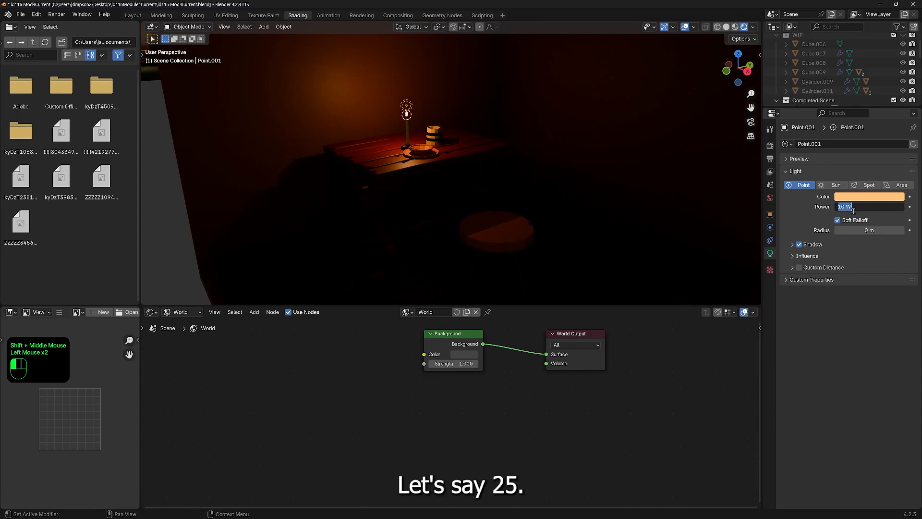
{"action": "type", "text": "25"}
{"action": "key", "text": "Return"}
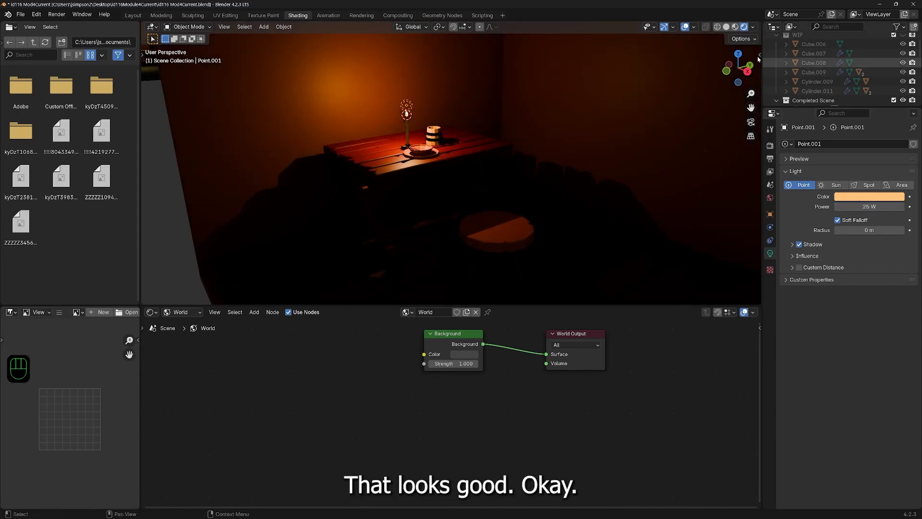
{"action": "middle_click_drag", "start_coordinate": [475, 176], "coordinate": [485, 173]}
{"action": "middle_click_drag", "start_coordinate": [549, 152], "coordinate": [504, 163], "text": "shift"}
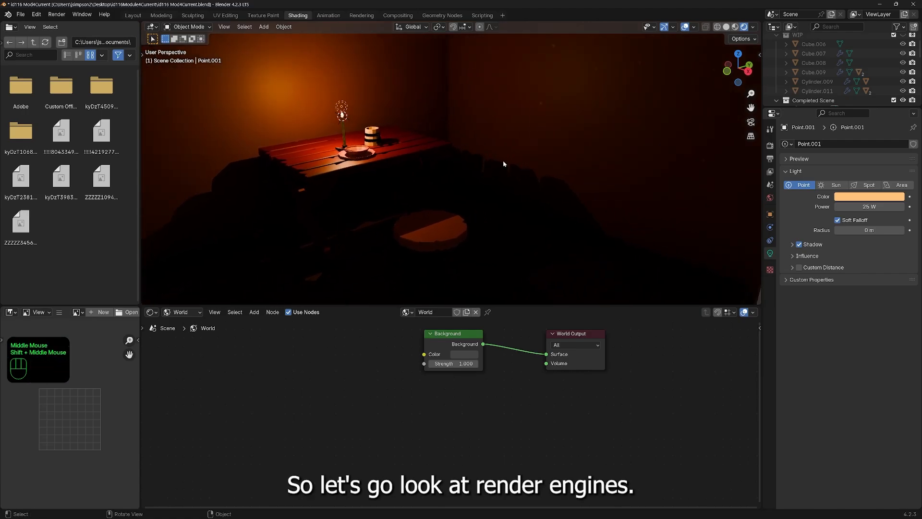
Step: In the EEVEE render settings, turn Raytracing off and back on to compare its effect on the candlelit table
{"action": "left_click", "coordinate": [770, 145]}
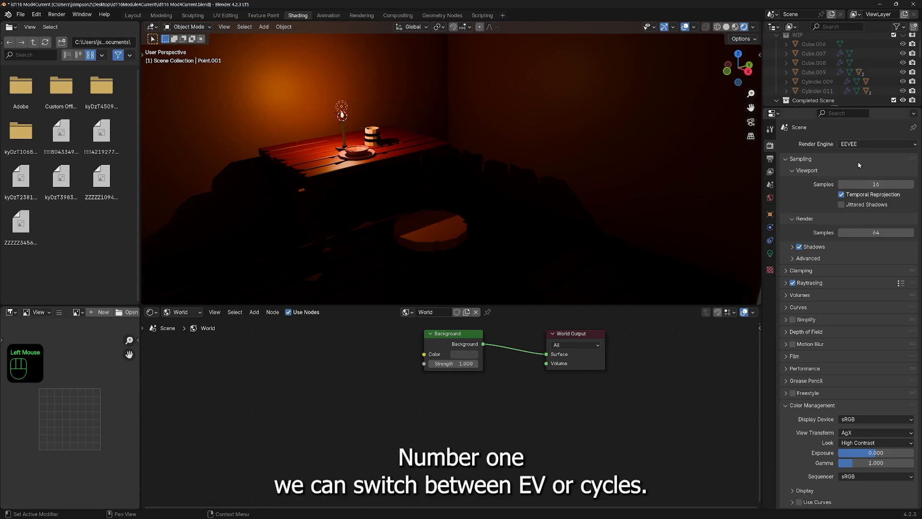
{"action": "left_click", "coordinate": [866, 145]}
{"action": "left_click", "coordinate": [867, 147]}
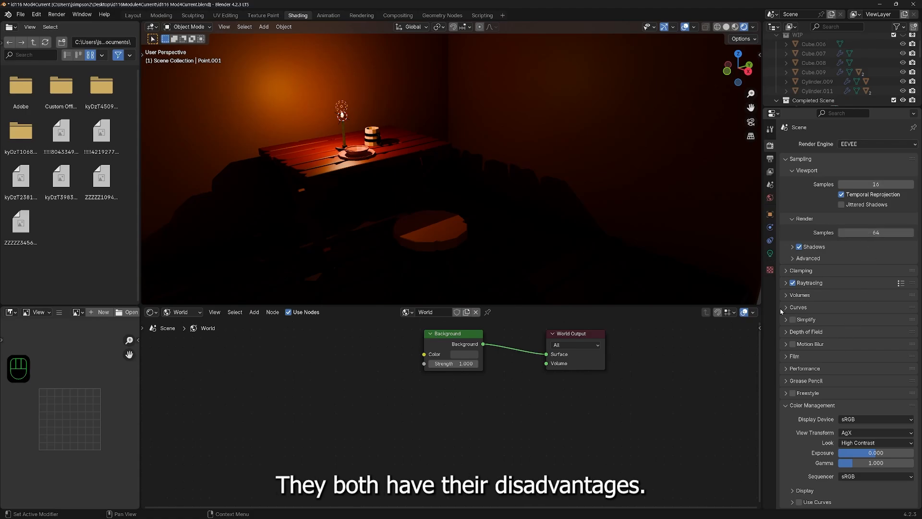
{"action": "left_click", "coordinate": [793, 283]}
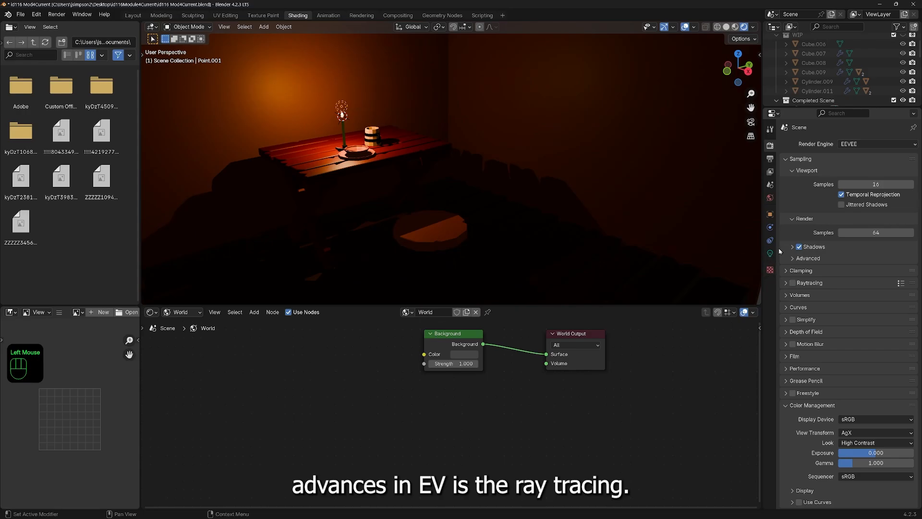
{"action": "left_click", "coordinate": [792, 284]}
{"action": "scroll", "coordinate": [317, 173], "scroll_direction": "up", "scroll_amount": 3}
{"action": "mouse_move", "coordinate": [317, 173]}
{"action": "middle_mouse_down"}
{"action": "mouse_move", "coordinate": [309, 158]}
{"action": "mouse_move", "coordinate": [304, 174]}
{"action": "middle_mouse_up"}
{"action": "middle_click_drag", "start_coordinate": [341, 151], "coordinate": [499, 127], "text": "shift"}
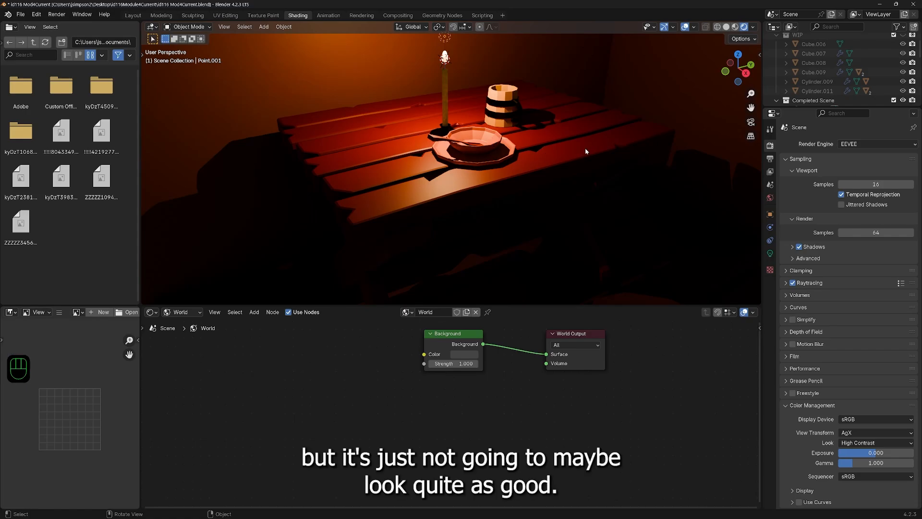
Step: Switch the render engine to Cycles and examine the candlelit table in the viewport
{"action": "left_click", "coordinate": [858, 145]}
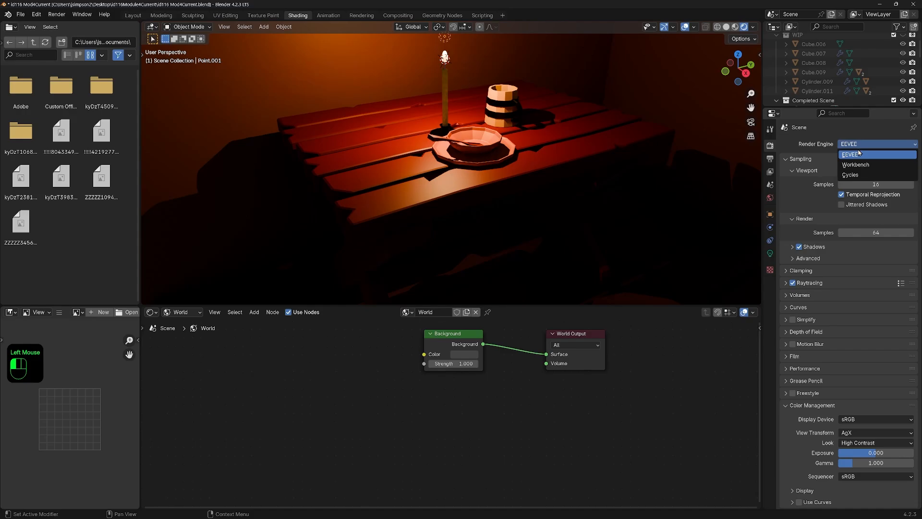
{"action": "left_click", "coordinate": [859, 176]}
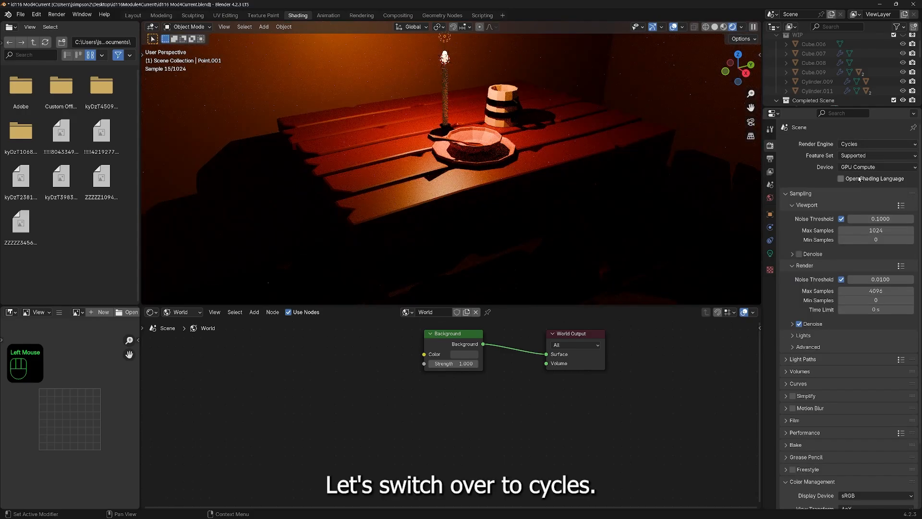
{"action": "mouse_move", "coordinate": [438, 222]}
{"action": "middle_mouse_down"}
{"action": "mouse_move", "coordinate": [441, 206]}
{"action": "mouse_move", "coordinate": [447, 222]}
{"action": "middle_mouse_up"}
{"action": "middle_click_drag", "start_coordinate": [494, 142], "coordinate": [479, 221], "text": "shift"}
{"action": "middle_click_drag", "start_coordinate": [510, 193], "coordinate": [501, 134]}
{"action": "scroll", "coordinate": [505, 197], "scroll_direction": "down", "scroll_amount": 2}
{"action": "scroll", "coordinate": [518, 194], "scroll_direction": "up", "scroll_amount": 2}
{"action": "scroll", "coordinate": [507, 133], "scroll_direction": "down", "scroll_amount": 1}
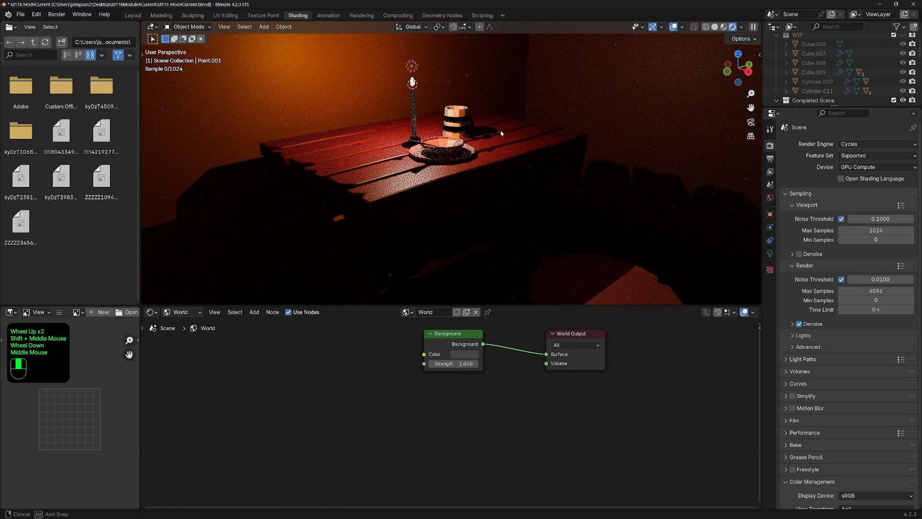
Step: Brighten the World Background color to a value of about 0.298 for more ambient light in the room
{"action": "left_click", "coordinate": [459, 355]}
{"action": "left_click", "coordinate": [472, 357]}
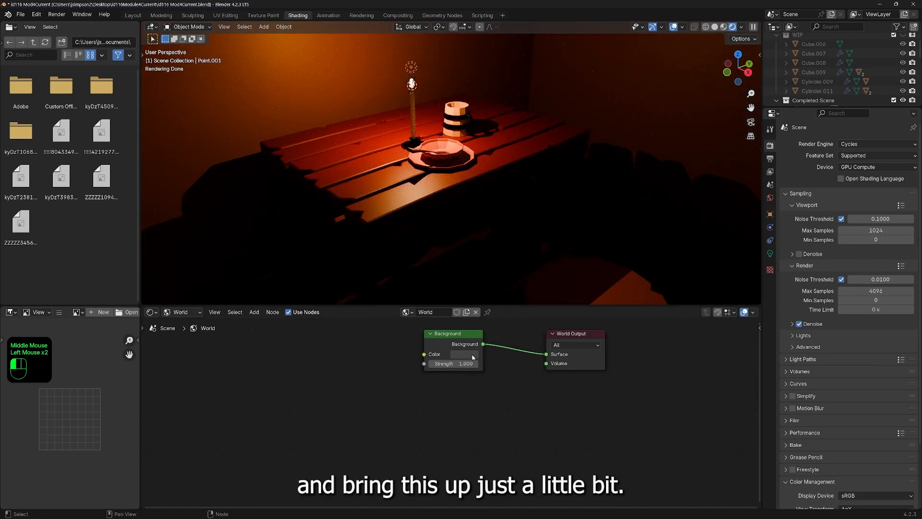
{"action": "left_click_drag", "start_coordinate": [536, 277], "coordinate": [535, 253]}
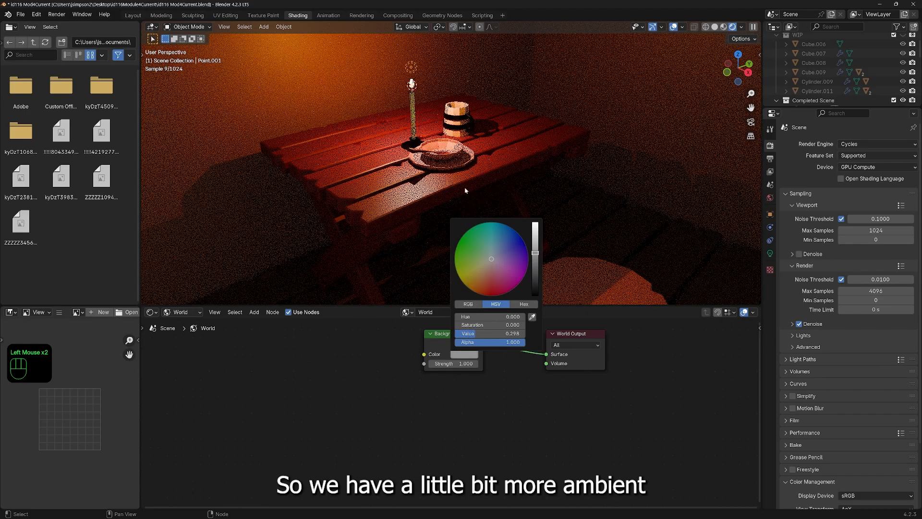
{"action": "scroll", "coordinate": [465, 200], "scroll_direction": "down", "scroll_amount": 4}
{"action": "scroll", "coordinate": [521, 184], "scroll_direction": "up", "scroll_amount": 1}
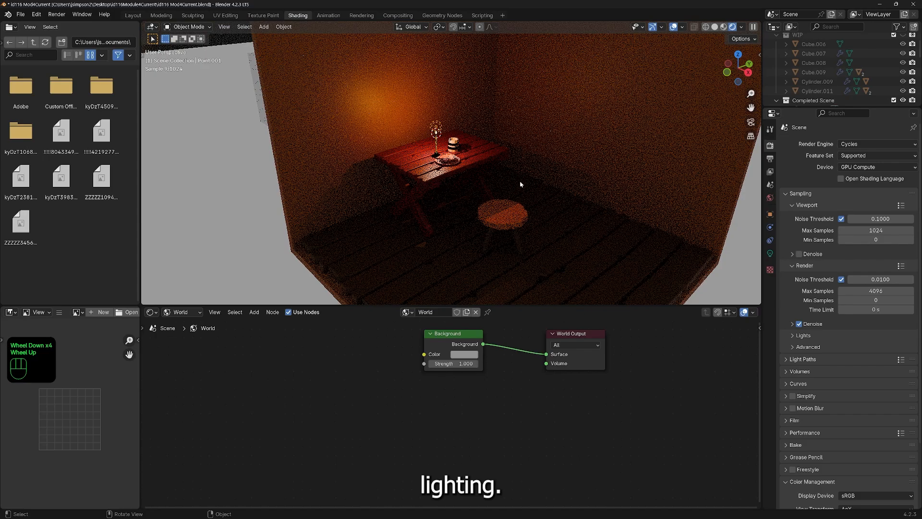
{"action": "scroll", "coordinate": [521, 184], "scroll_direction": "up", "scroll_amount": 2}
{"action": "middle_click_drag", "start_coordinate": [573, 179], "coordinate": [566, 172], "text": "shift"}
{"action": "middle_click_drag", "start_coordinate": [606, 142], "coordinate": [548, 173], "text": "shift"}
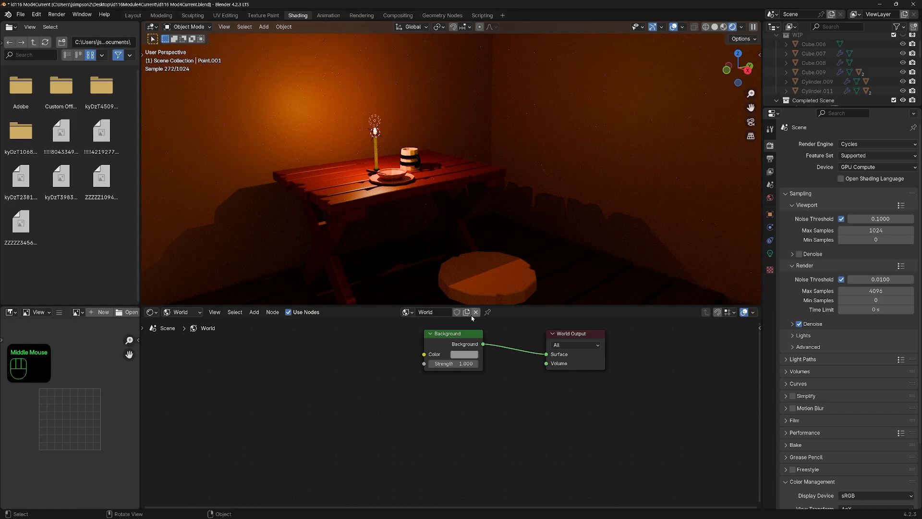
Step: Switch to the Modeling workspace and select the large backdrop plane around the reference room to examine it
{"action": "left_click", "coordinate": [162, 16]}
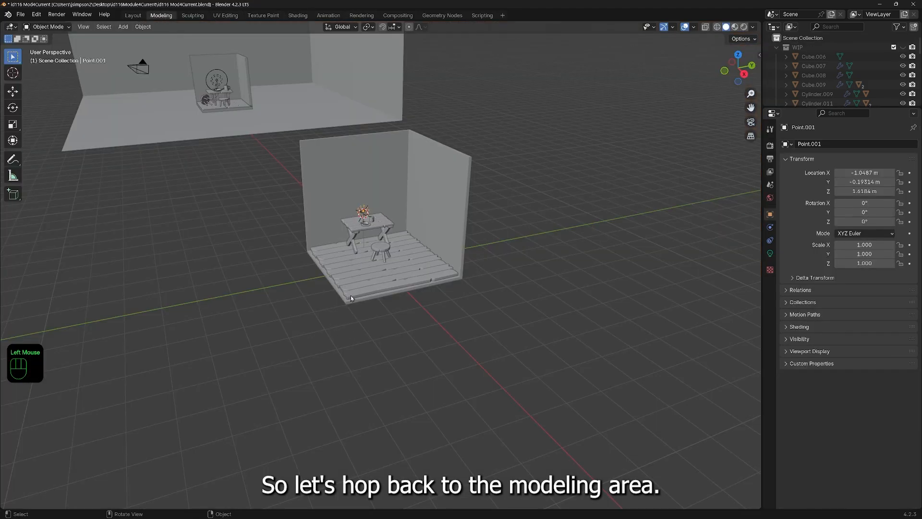
{"action": "middle_click_drag", "start_coordinate": [350, 295], "coordinate": [387, 295]}
{"action": "middle_click_drag", "start_coordinate": [374, 279], "coordinate": [455, 295], "text": "shift"}
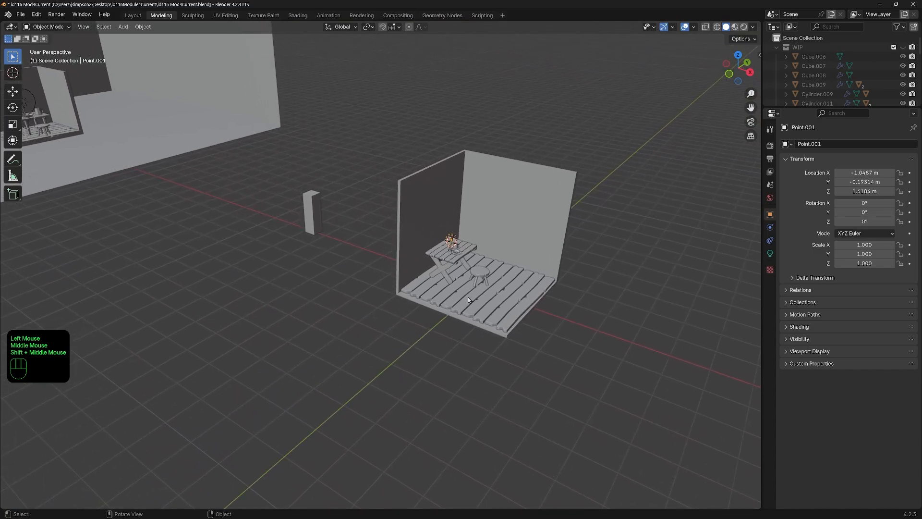
{"action": "scroll", "coordinate": [476, 305], "scroll_direction": "down", "scroll_amount": 2}
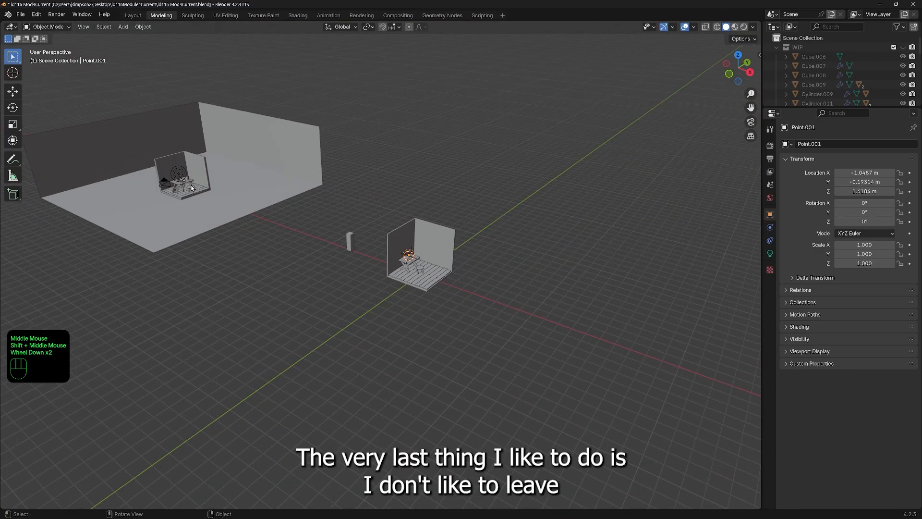
{"action": "left_click", "coordinate": [171, 212]}
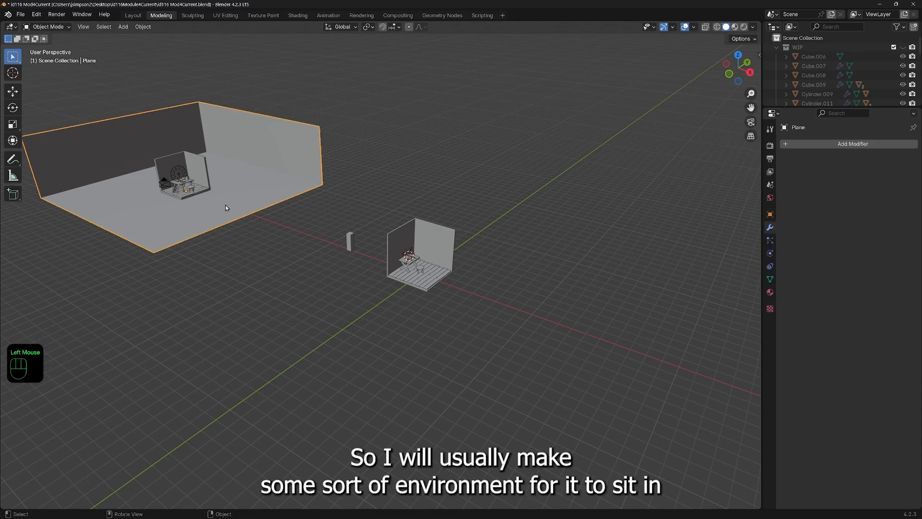
{"action": "middle_click_drag", "start_coordinate": [164, 233], "coordinate": [341, 223]}
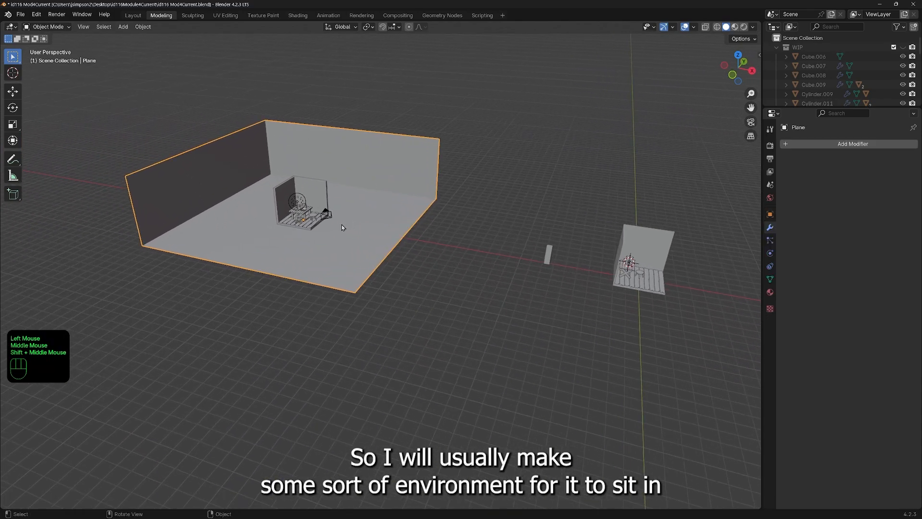
Step: Snap the 3D cursor to the world origin at the new room
{"action": "middle_click_drag", "start_coordinate": [414, 272], "coordinate": [229, 205], "text": "shift"}
{"action": "scroll", "coordinate": [342, 259], "scroll_direction": "up", "scroll_amount": 3}
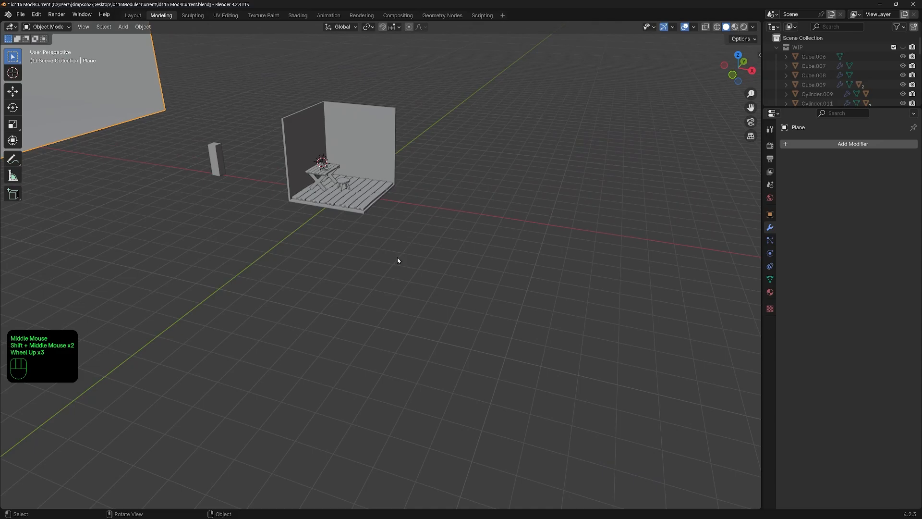
{"action": "key", "text": "shift+s"}
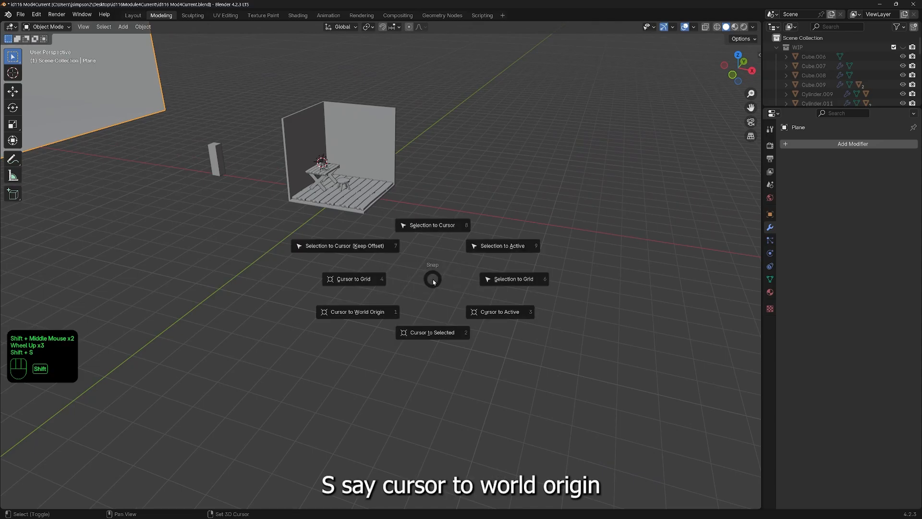
{"action": "left_click", "coordinate": [362, 313]}
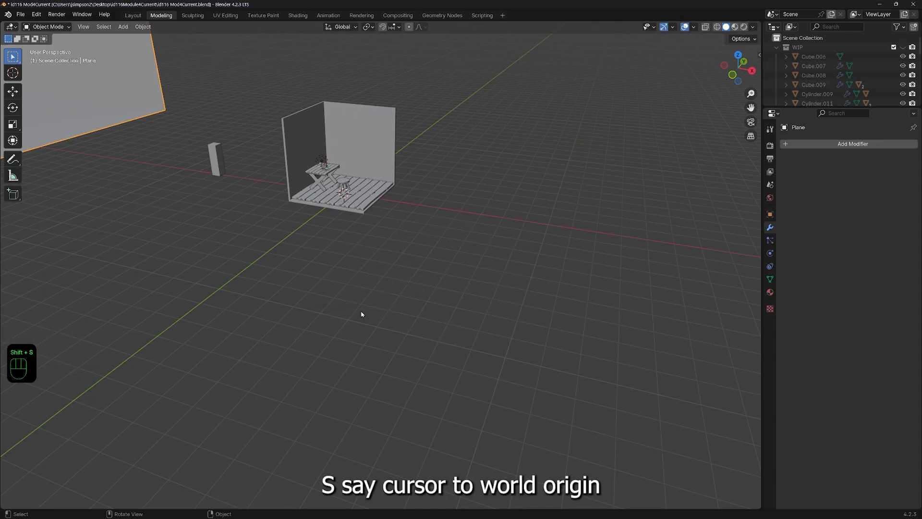
Step: Add a mesh plane at the world origin and scale it up uniformly until it extends well beyond the room on every side
{"action": "scroll", "coordinate": [397, 191], "scroll_direction": "up", "scroll_amount": 2}
{"action": "middle_click_drag", "start_coordinate": [397, 191], "coordinate": [379, 210]}
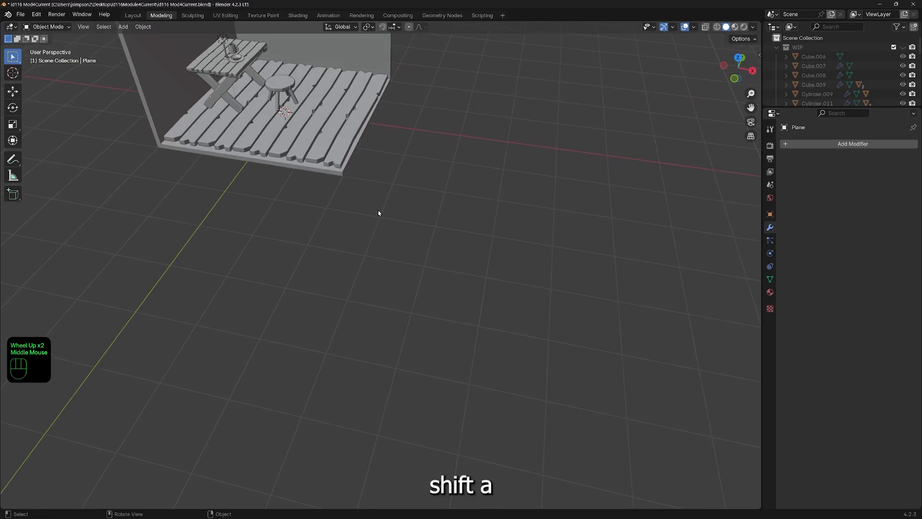
{"action": "key", "text": "shift+a"}
{"action": "mouse_move", "coordinate": [349, 97]}
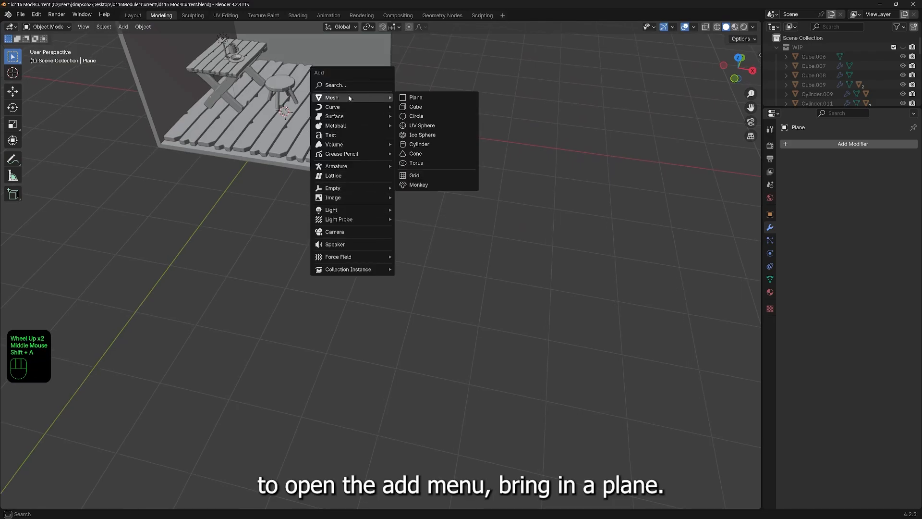
{"action": "left_click", "coordinate": [415, 97]}
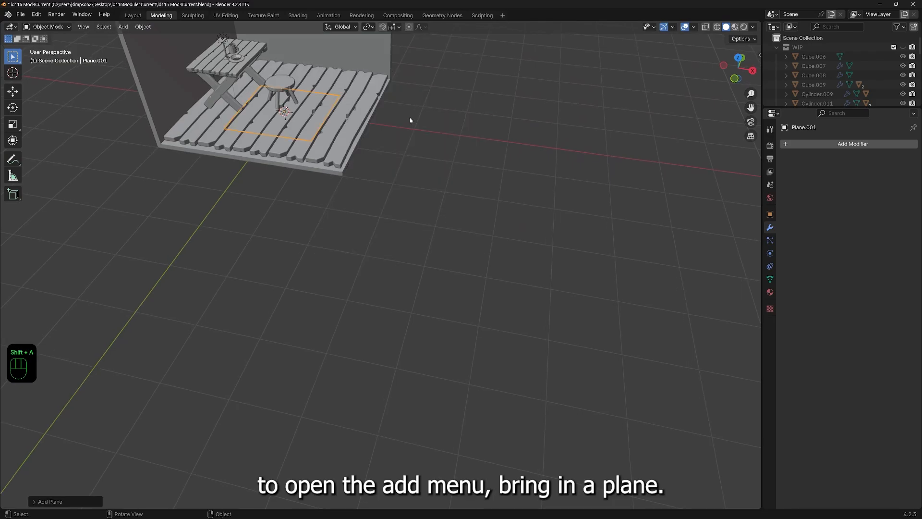
{"action": "scroll", "coordinate": [410, 118], "scroll_direction": "down", "scroll_amount": 3}
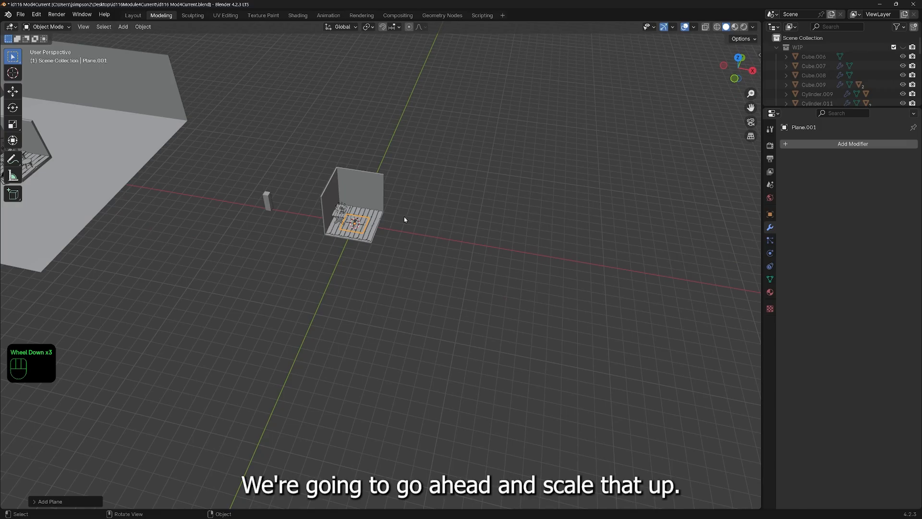
{"action": "key", "text": "s"}
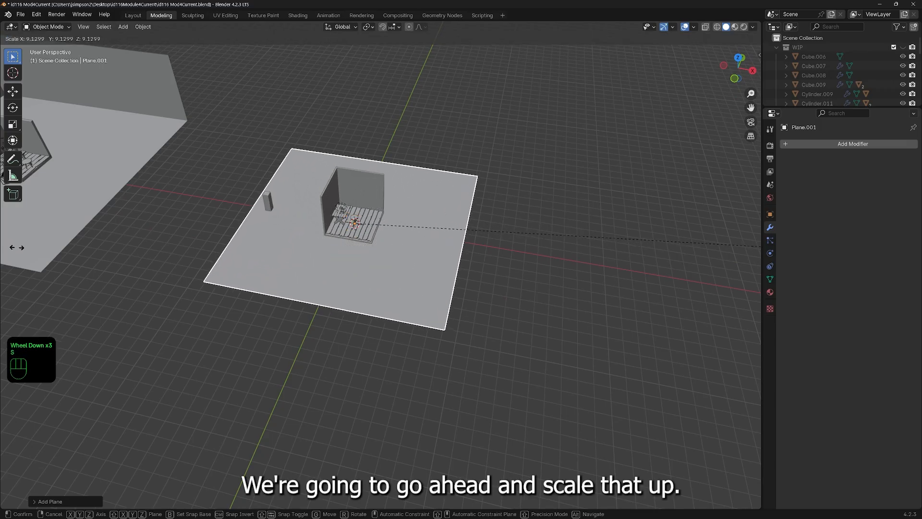
{"action": "left_click", "coordinate": [49, 252]}
{"action": "middle_click_drag", "start_coordinate": [327, 285], "coordinate": [337, 269]}
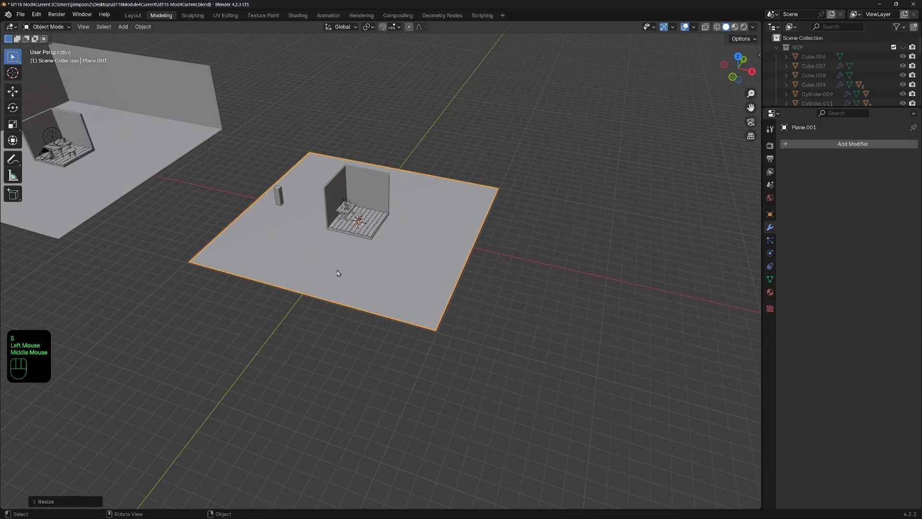
Step: Extrude the plane's two outer edges behind the room's walls straight up along Z by about 8 m to form backdrop walls
{"action": "key", "text": "Tab"}
{"action": "scroll", "coordinate": [356, 259], "scroll_direction": "up", "scroll_amount": 2}
{"action": "middle_click_drag", "start_coordinate": [206, 246], "coordinate": [258, 273], "text": "shift"}
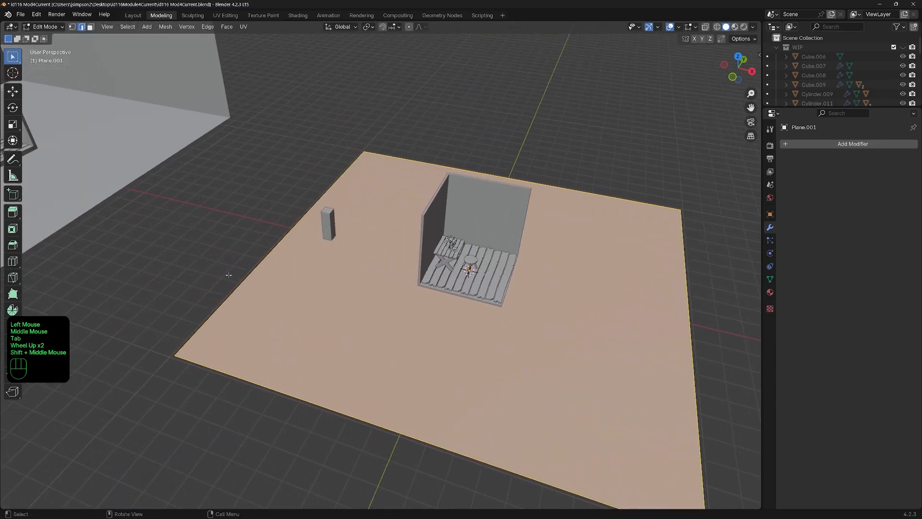
{"action": "key", "text": "2"}
{"action": "left_click", "coordinate": [599, 112]}
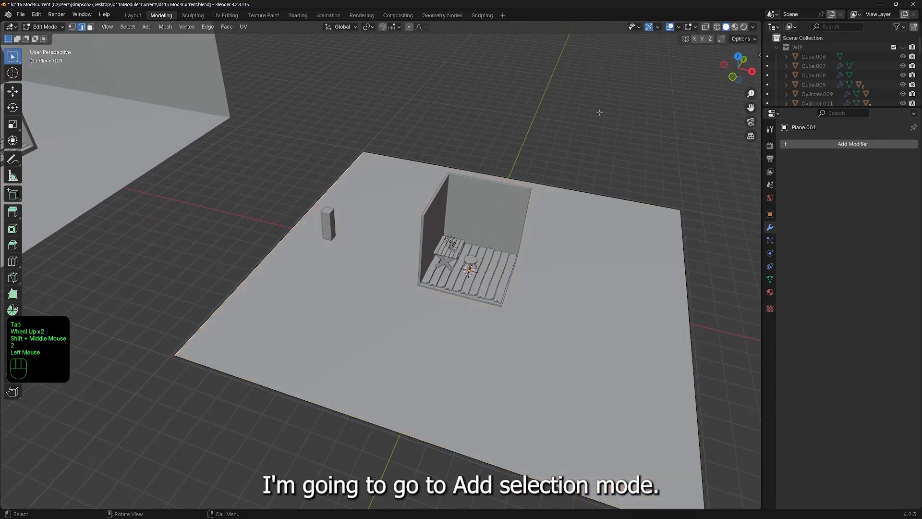
{"action": "left_click", "coordinate": [588, 195], "text": "shift"}
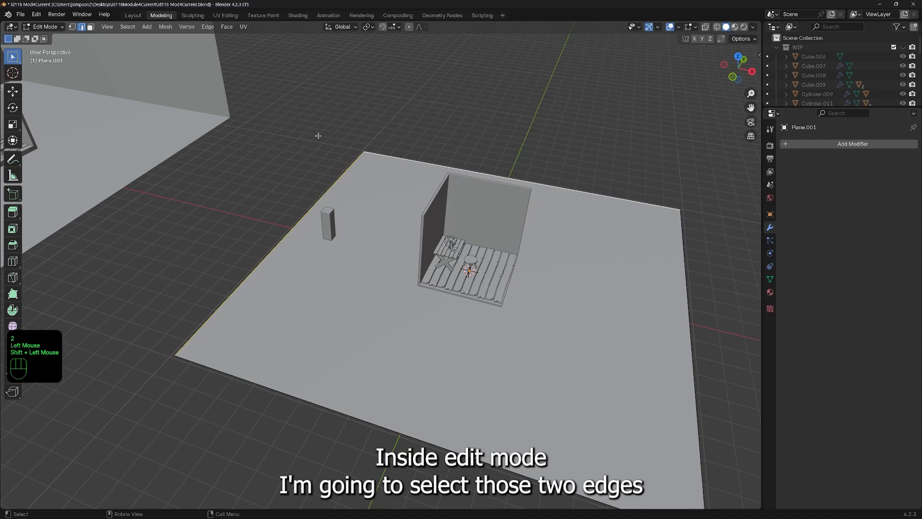
{"action": "key", "text": "e"}
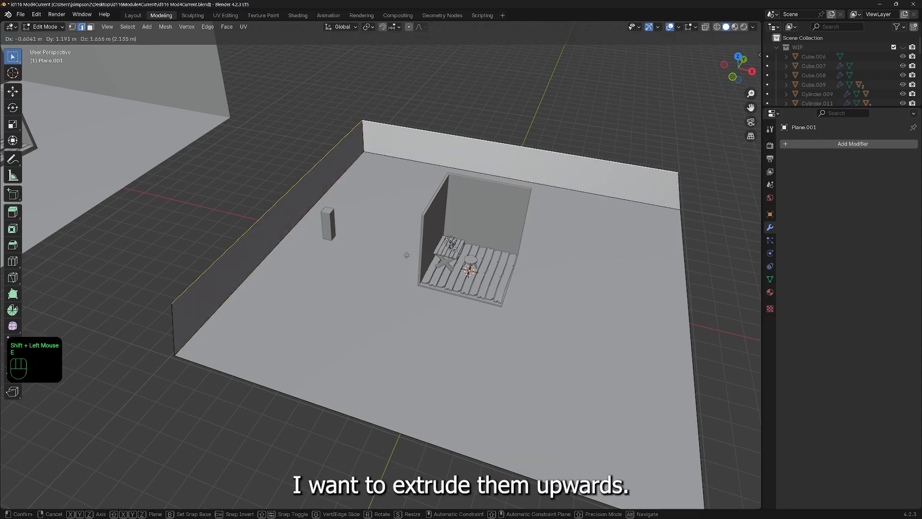
{"action": "key", "text": "z"}
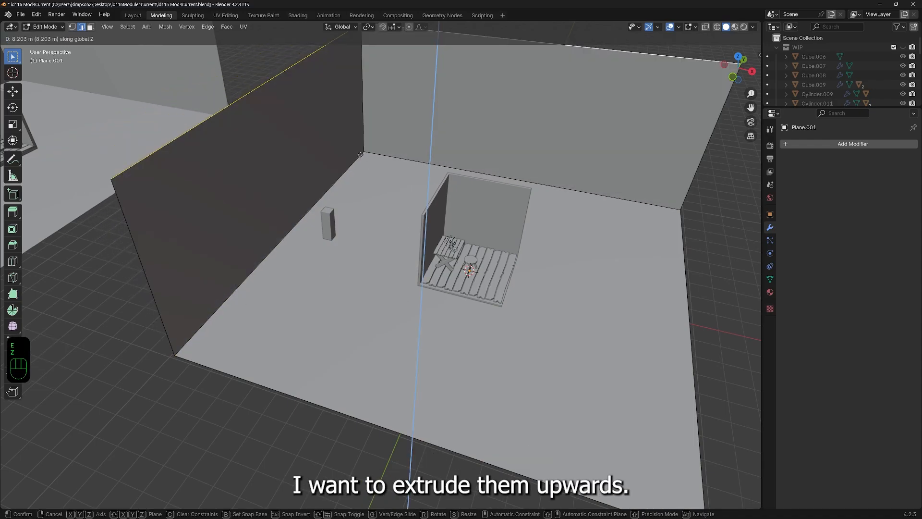
{"action": "left_click", "coordinate": [386, 152]}
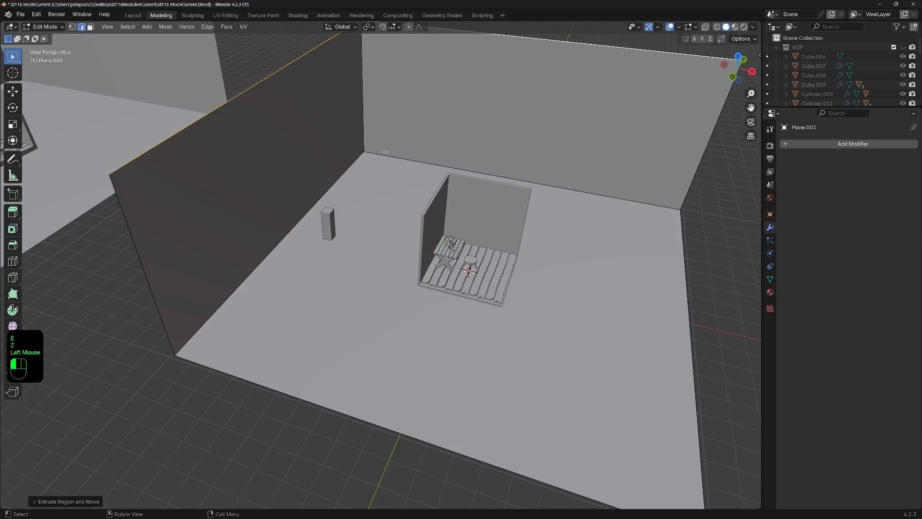
Step: Bevel the two edges where the backdrop walls meet the floor, using about a 0.25 m offset and 6 segments
{"action": "left_click", "coordinate": [261, 259]}
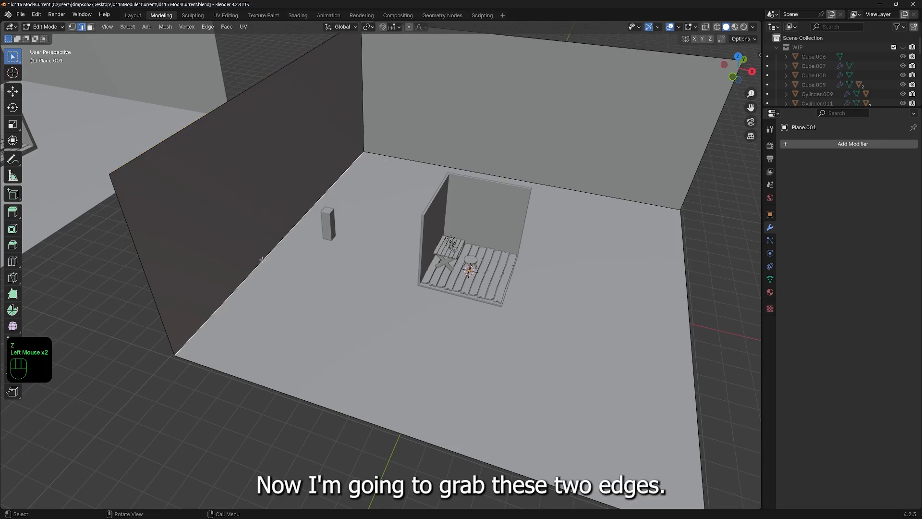
{"action": "left_click", "coordinate": [638, 202], "text": "shift"}
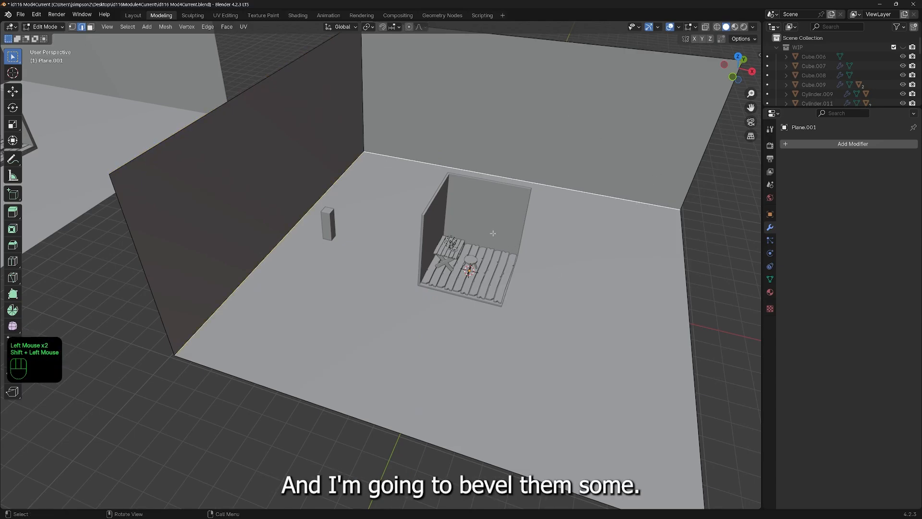
{"action": "key", "text": "ctrl+b"}
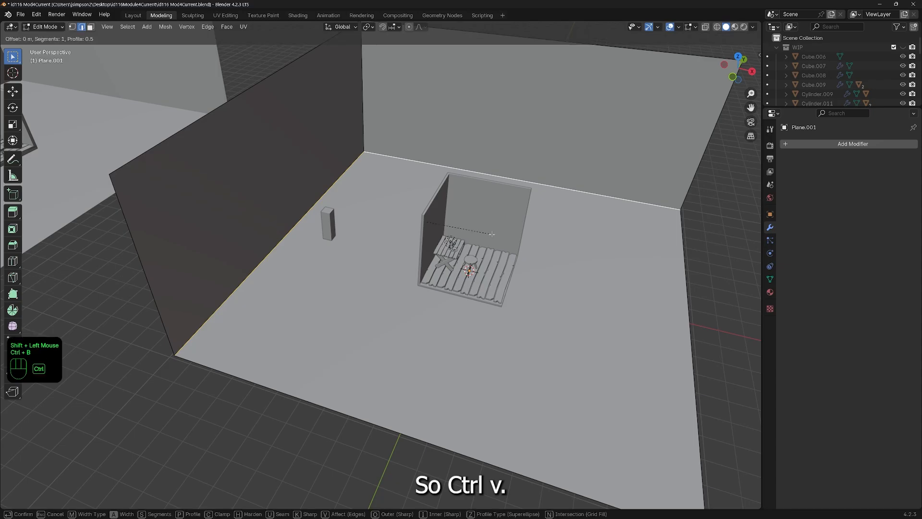
{"action": "scroll", "coordinate": [502, 242], "scroll_direction": "up", "scroll_amount": 3}
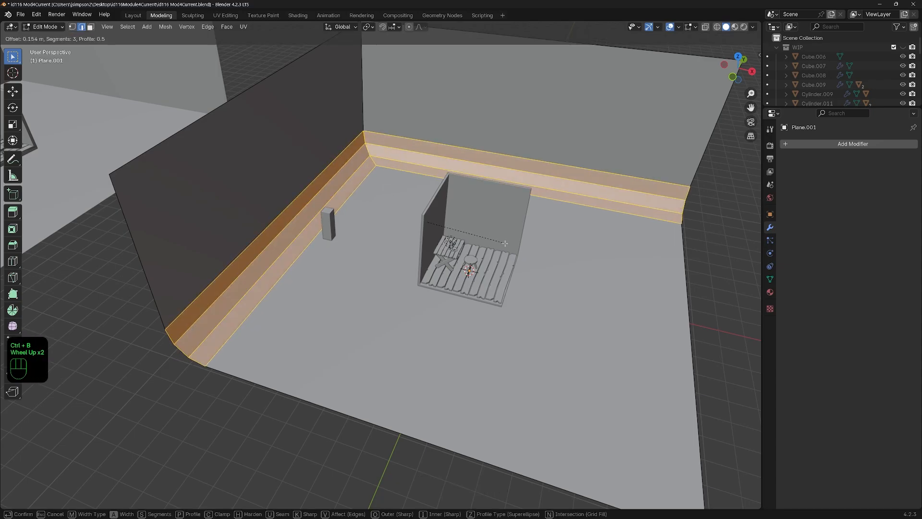
{"action": "scroll", "coordinate": [511, 241], "scroll_direction": "up", "scroll_amount": 1}
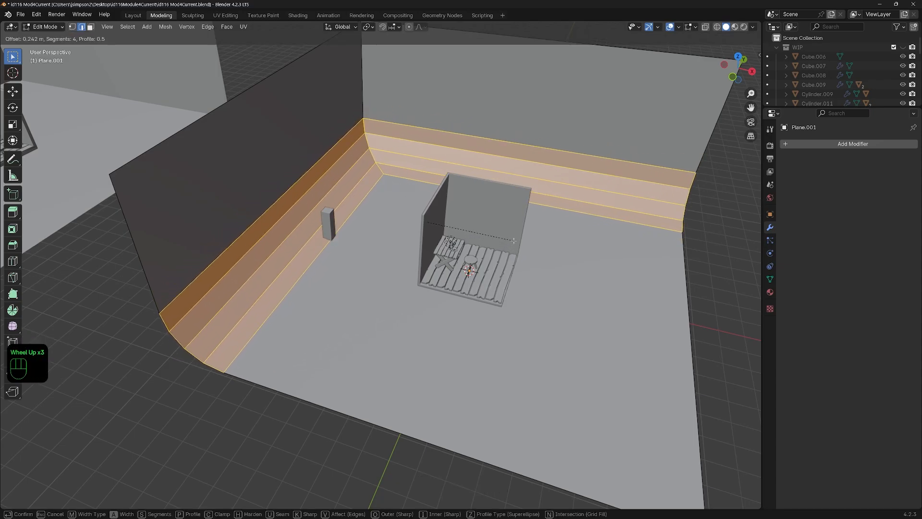
{"action": "scroll", "coordinate": [513, 240], "scroll_direction": "up", "scroll_amount": 1}
{"action": "left_click", "coordinate": [515, 241]}
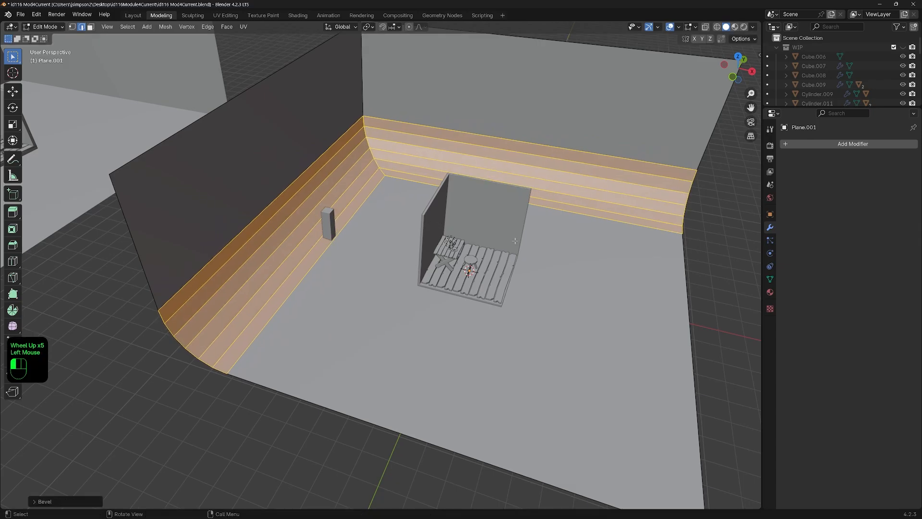
Step: Return to Object Mode and apply Shade Smooth to the curved backdrop
{"action": "key", "text": "Tab"}
{"action": "middle_click_drag", "start_coordinate": [510, 420], "coordinate": [486, 405]}
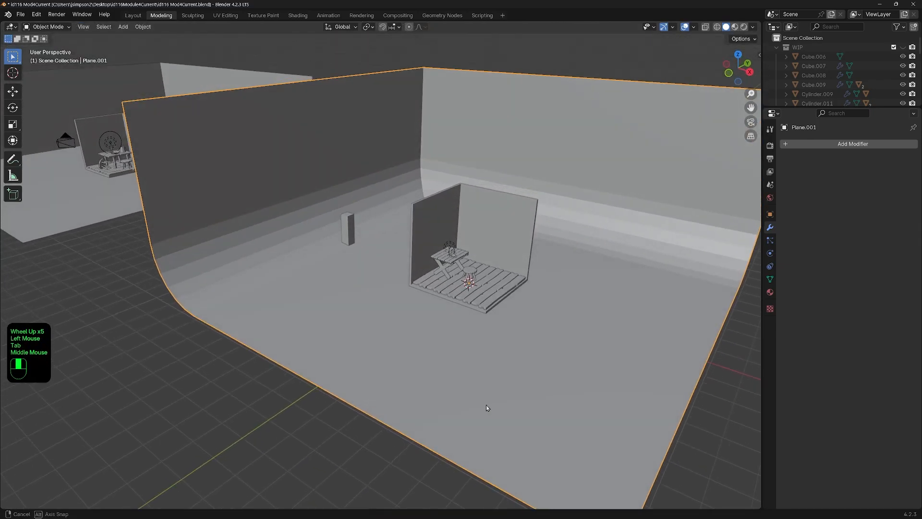
{"action": "right_click", "coordinate": [308, 297]}
{"action": "mouse_move", "coordinate": [336, 297]}
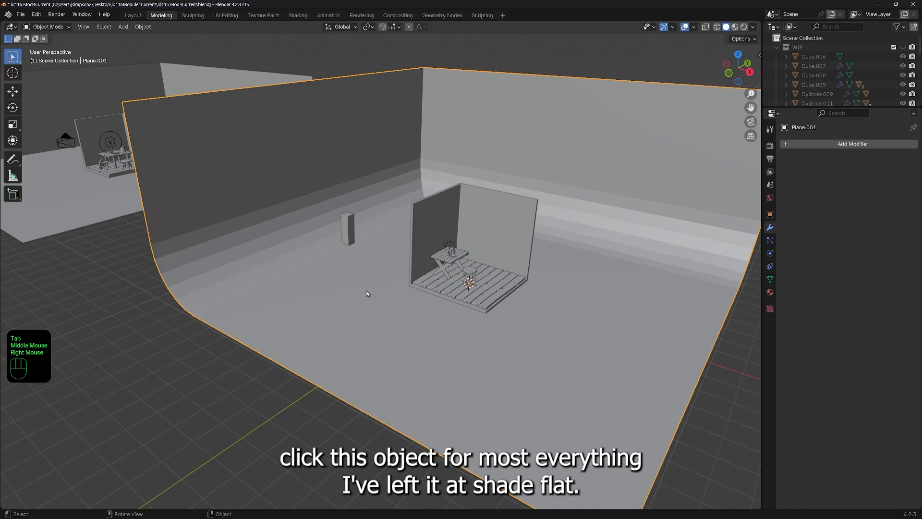
{"action": "right_click", "coordinate": [238, 291]}
{"action": "left_click", "coordinate": [186, 250]}
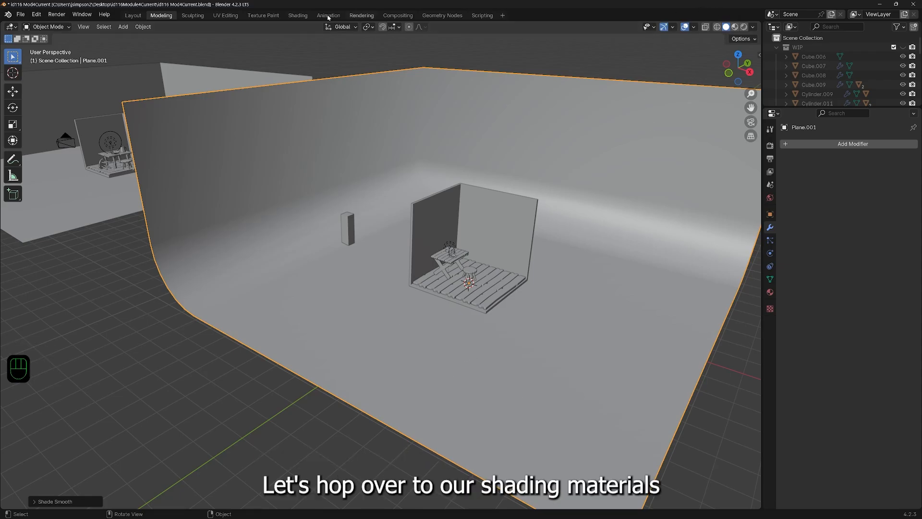
Step: Switch to the Shading workspace and change the shader editor's type from World to Object
{"action": "left_click", "coordinate": [297, 16]}
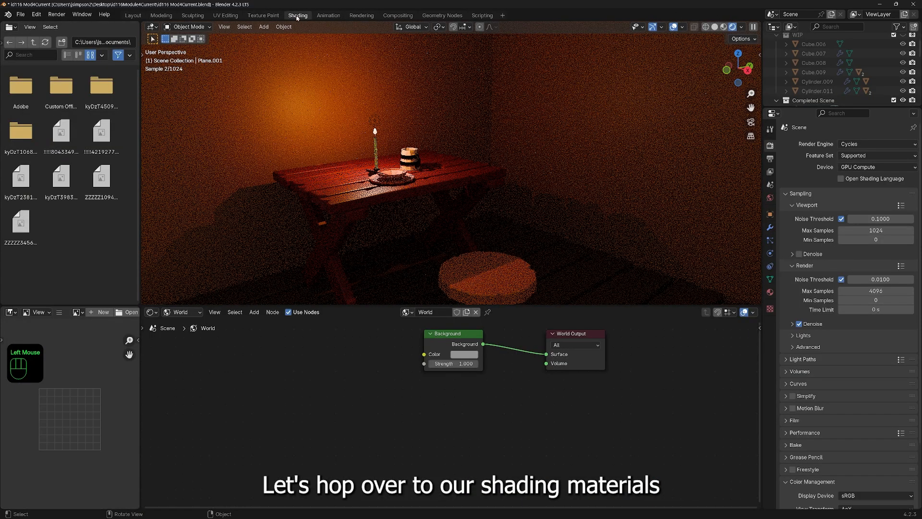
{"action": "left_click", "coordinate": [178, 317]}
{"action": "left_click", "coordinate": [190, 336]}
Step: Try the existing Black material on the backdrop plane and replace it with the existing Material.005
{"action": "scroll", "coordinate": [464, 203], "scroll_direction": "down", "scroll_amount": 2}
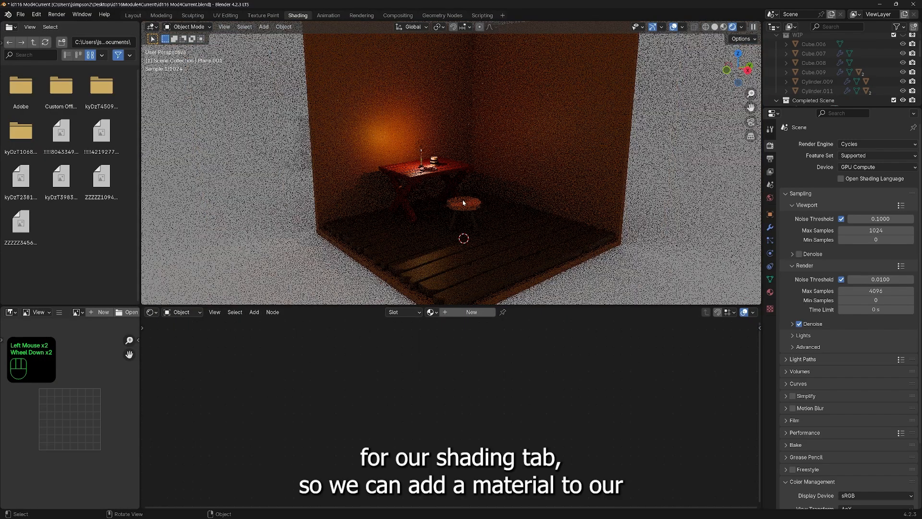
{"action": "scroll", "coordinate": [464, 203], "scroll_direction": "down", "scroll_amount": 2}
{"action": "left_click", "coordinate": [341, 239]}
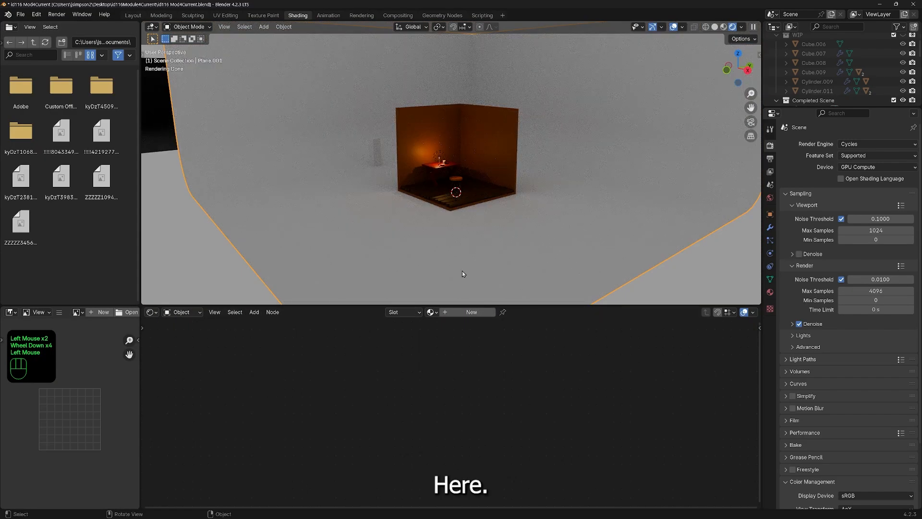
{"action": "left_click", "coordinate": [455, 332]}
{"action": "left_click", "coordinate": [438, 314]}
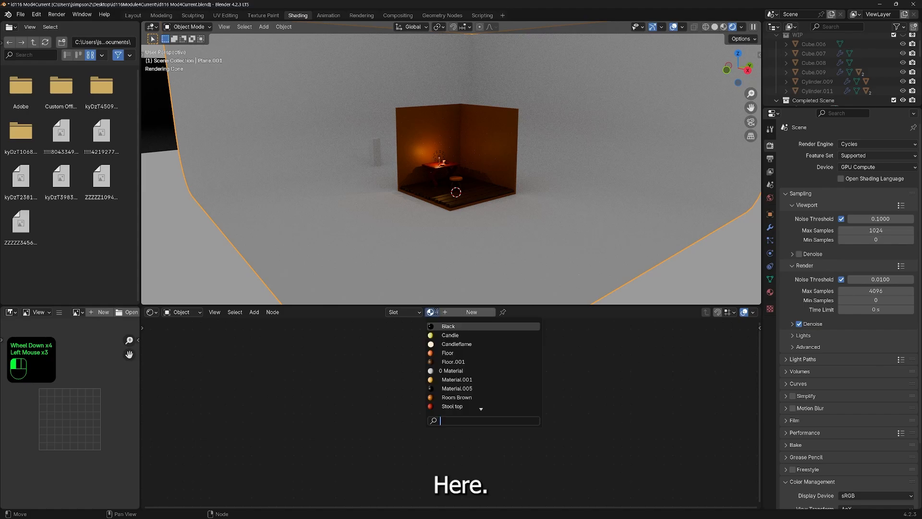
{"action": "left_click", "coordinate": [454, 344]}
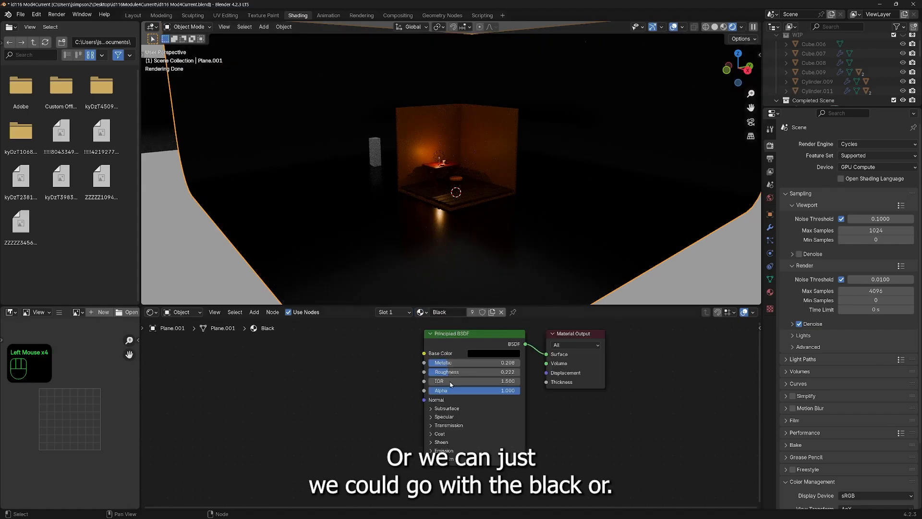
{"action": "left_click", "coordinate": [424, 313]}
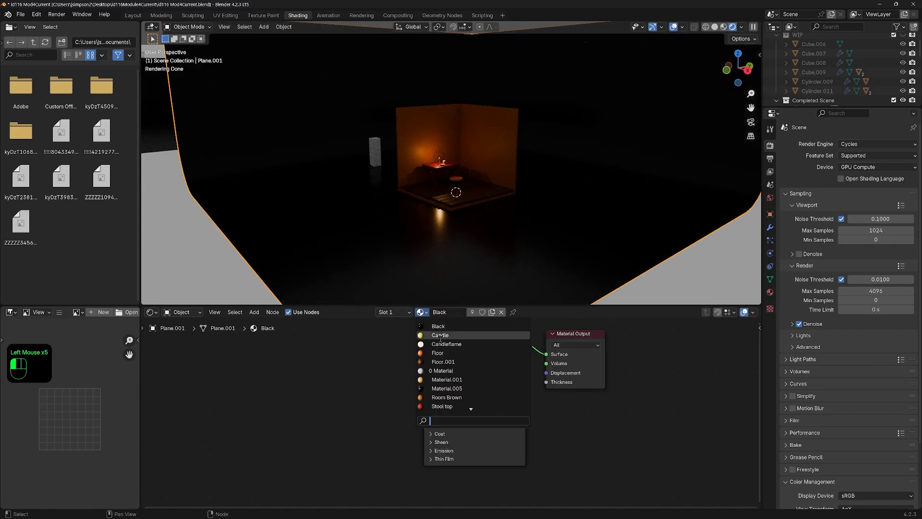
{"action": "left_click", "coordinate": [452, 388]}
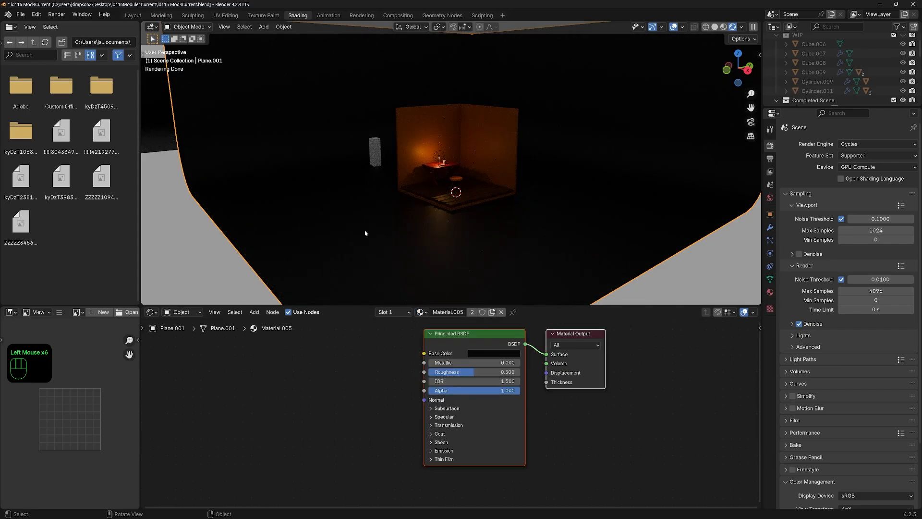
Step: Frame the whole candlelit room in the viewport, add a new camera and make it the scene's active camera
{"action": "scroll", "coordinate": [456, 192], "scroll_direction": "up", "scroll_amount": 2}
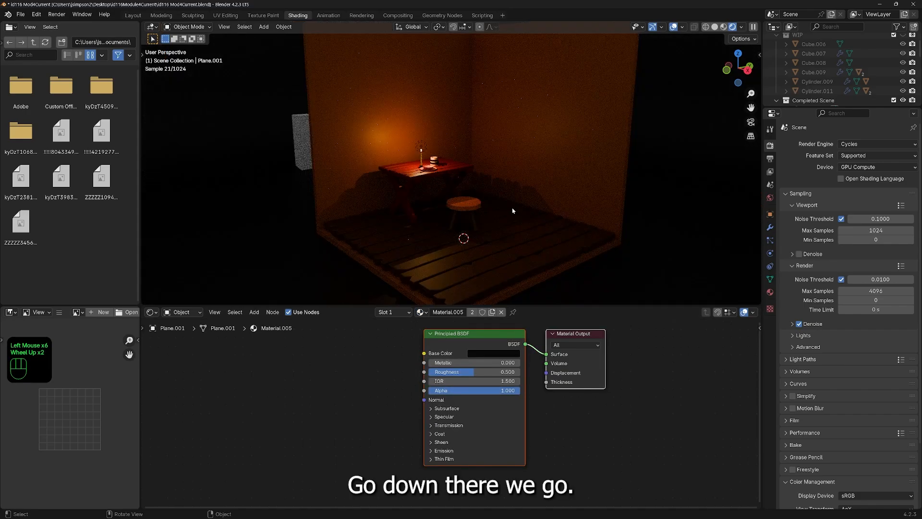
{"action": "middle_click_drag", "start_coordinate": [494, 173], "coordinate": [416, 198], "text": "shift"}
{"action": "scroll", "coordinate": [474, 151], "scroll_direction": "down", "scroll_amount": 1}
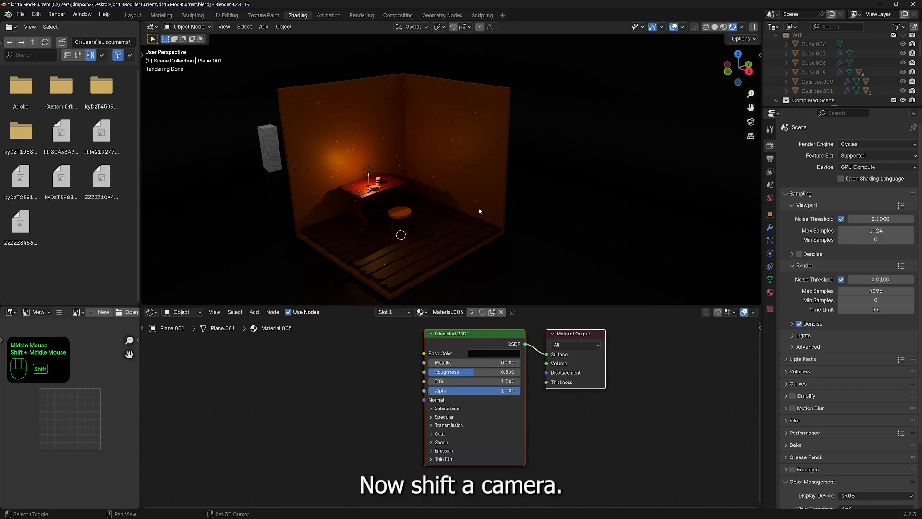
{"action": "key", "text": "shift+a"}
{"action": "left_click", "coordinate": [452, 347]}
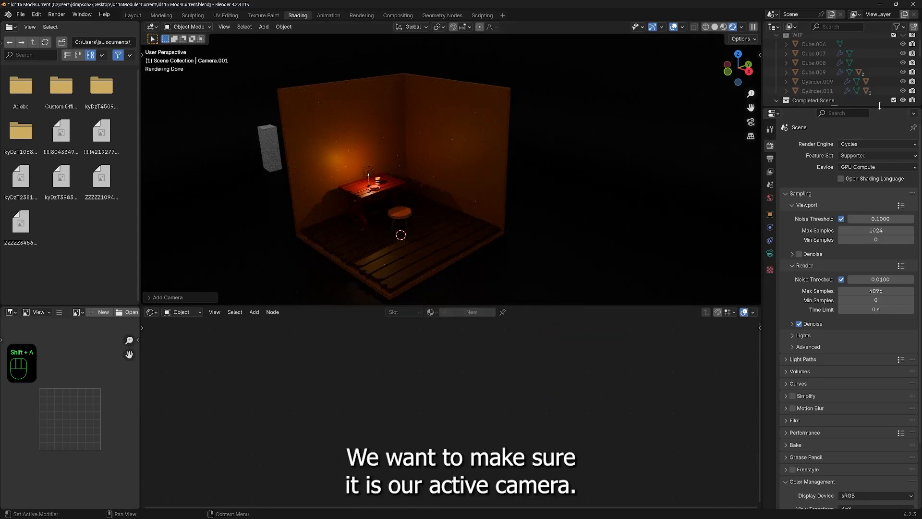
{"action": "left_click_drag", "start_coordinate": [860, 106], "coordinate": [837, 376]}
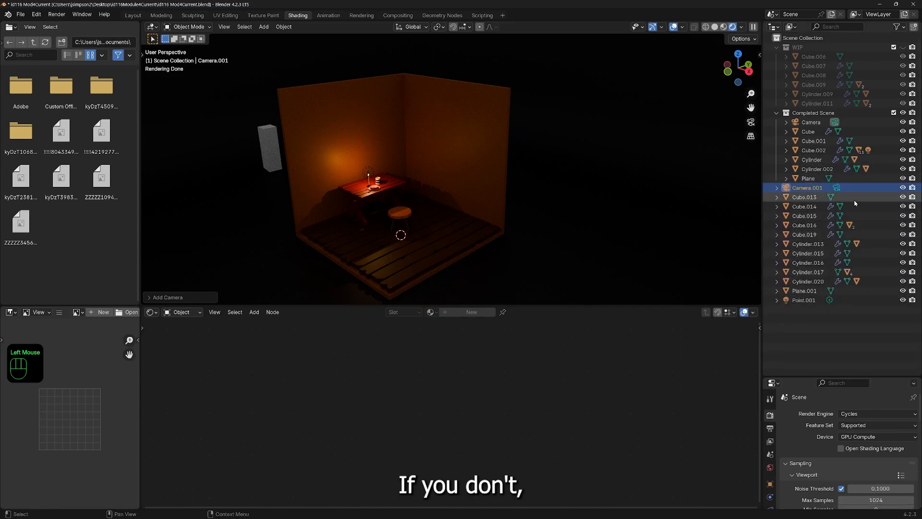
{"action": "left_click", "coordinate": [838, 188]}
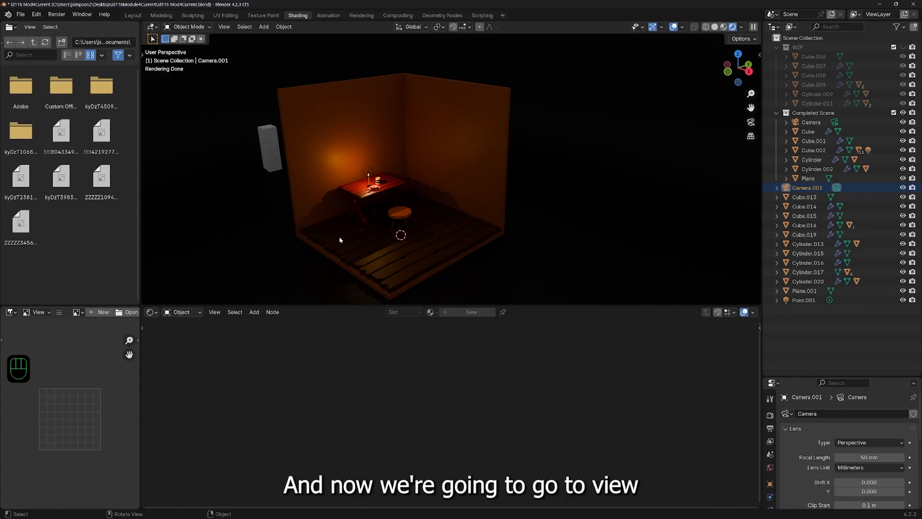
Step: Align the active camera to the current view of the candlelit room
{"action": "left_click", "coordinate": [223, 26]}
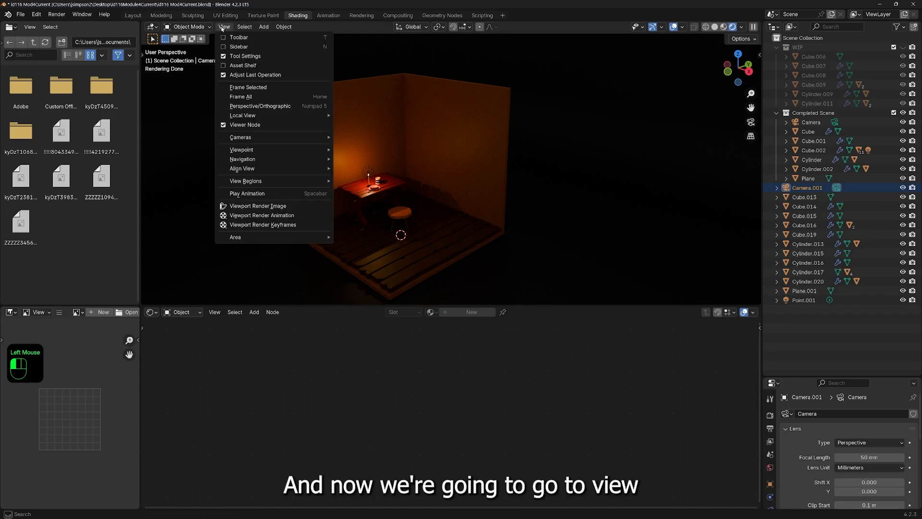
{"action": "mouse_move", "coordinate": [240, 171]}
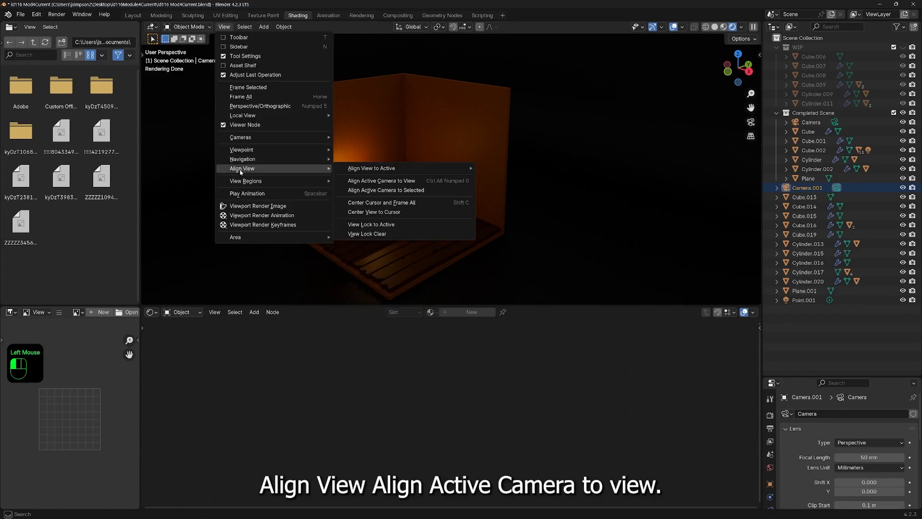
{"action": "left_click", "coordinate": [414, 182]}
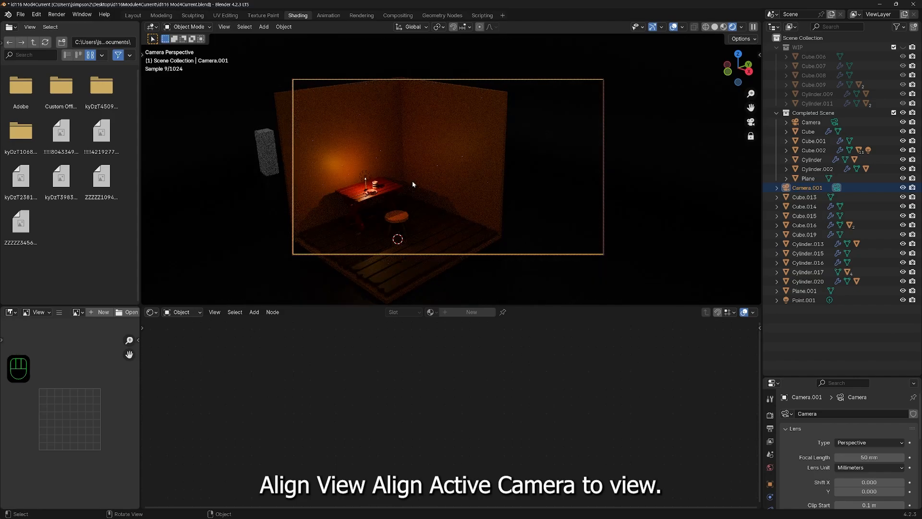
Step: Show the sidebar's view lock settings and, with Camera to View enabled, move the camera in closer on the table and stool
{"action": "left_click", "coordinate": [757, 61]}
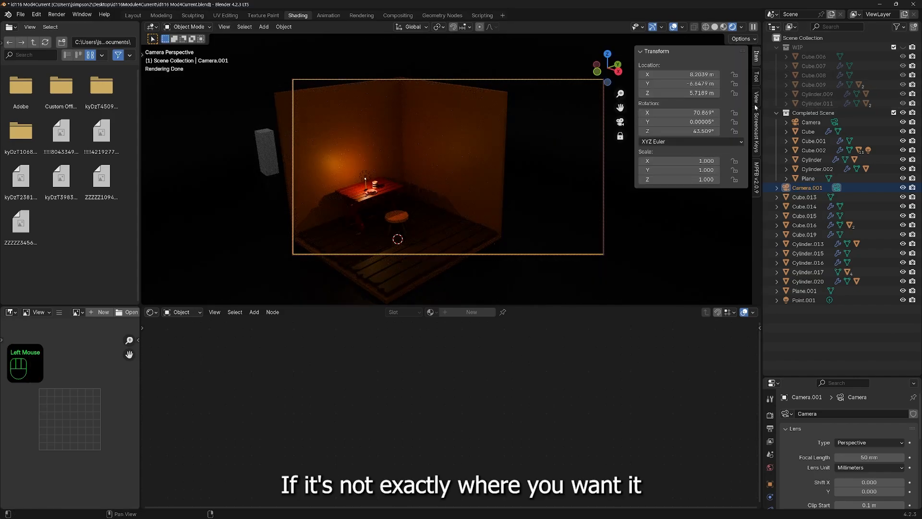
{"action": "left_click", "coordinate": [758, 98]}
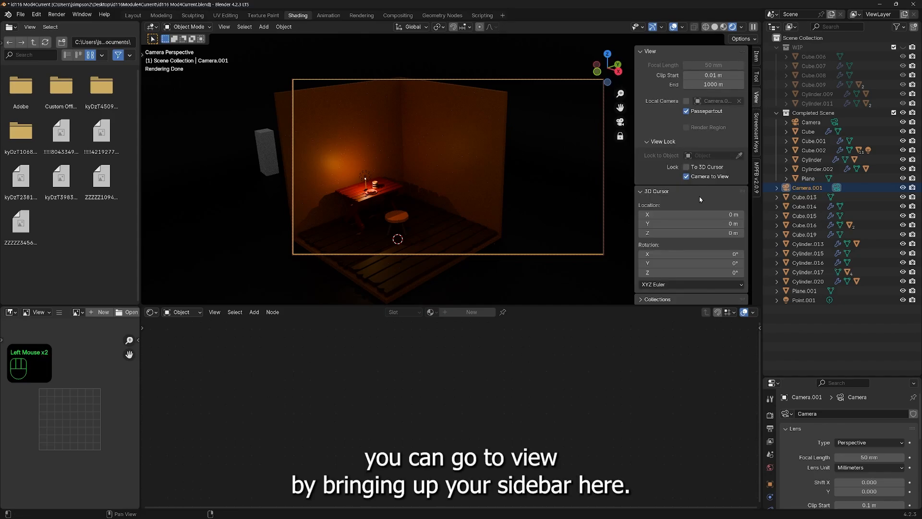
{"action": "middle_click_drag", "start_coordinate": [369, 195], "coordinate": [438, 162], "text": "shift"}
{"action": "scroll", "coordinate": [460, 193], "scroll_direction": "up", "scroll_amount": 2}
{"action": "middle_click_drag", "start_coordinate": [438, 162], "coordinate": [469, 201], "text": "shift"}
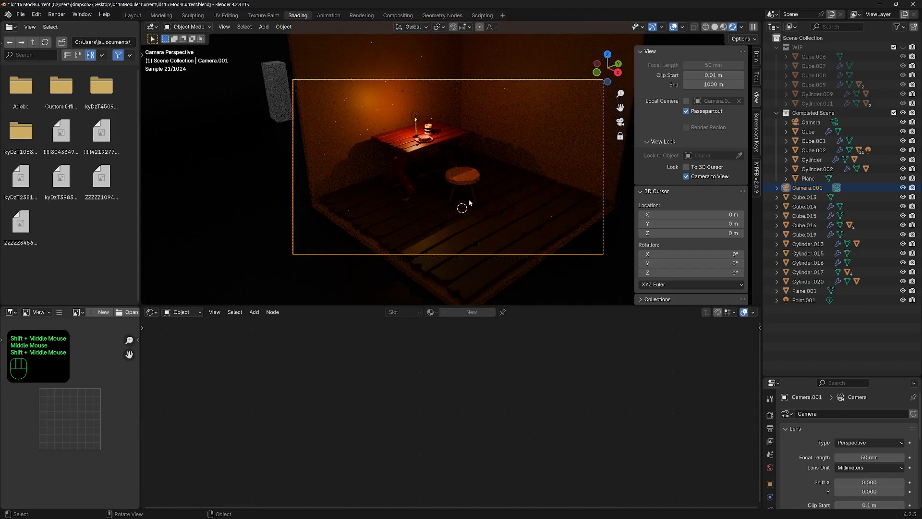
Step: Render a test image from the active camera and close the render window
{"action": "left_click", "coordinate": [56, 14]}
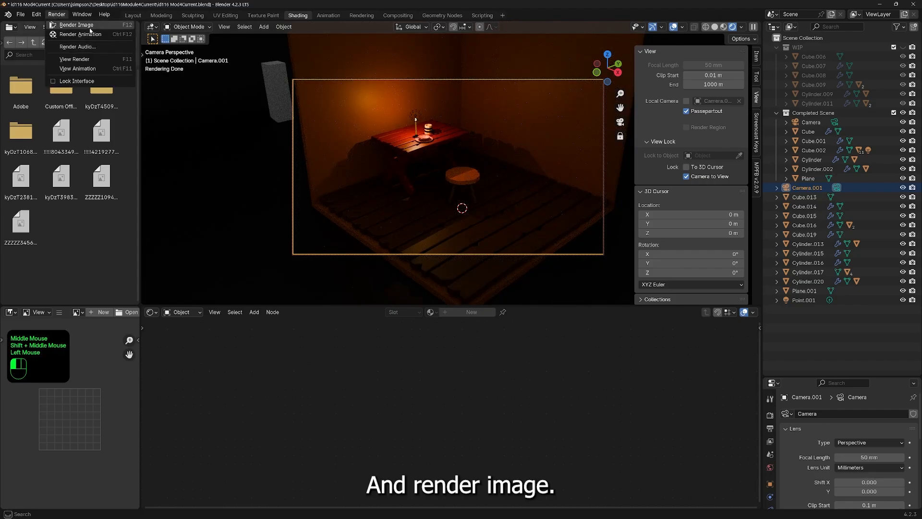
{"action": "left_click", "coordinate": [77, 28]}
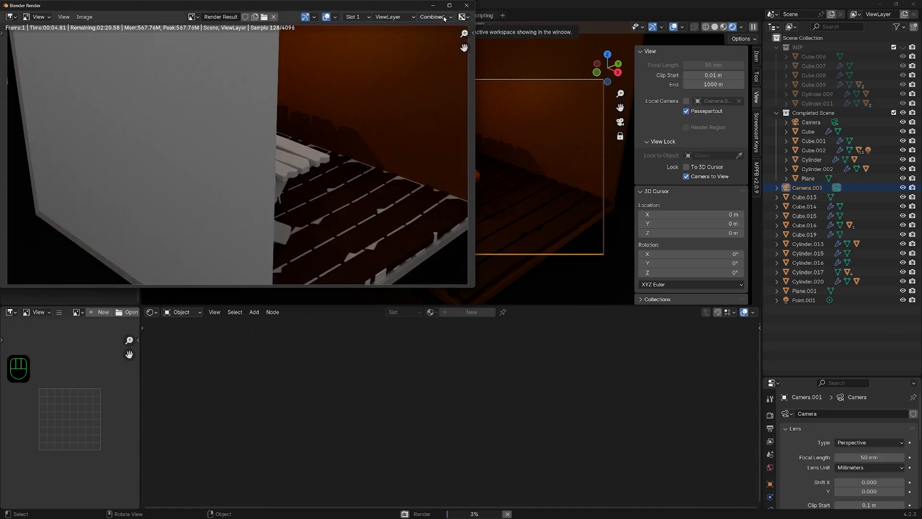
{"action": "left_click", "coordinate": [468, 5]}
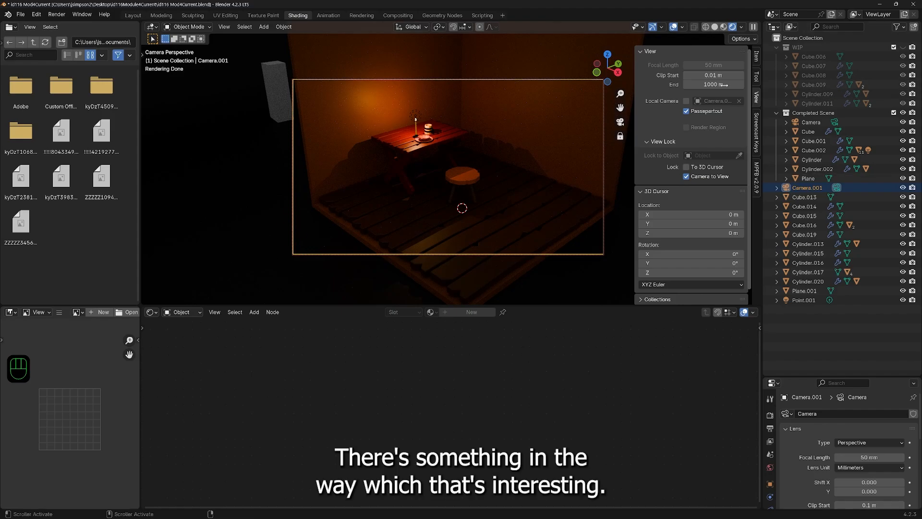
Step: Pull the camera back until the whole room fits in the frame, and render the image again
{"action": "scroll", "coordinate": [489, 151], "scroll_direction": "down", "scroll_amount": 1}
{"action": "scroll", "coordinate": [489, 151], "scroll_direction": "down", "scroll_amount": 1}
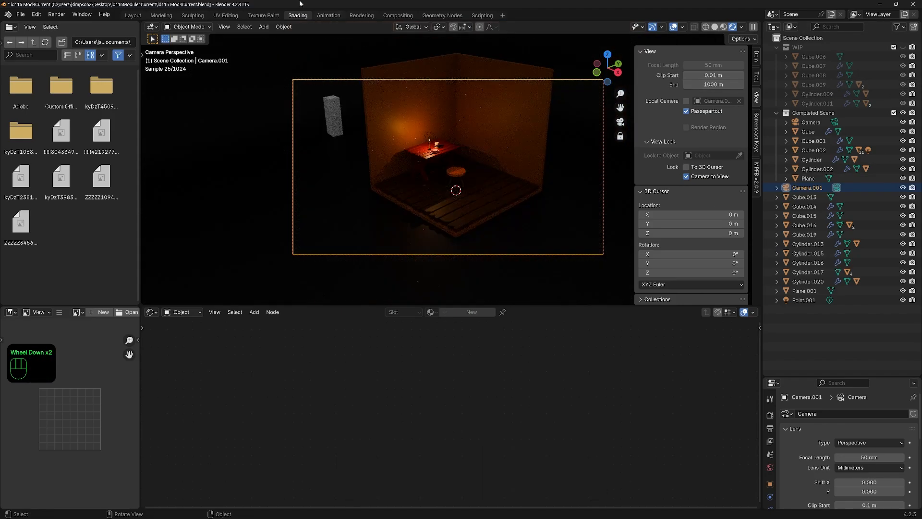
{"action": "left_click", "coordinate": [56, 15]}
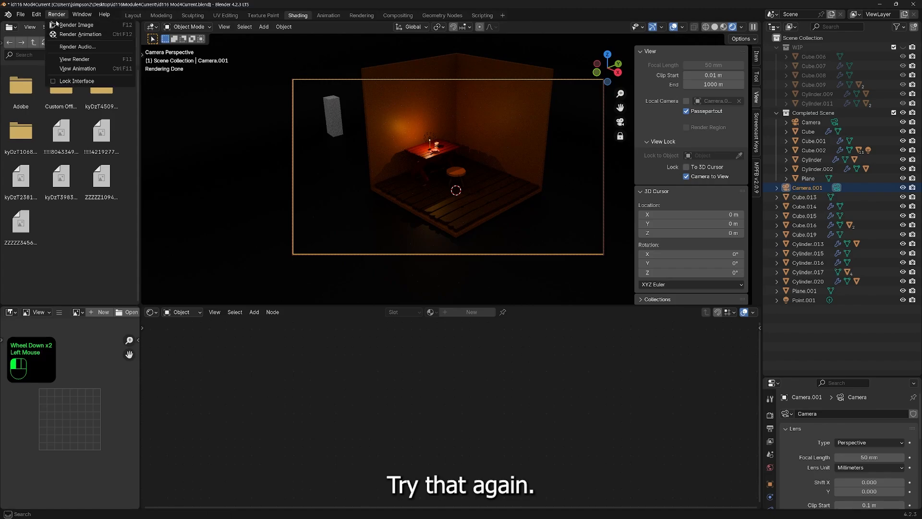
{"action": "left_click", "coordinate": [62, 24]}
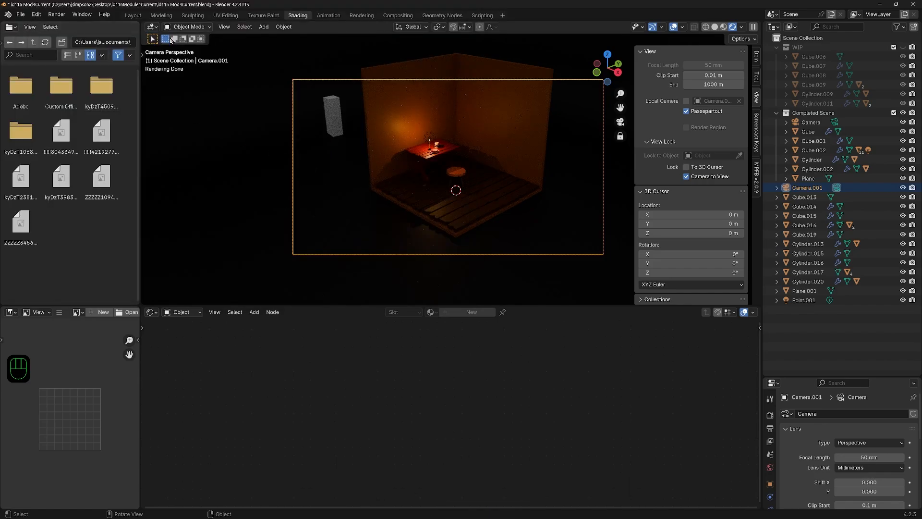
Step: Leave the camera view and examine the room and curved backdrop for anything blocking the camera
{"action": "left_click", "coordinate": [620, 123]}
{"action": "scroll", "coordinate": [424, 267], "scroll_direction": "down", "scroll_amount": 5}
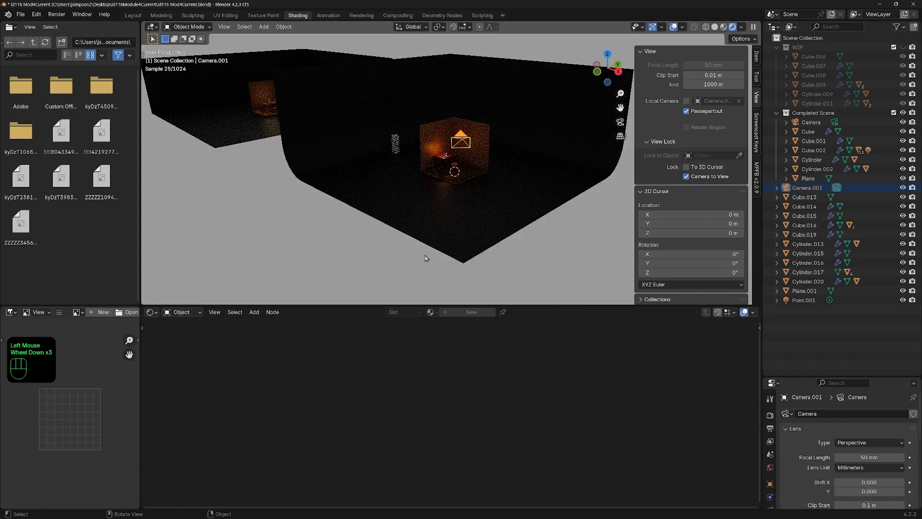
{"action": "middle_click_drag", "start_coordinate": [424, 261], "coordinate": [432, 173]}
{"action": "scroll", "coordinate": [423, 226], "scroll_direction": "up", "scroll_amount": 1, "text": "shift"}
{"action": "scroll", "coordinate": [443, 214], "scroll_direction": "up", "scroll_amount": 4}
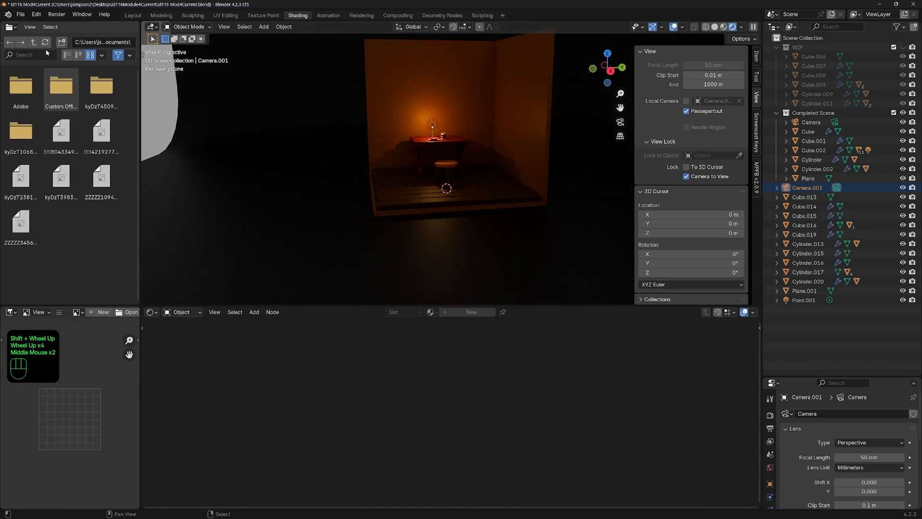
Step: Render another test image of the room to check for the obstructing geometry
{"action": "left_click", "coordinate": [56, 16]}
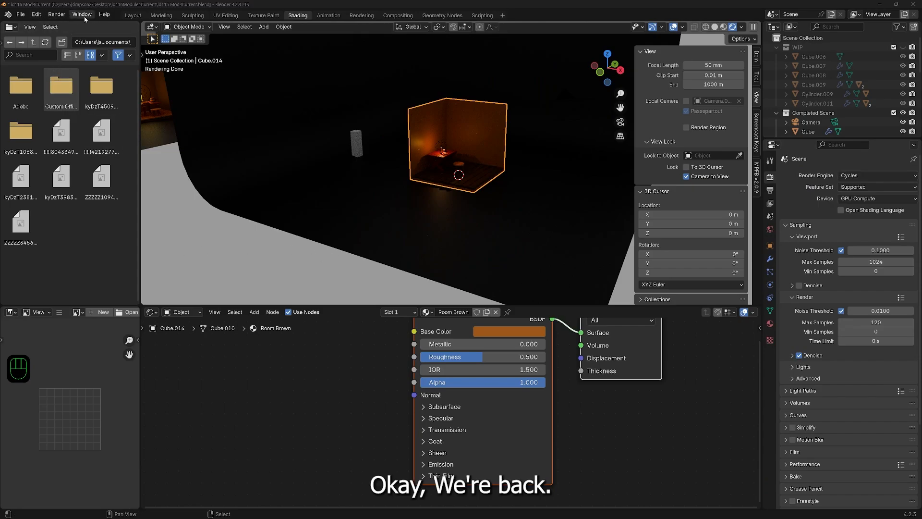
{"action": "left_click", "coordinate": [56, 14]}
{"action": "left_click", "coordinate": [63, 24]}
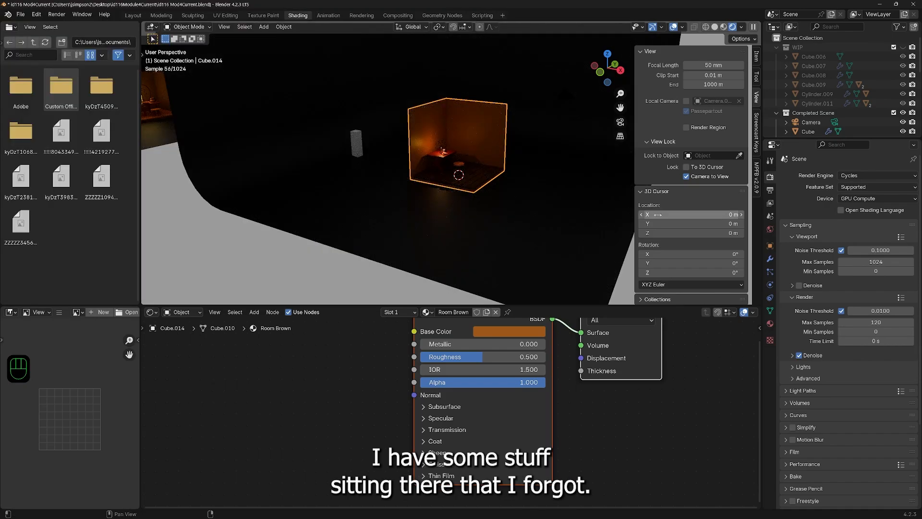
Step: Unhide the WIP collection in the viewport and examine its leftover geometry inside the room
{"action": "left_click", "coordinate": [903, 47]}
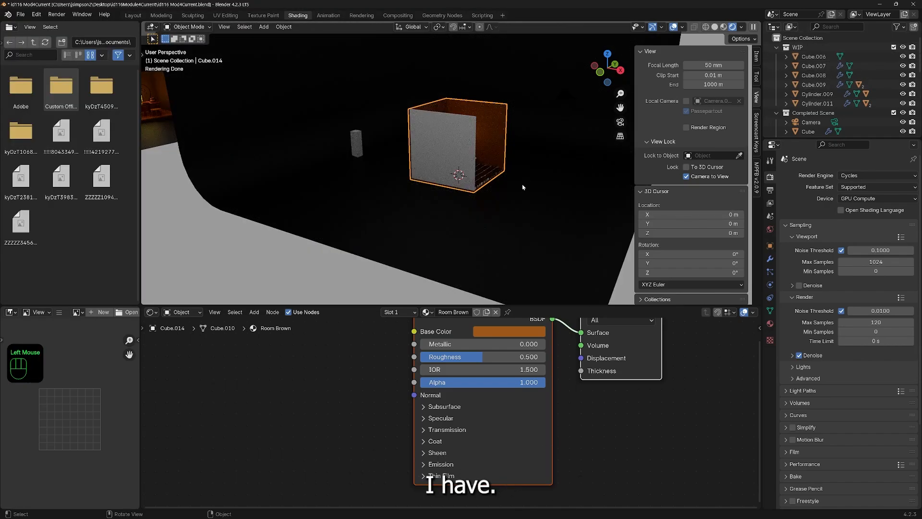
{"action": "middle_click_drag", "start_coordinate": [461, 216], "coordinate": [437, 202]}
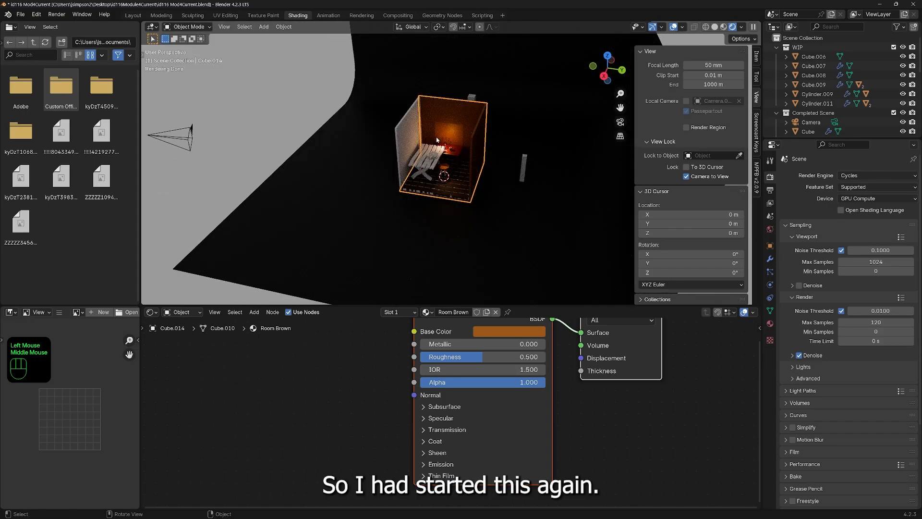
{"action": "scroll", "coordinate": [423, 171], "scroll_direction": "up", "scroll_amount": 4}
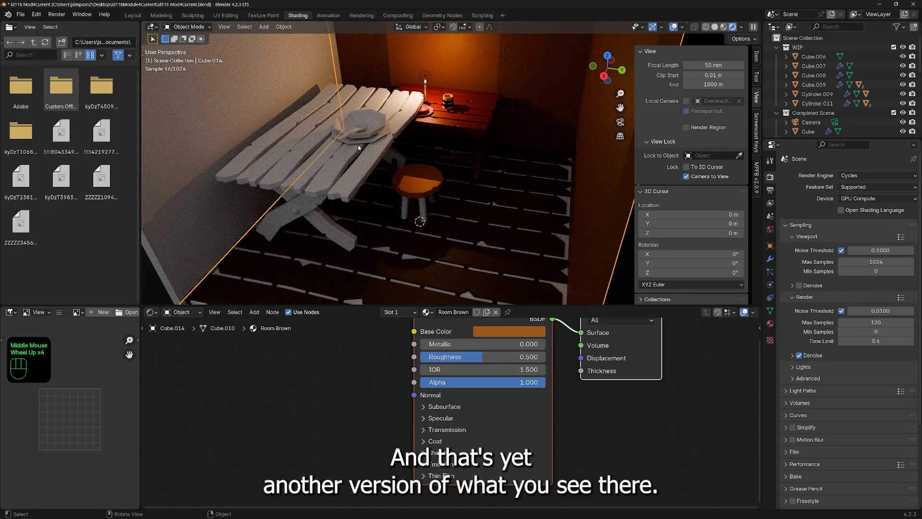
{"action": "scroll", "coordinate": [361, 189], "scroll_direction": "down", "scroll_amount": 4}
{"action": "middle_click_drag", "start_coordinate": [381, 204], "coordinate": [424, 191]}
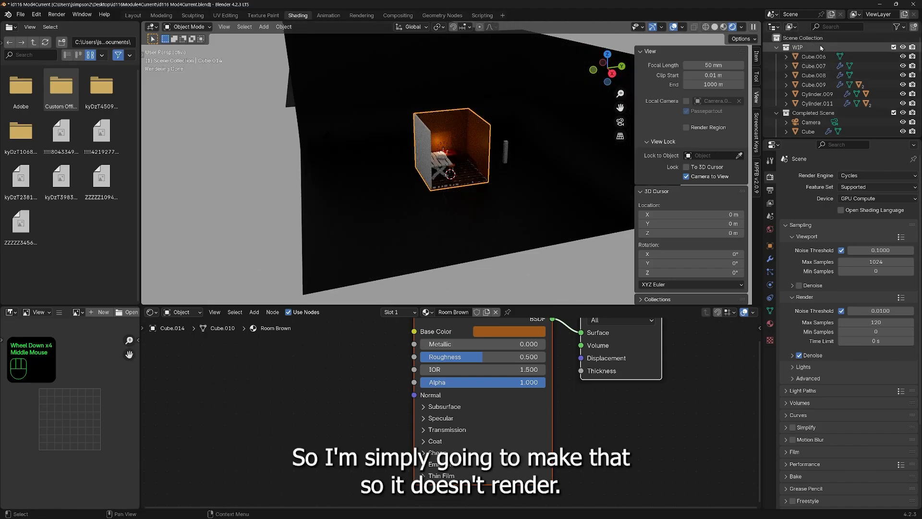
Step: Disable the WIP collection in renders and hide it in the viewport
{"action": "left_click", "coordinate": [913, 47]}
{"action": "left_click", "coordinate": [904, 47]}
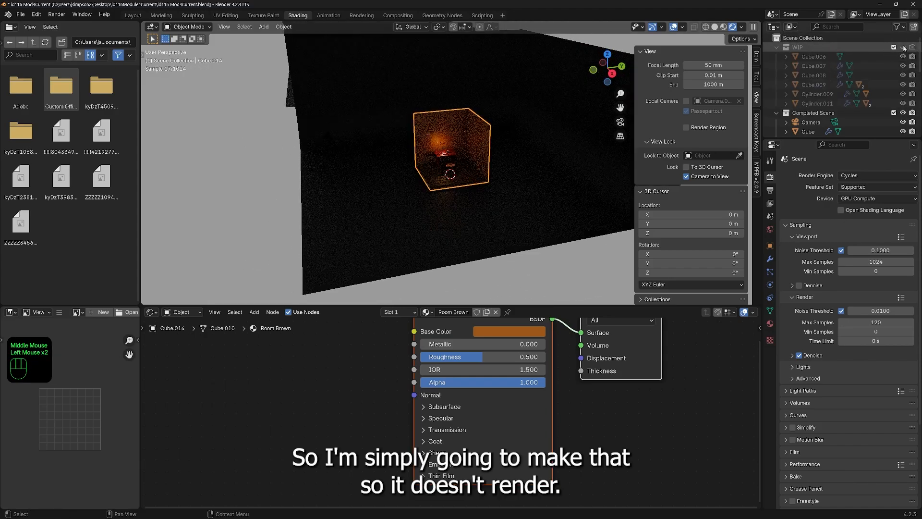
Step: Render the final image of the candlelit room from the active camera and close the render window
{"action": "middle_click_drag", "start_coordinate": [207, 160], "coordinate": [3, 42]}
{"action": "left_click", "coordinate": [56, 15]}
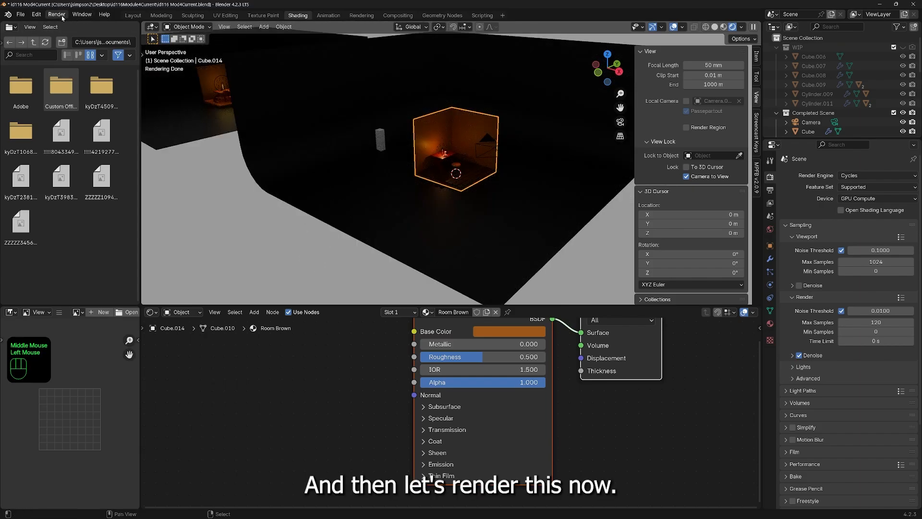
{"action": "left_click", "coordinate": [77, 25]}
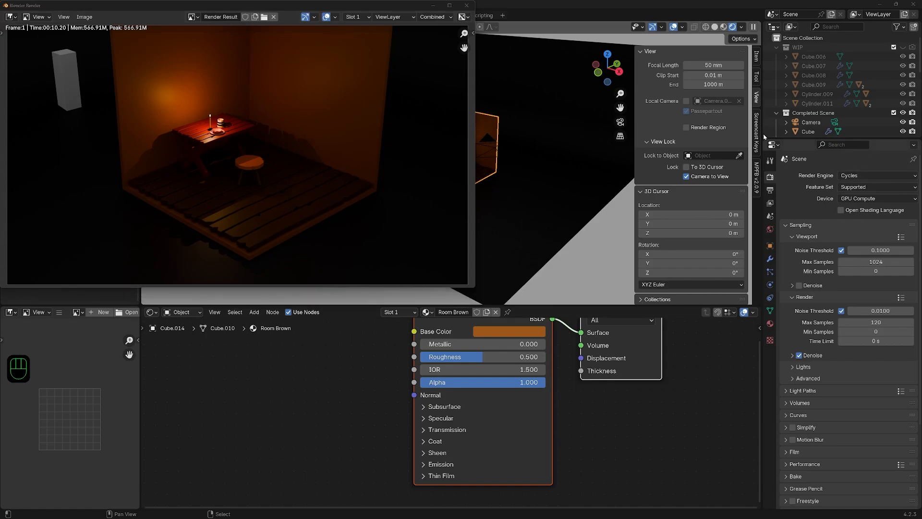
{"action": "left_click", "coordinate": [466, 5]}
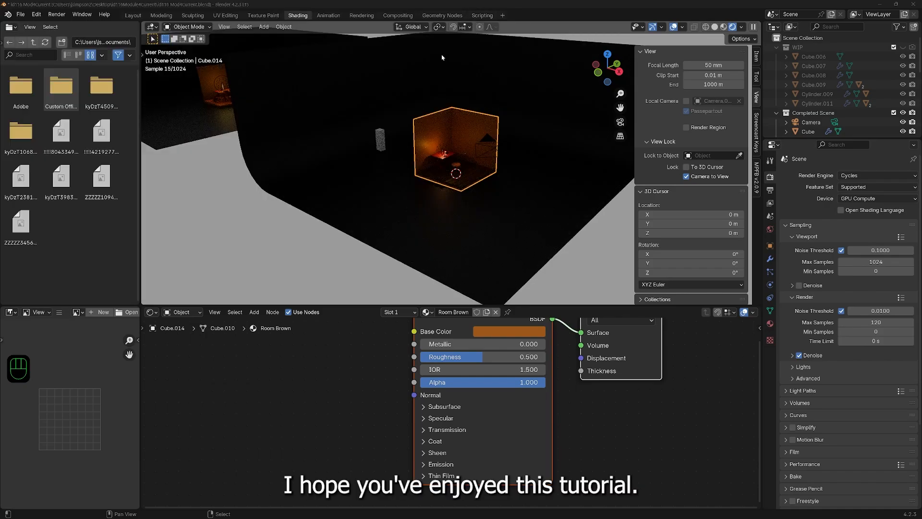
{"action": "scroll", "coordinate": [423, 154], "scroll_direction": "down", "scroll_amount": 2}
{"action": "middle_click_drag", "start_coordinate": [418, 156], "coordinate": [423, 221]}
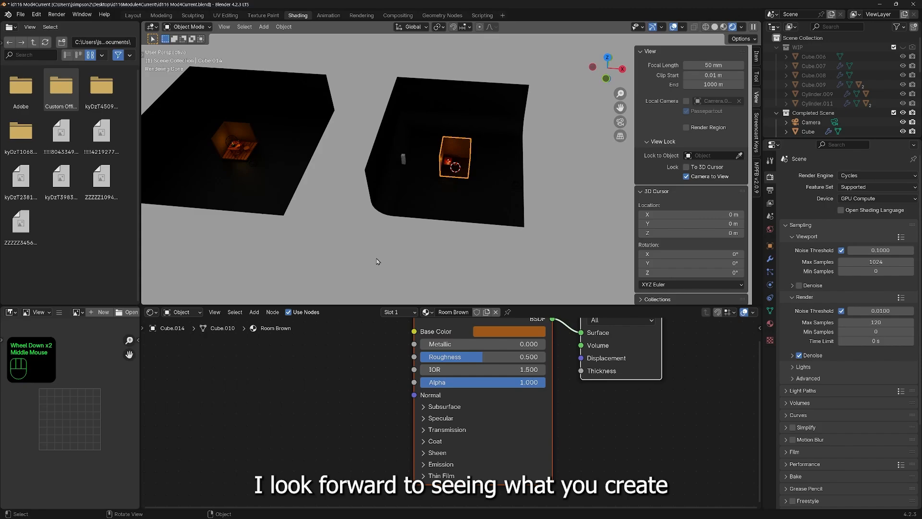